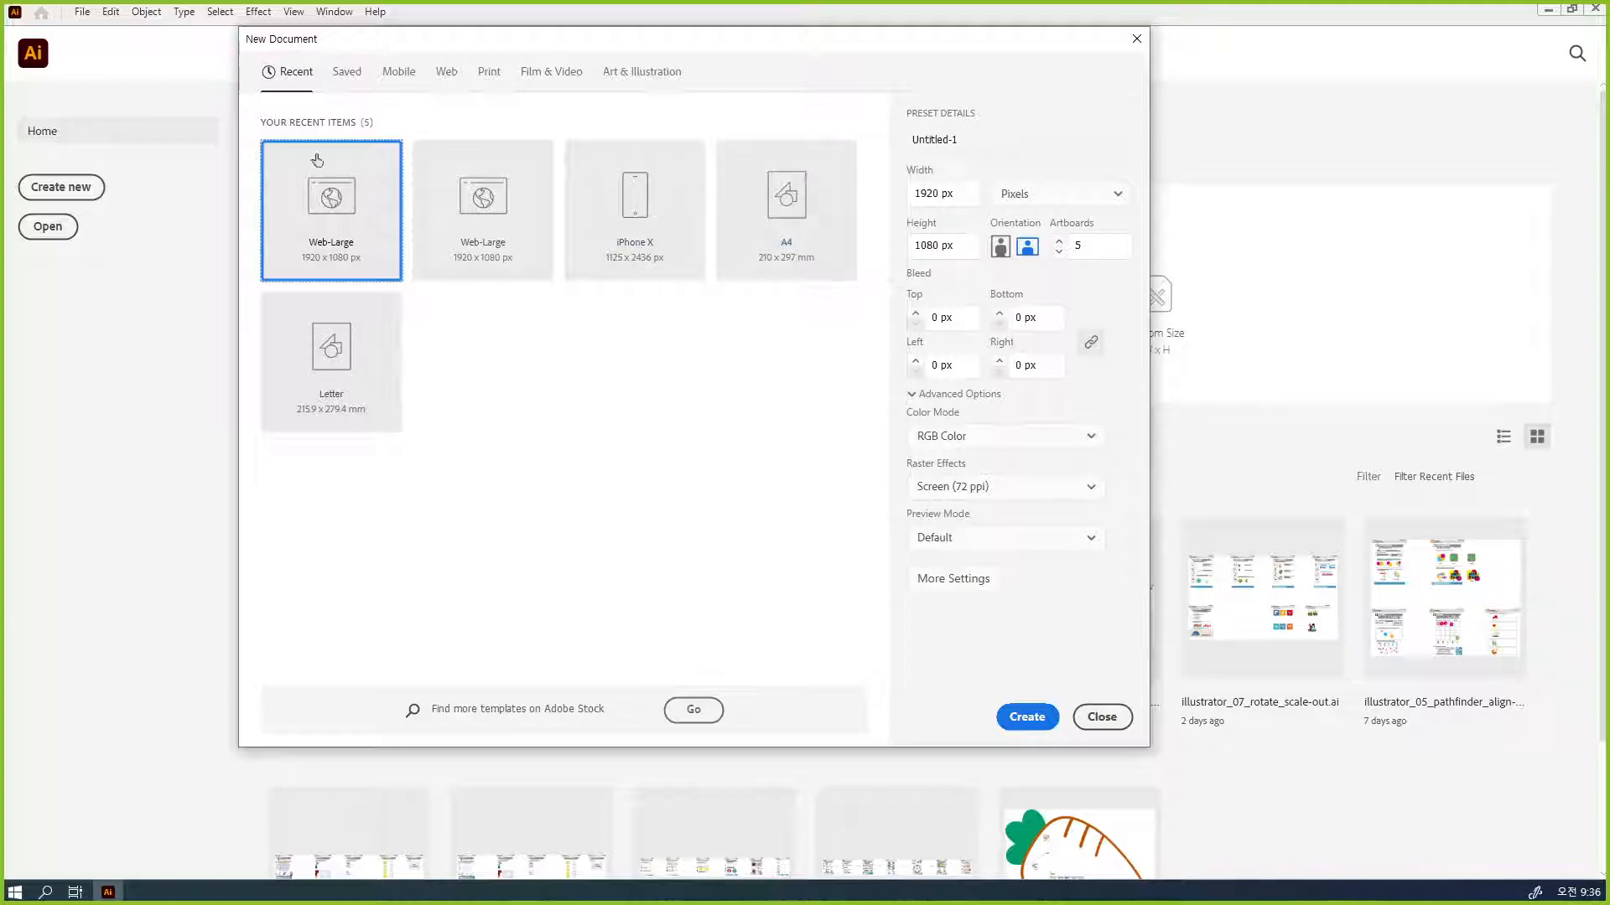
# - Create a new document from the A4 preset, 210 x 297 mm in CMYK colour
pyautogui.click(757, 225)
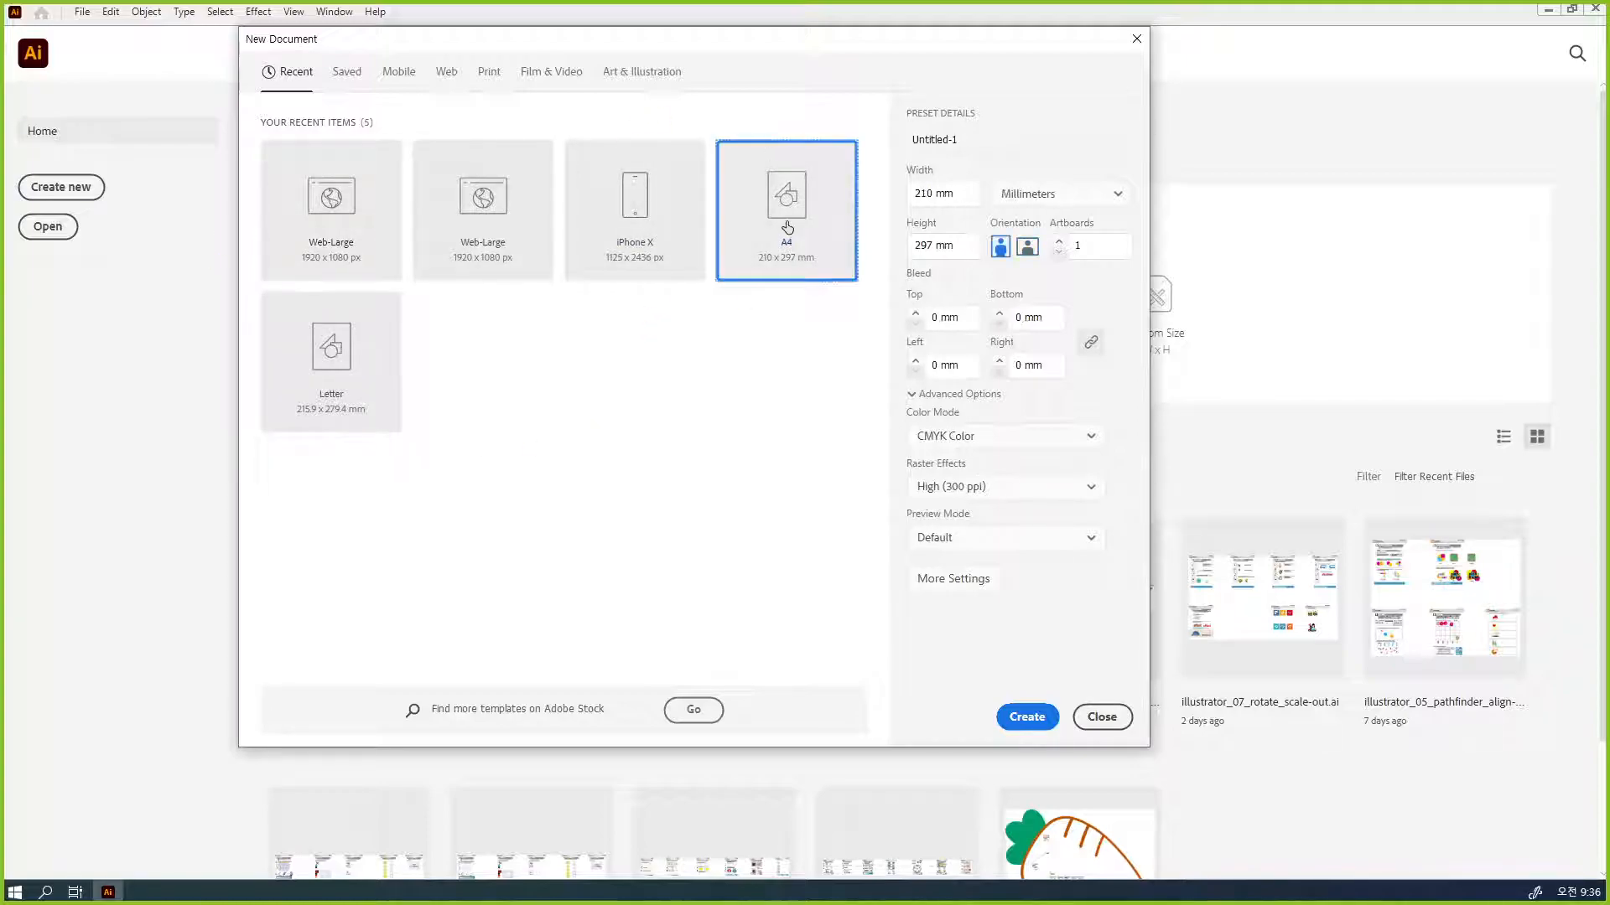
pyautogui.click(1028, 719)
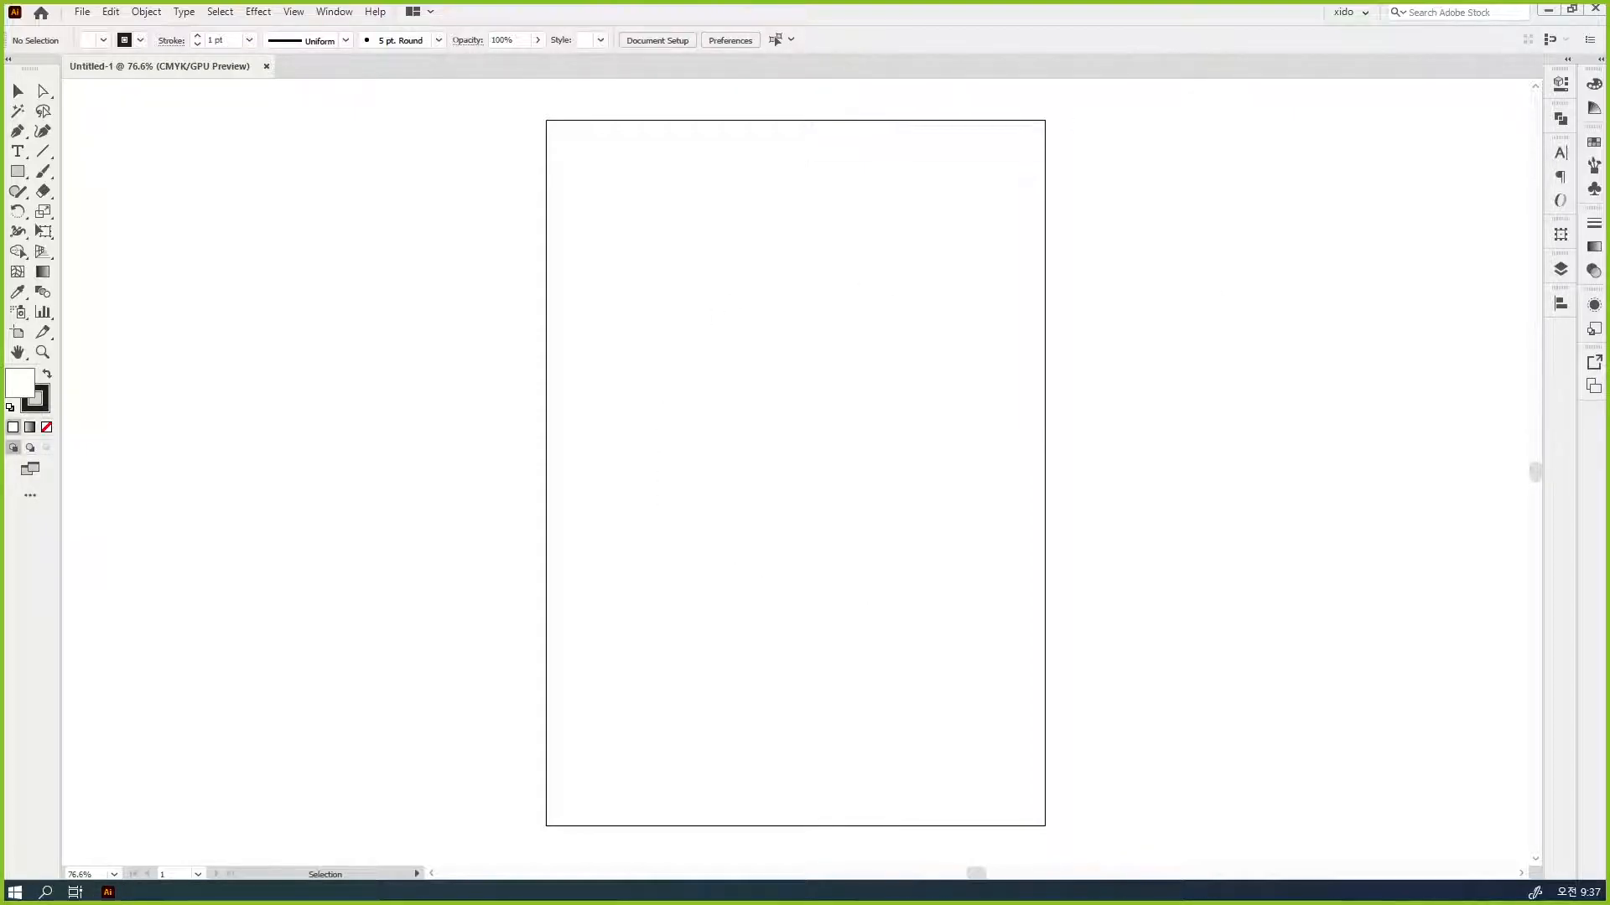
# - Add the text "나무", enlarge it and move it to the upper-left of the canvas
pyautogui.click(18, 152)
pyautogui.click(622, 193)
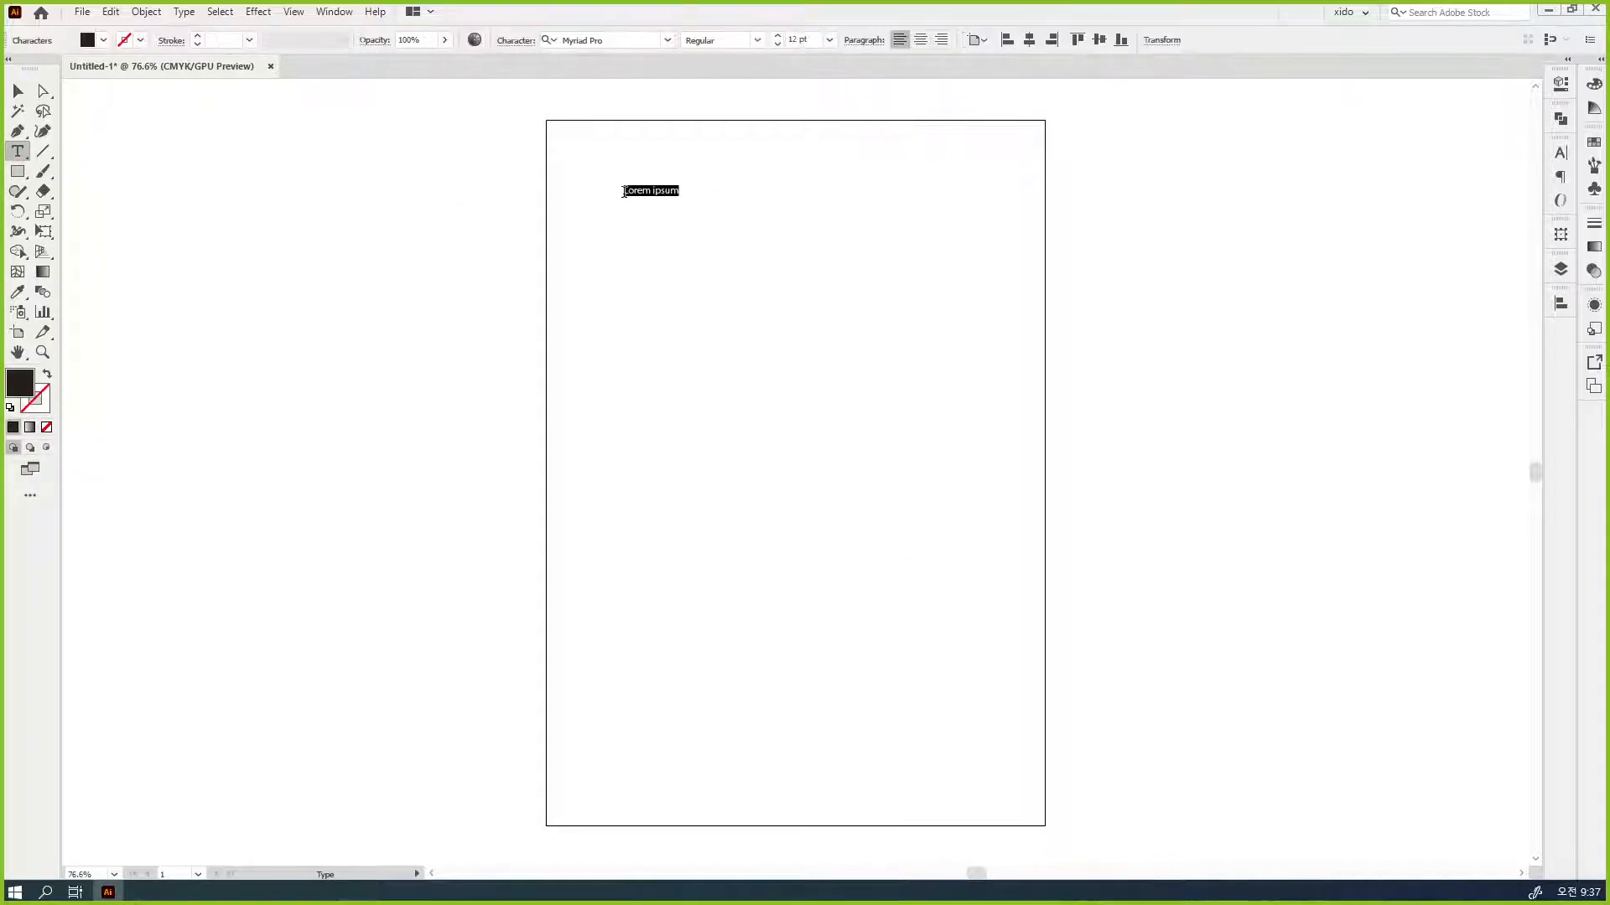
pyautogui.press('BackSpace')
pyautogui.write('디자')
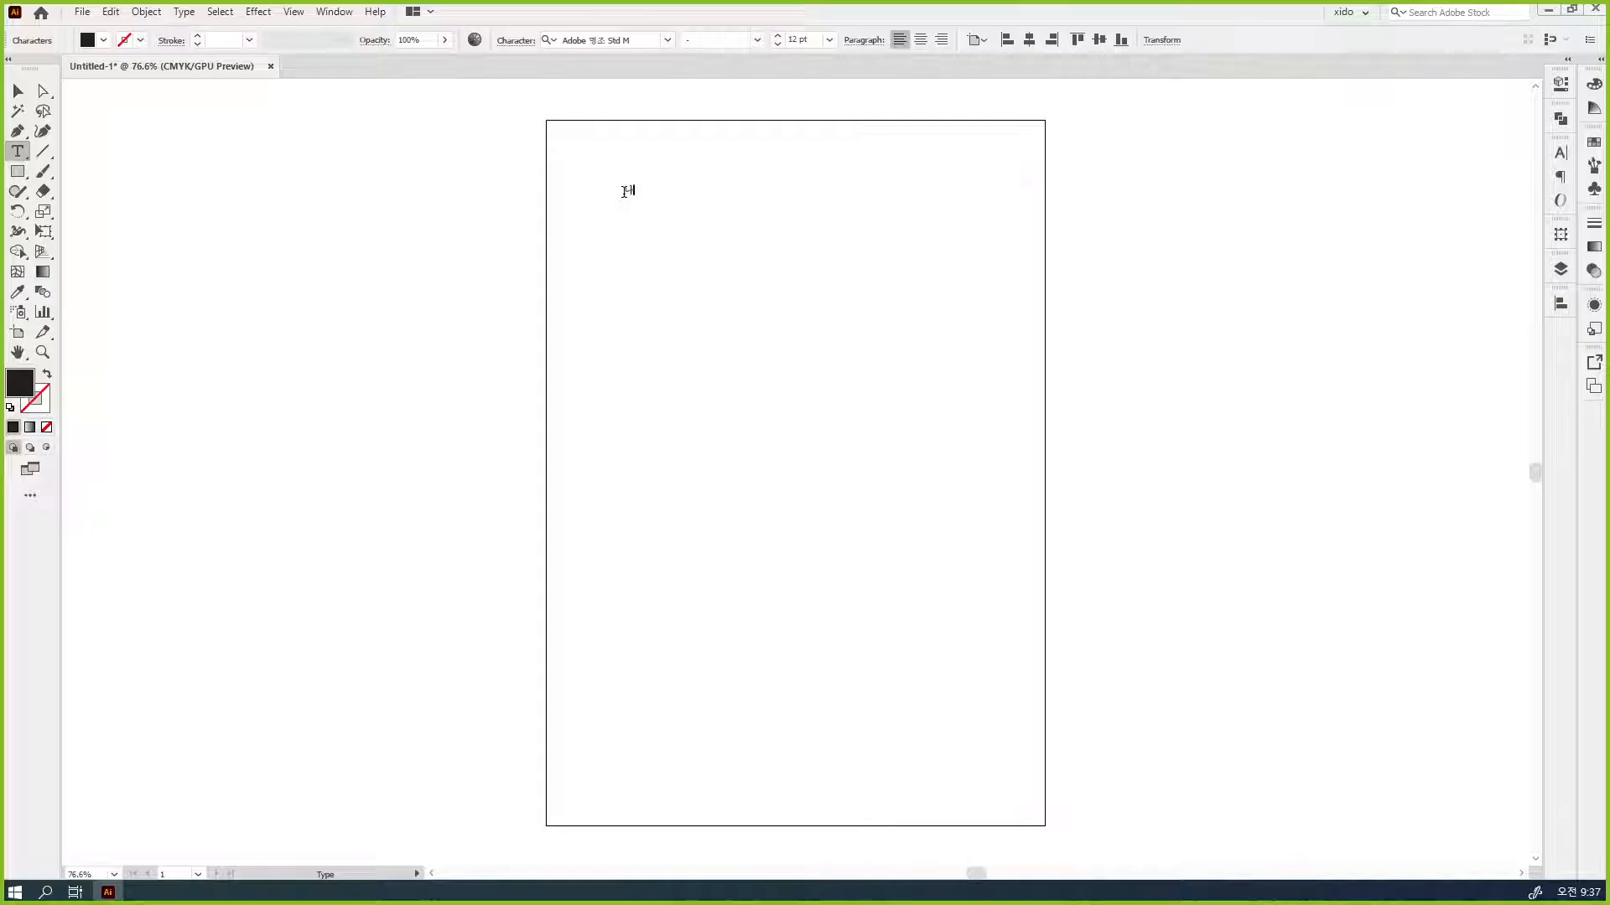
pyautogui.press('Escape')
pyautogui.moveTo(644, 198); pyautogui.dragTo(739, 252)
pyautogui.moveTo(668, 203); pyautogui.dragTo(130, 135)
# - Hide the artboard outline and deselect the text
pyautogui.hotkey('ctrl', 'shift', 'h')
pyautogui.click(803, 346)
pyautogui.click(311, 251)
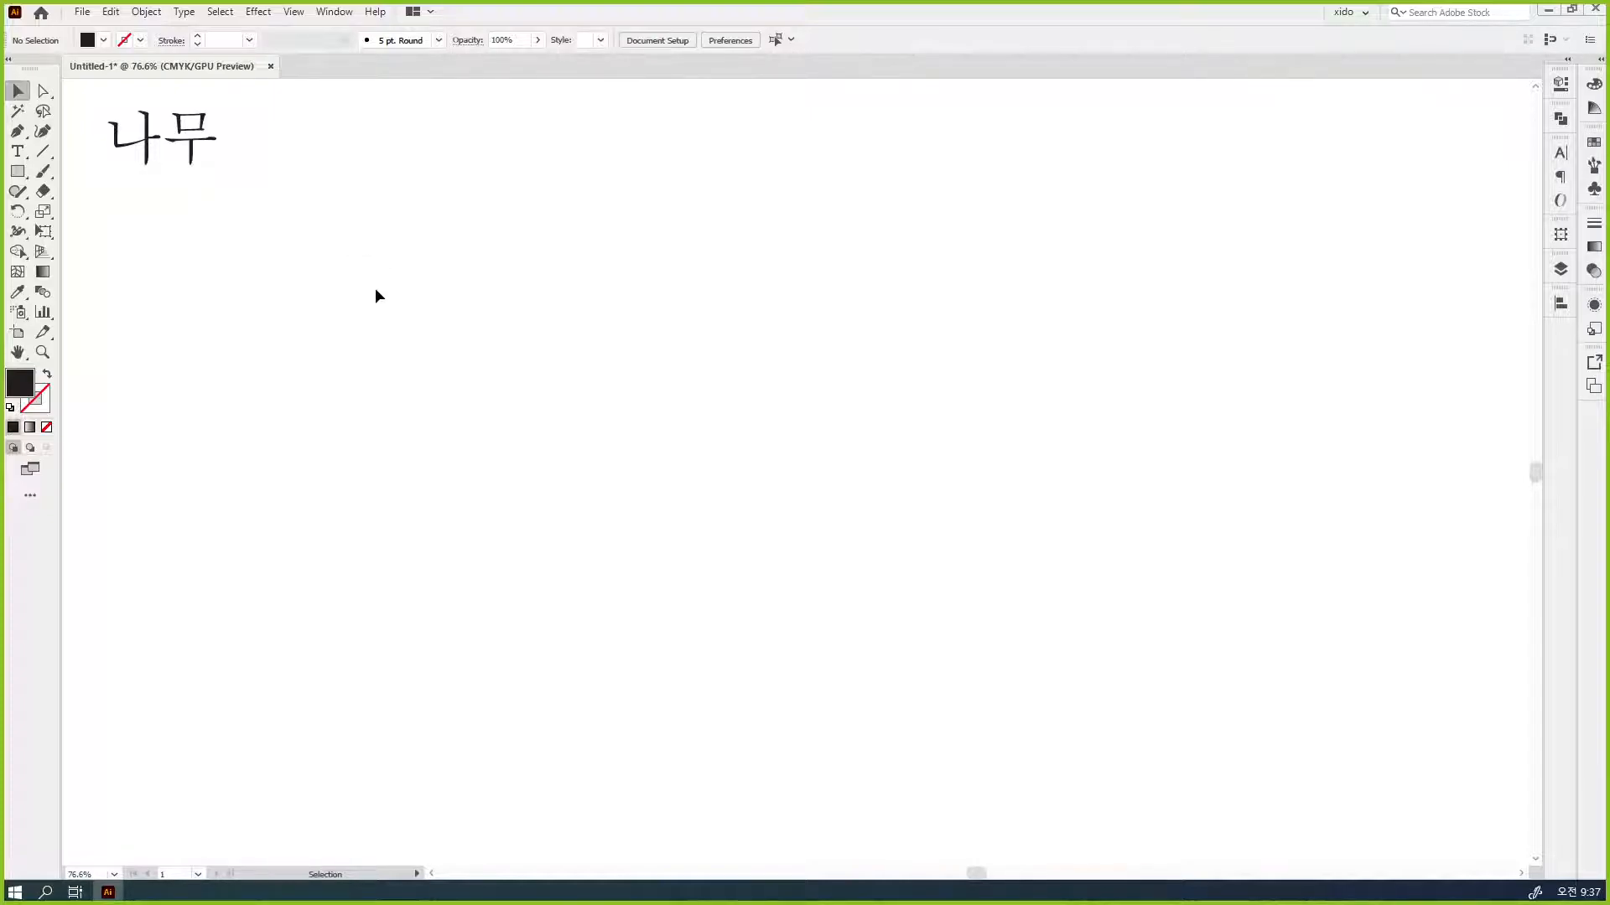
# - Draw a horizontal ground line about 372 mm long below the text, with no fill and the default 1 pt black stroke
pyautogui.click(39, 154)
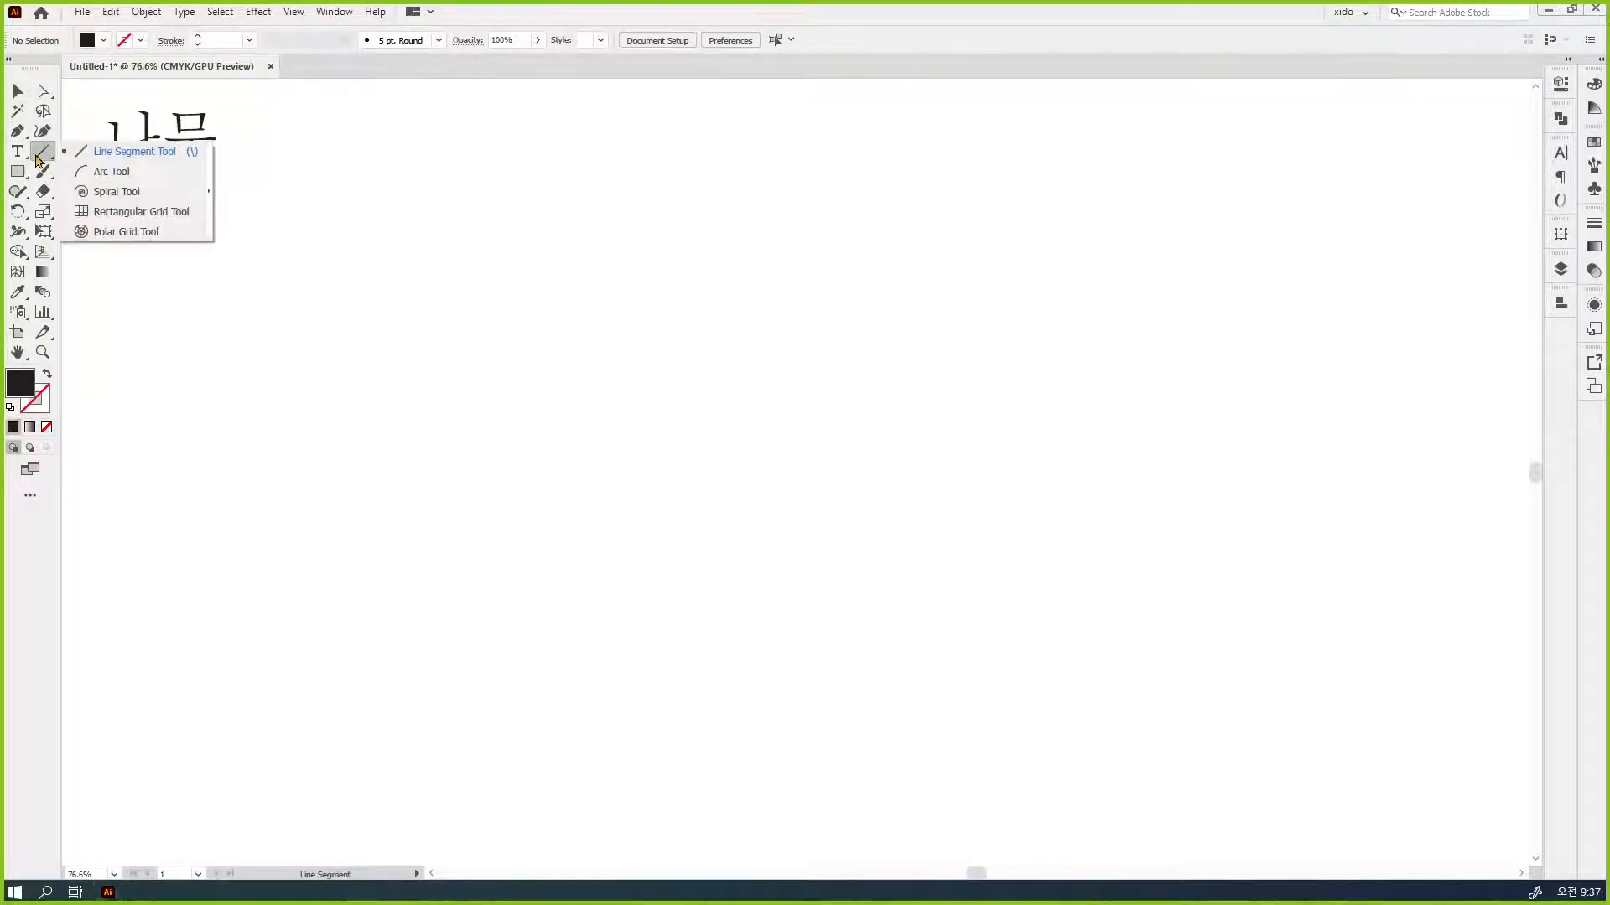
pyautogui.click(134, 153)
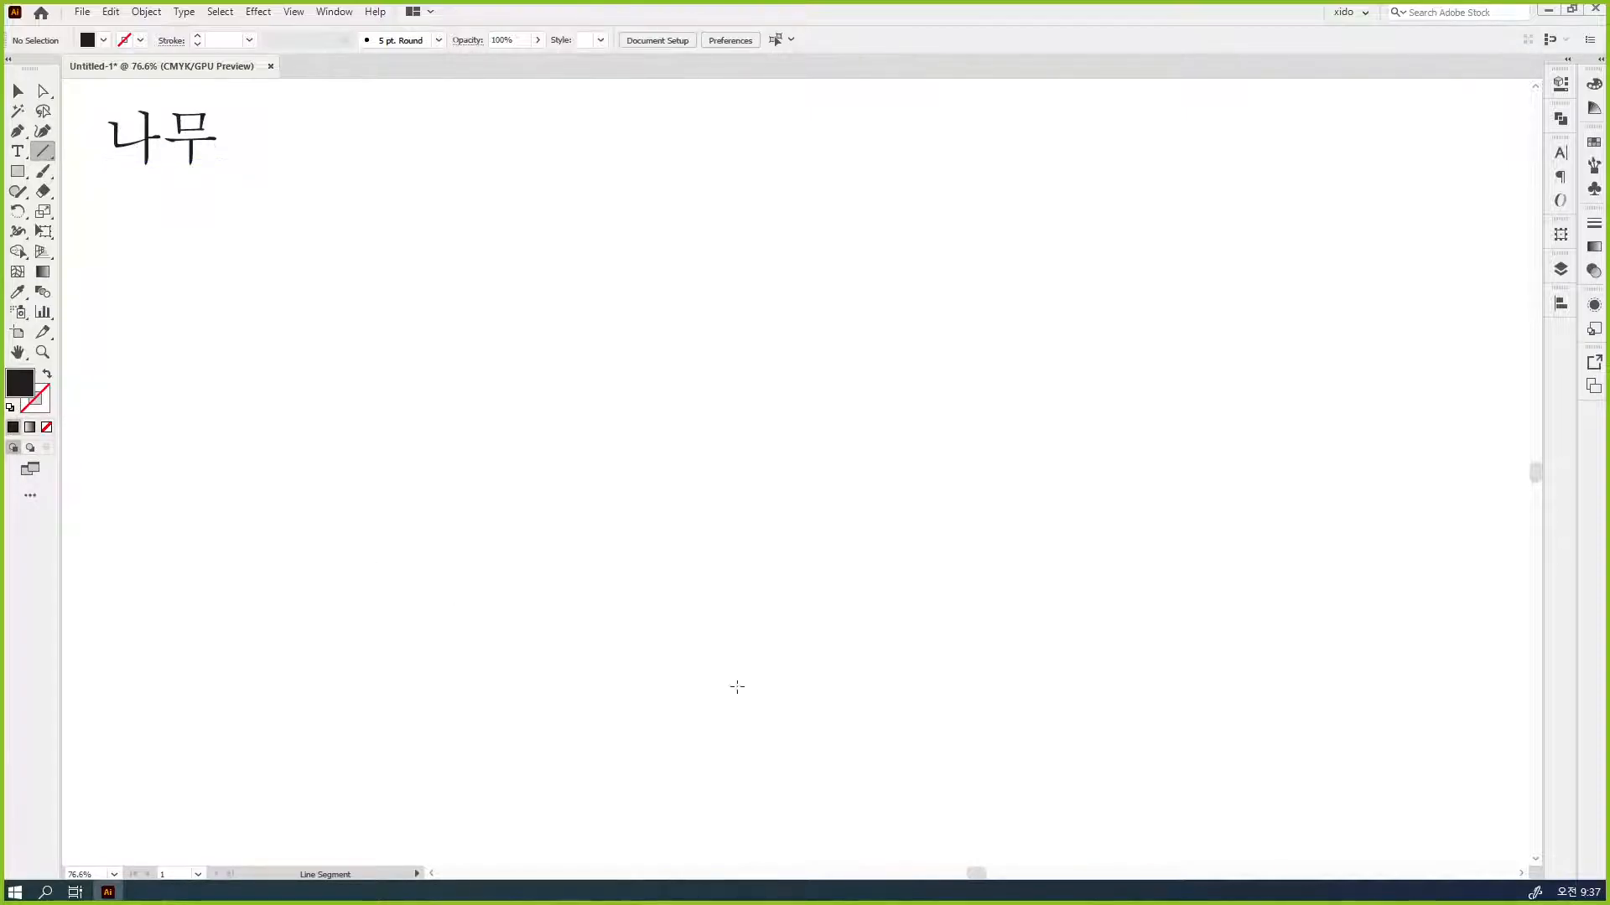
pyautogui.moveTo(369, 690); pyautogui.dragTo(1253, 722)
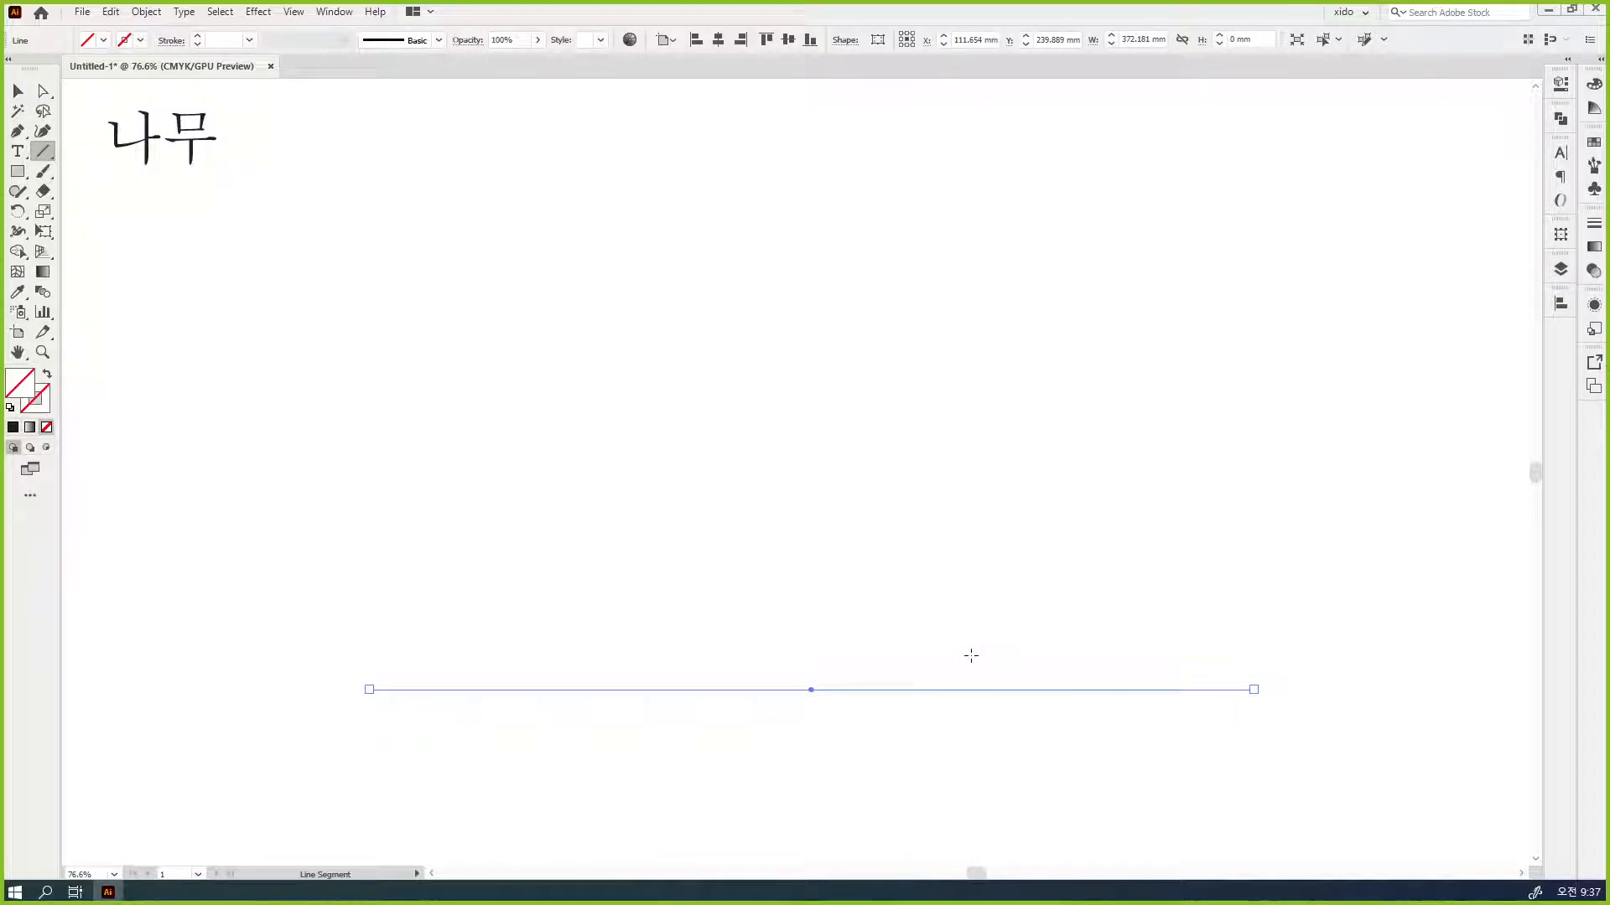
pyautogui.press('d')
pyautogui.press('/')
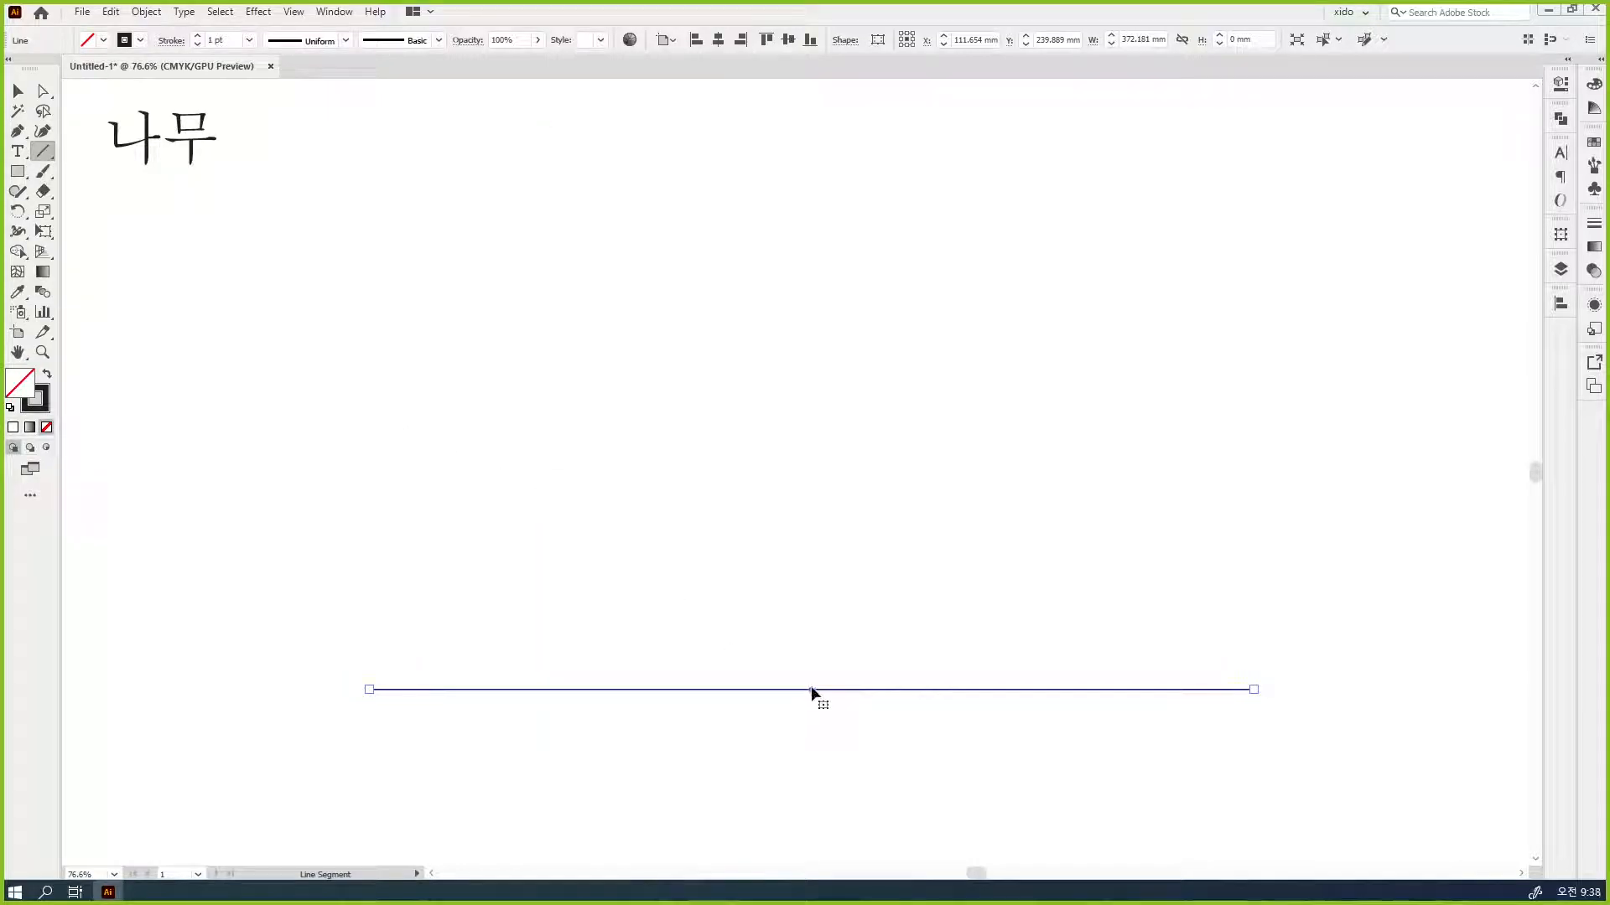
pyautogui.moveTo(811, 690); pyautogui.dragTo(788, 586)
pyautogui.hotkey('ctrl', 'z')
pyautogui.click(15, 90)
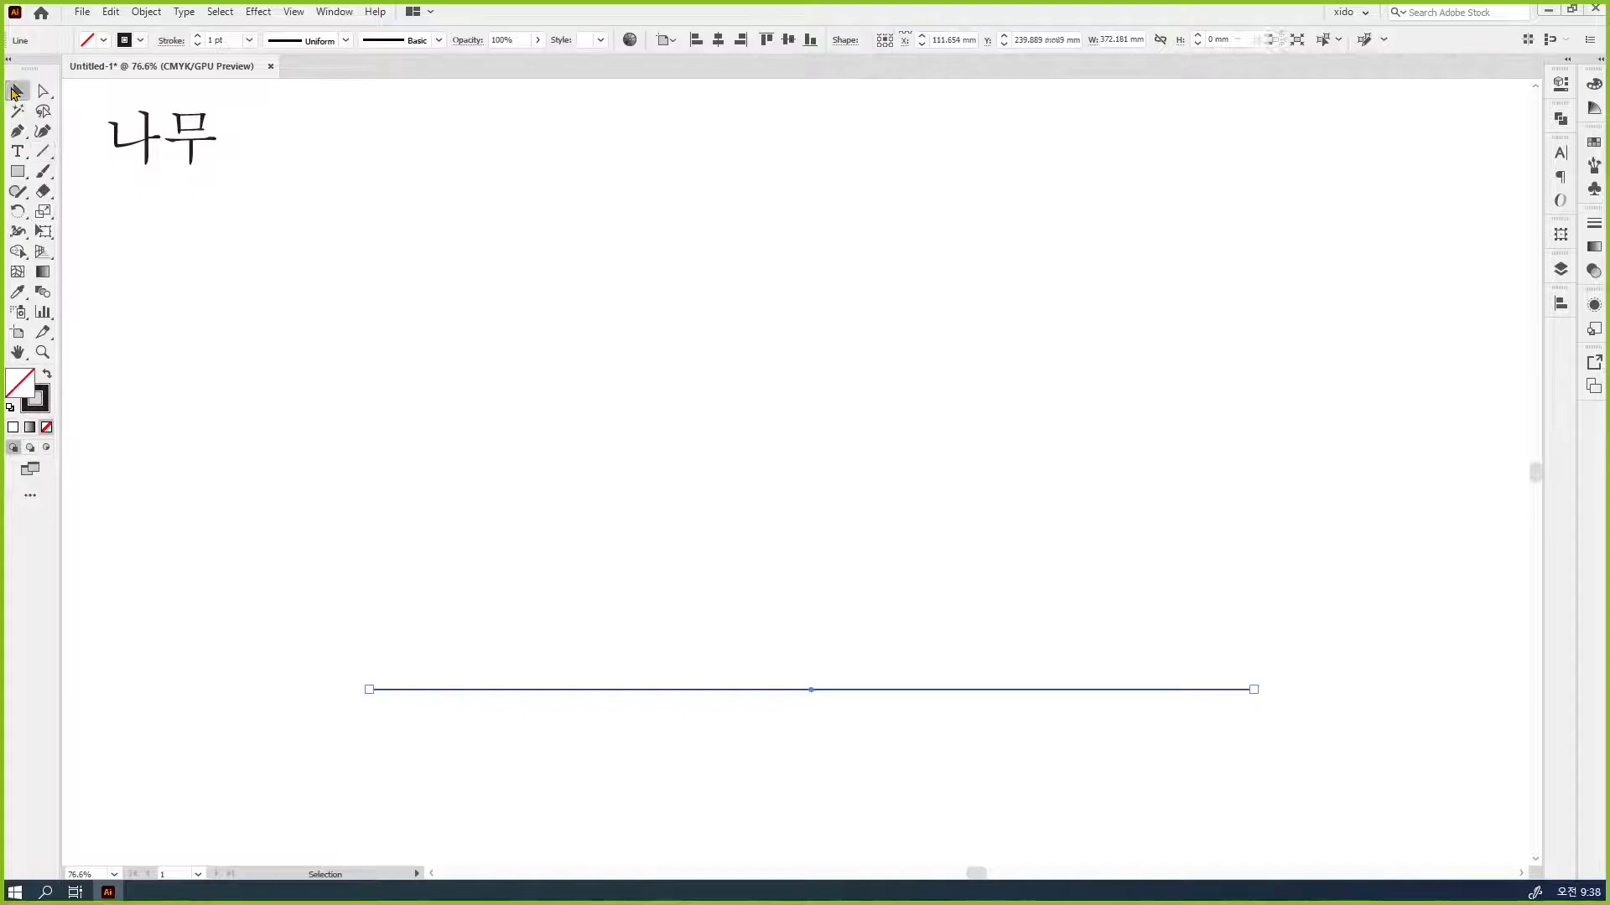
# - Draw a vertical trunk line about 230 mm tall upward from the middle of the ground line, and deselect it
pyautogui.click(43, 152)
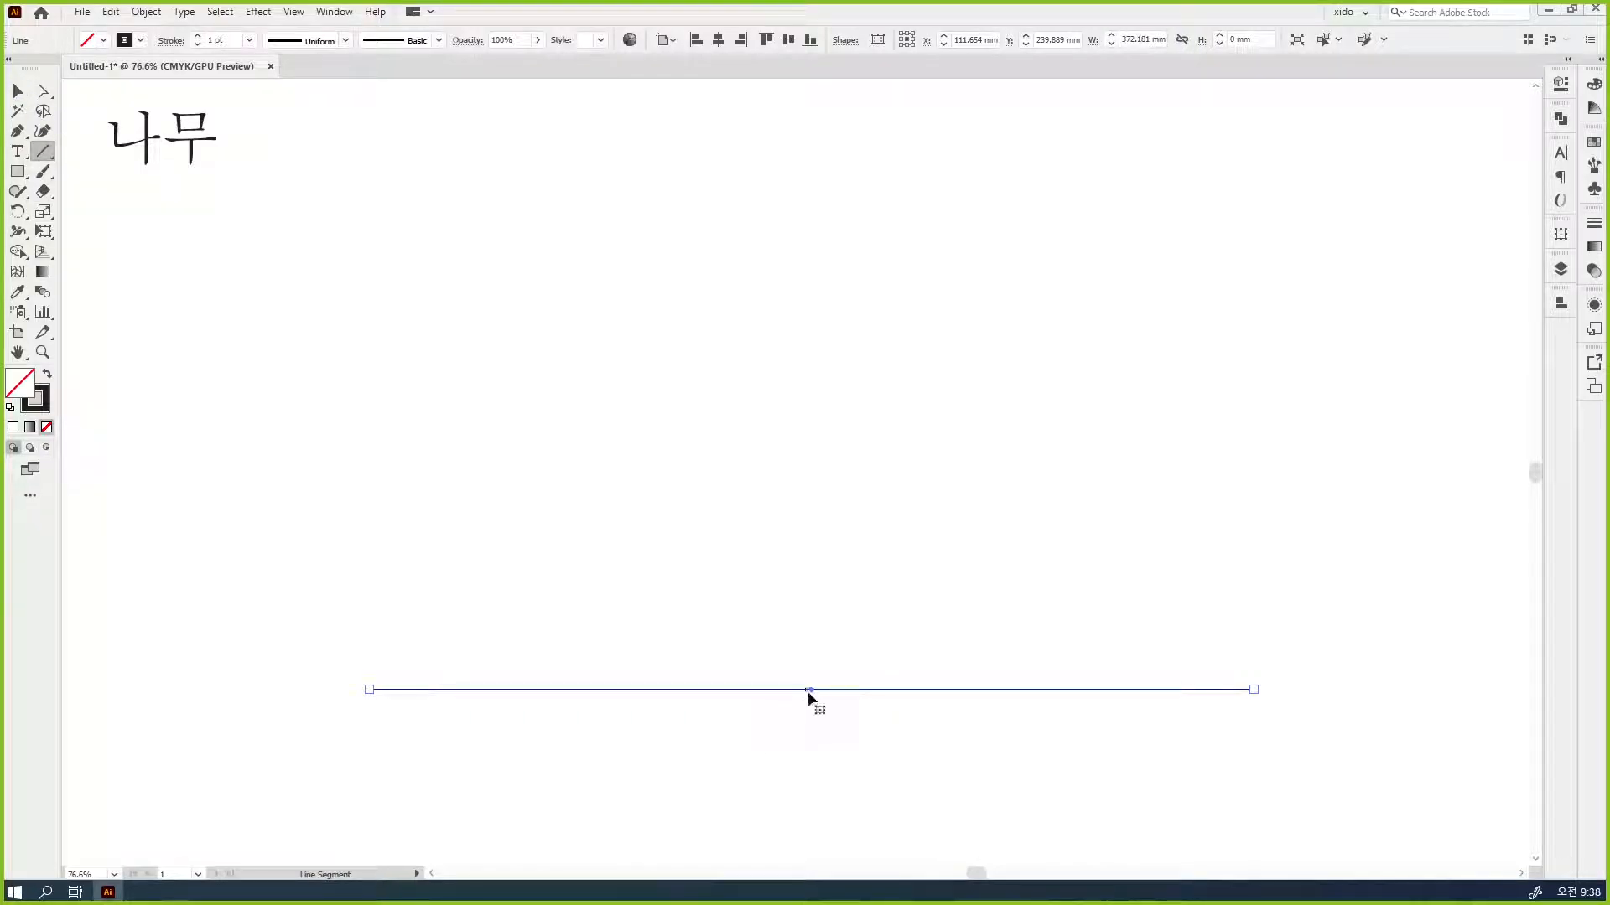
pyautogui.moveTo(811, 689); pyautogui.dragTo(819, 135)
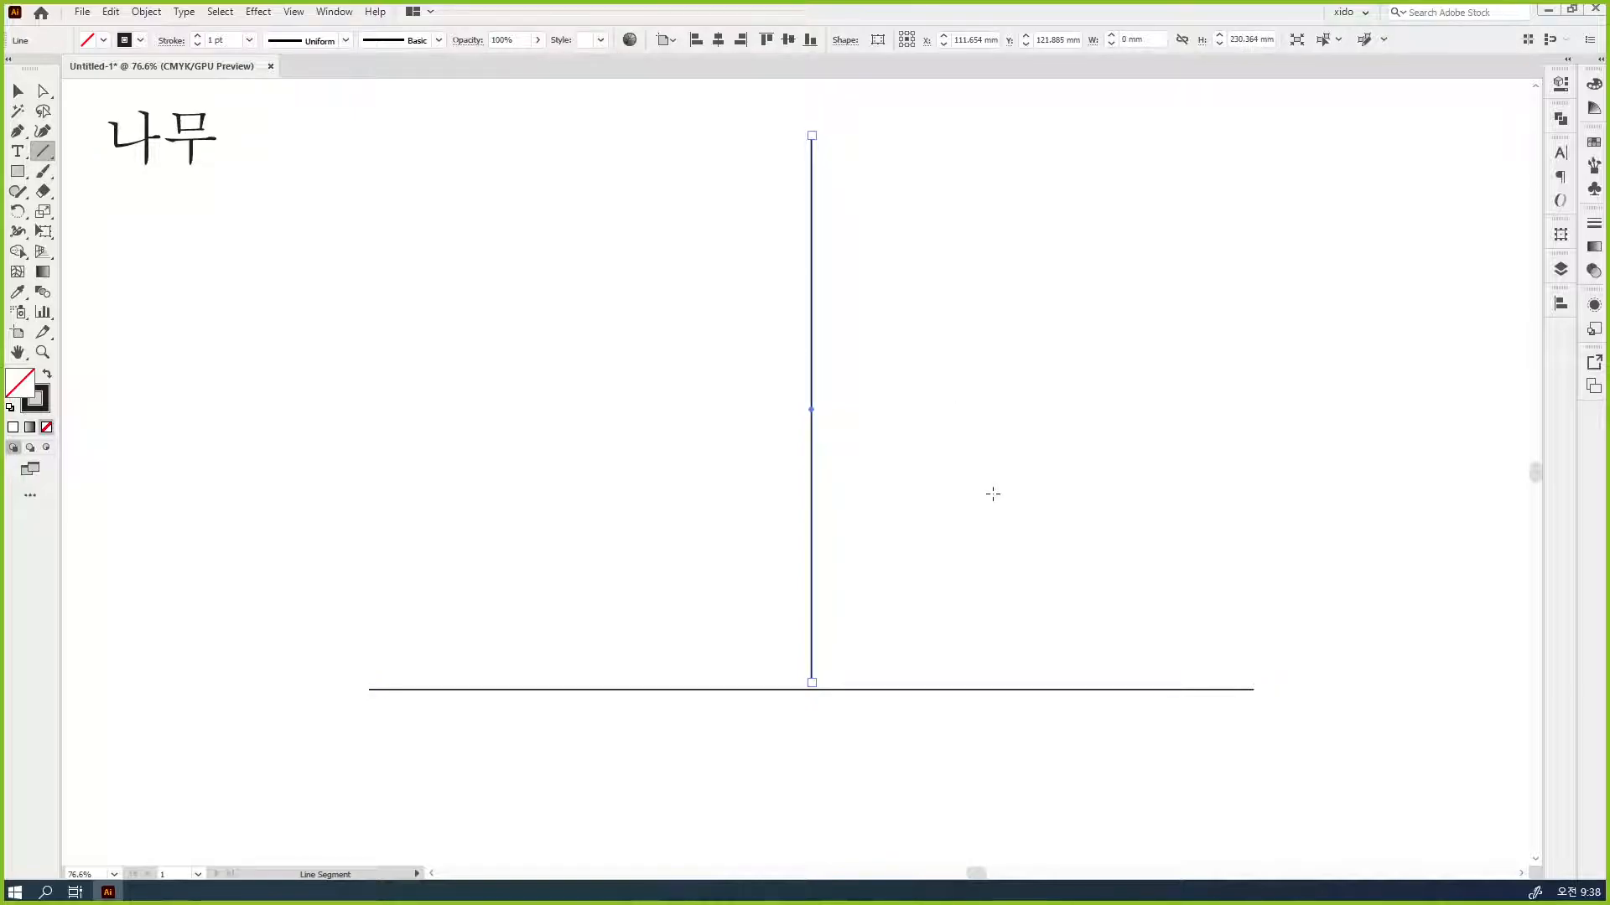
pyautogui.hotkey('ctrl', '-')
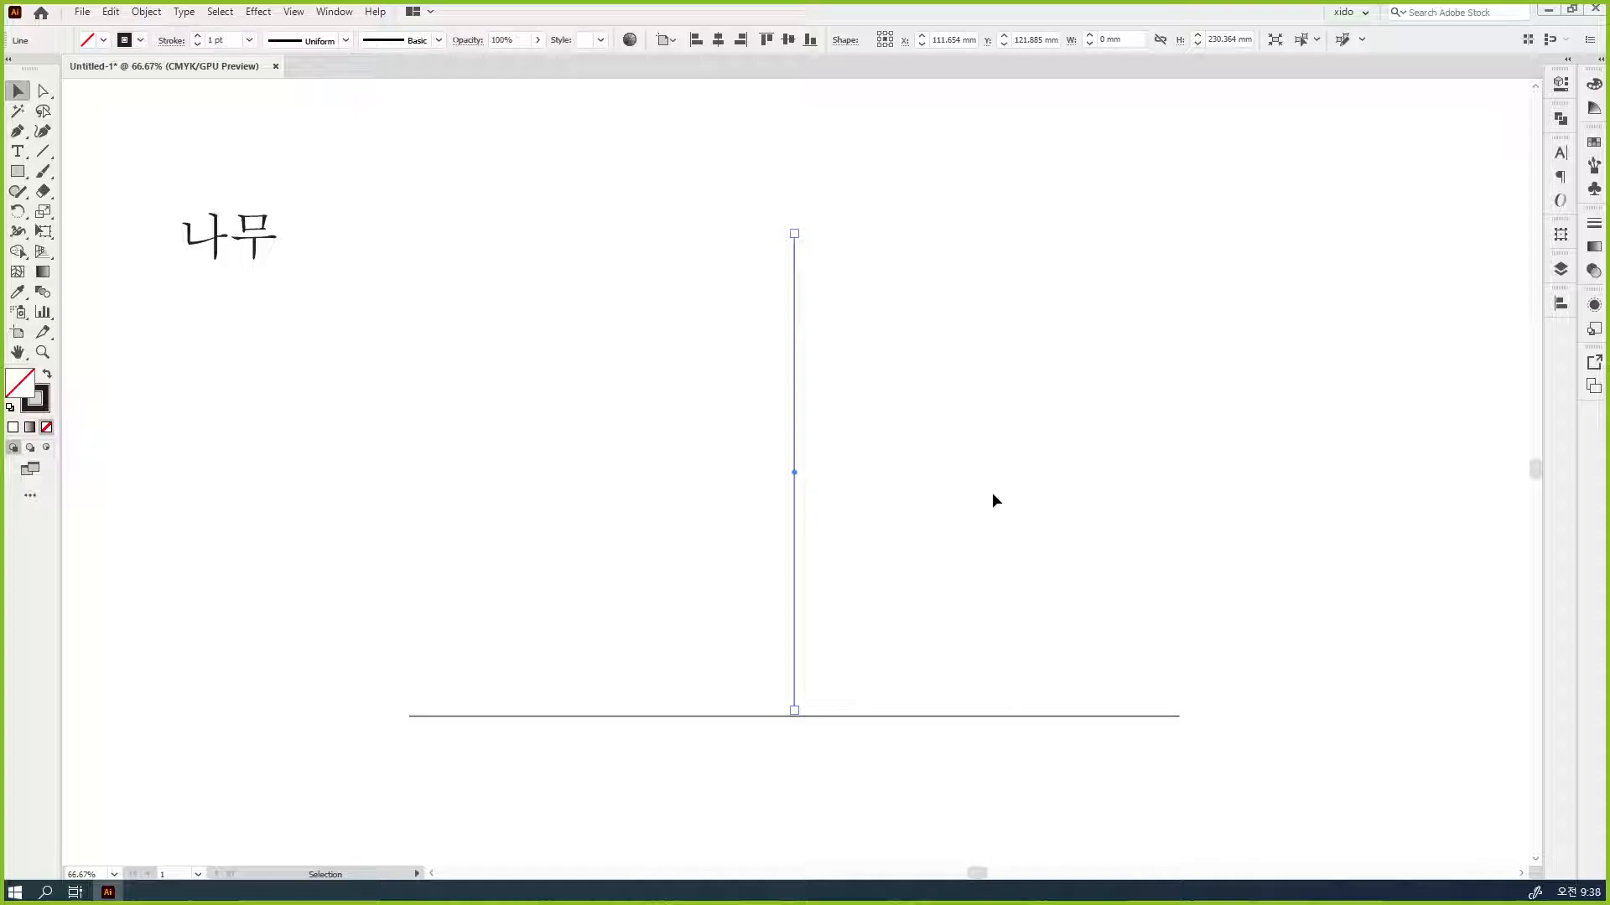
pyautogui.click(1010, 549)
pyautogui.moveTo(1009, 551); pyautogui.dragTo(962, 592)
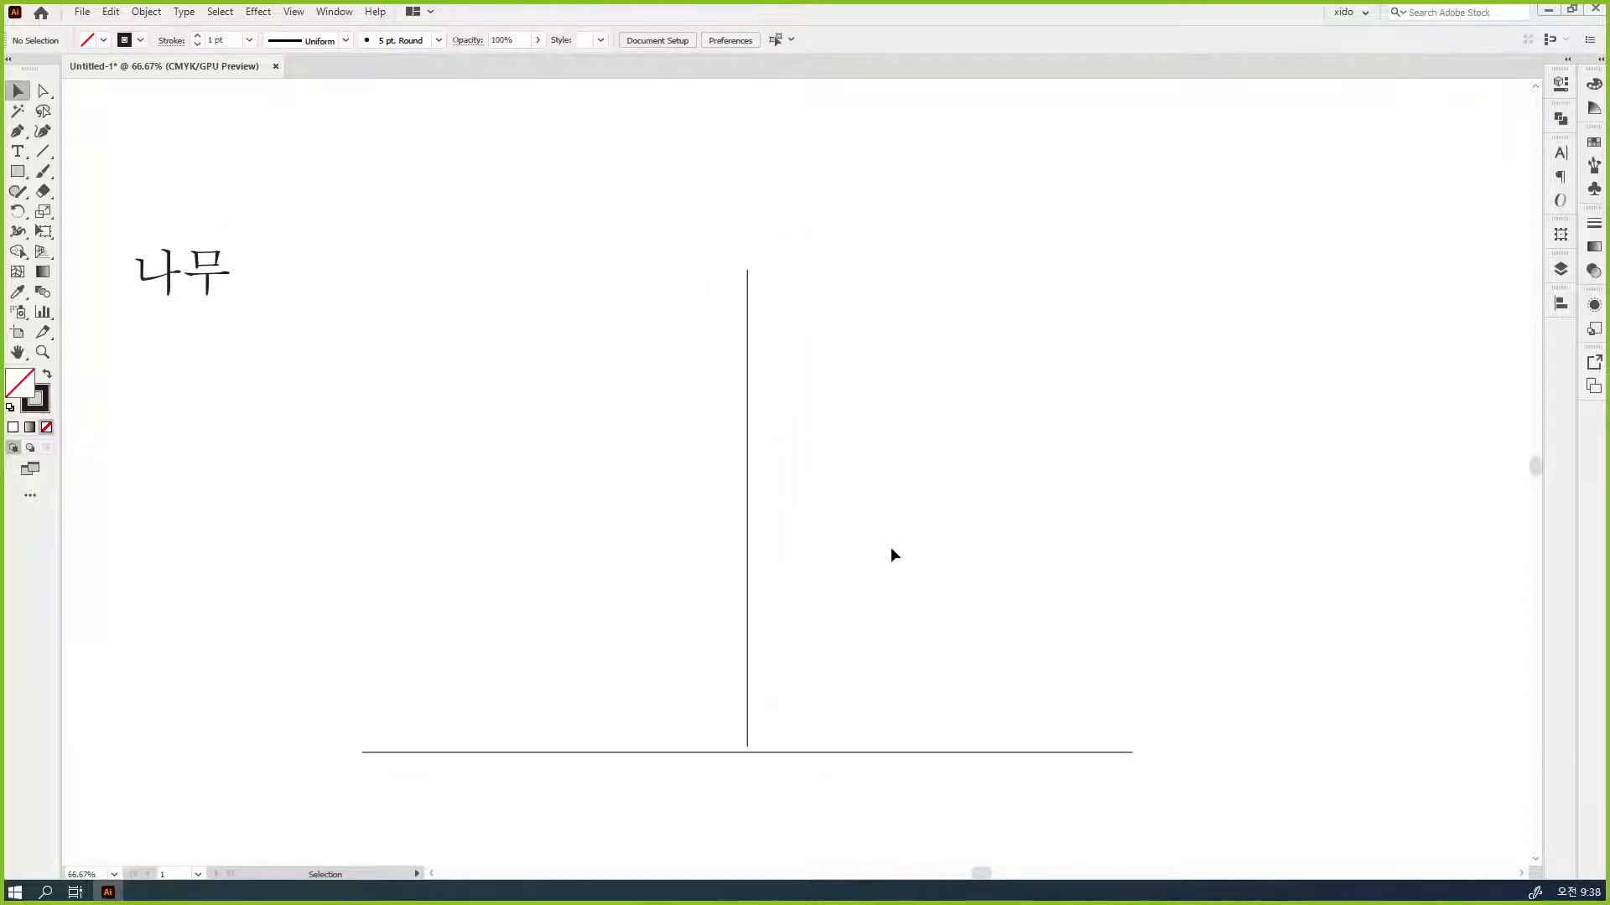
# - Tilt the trunk line by moving its upper endpoint about 29 mm to the left of its base
pyautogui.click(747, 277)
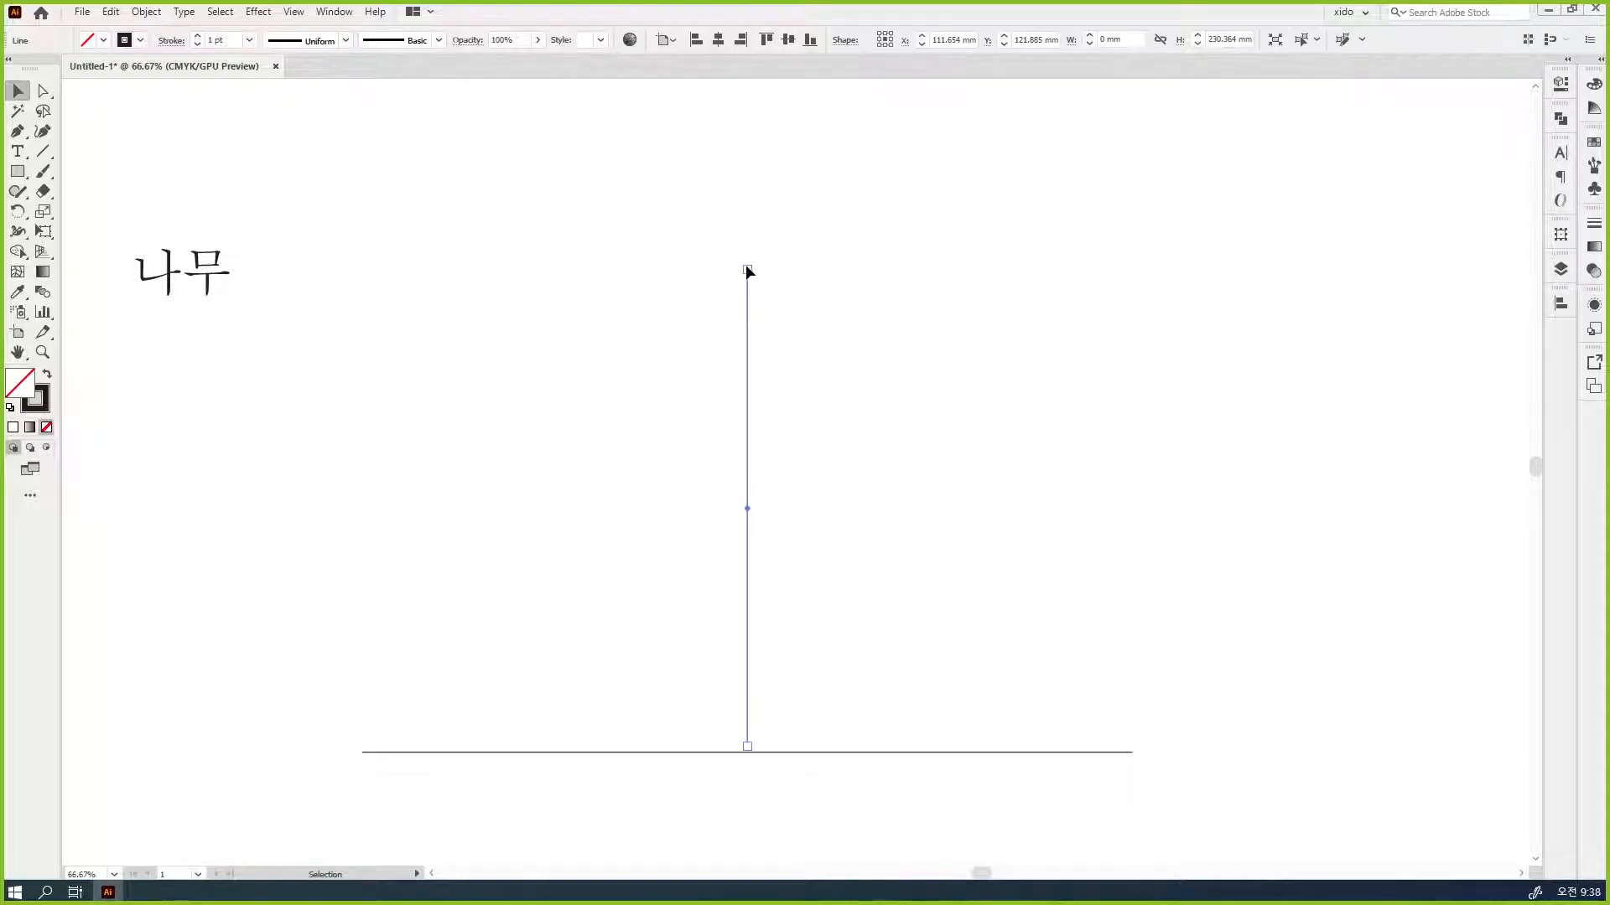
pyautogui.press('a')
pyautogui.moveTo(747, 270); pyautogui.dragTo(687, 293)
pyautogui.click(787, 437)
pyautogui.moveTo(787, 437); pyautogui.dragTo(772, 438)
# - Draw zigzag branches from straight line segments on the trunk's right side, lower left and upper left
pyautogui.press('p')
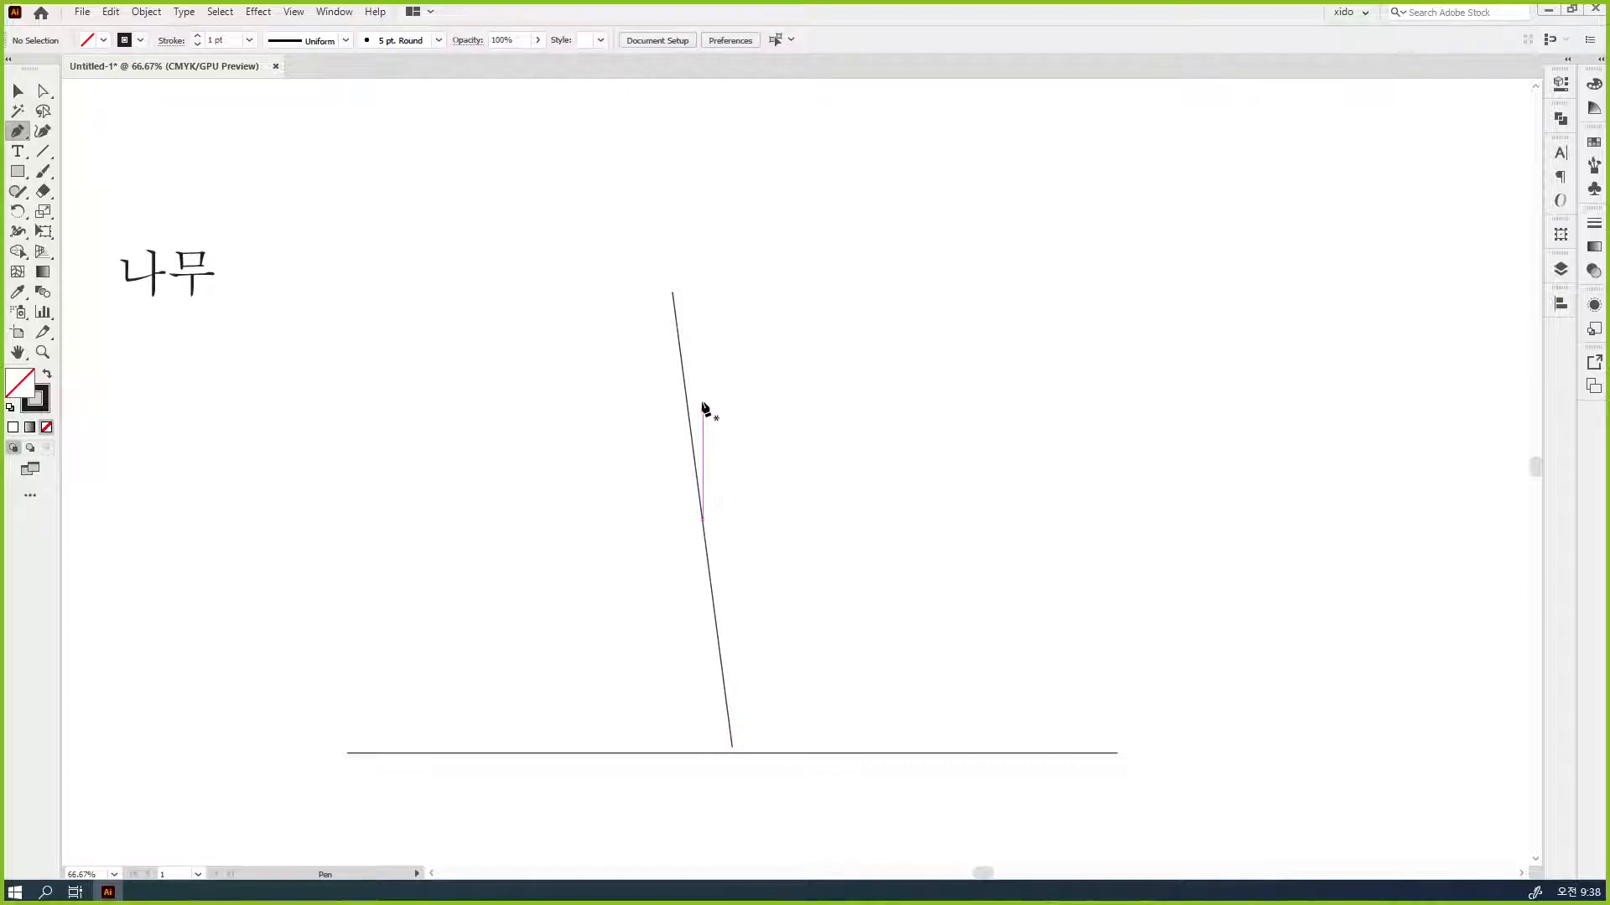
pyautogui.click(41, 153)
pyautogui.moveTo(686, 387); pyautogui.dragTo(1016, 316)
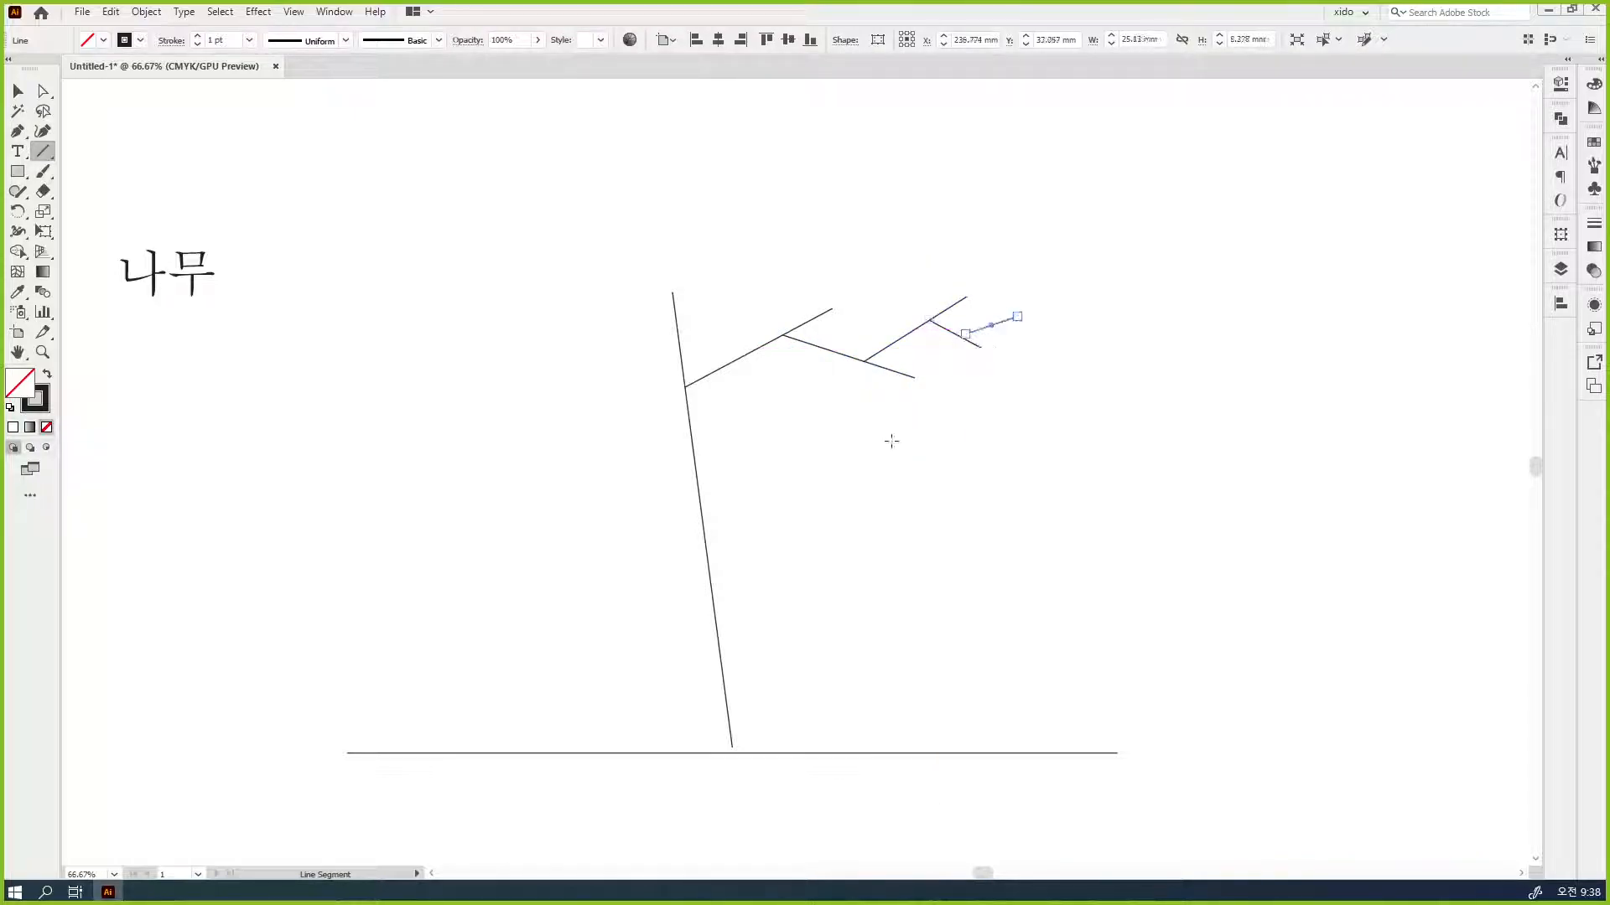
pyautogui.moveTo(692, 449)
pyautogui.mouseDown()
pyautogui.moveTo(589, 393)
pyautogui.moveTo(526, 432)
pyautogui.moveTo(478, 408)
pyautogui.mouseUp()
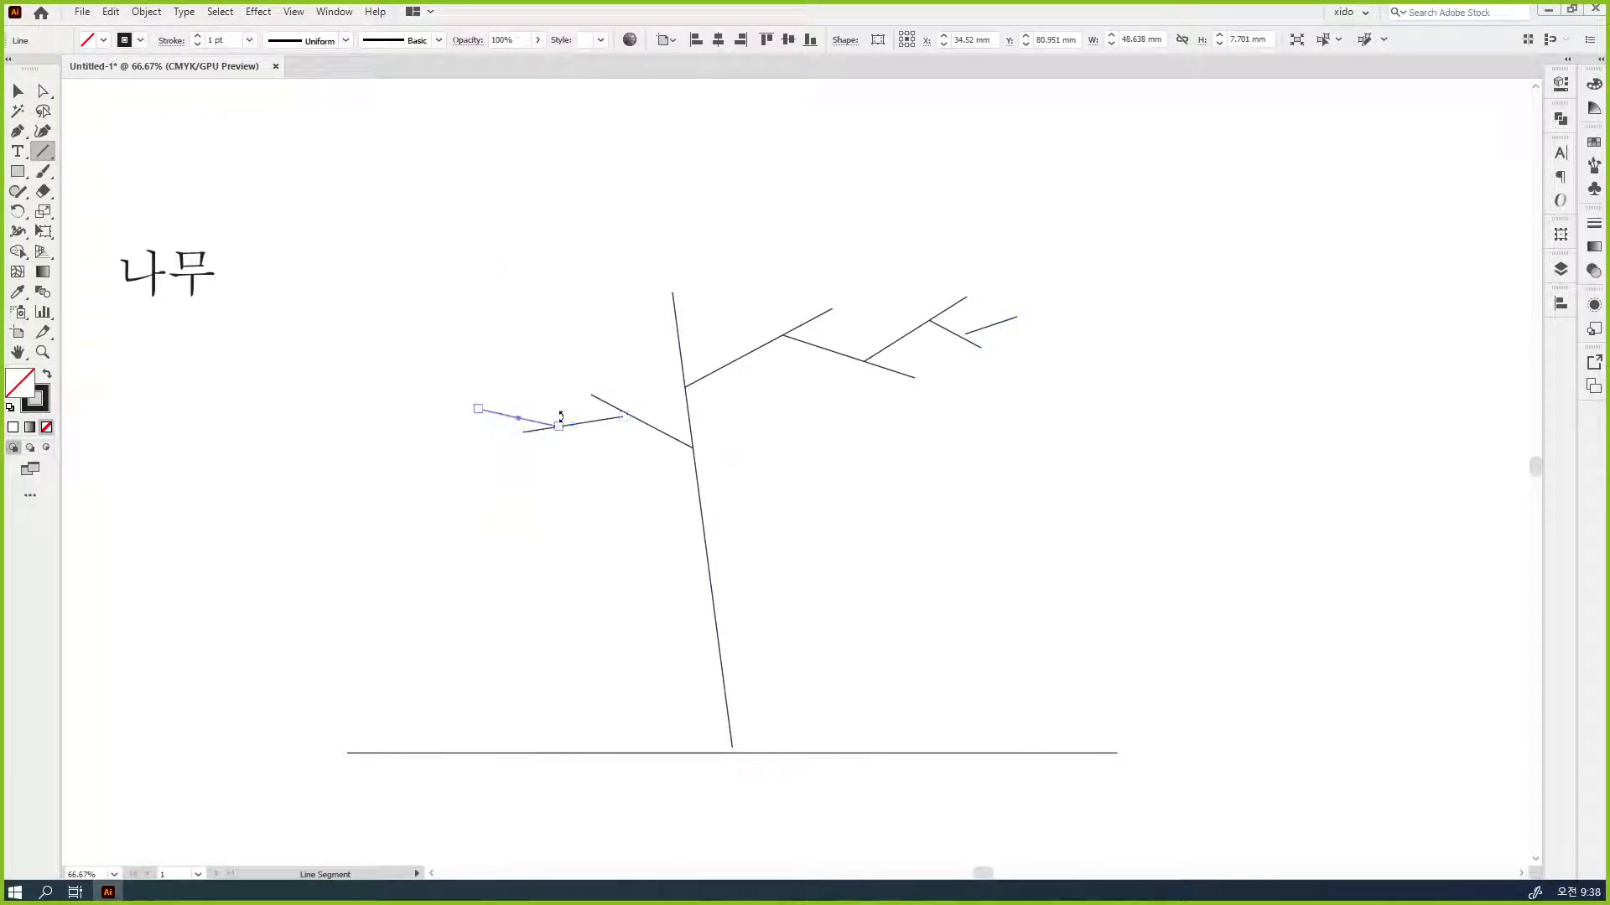
pyautogui.moveTo(677, 328)
pyautogui.mouseDown()
pyautogui.moveTo(572, 292)
pyautogui.moveTo(556, 222)
pyautogui.mouseUp()
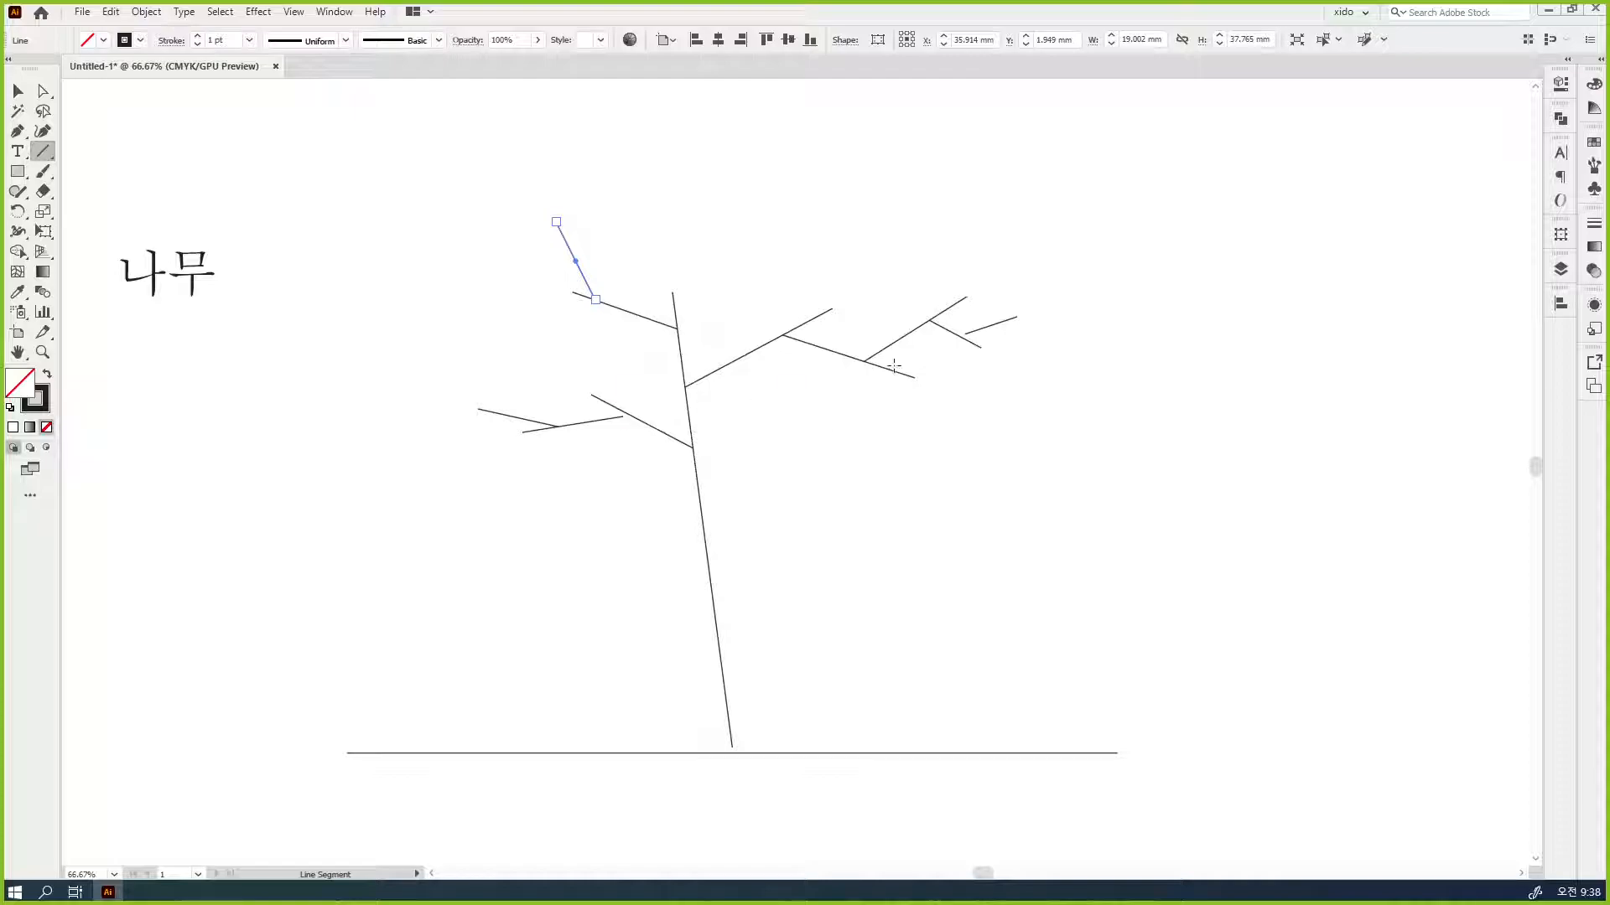
# - Add short twigs to the right-hand branches and one near the trunk's tip, and deselect them
pyautogui.moveTo(896, 369); pyautogui.dragTo(915, 430)
pyautogui.moveTo(812, 319); pyautogui.dragTo(813, 256)
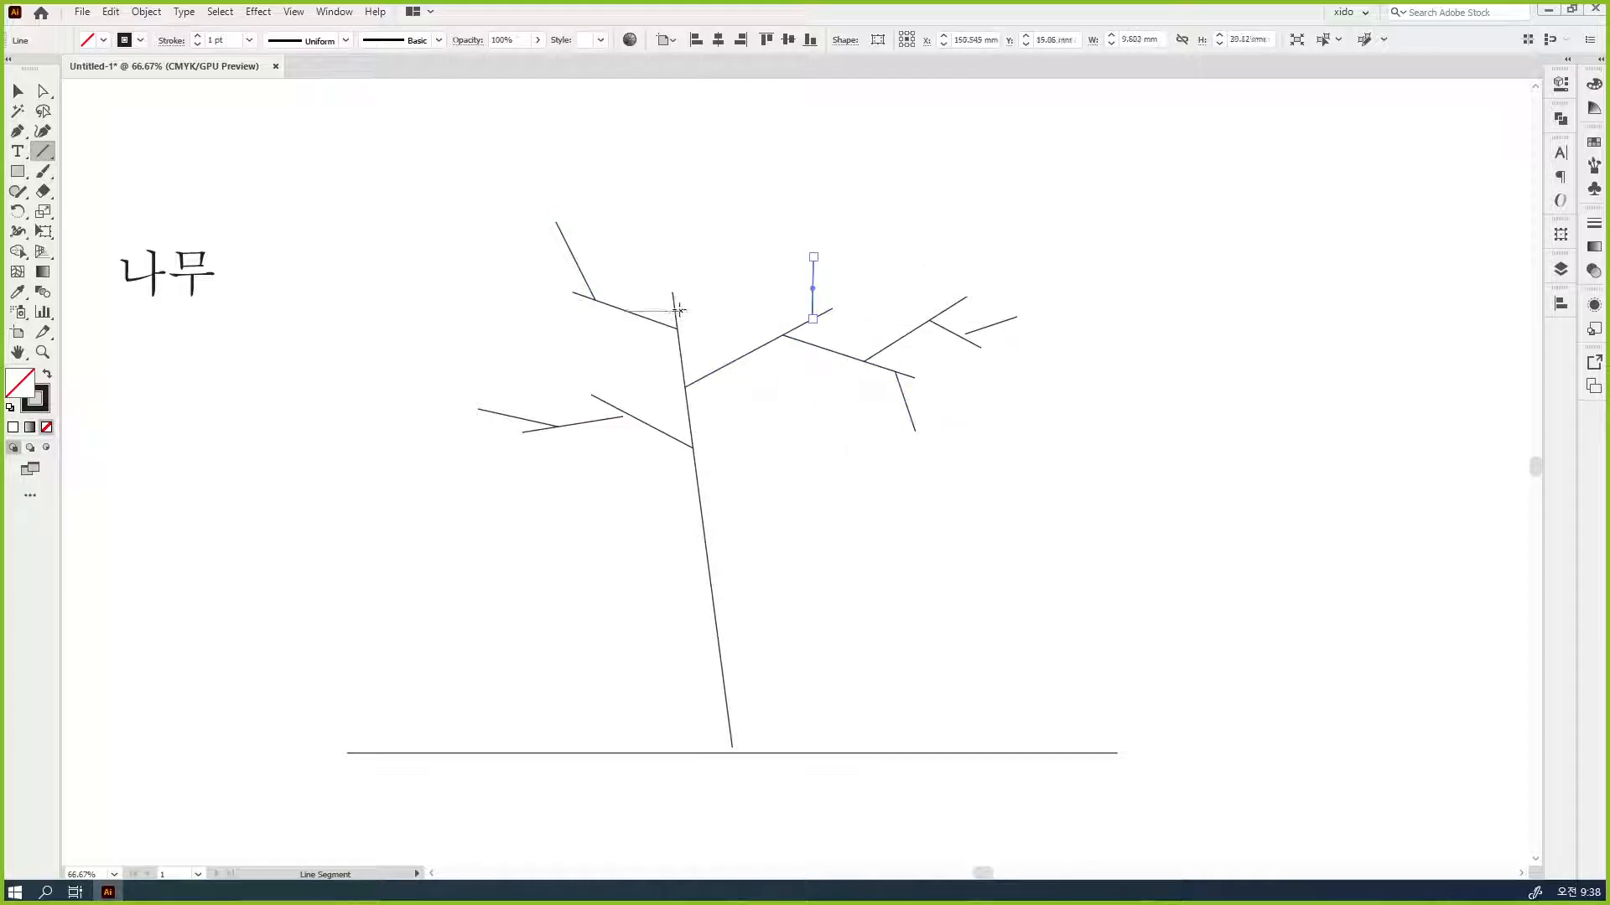
pyautogui.moveTo(675, 307); pyautogui.dragTo(729, 239)
pyautogui.click(21, 101)
pyautogui.click(431, 203)
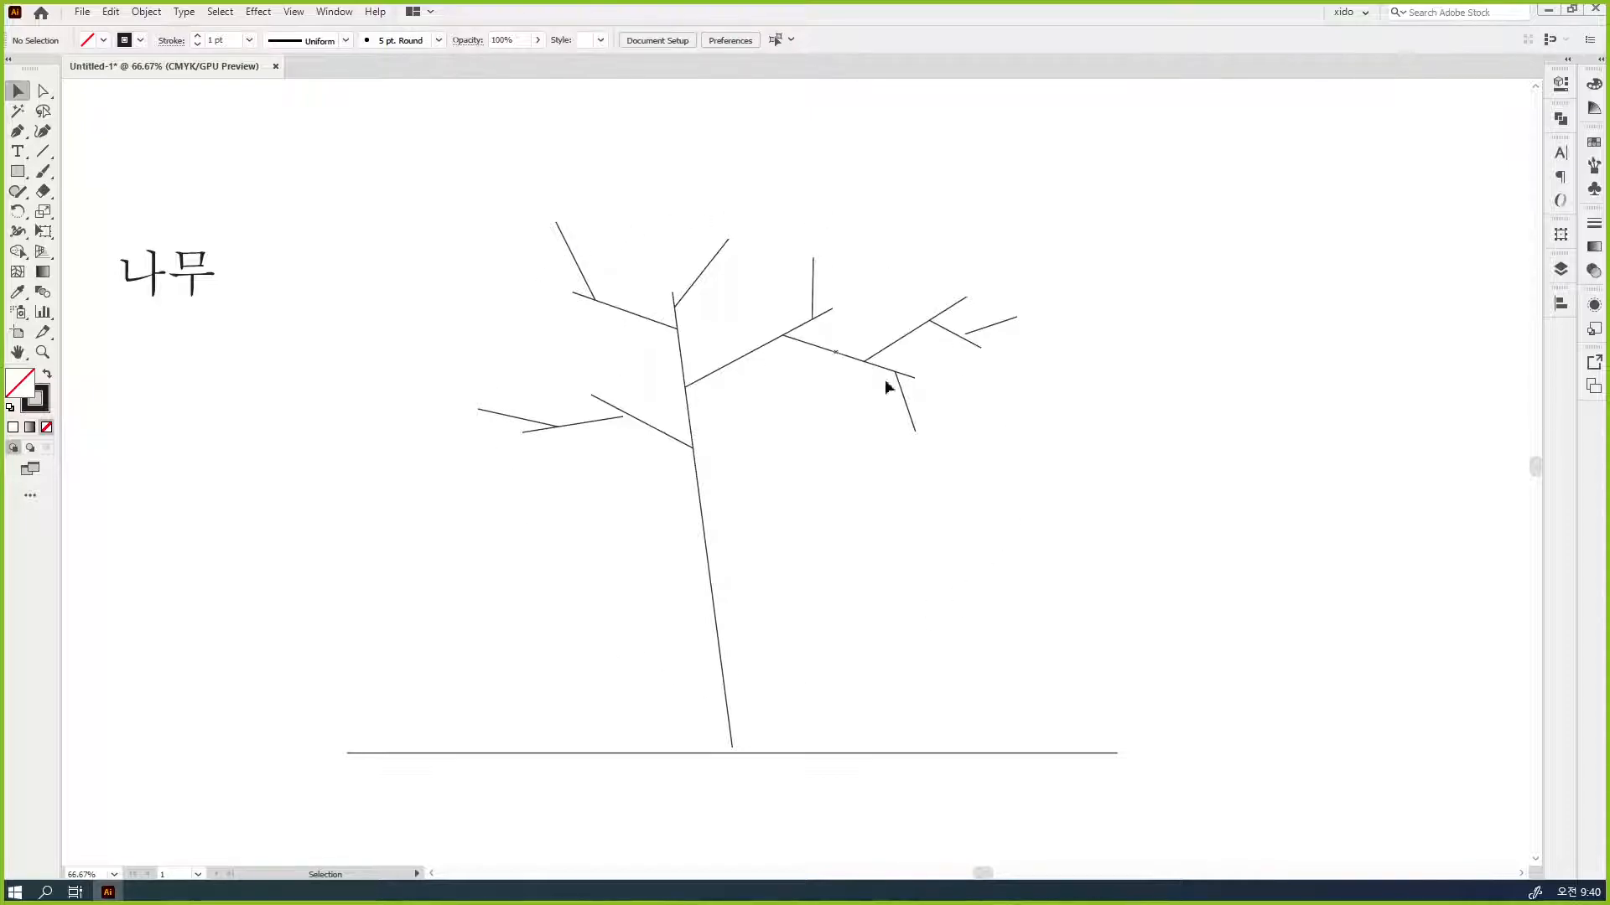
pyautogui.click(704, 526)
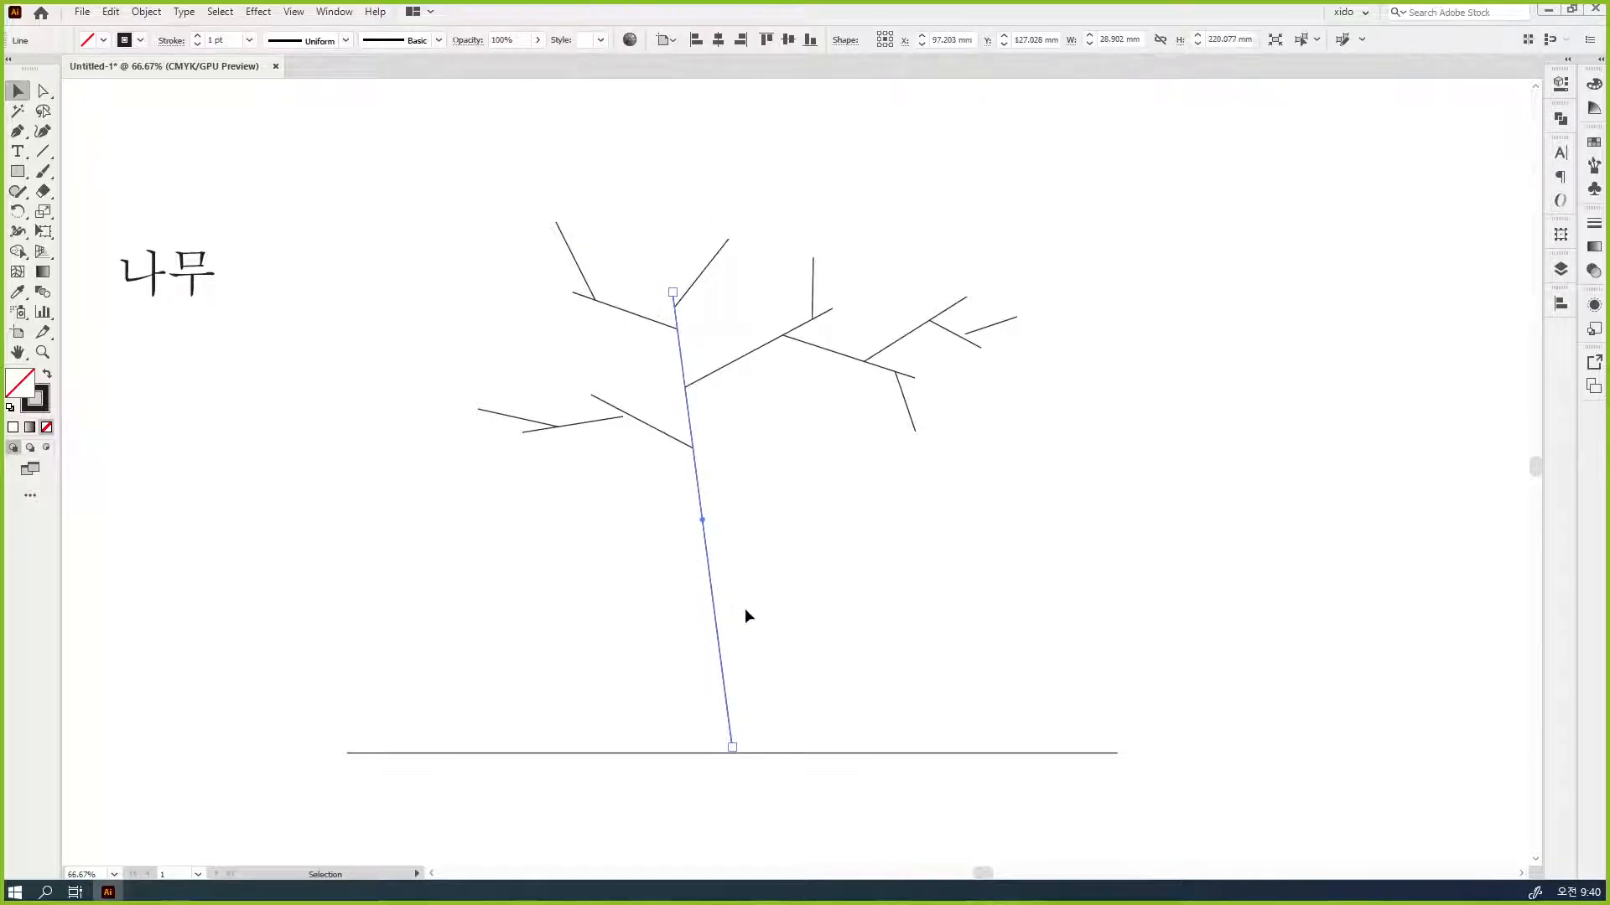
pyautogui.click(839, 481)
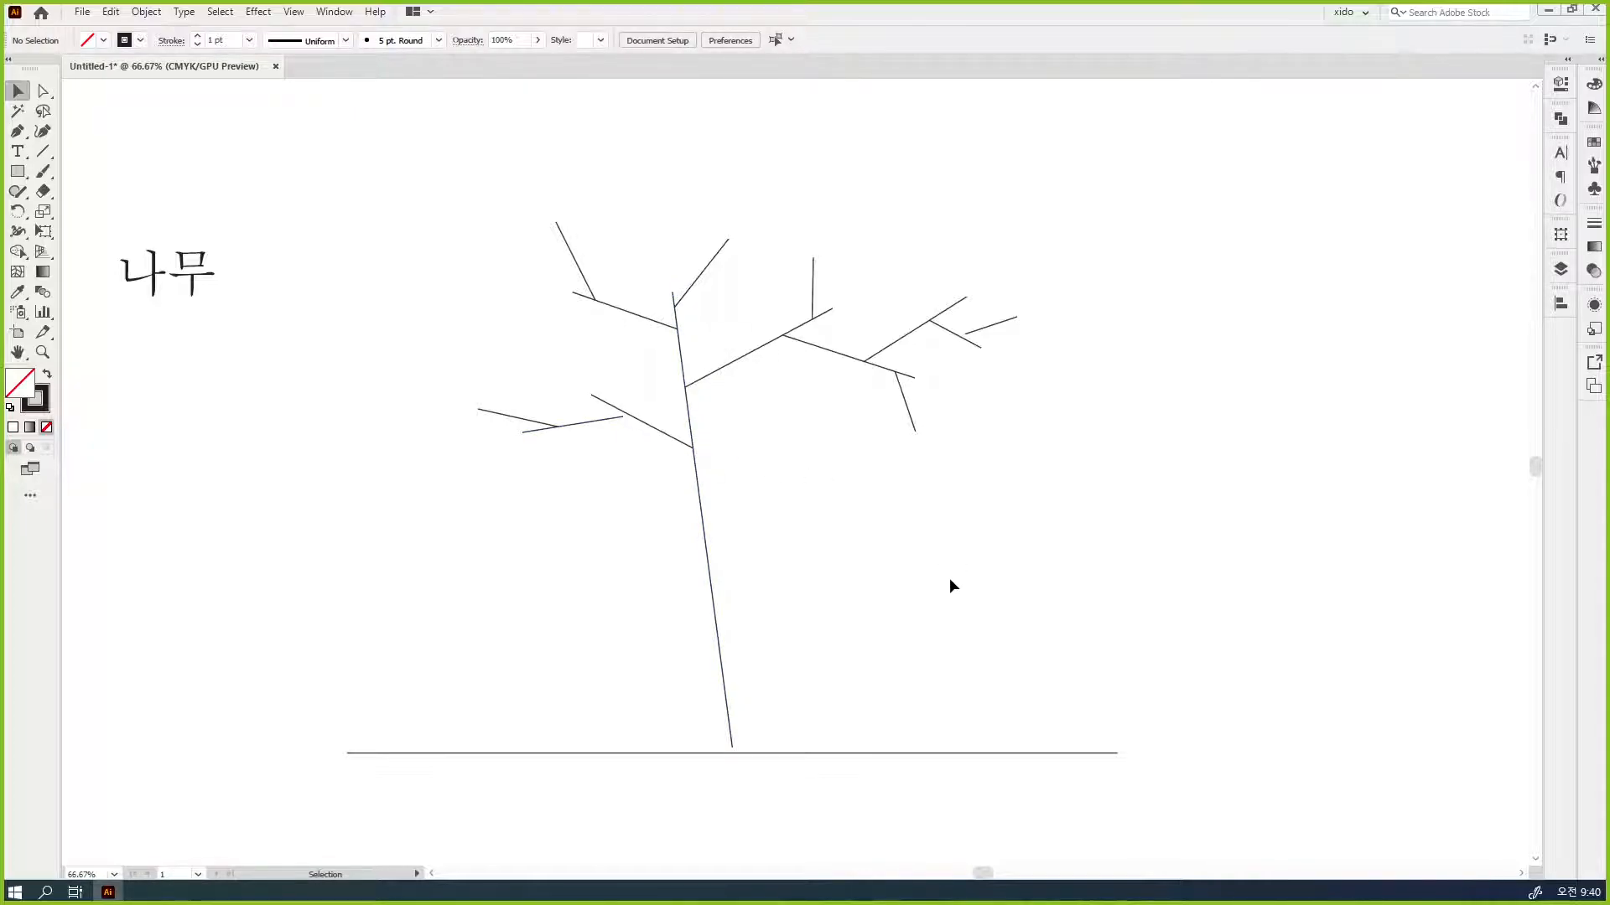
# - Try a 56 pt stroke weight on the trunk line and restore it to 1 pt
pyautogui.click(724, 679)
pyautogui.click(1594, 223)
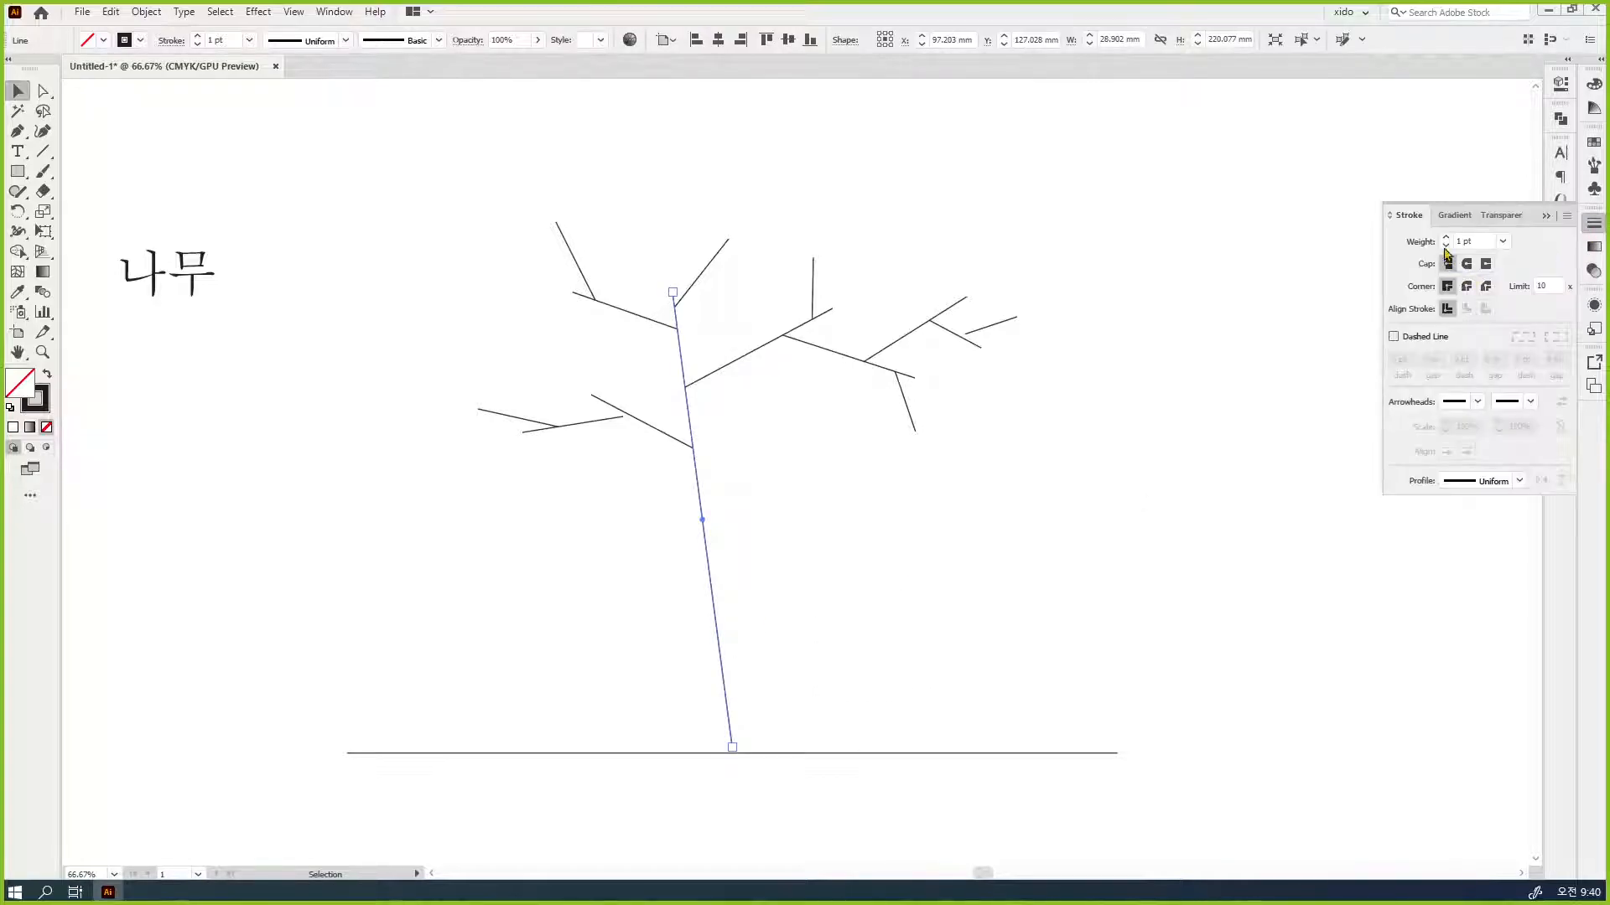
pyautogui.click(1446, 239)
pyautogui.moveTo(1446, 241); pyautogui.dragTo(1446, 242)
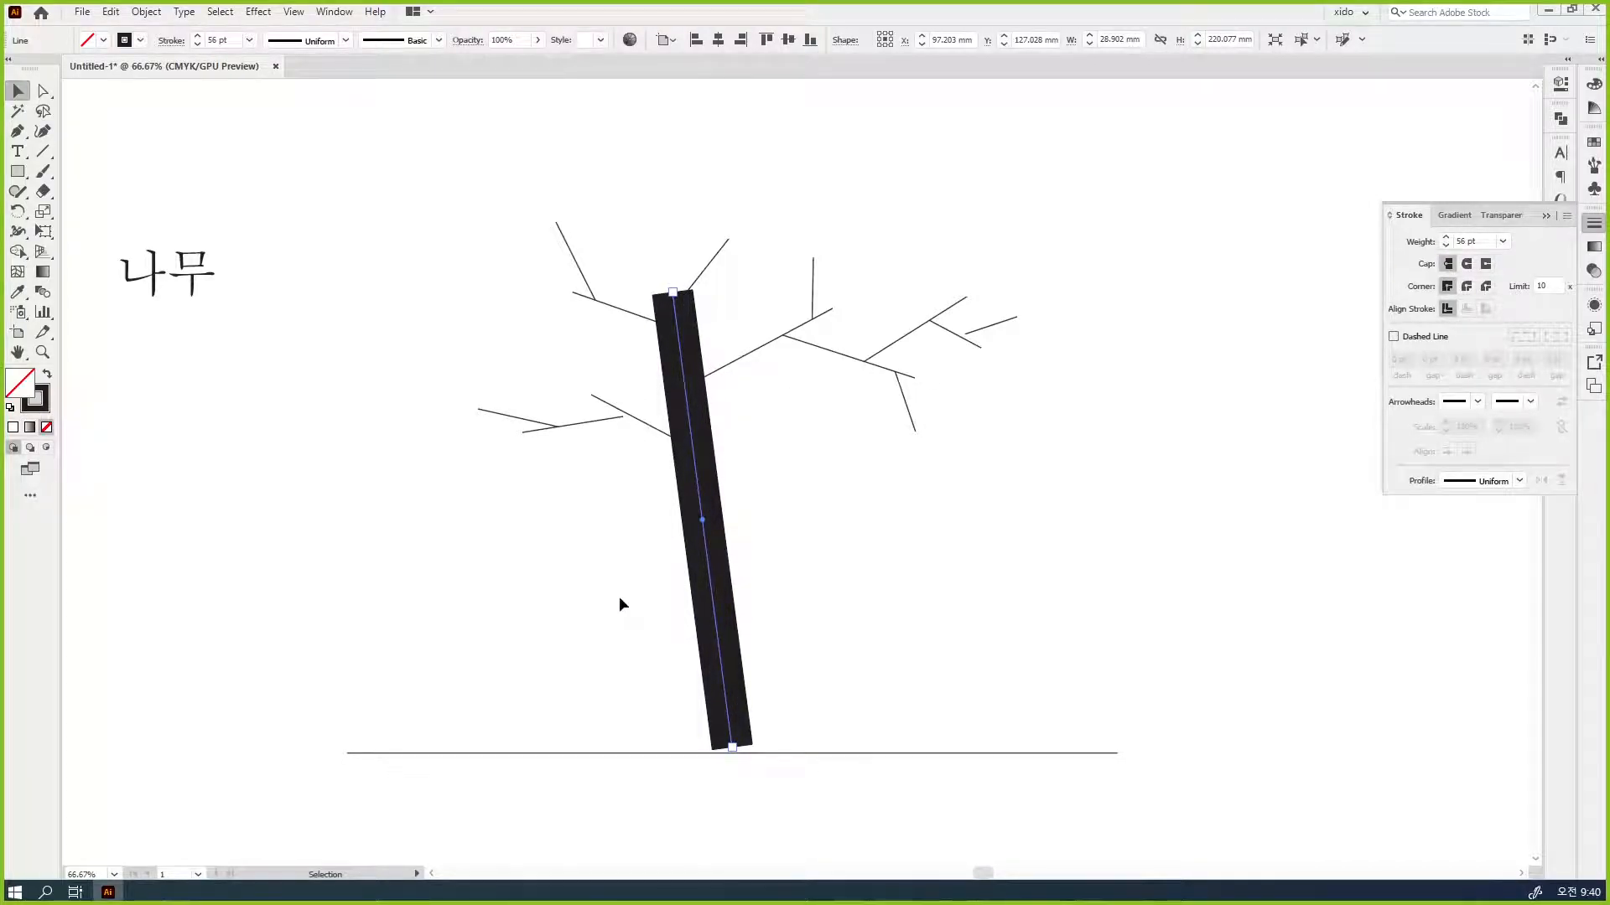
pyautogui.moveTo(1484, 241); pyautogui.dragTo(1352, 246)
pyautogui.write('1')
pyautogui.press('Return')
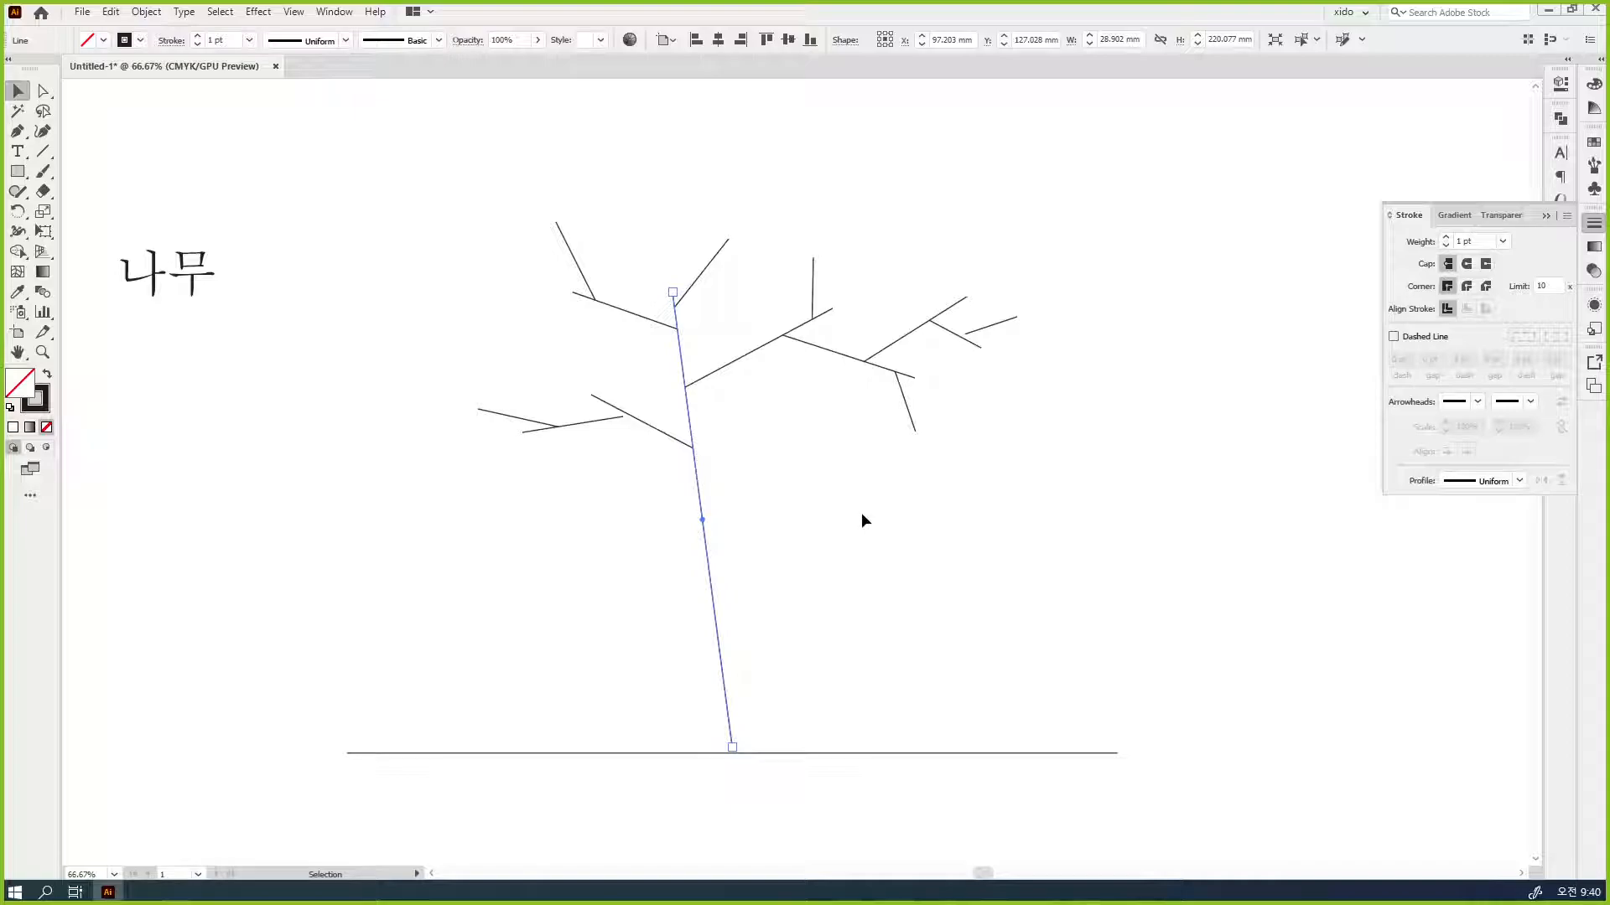
# - Shape the trunk with the Width tool: flare the base to about 179 pt, narrow it above the base and widen its upper part
pyautogui.click(17, 231)
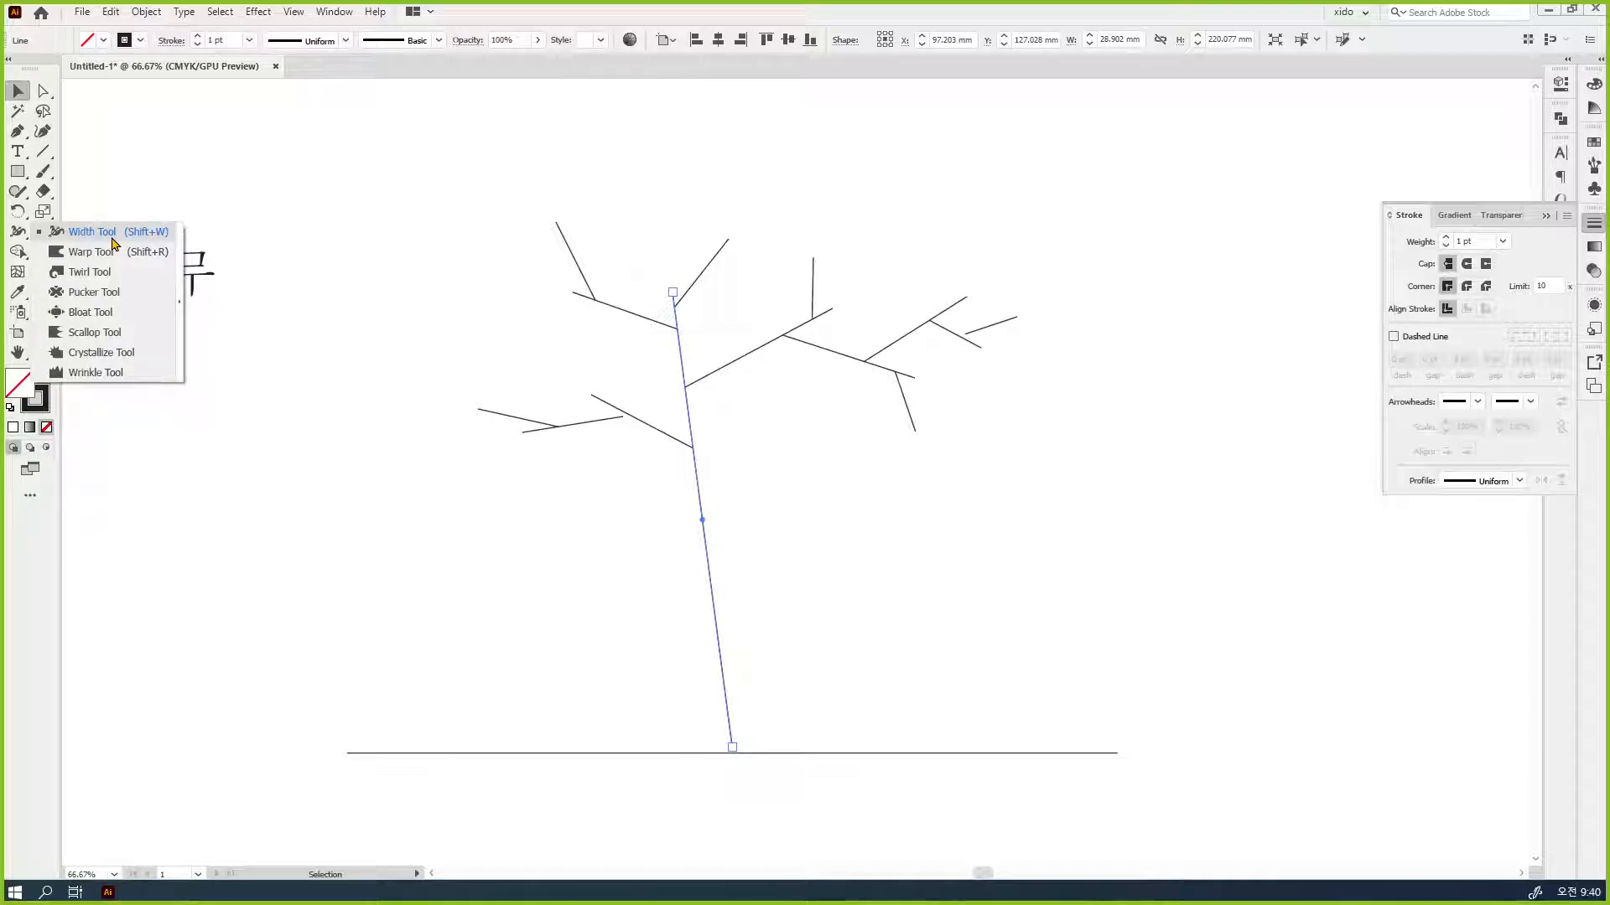
pyautogui.click(112, 239)
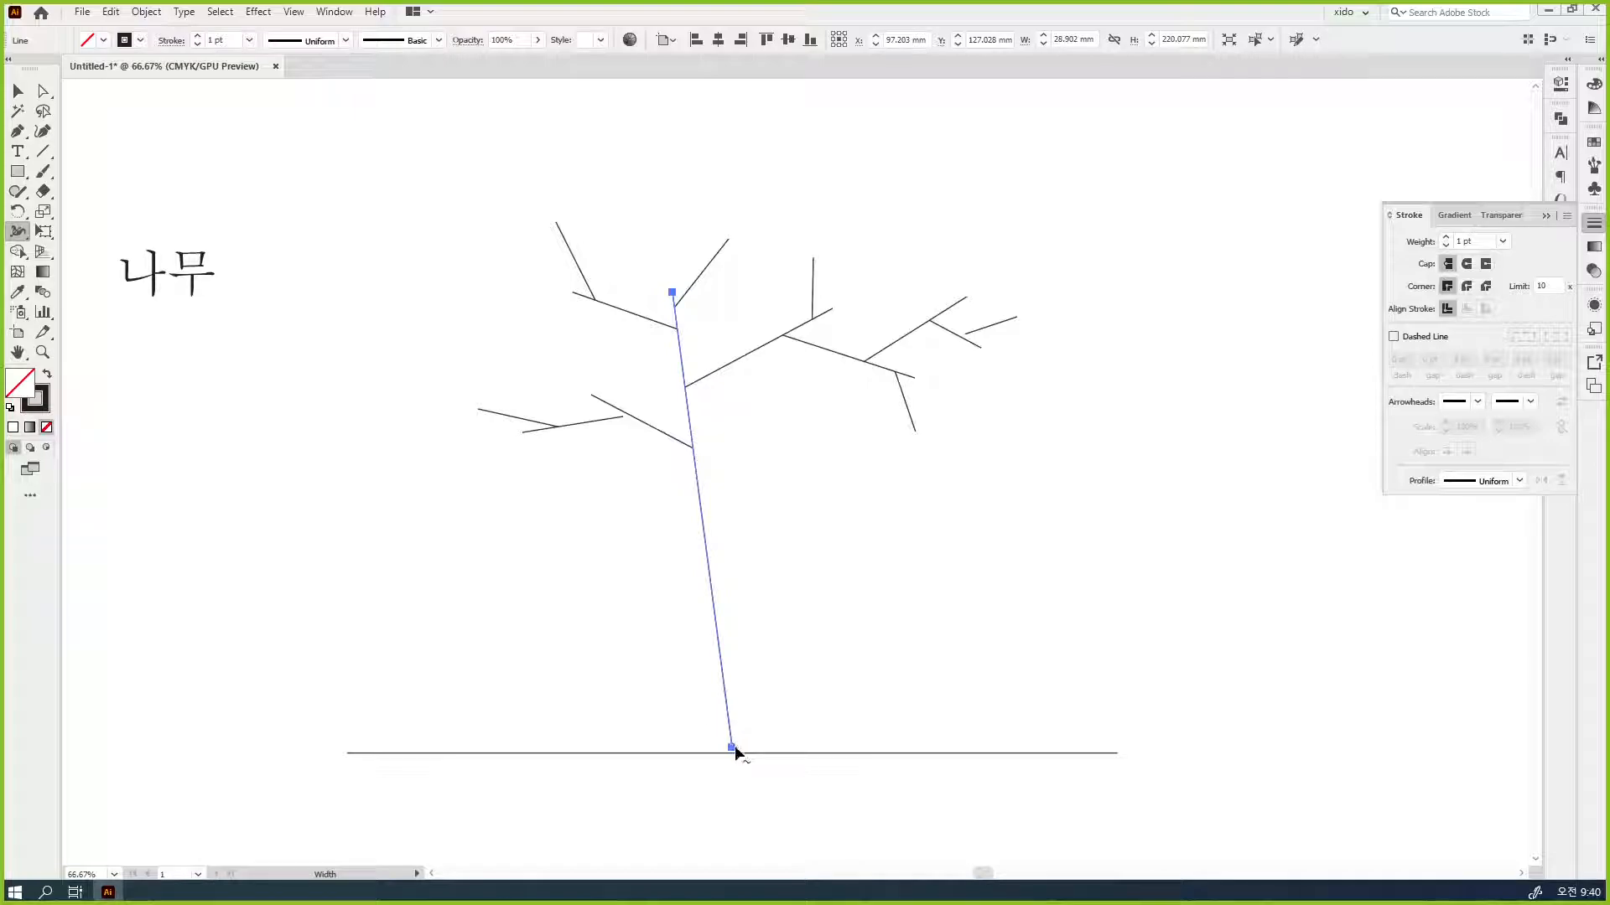
pyautogui.moveTo(731, 724)
pyautogui.mouseDown()
pyautogui.moveTo(860, 718)
pyautogui.moveTo(737, 716)
pyautogui.moveTo(793, 713)
pyautogui.mouseUp()
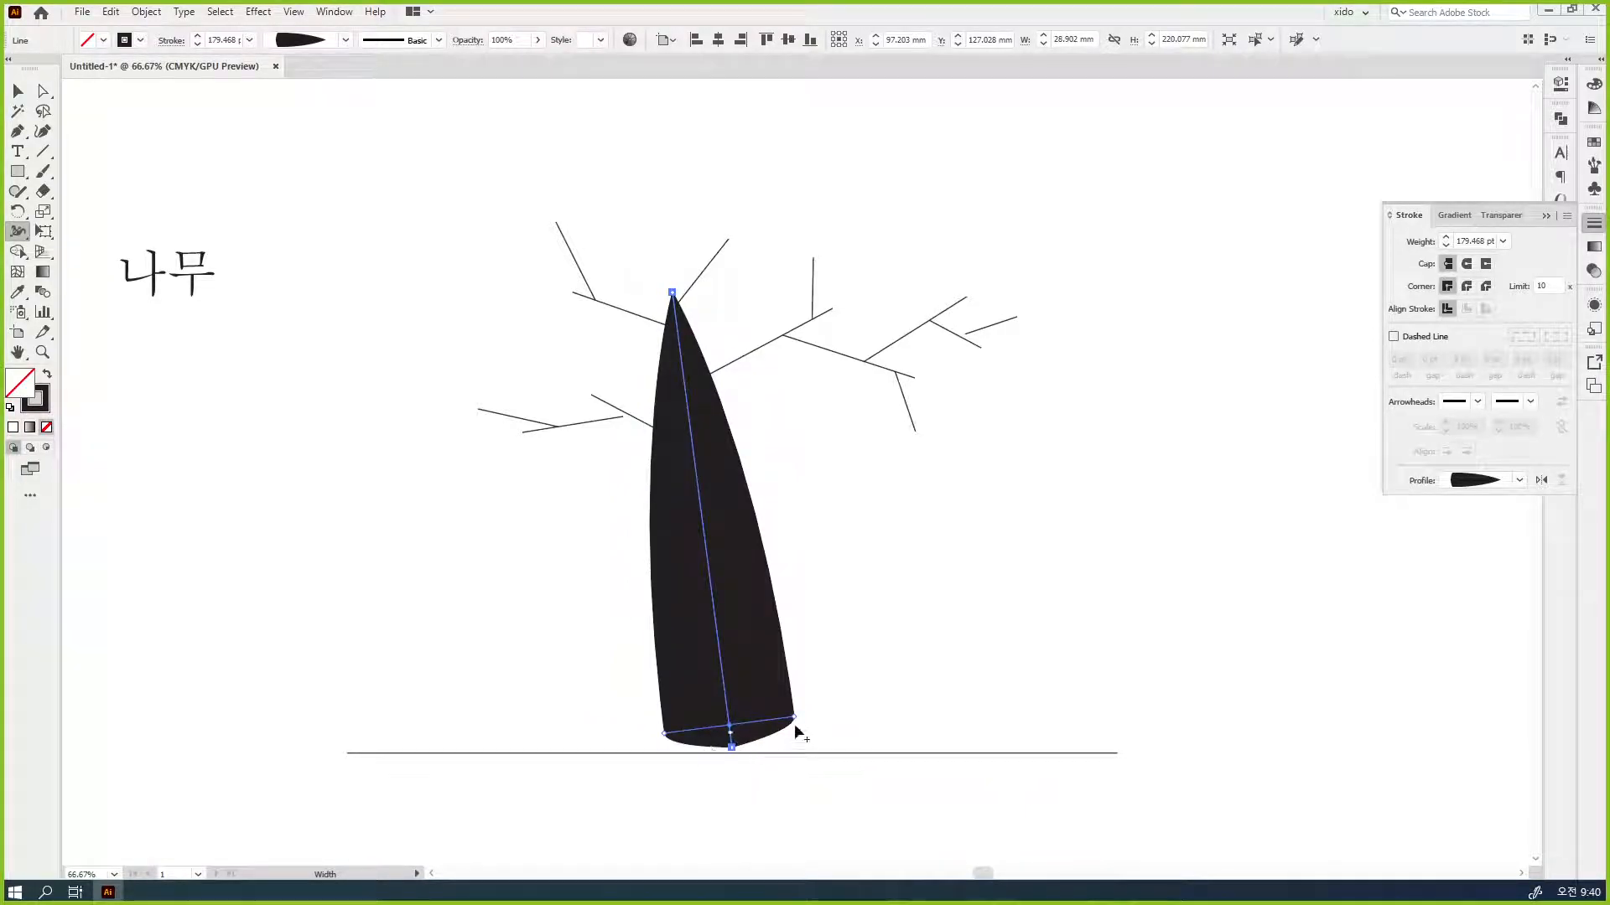
pyautogui.moveTo(732, 739); pyautogui.dragTo(744, 758)
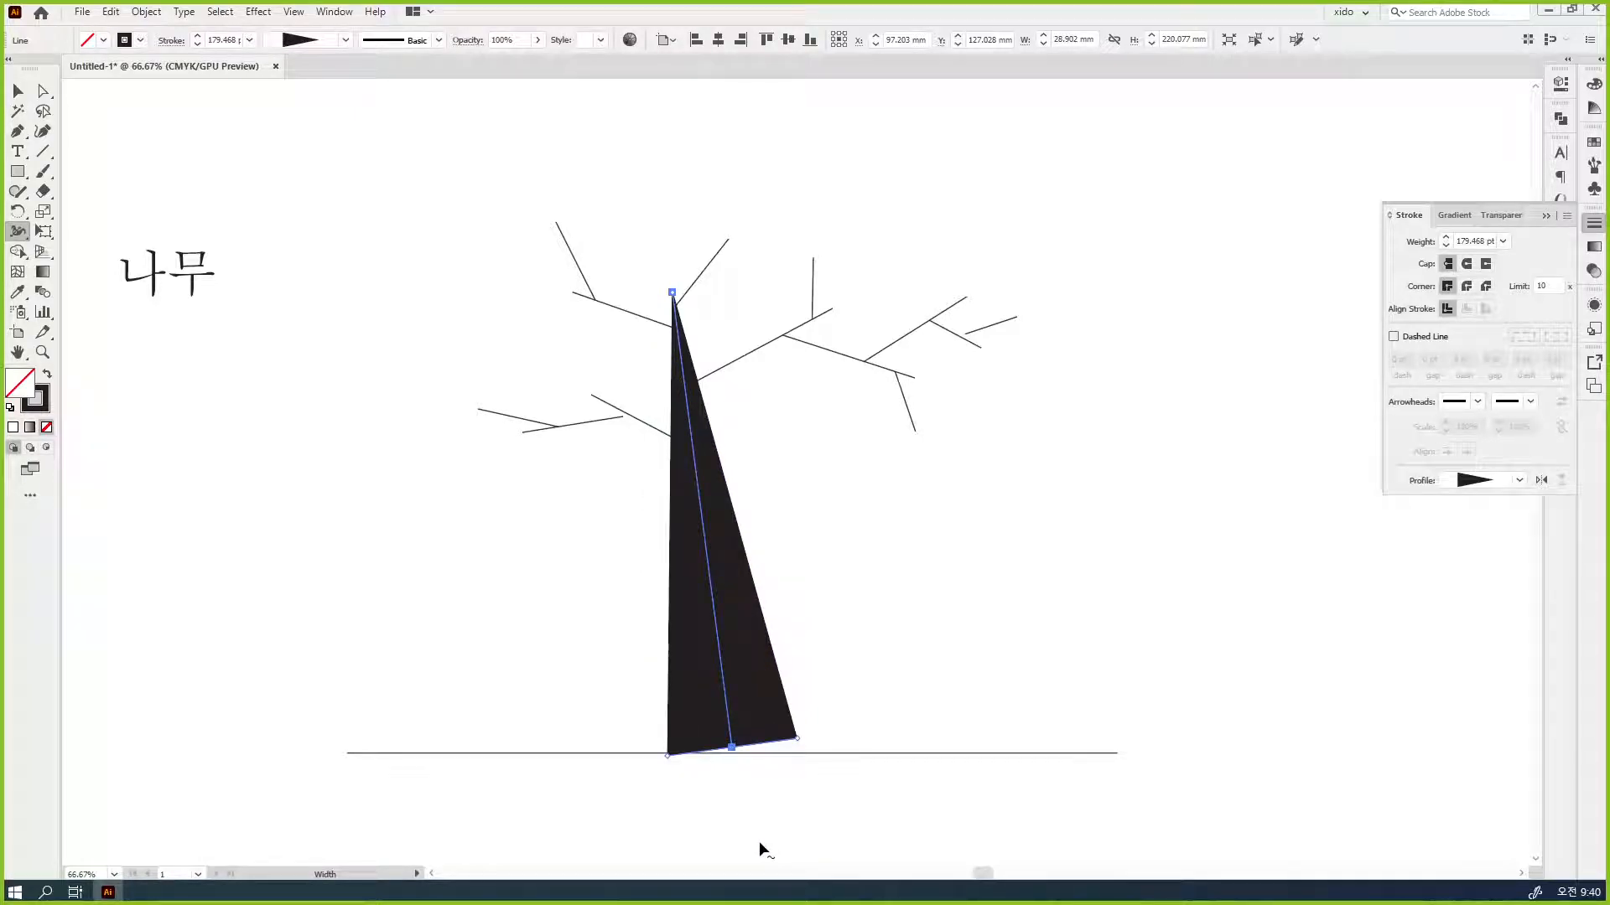
pyautogui.moveTo(713, 609); pyautogui.dragTo(748, 604)
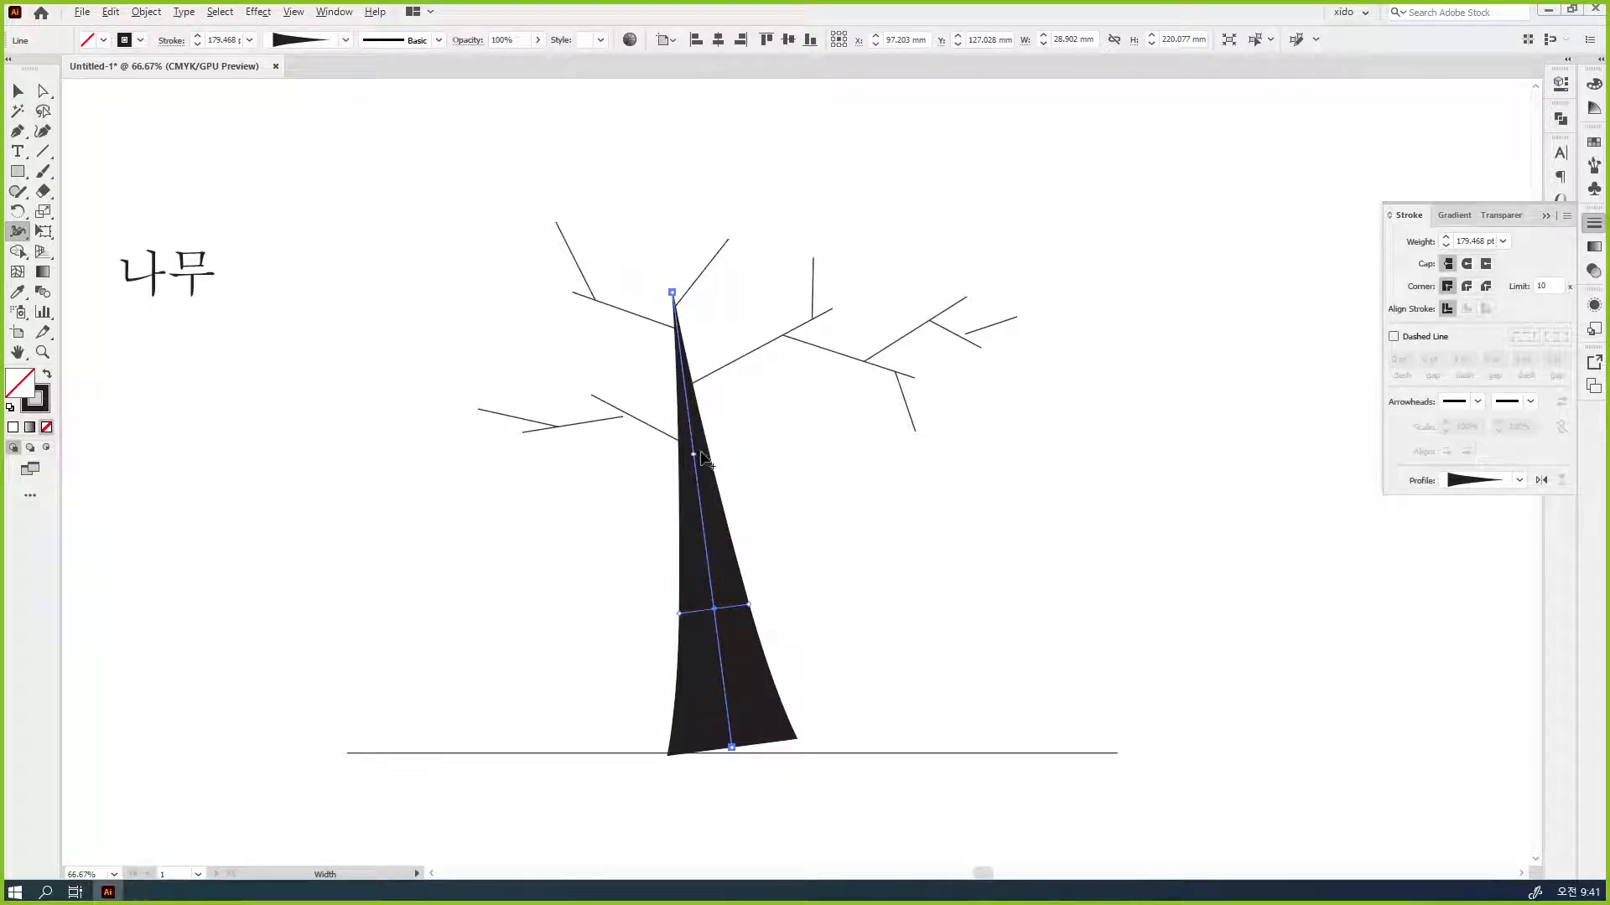
pyautogui.moveTo(692, 446)
pyautogui.mouseDown()
pyautogui.moveTo(757, 438)
pyautogui.moveTo(719, 443)
pyautogui.mouseUp()
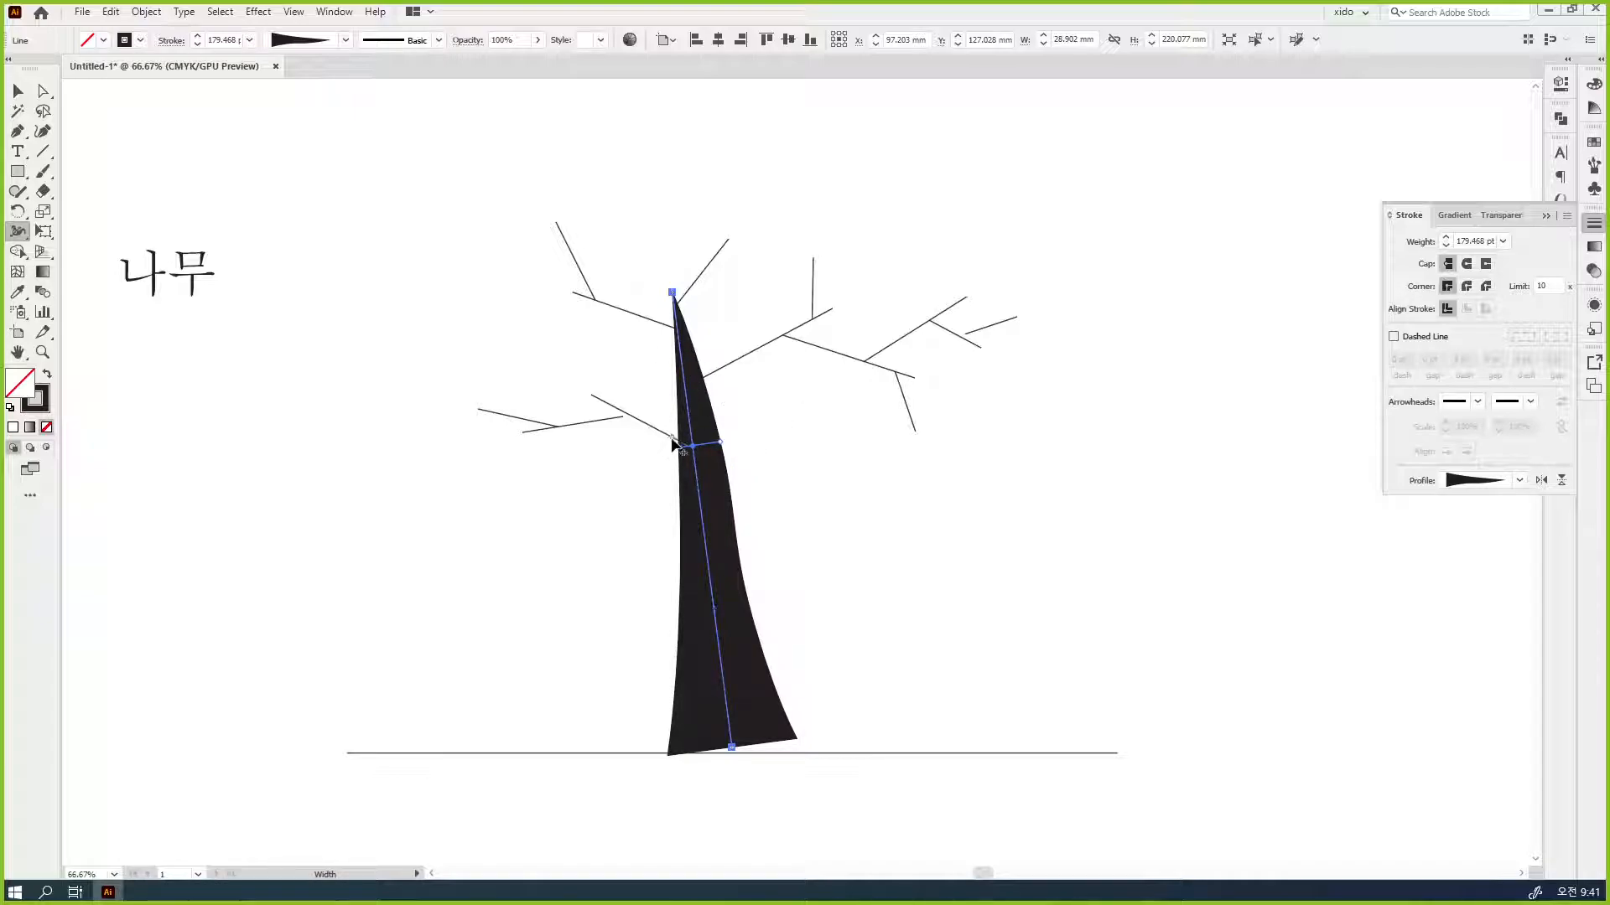
# - Thicken the thin branch and twig lines on both sides and at the trunk's tip with the Width tool, tapering outward, and deselect
pyautogui.moveTo(675, 445); pyautogui.dragTo(712, 456)
pyautogui.moveTo(617, 416); pyautogui.dragTo(640, 445)
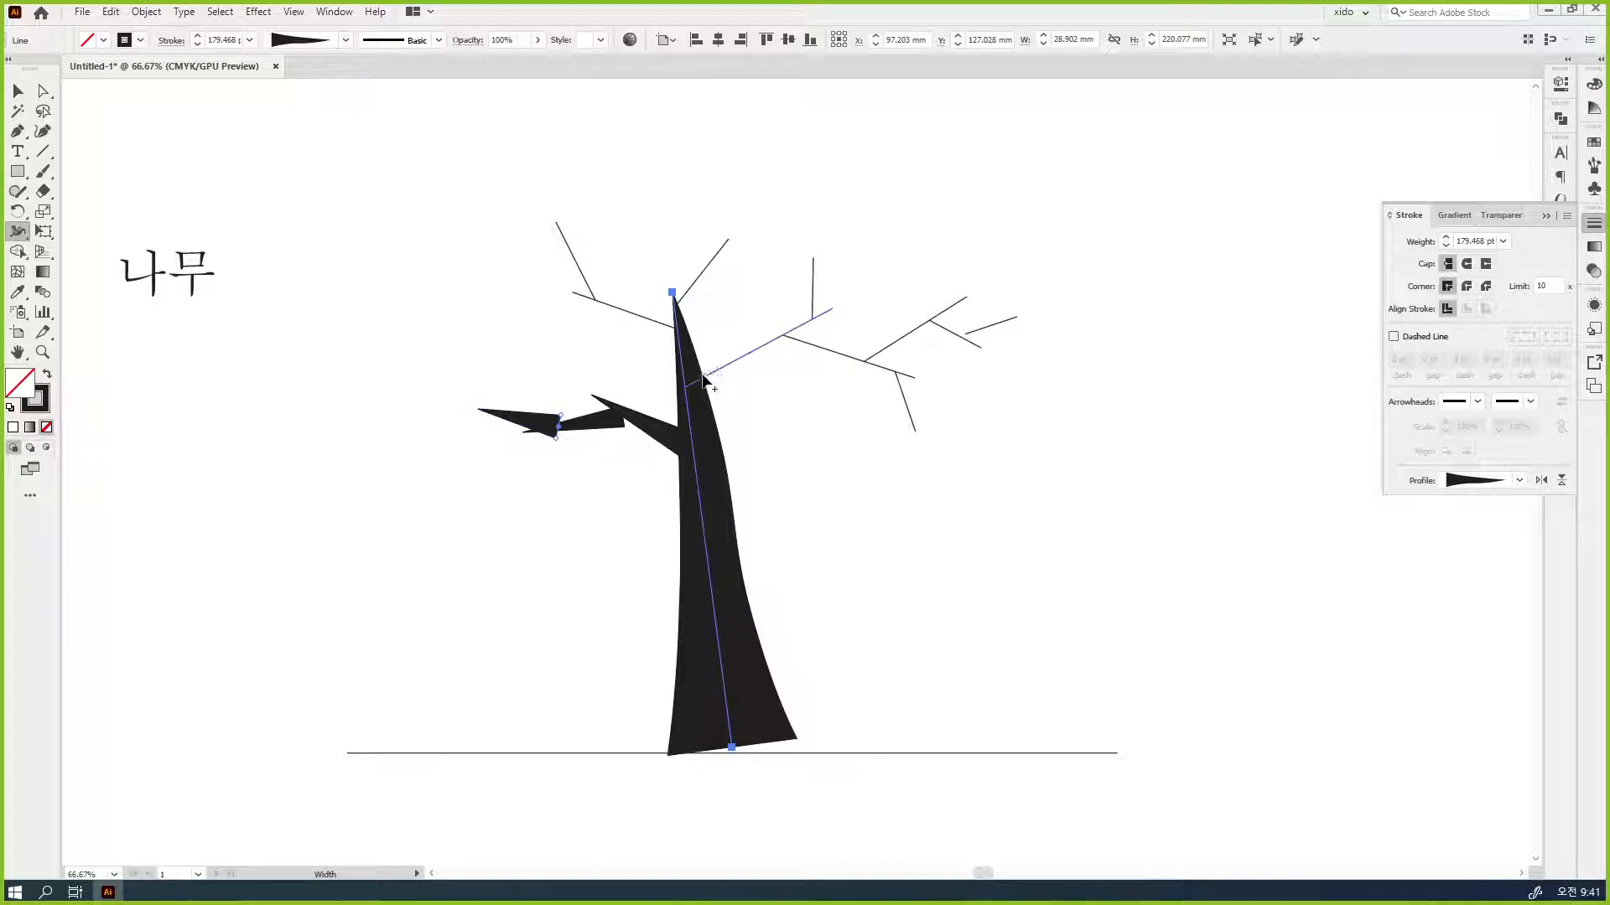
pyautogui.moveTo(706, 379); pyautogui.dragTo(666, 347)
pyautogui.moveTo(597, 296); pyautogui.dragTo(612, 306)
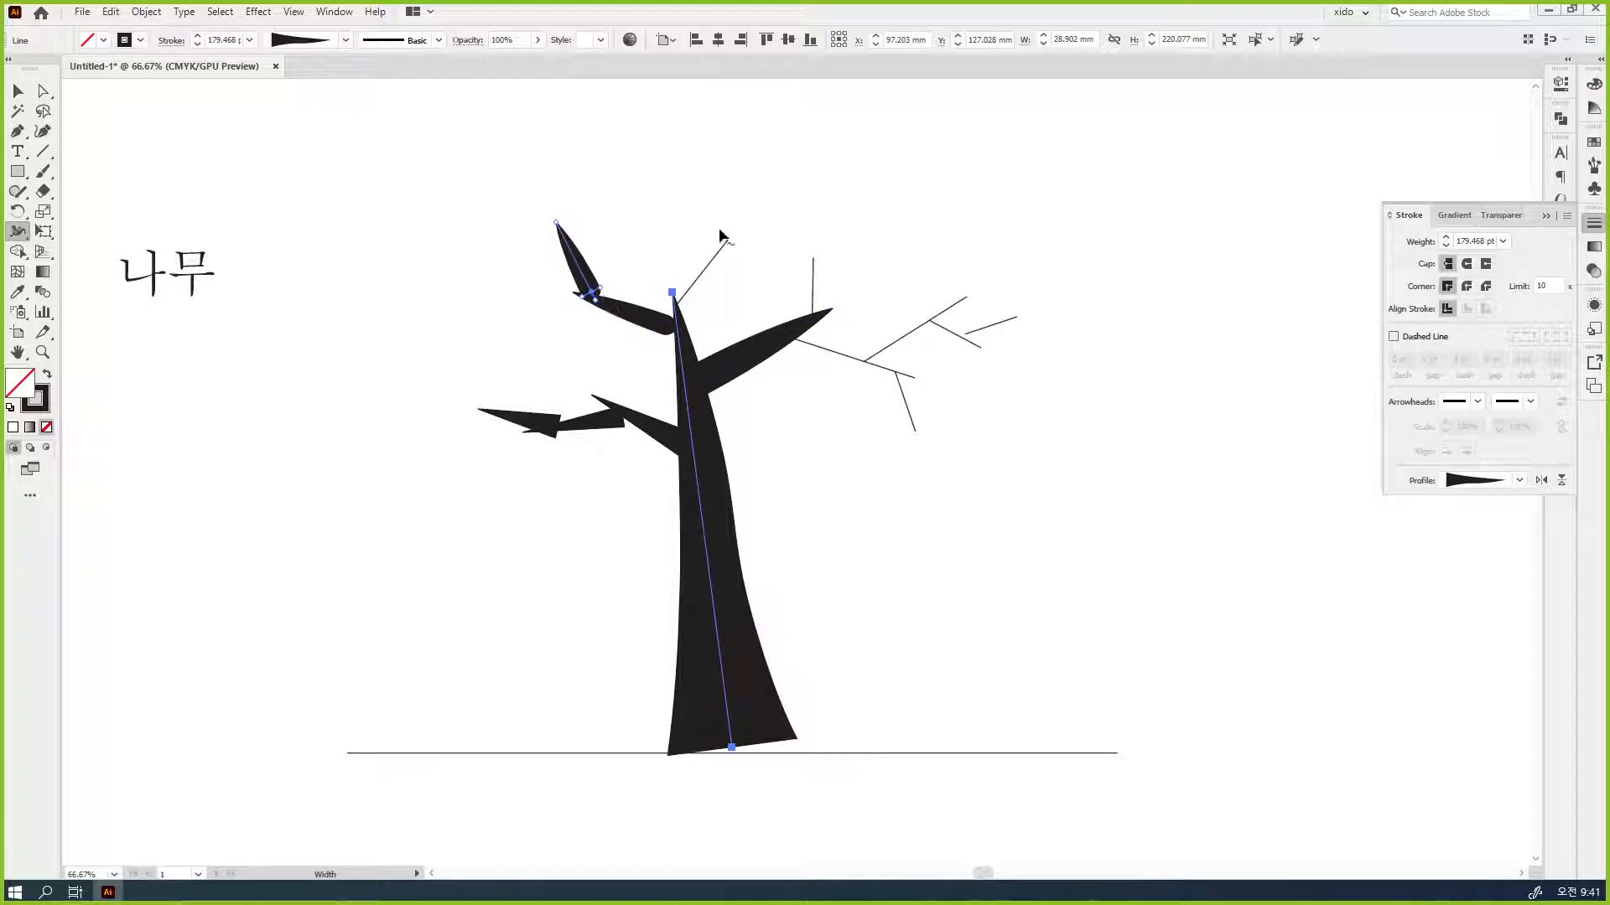
pyautogui.moveTo(684, 304); pyautogui.dragTo(692, 317)
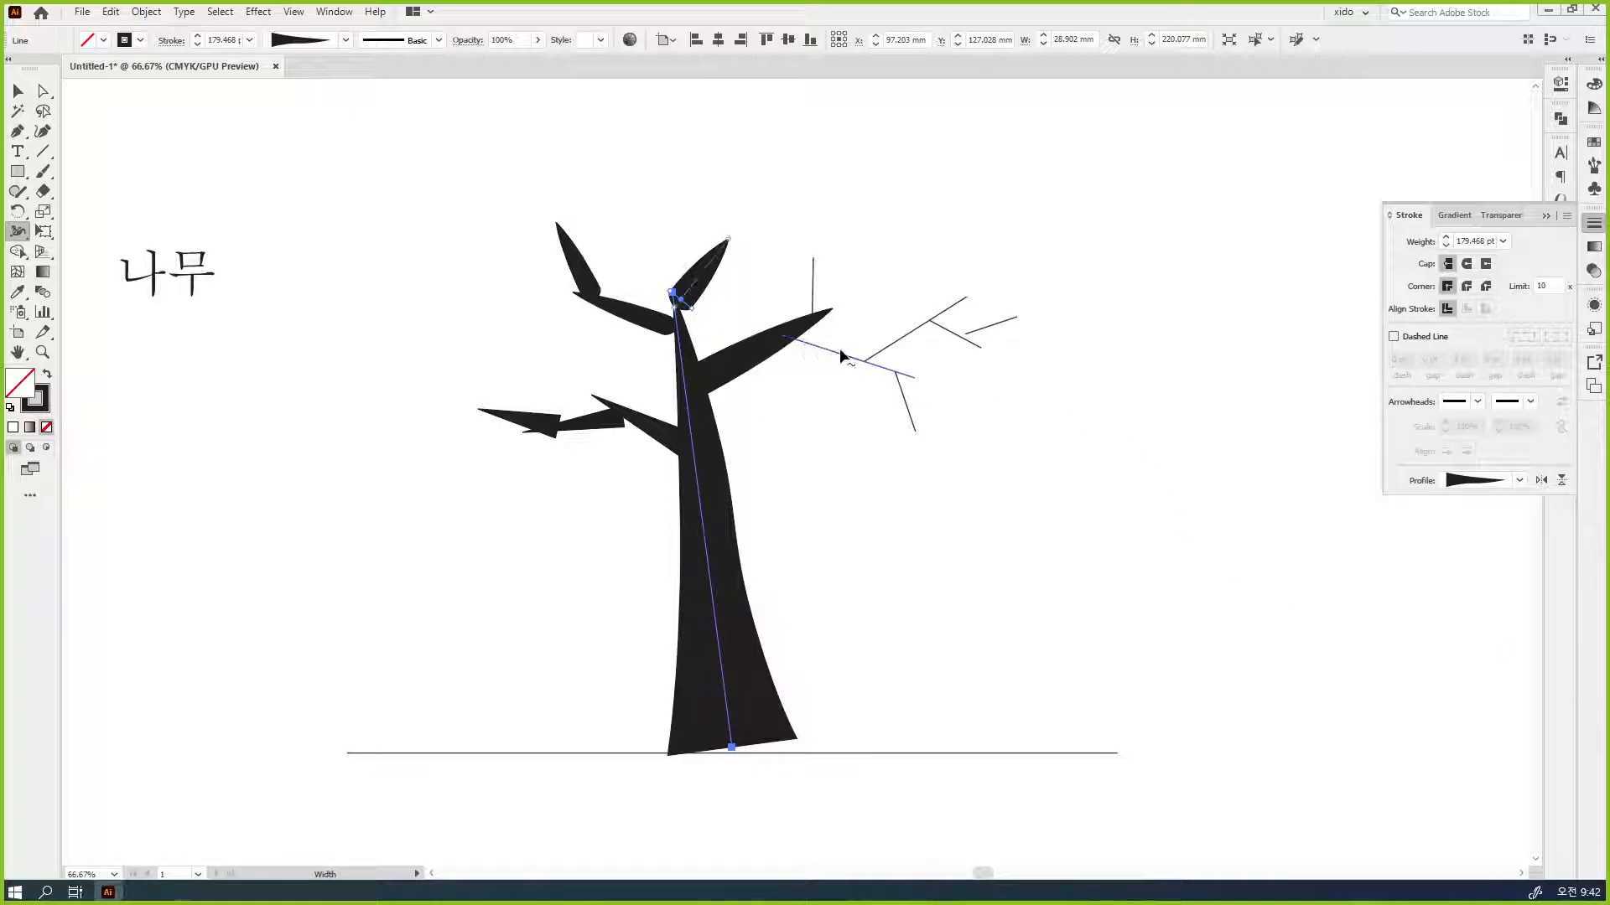
pyautogui.moveTo(799, 342)
pyautogui.mouseDown()
pyautogui.moveTo(792, 355)
pyautogui.moveTo(808, 323)
pyautogui.moveTo(869, 361)
pyautogui.moveTo(938, 325)
pyautogui.moveTo(890, 381)
pyautogui.mouseUp()
pyautogui.moveTo(970, 333); pyautogui.dragTo(979, 342)
pyautogui.press('v')
pyautogui.click(441, 289)
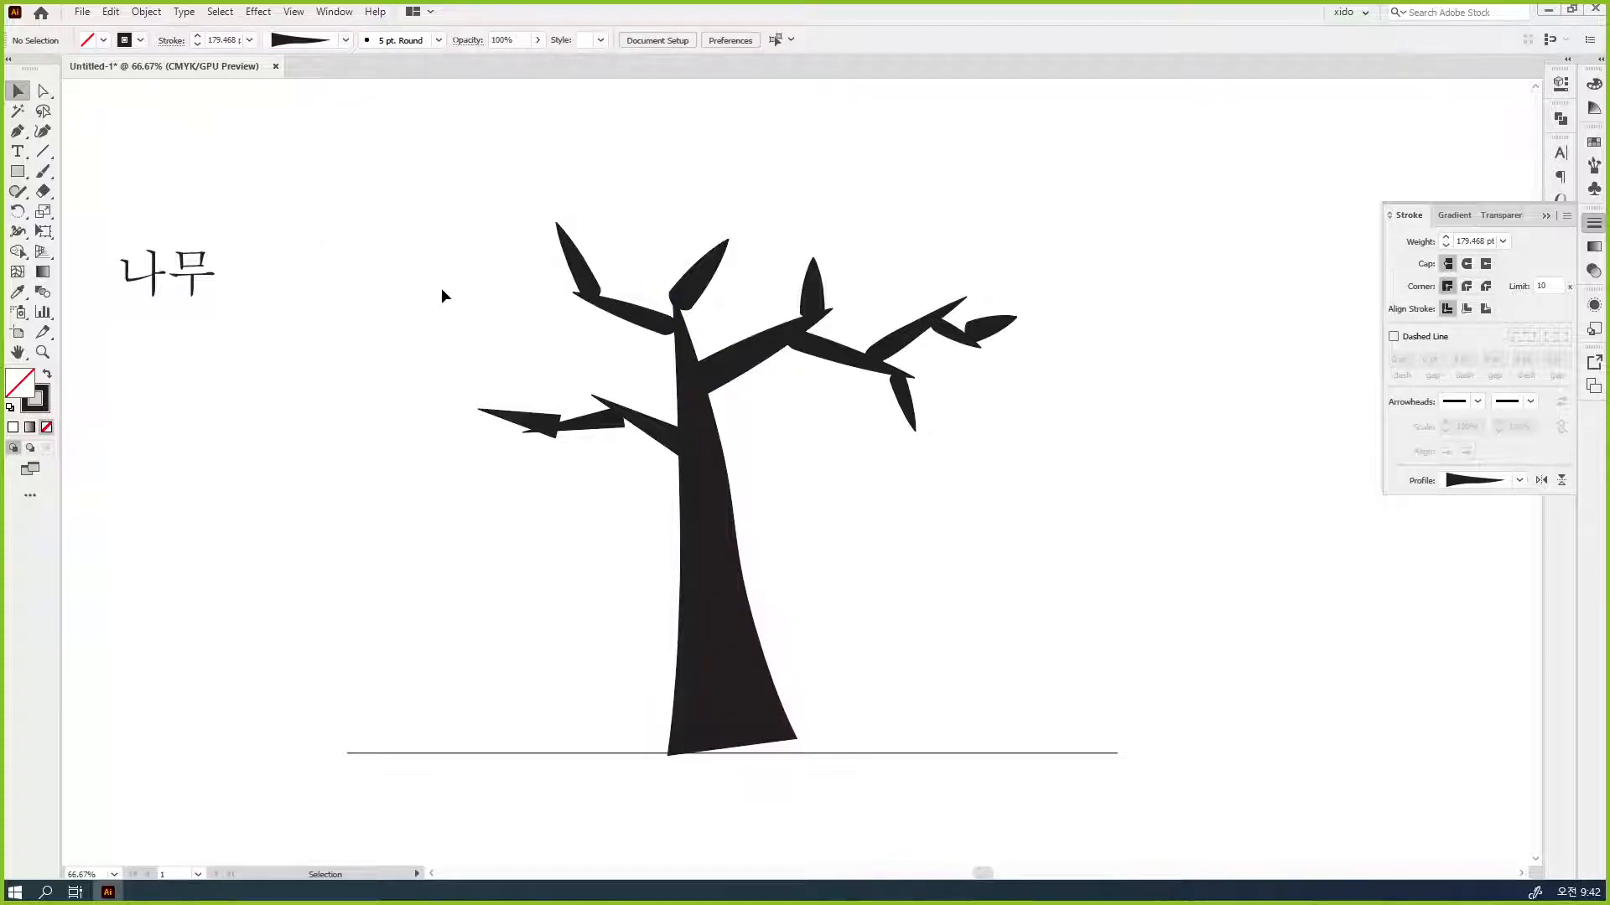
# - Add an anchor point to the trunk line's lower part, bend the trunk rightward there, lower its base anchor slightly, and deselect
pyautogui.press('a')
pyautogui.click(712, 655)
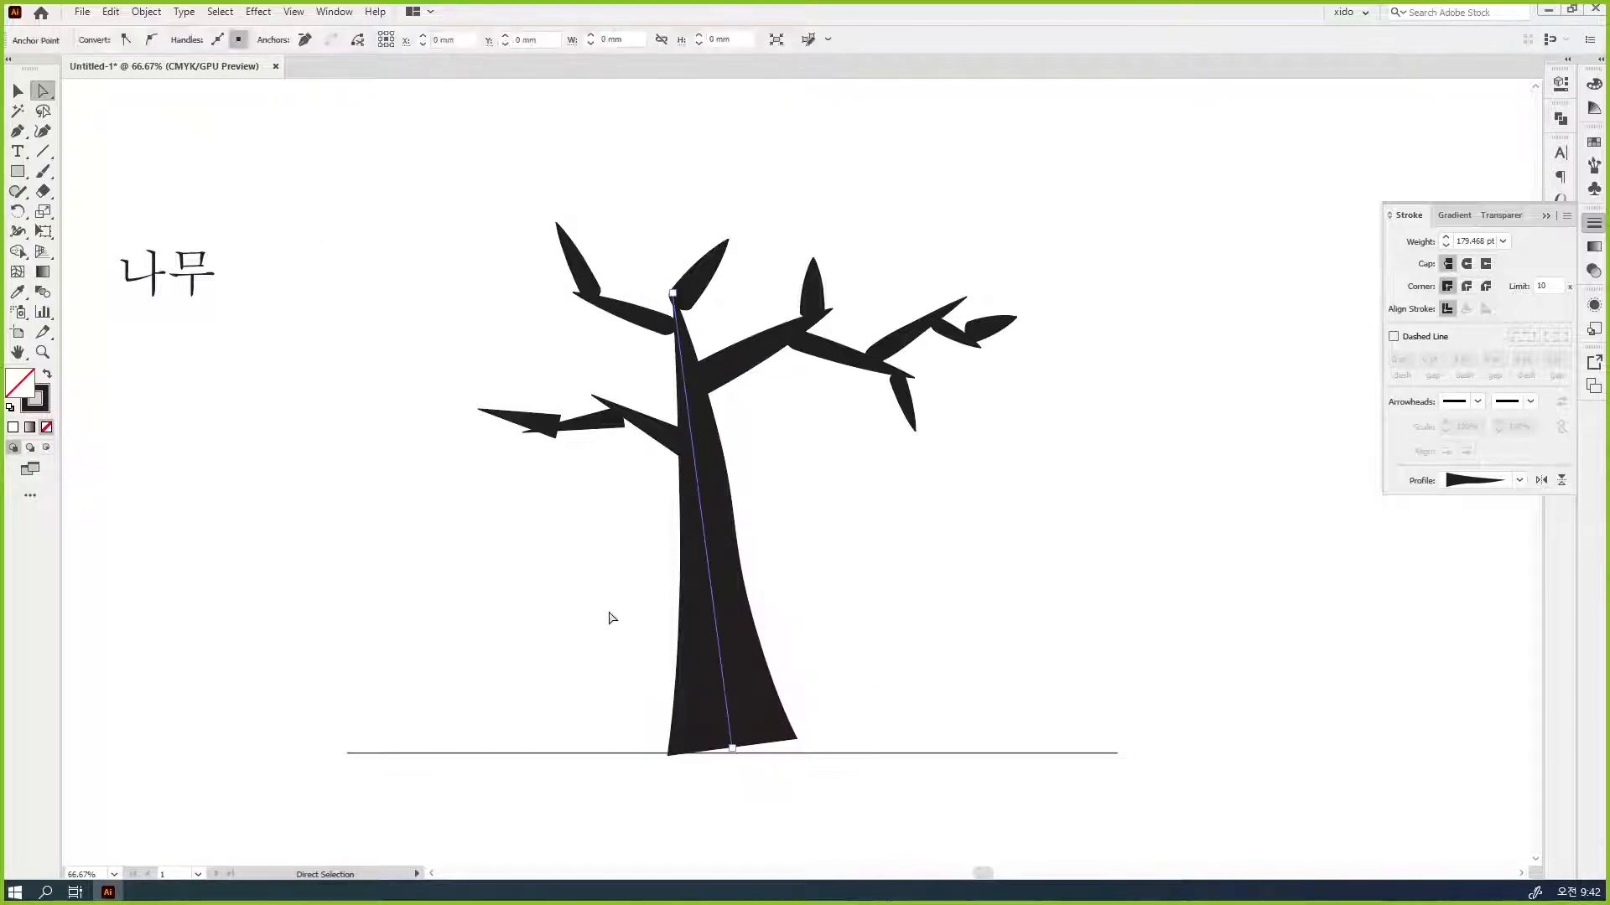
pyautogui.press('+')
pyautogui.click(716, 627)
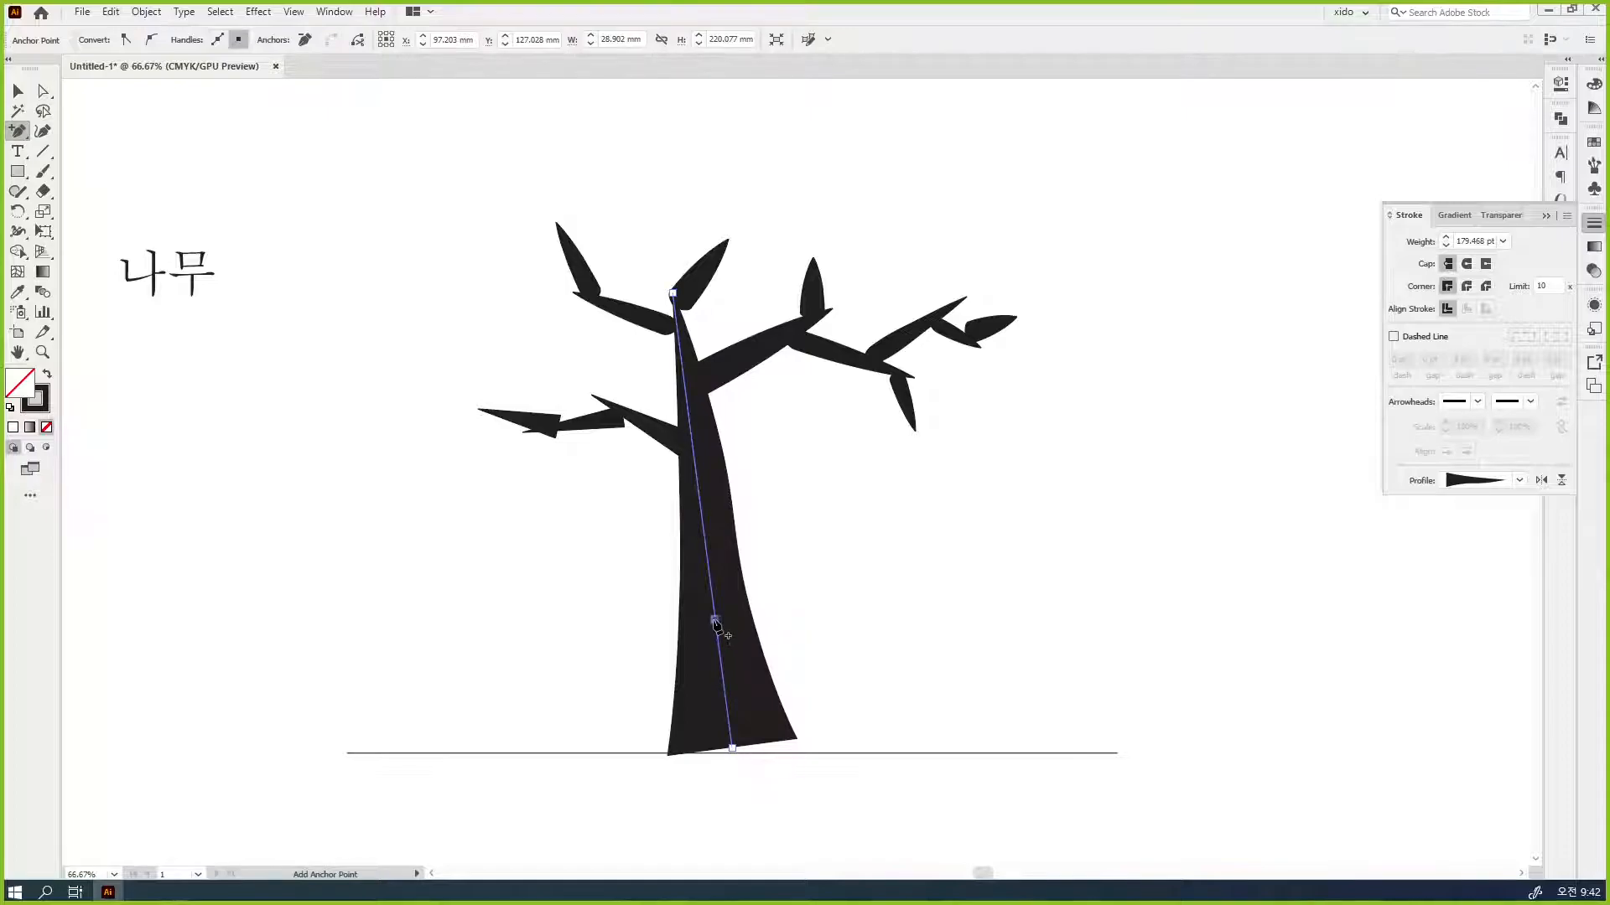
pyautogui.press('a')
pyautogui.moveTo(719, 626); pyautogui.dragTo(741, 617)
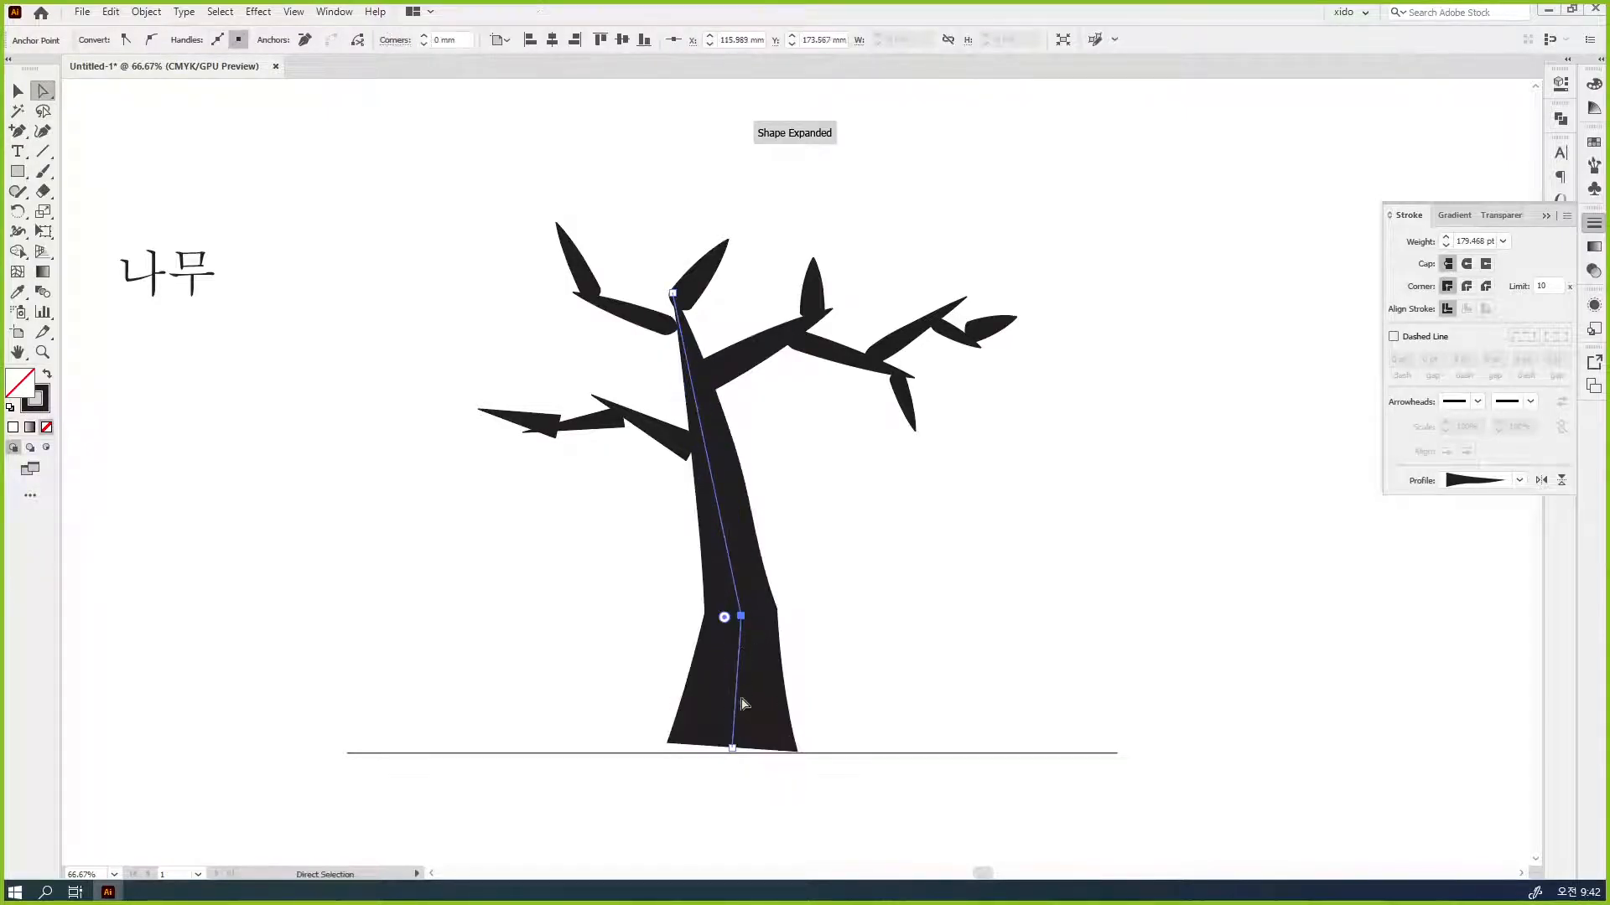
pyautogui.moveTo(732, 748); pyautogui.dragTo(731, 756)
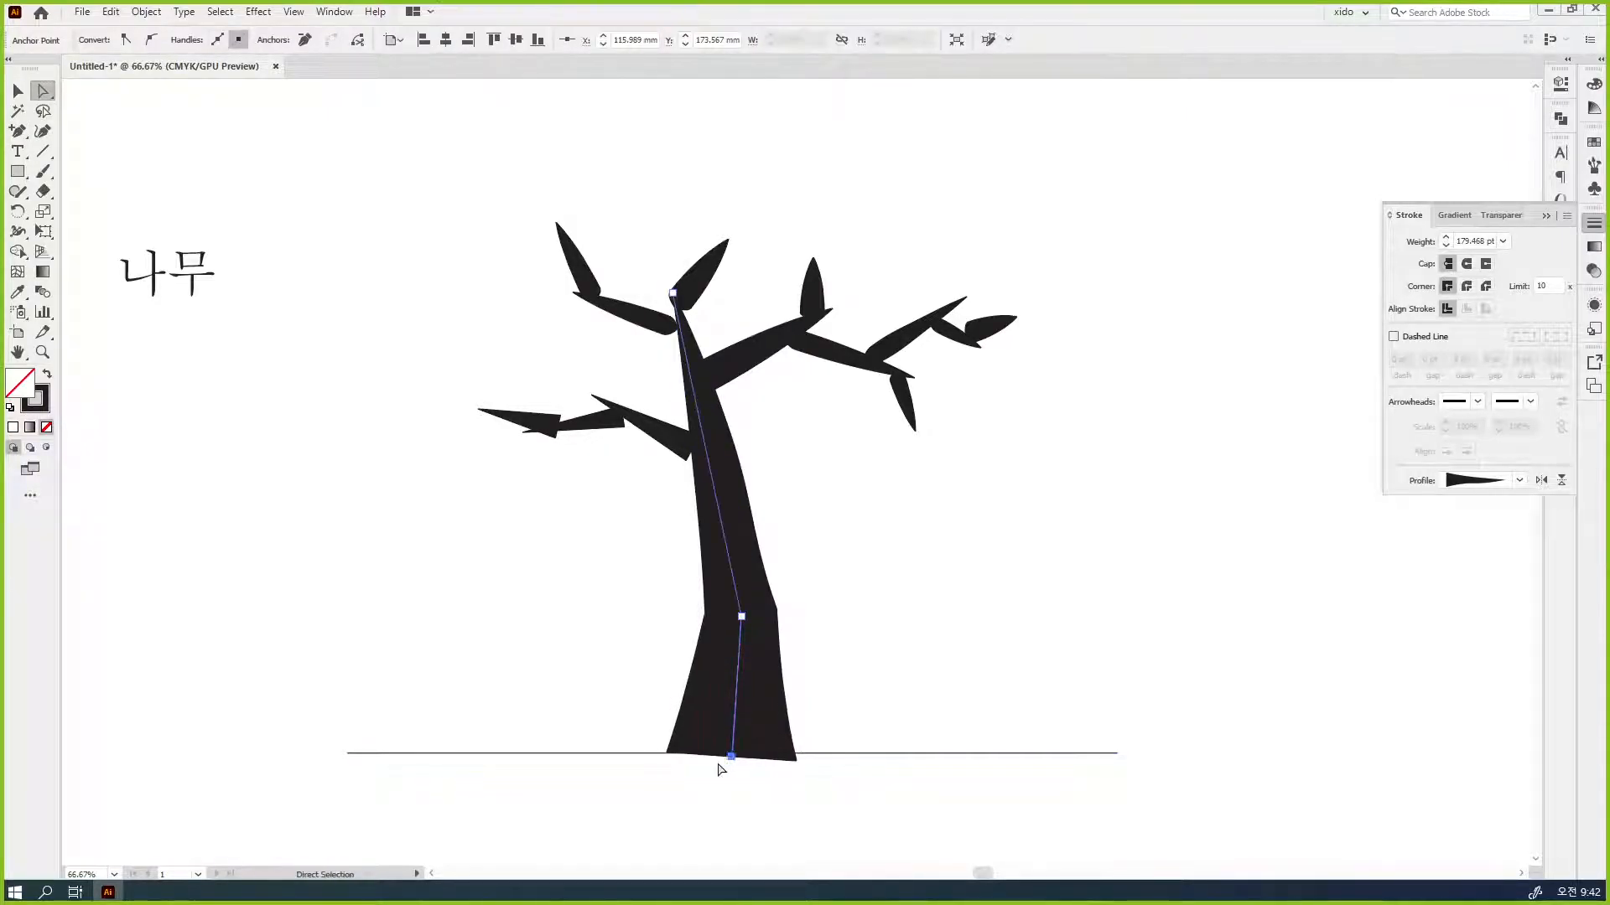
pyautogui.click(1013, 616)
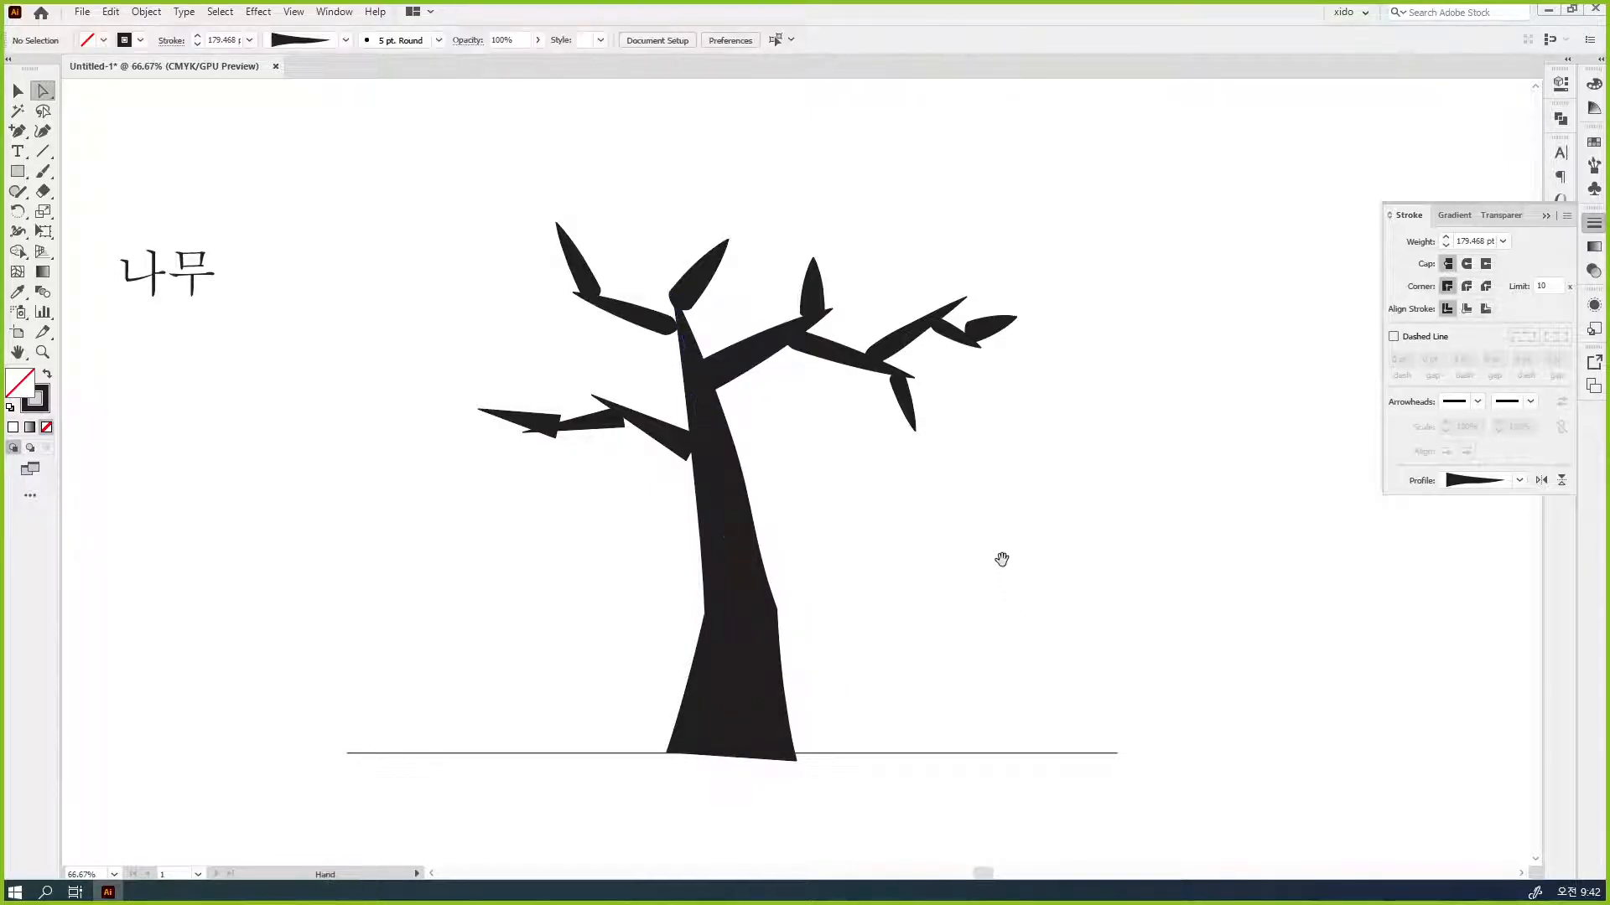
# - Extend the inner ends of the lower-left branch and its middle segment so they overlap the trunk and the adjoining branch
pyautogui.scroll(1, 923, 549)
pyautogui.moveTo(693, 464); pyautogui.dragTo(707, 471)
pyautogui.click(835, 501)
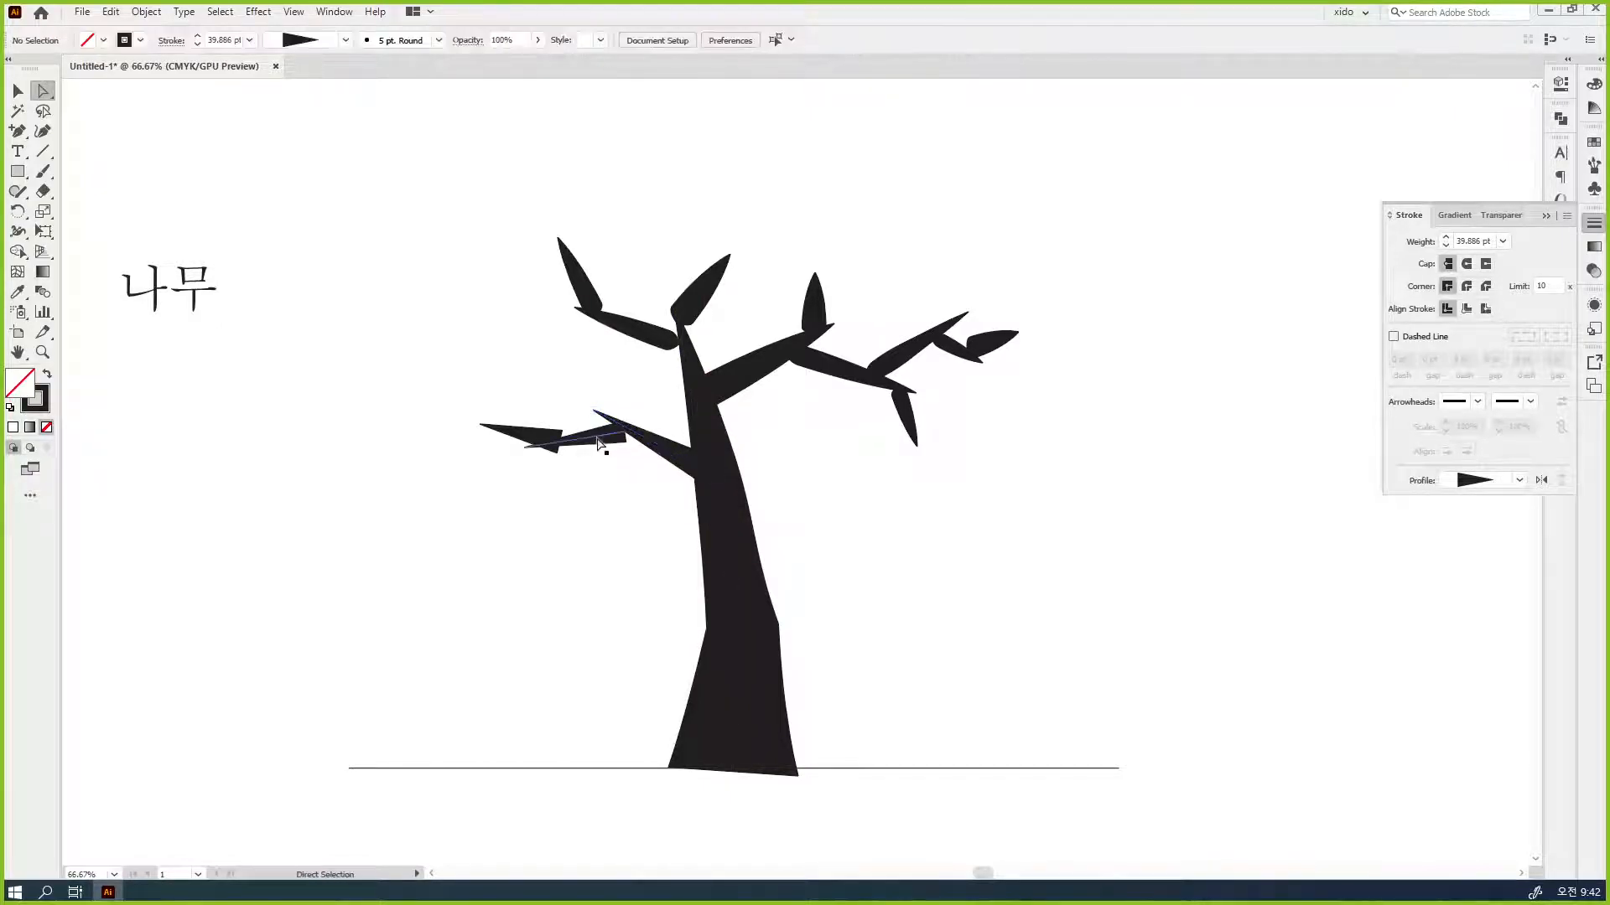
pyautogui.click(638, 437)
pyautogui.click(905, 517)
pyautogui.moveTo(962, 531); pyautogui.dragTo(870, 496)
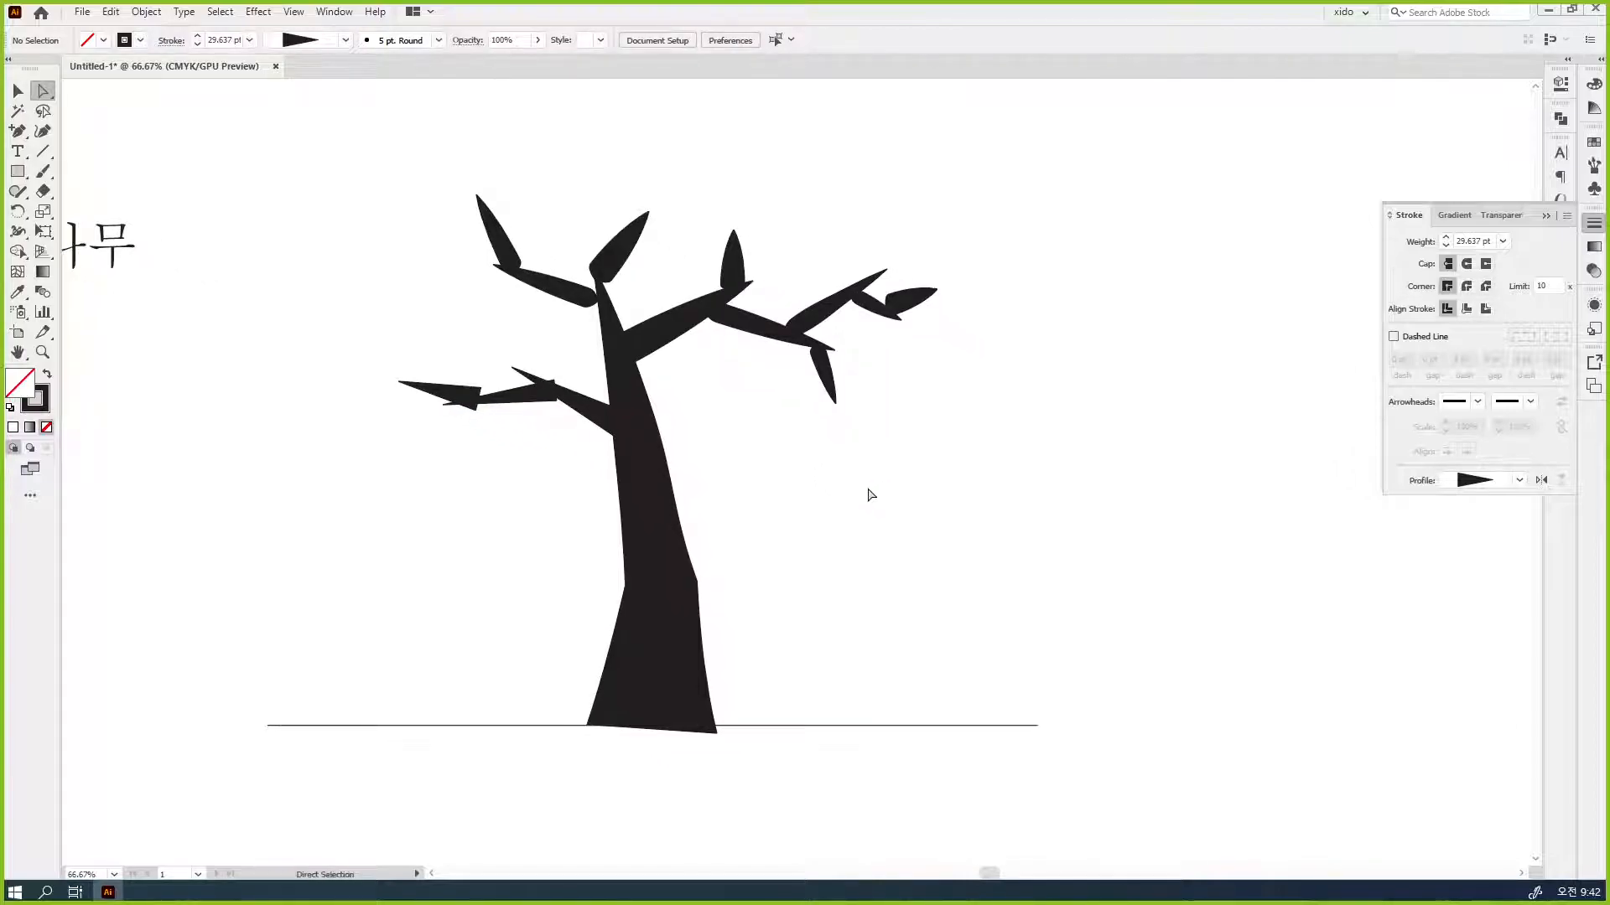
# - Reshape the twig at the trunk's tip with the Width tool, flaring it to about 166 pt near its base and thinning its outer part
pyautogui.click(616, 272)
pyautogui.click(18, 231)
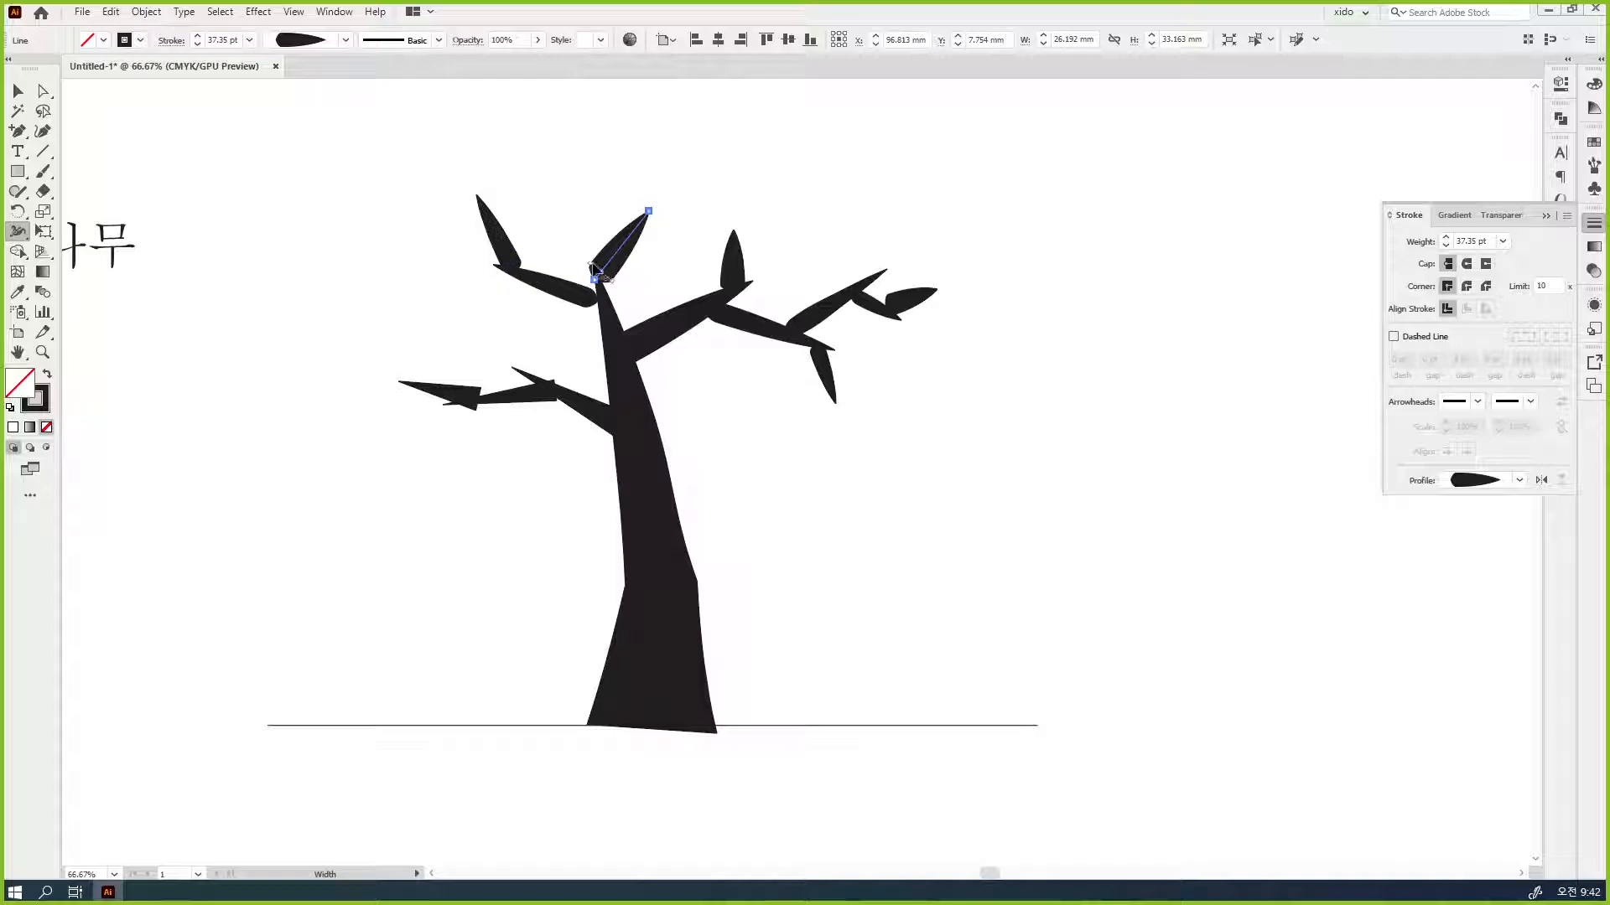
pyautogui.moveTo(616, 289)
pyautogui.mouseDown()
pyautogui.moveTo(643, 306)
pyautogui.moveTo(579, 221)
pyautogui.moveTo(607, 247)
pyautogui.mouseUp()
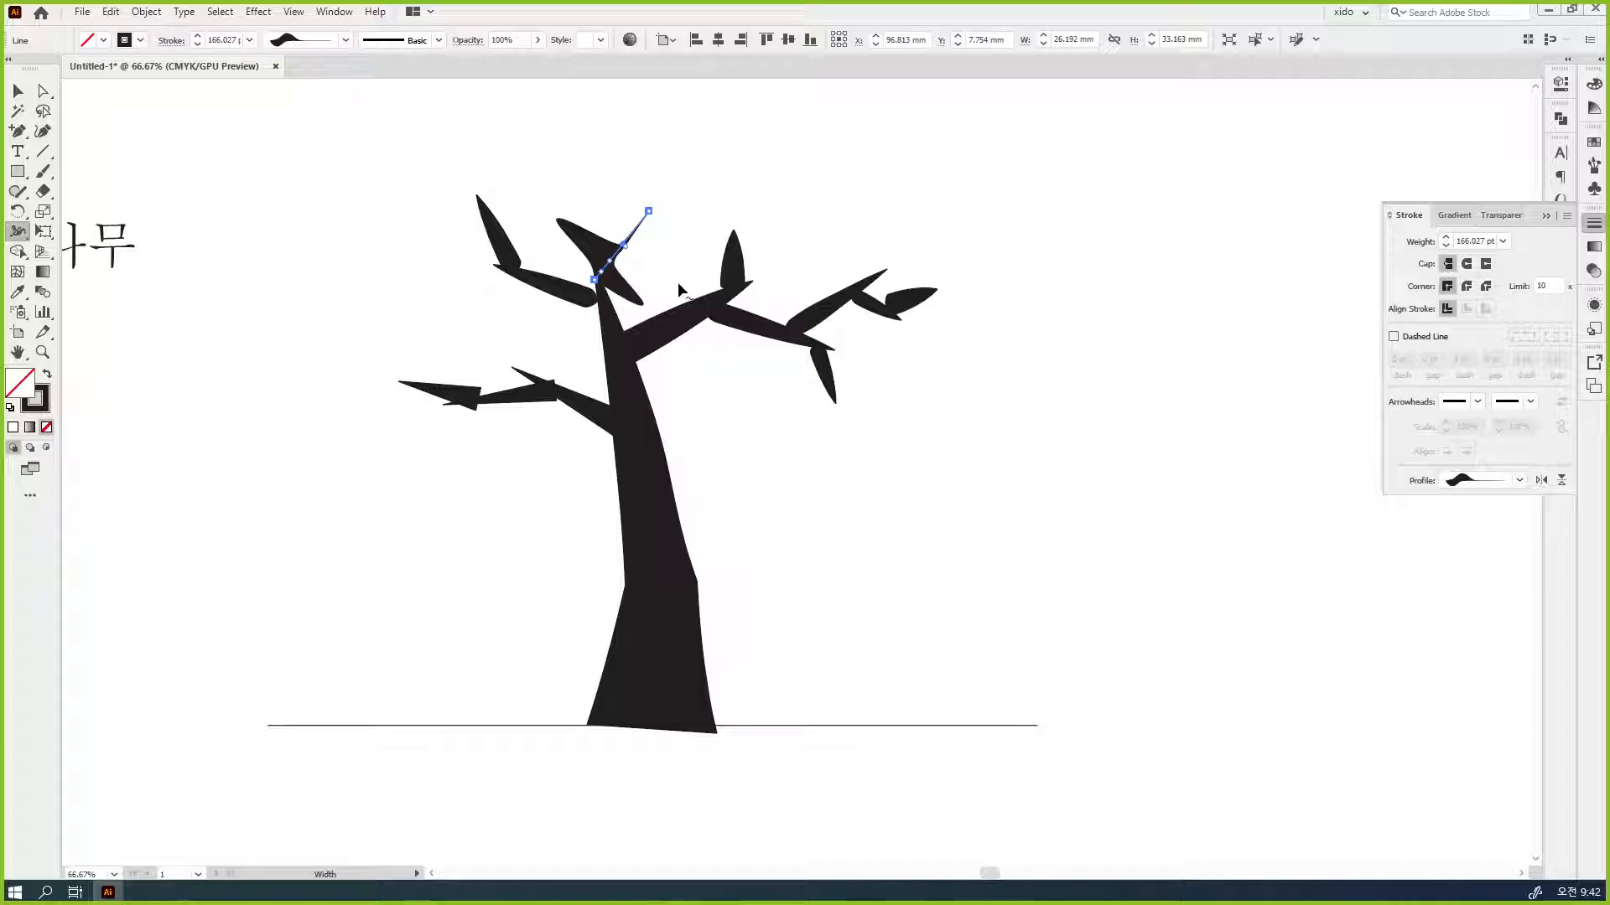
pyautogui.moveTo(625, 250); pyautogui.dragTo(613, 258)
pyautogui.press('v')
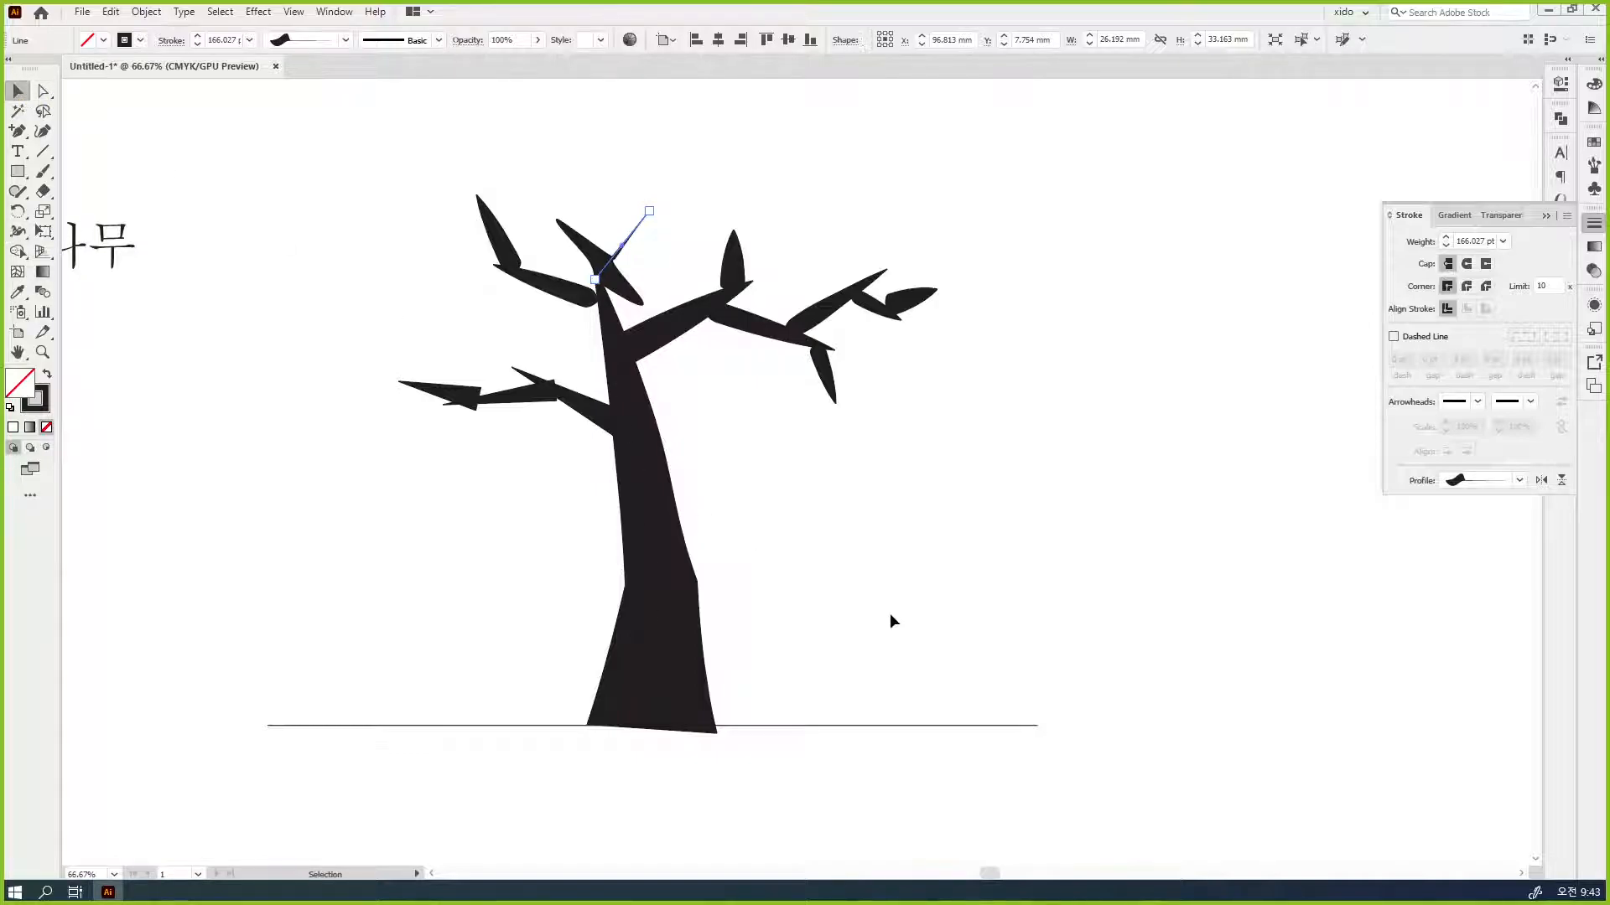
pyautogui.click(889, 612)
pyautogui.moveTo(889, 612); pyautogui.dragTo(842, 610)
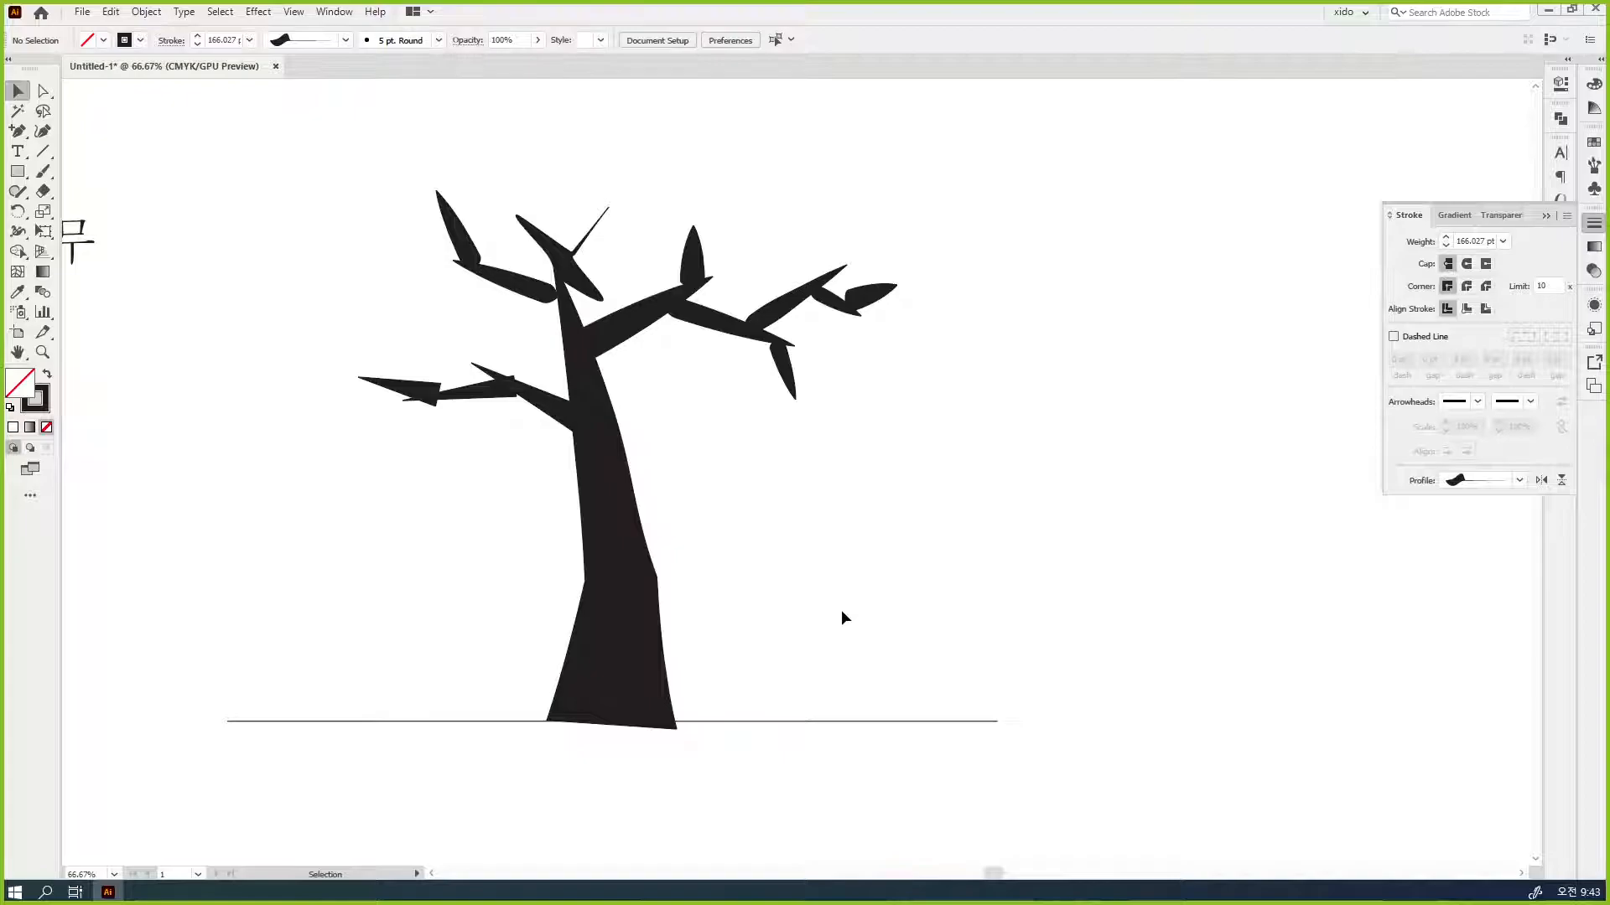
# - Select the trunk and all branches without the ground line, and check their paths in outline view
pyautogui.moveTo(823, 639); pyautogui.dragTo(302, 154)
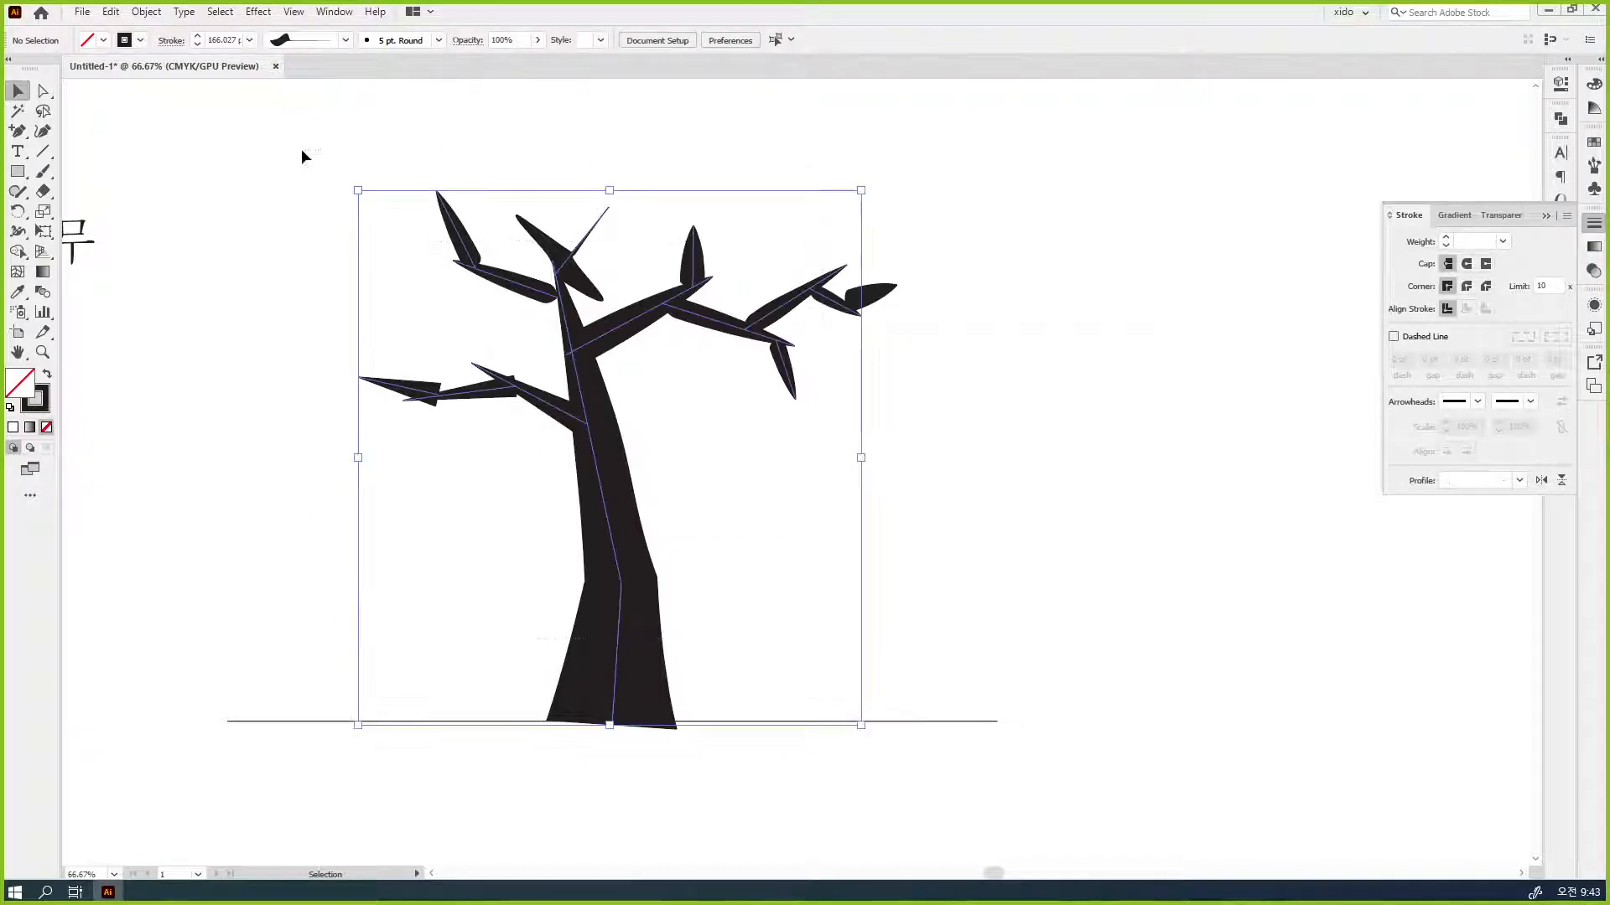
pyautogui.click(1111, 558)
pyautogui.moveTo(303, 136); pyautogui.dragTo(1106, 682)
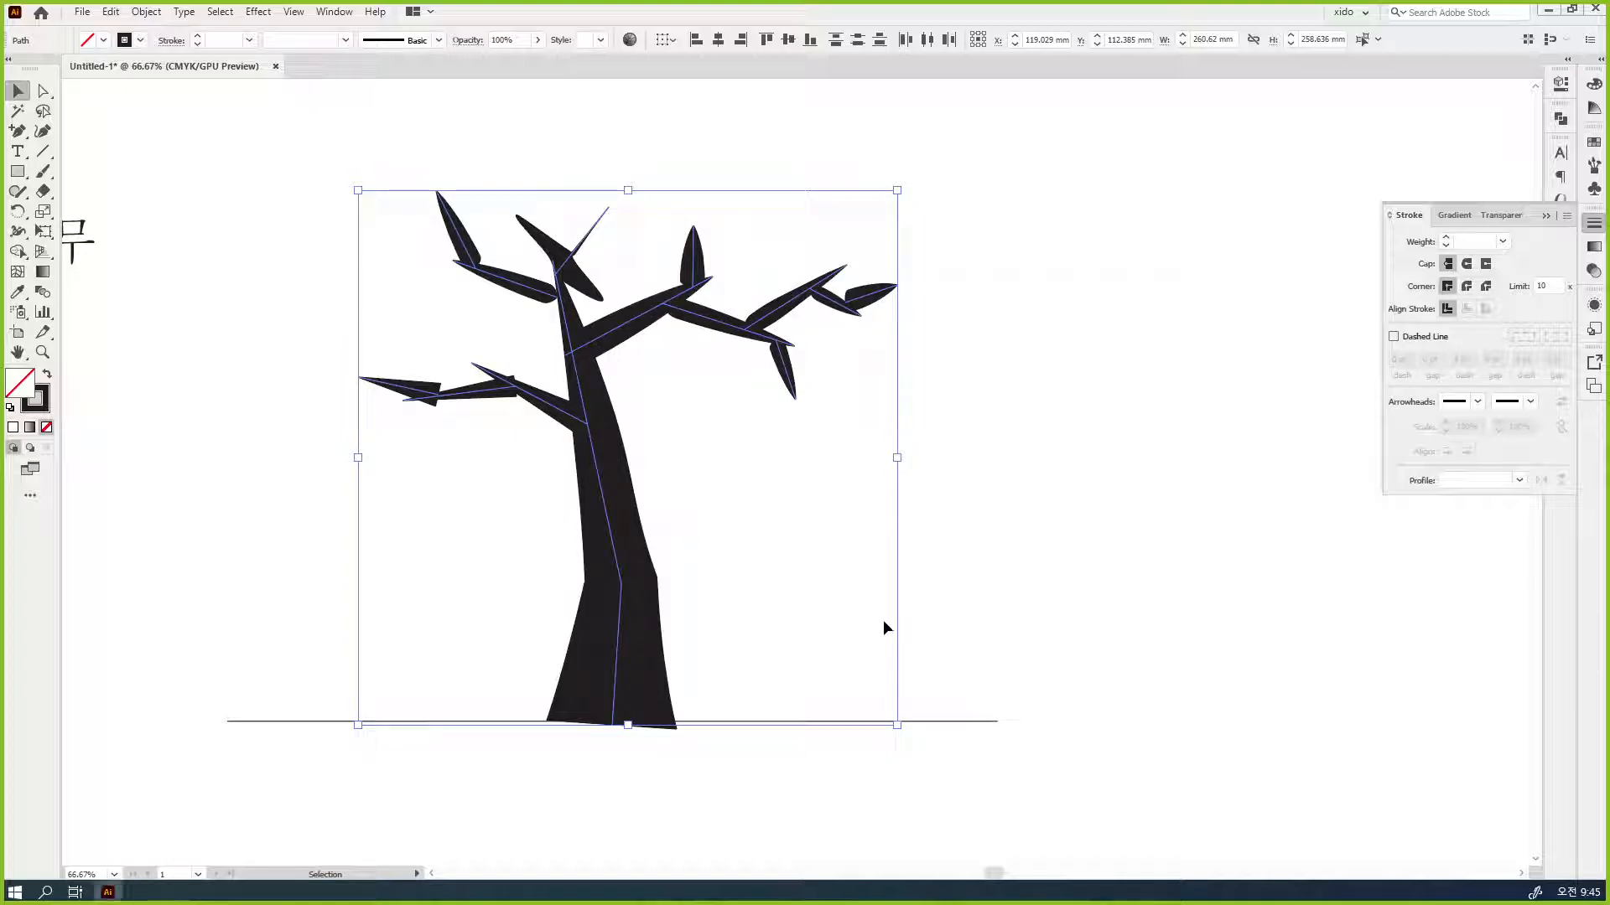
pyautogui.hotkey('ctrl', 'y')
pyautogui.hotkey('ctrl', 'y')
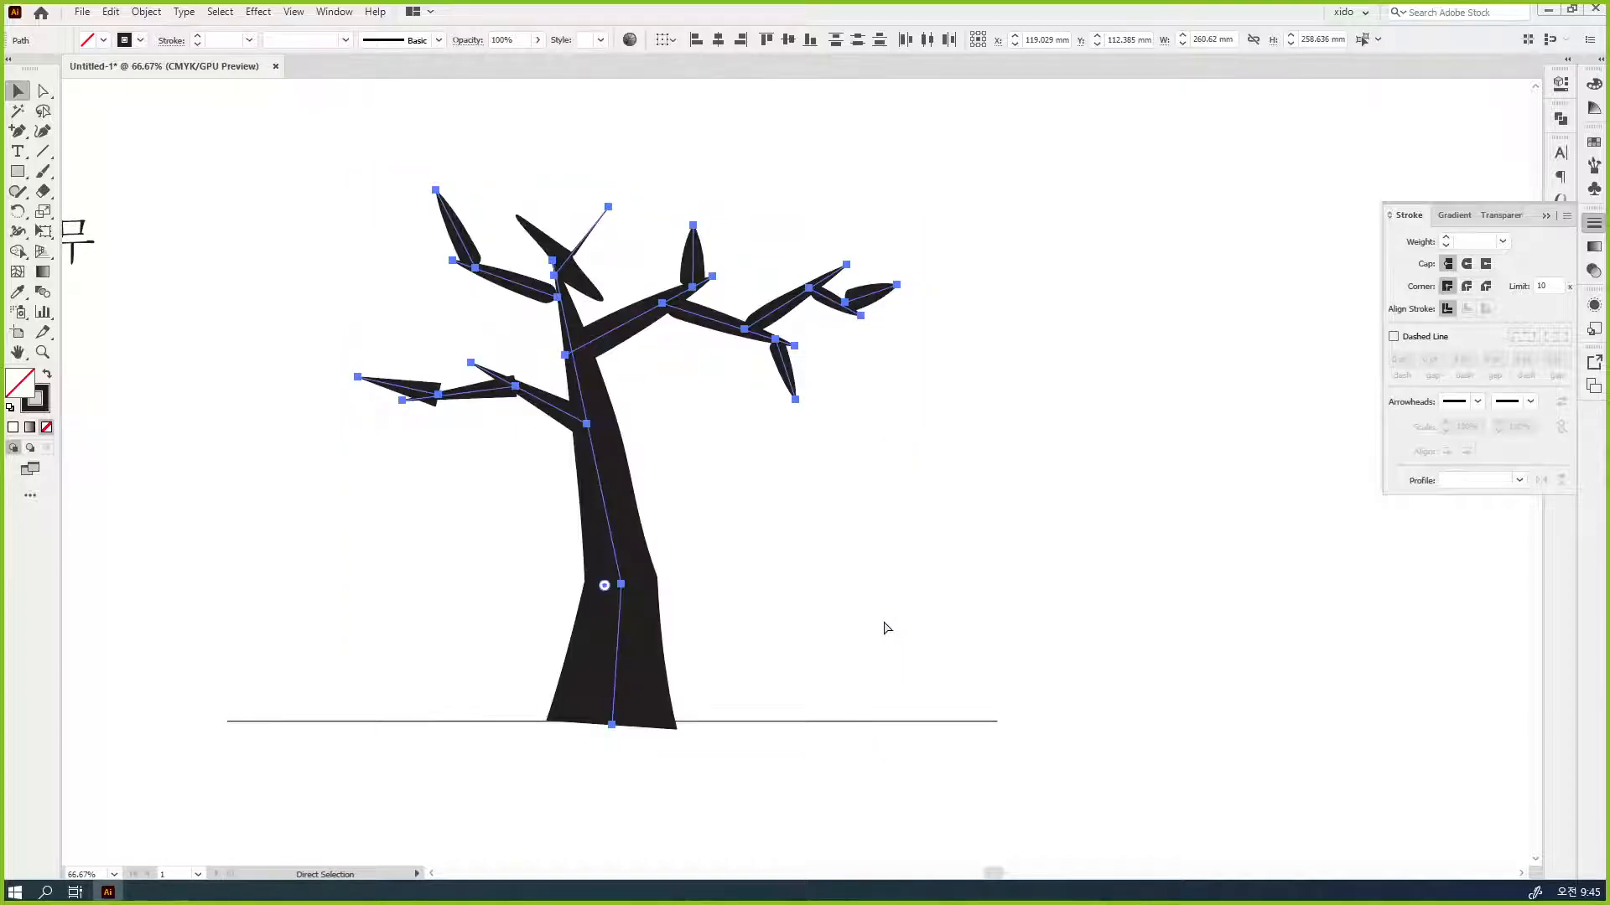
pyautogui.hotkey('ctrl', 'y')
pyautogui.hotkey('ctrl', 'y')
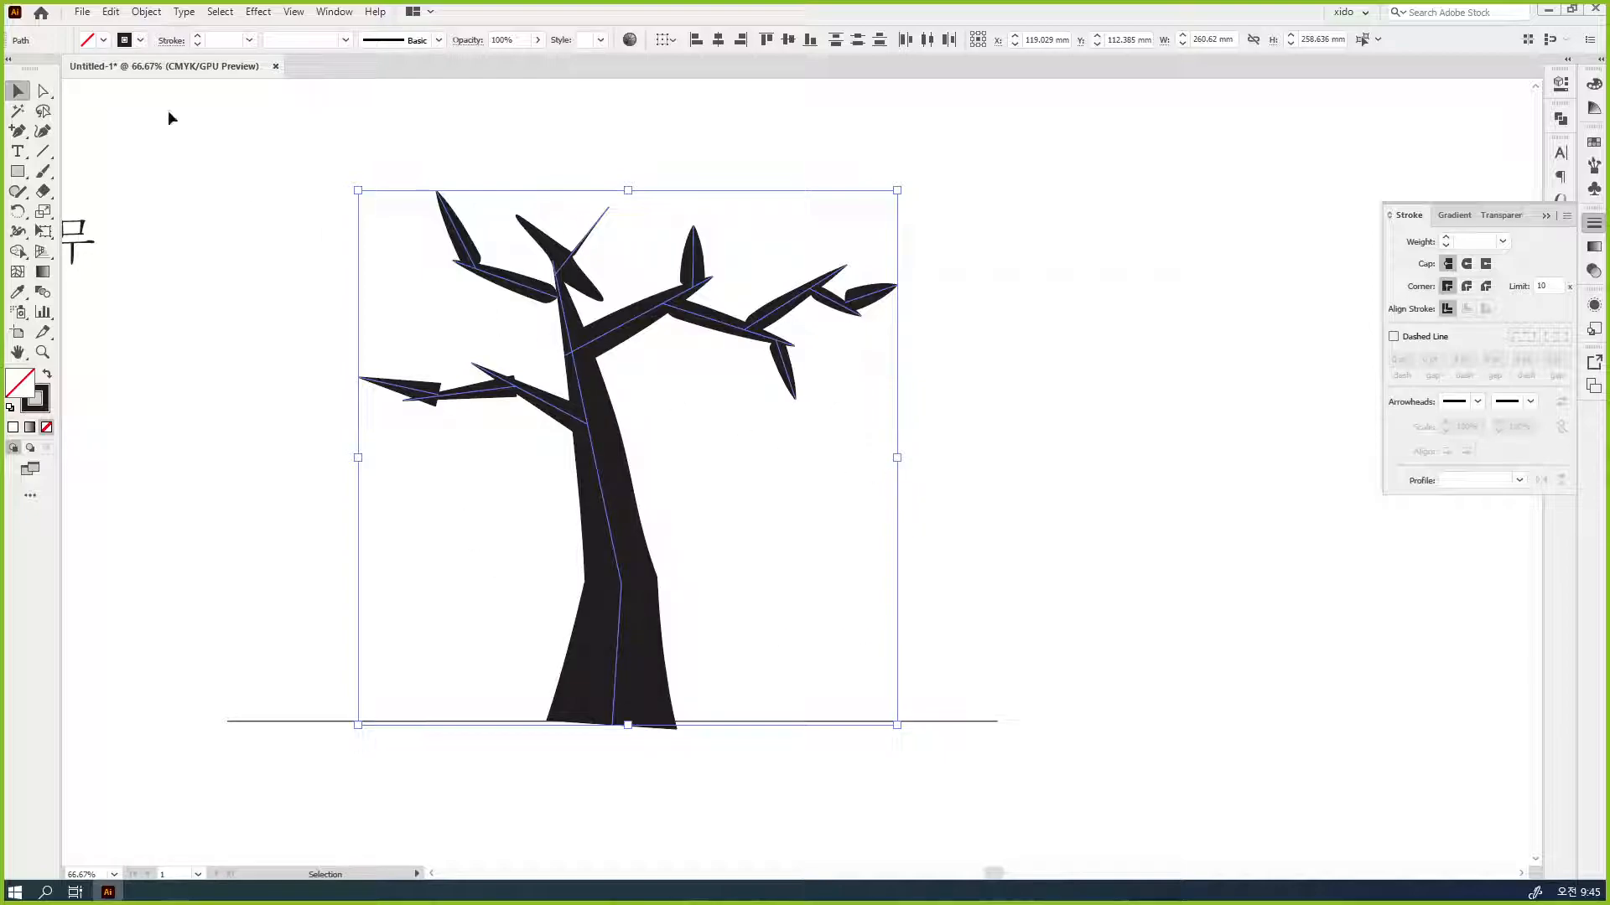
# - Expand the appearance of the selected tree strokes into filled shapes, and inspect the result in outline view before returning to preview
pyautogui.click(147, 12)
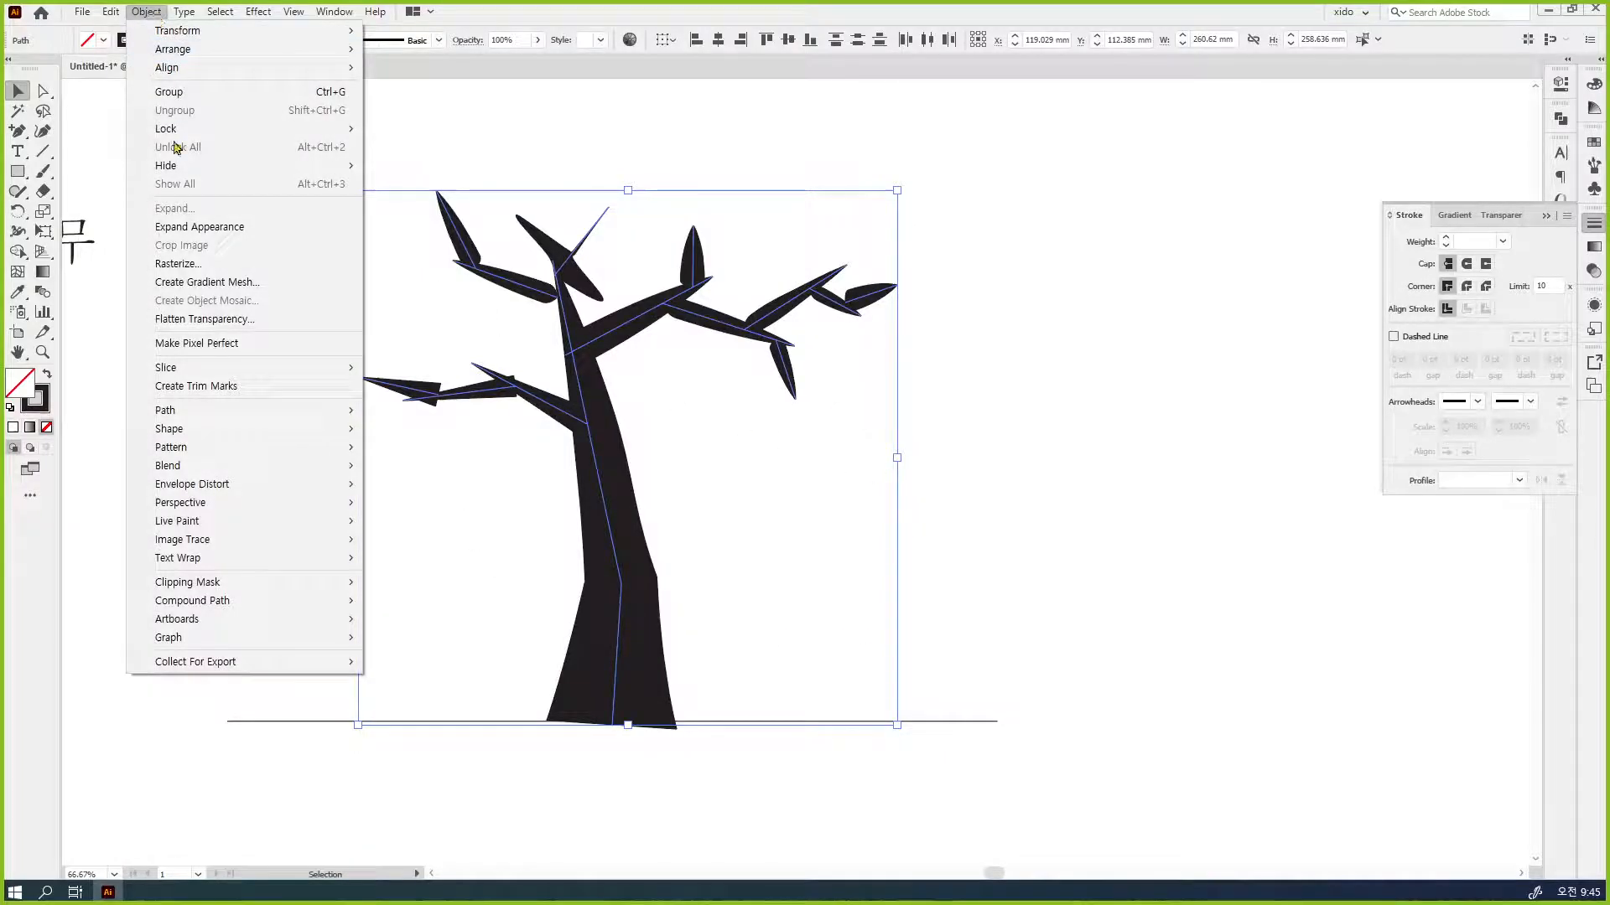
pyautogui.click(202, 225)
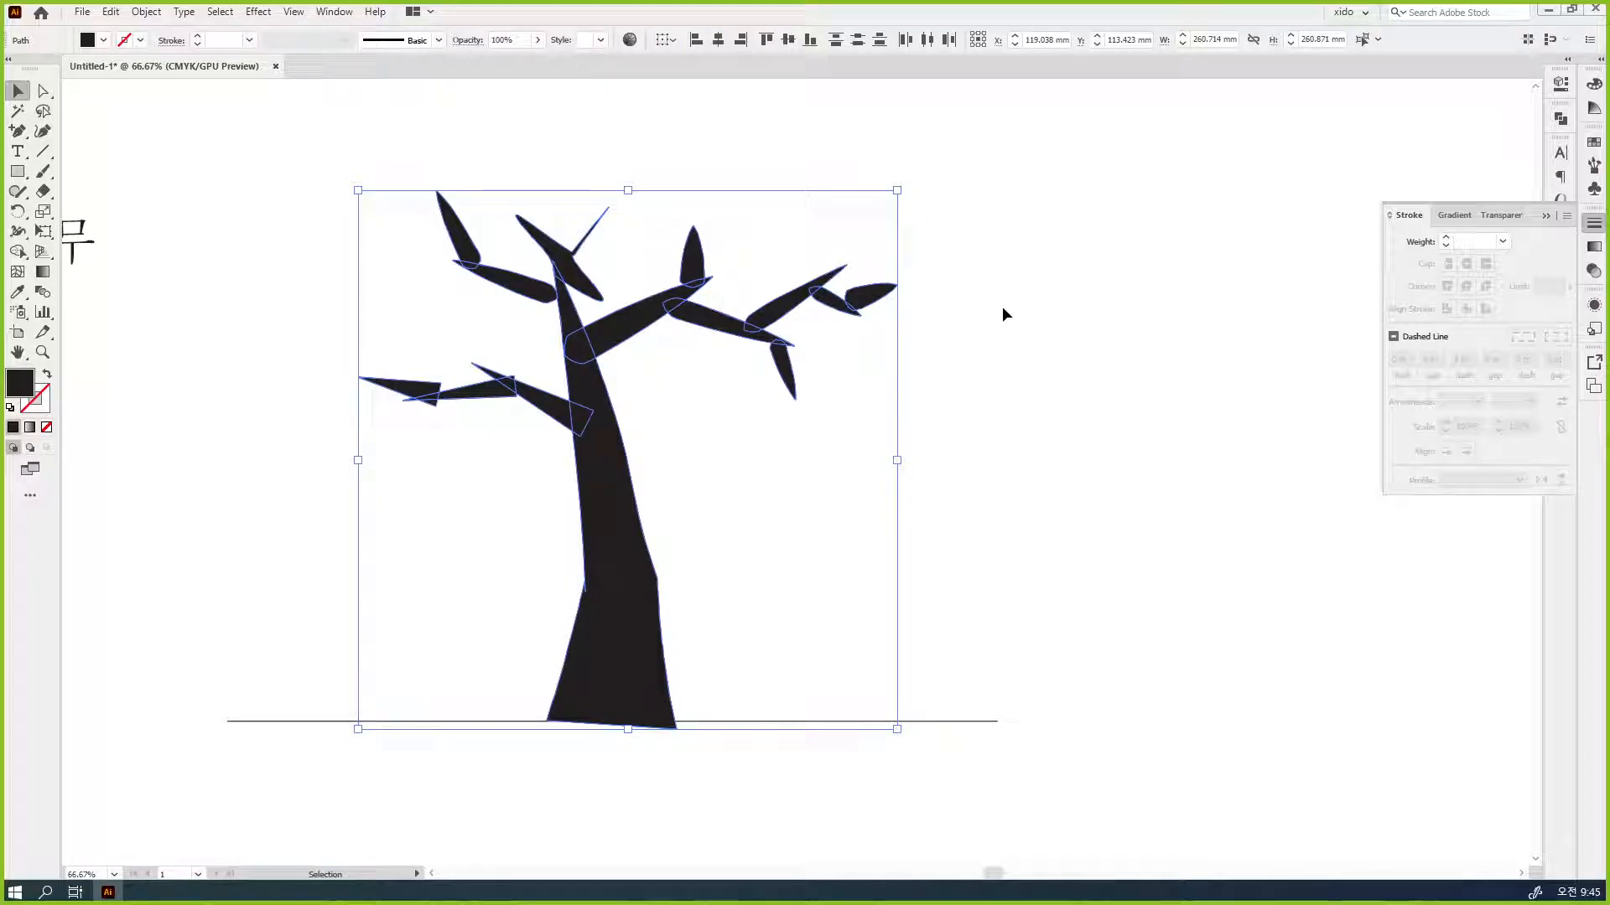
pyautogui.hotkey('ctrl', 'y')
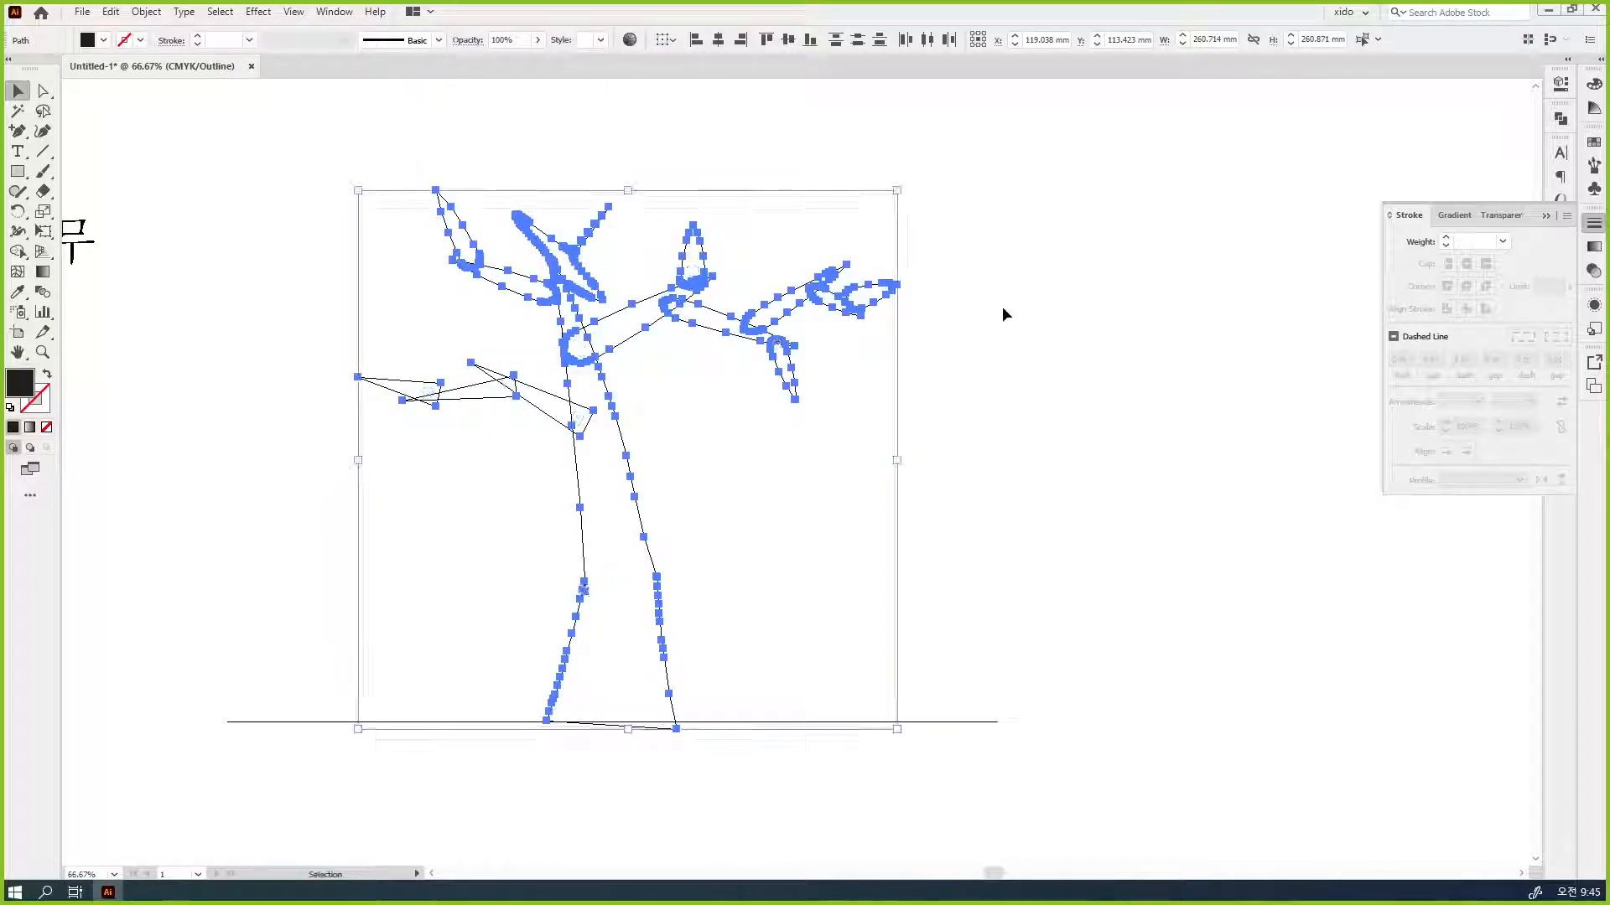
pyautogui.click(1060, 499)
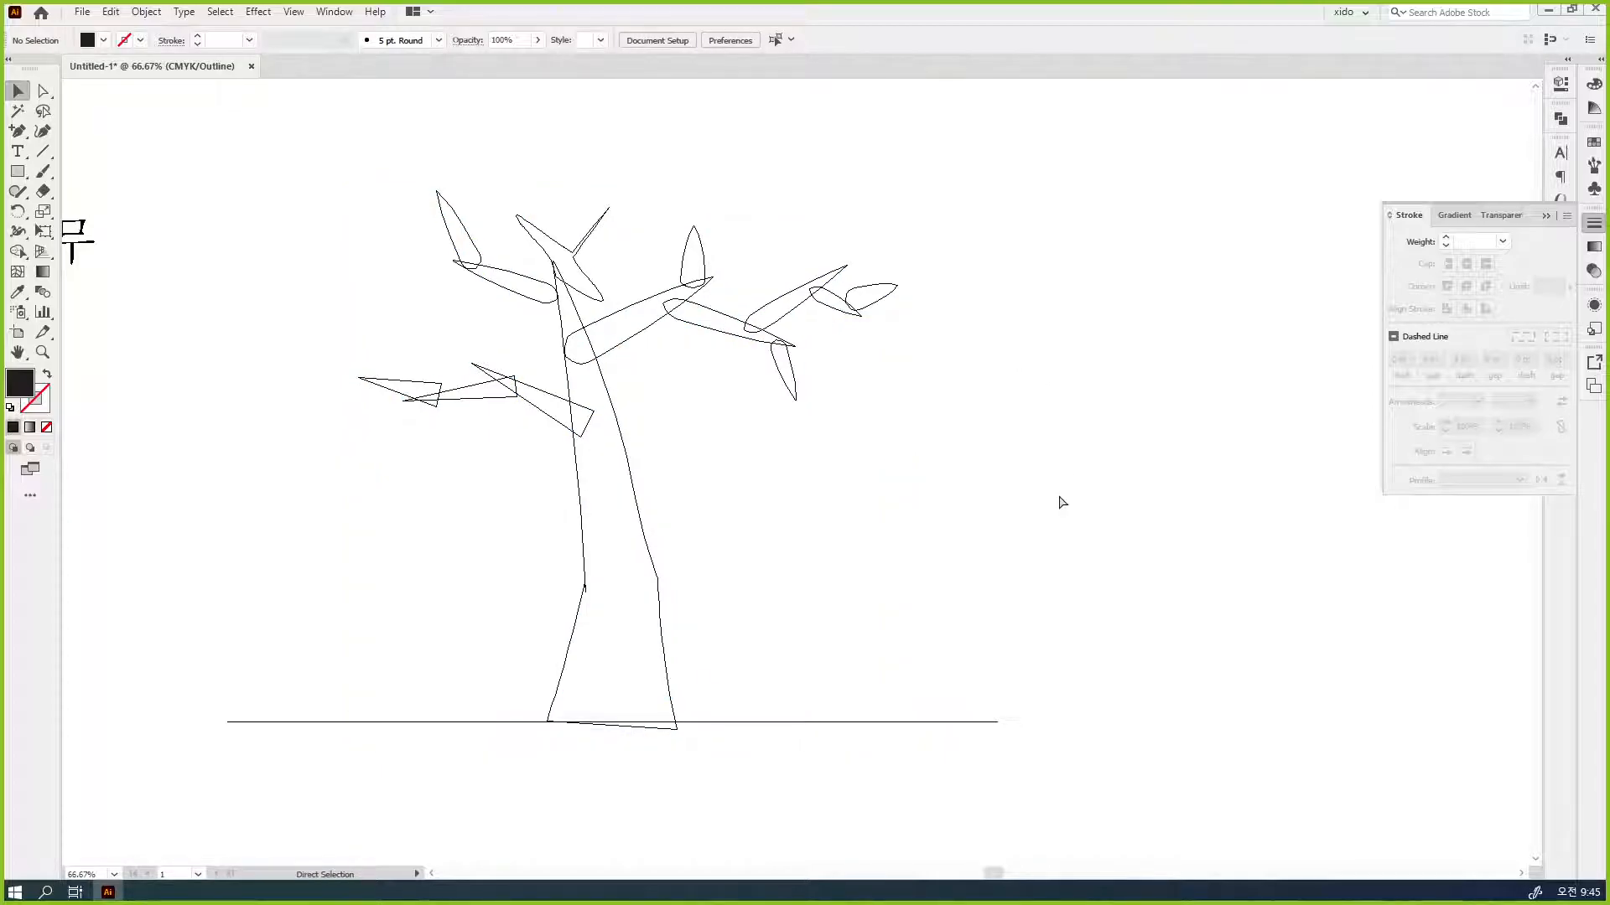
pyautogui.hotkey('ctrl', 'y')
# - Select all the expanded trunk and branch shapes and merge them into one shape with Pathfinder Unite
pyautogui.moveTo(327, 174); pyautogui.dragTo(1010, 645)
pyautogui.keyDown('ctrl'); pyautogui.click(612, 435); pyautogui.keyUp('ctrl')
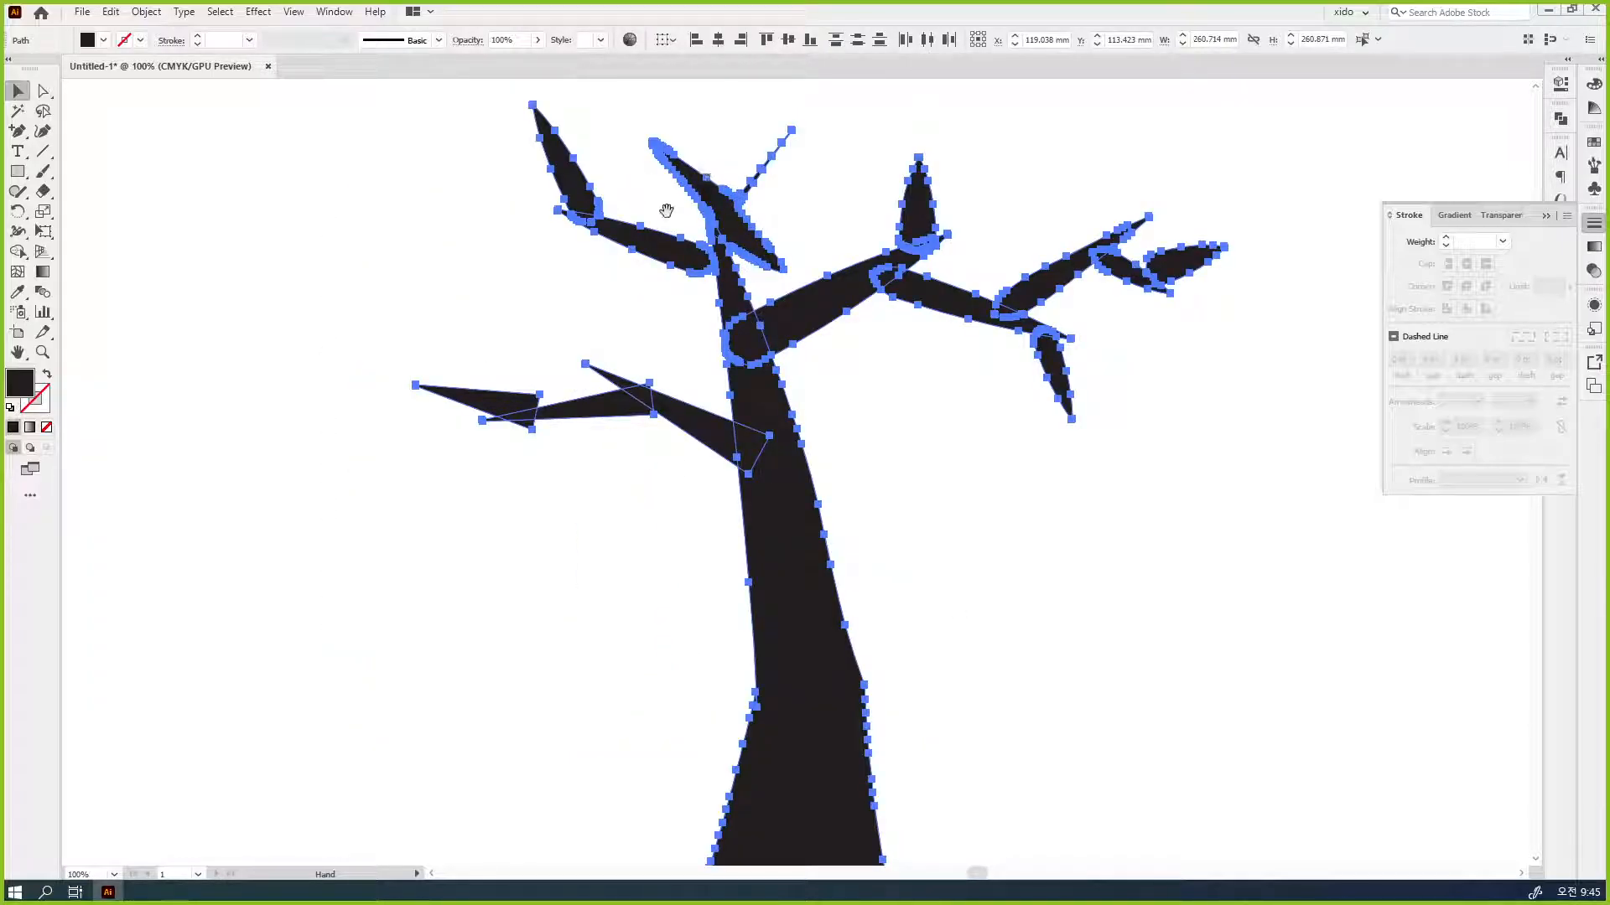
pyautogui.moveTo(755, 307); pyautogui.dragTo(634, 284)
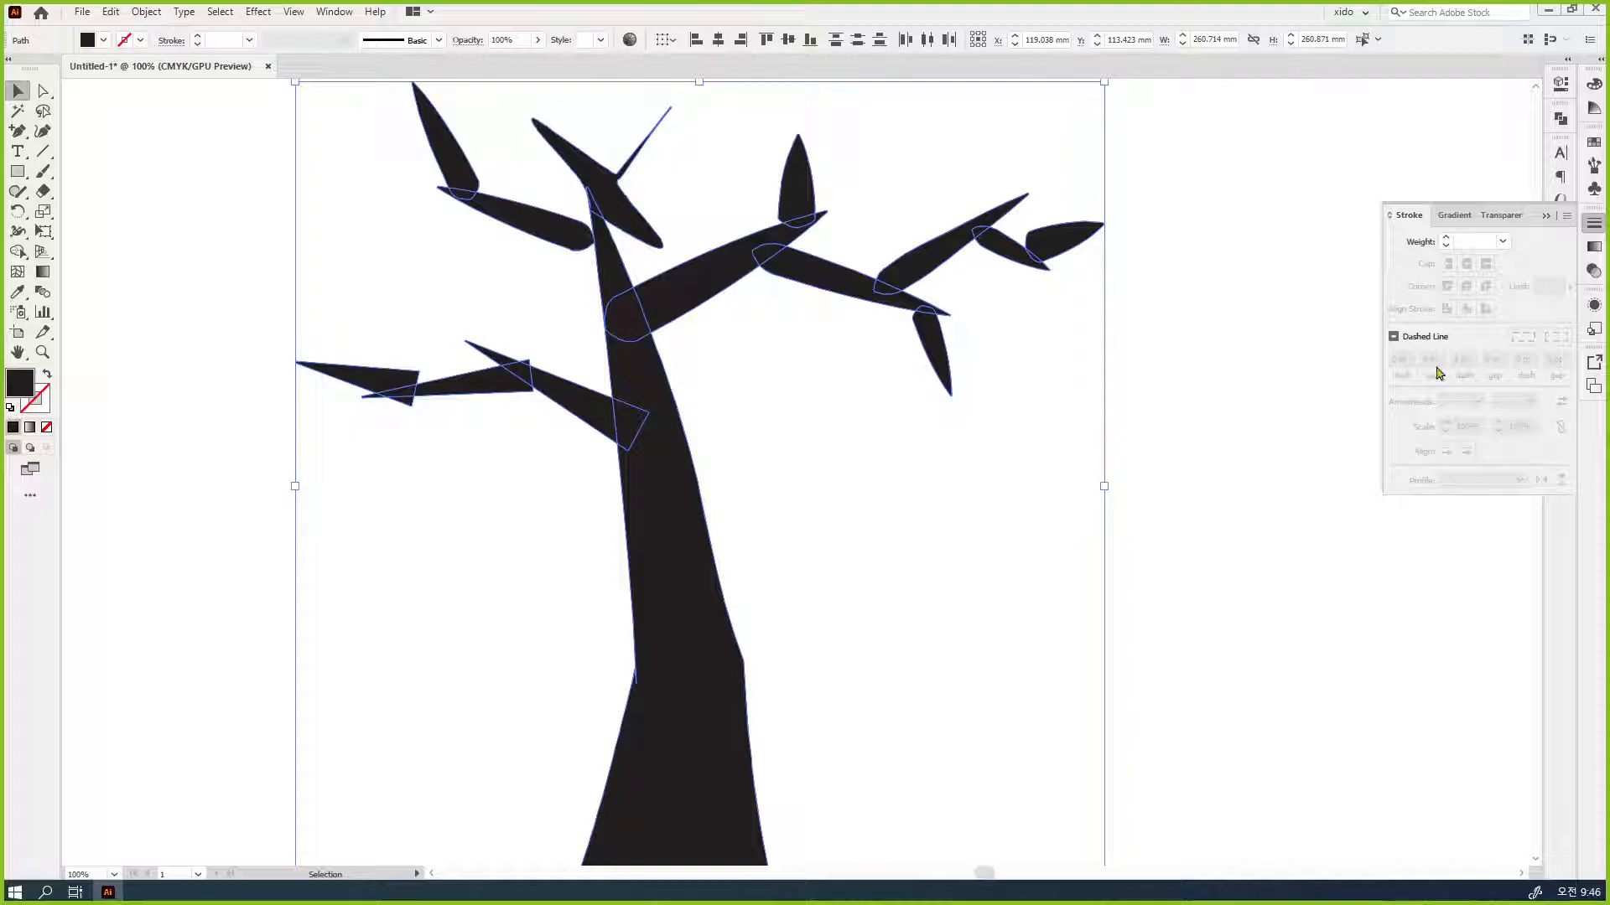
pyautogui.click(1559, 120)
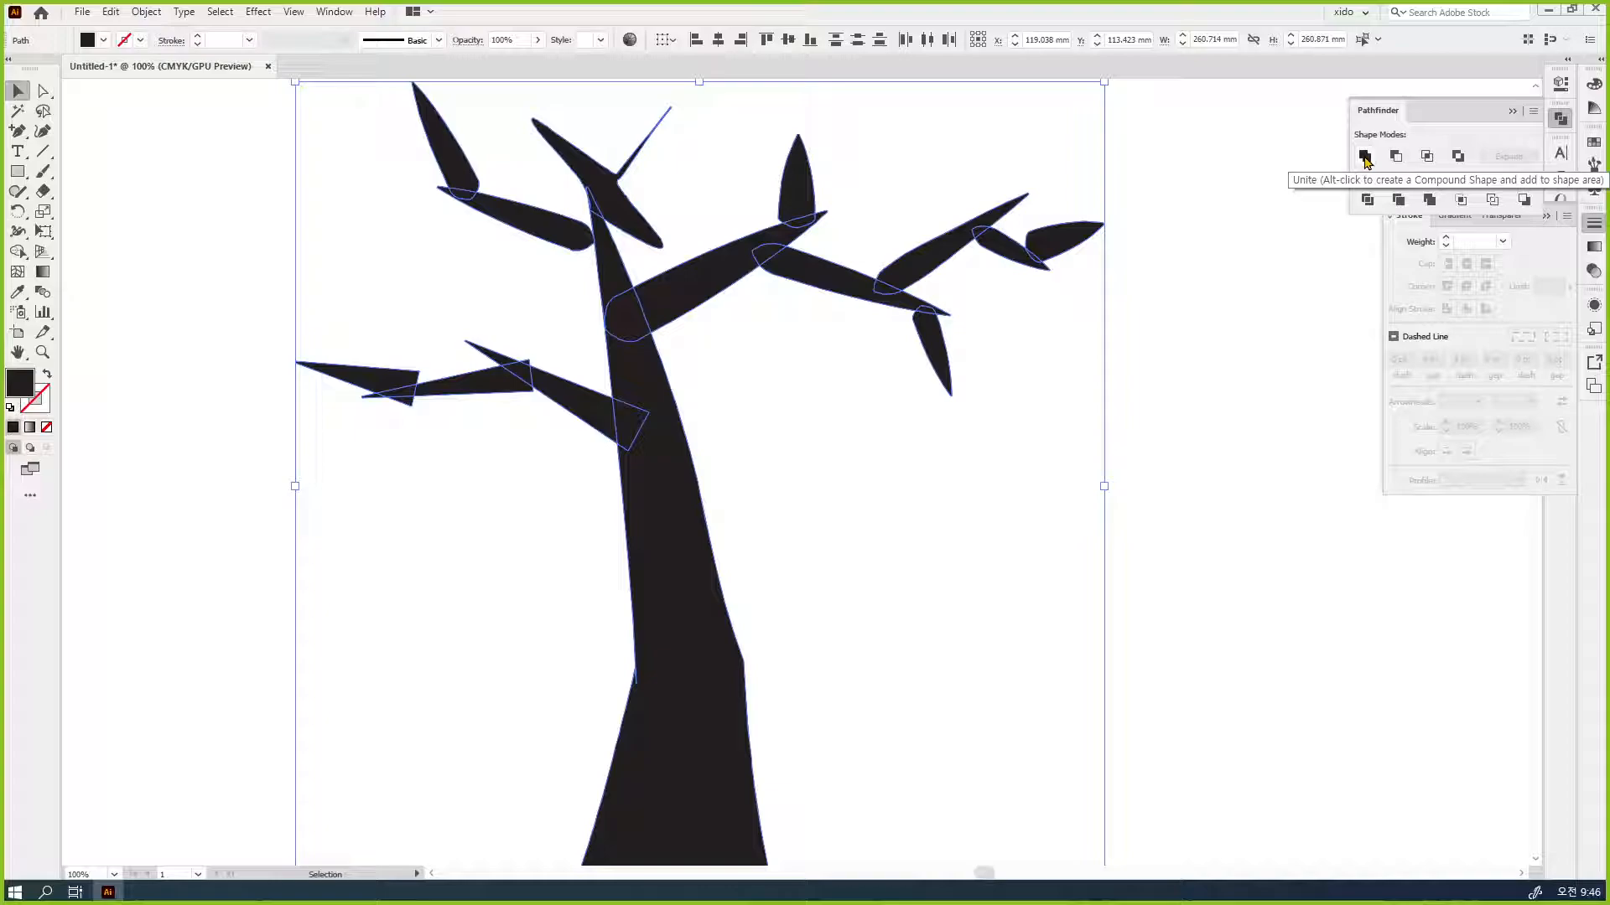
pyautogui.click(1364, 158)
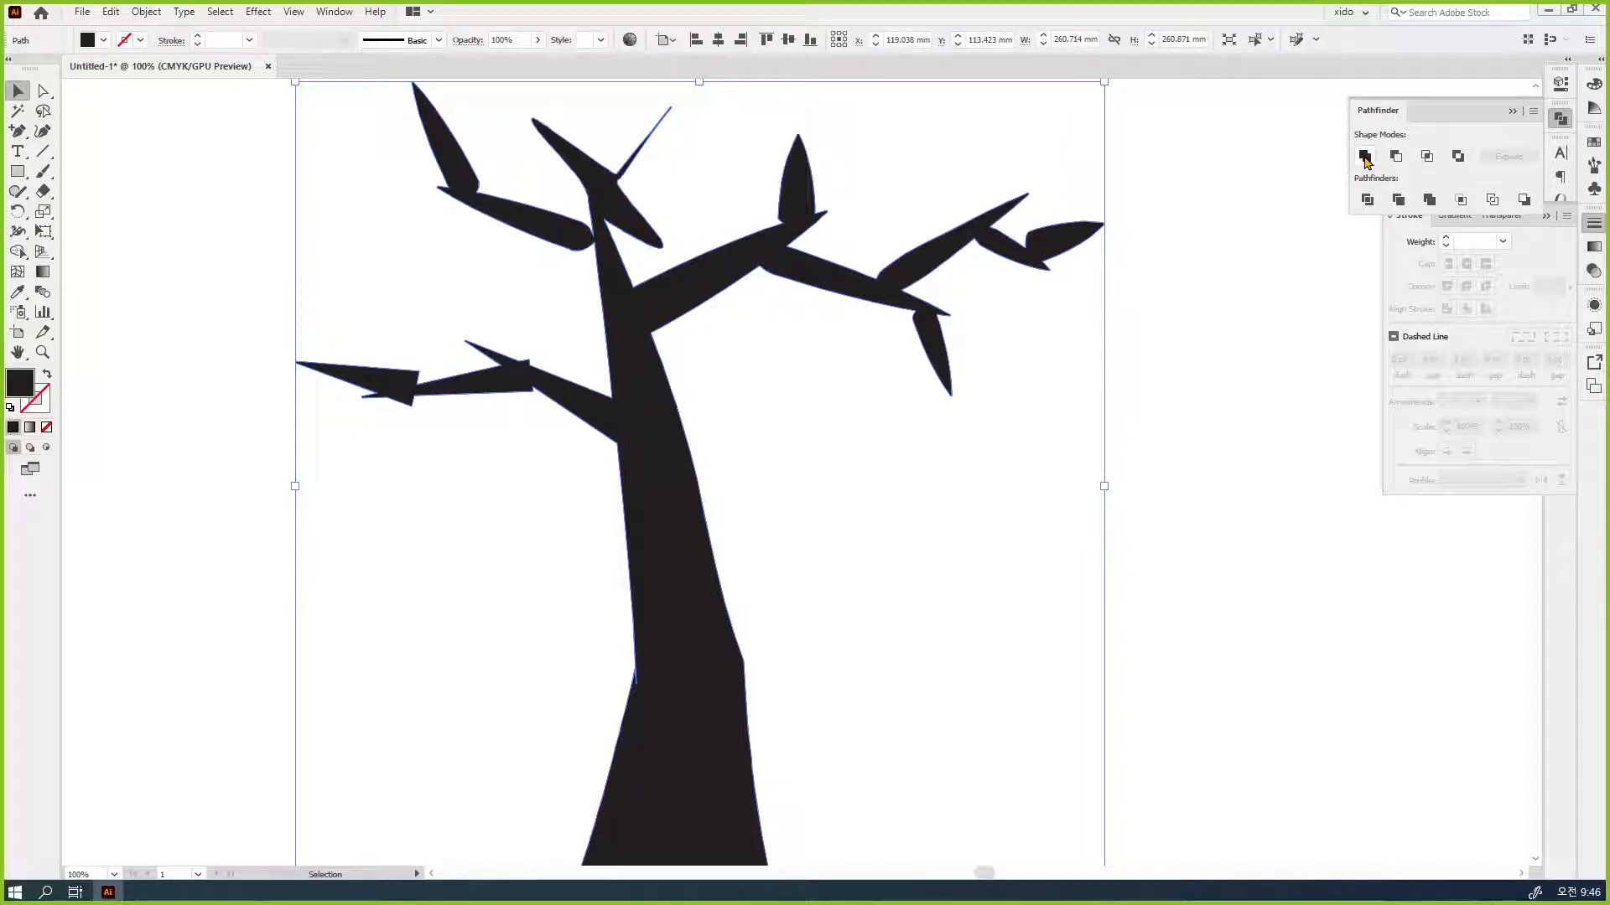
# - Try pulling an anchor point out of the upper edge of the short branch at the trunk's tip, and undo the attempts
pyautogui.press('a')
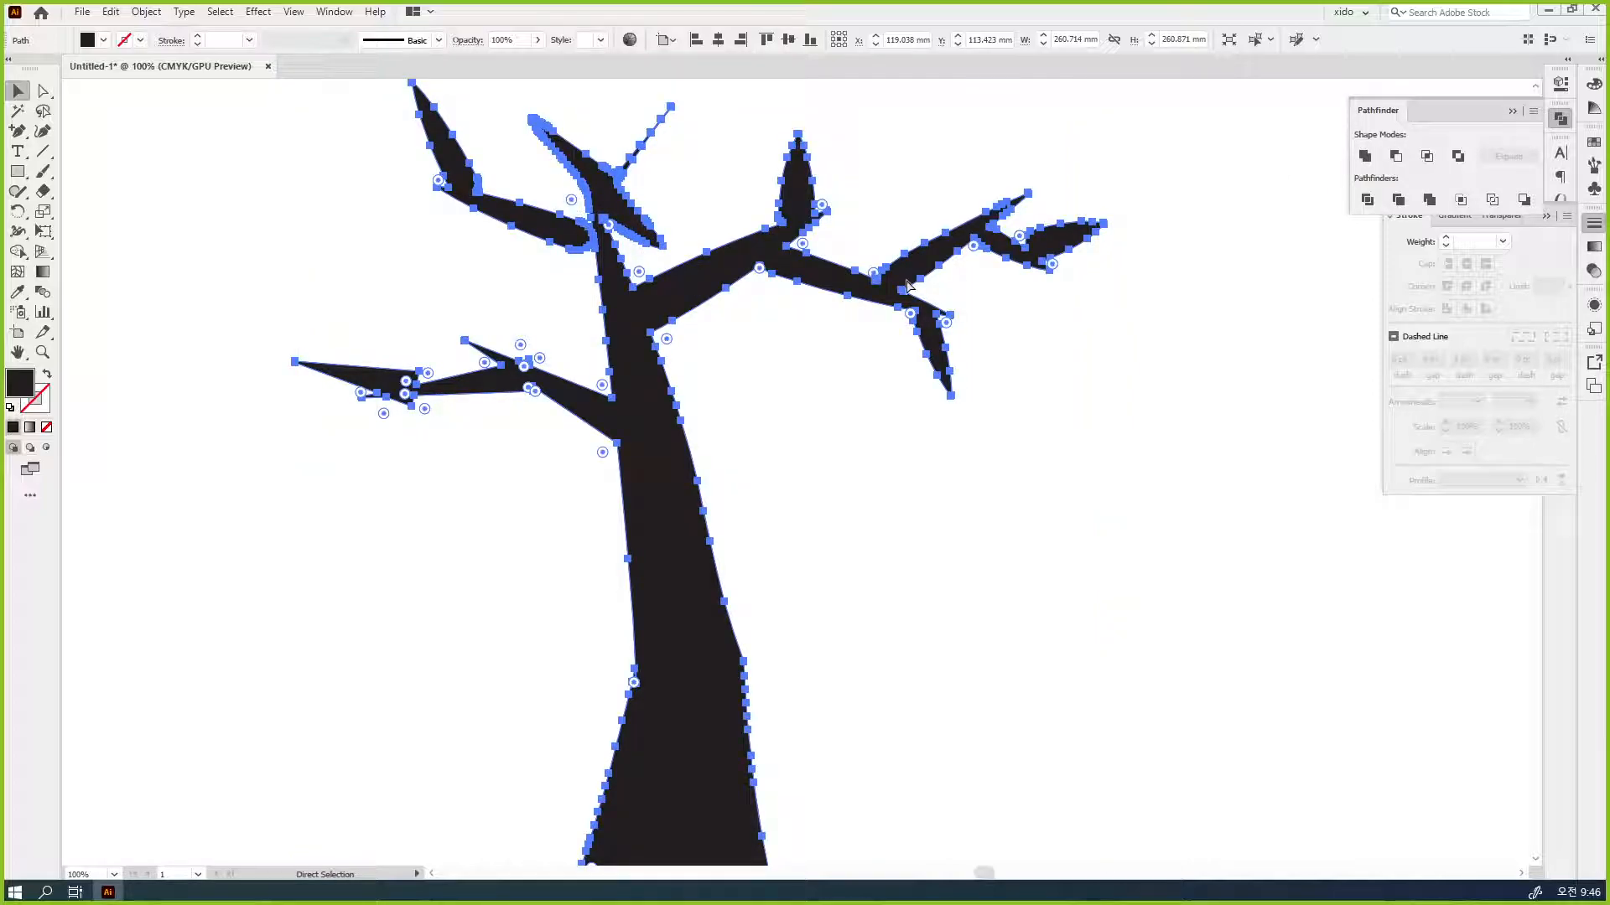
pyautogui.press('z')
pyautogui.moveTo(721, 251); pyautogui.dragTo(948, 476)
pyautogui.moveTo(861, 430); pyautogui.dragTo(866, 620)
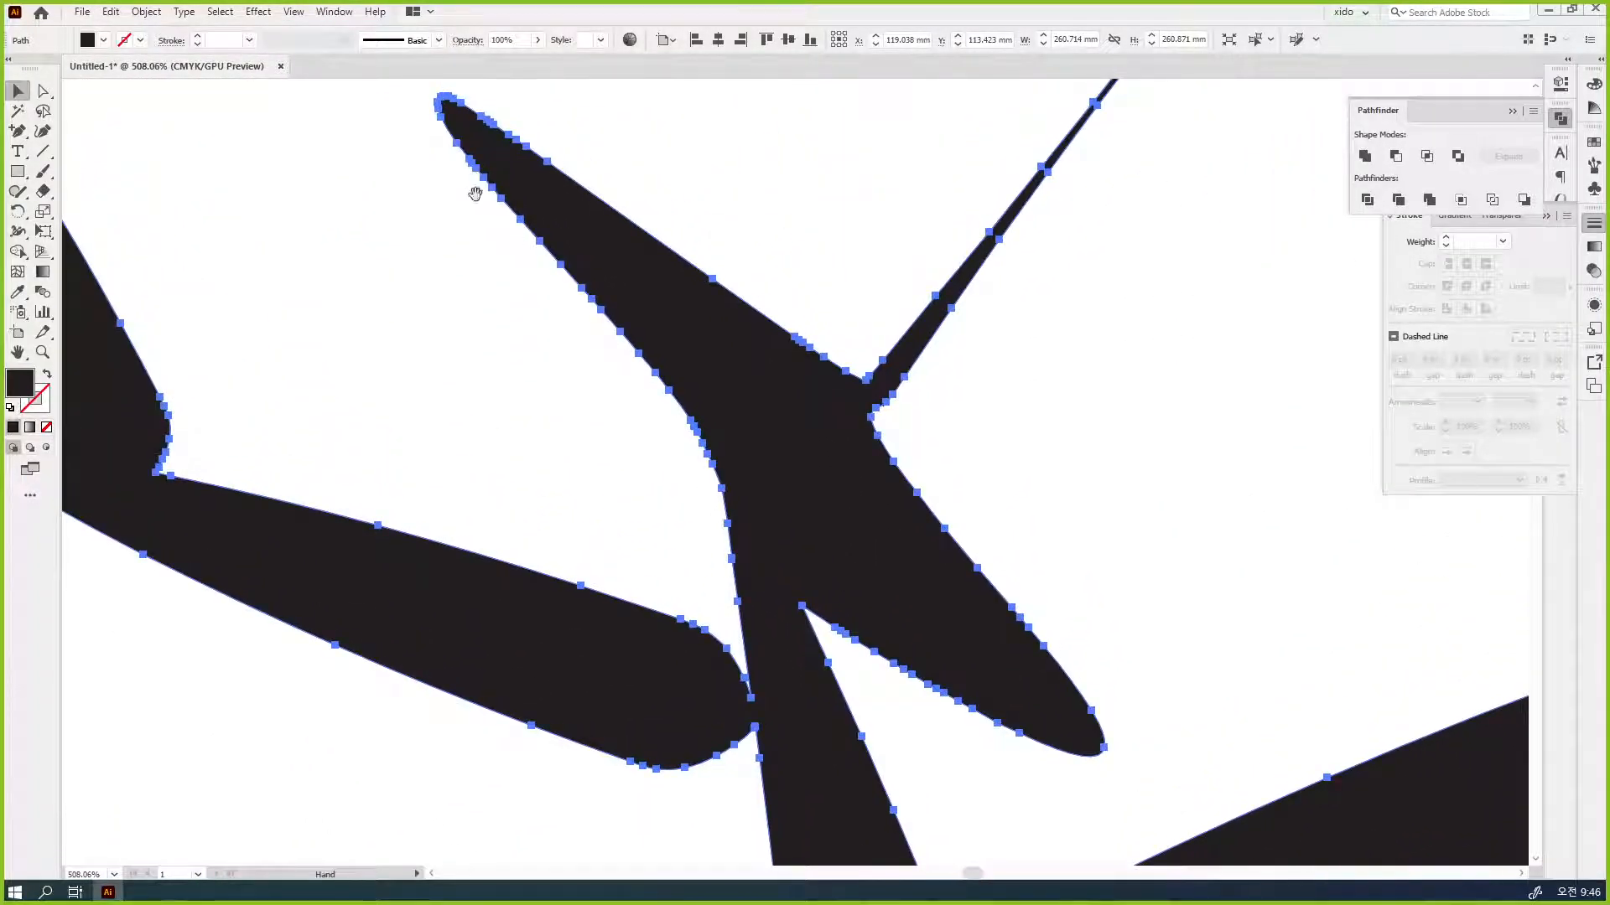
pyautogui.press('a')
pyautogui.moveTo(550, 140); pyautogui.dragTo(616, 113)
pyautogui.hotkey('ctrl', 'z')
pyautogui.click(578, 142)
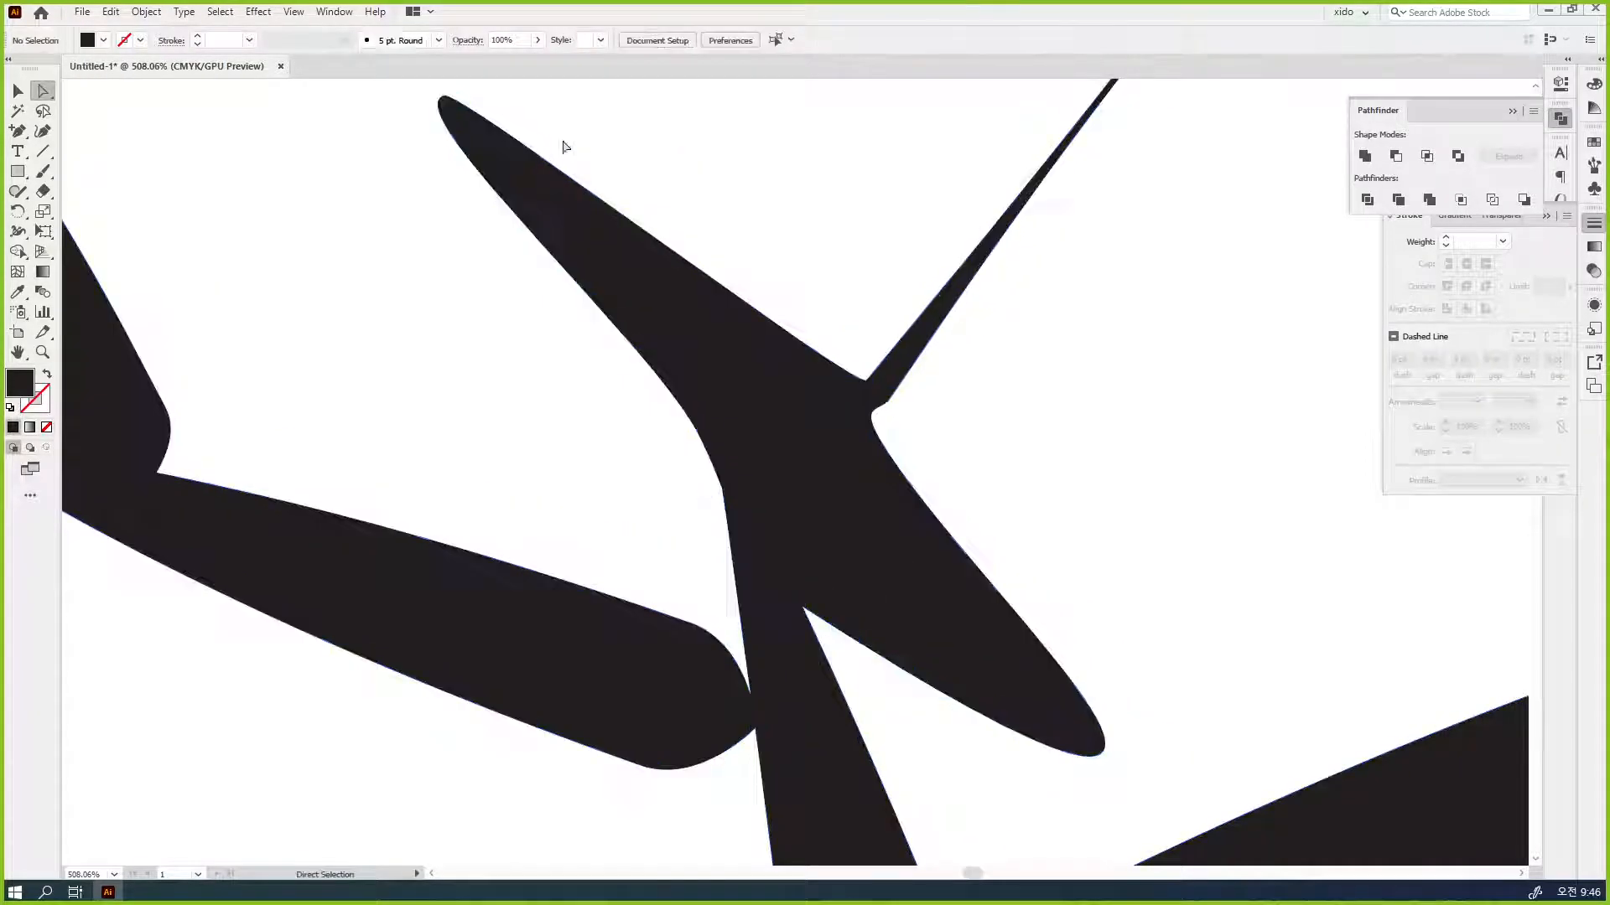
pyautogui.click(528, 150)
pyautogui.moveTo(528, 151); pyautogui.dragTo(677, 136)
pyautogui.press('v')
pyautogui.hotkey('ctrl', 'z')
pyautogui.hotkey('ctrl', 'z')
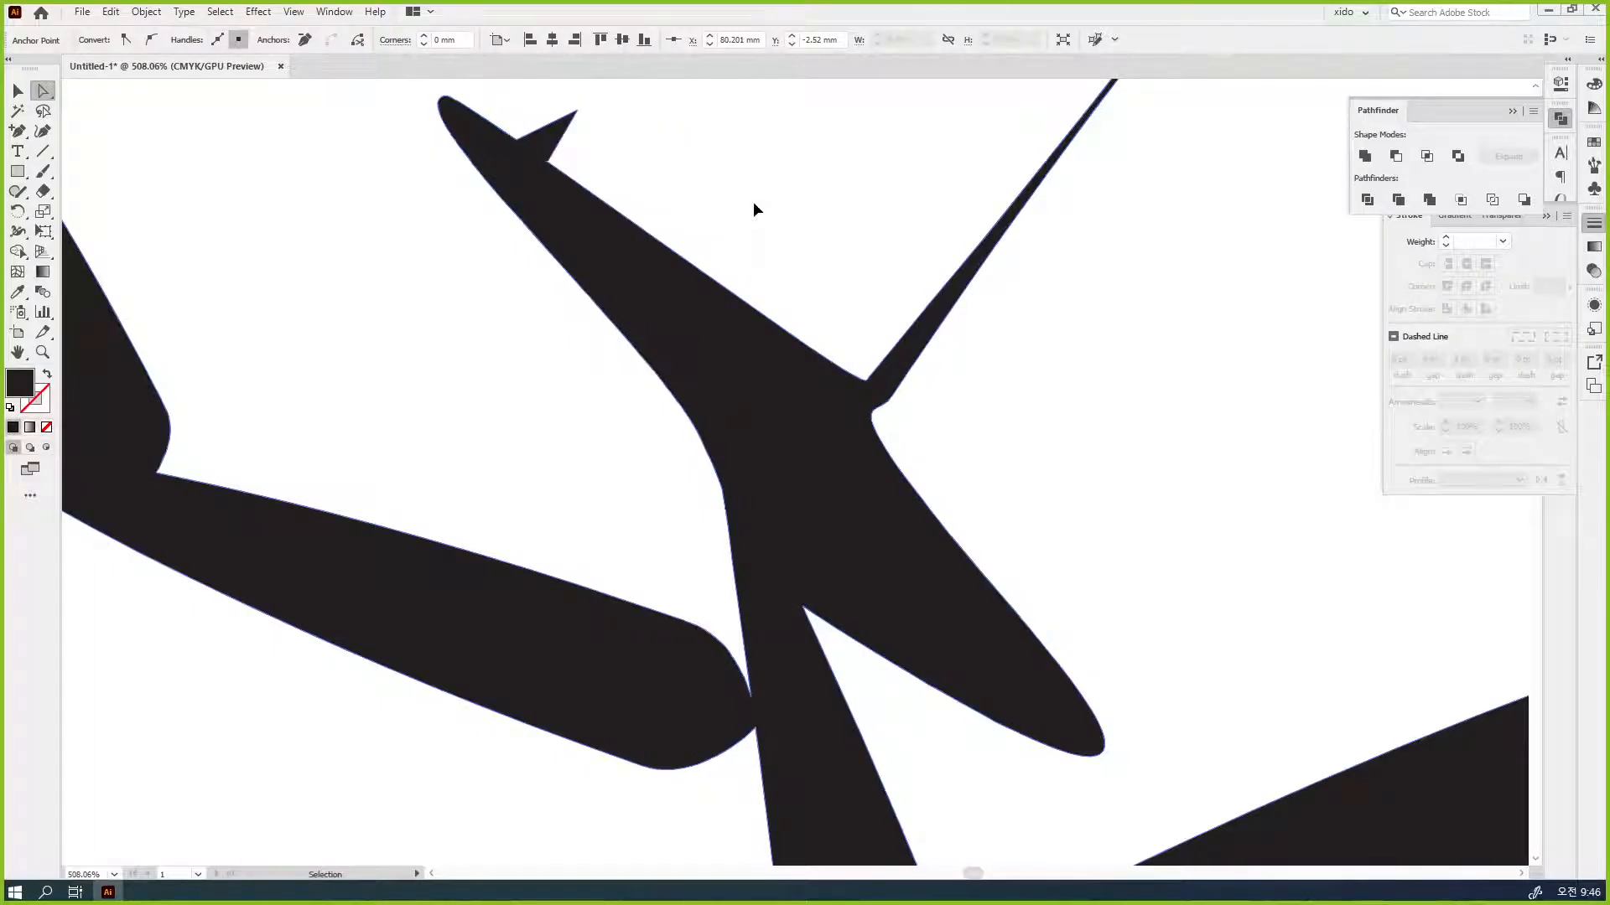
# - Remove the surplus anchor points clustered on the upper edge of the short branch at the trunk's tip, near its outer end
pyautogui.press('a')
pyautogui.moveTo(626, 168); pyautogui.dragTo(478, 104)
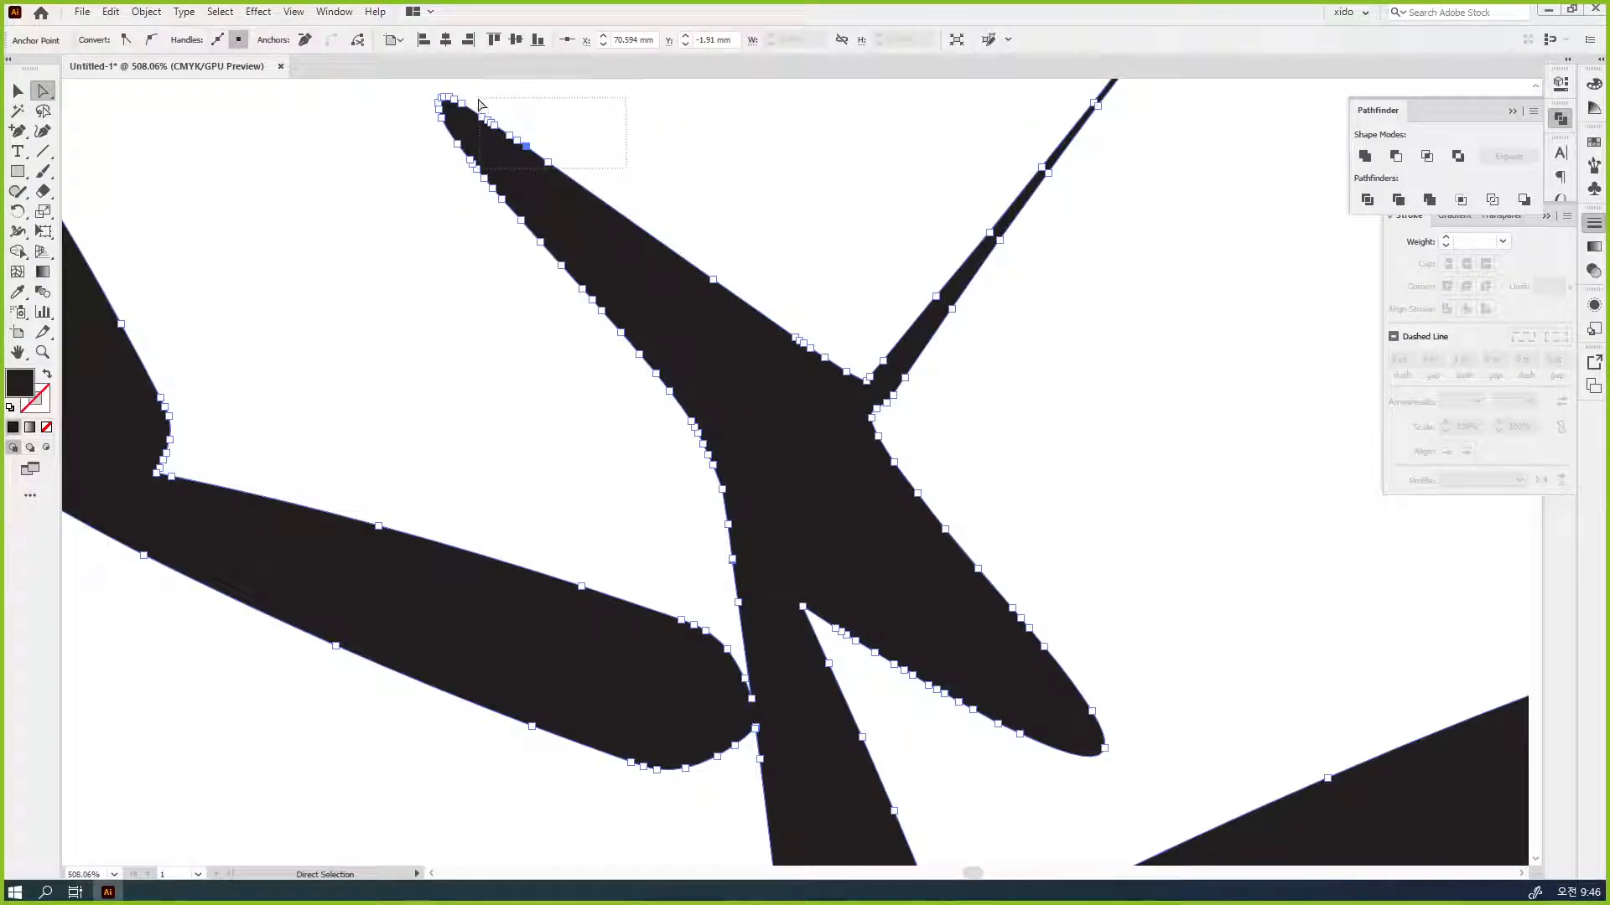
pyautogui.click(305, 46)
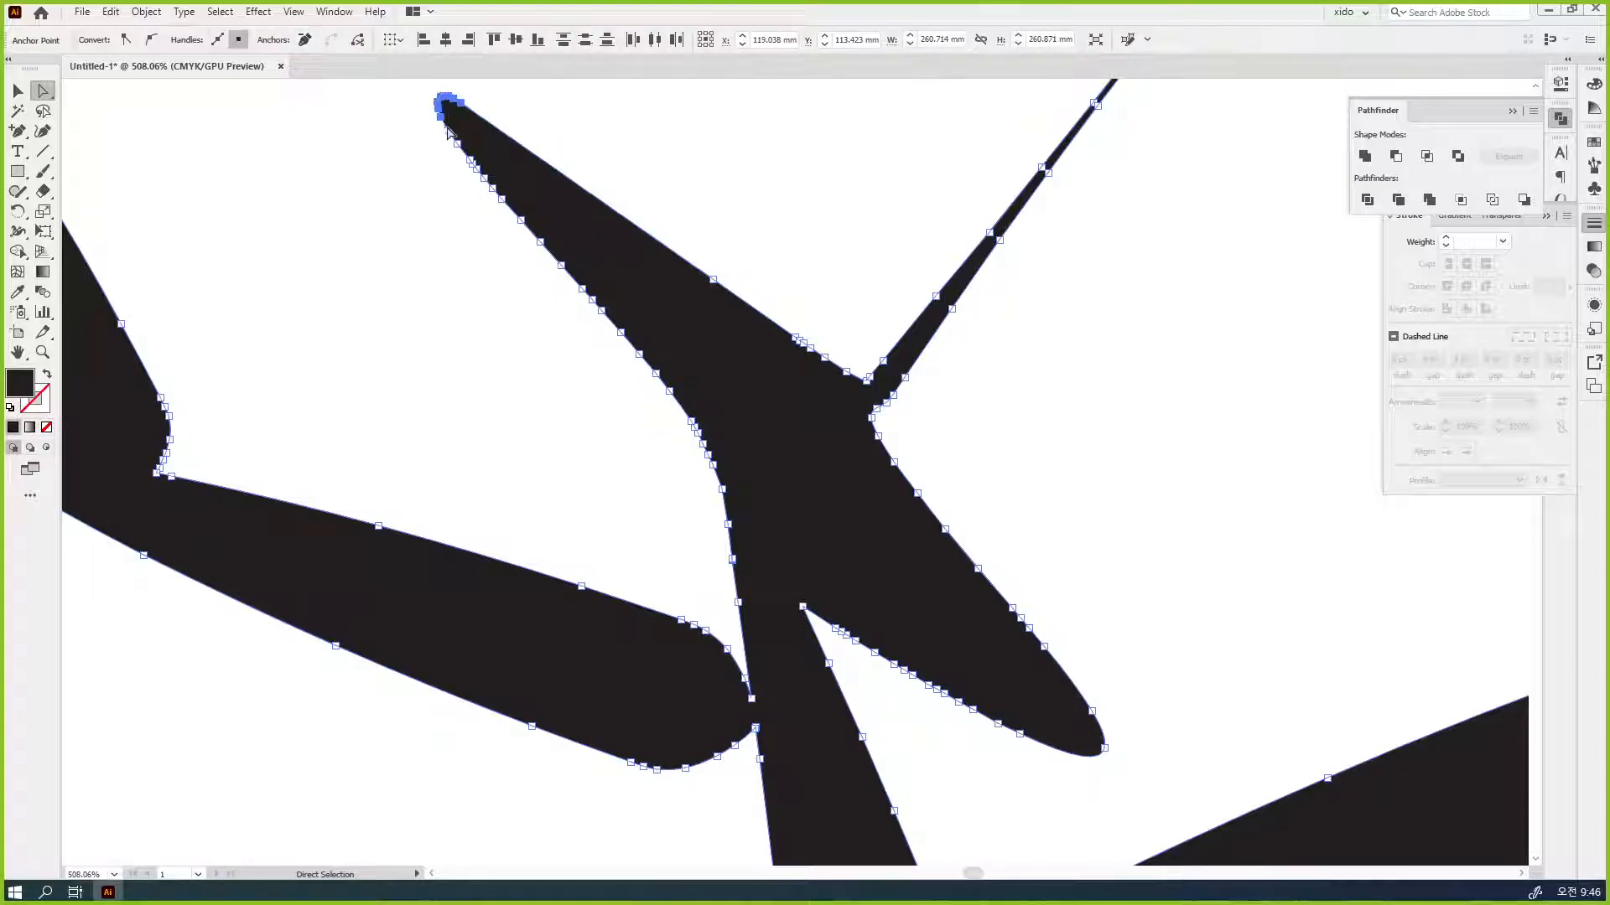
pyautogui.press('v')
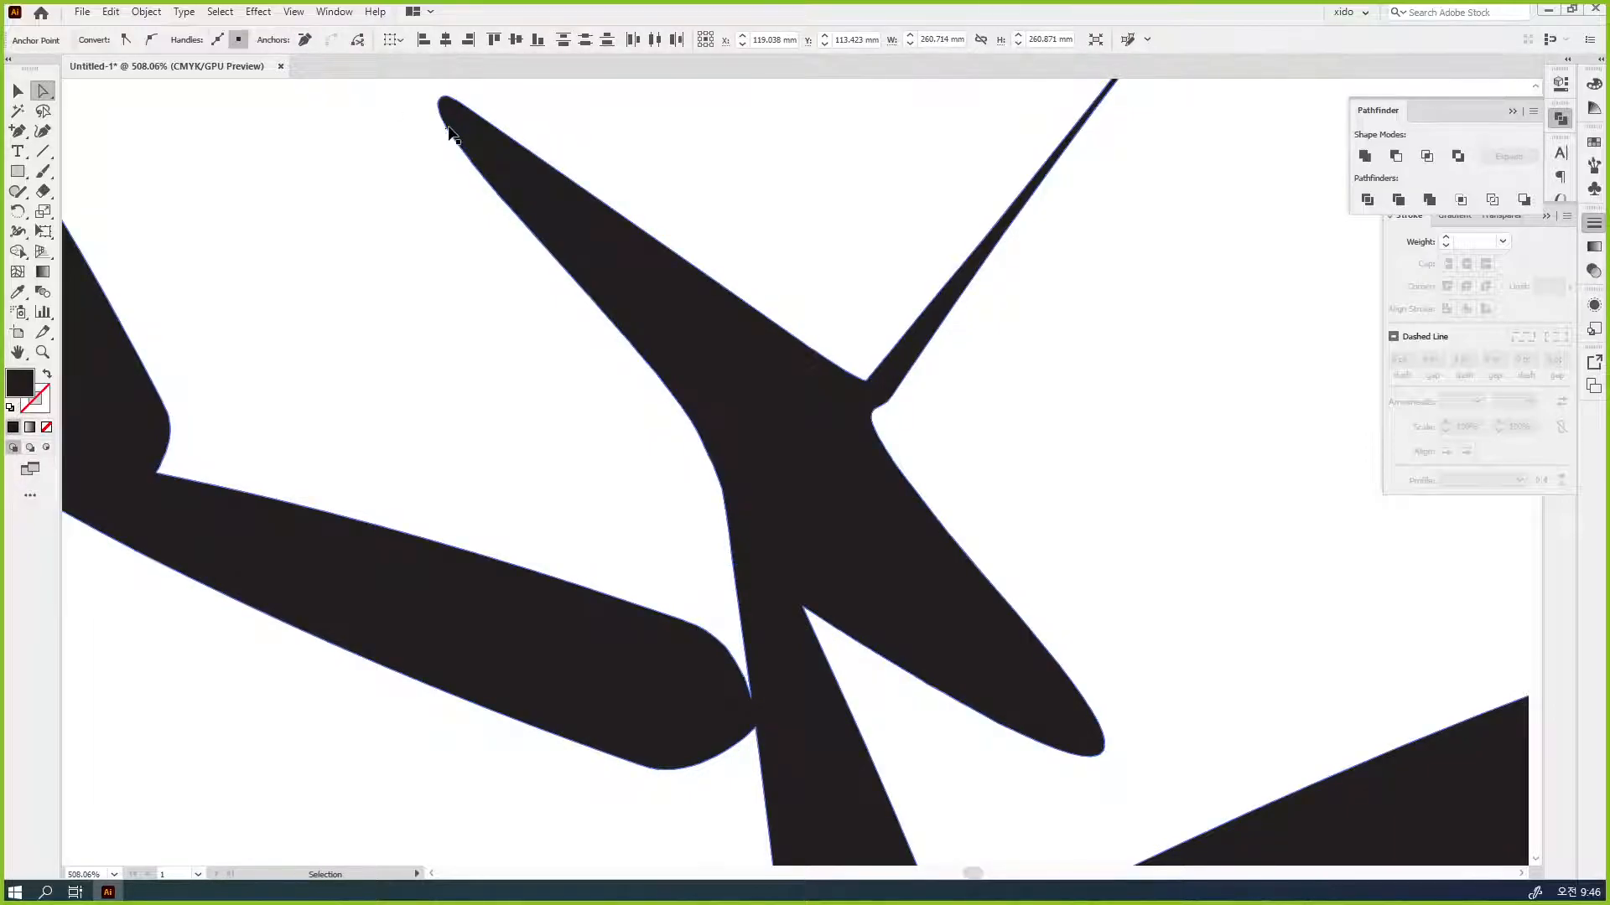
pyautogui.hotkey('ctrl', '-')
pyautogui.hotkey('ctrl', '-')
pyautogui.hotkey('ctrl', '-')
pyautogui.hotkey('ctrl', '-')
pyautogui.hotkey('ctrl', '-')
pyautogui.hotkey('ctrl', '-')
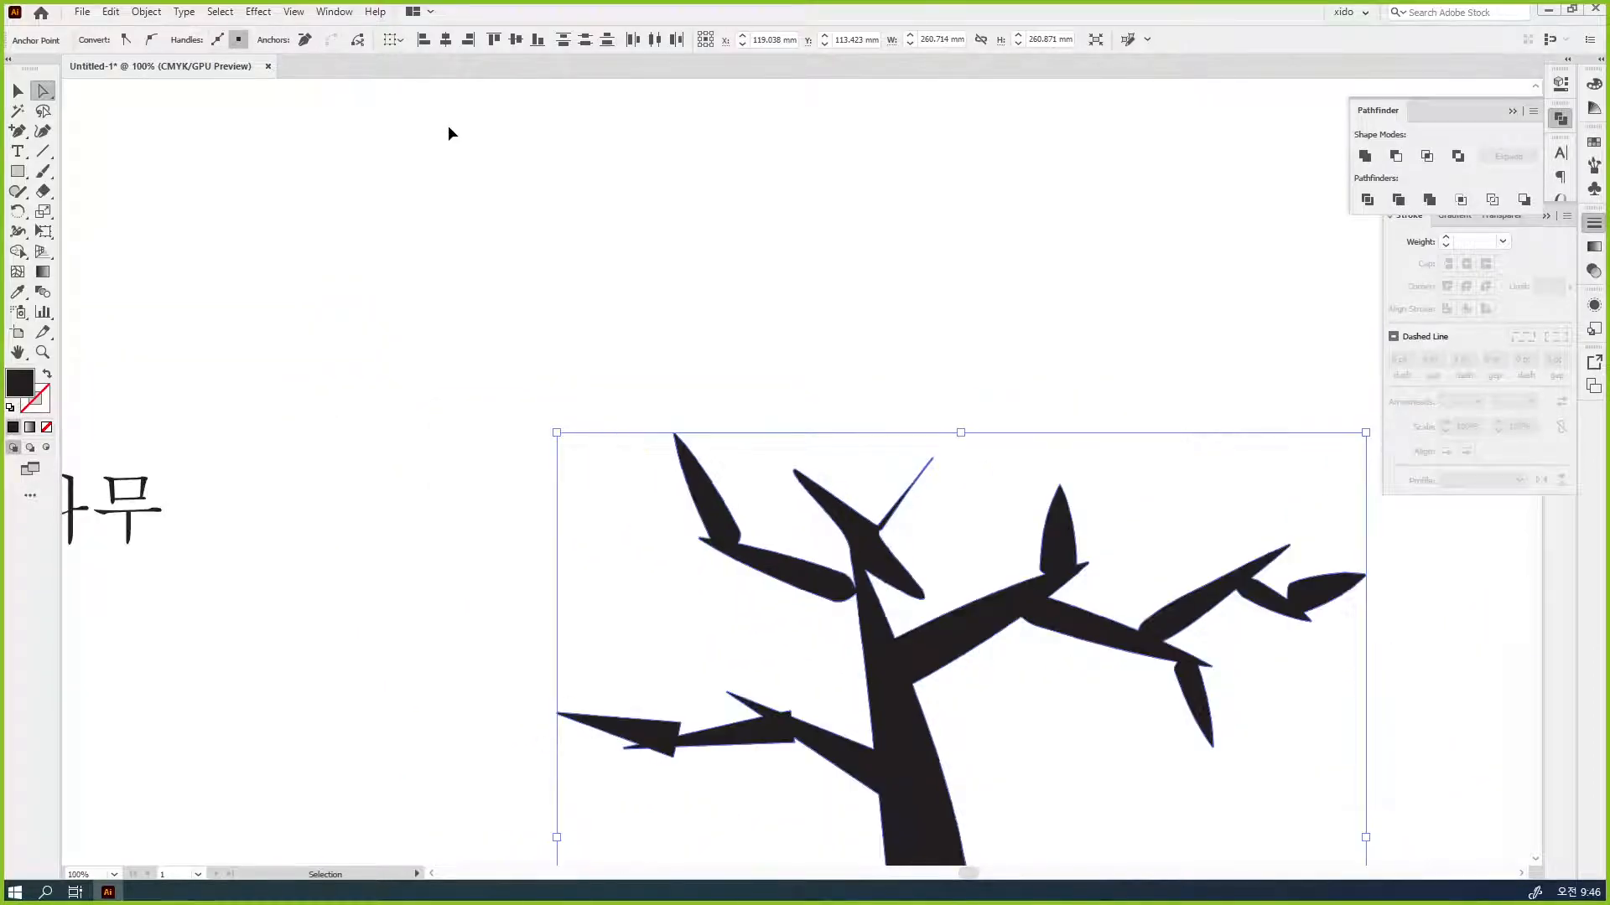
# - Select the whole tree shape and merge it again with Pathfinder Unite
pyautogui.press('space')
pyautogui.moveTo(789, 496); pyautogui.dragTo(647, 359)
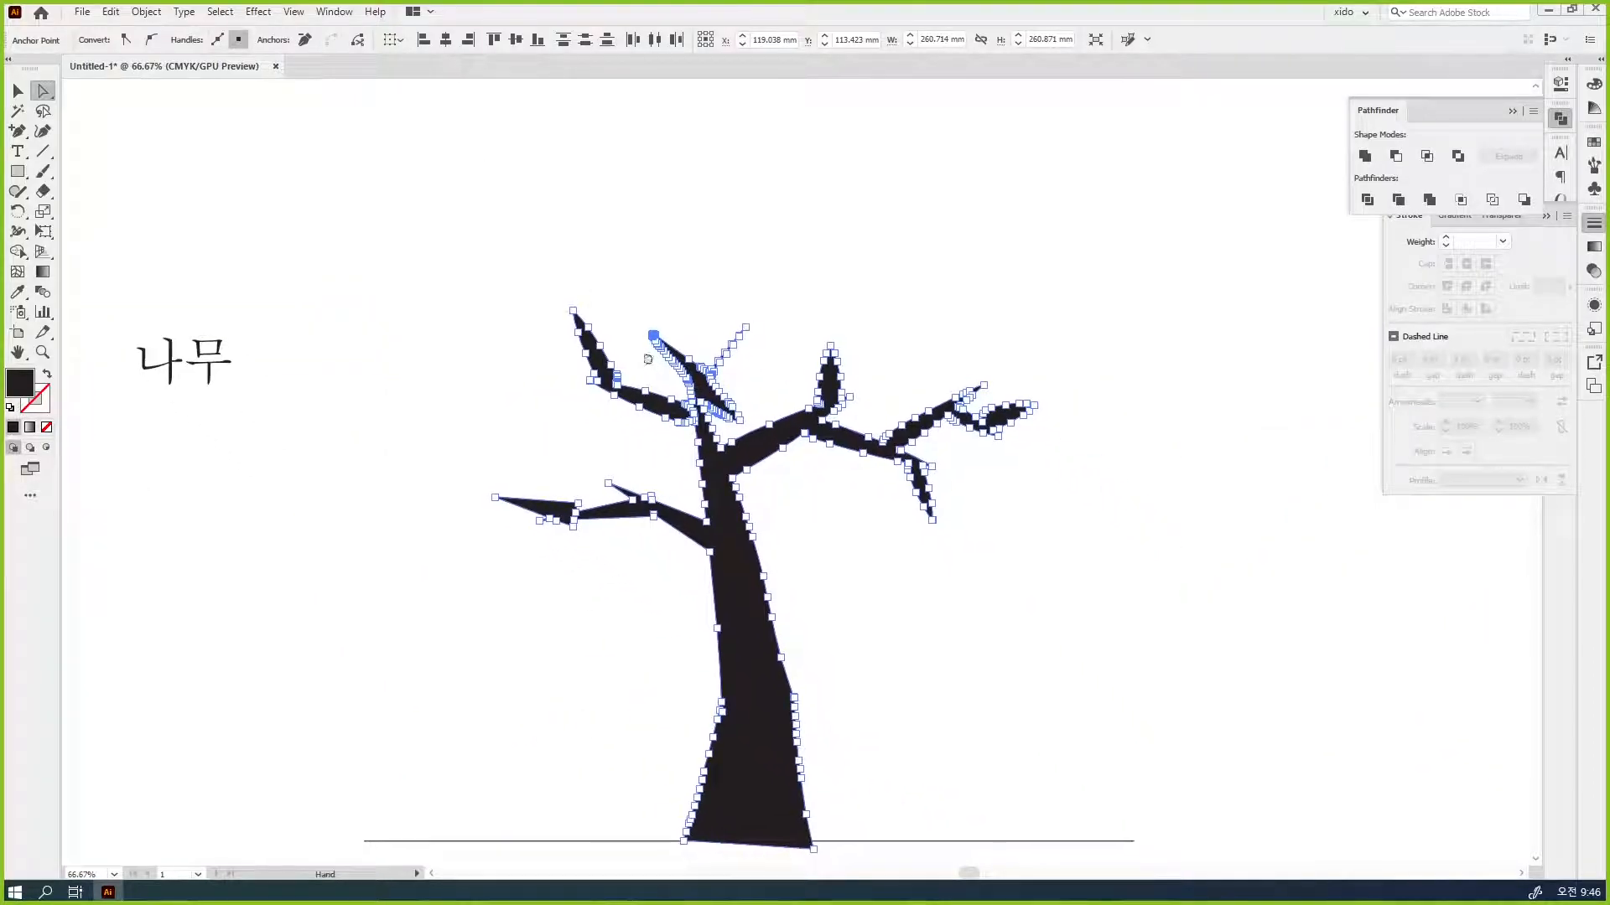
pyautogui.press('v')
pyautogui.click(934, 593)
pyautogui.click(738, 646)
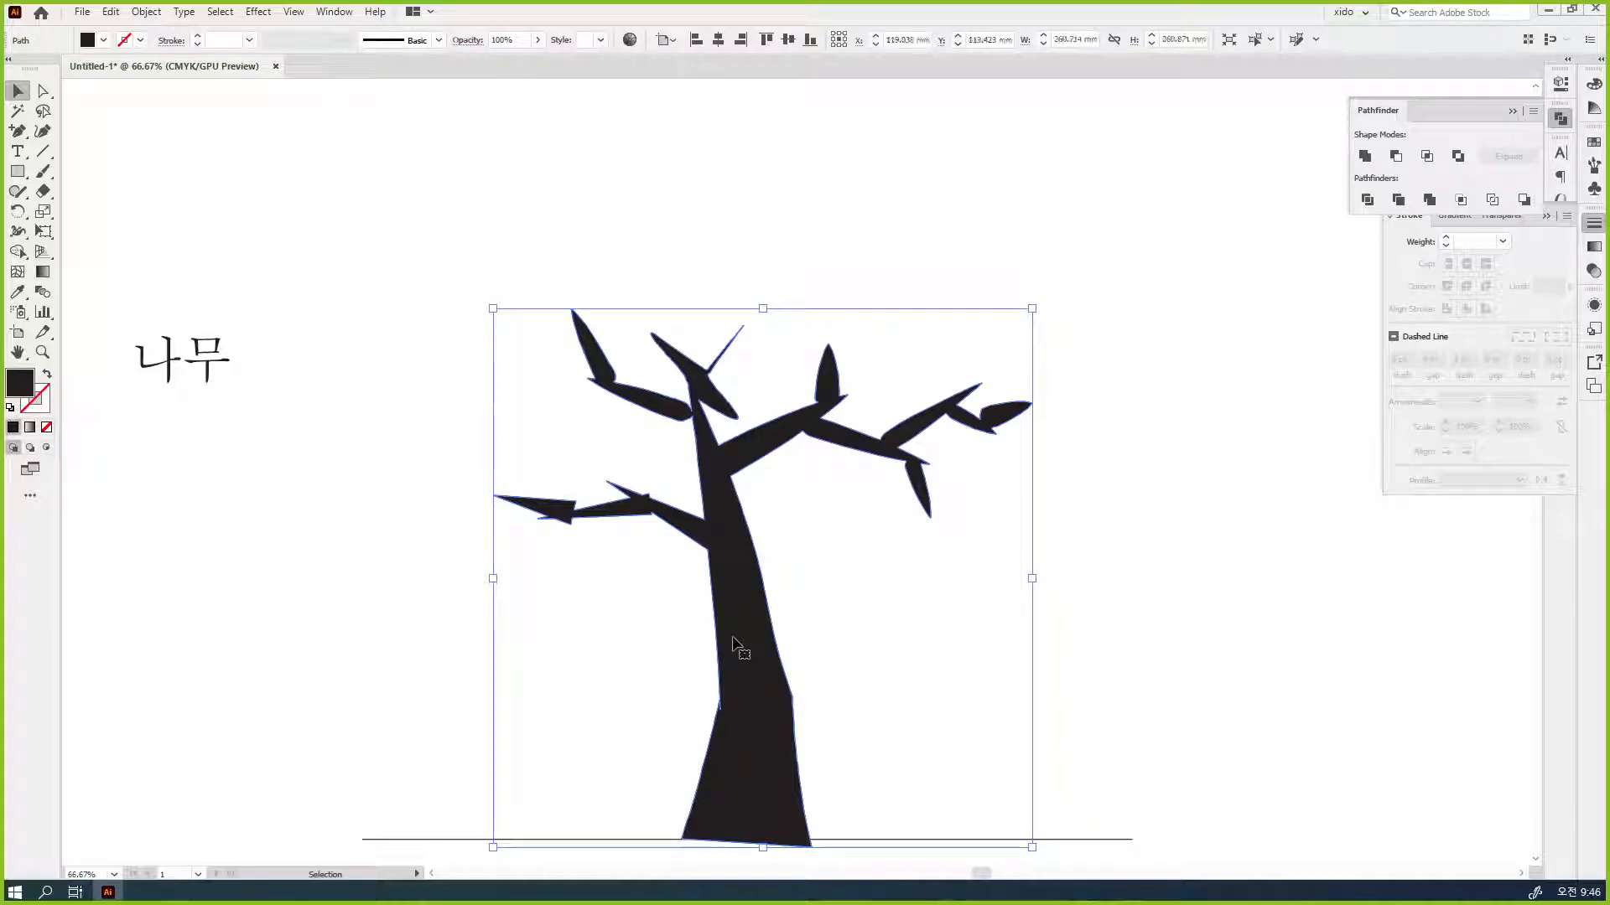
pyautogui.click(1363, 158)
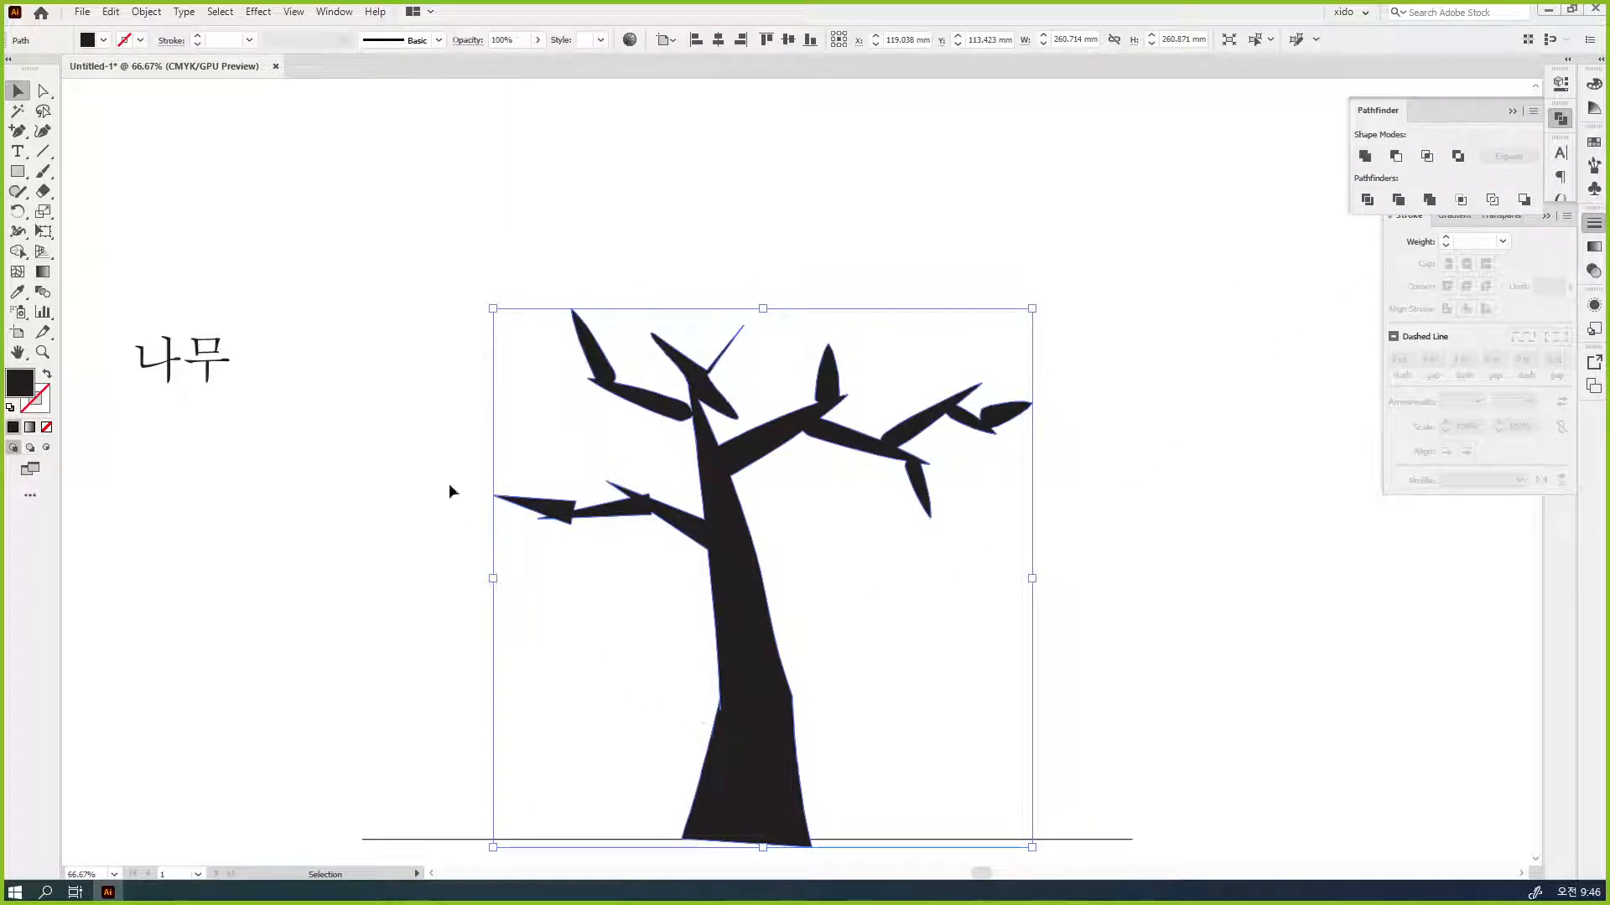
# - Start the Simplify command on the selected tree path
pyautogui.click(144, 13)
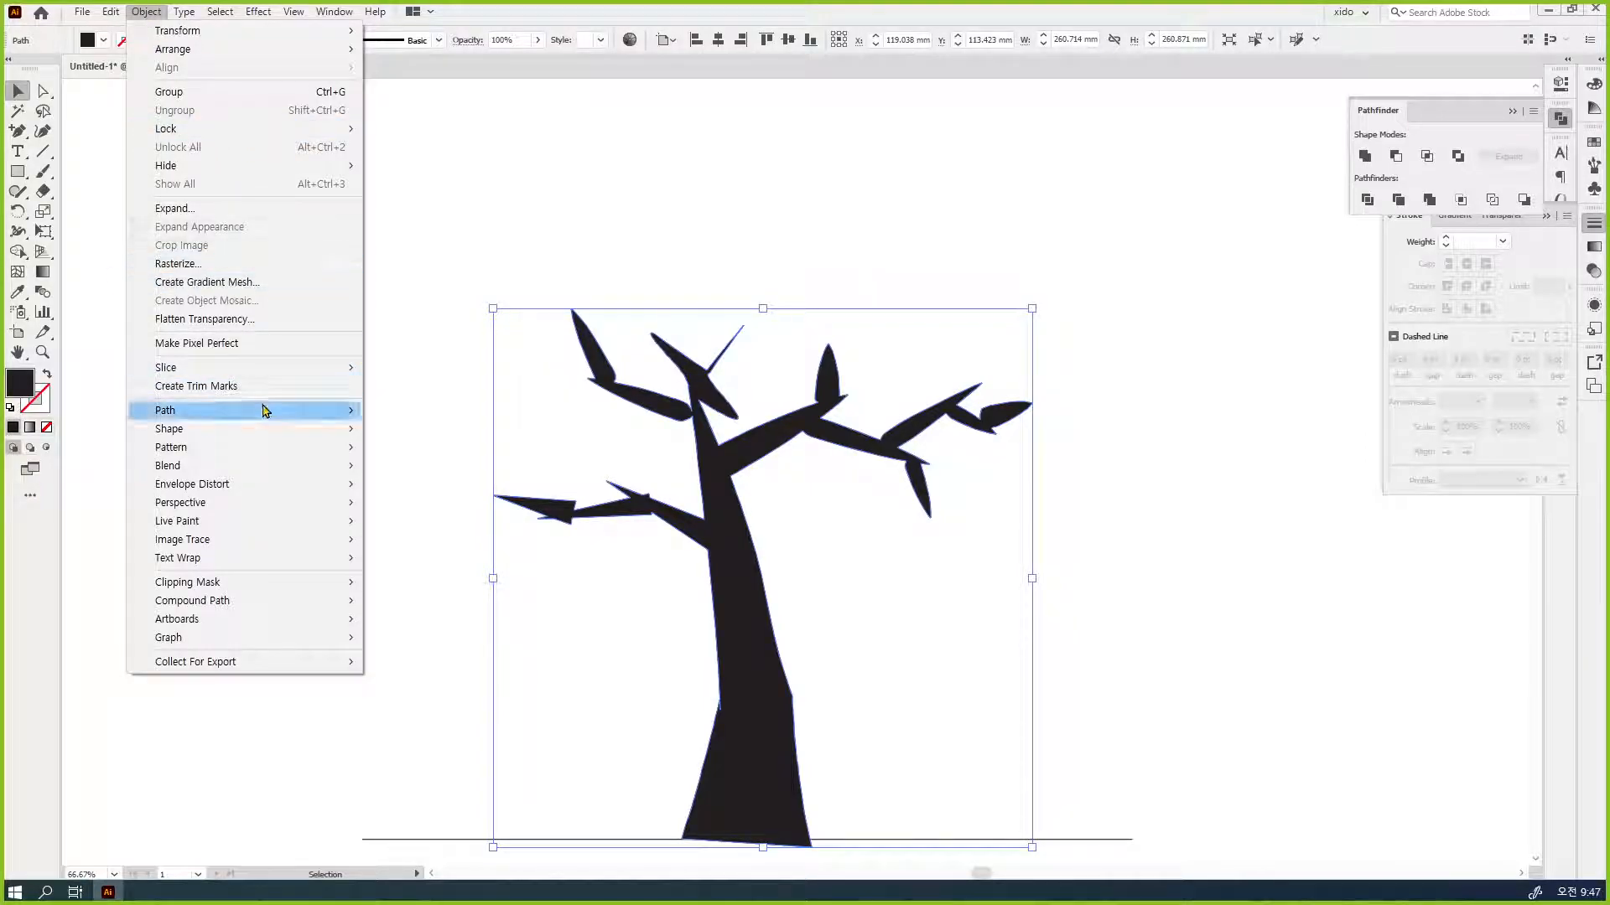
pyautogui.moveTo(263, 410)
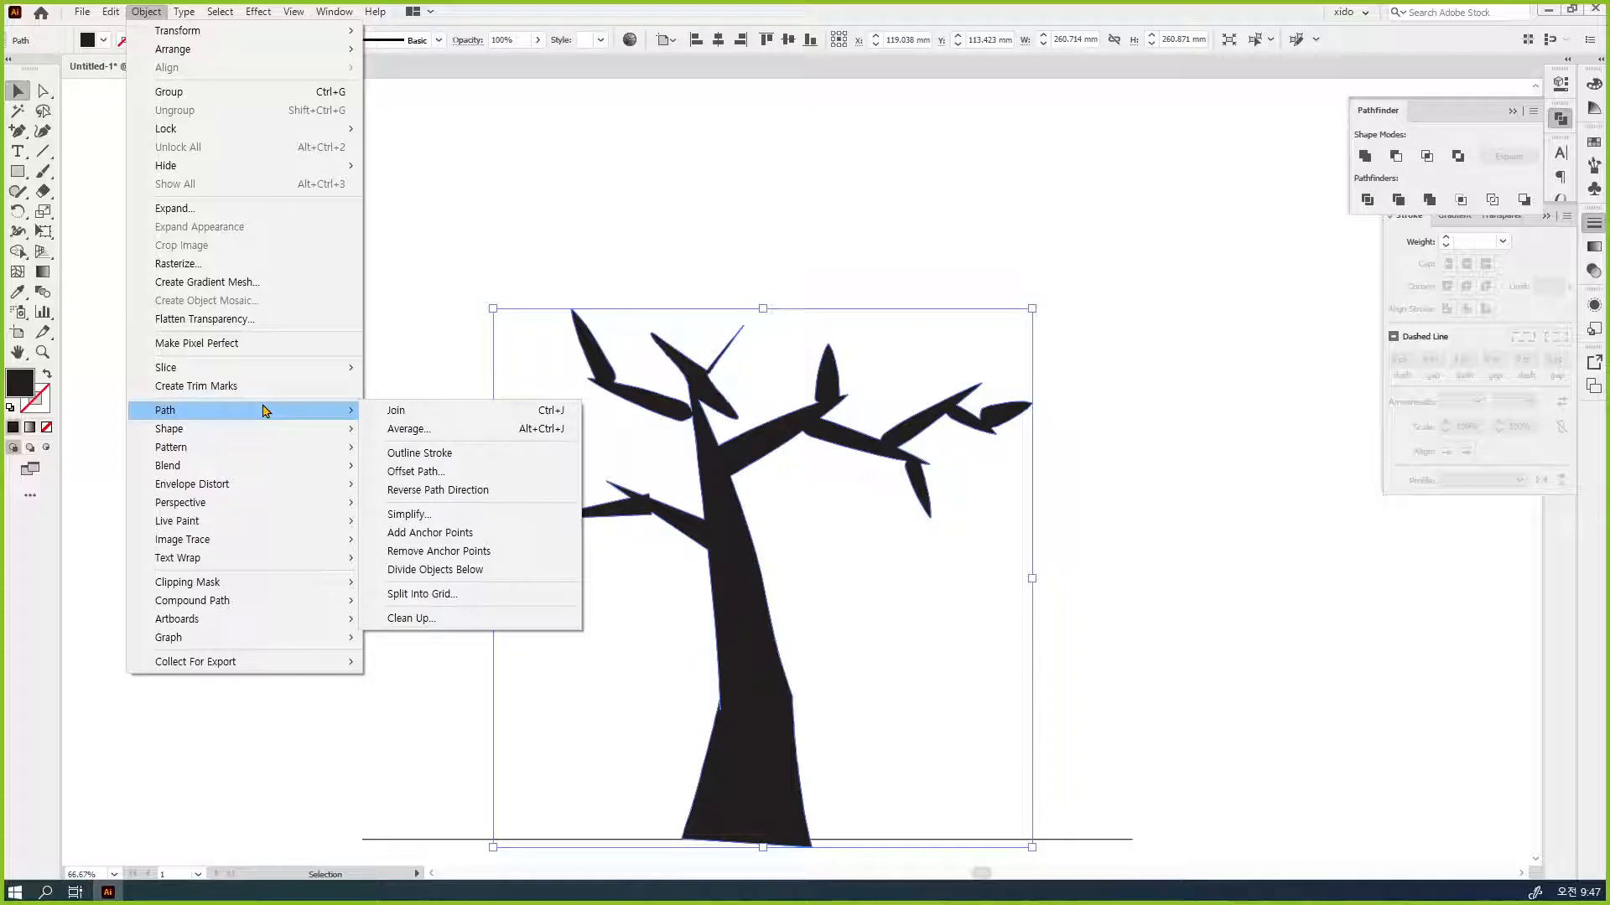
pyautogui.click(506, 520)
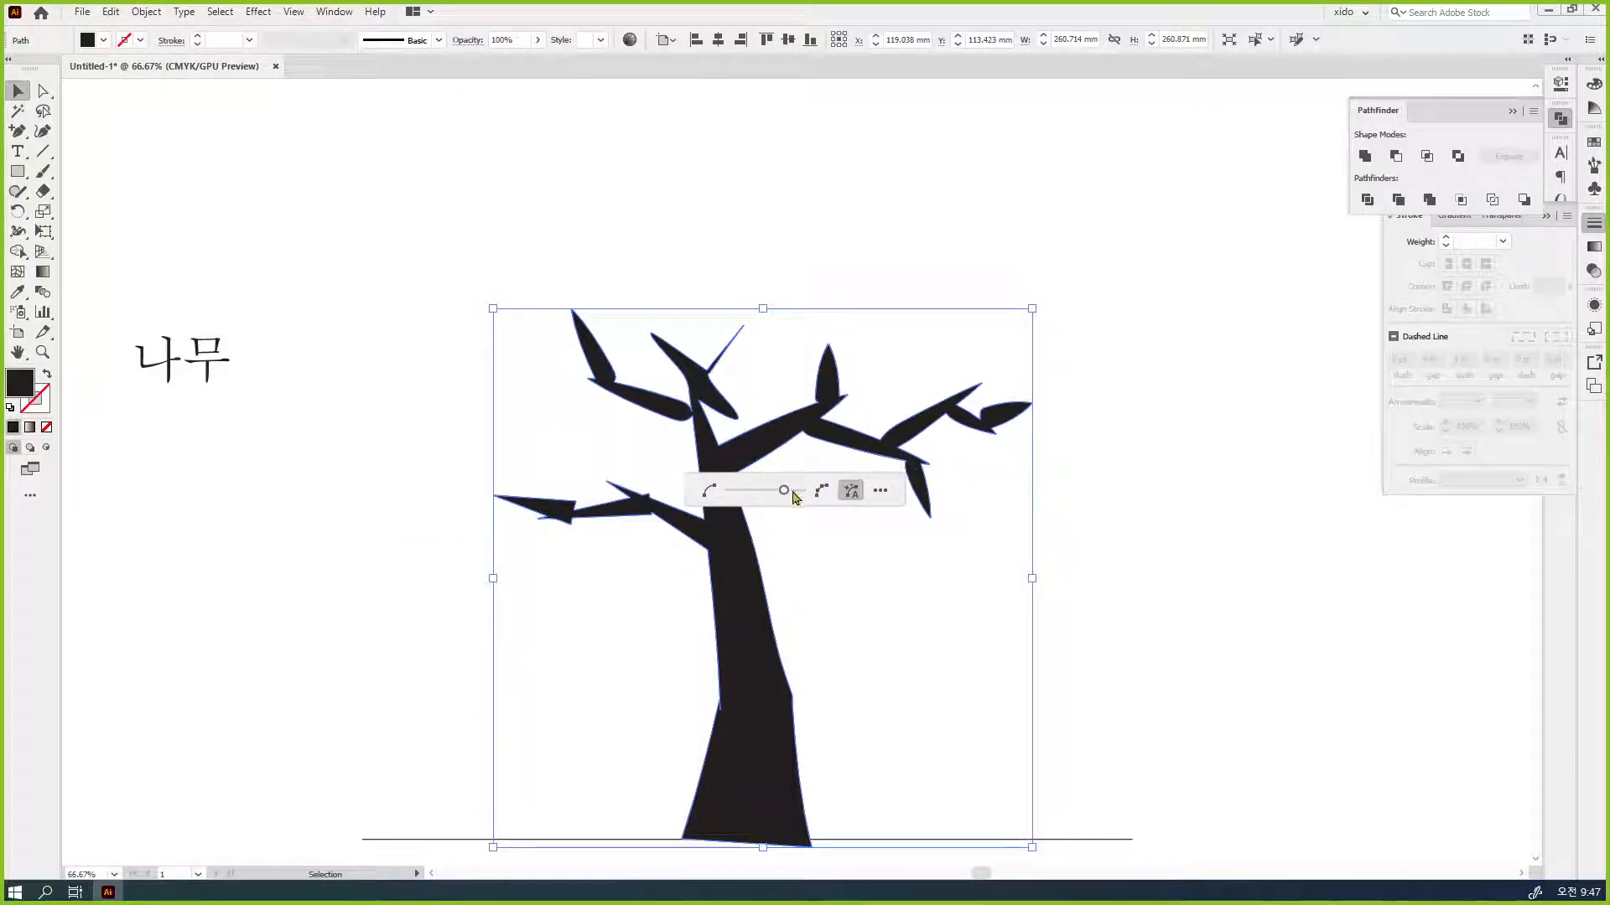
pyautogui.press('a')
pyautogui.hotkey('ctrl', 'F12')
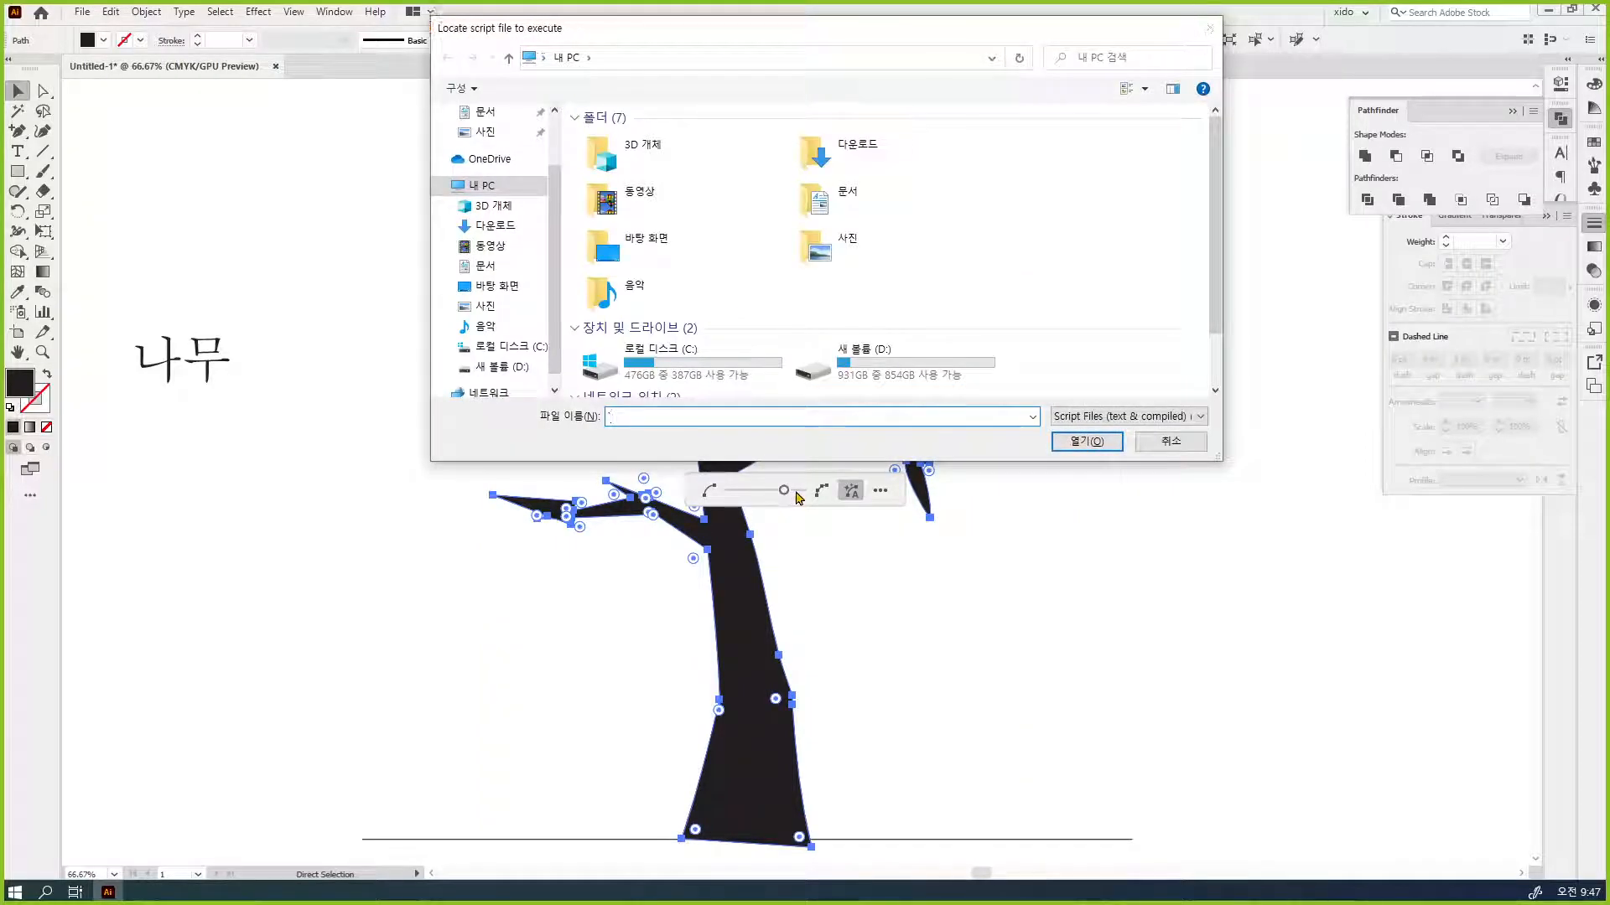
pyautogui.press('Escape')
pyautogui.press('v')
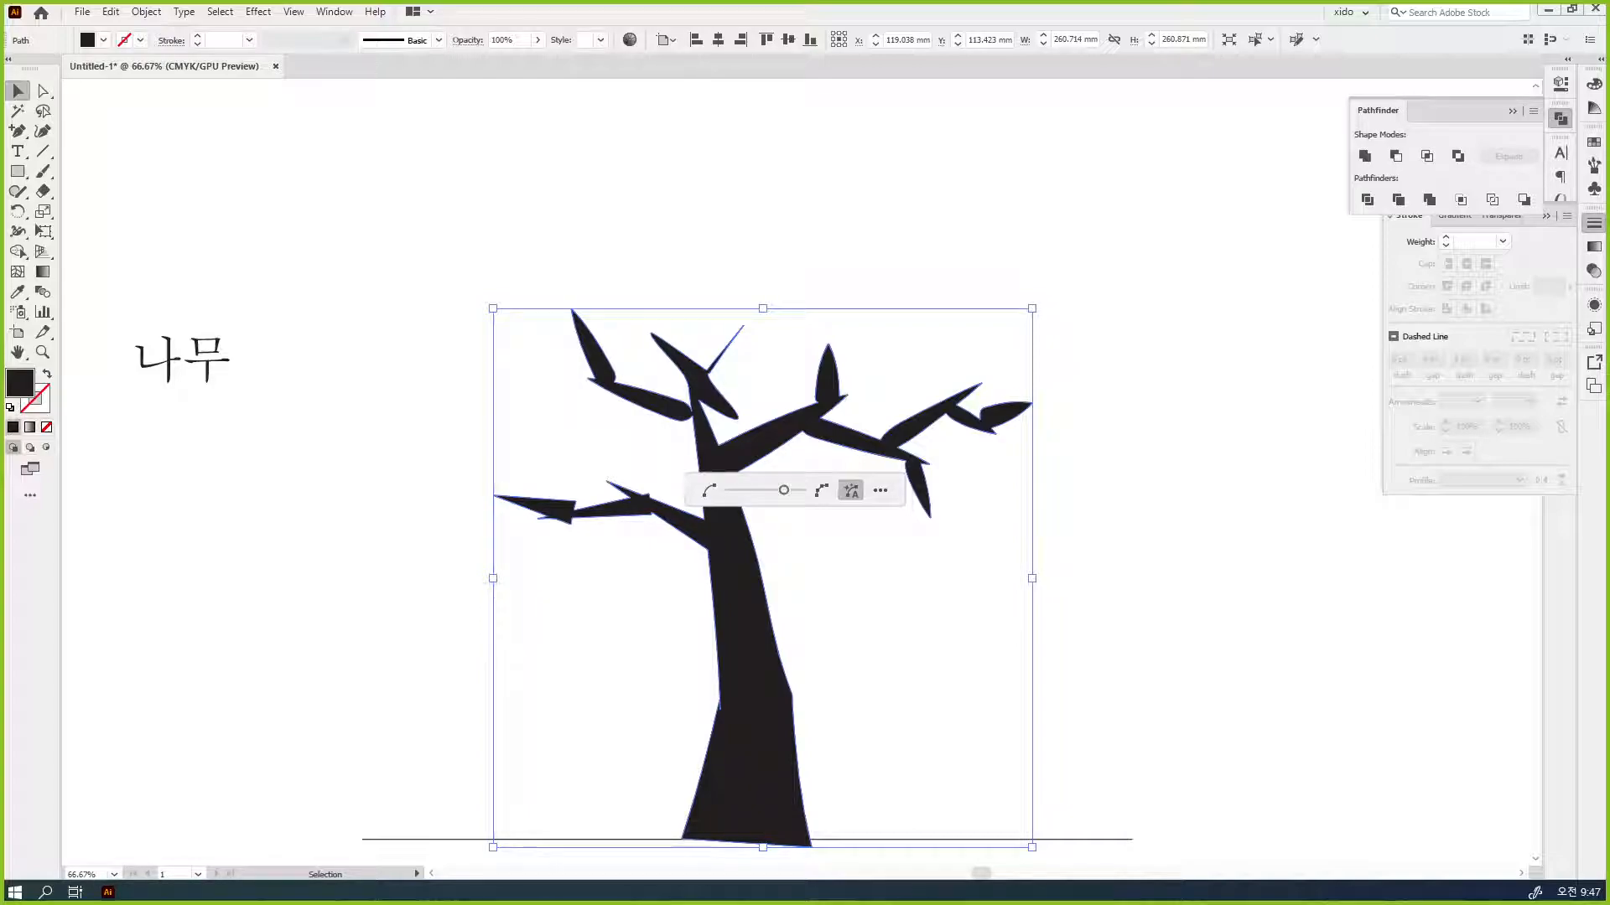
# - Try reducing the tree's anchor points to the minimum, and return to the automatic simplification
pyautogui.moveTo(790, 494)
pyautogui.mouseDown()
pyautogui.moveTo(746, 494)
pyautogui.moveTo(802, 495)
pyautogui.moveTo(764, 494)
pyautogui.mouseUp()
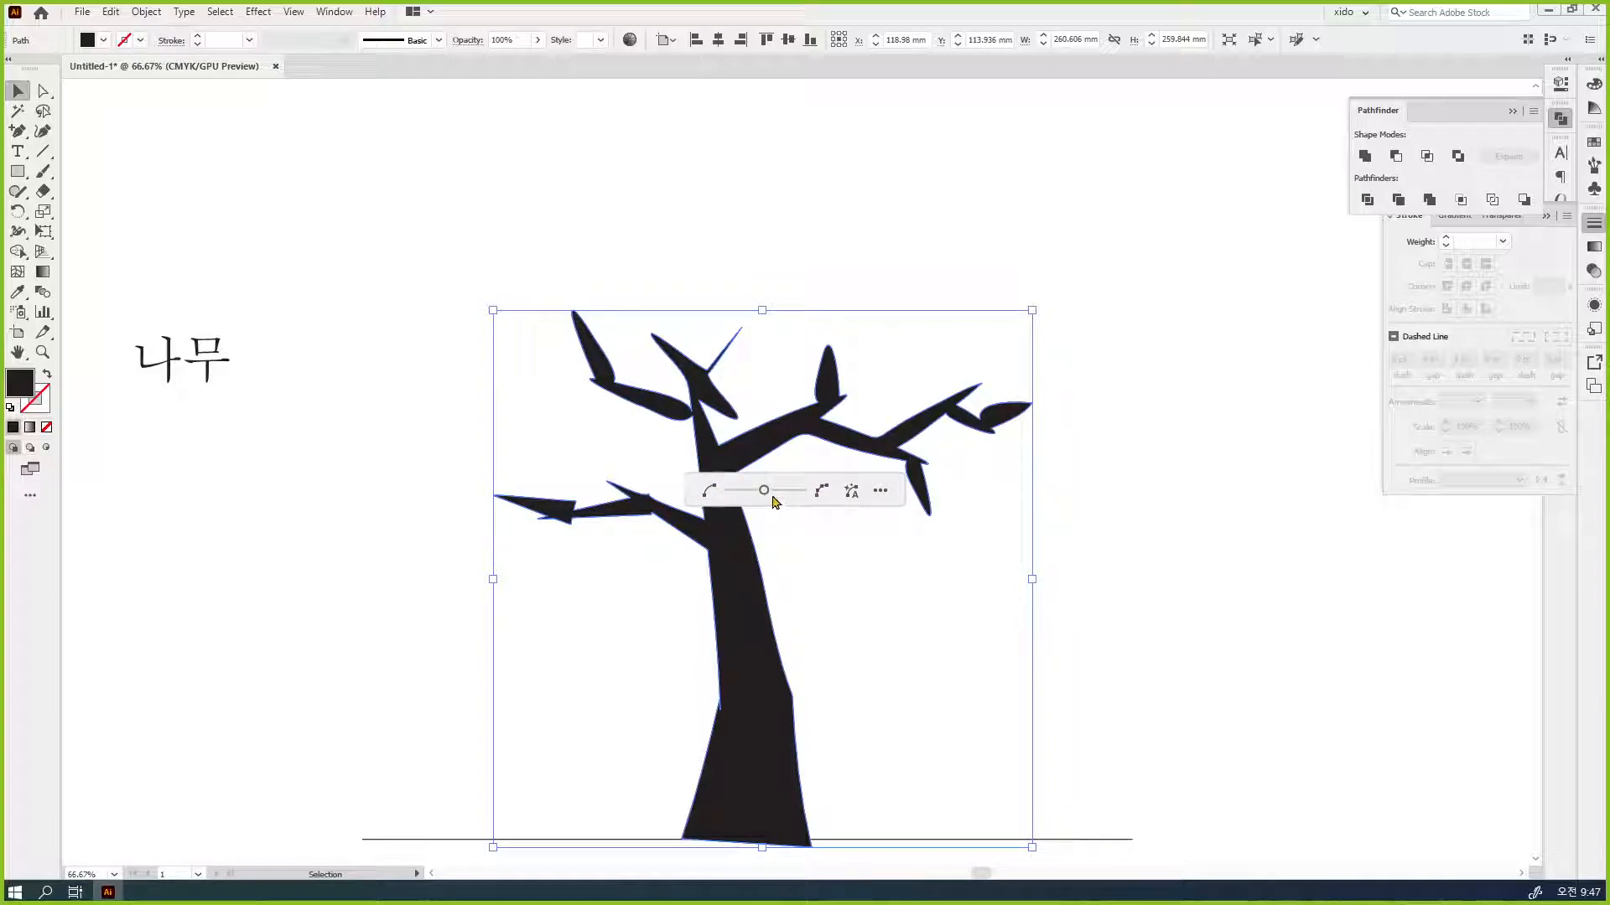
pyautogui.moveTo(763, 497); pyautogui.dragTo(726, 492)
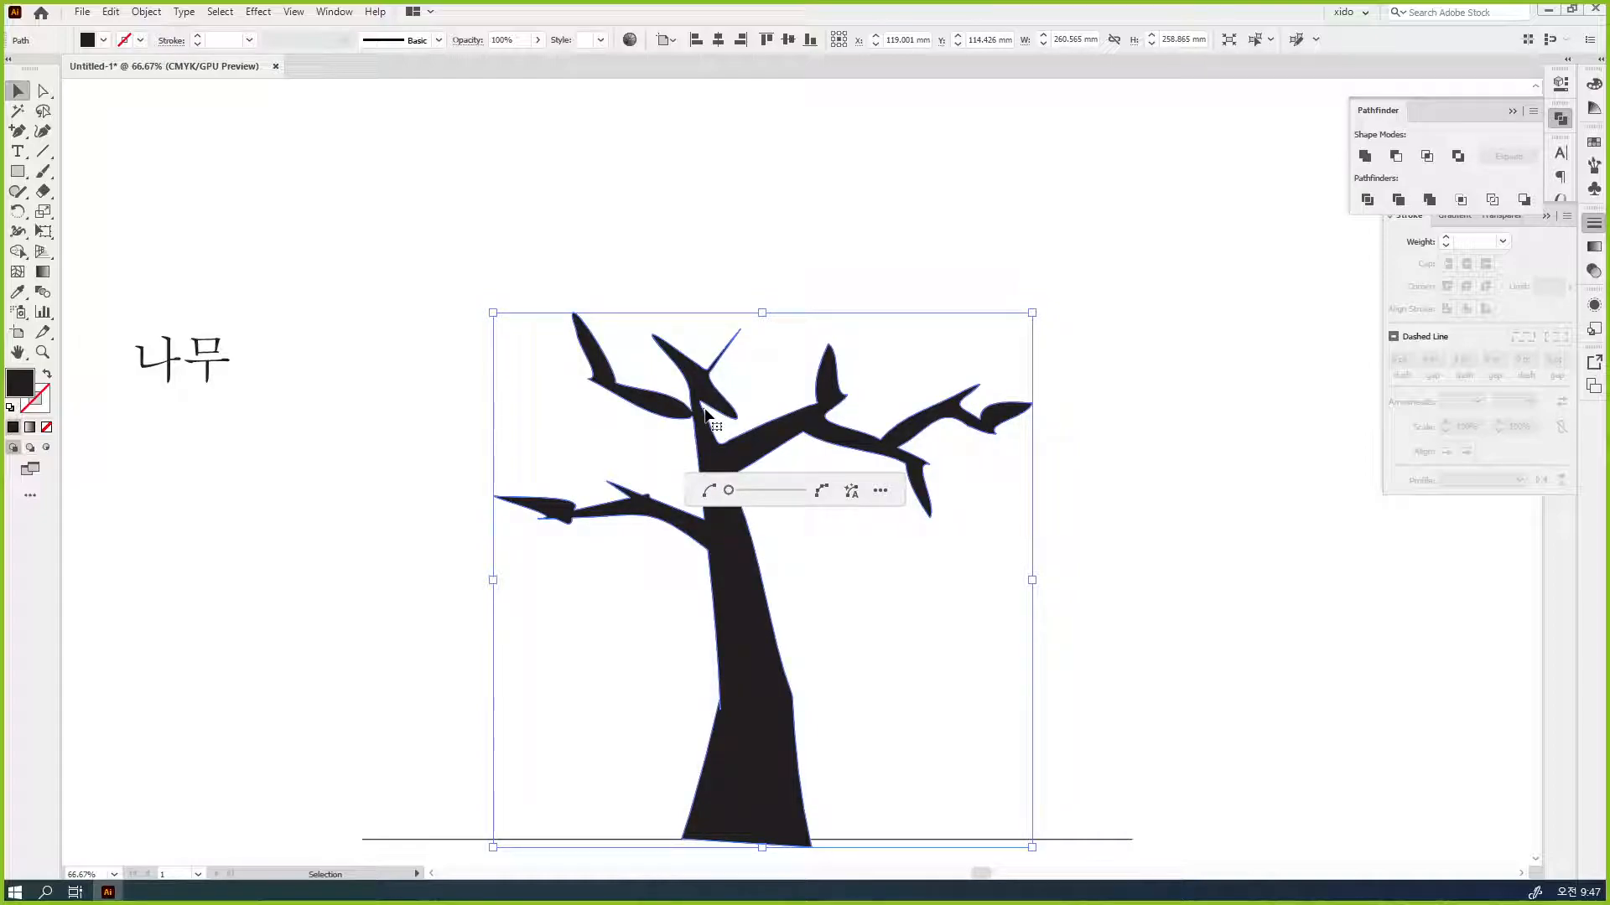
pyautogui.click(852, 493)
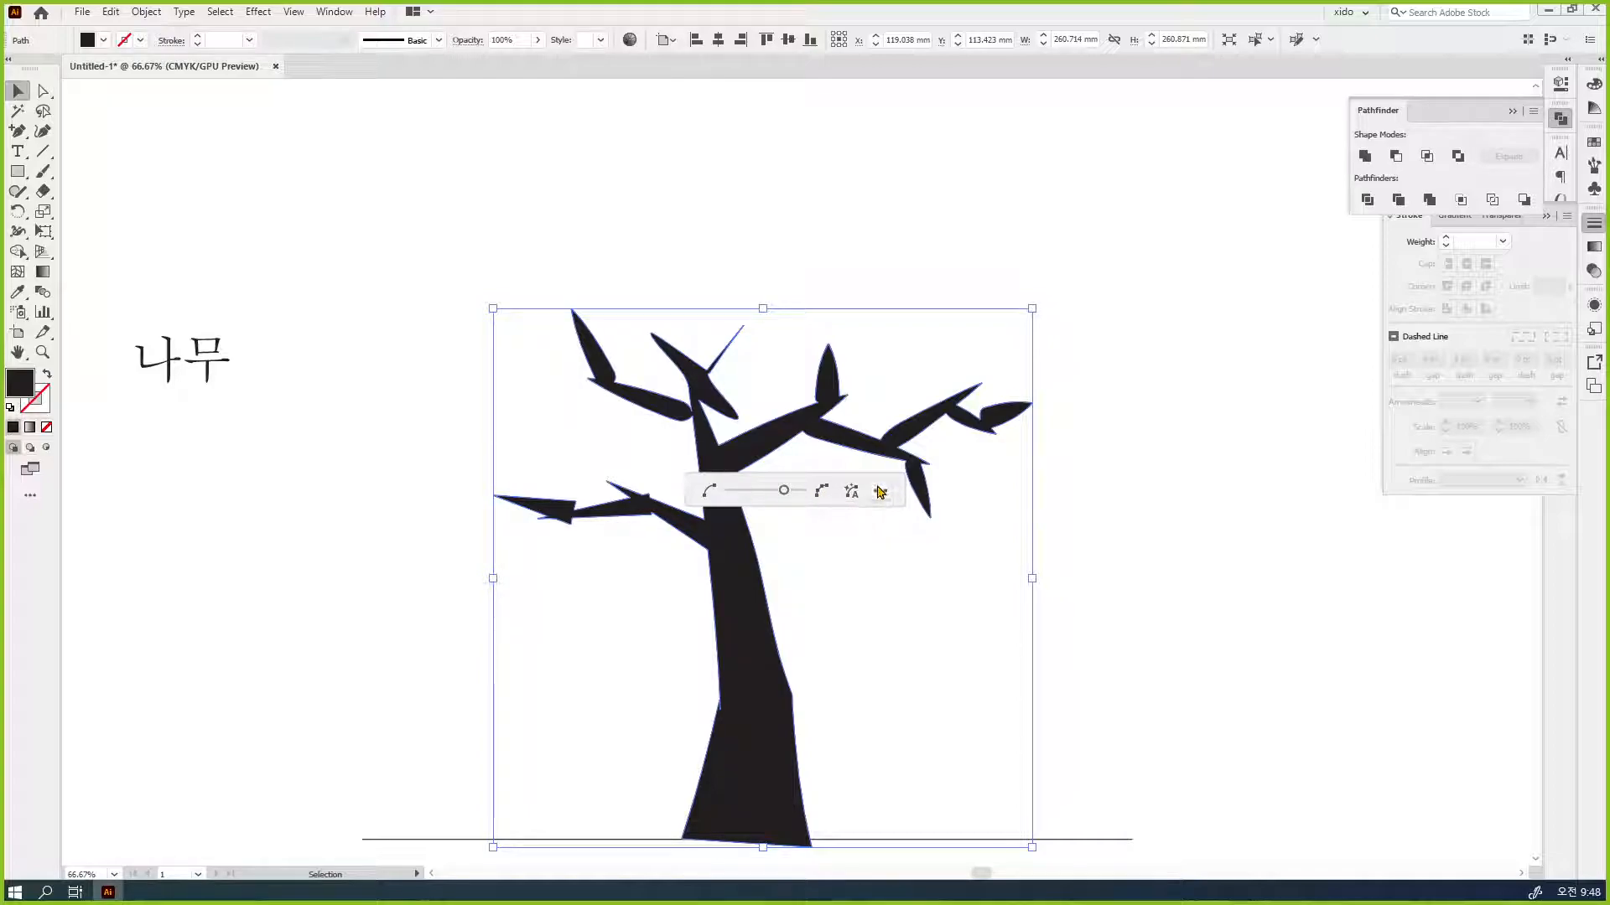
# - Open the detailed Simplify settings and switch Convert to Straight Lines and Show Original Path on and off again
pyautogui.click(881, 496)
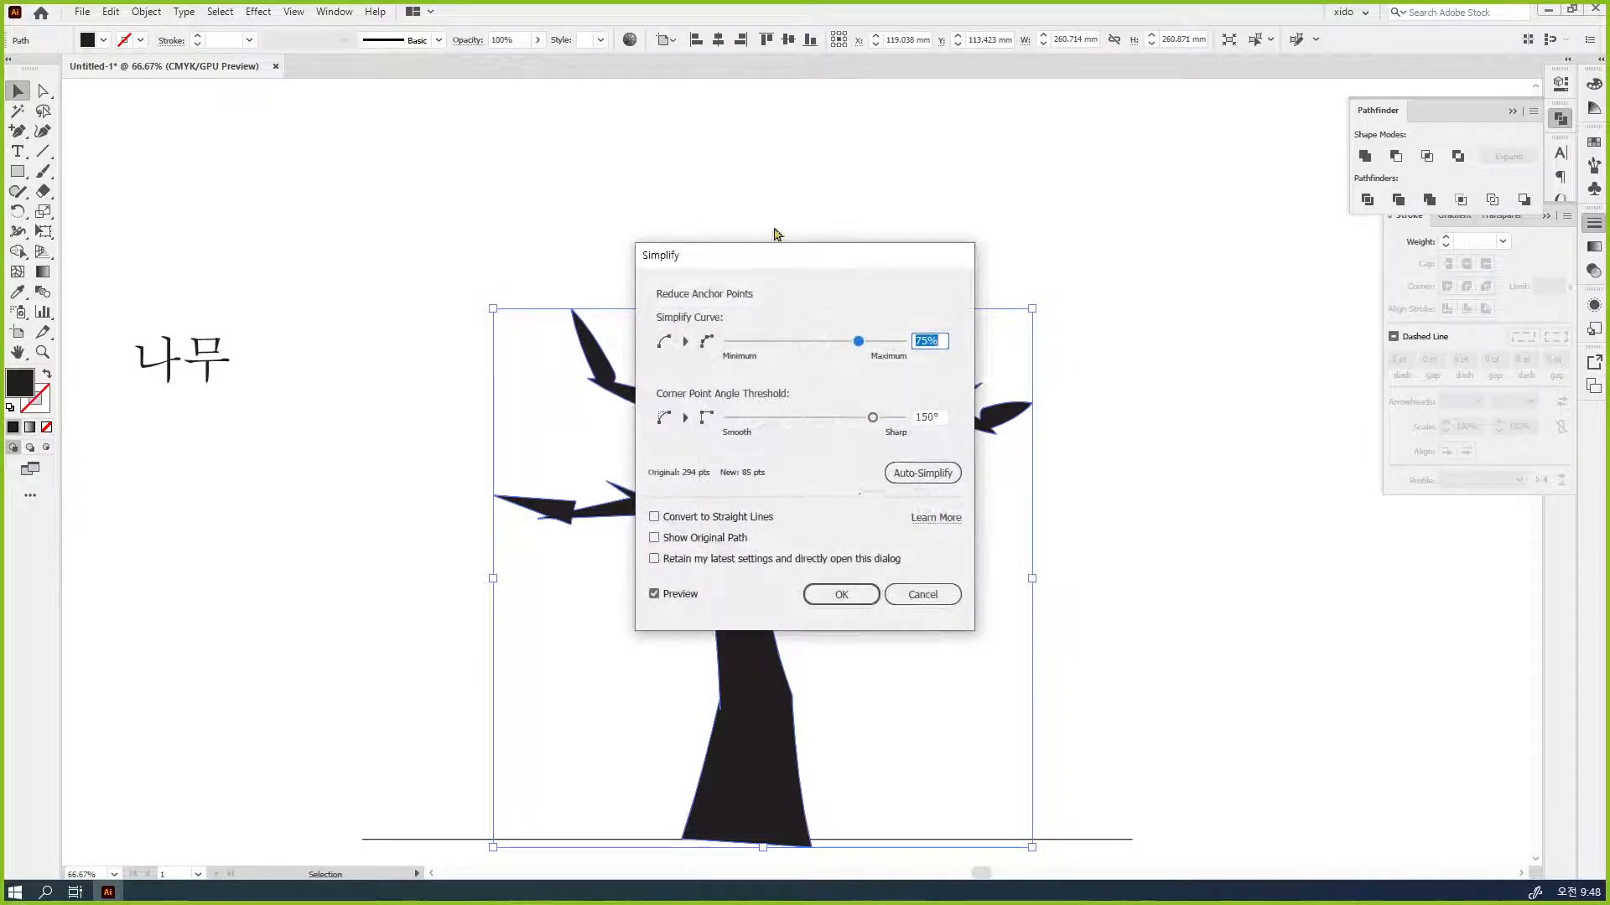
pyautogui.moveTo(845, 252); pyautogui.dragTo(459, 273)
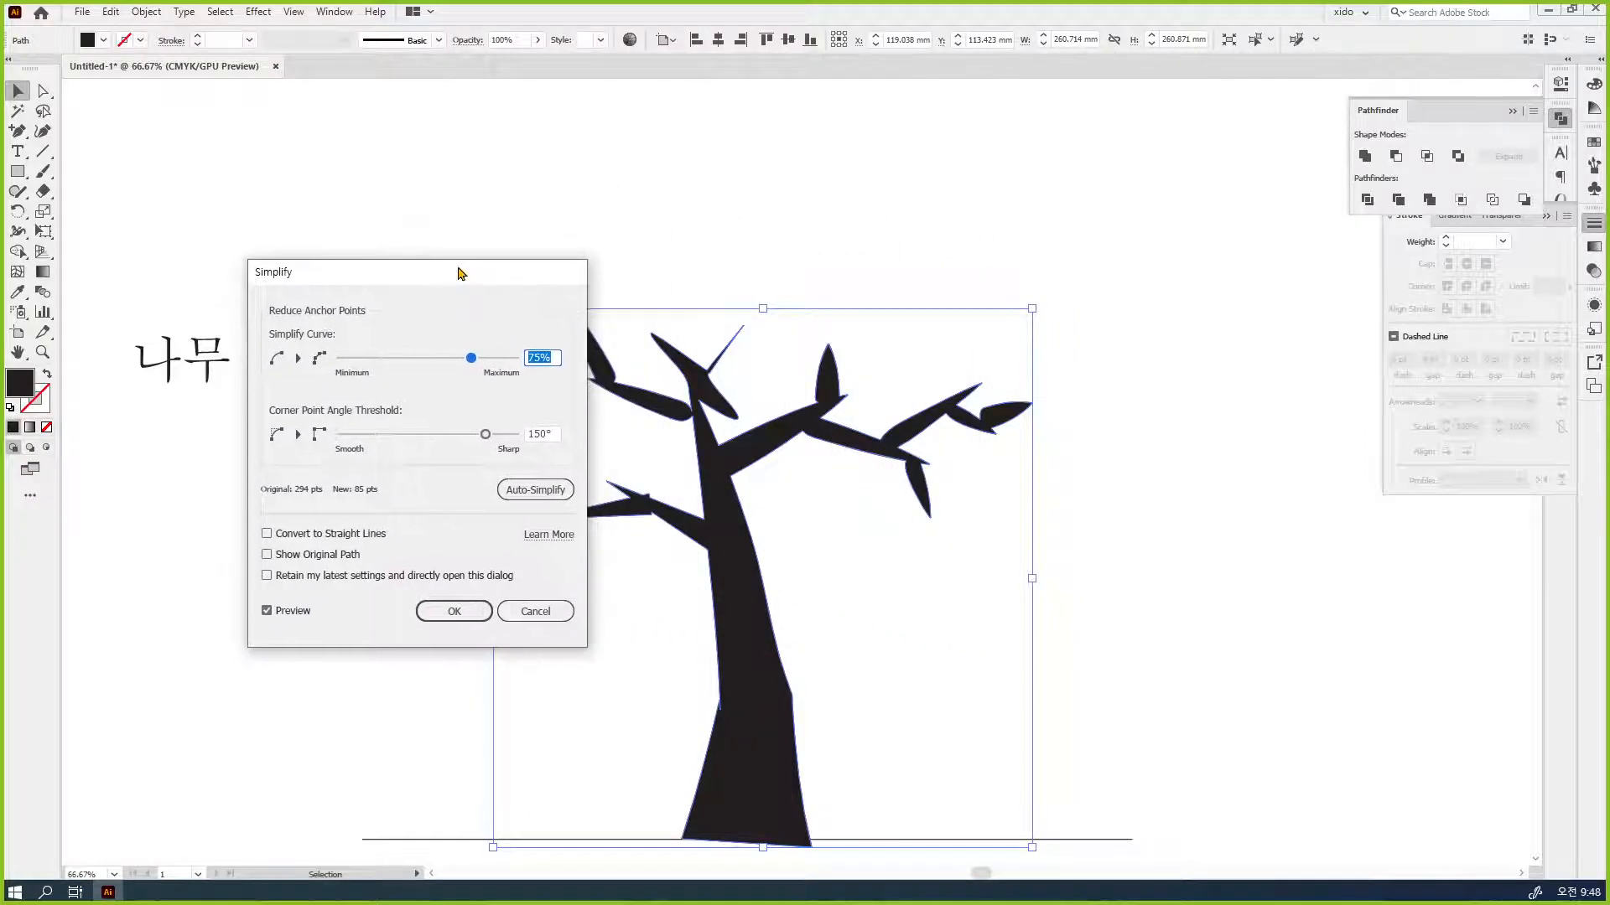
pyautogui.click(340, 535)
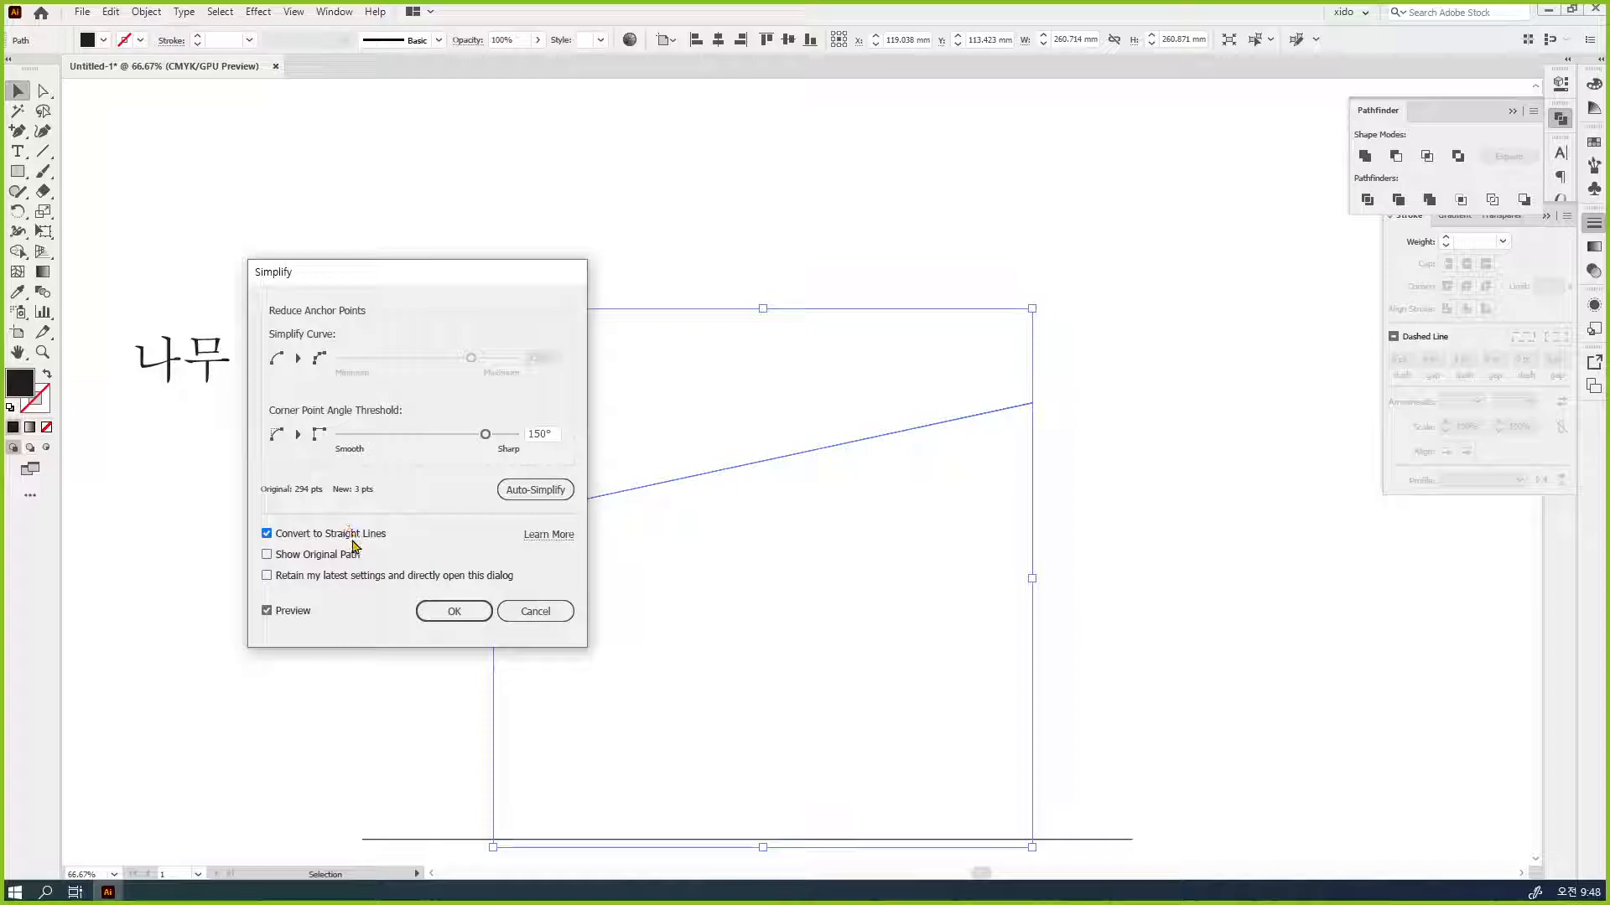
pyautogui.click(353, 539)
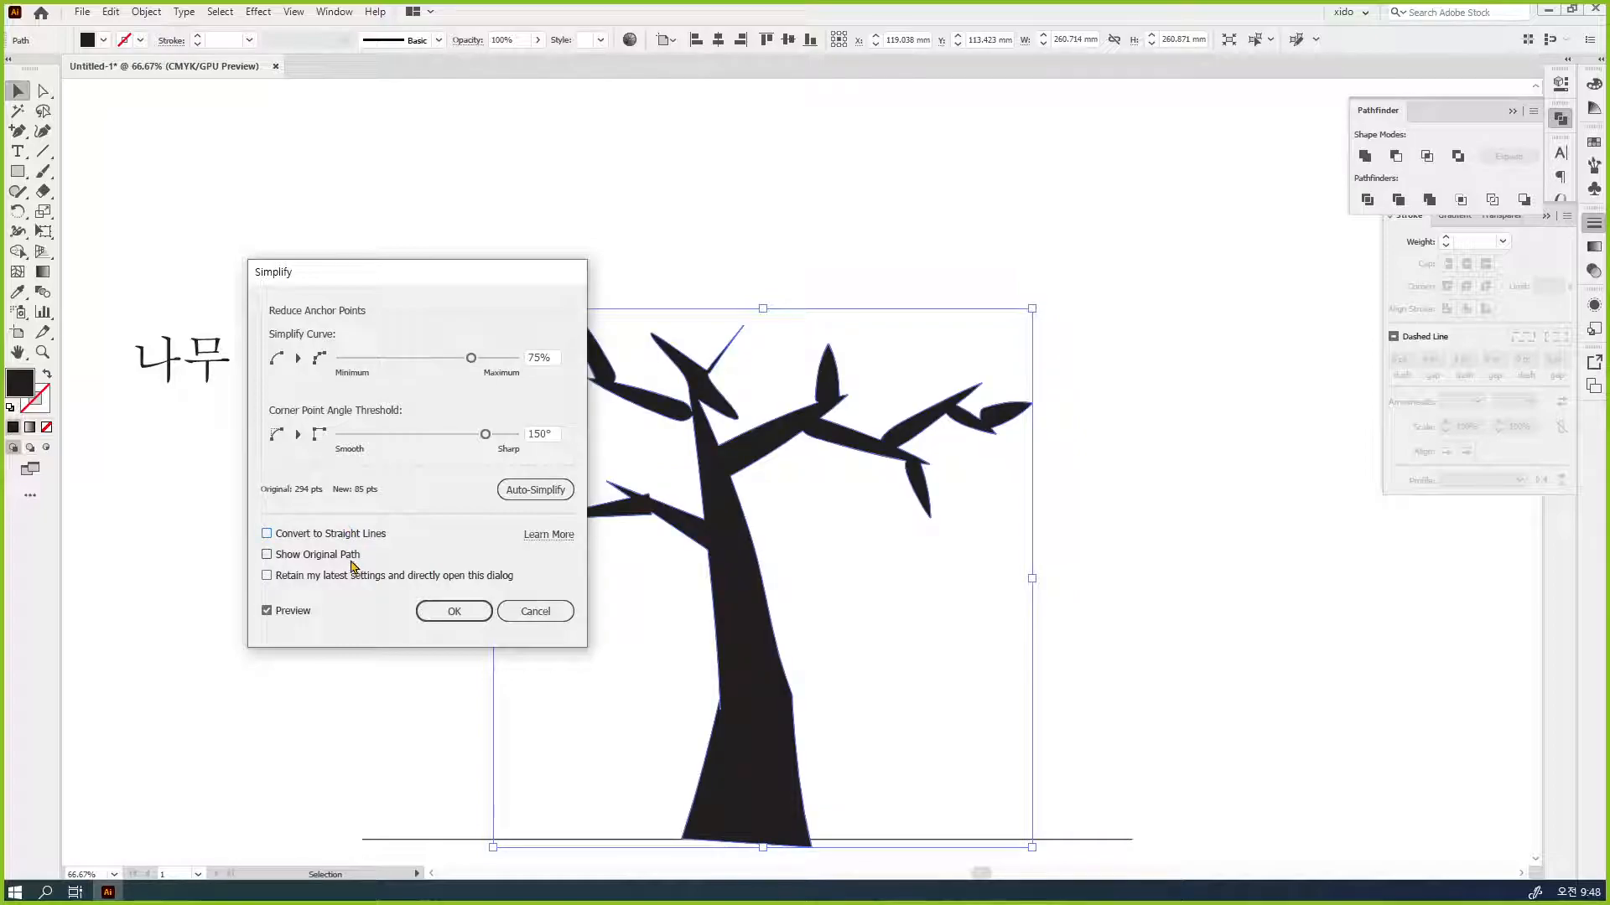
pyautogui.click(352, 559)
pyautogui.click(330, 560)
pyautogui.moveTo(421, 282); pyautogui.dragTo(560, 150)
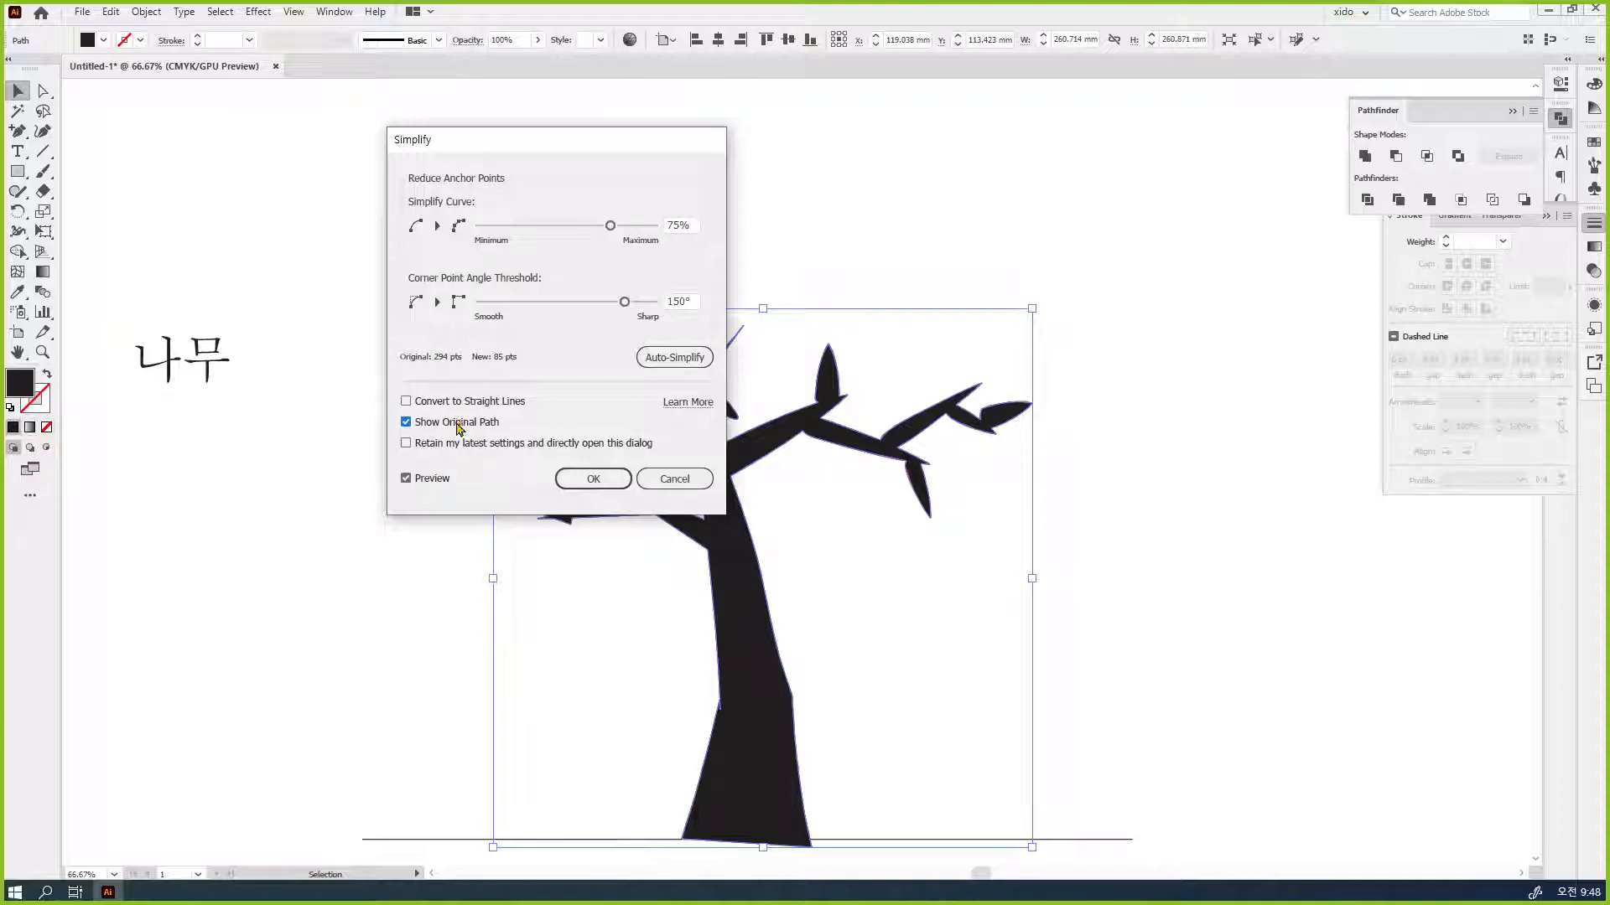
pyautogui.click(459, 424)
# - Try Simplify Curve at 34%, 18% and 0% with a 0° Corner Point Angle Threshold, and reset the values with Auto-Simplify
pyautogui.click(610, 227)
pyautogui.moveTo(610, 228); pyautogui.dragTo(540, 235)
pyautogui.moveTo(565, 152); pyautogui.dragTo(453, 248)
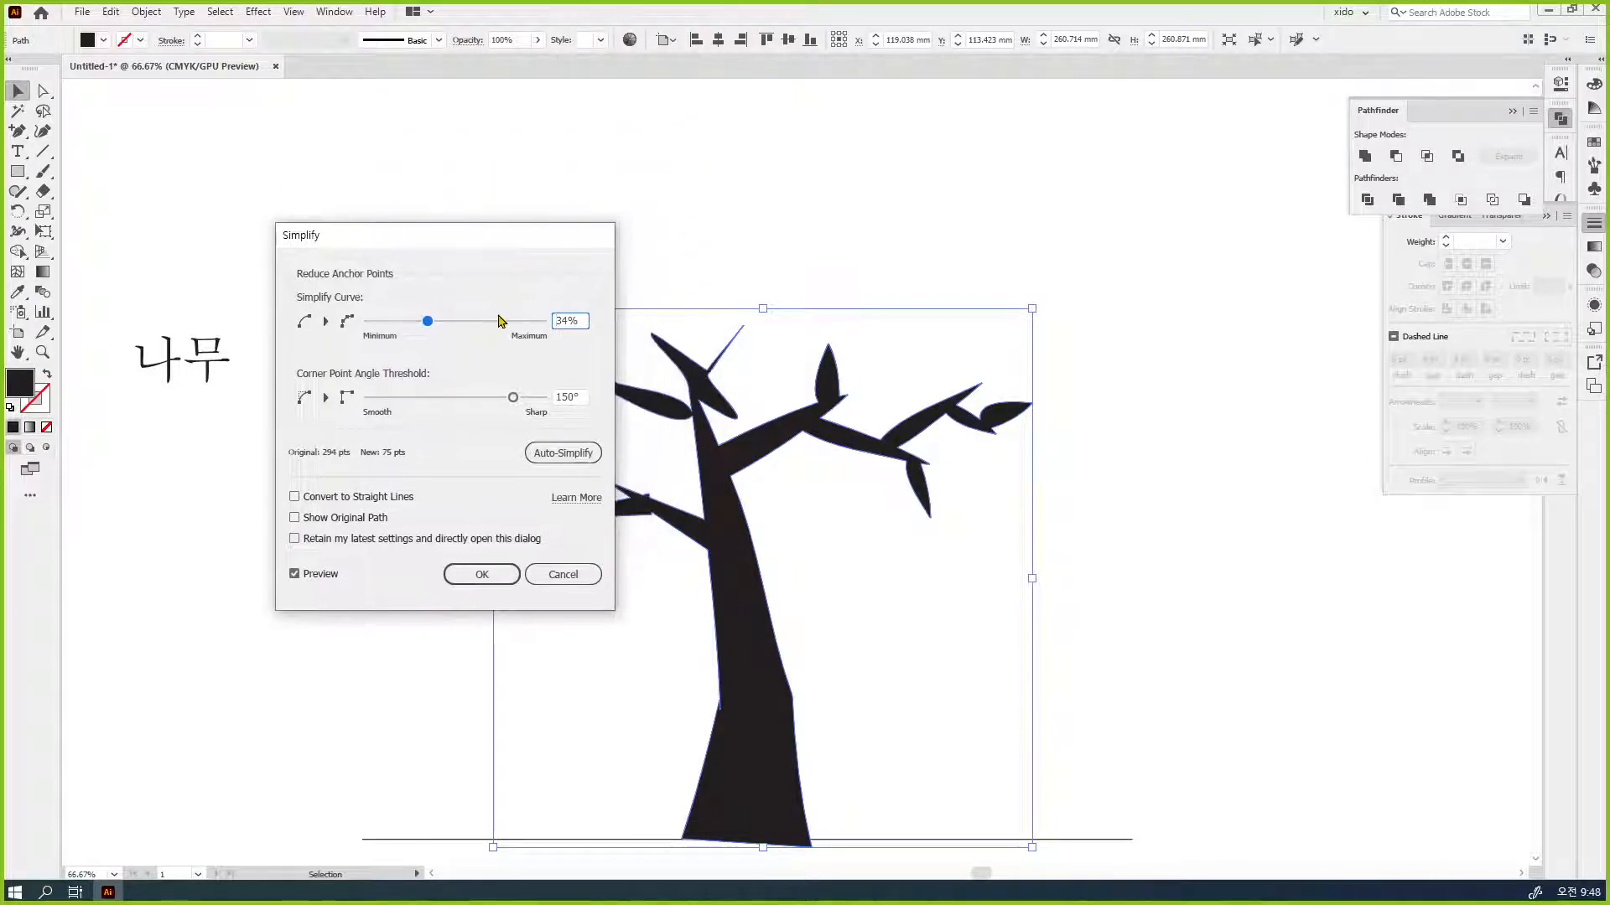
pyautogui.moveTo(453, 331); pyautogui.dragTo(399, 334)
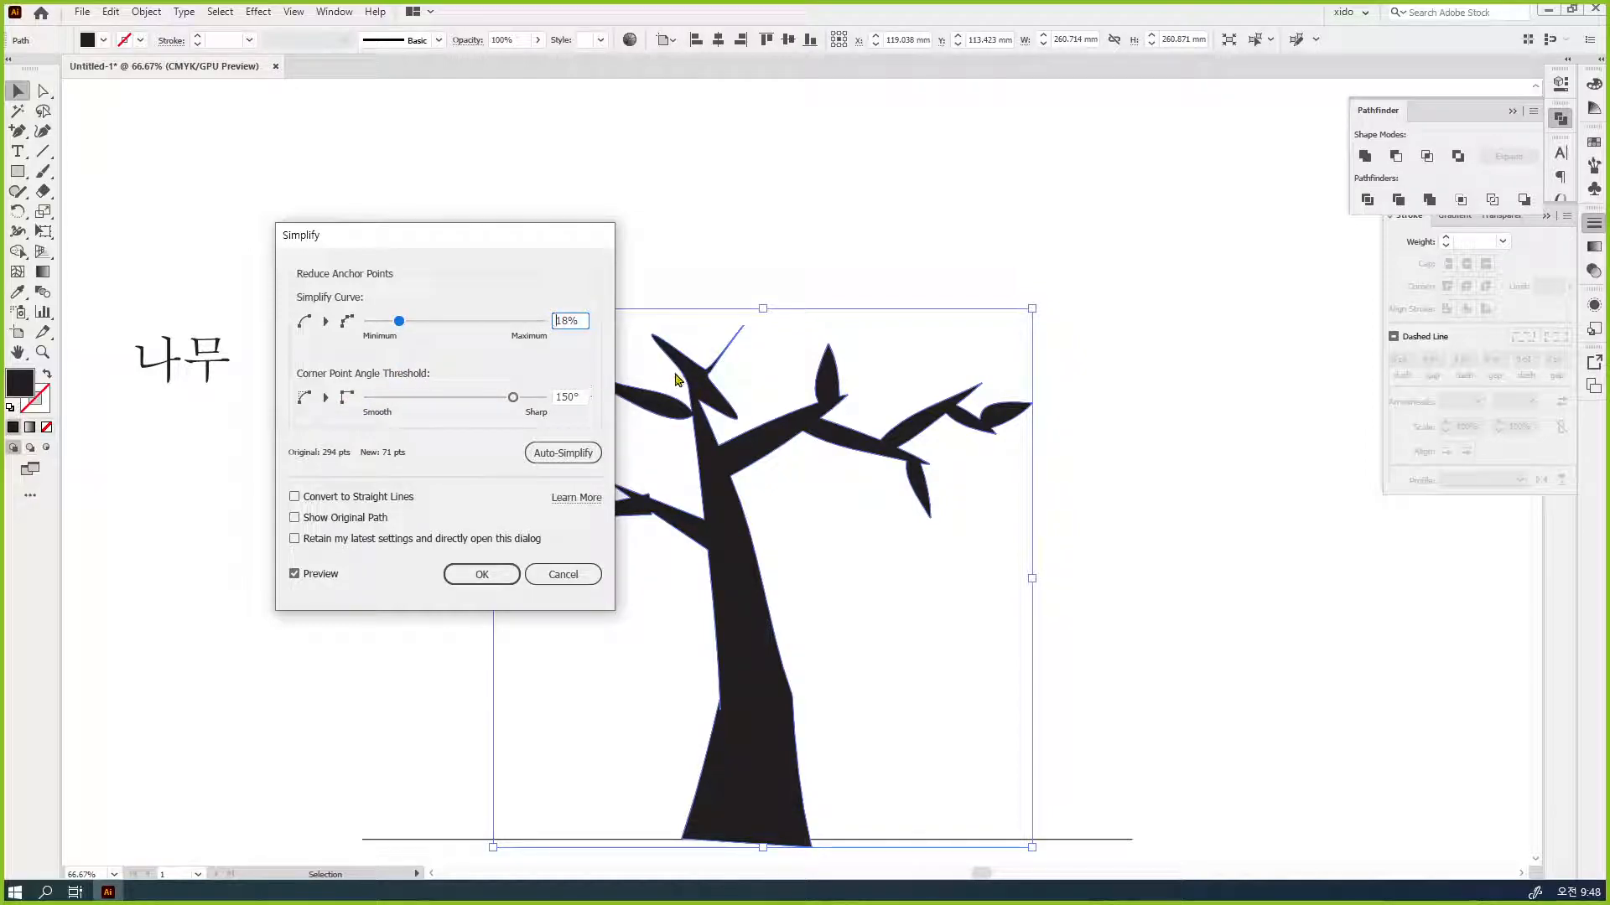
pyautogui.moveTo(513, 399); pyautogui.dragTo(369, 406)
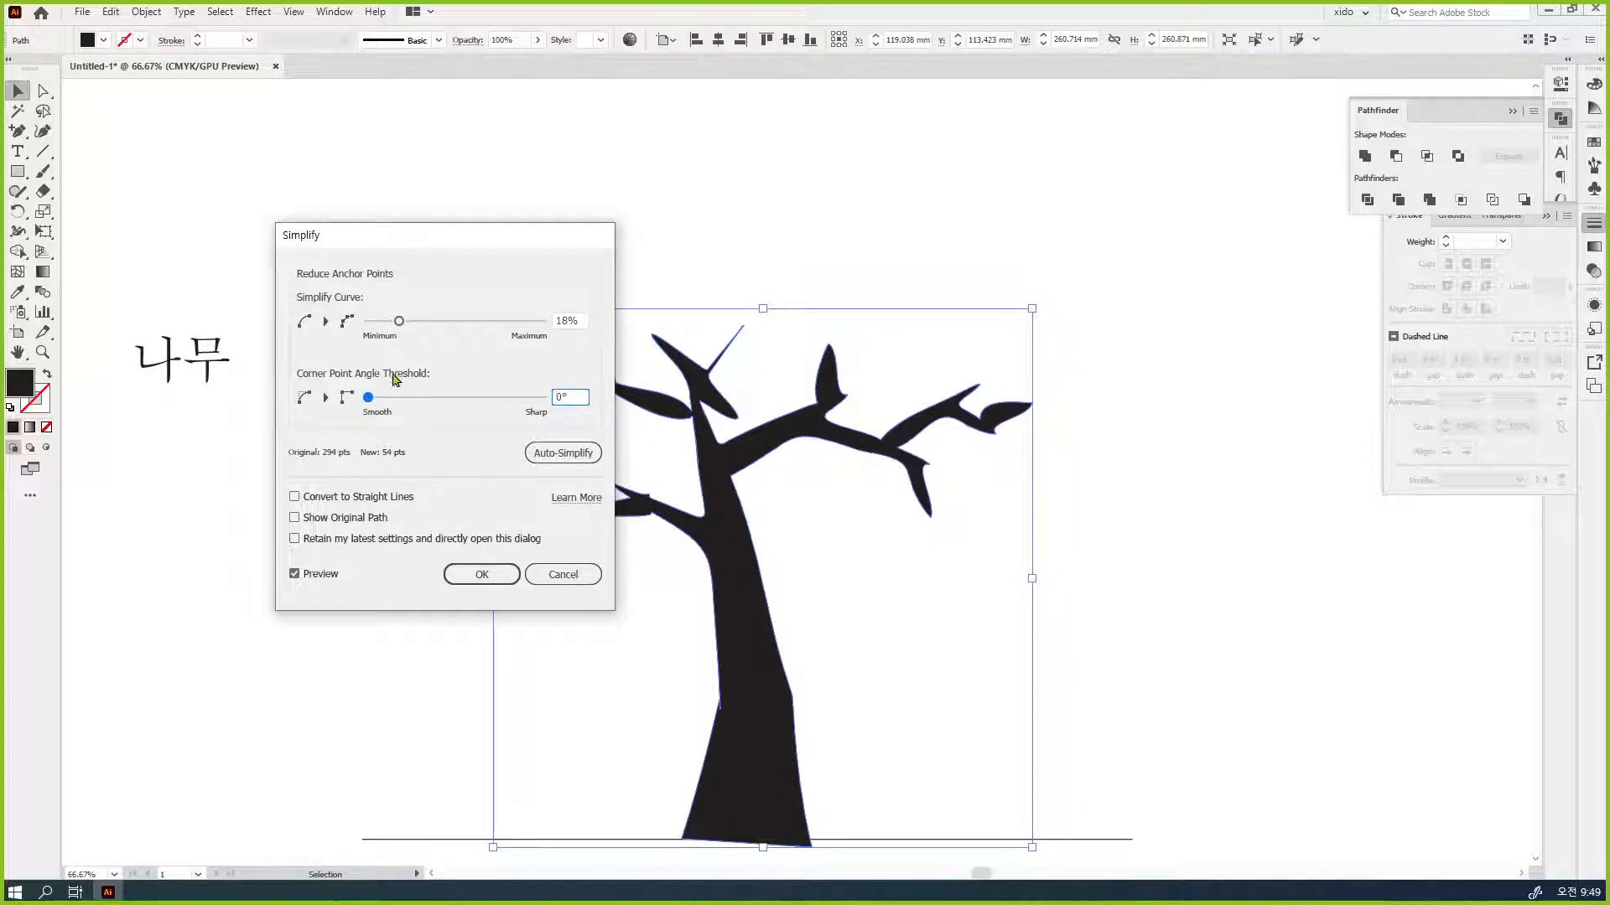
pyautogui.moveTo(398, 321); pyautogui.dragTo(352, 340)
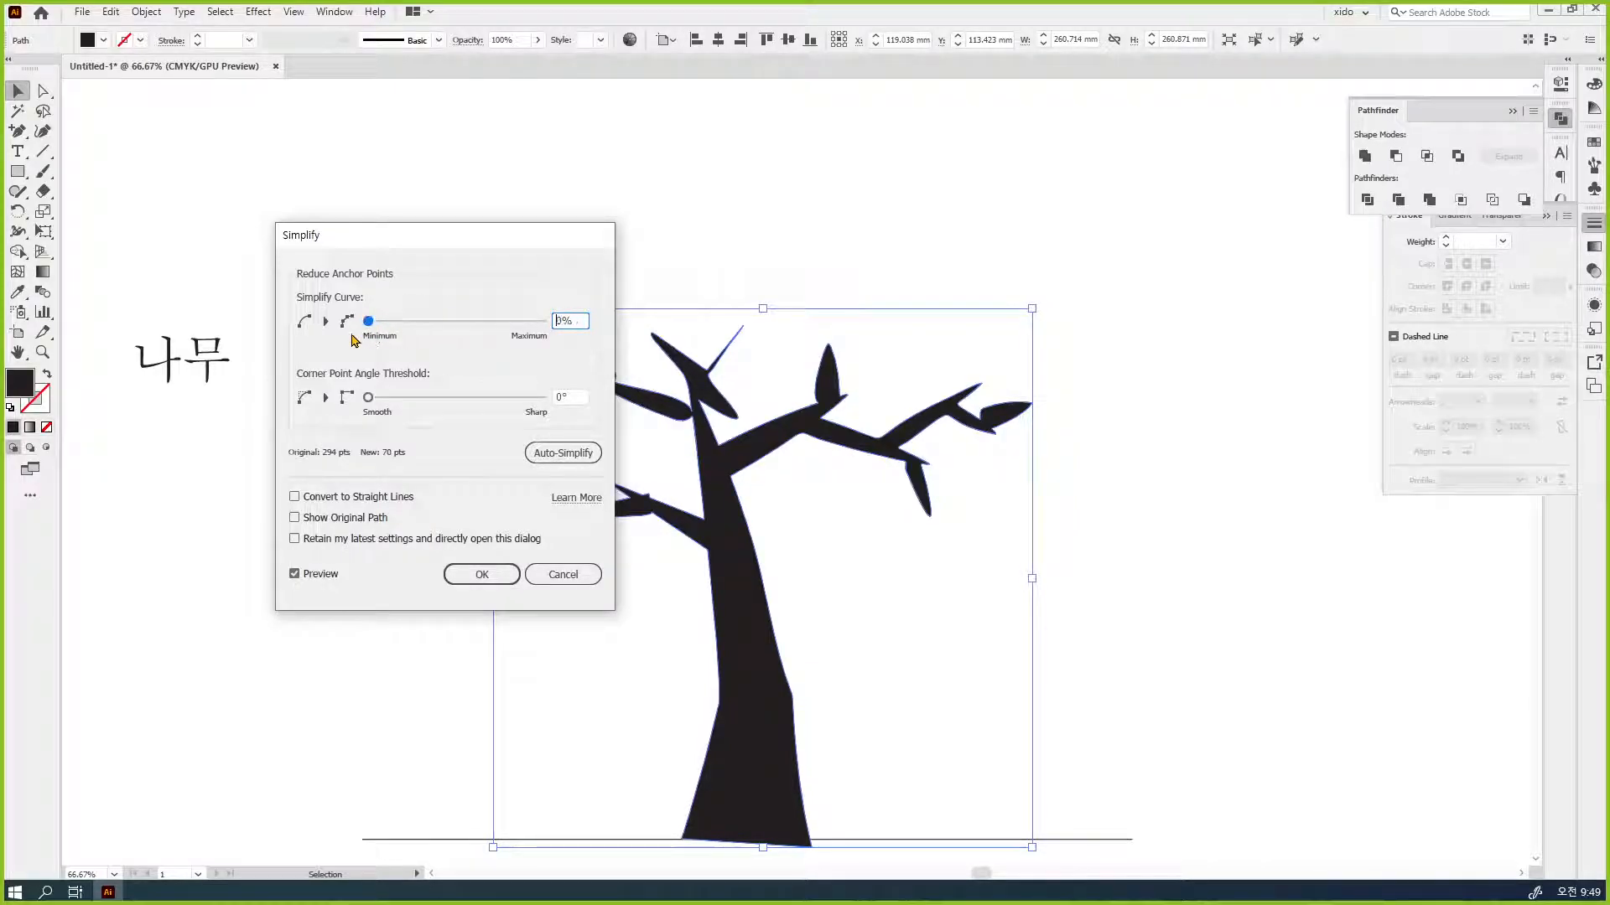
pyautogui.click(579, 459)
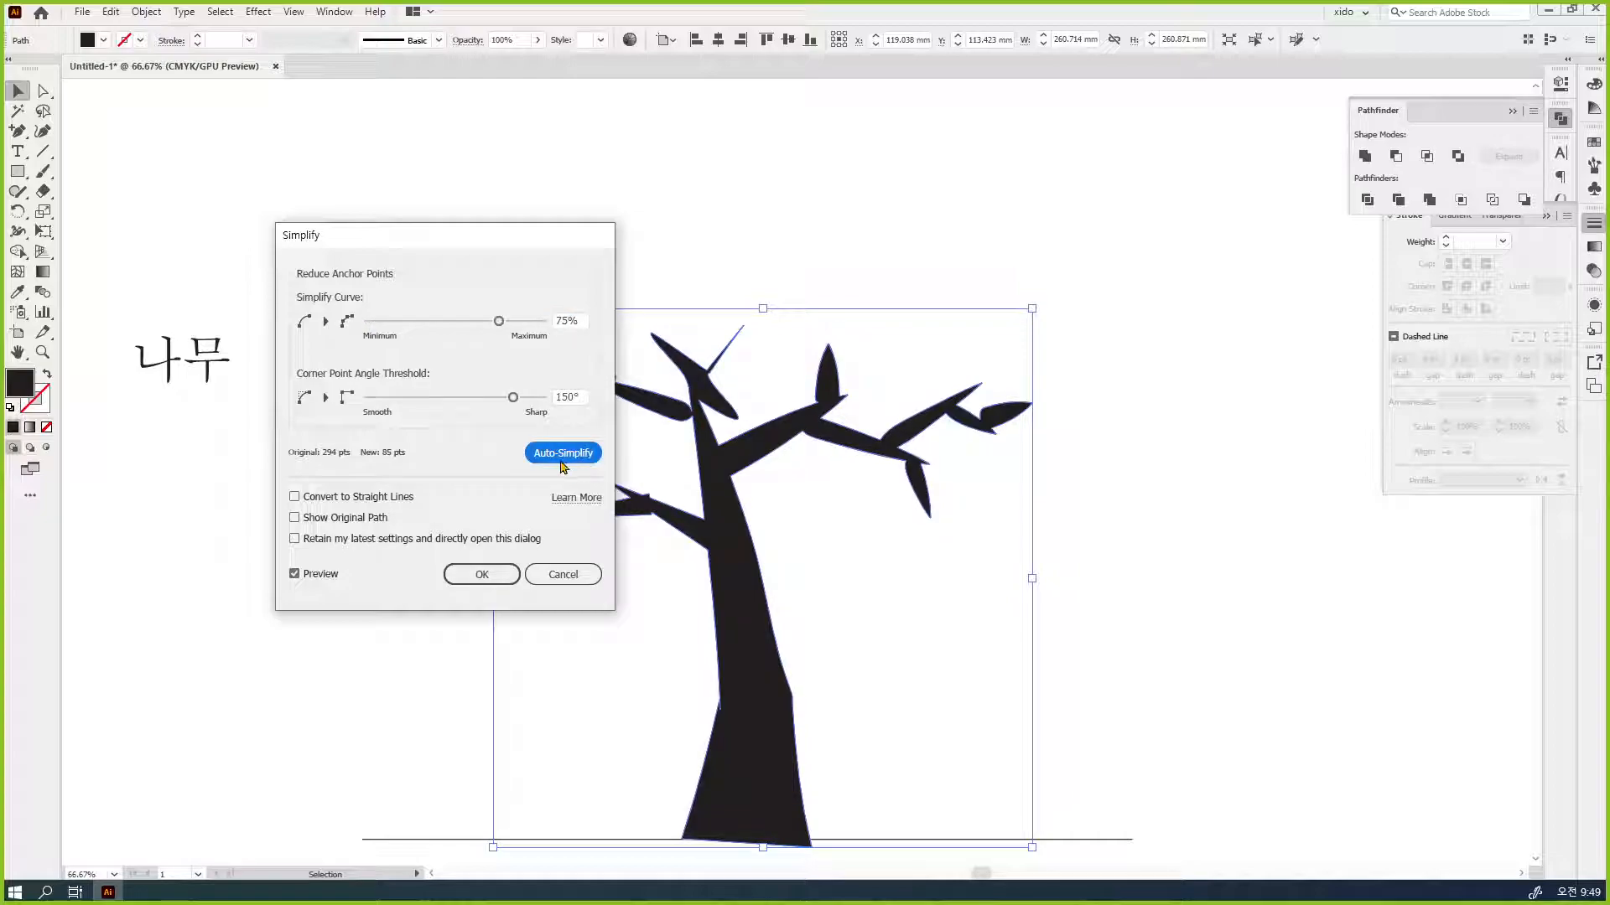
# - Simplify the tree path with Simplify Curve at 0% and Corner Point Angle Threshold at 0°
pyautogui.moveTo(498, 321); pyautogui.dragTo(350, 327)
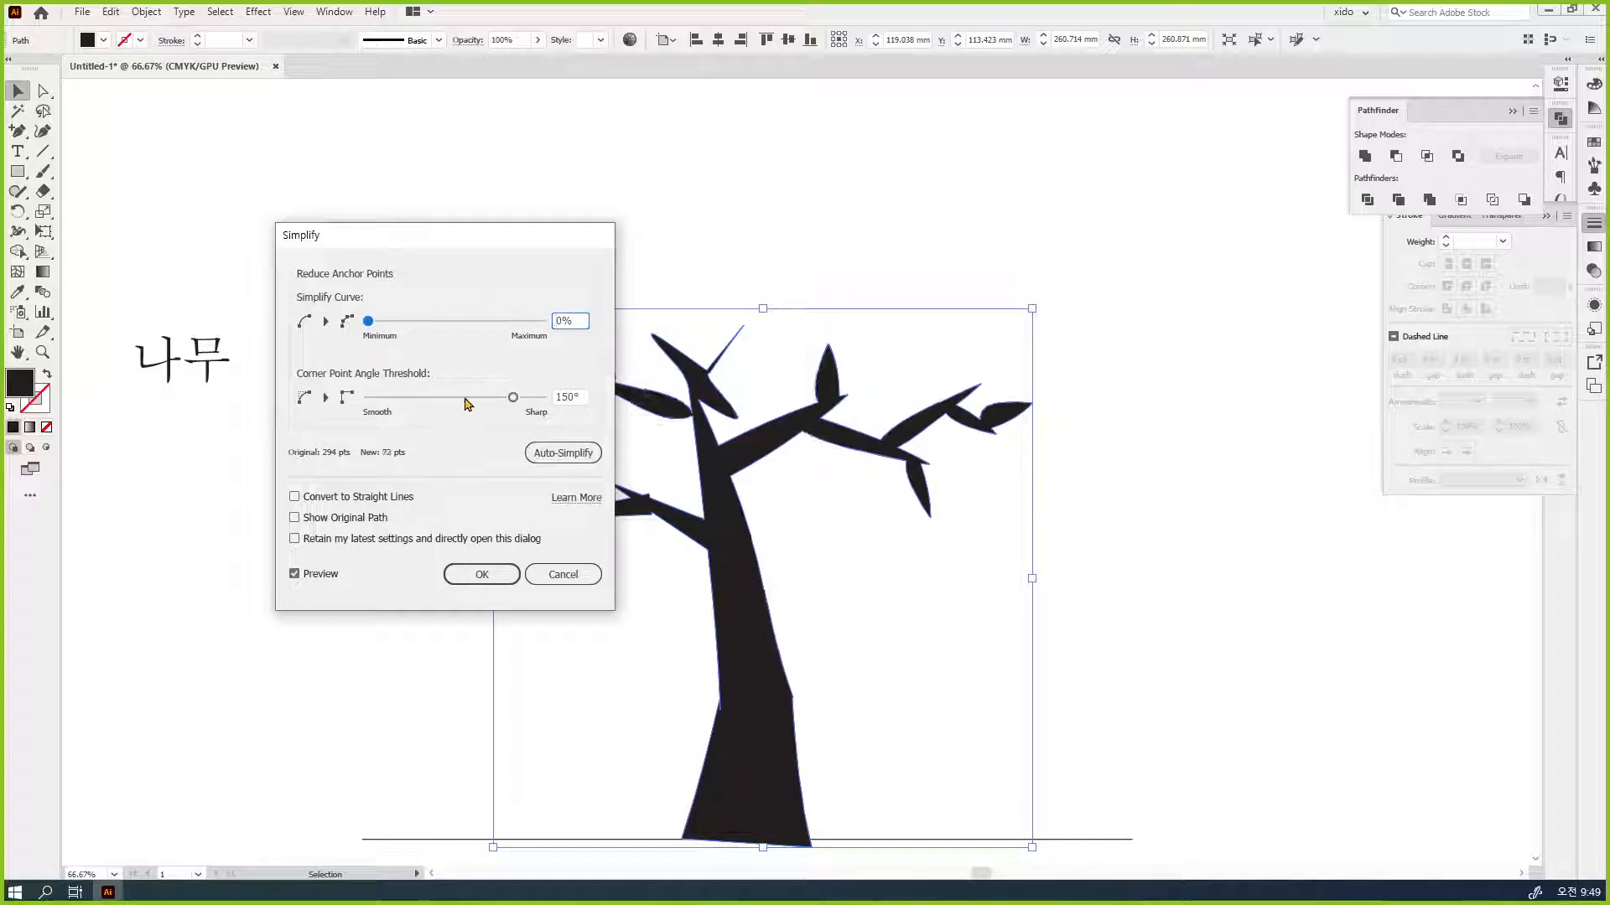
pyautogui.moveTo(512, 399); pyautogui.dragTo(294, 418)
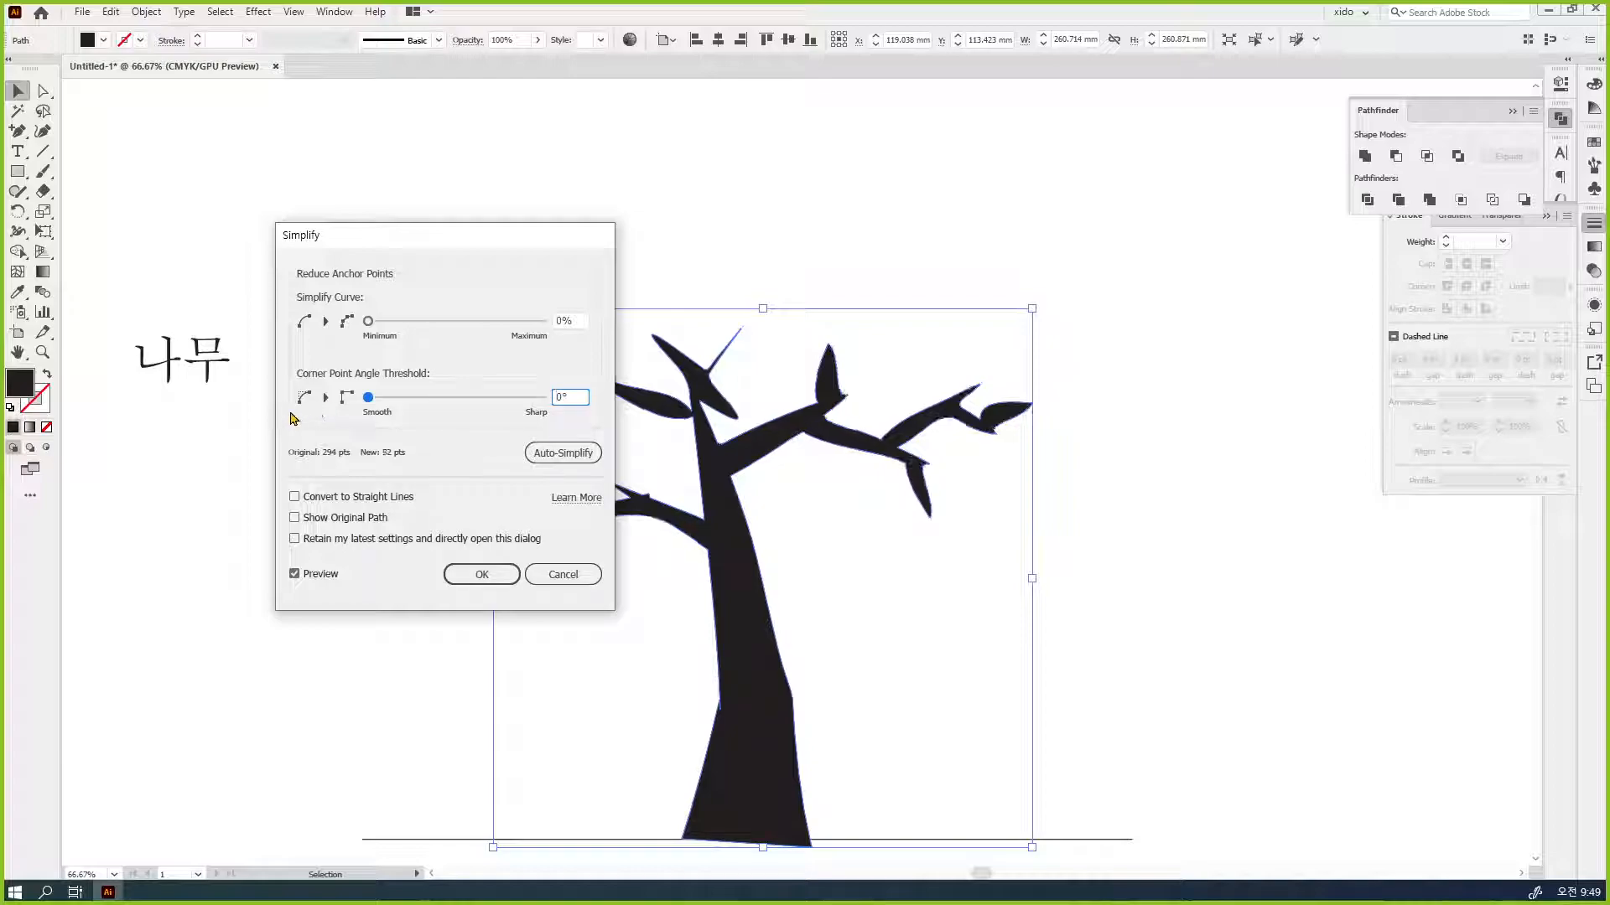
pyautogui.moveTo(451, 239); pyautogui.dragTo(336, 250)
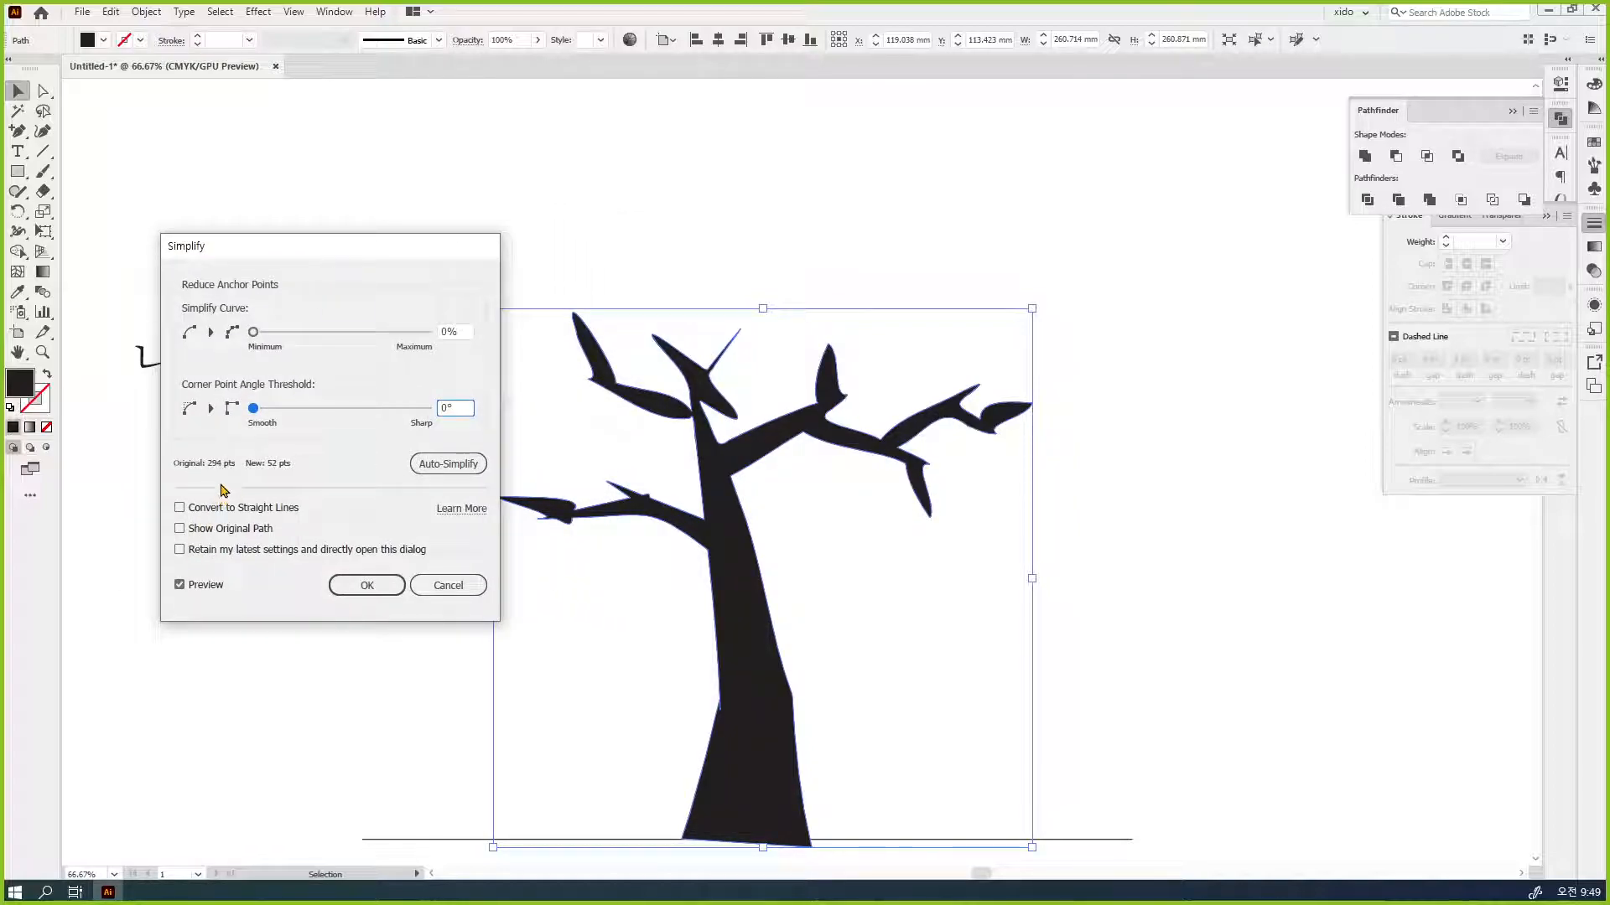
pyautogui.moveTo(204, 474)
pyautogui.mouseDown()
pyautogui.moveTo(218, 453)
pyautogui.moveTo(230, 478)
pyautogui.mouseUp()
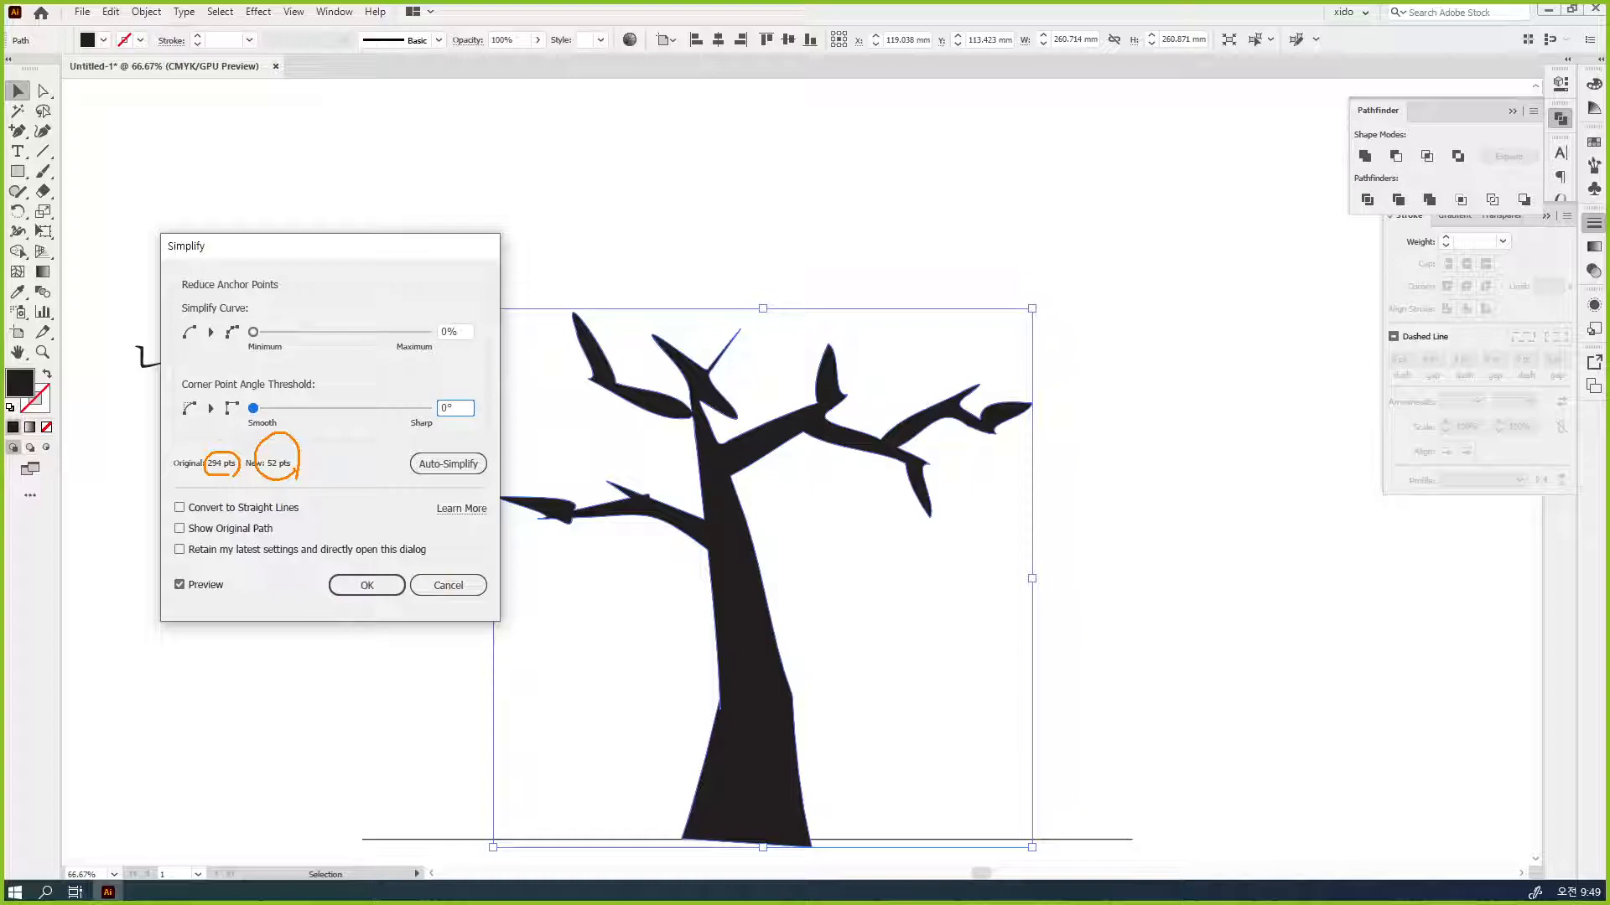
pyautogui.press('Escape')
pyautogui.click(367, 585)
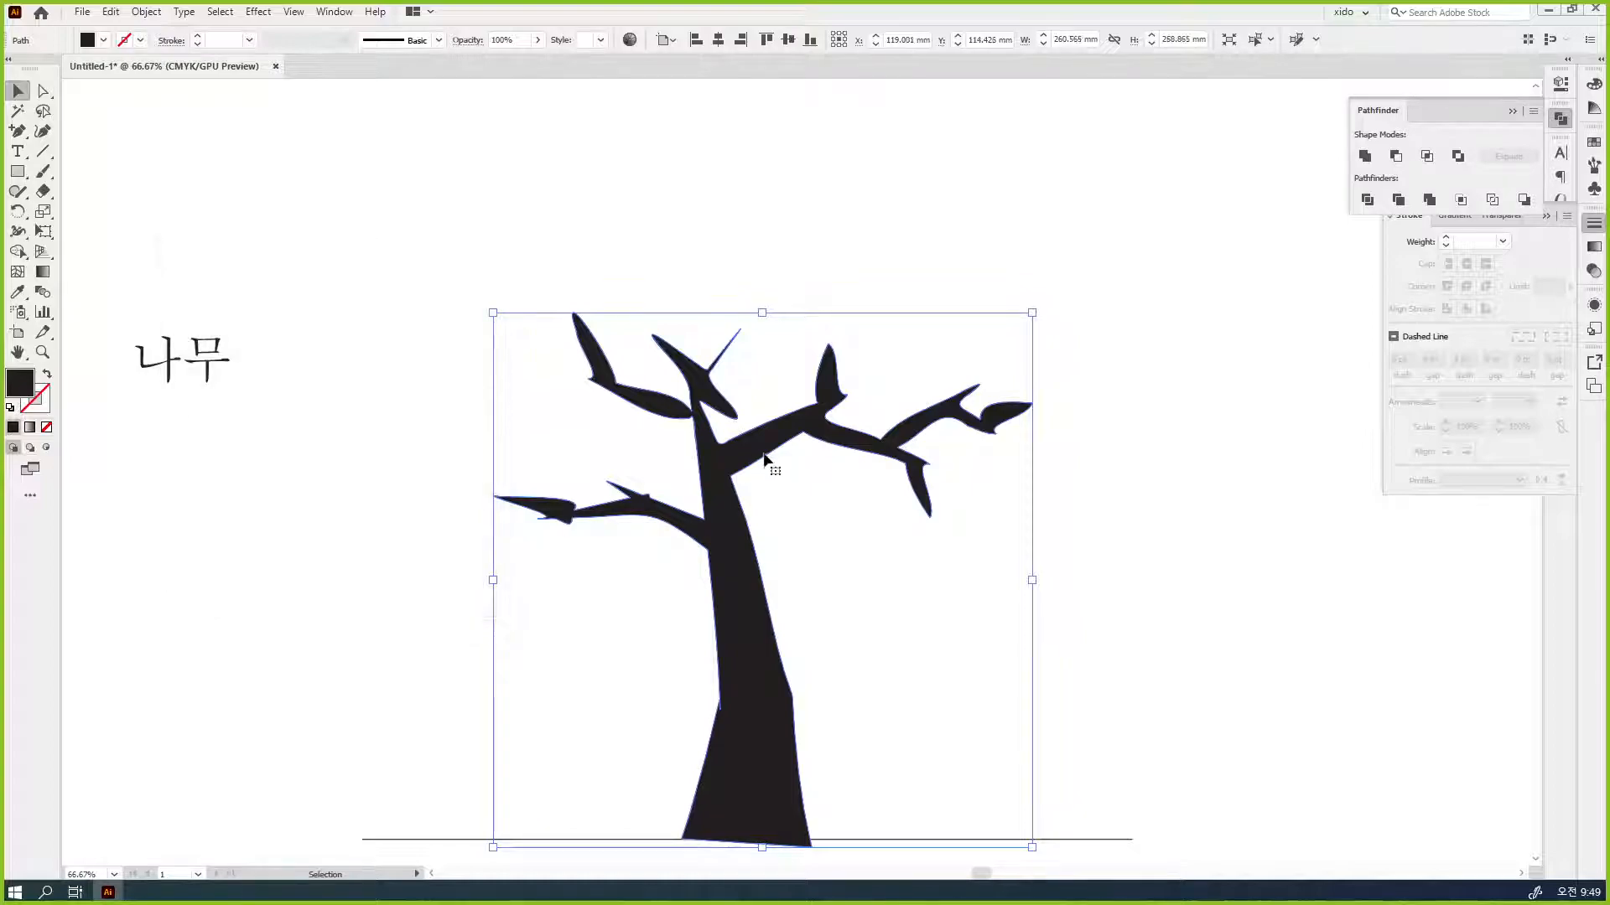
# - Simplify the tree path a second time, again with Simplify Curve at 0% and Corner Point Angle Threshold at 0°
pyautogui.press('space')
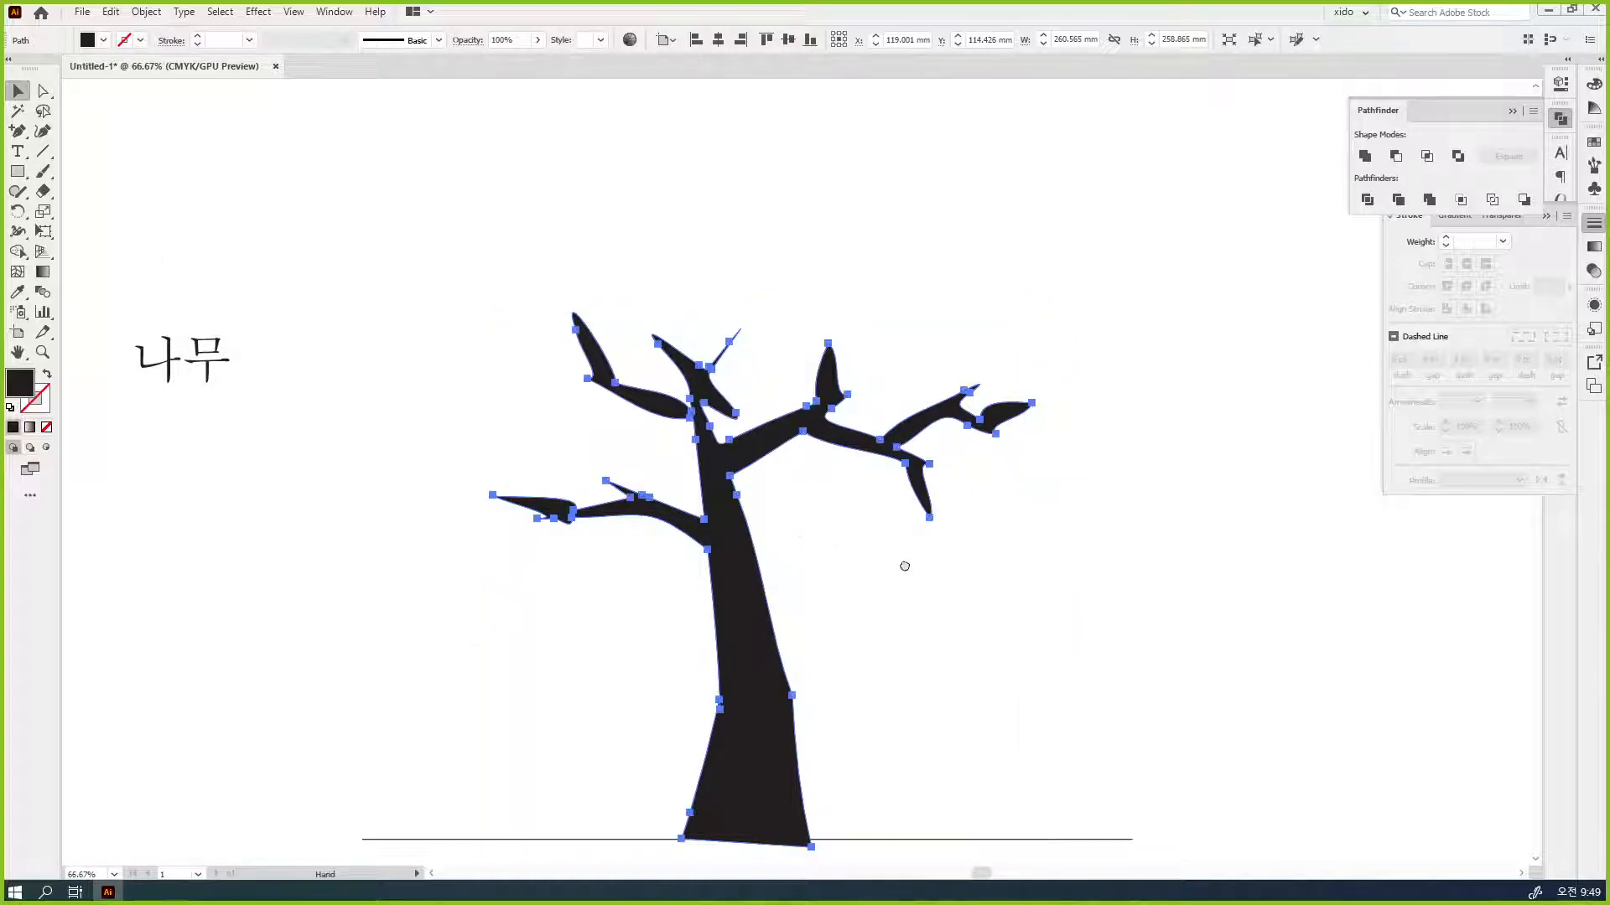
pyautogui.moveTo(902, 564); pyautogui.dragTo(870, 461)
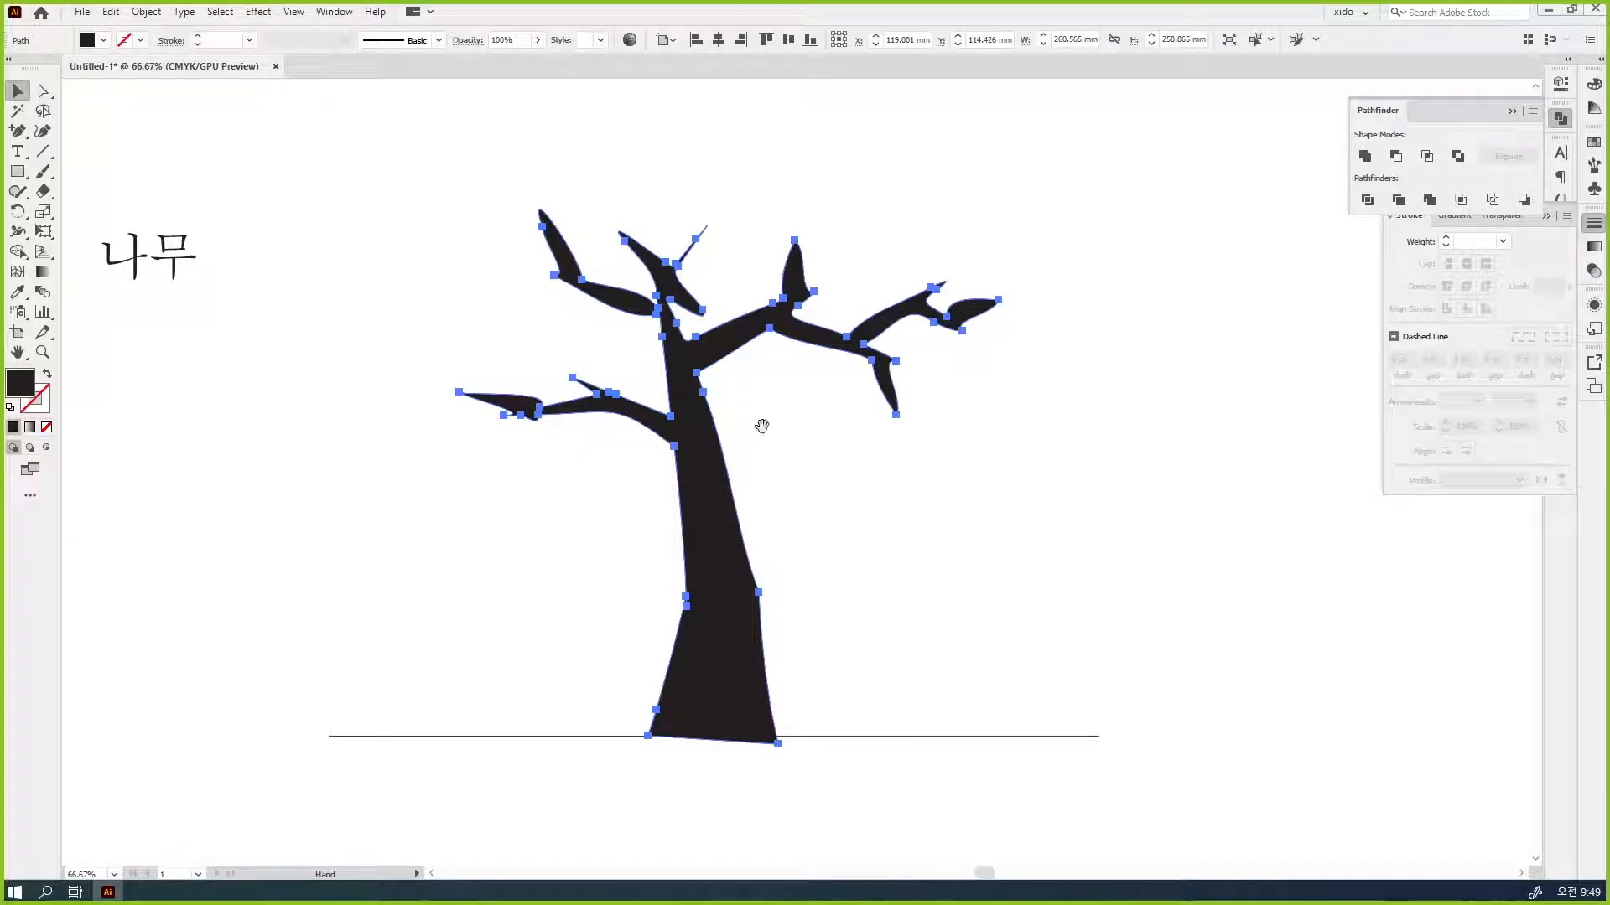
pyautogui.click(146, 18)
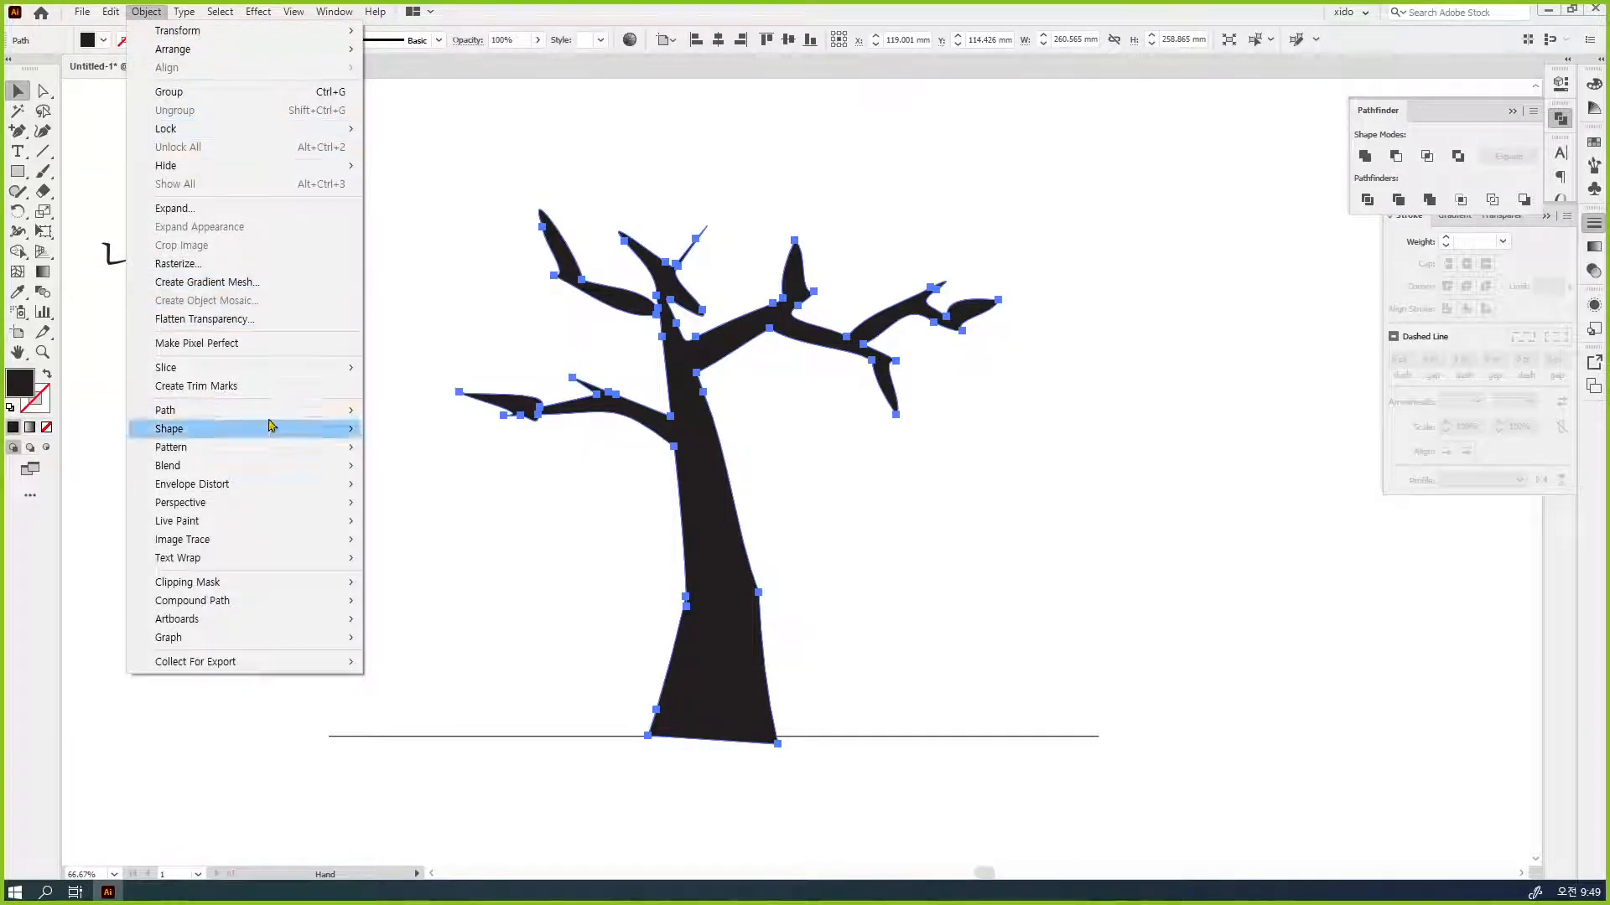
pyautogui.moveTo(277, 415)
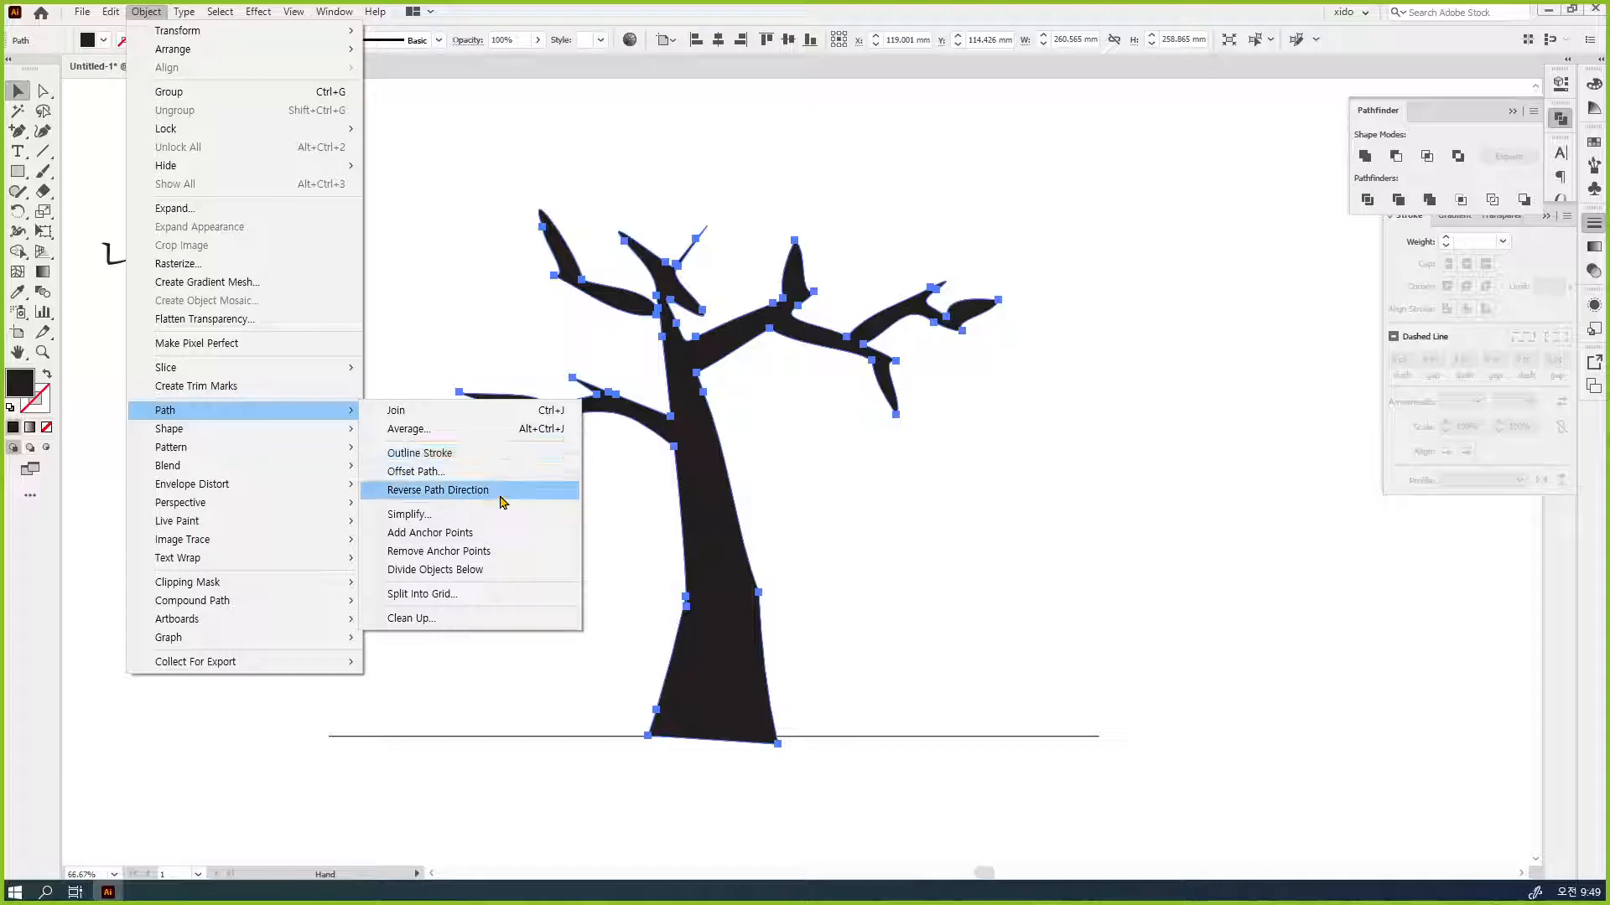
pyautogui.click(507, 519)
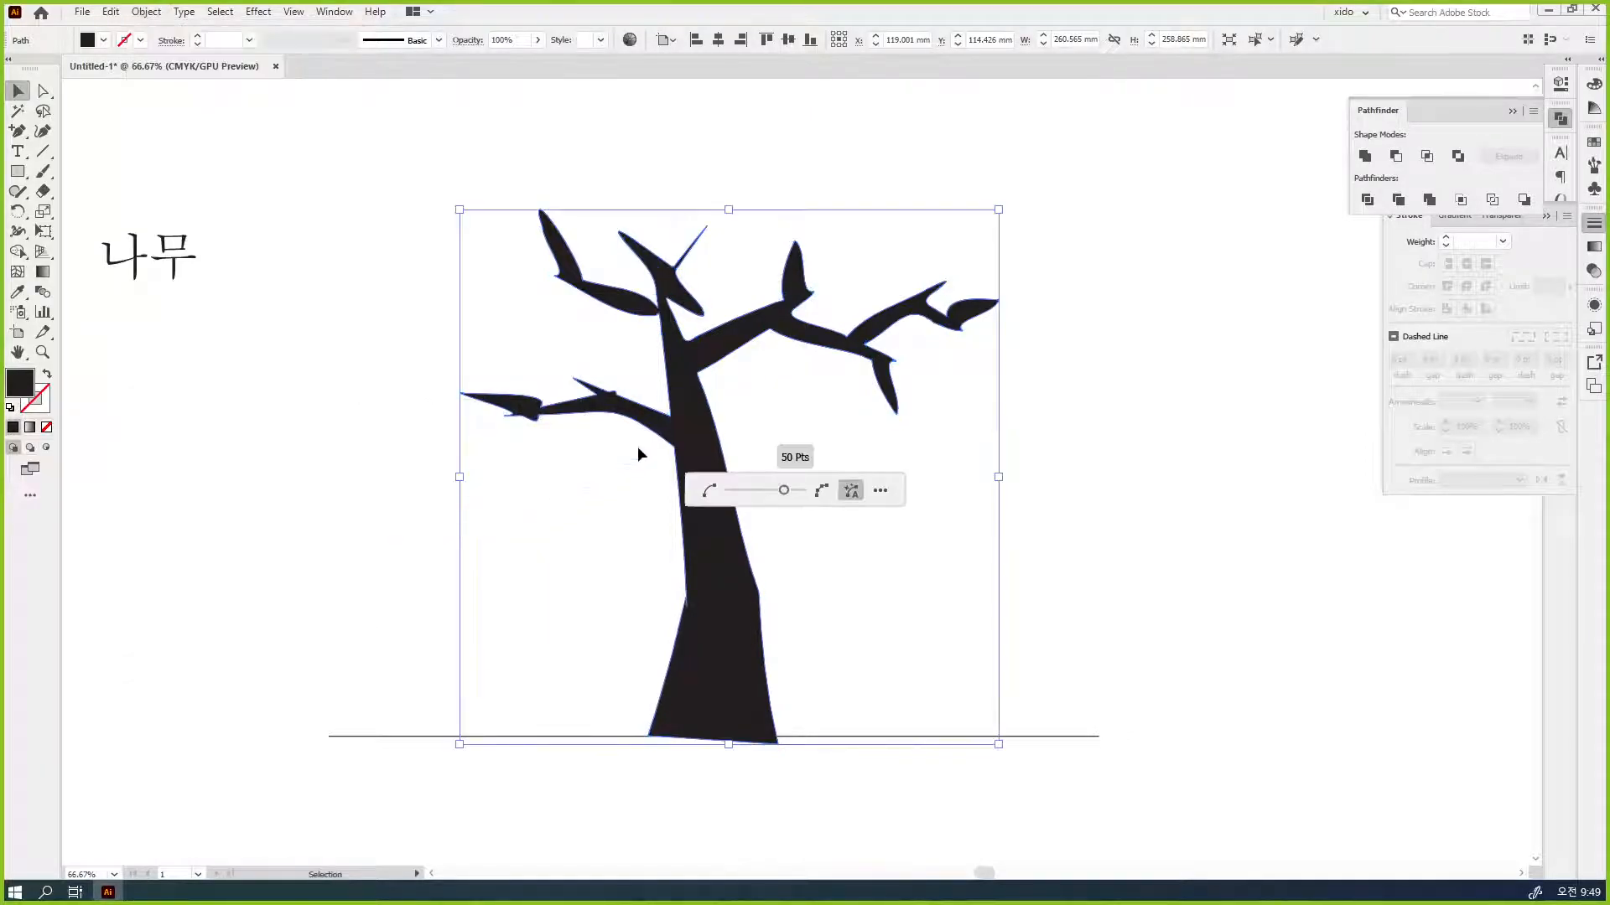
pyautogui.click(880, 492)
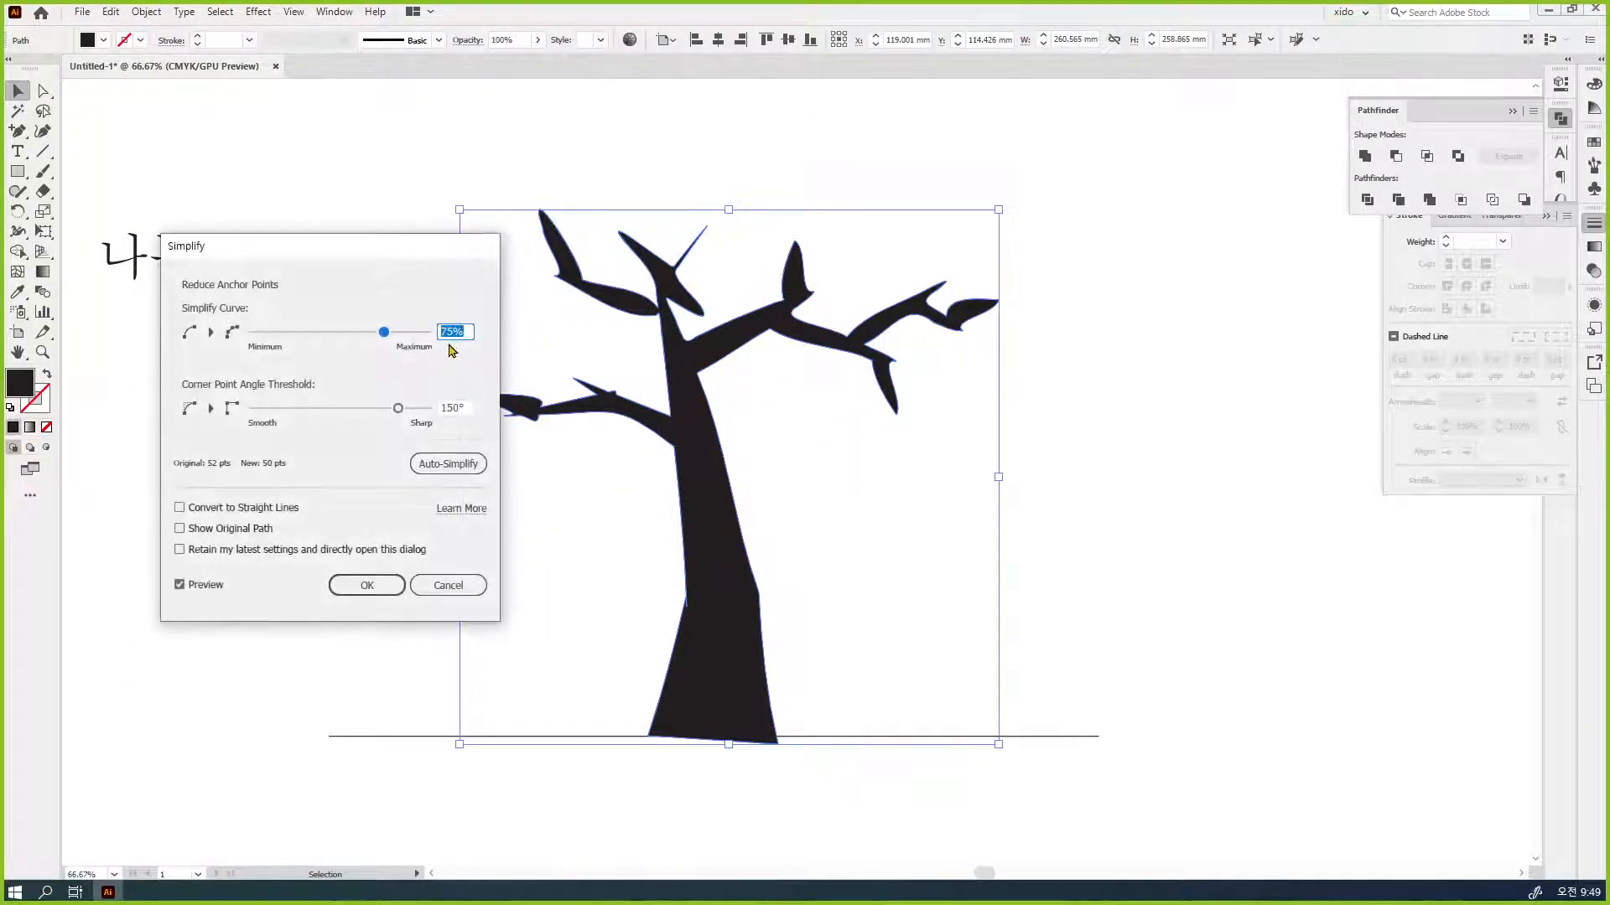
pyautogui.moveTo(385, 336); pyautogui.dragTo(230, 333)
pyautogui.moveTo(388, 412); pyautogui.dragTo(207, 419)
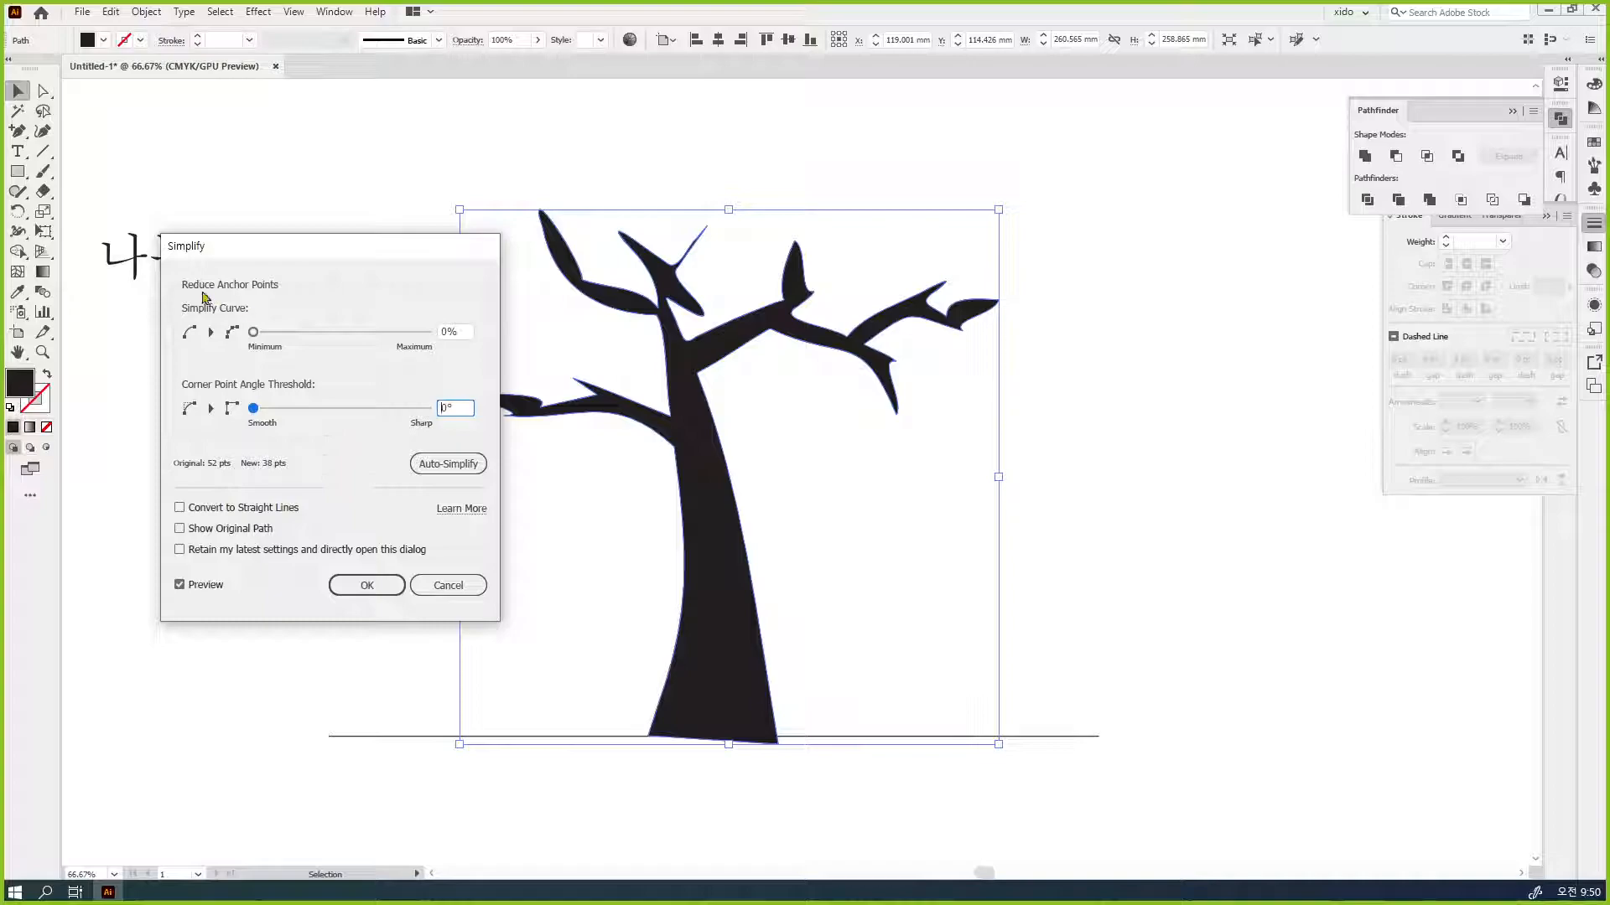
pyautogui.click(365, 591)
pyautogui.click(383, 590)
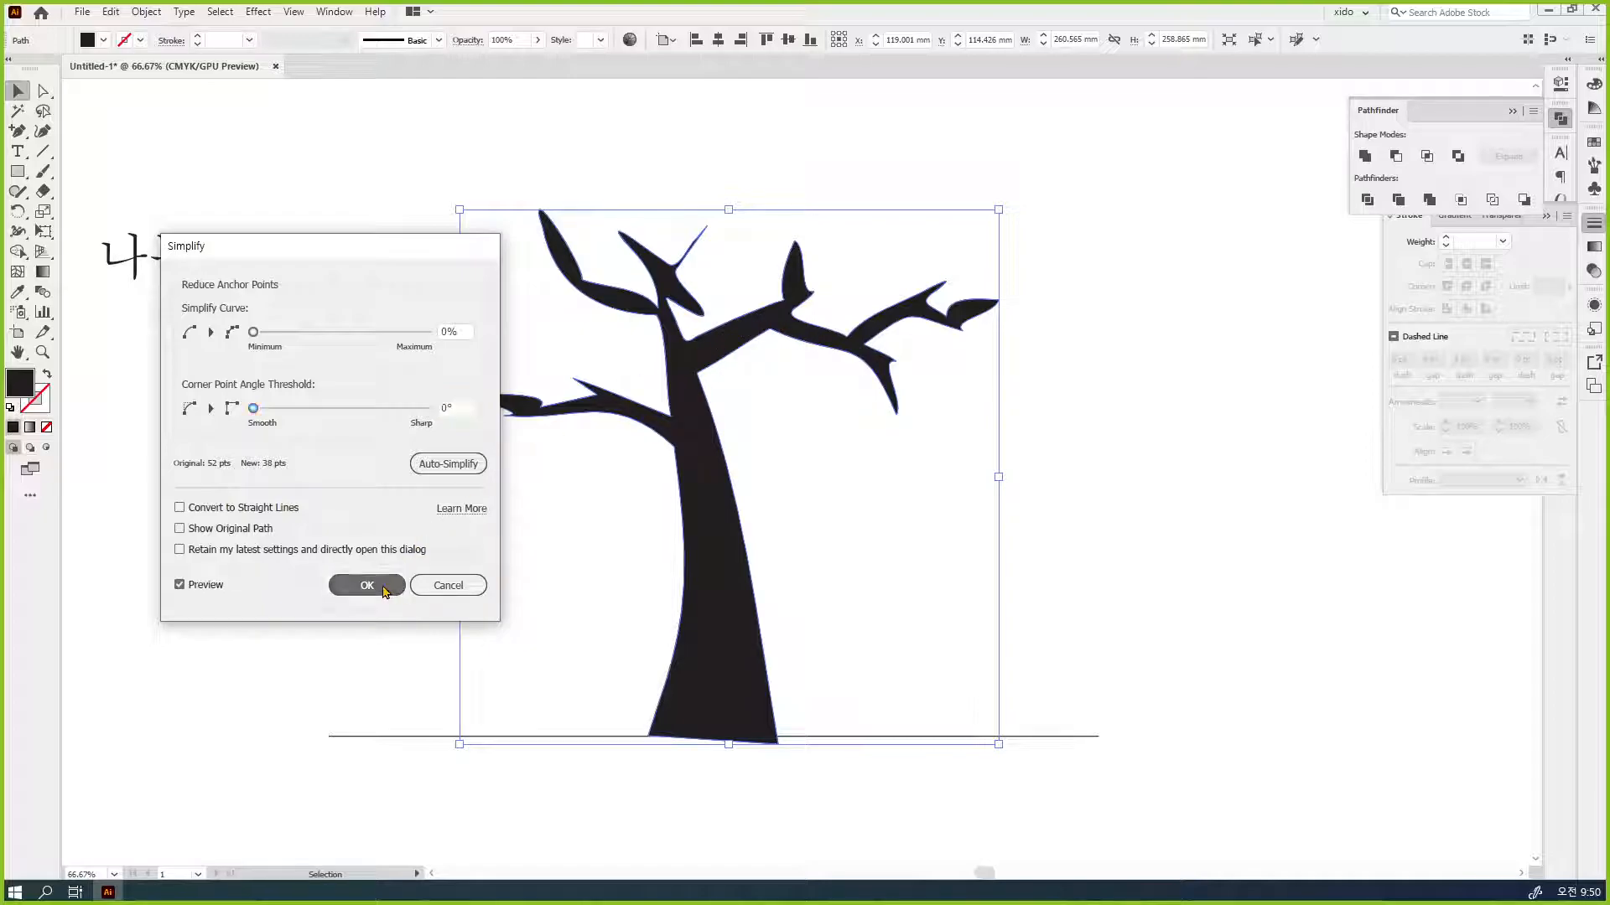
pyautogui.press('z')
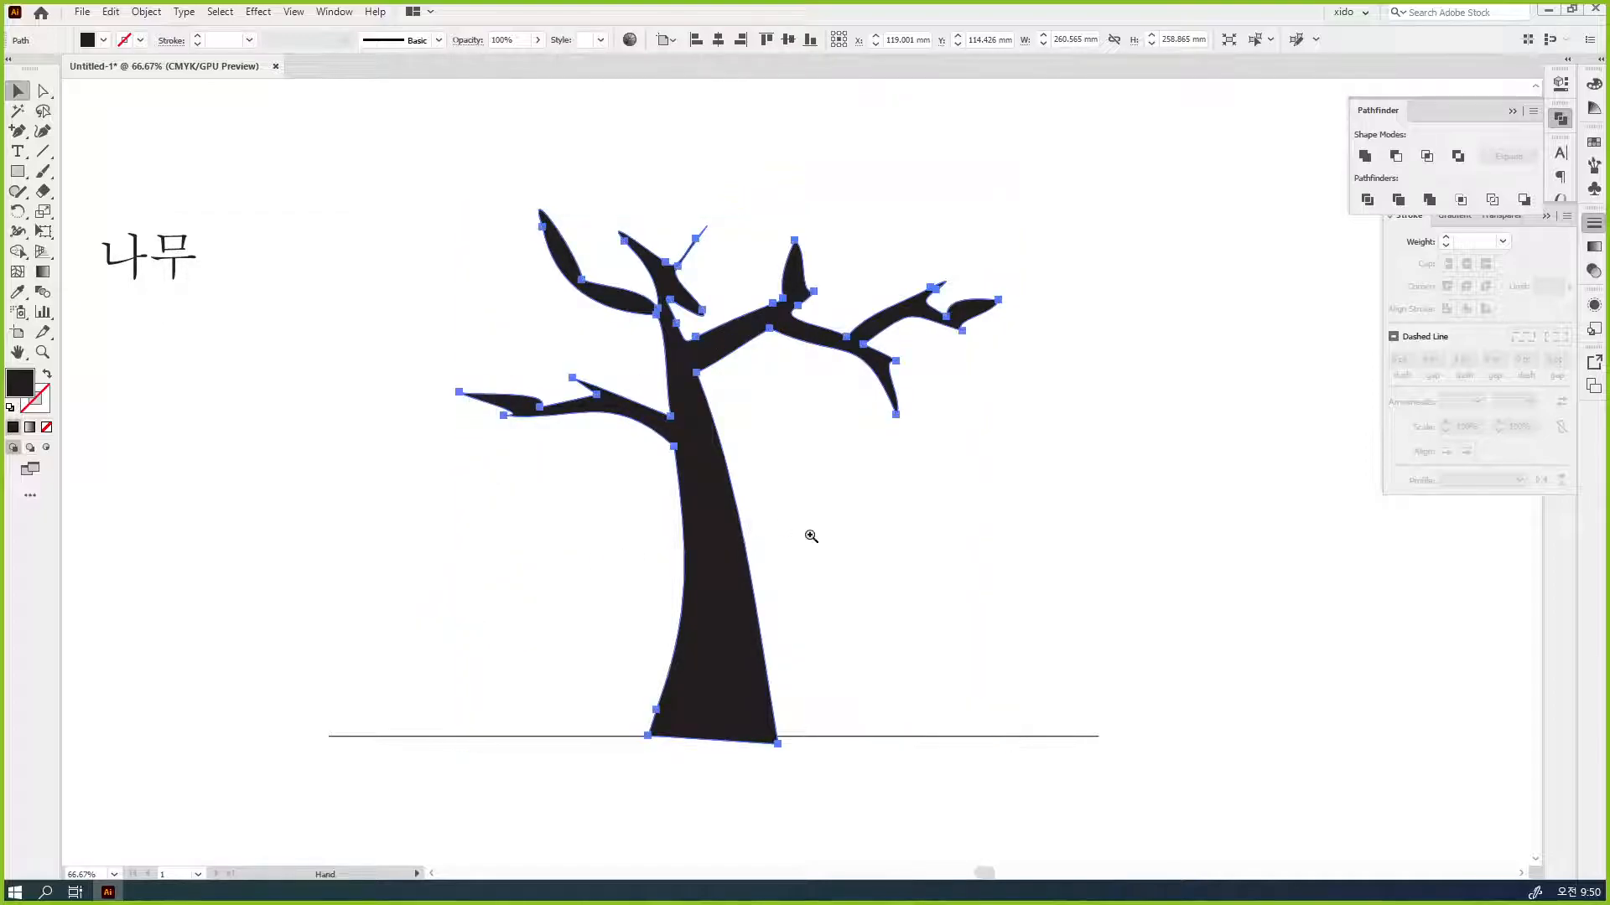
# - Smooth the upper-left branch's underside junction with the trunk by adding anchor points on both sides and deleting the corner point
pyautogui.click(797, 530)
pyautogui.press('v')
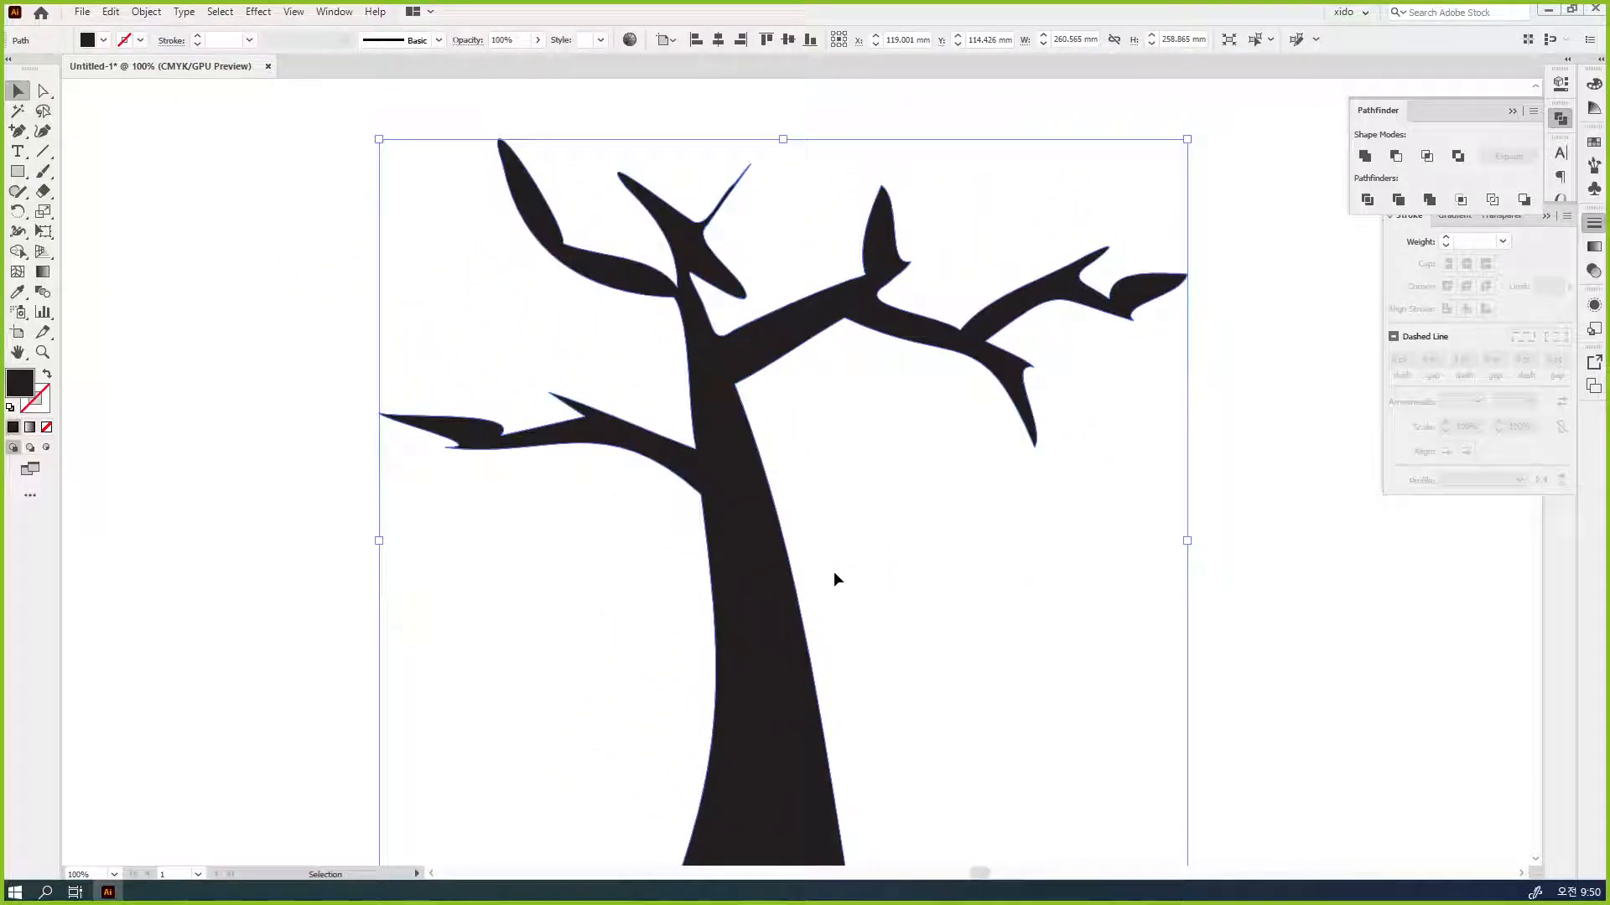
pyautogui.moveTo(897, 555); pyautogui.dragTo(848, 545)
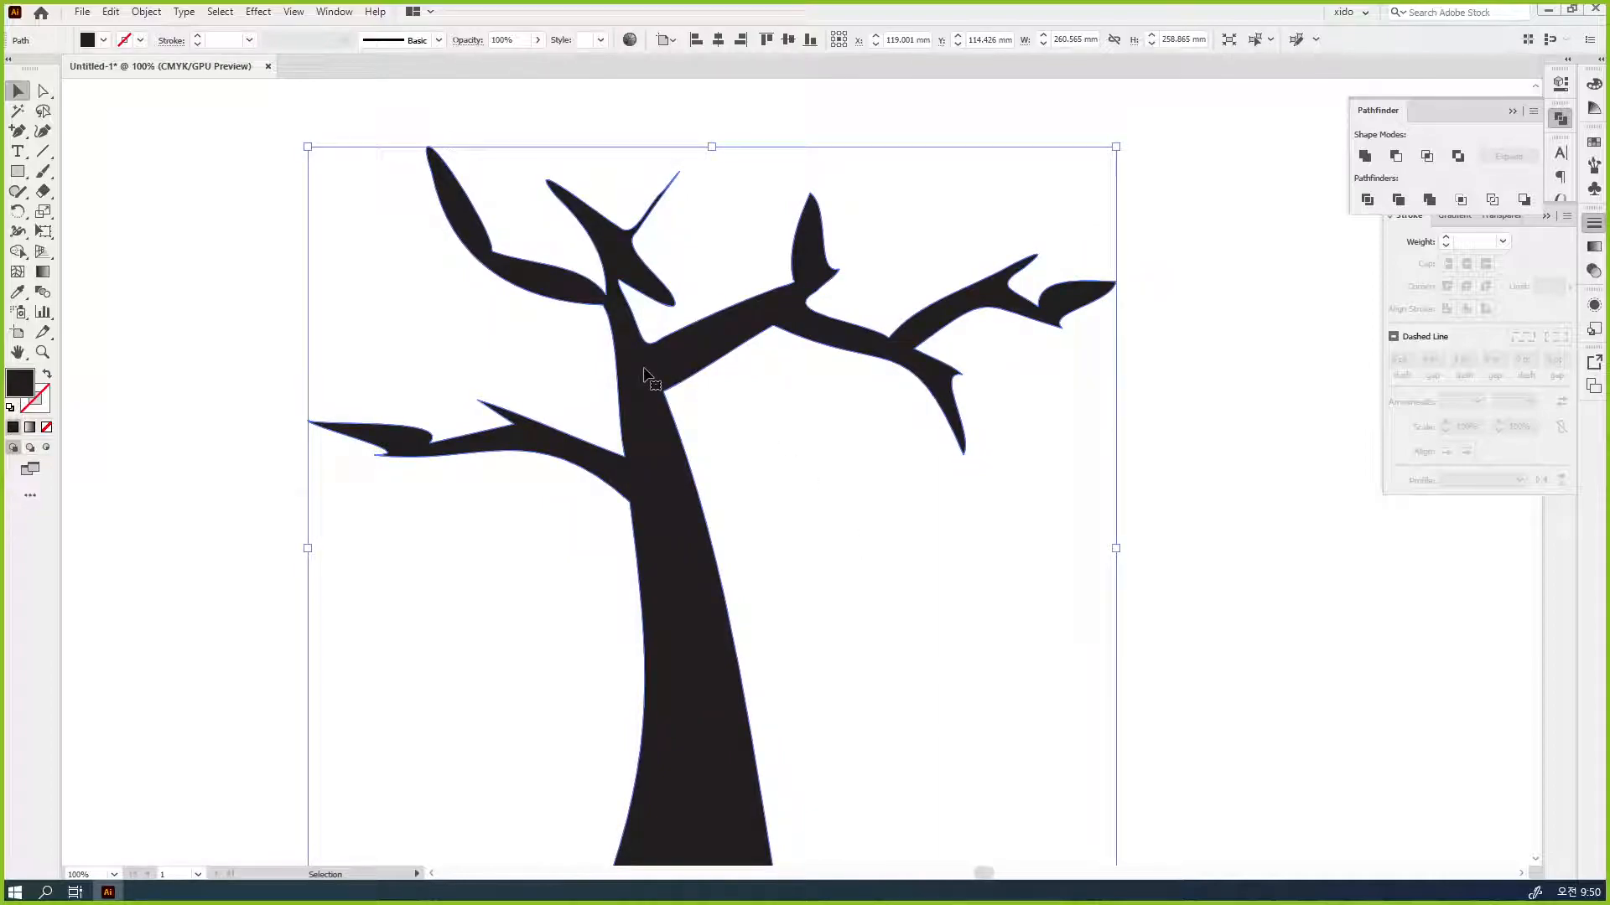
pyautogui.press('p')
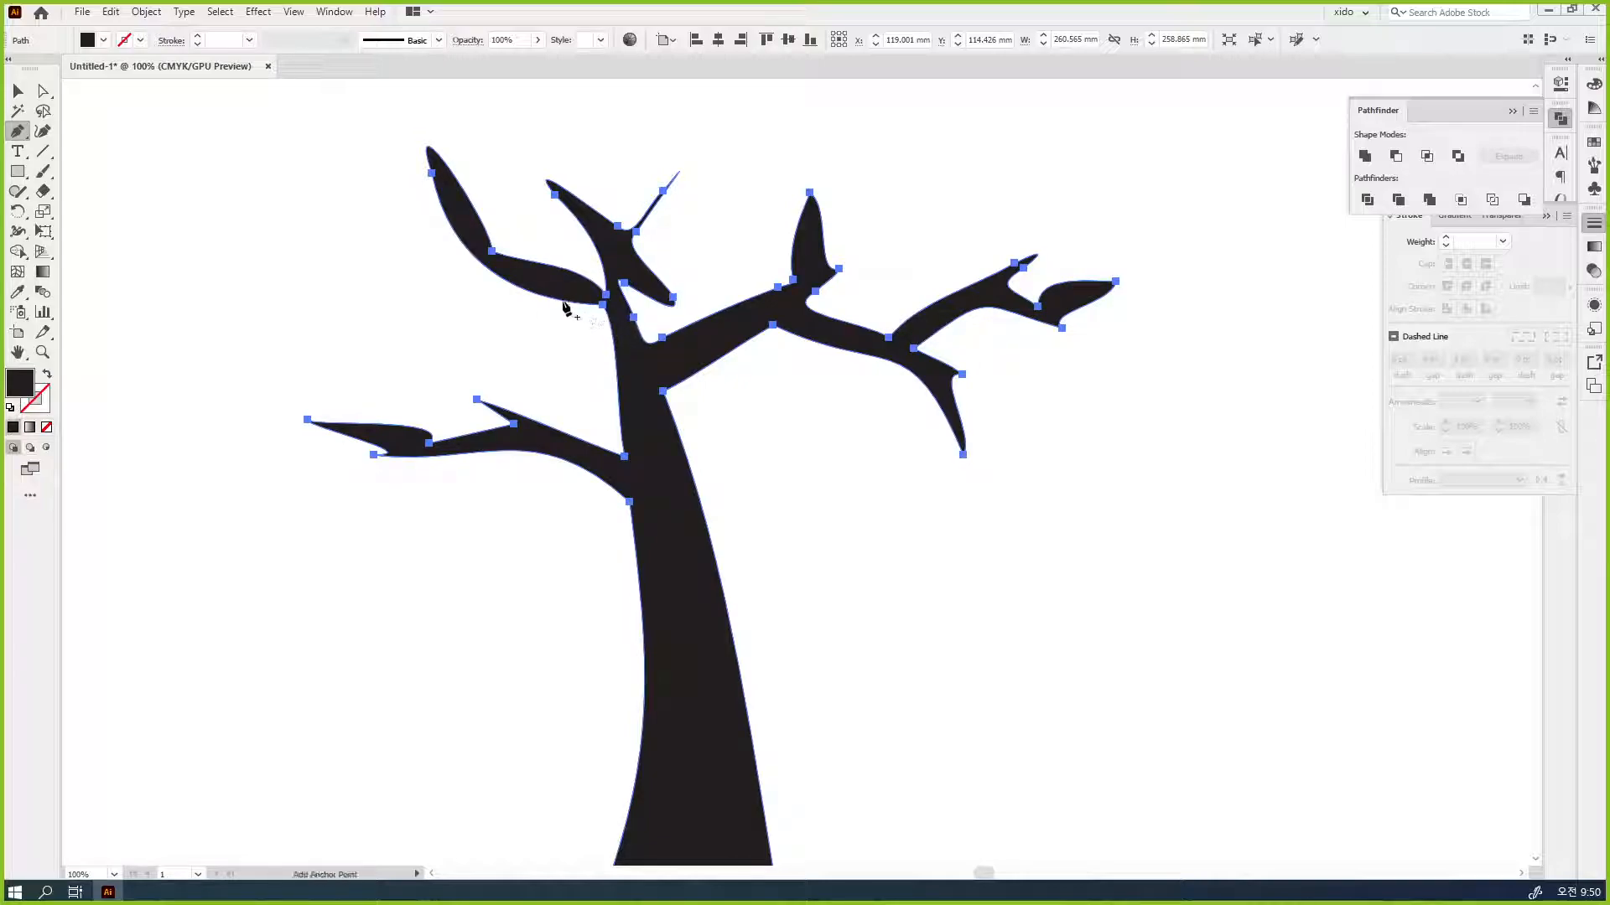
pyautogui.click(562, 300)
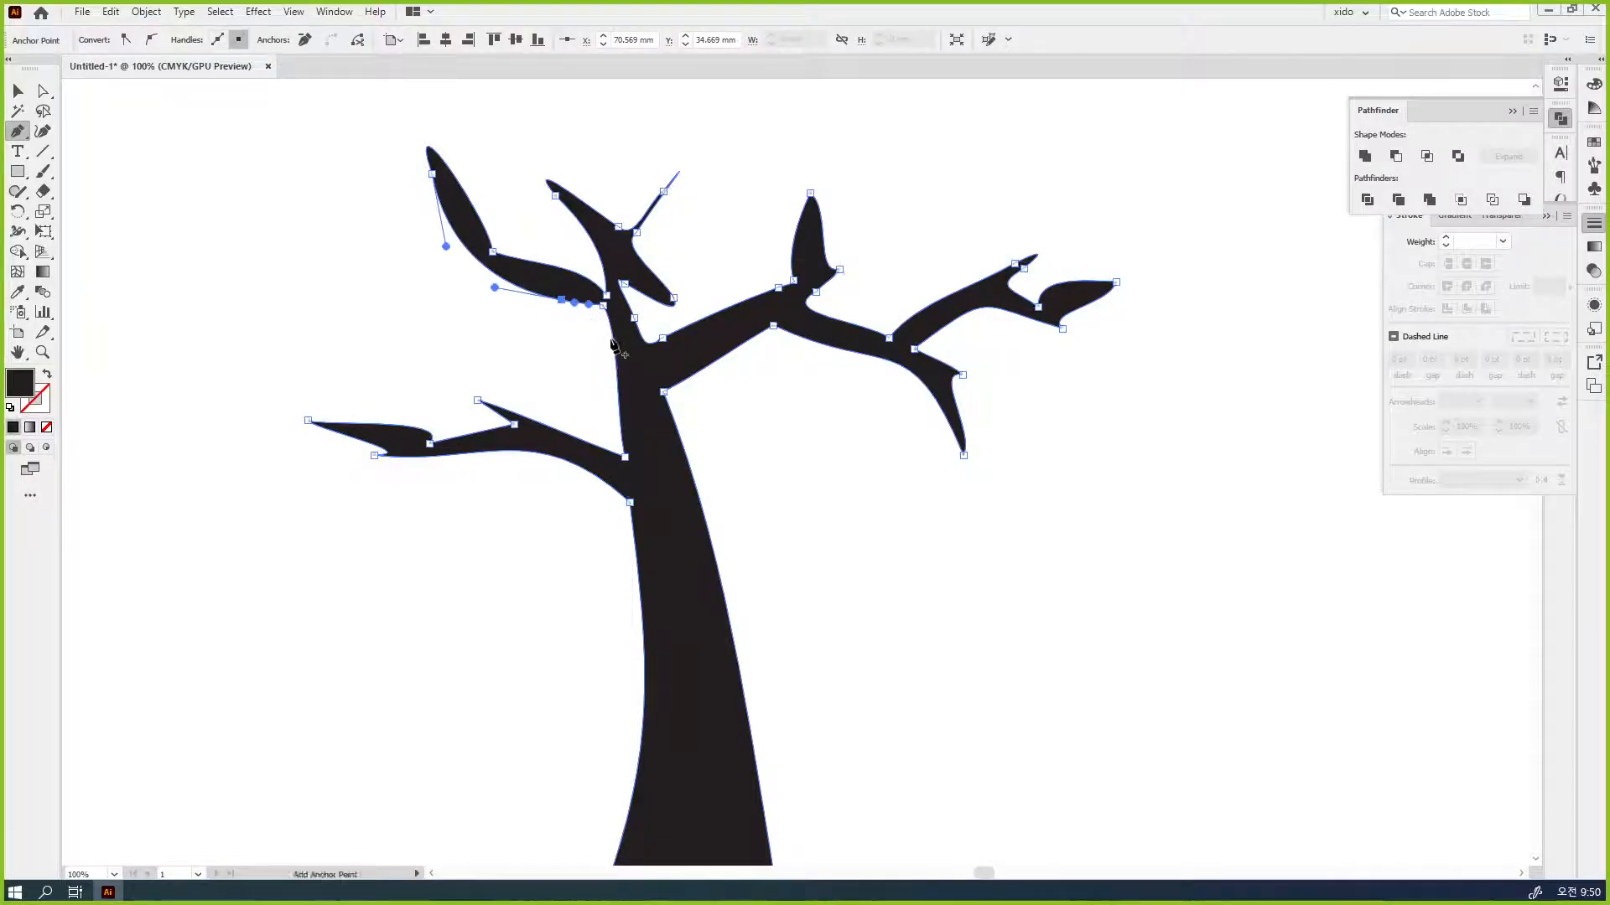
pyautogui.click(611, 327)
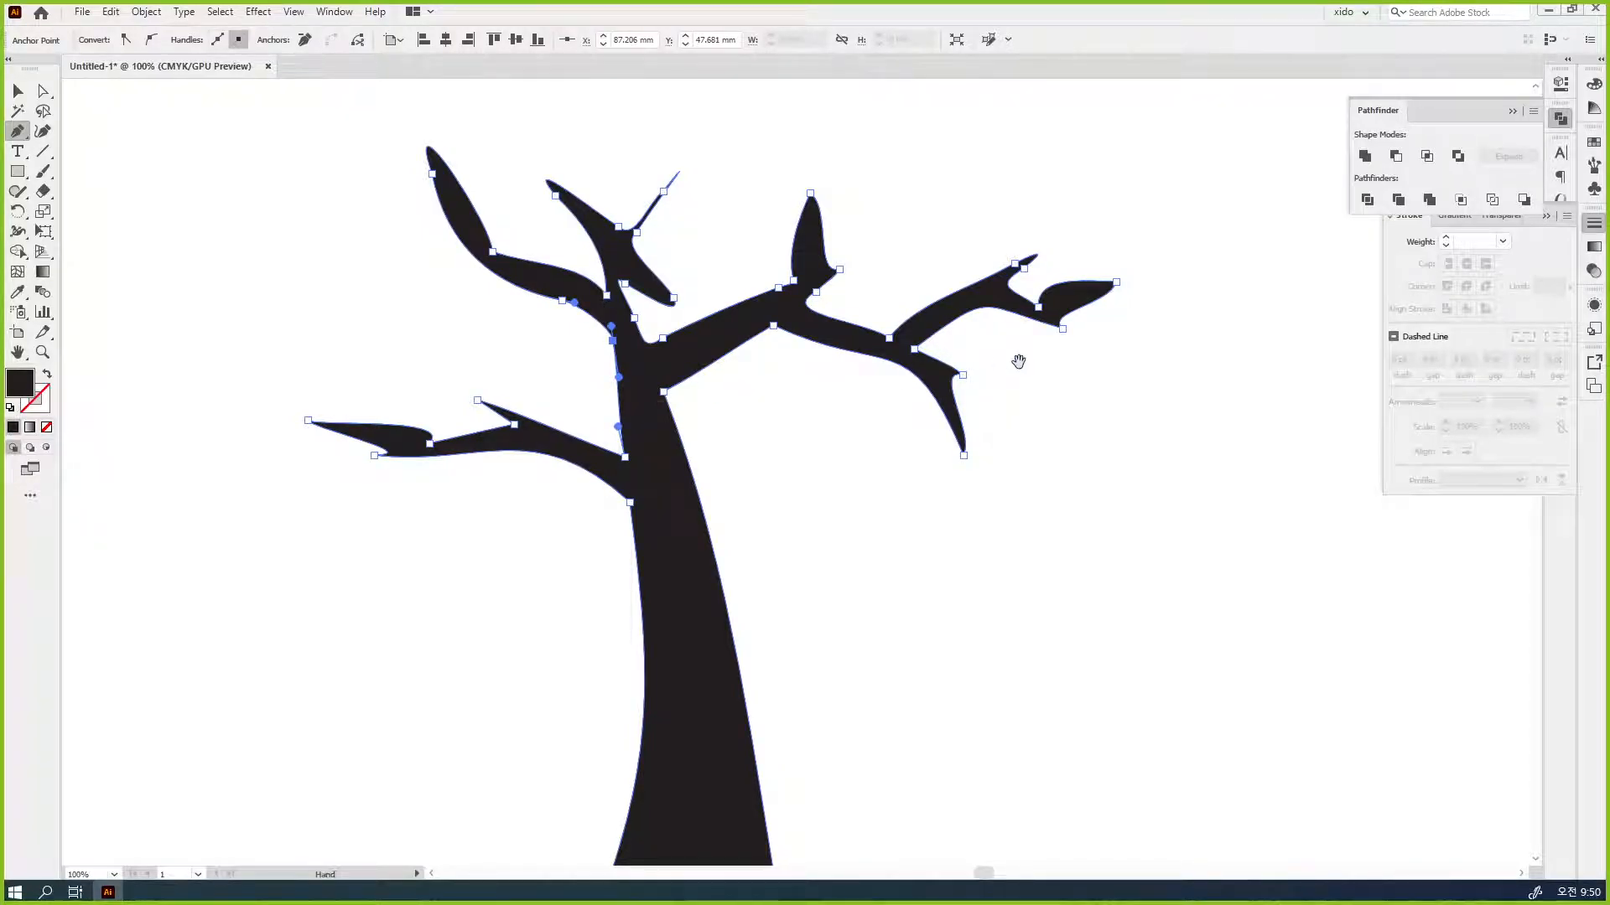
# - Round the inner corner where the upright twig leaves the right branch by adding anchor points around it and deleting the corner points
pyautogui.keyDown('ctrl'); pyautogui.click(984, 370); pyautogui.keyUp('ctrl')
pyautogui.keyDown('ctrl'); pyautogui.click(600, 388); pyautogui.keyUp('ctrl')
pyautogui.keyDown('ctrl'); pyautogui.click(480, 439); pyautogui.keyUp('ctrl')
pyautogui.keyDown('ctrl'); pyautogui.click(683, 456); pyautogui.keyUp('ctrl')
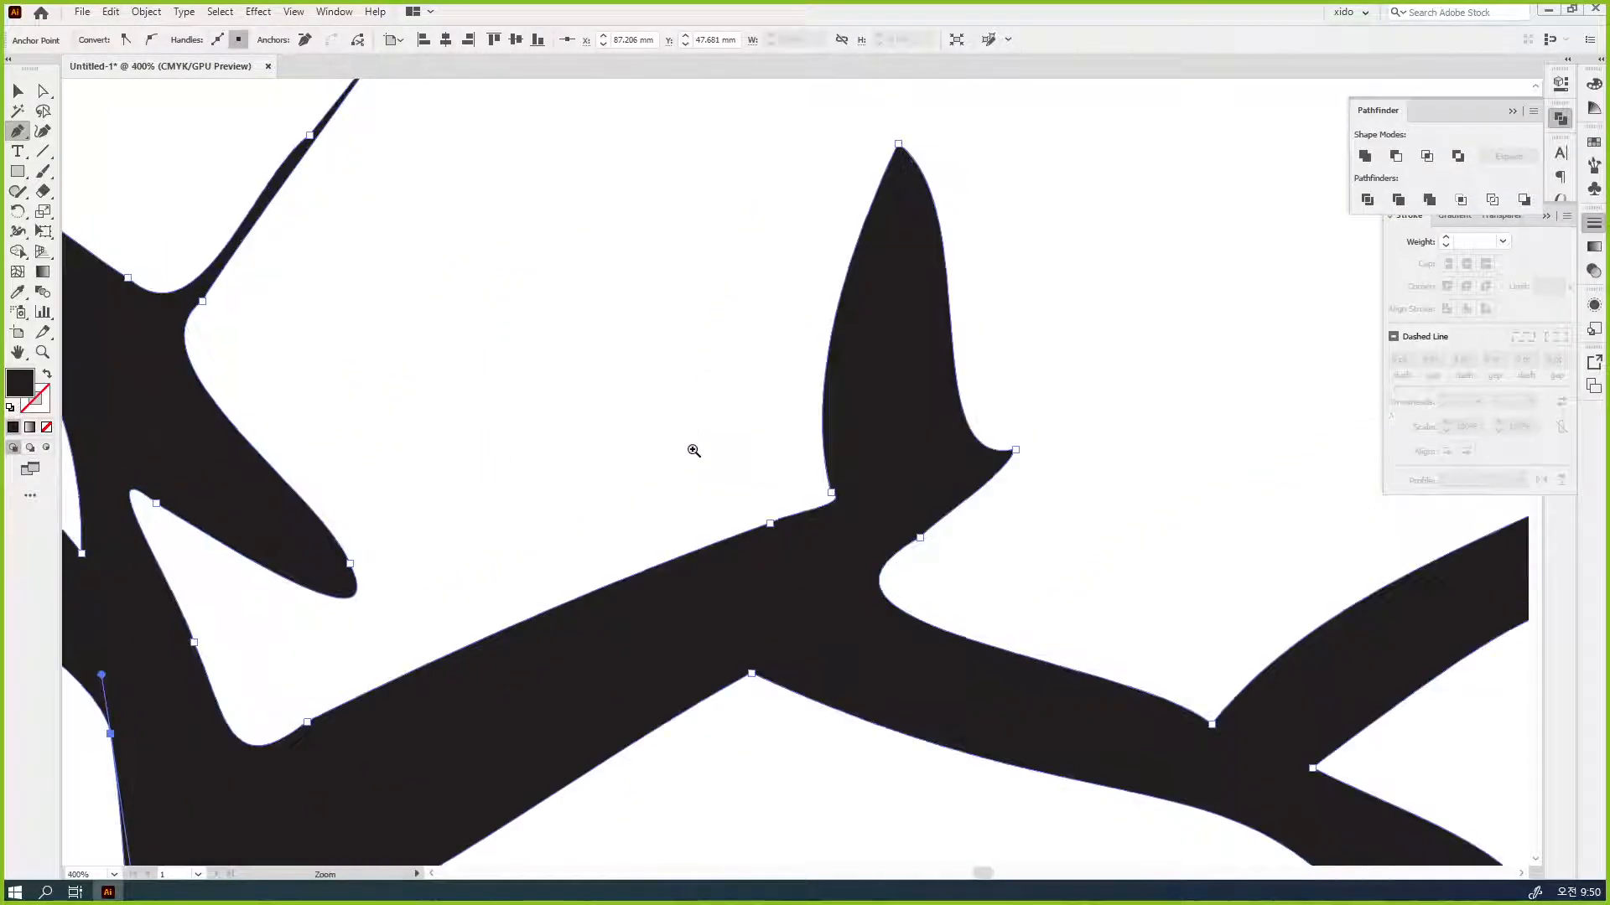
pyautogui.scroll(-3, 696, 448)
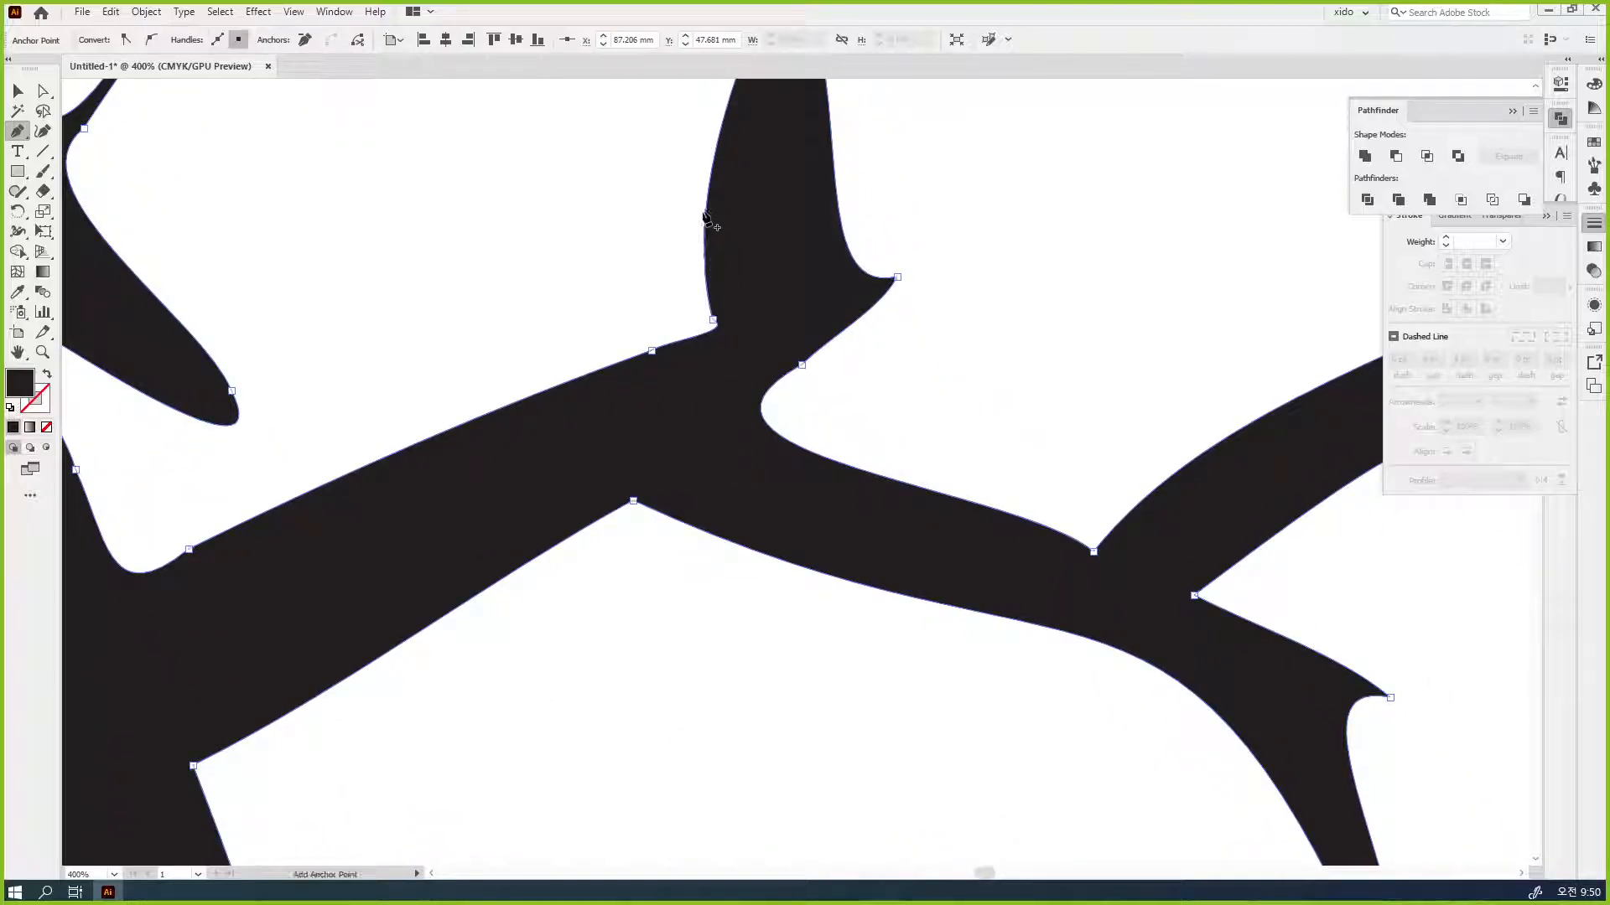
pyautogui.click(705, 212)
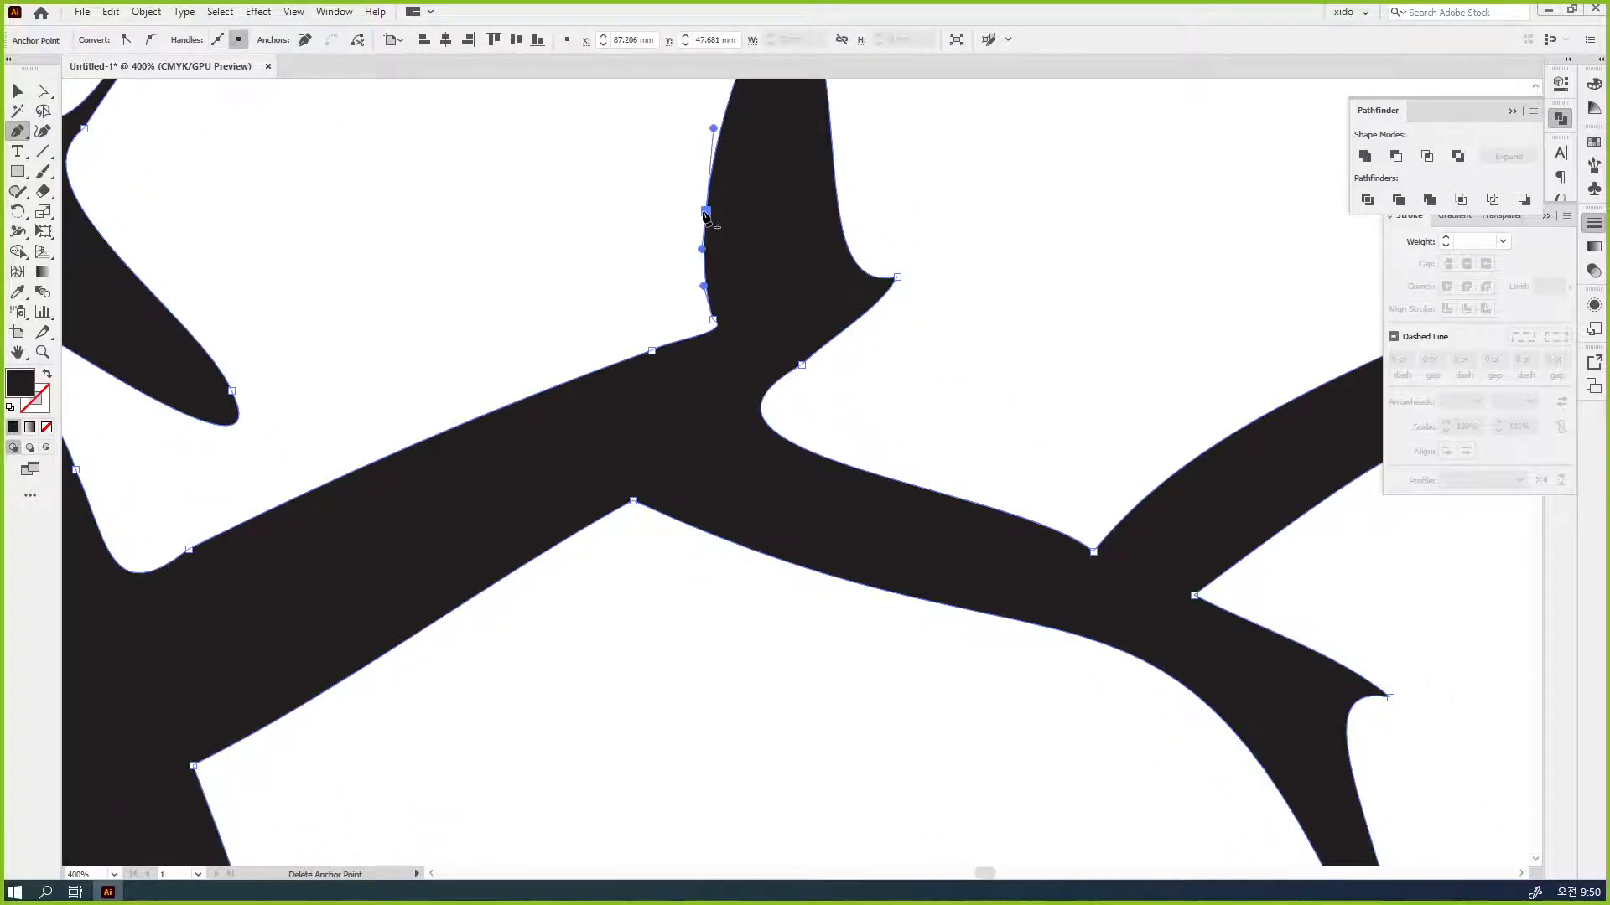
pyautogui.keyDown('ctrl'); pyautogui.click(652, 352); pyautogui.keyUp('ctrl')
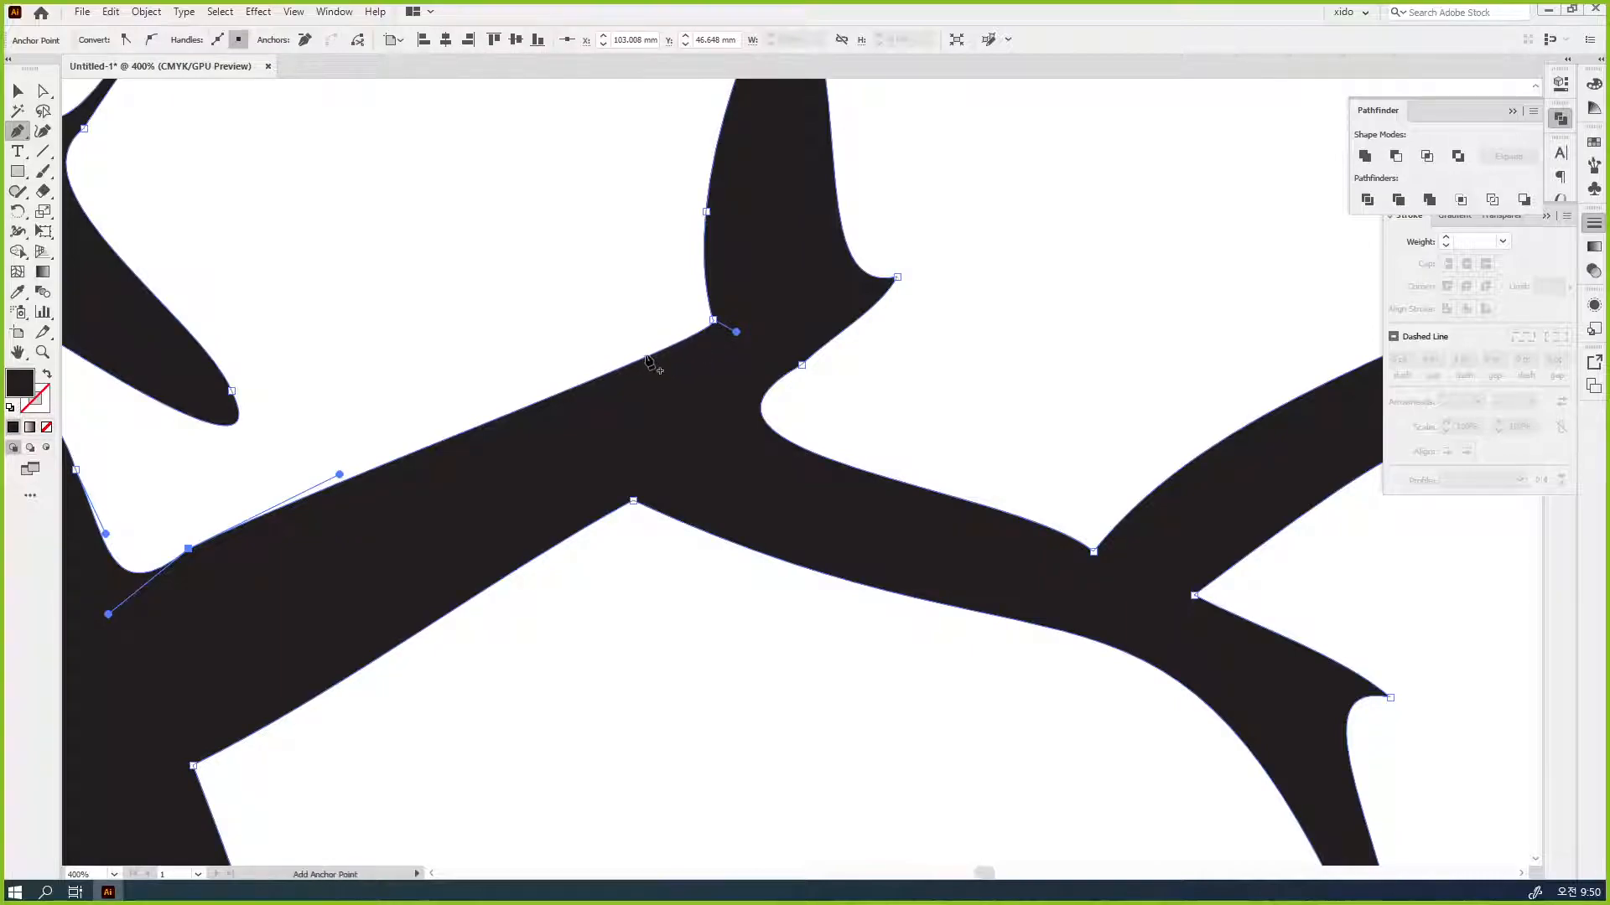
pyautogui.click(713, 320)
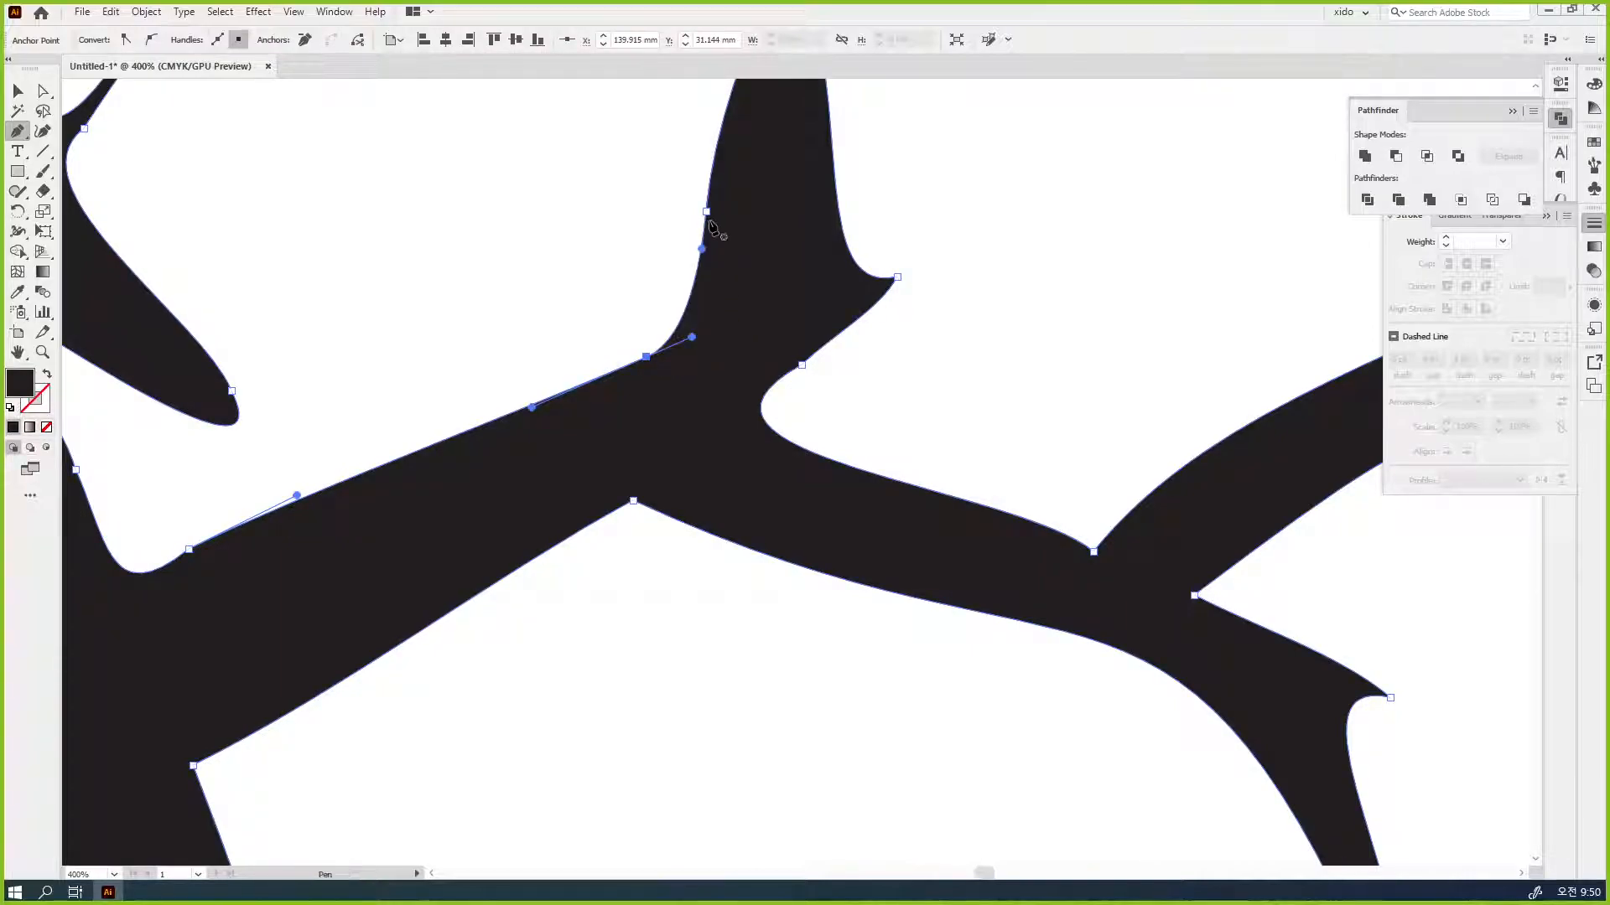
# - Round the upper fork farther out on the right branch by adding two anchor points, deleting the corner point and adjusting the curve handle
pyautogui.moveTo(1003, 583); pyautogui.dragTo(796, 437)
pyautogui.click(801, 362)
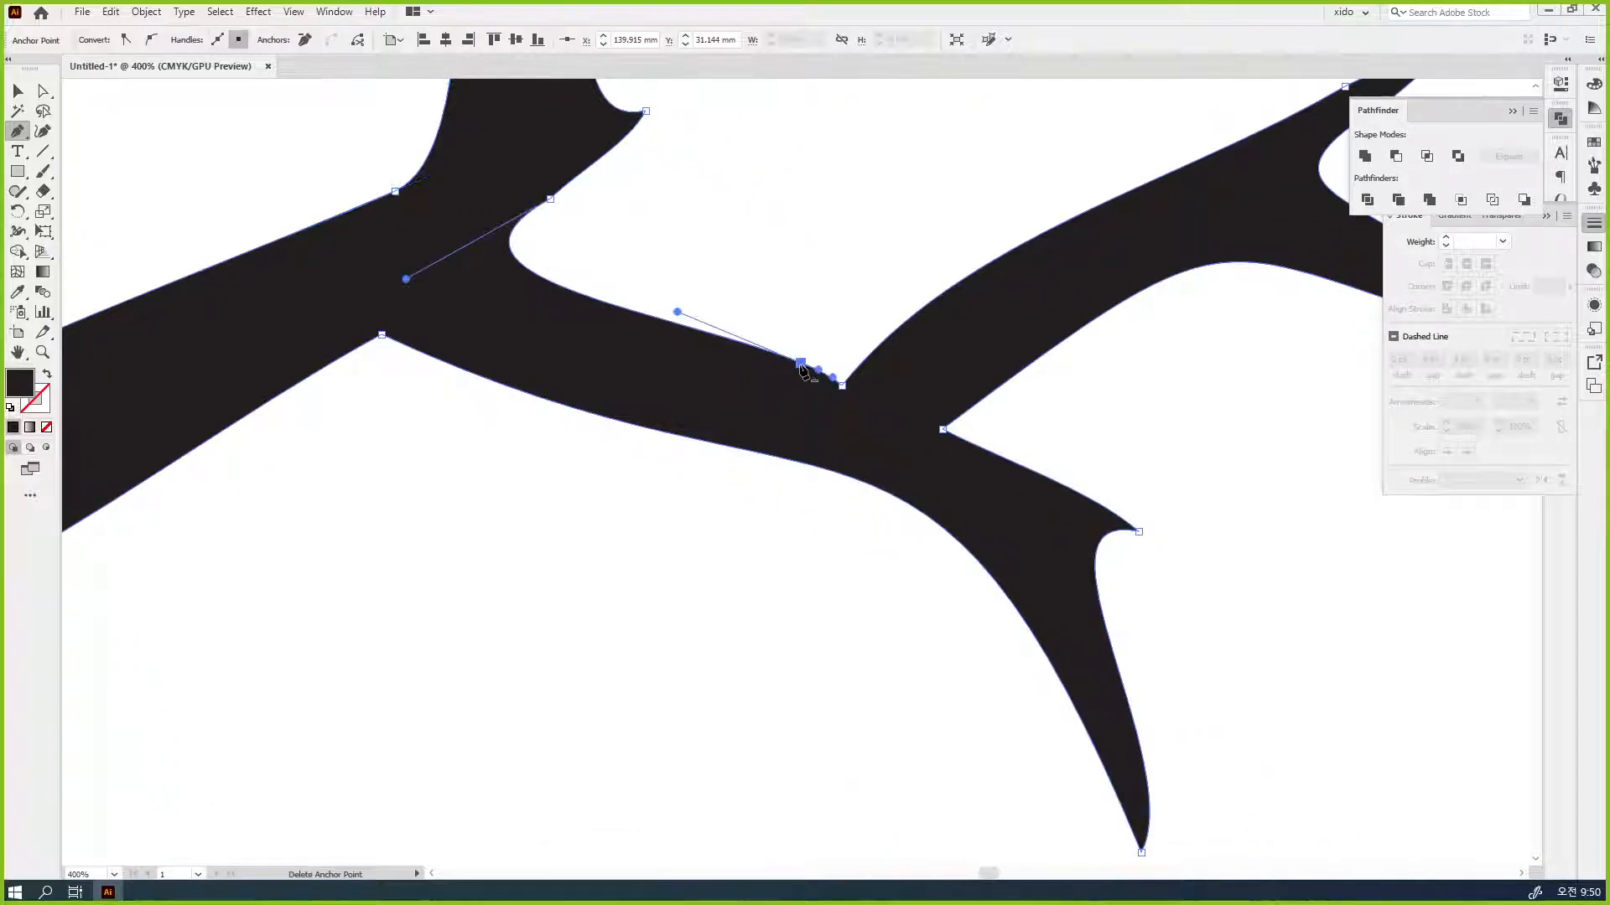
pyautogui.click(896, 328)
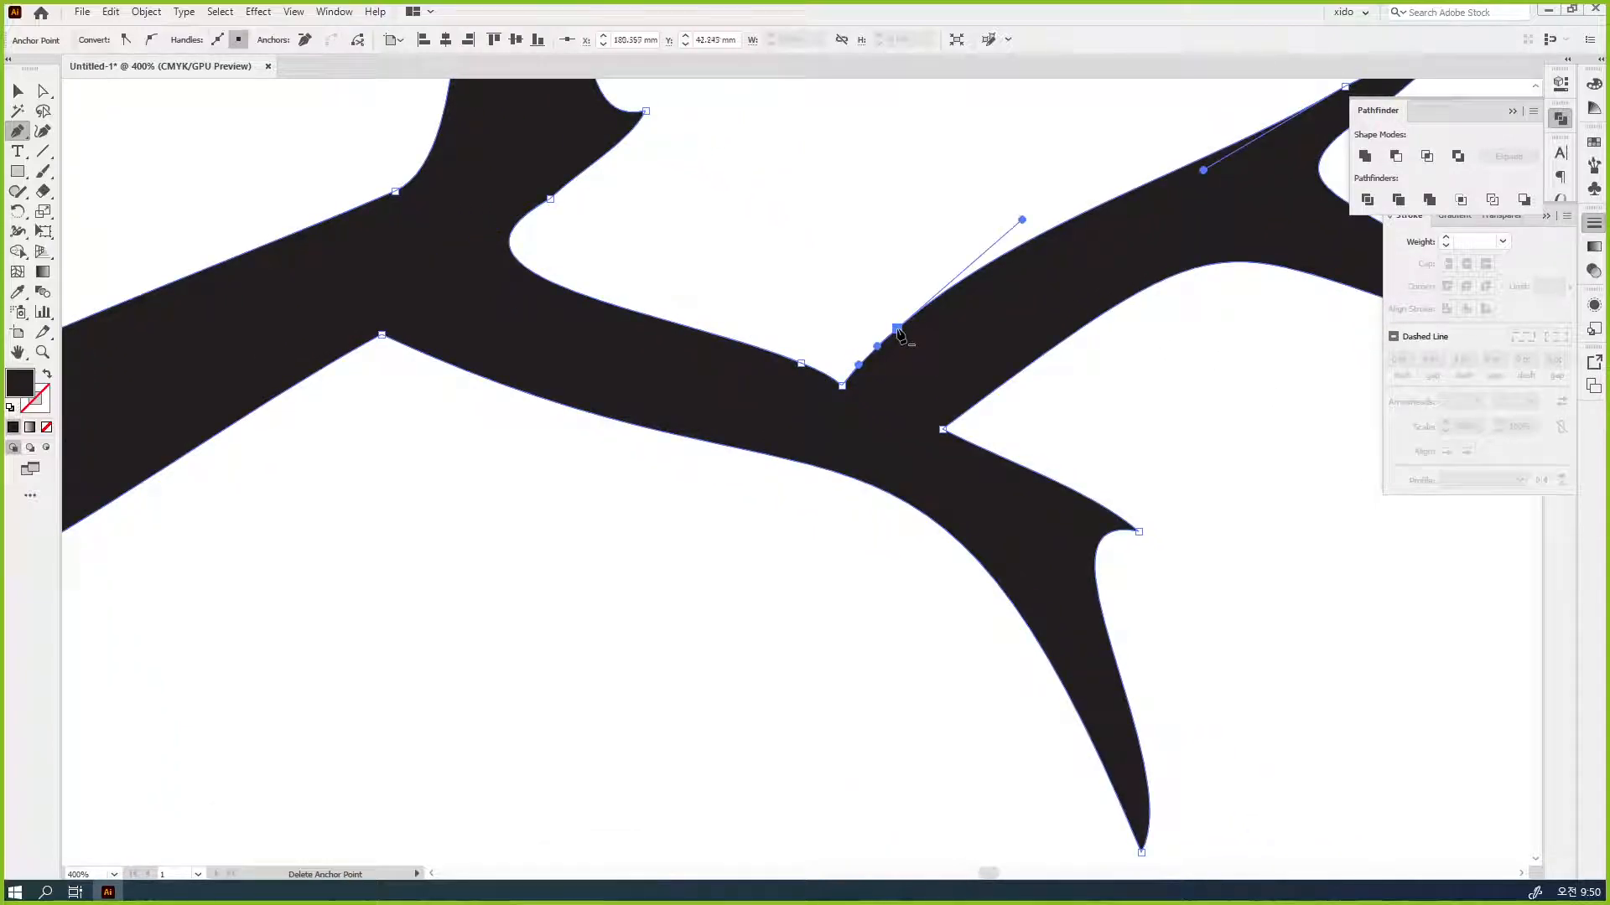
pyautogui.click(841, 386)
pyautogui.press('a')
pyautogui.moveTo(819, 370); pyautogui.dragTo(843, 374)
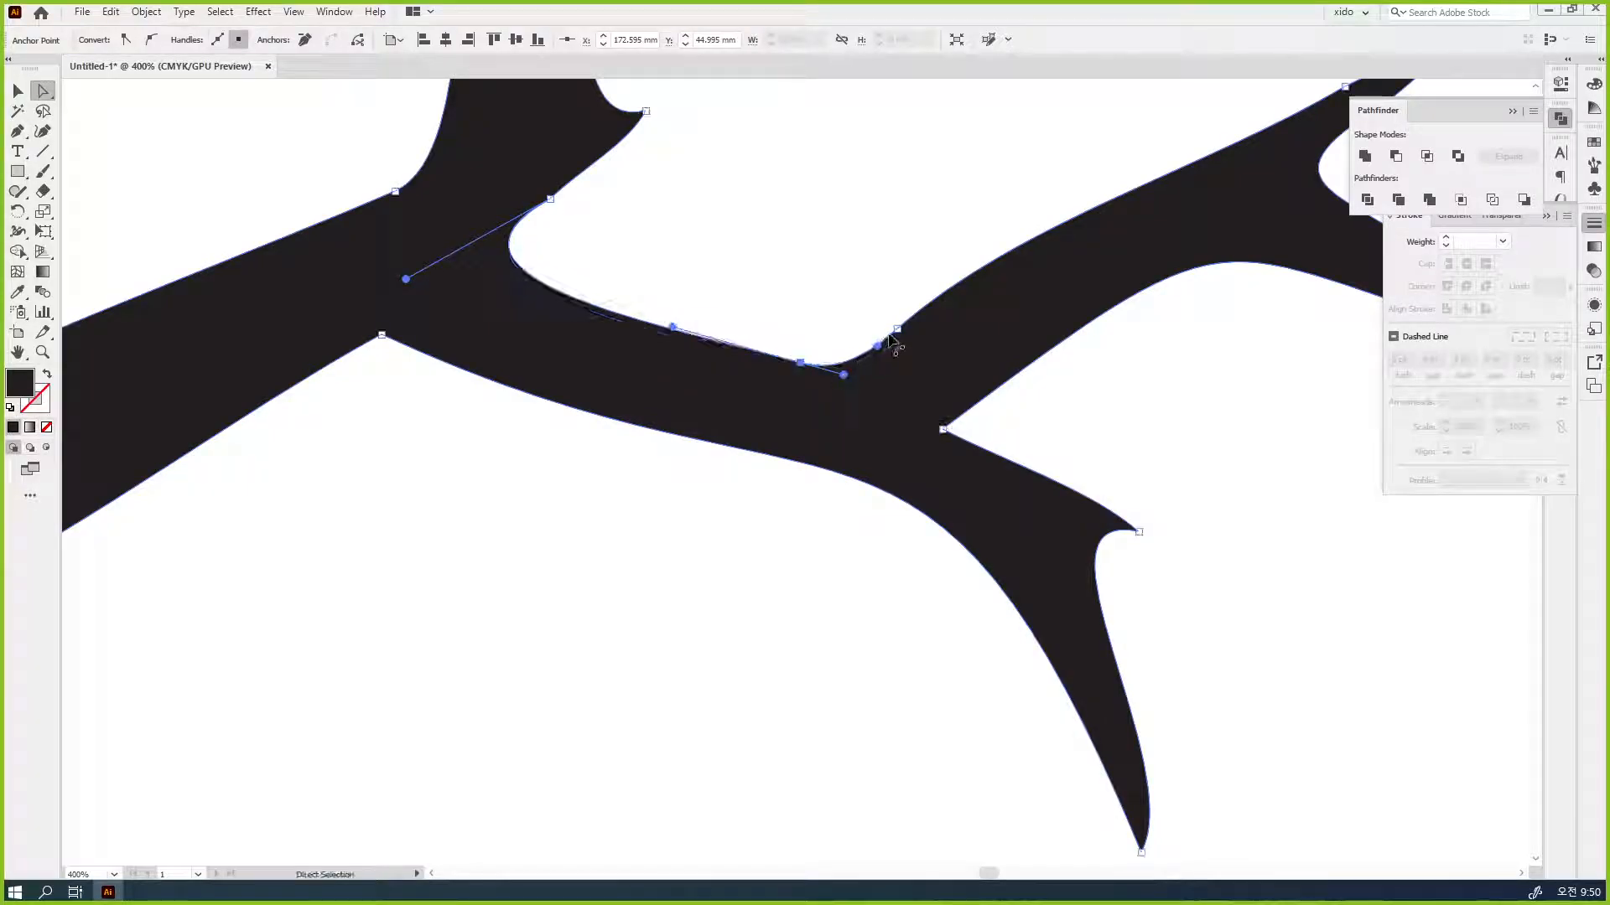
pyautogui.press('v')
pyautogui.hotkey('ctrl', '-')
pyautogui.hotkey('ctrl', '-')
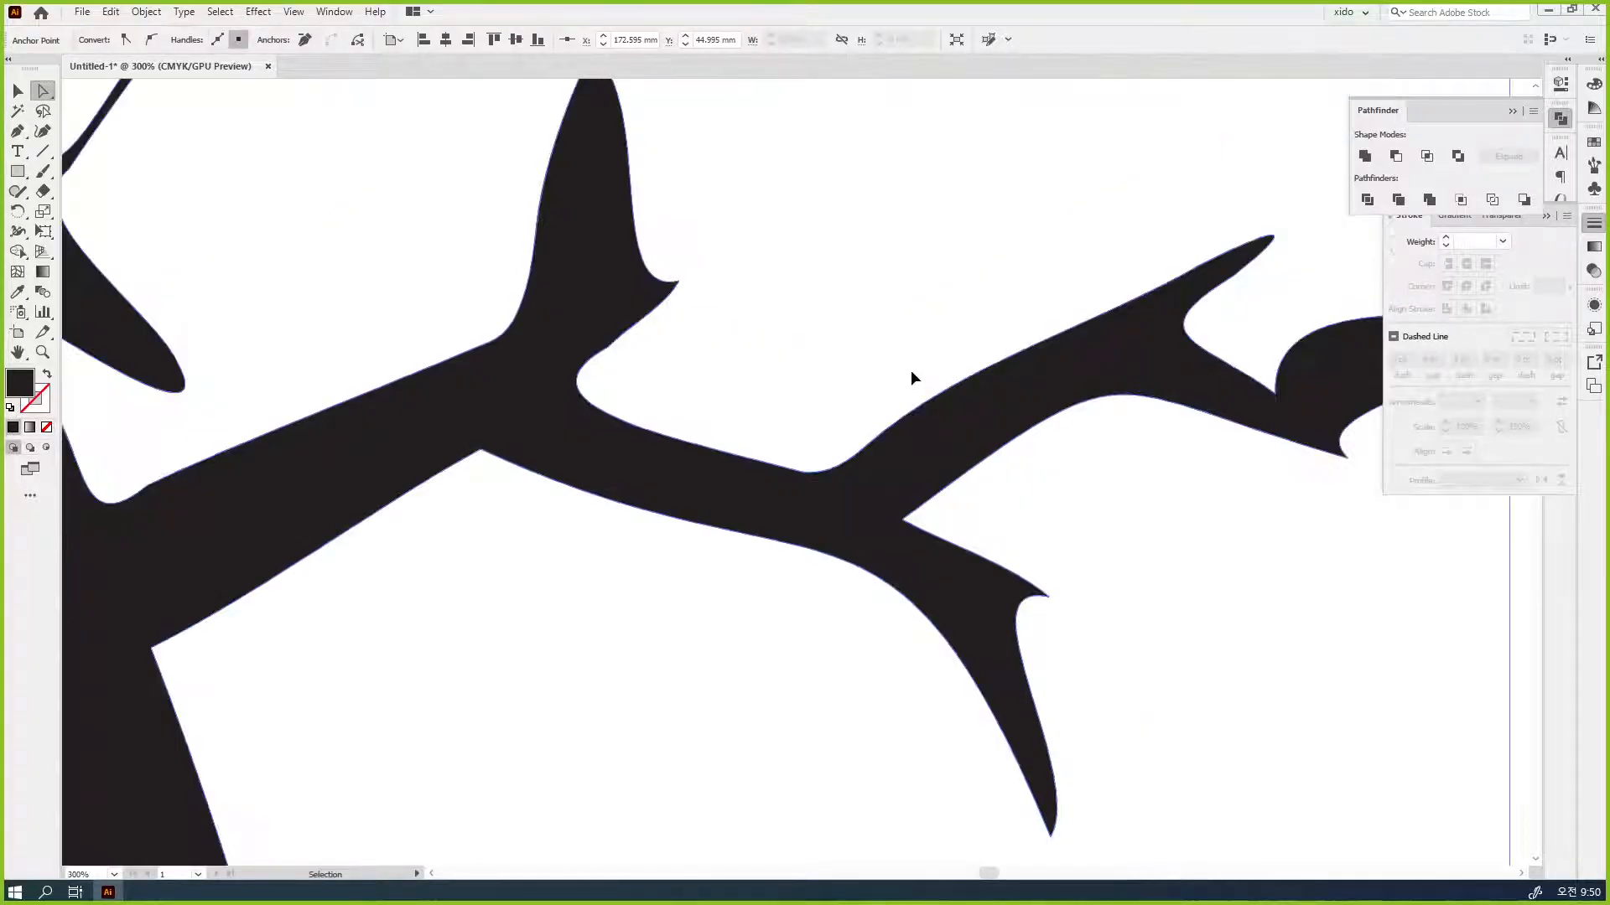
# - Soften the sharp inner bend of the upper-left branch with the Smooth Tool
pyautogui.press('a')
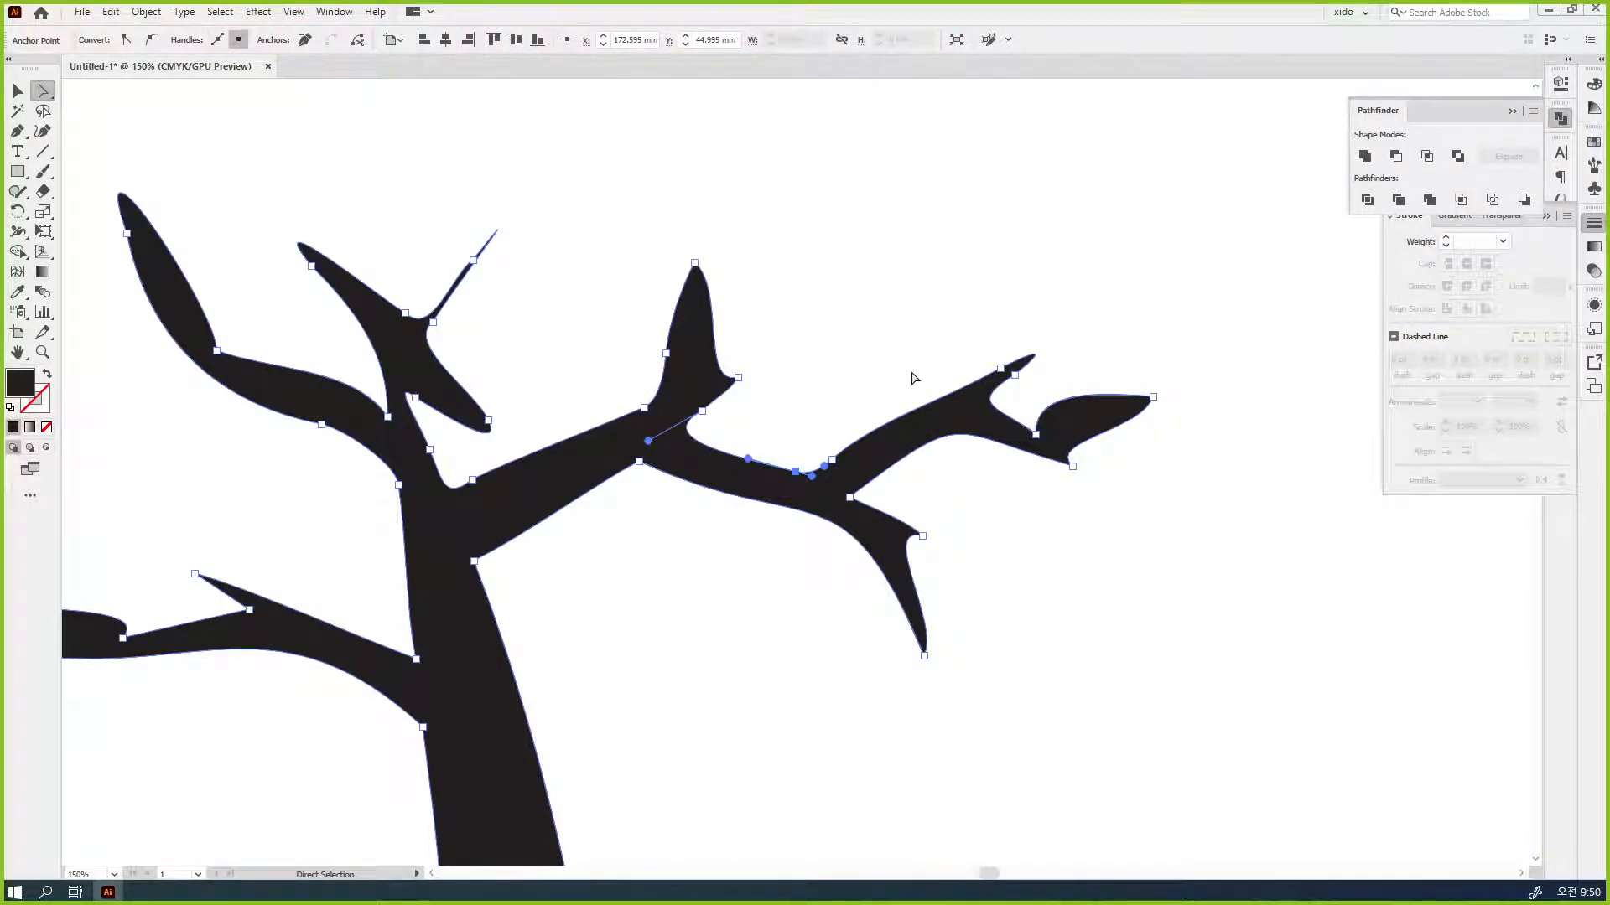
pyautogui.moveTo(803, 370); pyautogui.dragTo(942, 302)
pyautogui.press('v')
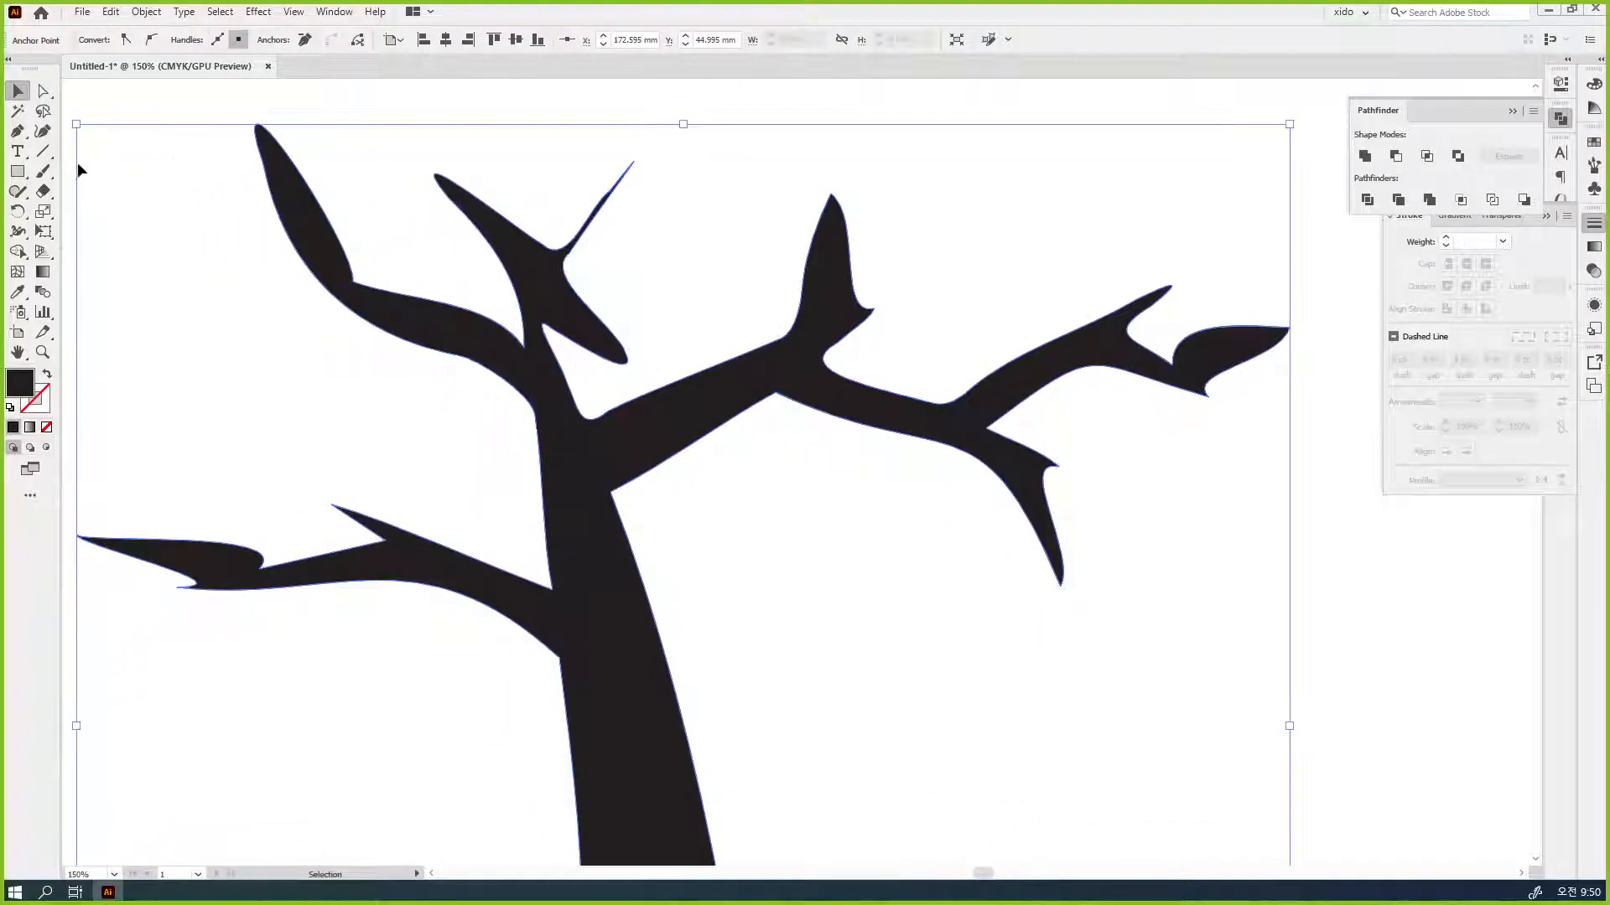
pyautogui.click(19, 193)
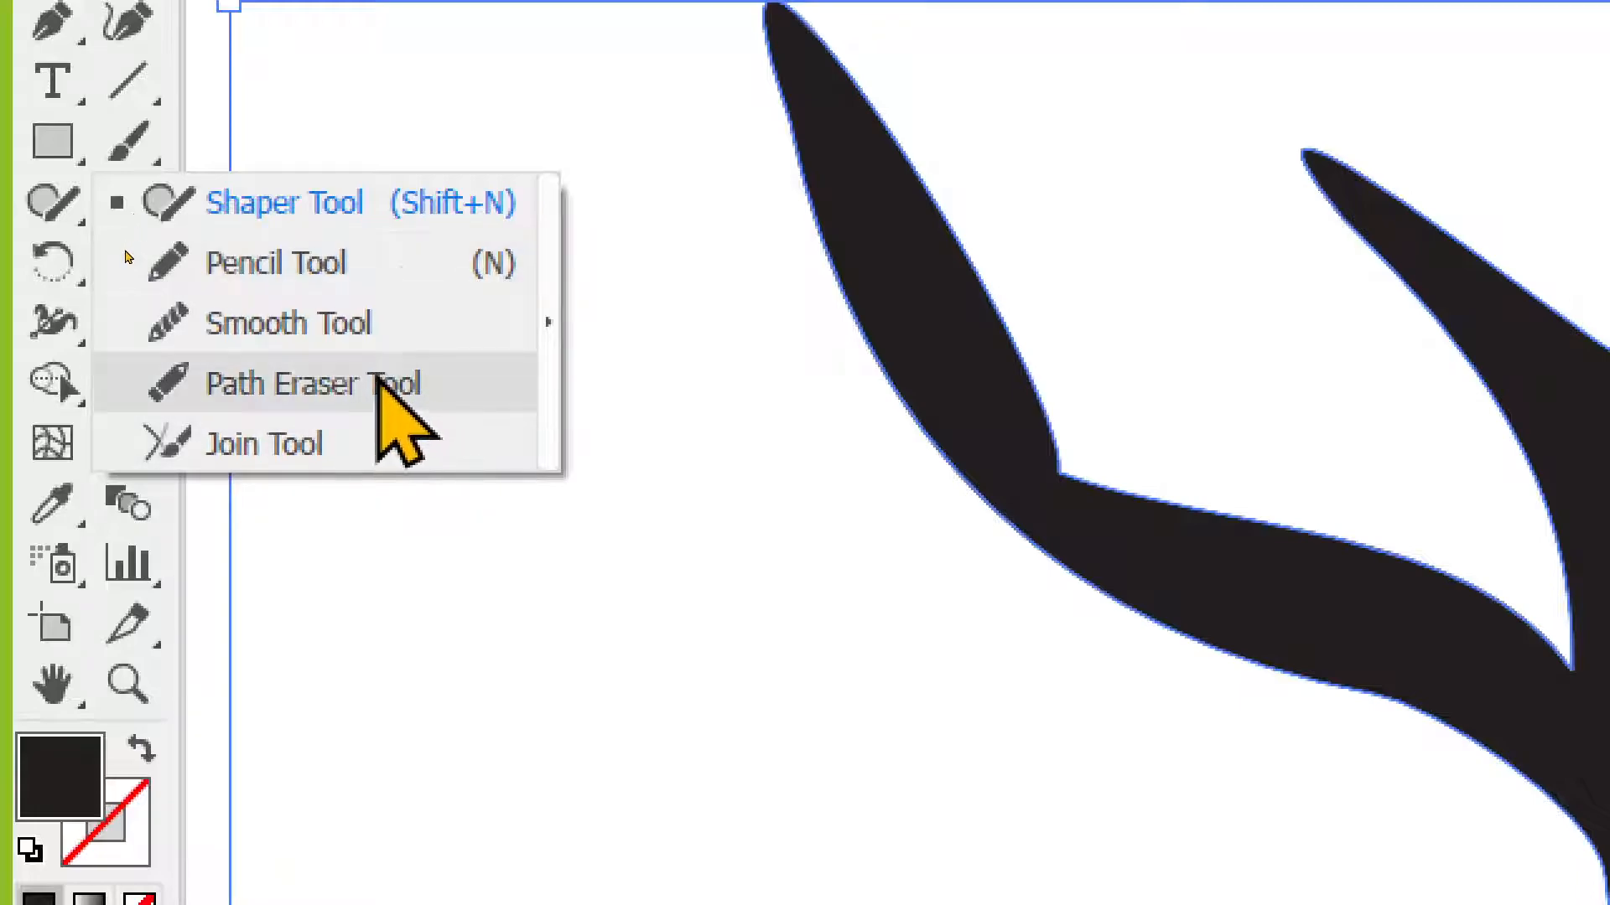
pyautogui.click(384, 322)
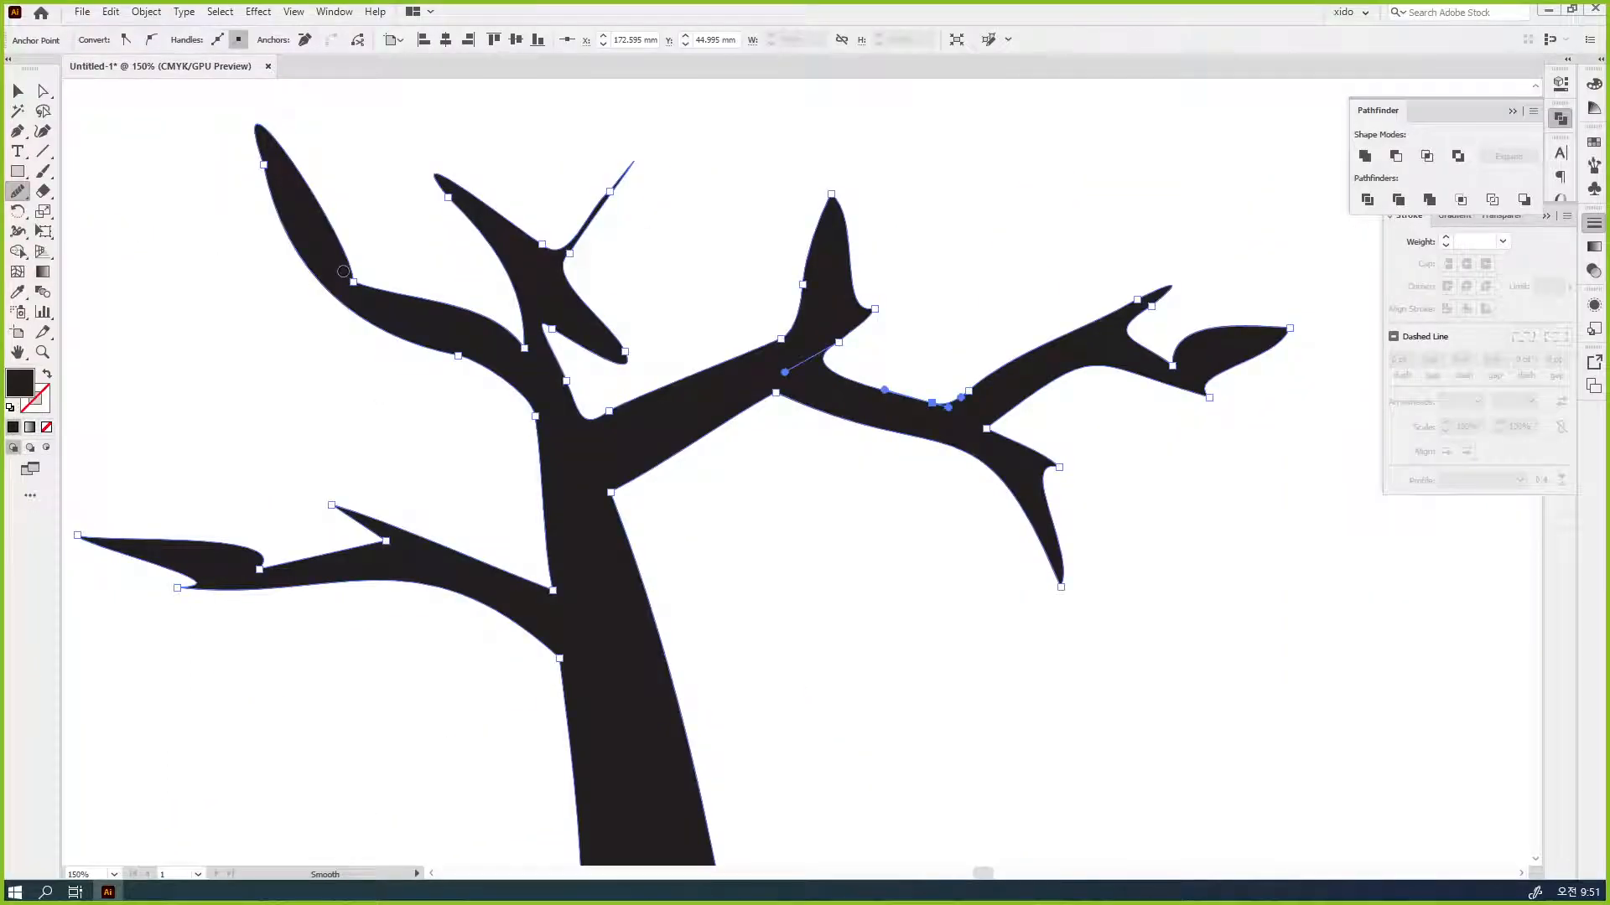
pyautogui.moveTo(343, 272); pyautogui.dragTo(584, 399)
pyautogui.hotkey('ctrl', 'space')
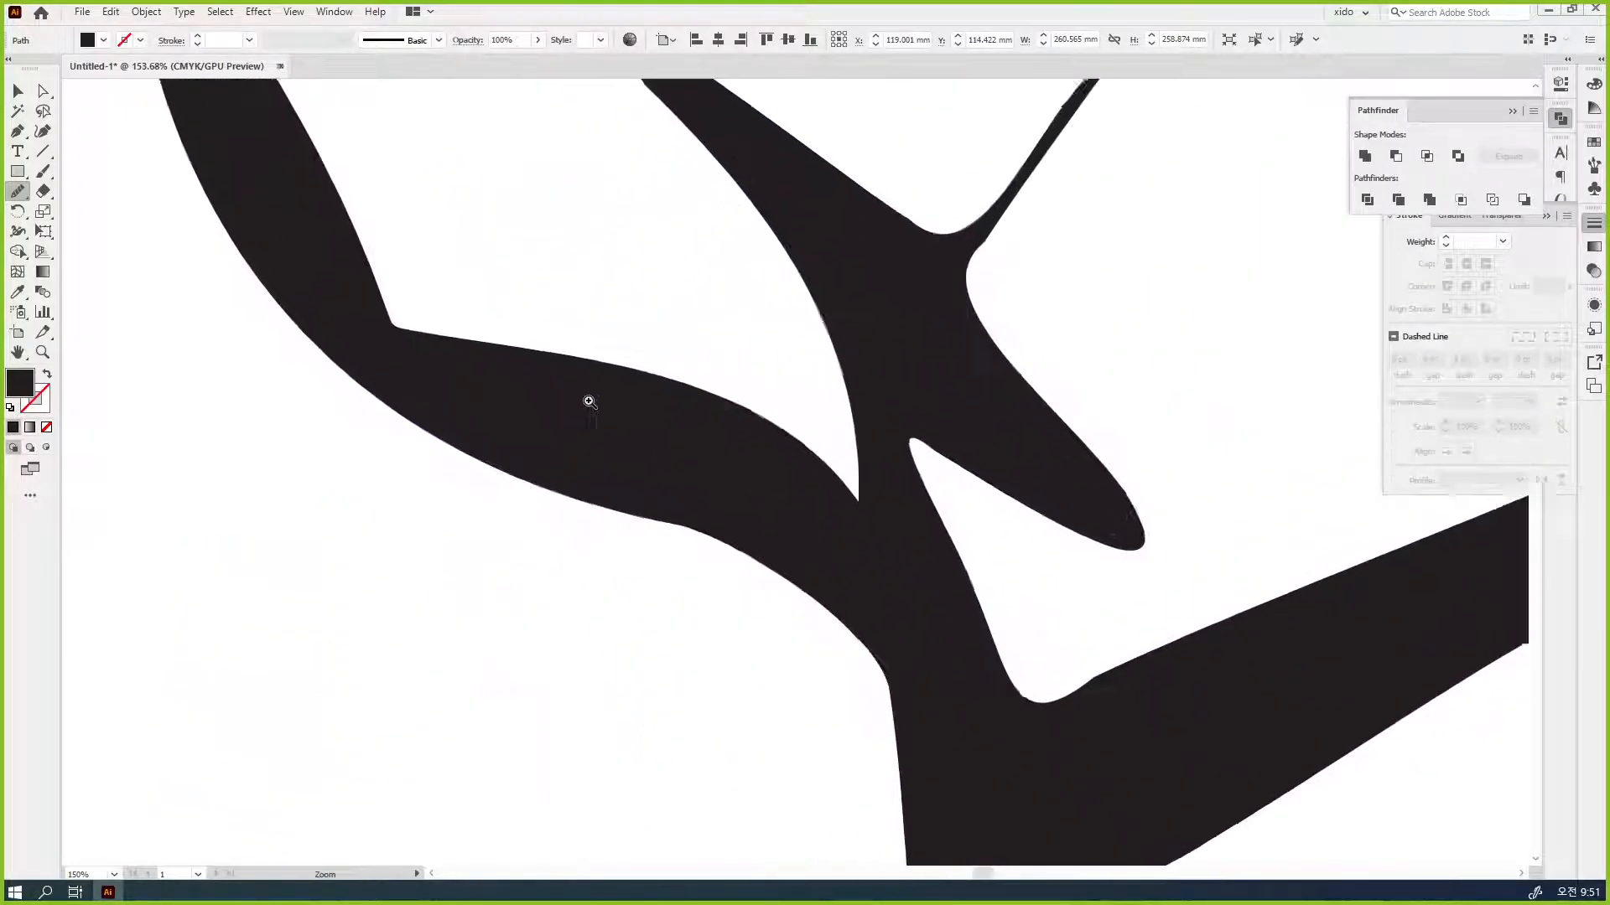
pyautogui.moveTo(413, 321)
pyautogui.mouseDown()
pyautogui.moveTo(447, 345)
pyautogui.moveTo(387, 302)
pyautogui.moveTo(446, 338)
pyautogui.mouseUp()
pyautogui.moveTo(367, 262)
pyautogui.mouseDown()
pyautogui.moveTo(411, 331)
pyautogui.moveTo(453, 357)
pyautogui.mouseUp()
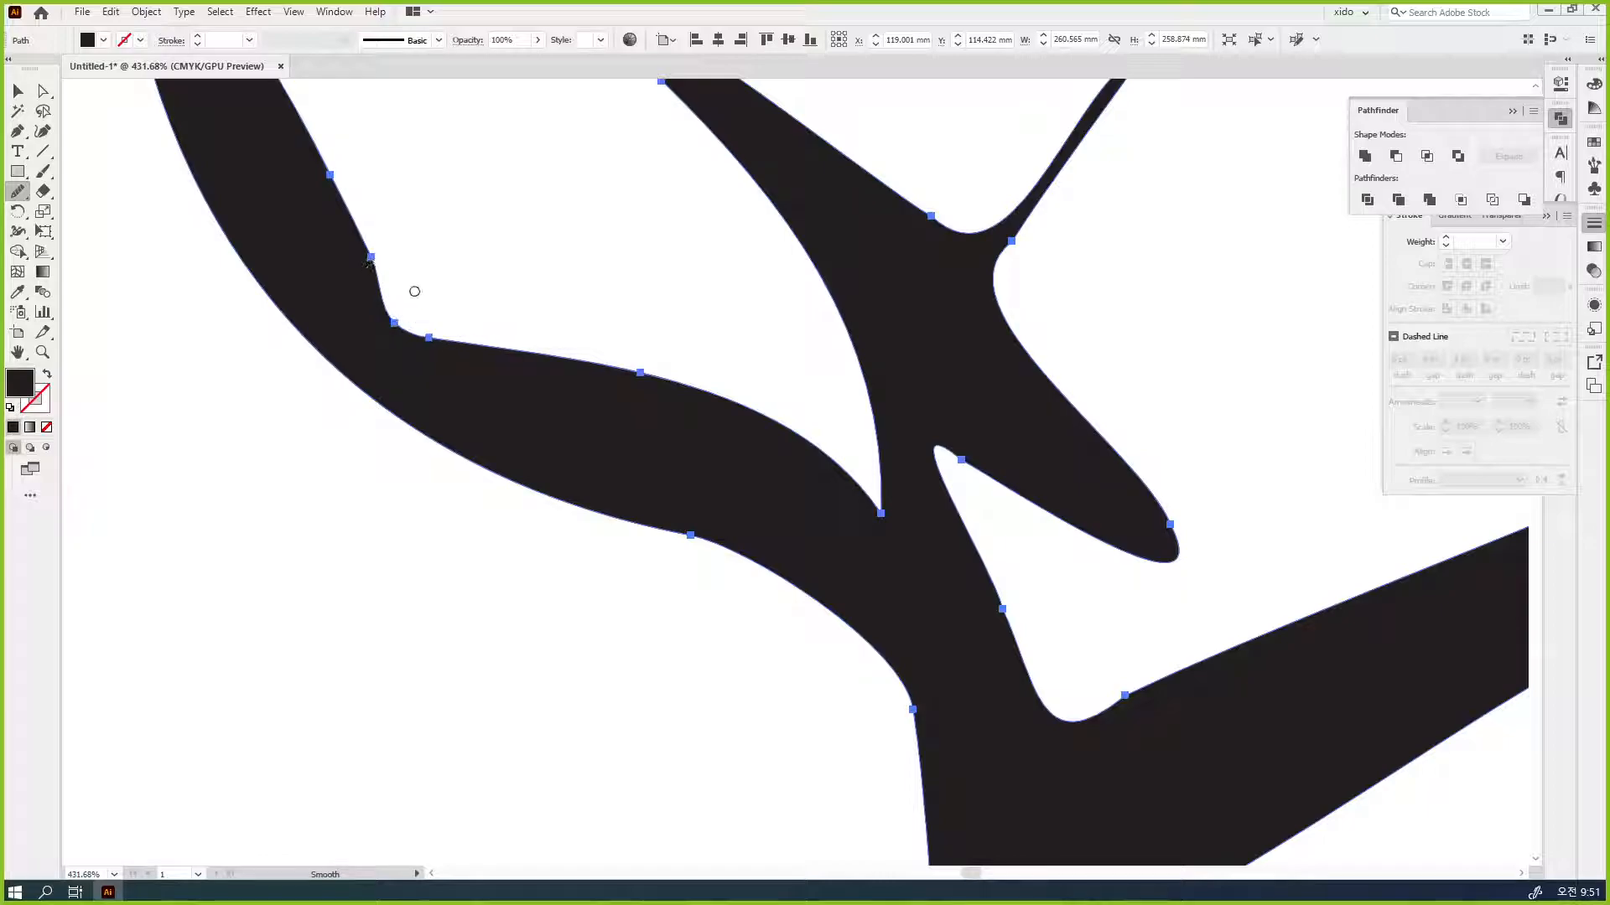
pyautogui.moveTo(374, 251); pyautogui.dragTo(426, 335)
# - Adjust the Smooth Tool options so its strokes smooth the path more strongly
pyautogui.doubleClick(17, 194)
pyautogui.moveTo(804, 426); pyautogui.dragTo(861, 429)
pyautogui.click(870, 490)
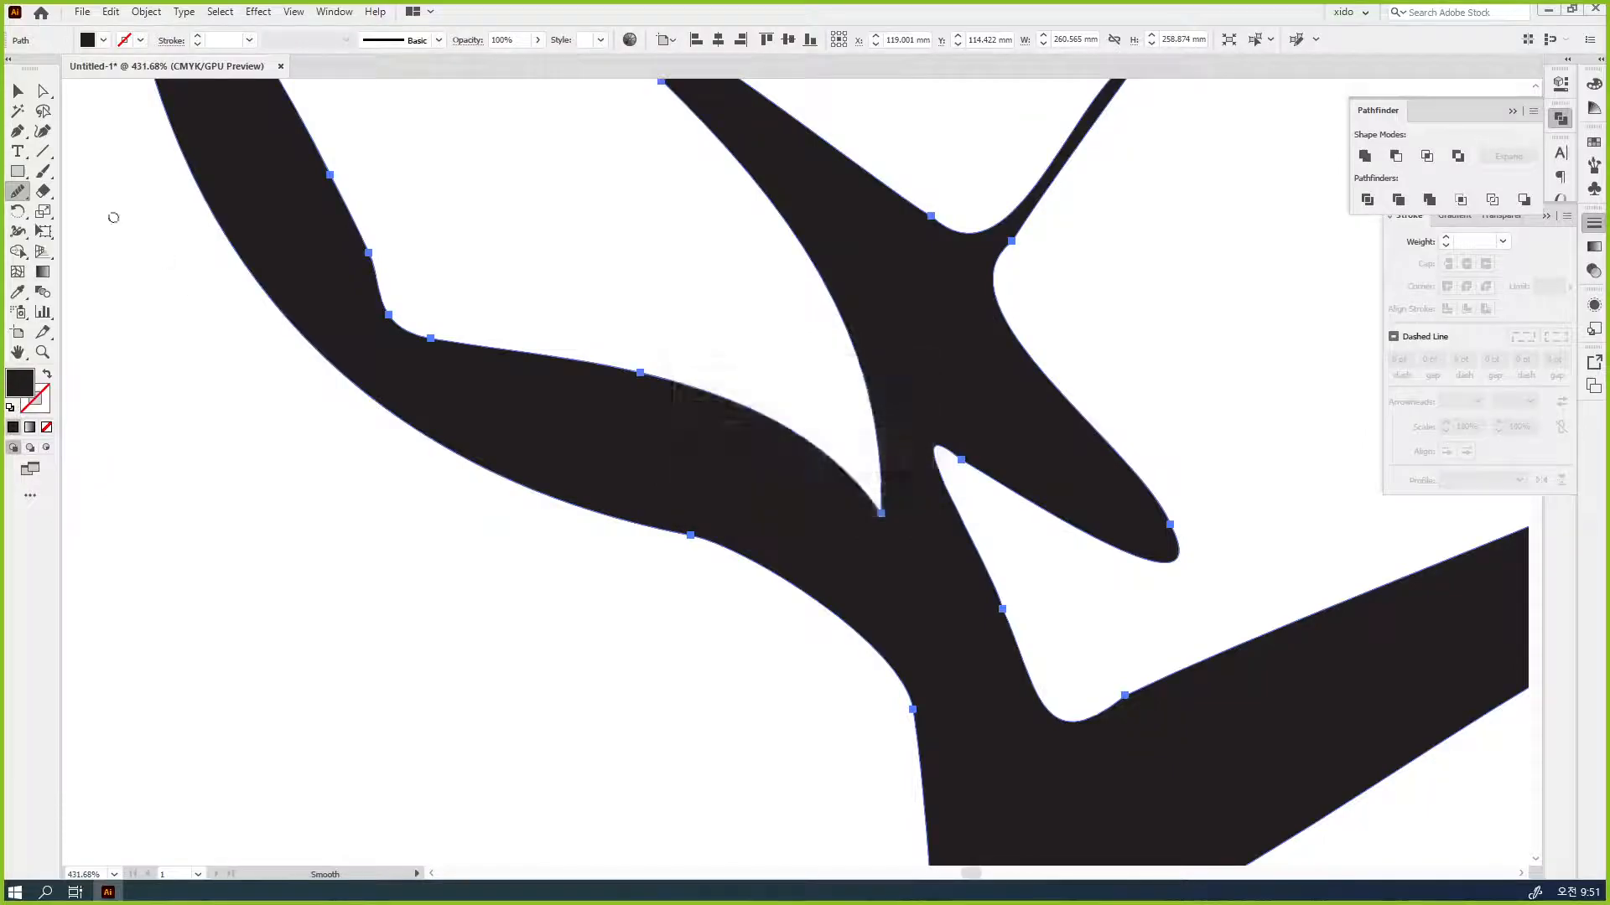
pyautogui.doubleClick(15, 193)
pyautogui.click(915, 427)
pyautogui.click(806, 485)
# - Smooth the upper-left branch's inner edge along its bend with repeated Smooth Tool strokes until it curves gently
pyautogui.moveTo(365, 262)
pyautogui.mouseDown()
pyautogui.moveTo(506, 365)
pyautogui.moveTo(408, 311)
pyautogui.moveTo(616, 374)
pyautogui.mouseUp()
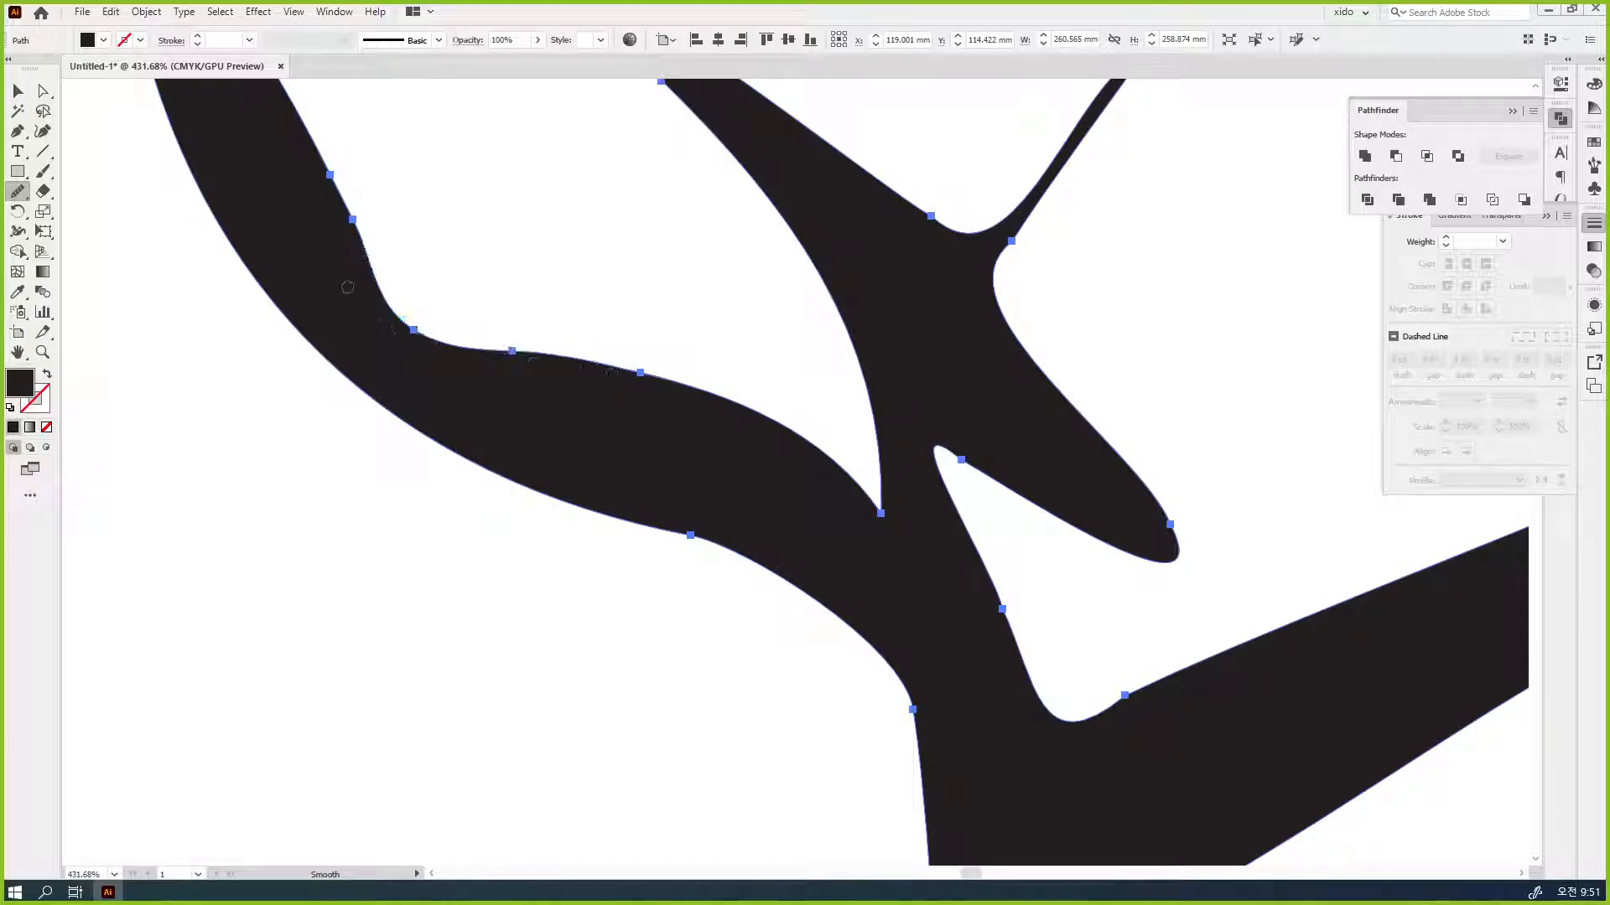
pyautogui.moveTo(350, 234)
pyautogui.mouseDown()
pyautogui.moveTo(430, 344)
pyautogui.moveTo(554, 386)
pyautogui.mouseUp()
pyautogui.moveTo(367, 260)
pyautogui.mouseDown()
pyautogui.moveTo(422, 329)
pyautogui.moveTo(529, 364)
pyautogui.moveTo(410, 311)
pyautogui.moveTo(520, 348)
pyautogui.mouseUp()
pyautogui.moveTo(343, 232); pyautogui.dragTo(465, 318)
pyautogui.moveTo(341, 232); pyautogui.dragTo(531, 356)
pyautogui.moveTo(278, 193)
pyautogui.mouseDown()
pyautogui.moveTo(507, 381)
pyautogui.moveTo(537, 386)
pyautogui.mouseUp()
# - Smooth the edges of the thin upper twig and the rounded stub below it with the Smooth Tool
pyautogui.hotkey('ctrl', '-')
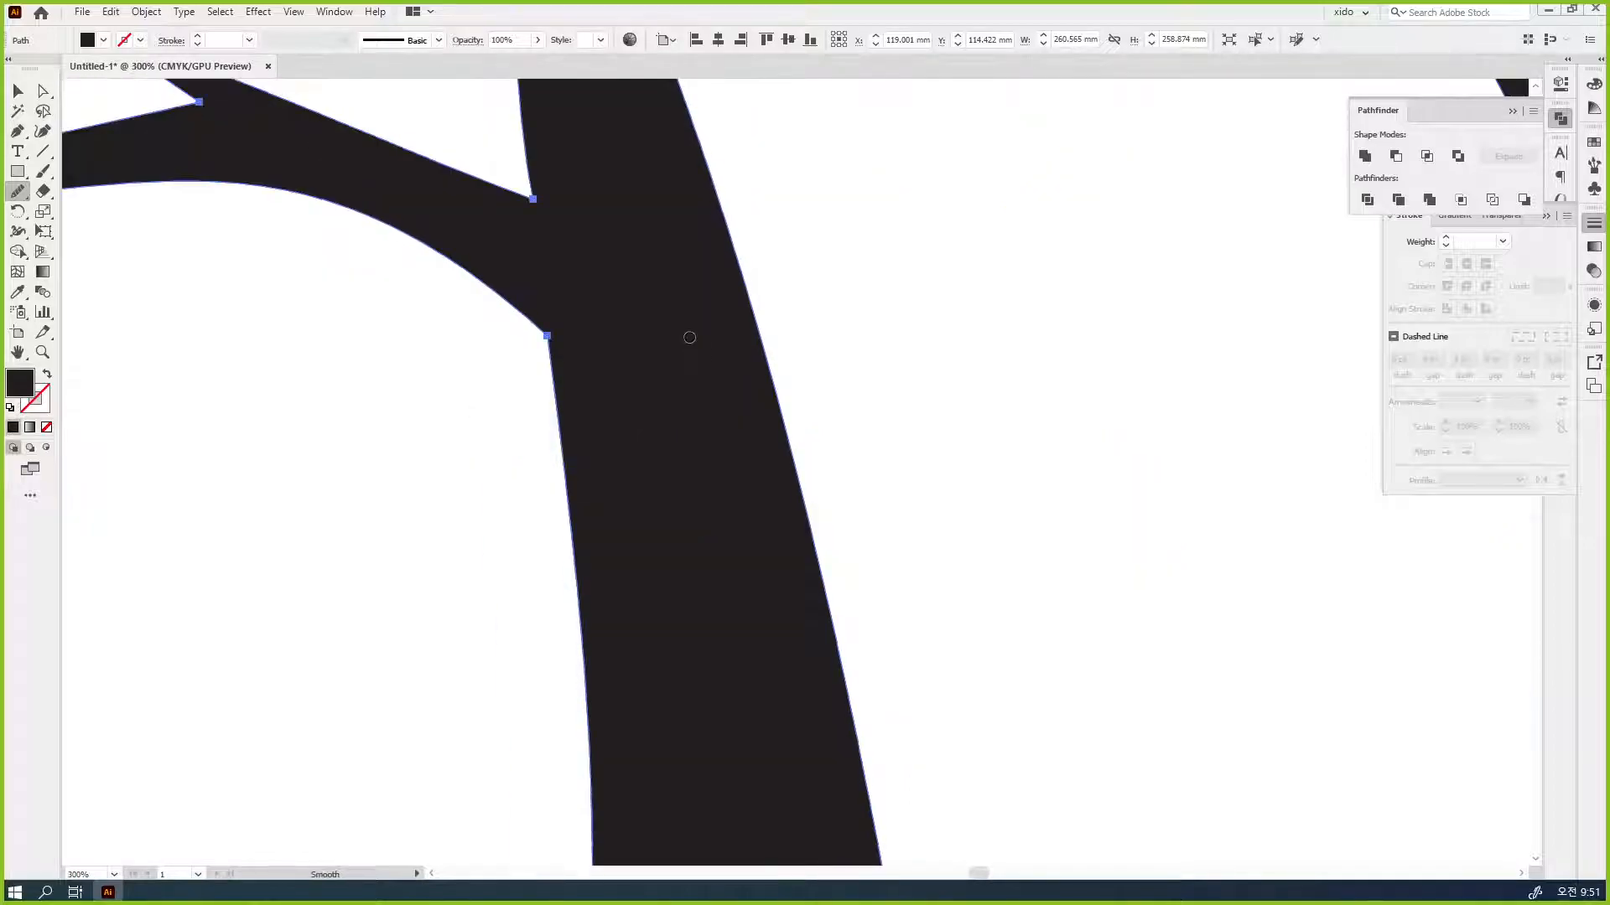
pyautogui.hotkey('ctrl', '-')
pyautogui.moveTo(671, 304); pyautogui.dragTo(704, 664)
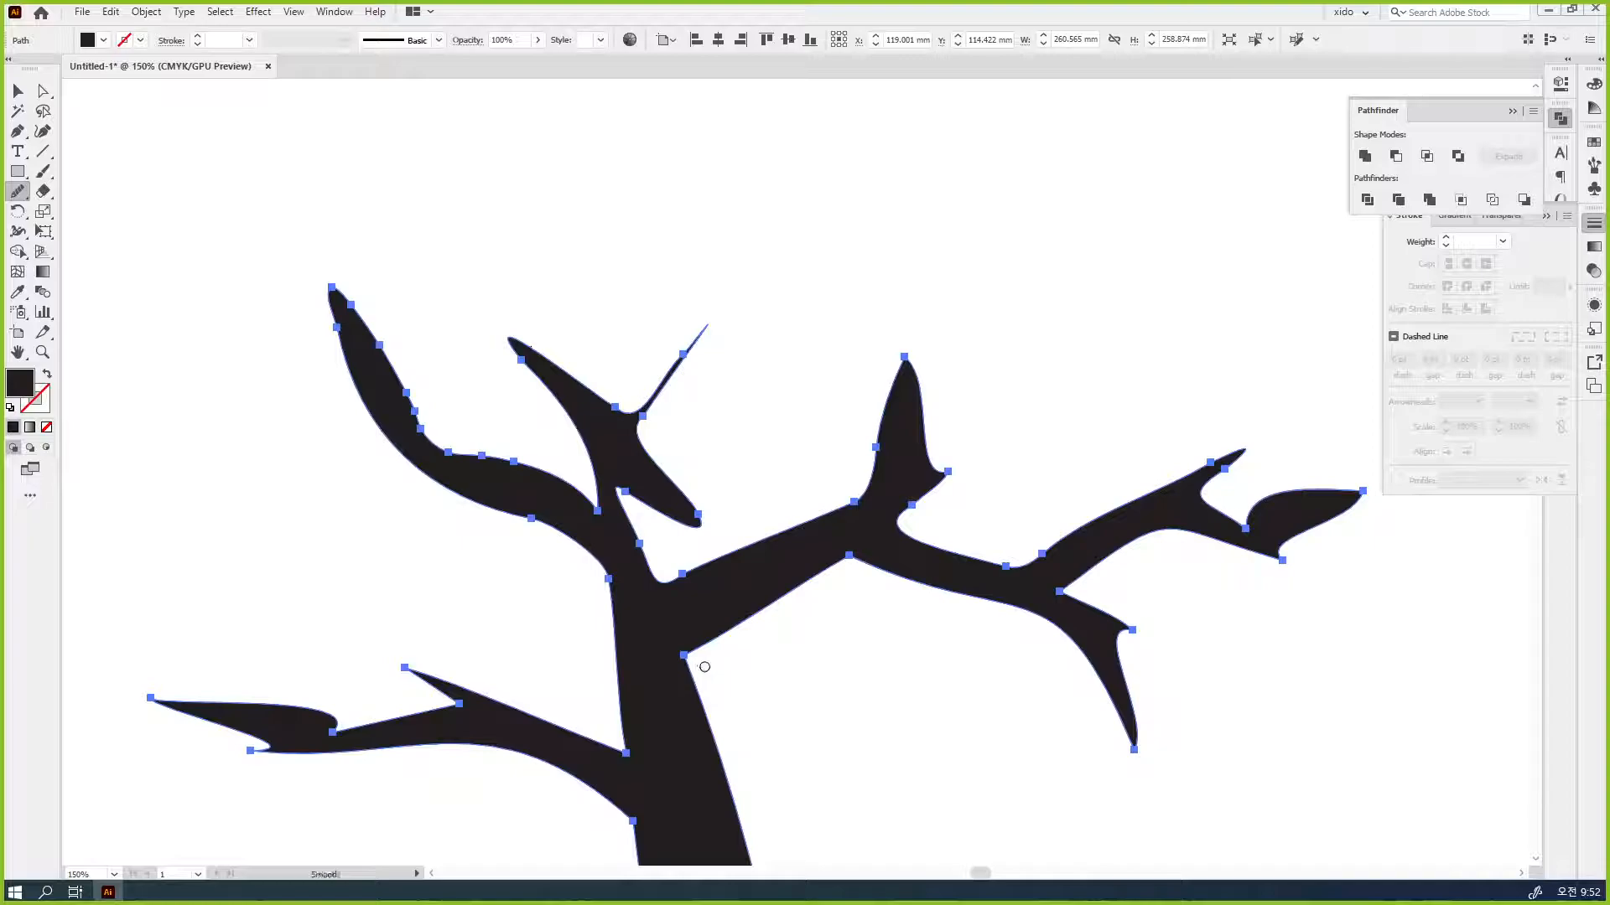
pyautogui.moveTo(640, 450)
pyautogui.mouseDown()
pyautogui.moveTo(659, 412)
pyautogui.moveTo(698, 515)
pyautogui.mouseUp()
pyautogui.press('ctrl')
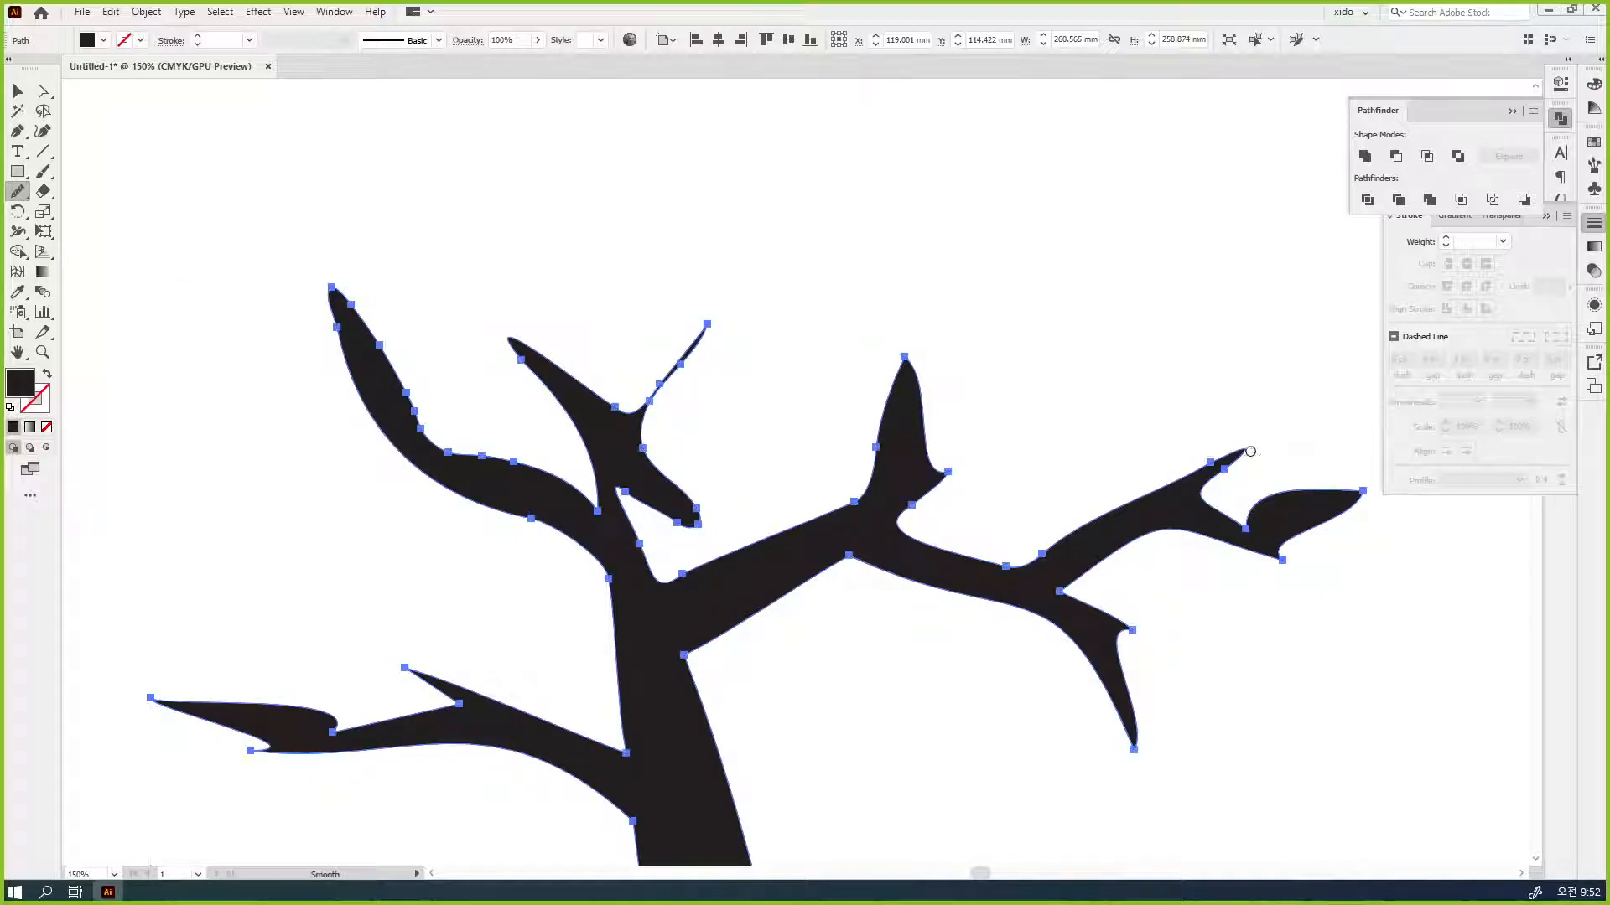
# - Smooth the outer part of the right branch, including its underside and leaf-shaped tip, with the Smooth Tool
pyautogui.moveTo(1255, 512); pyautogui.dragTo(1231, 524)
pyautogui.press('space')
pyautogui.moveTo(841, 685); pyautogui.dragTo(967, 277)
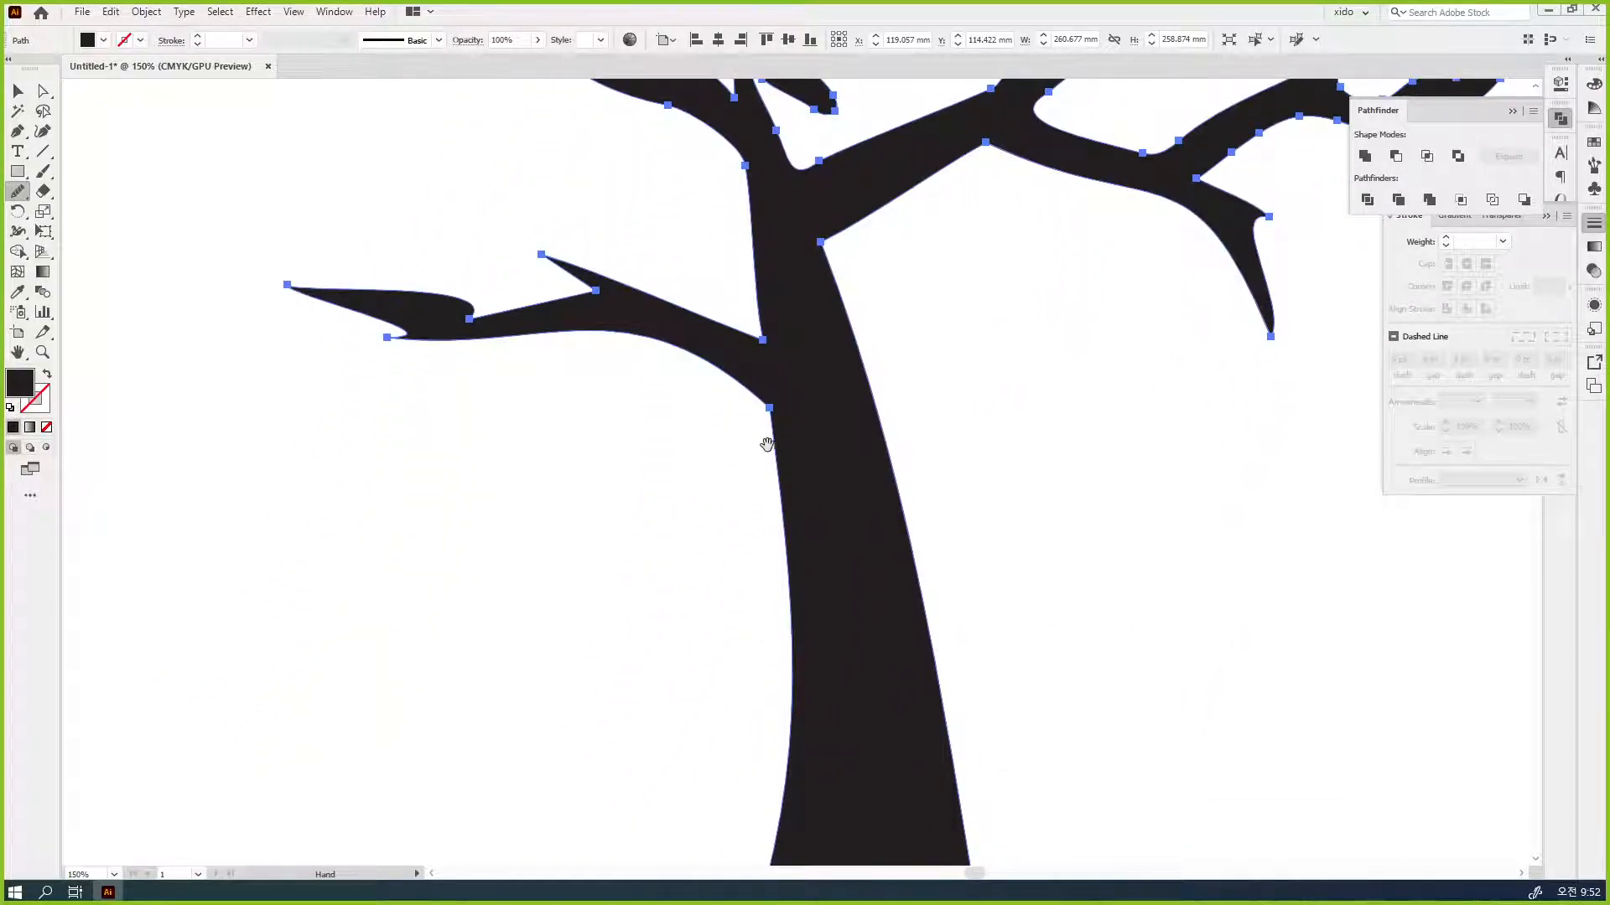
pyautogui.moveTo(763, 447); pyautogui.dragTo(537, 681)
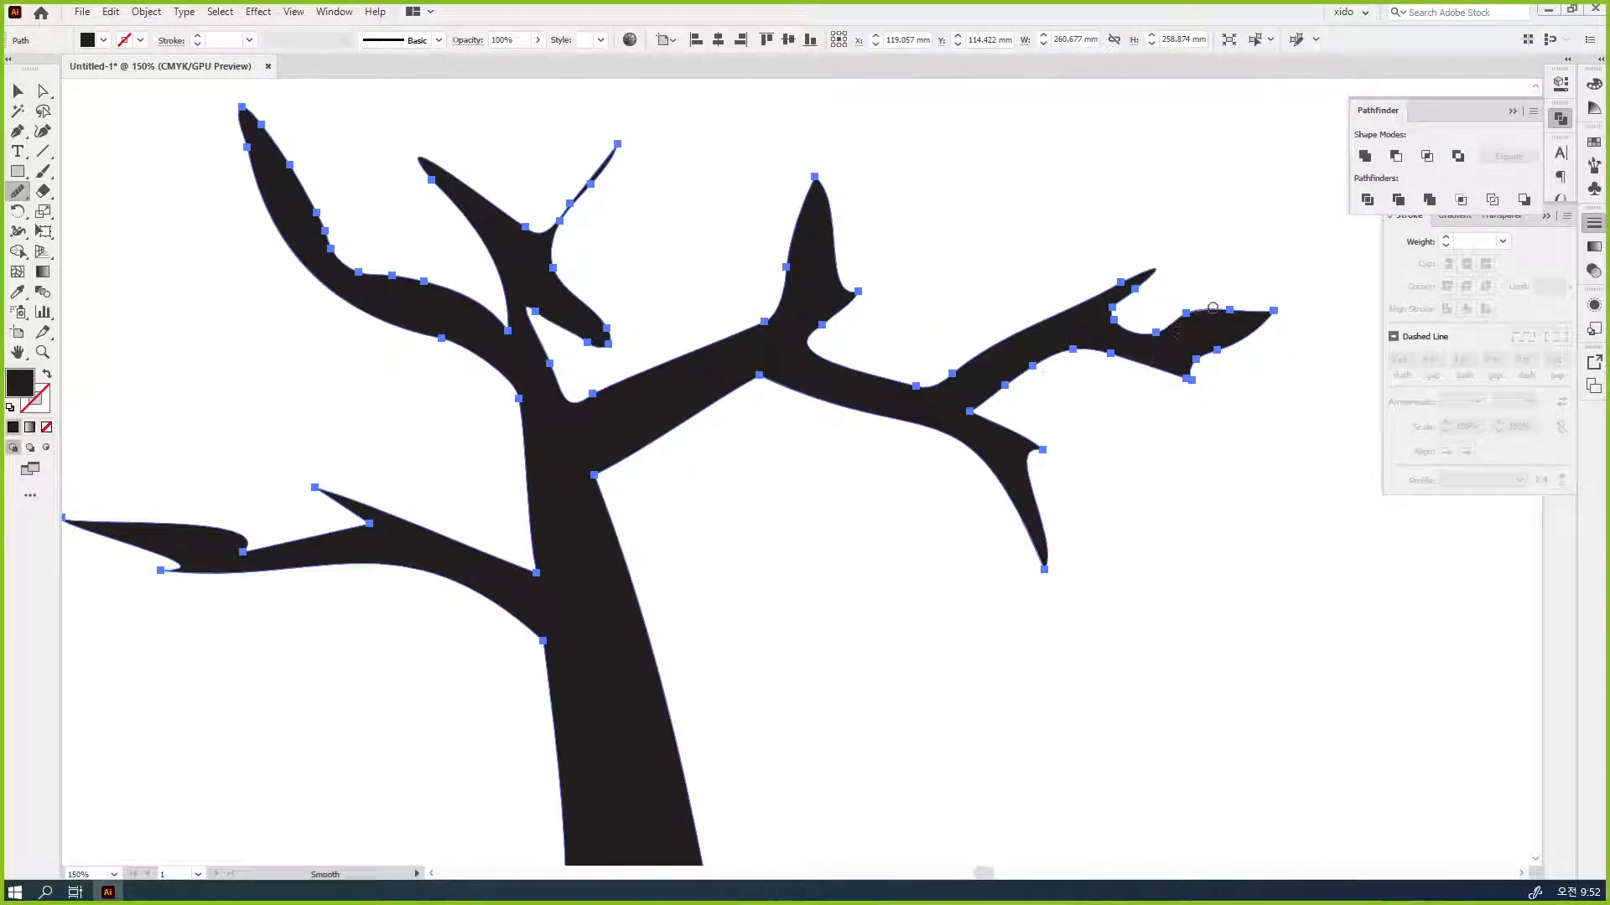
pyautogui.moveTo(1172, 323); pyautogui.dragTo(1269, 317)
# - Stretch the right branch's leaf-shaped tip outward into a thin point and raise the anchor point at its base with Direct Selection
pyautogui.keyDown('ctrl'); pyautogui.click(1172, 355); pyautogui.keyUp('ctrl')
pyautogui.keyDown('ctrl'); pyautogui.click(965, 437); pyautogui.keyUp('ctrl')
pyautogui.keyDown('ctrl'); pyautogui.click(629, 492); pyautogui.keyUp('ctrl')
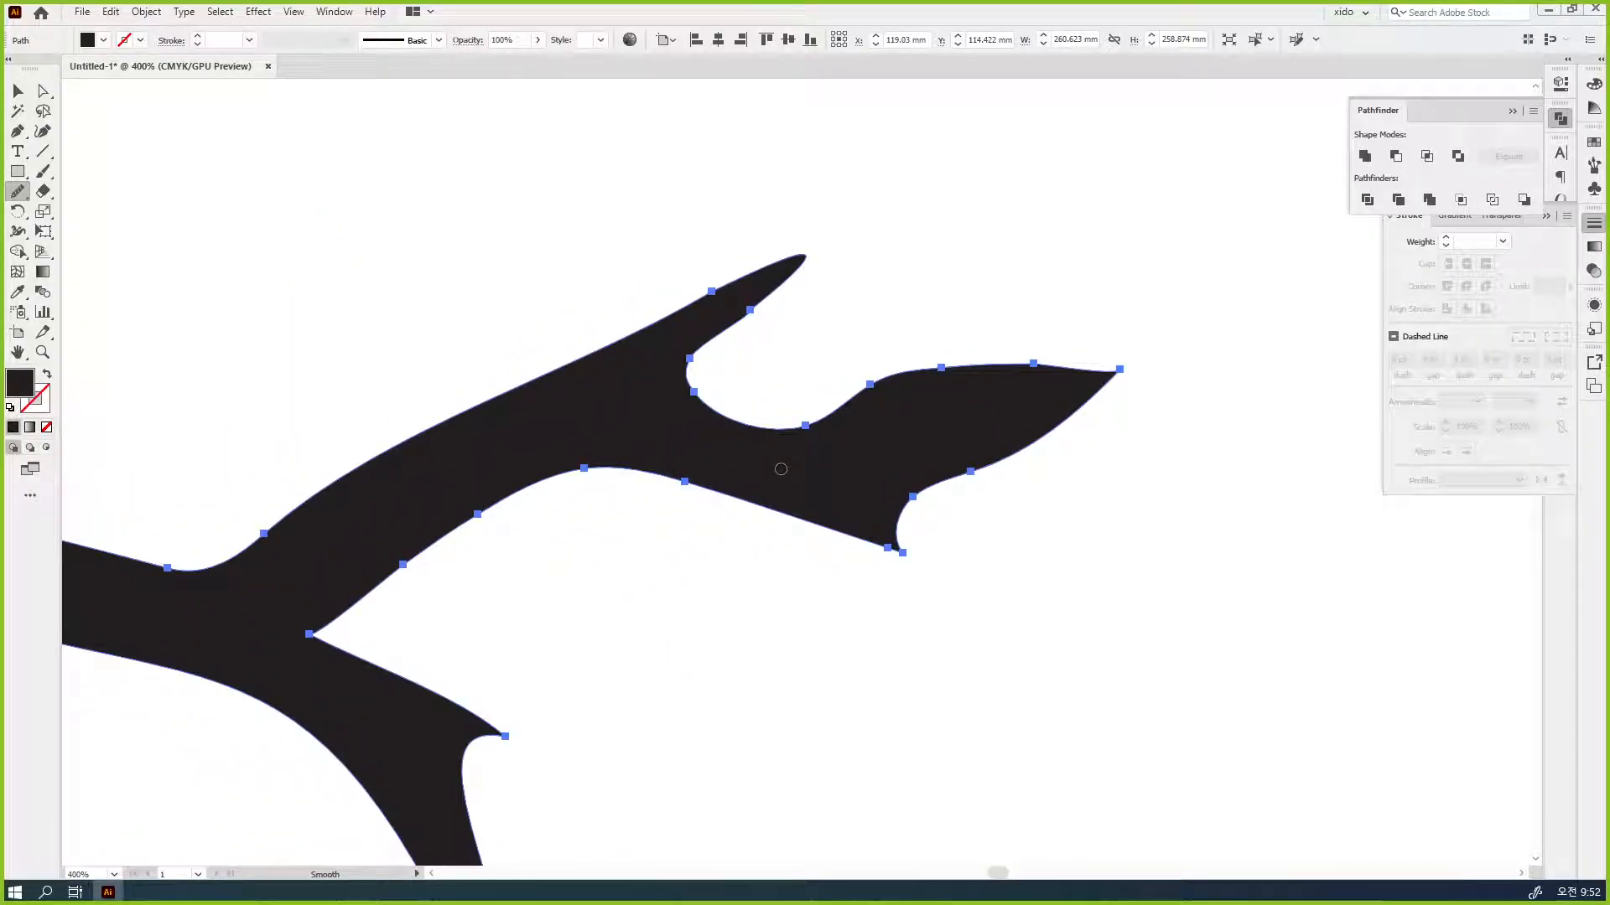
pyautogui.press('a')
pyautogui.moveTo(852, 311); pyautogui.dragTo(1270, 424)
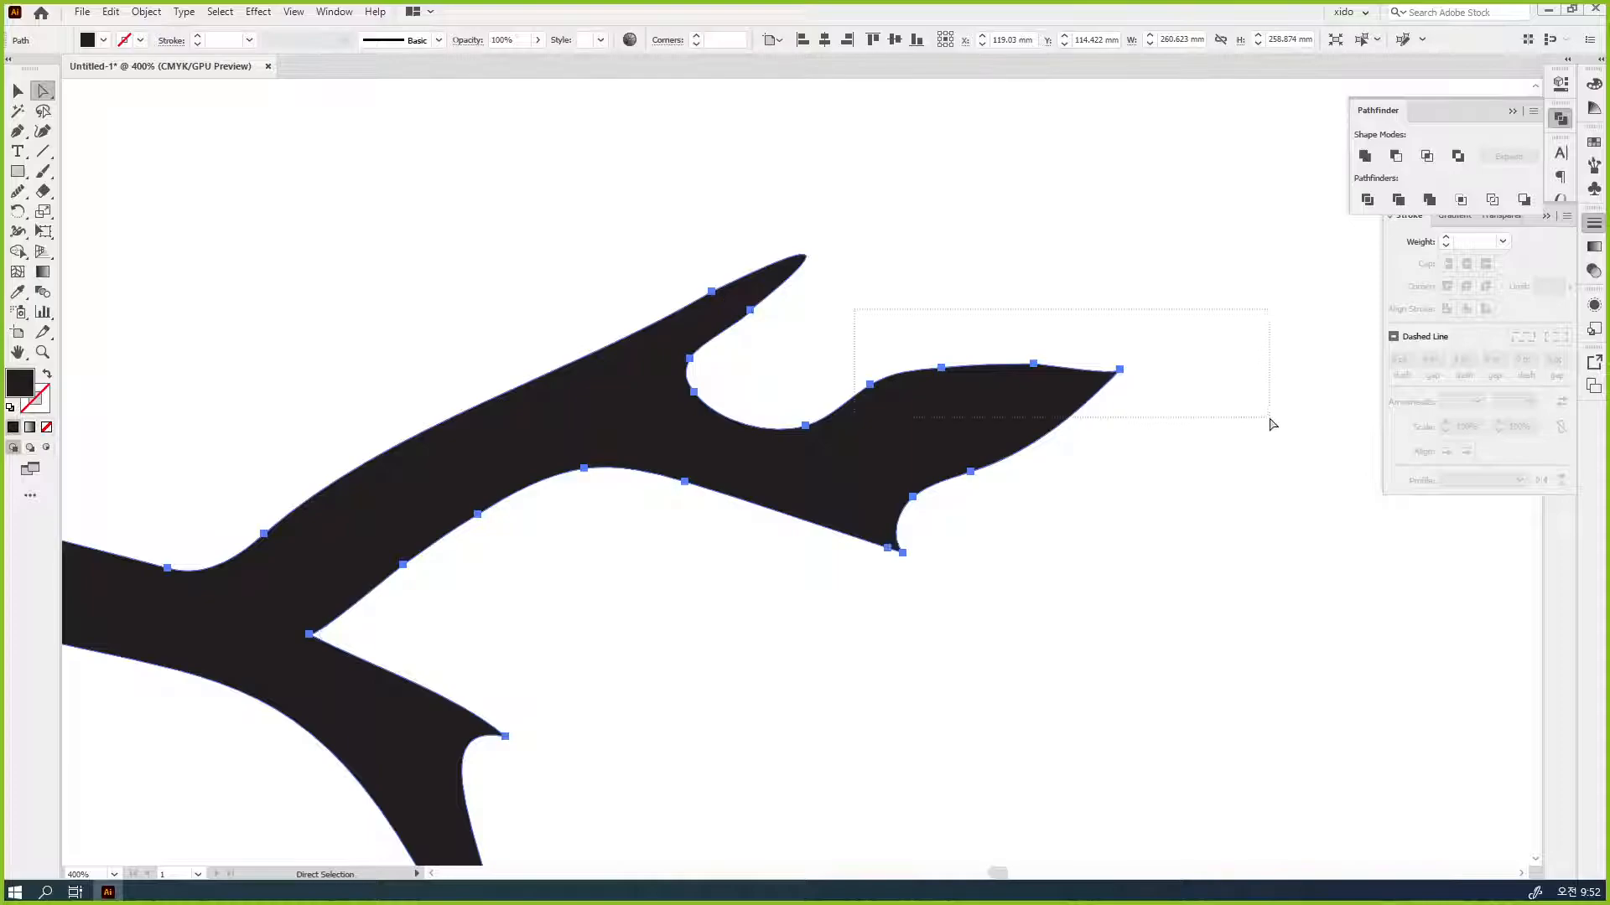
pyautogui.moveTo(1124, 379); pyautogui.dragTo(1216, 426)
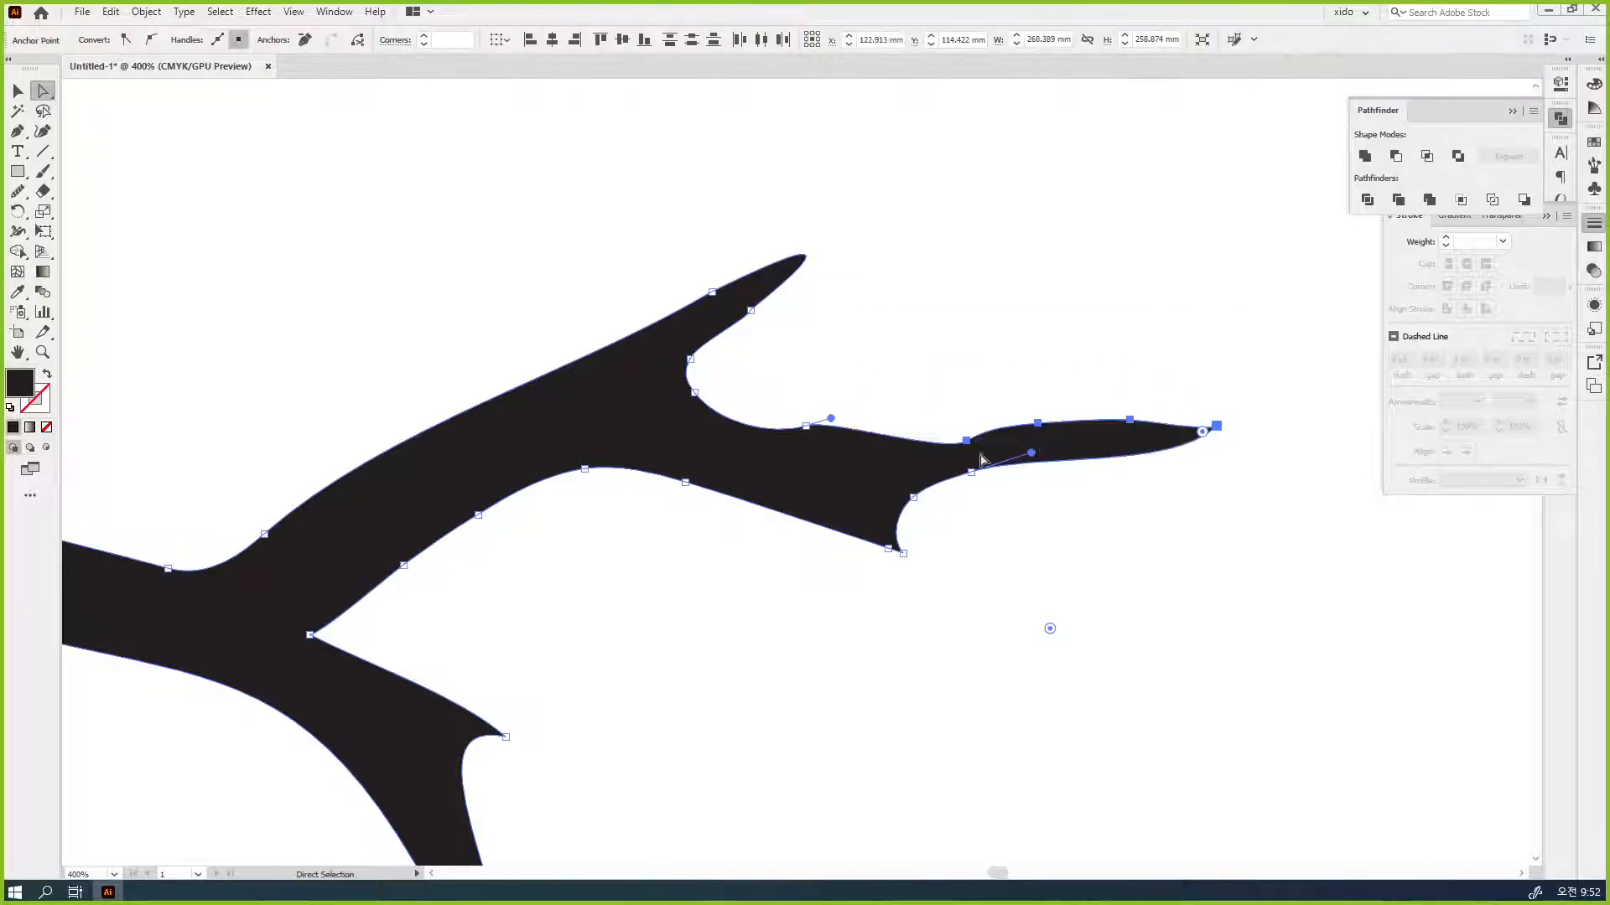
pyautogui.click(968, 450)
pyautogui.moveTo(970, 451); pyautogui.dragTo(956, 379)
pyautogui.click(1034, 327)
# - Thicken the thin upper twig above the trunk by moving its anchor points with Direct Selection
pyautogui.hotkey('ctrl', '-')
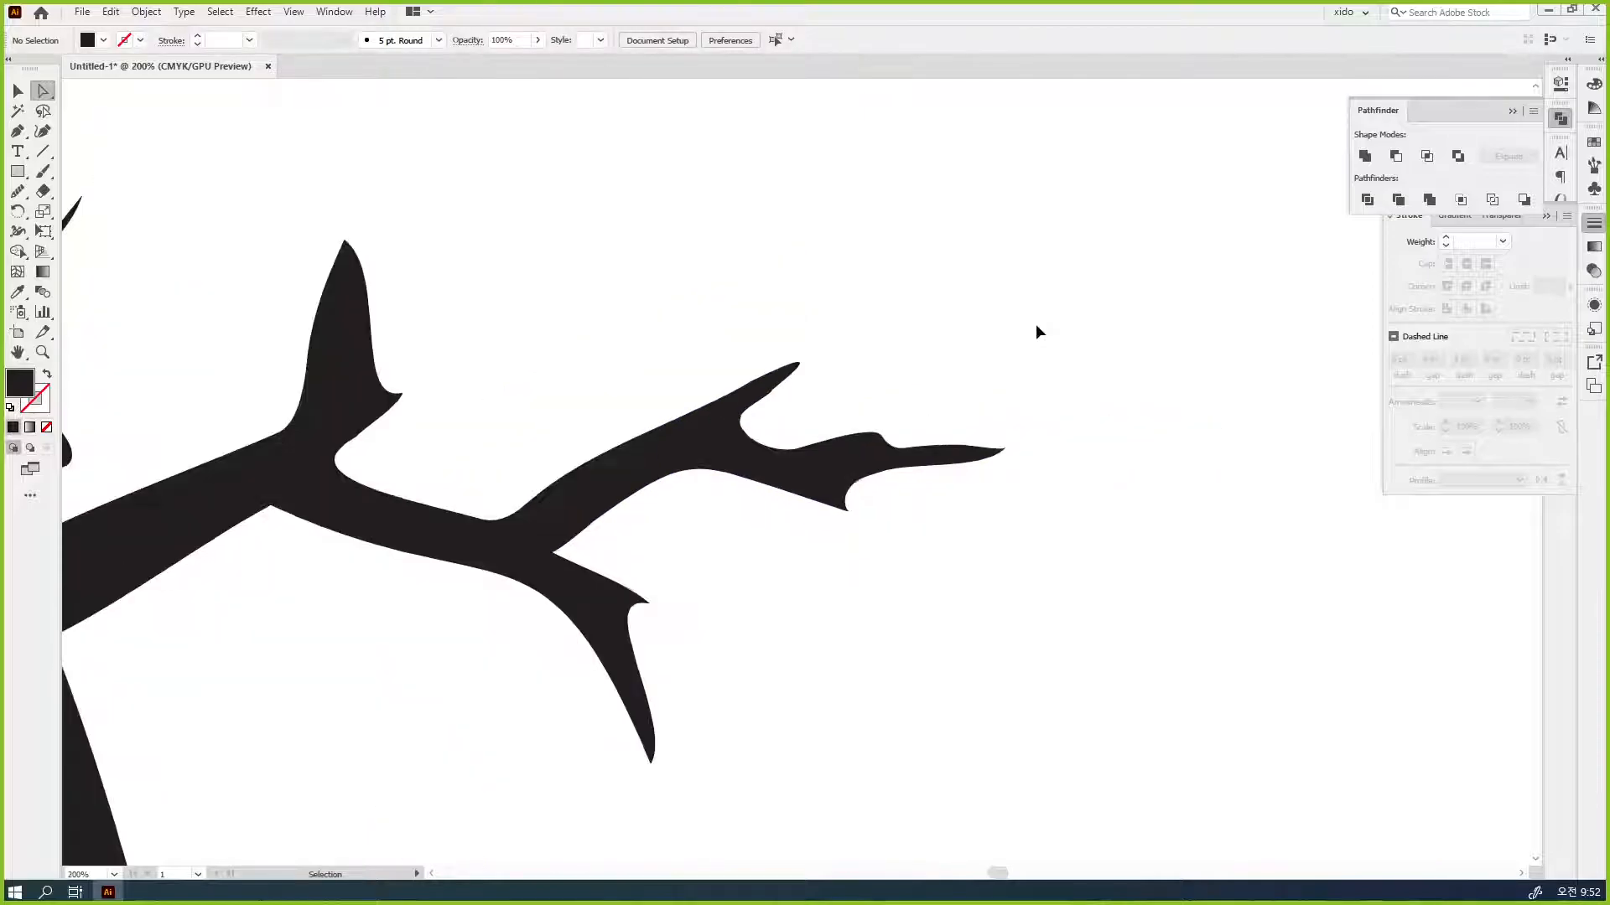
pyautogui.hotkey('ctrl', '-')
pyautogui.hotkey('ctrl', '-')
pyautogui.hotkey('ctrl', '-')
pyautogui.moveTo(812, 513); pyautogui.dragTo(1032, 382)
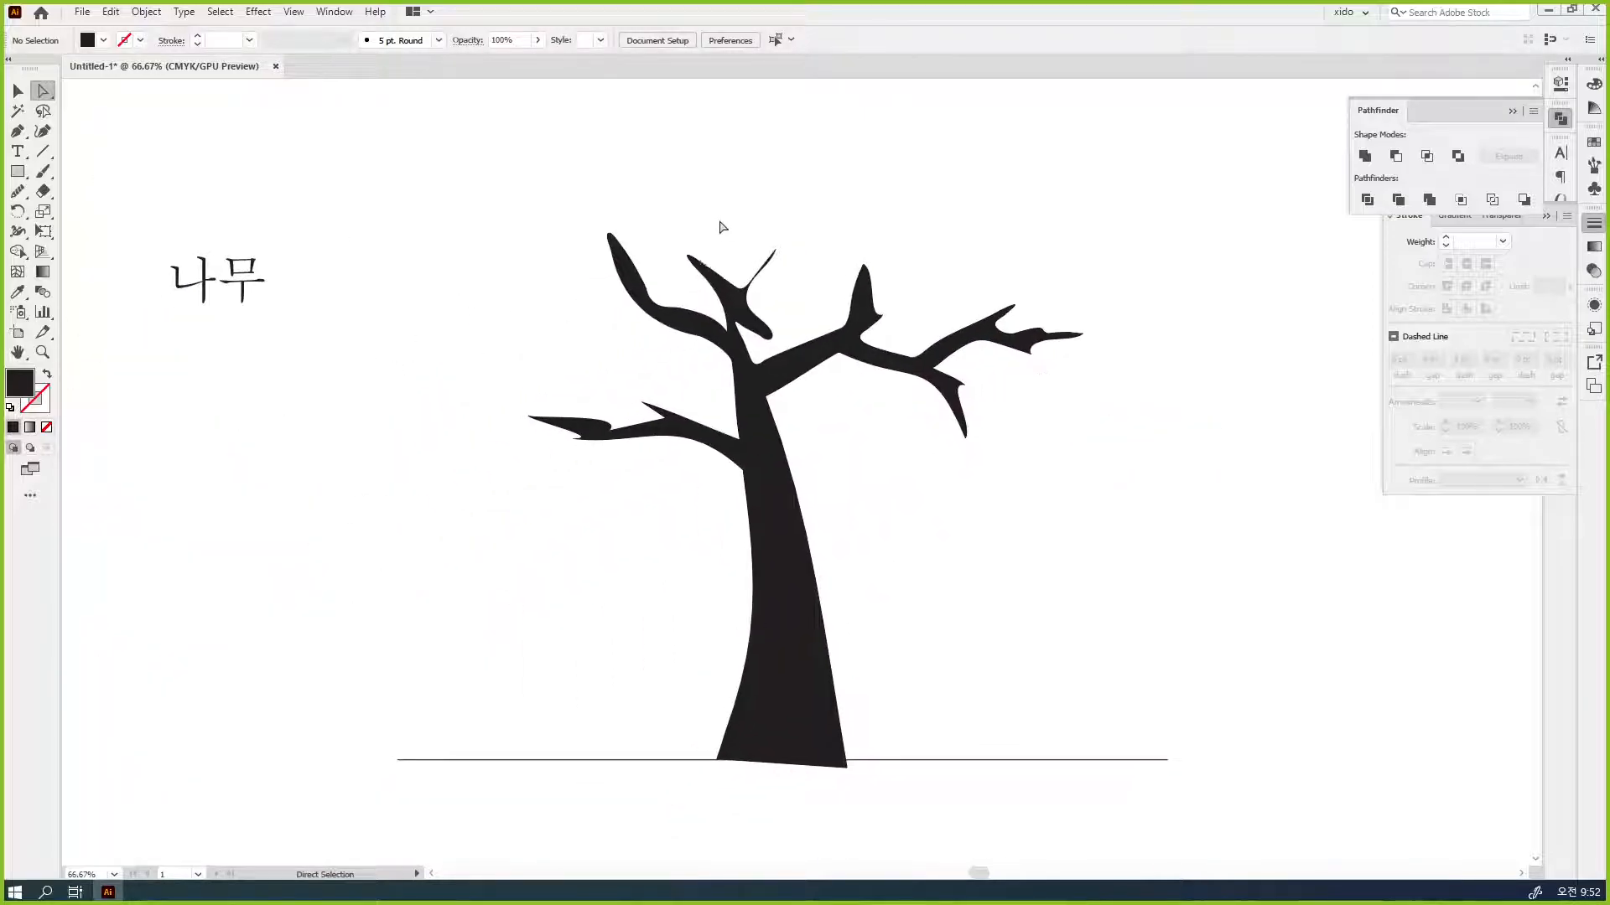
pyautogui.click(738, 295)
pyautogui.keyDown('ctrl'); pyautogui.click(768, 303); pyautogui.keyUp('ctrl')
pyautogui.moveTo(812, 464); pyautogui.dragTo(801, 265)
pyautogui.click(766, 342)
pyautogui.click(741, 362)
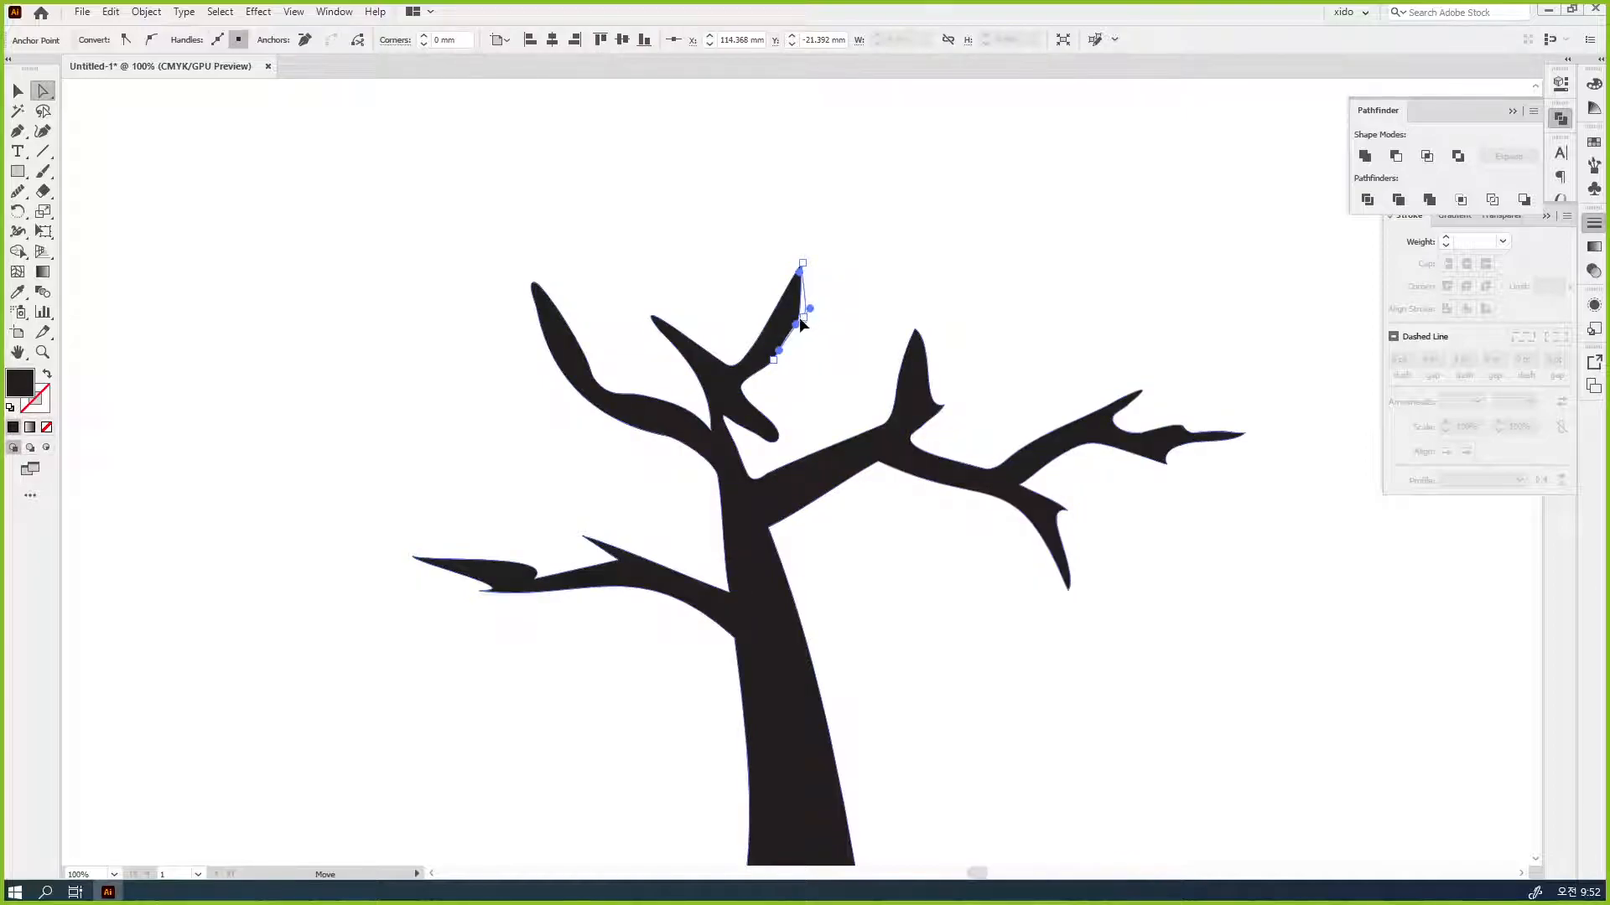
pyautogui.moveTo(800, 320); pyautogui.dragTo(795, 325)
# - Reshape the fork between the thickened upper twig and the branch beside it by pulling the path up and outward
pyautogui.moveTo(732, 366); pyautogui.dragTo(704, 335)
pyautogui.click(832, 582)
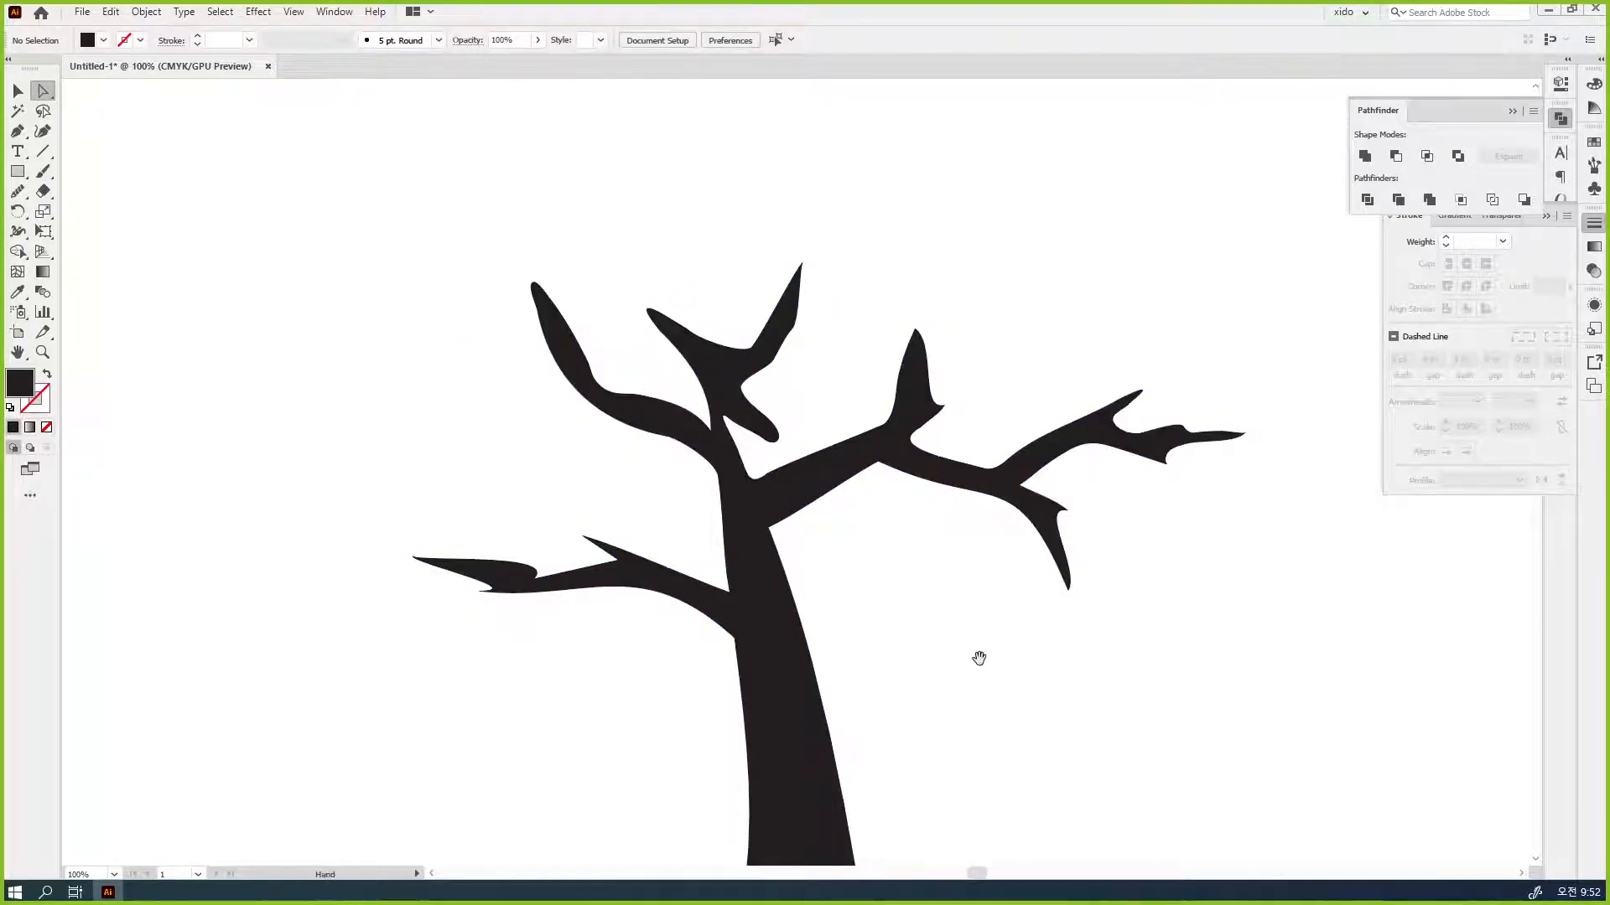
pyautogui.moveTo(979, 671); pyautogui.dragTo(895, 573)
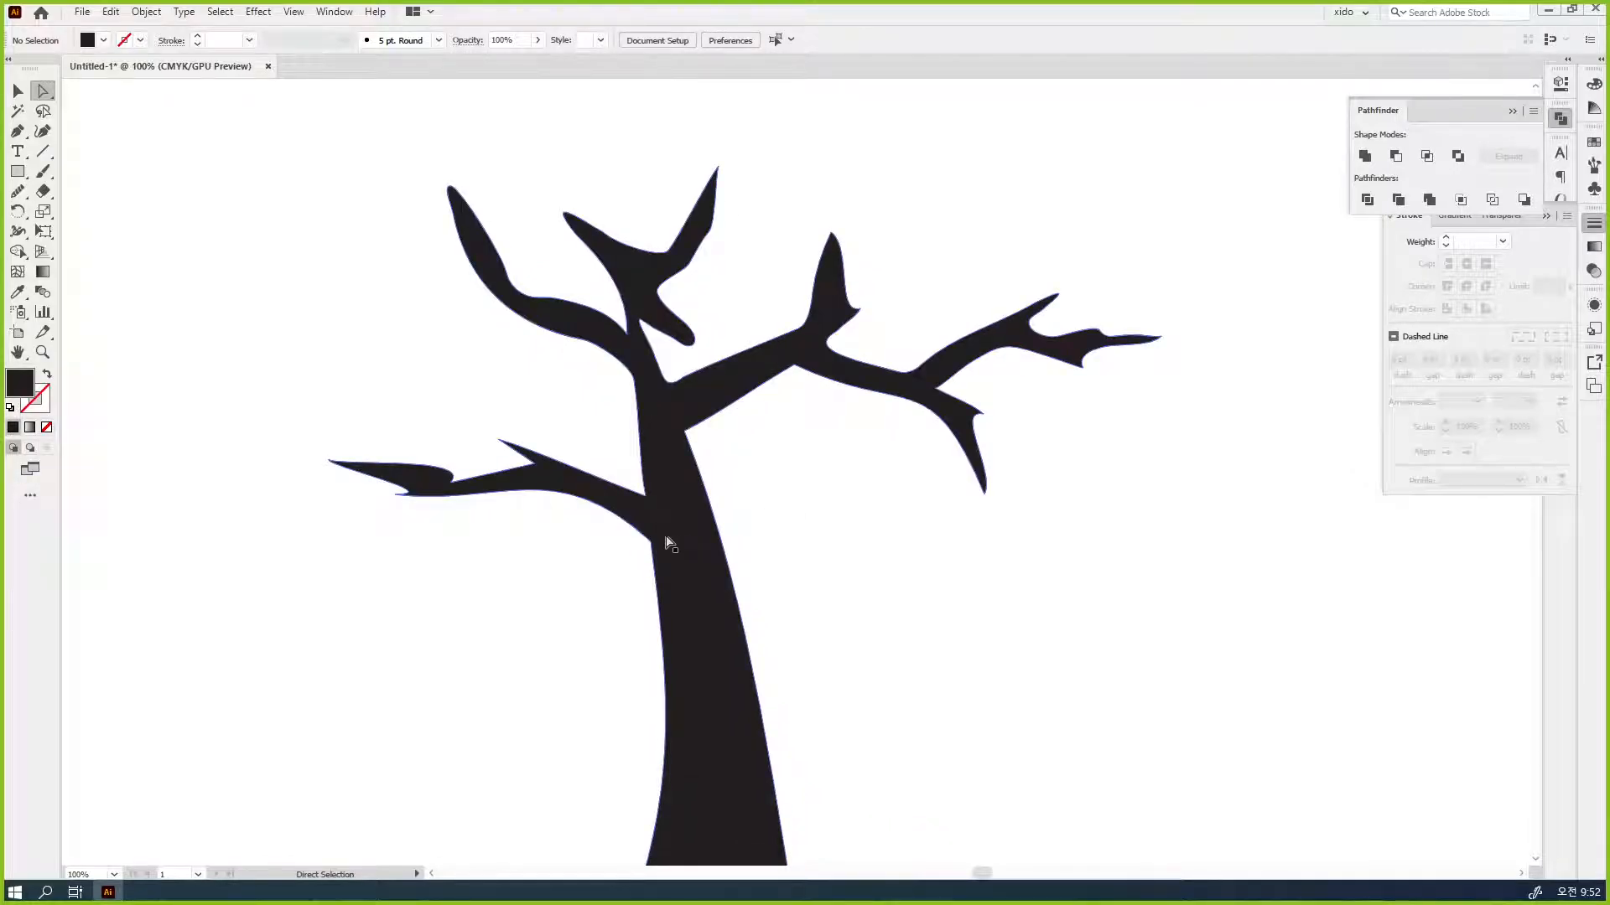
# - Draw a black rectangle of about 79 × 76 mm below the "나무" text
pyautogui.click(17, 237)
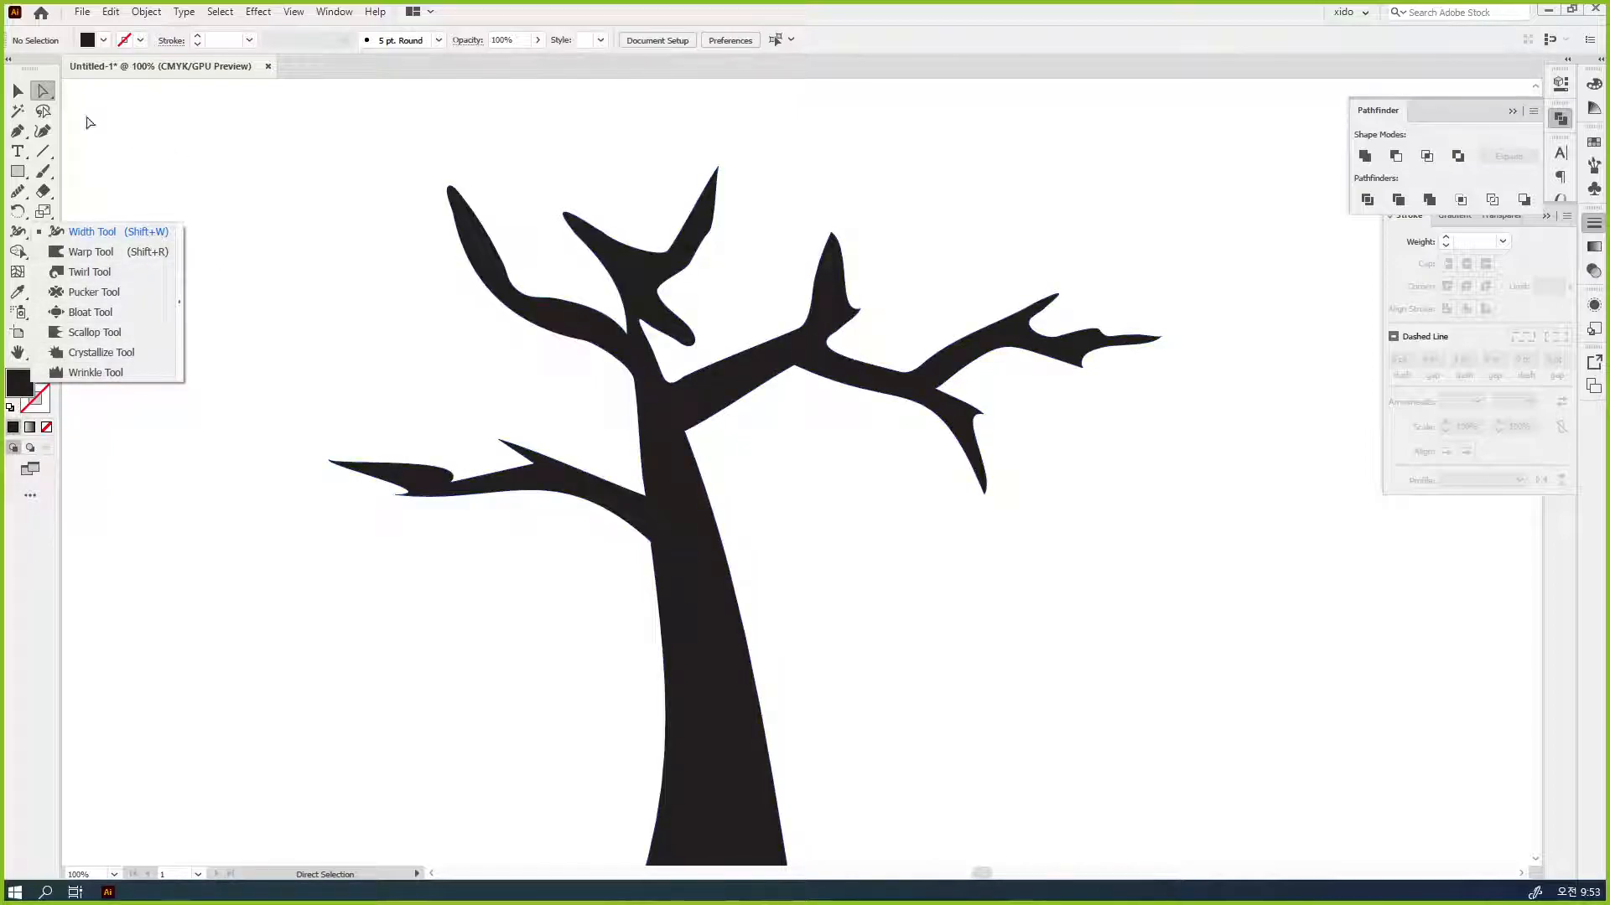
pyautogui.click(19, 92)
pyautogui.moveTo(434, 449); pyautogui.dragTo(924, 421)
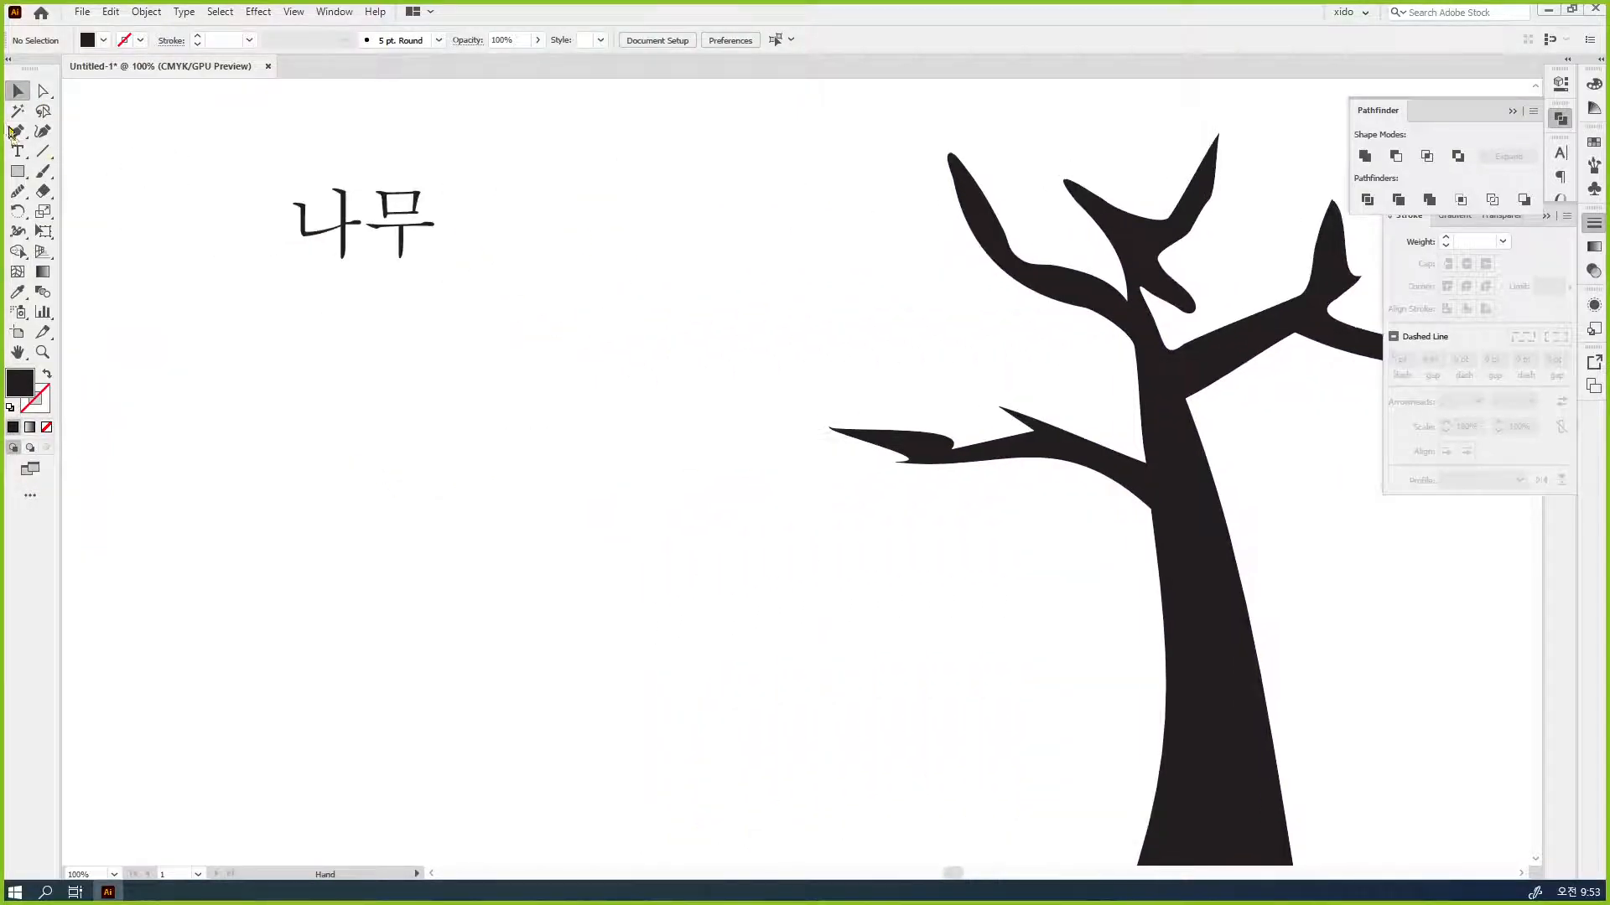
pyautogui.moveTo(327, 330); pyautogui.dragTo(572, 567)
pyautogui.press('v')
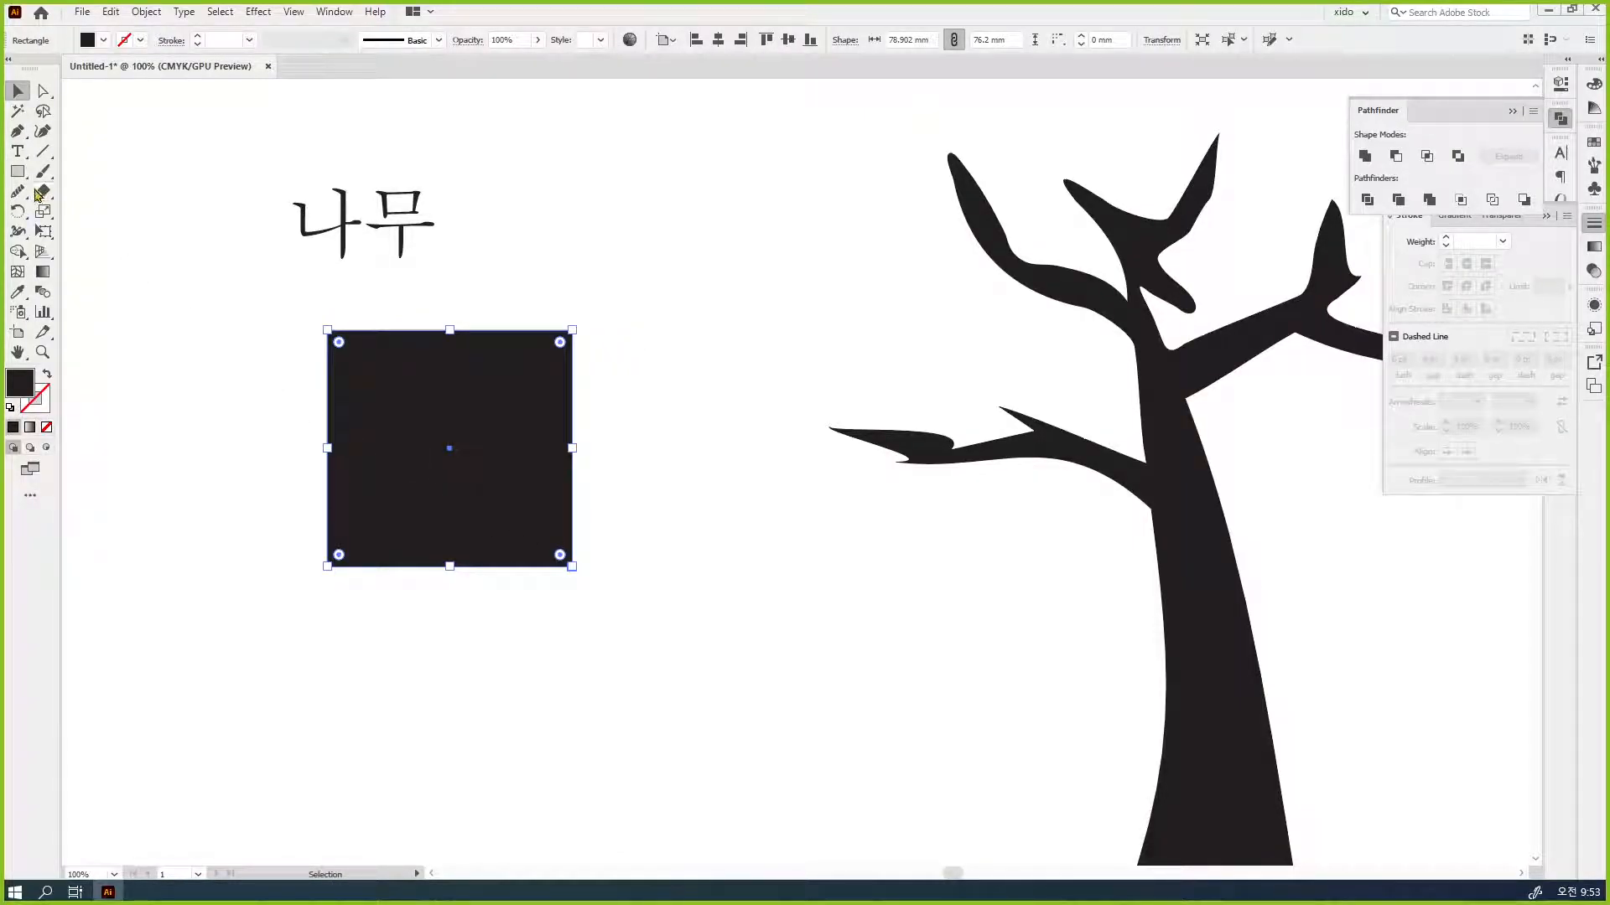
# - Warp the rectangle with the Warp Tool, pushing its right and bottom edges inward and its left and top edges outward
pyautogui.click(18, 232)
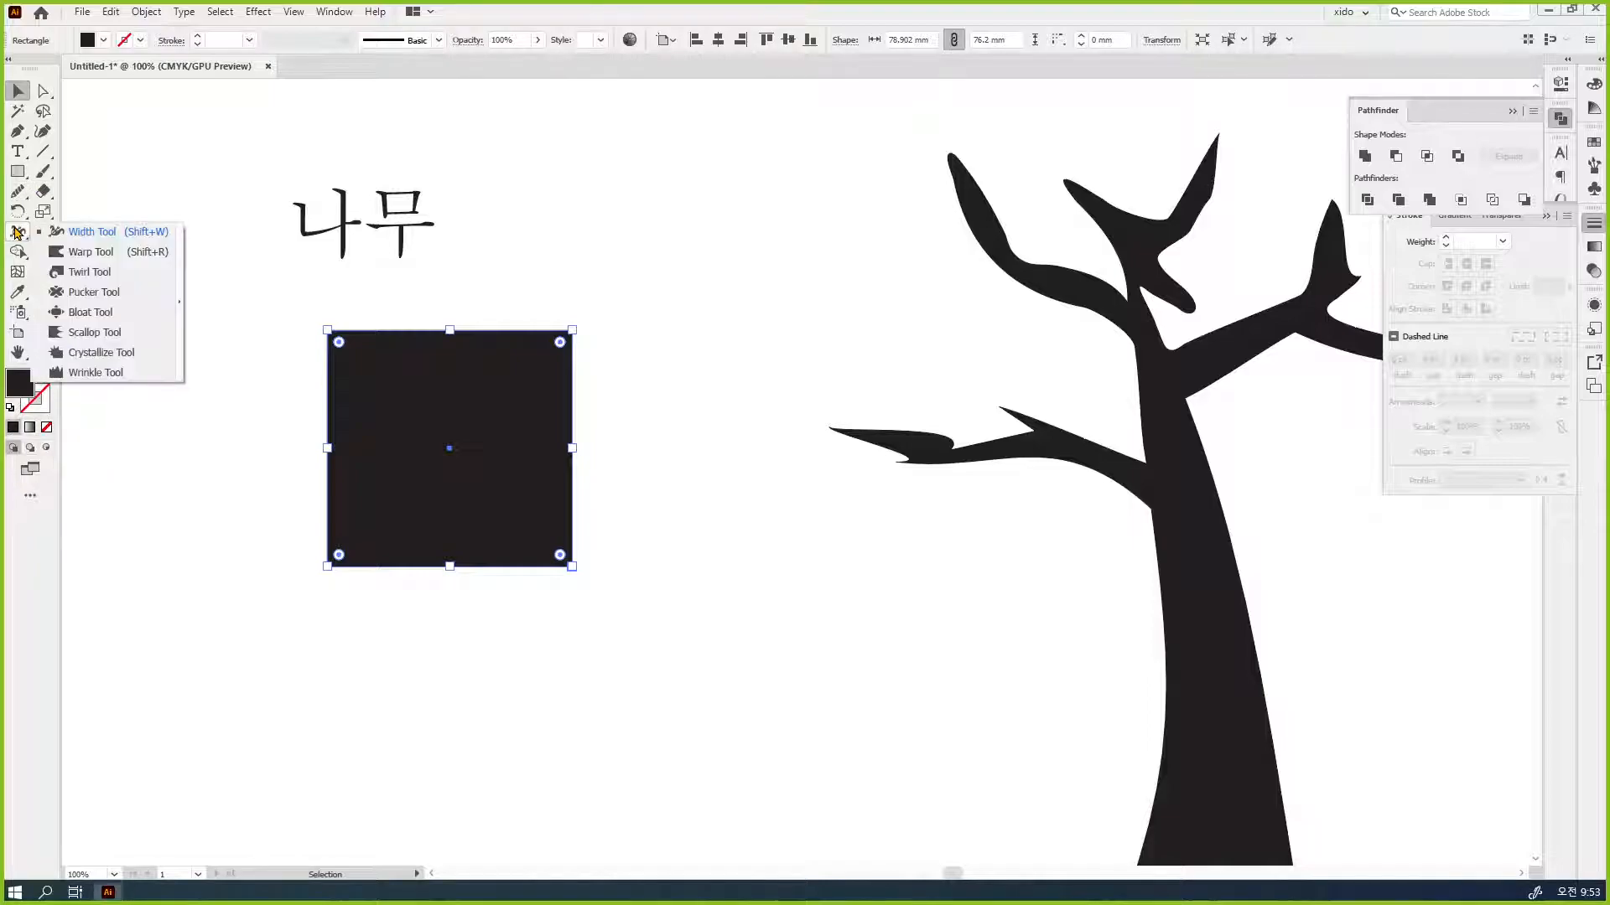
pyautogui.click(168, 256)
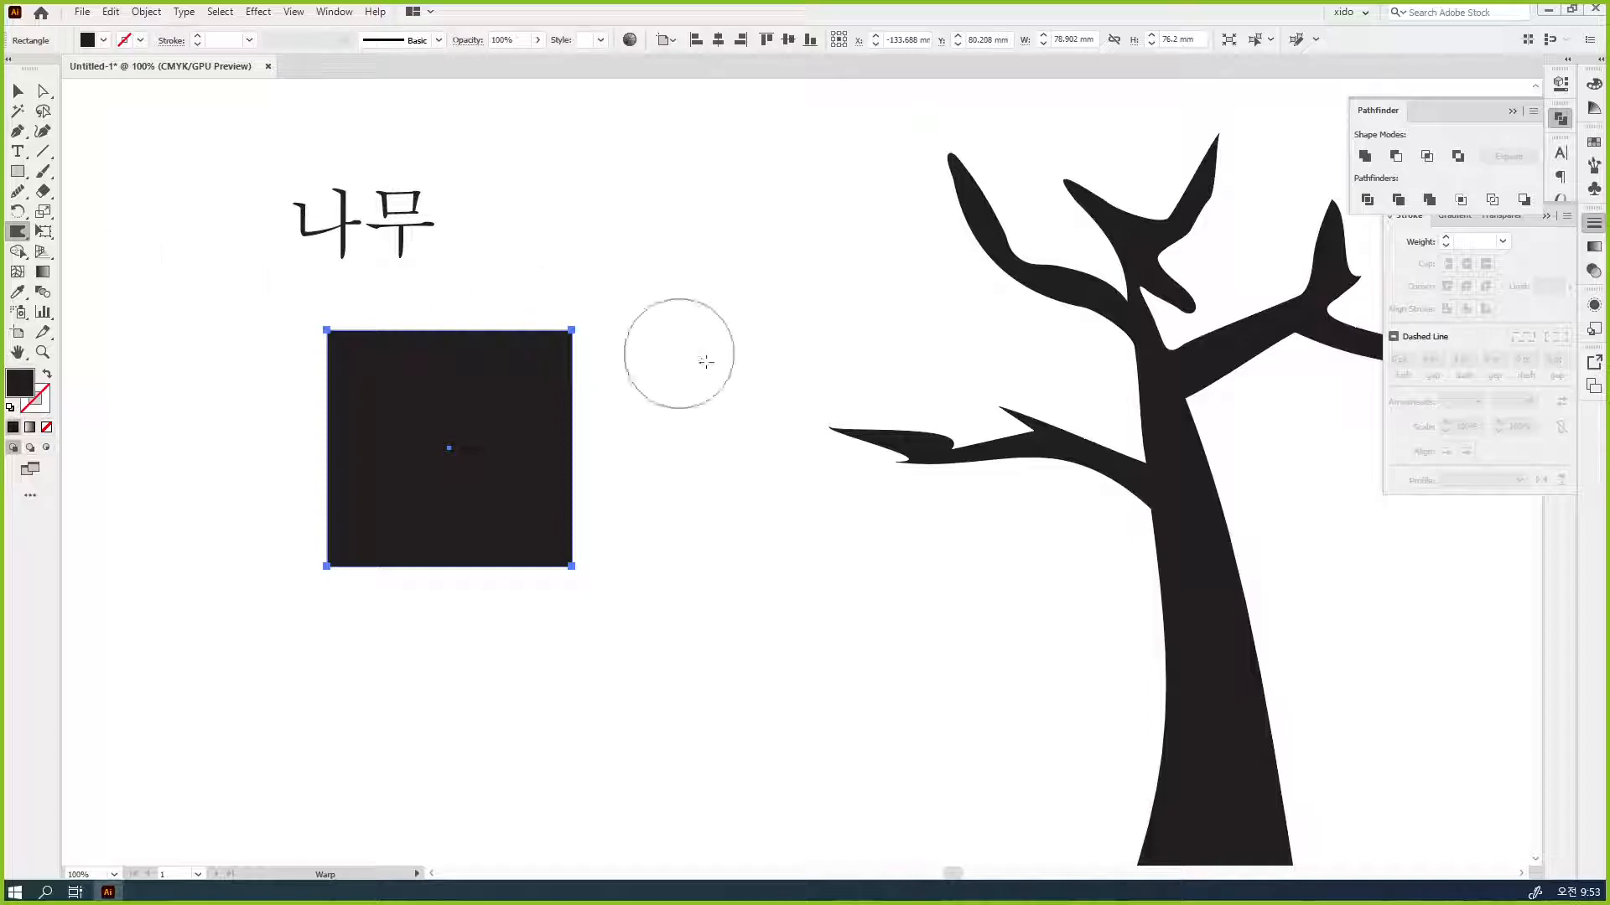
pyautogui.moveTo(633, 445); pyautogui.dragTo(155, 371)
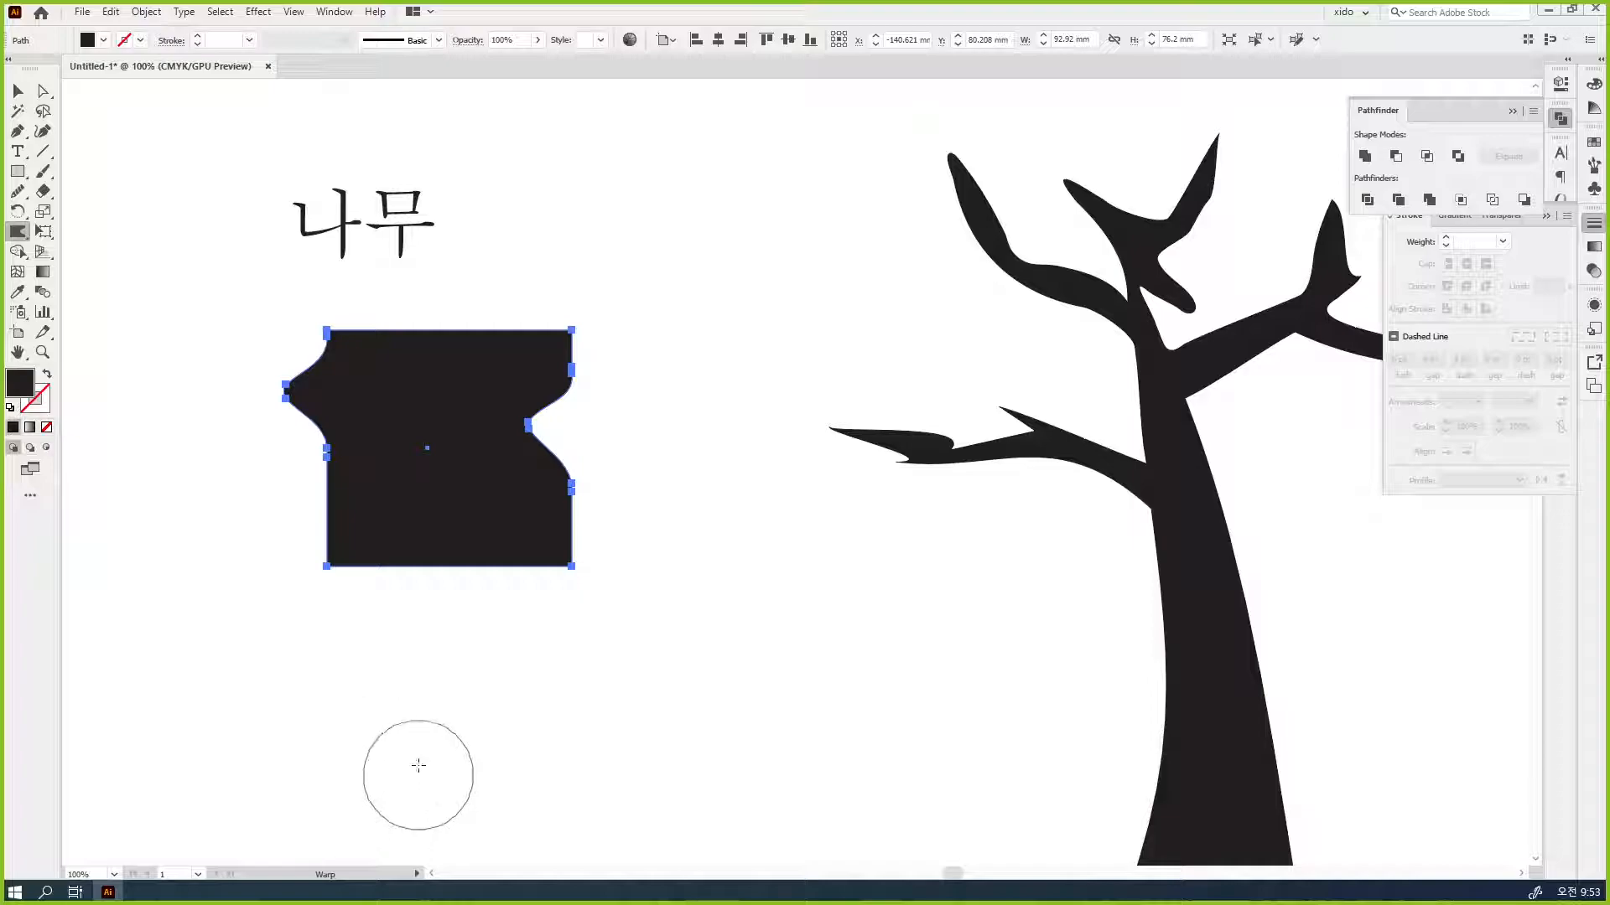
pyautogui.moveTo(413, 640)
pyautogui.mouseDown()
pyautogui.moveTo(426, 387)
pyautogui.moveTo(459, 192)
pyautogui.mouseUp()
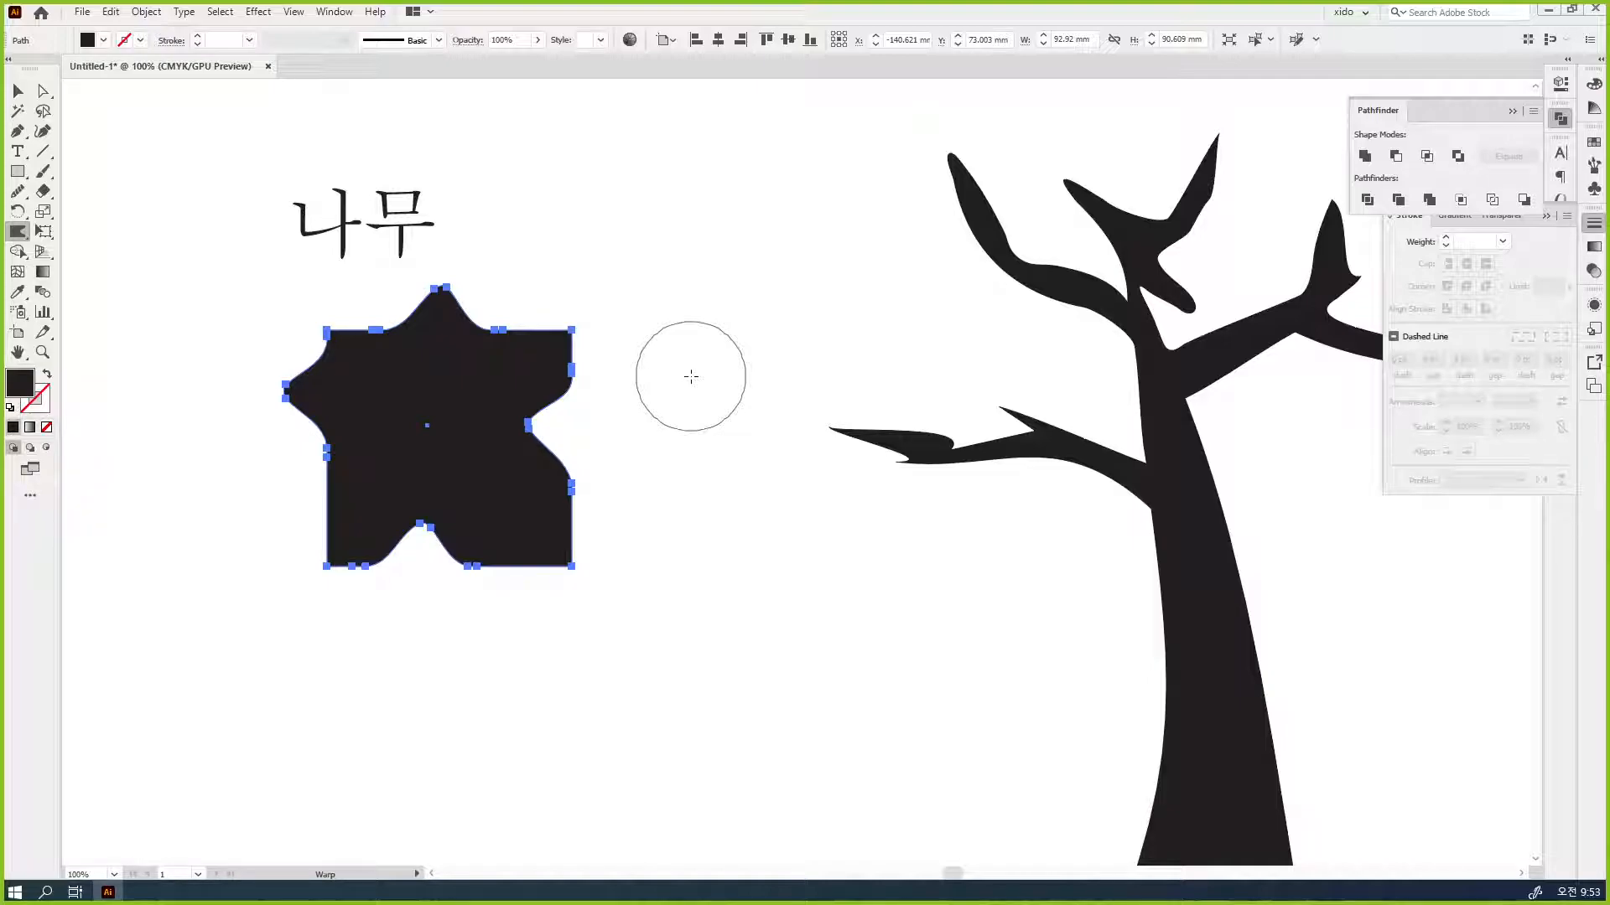
pyautogui.moveTo(714, 344)
pyautogui.mouseDown()
pyautogui.moveTo(693, 380)
pyautogui.moveTo(776, 270)
pyautogui.moveTo(704, 365)
pyautogui.moveTo(733, 323)
pyautogui.moveTo(755, 395)
pyautogui.mouseUp()
# - Twist the warped shape's upper-right corner into a spiral with the Twirl Tool
pyautogui.click(12, 231)
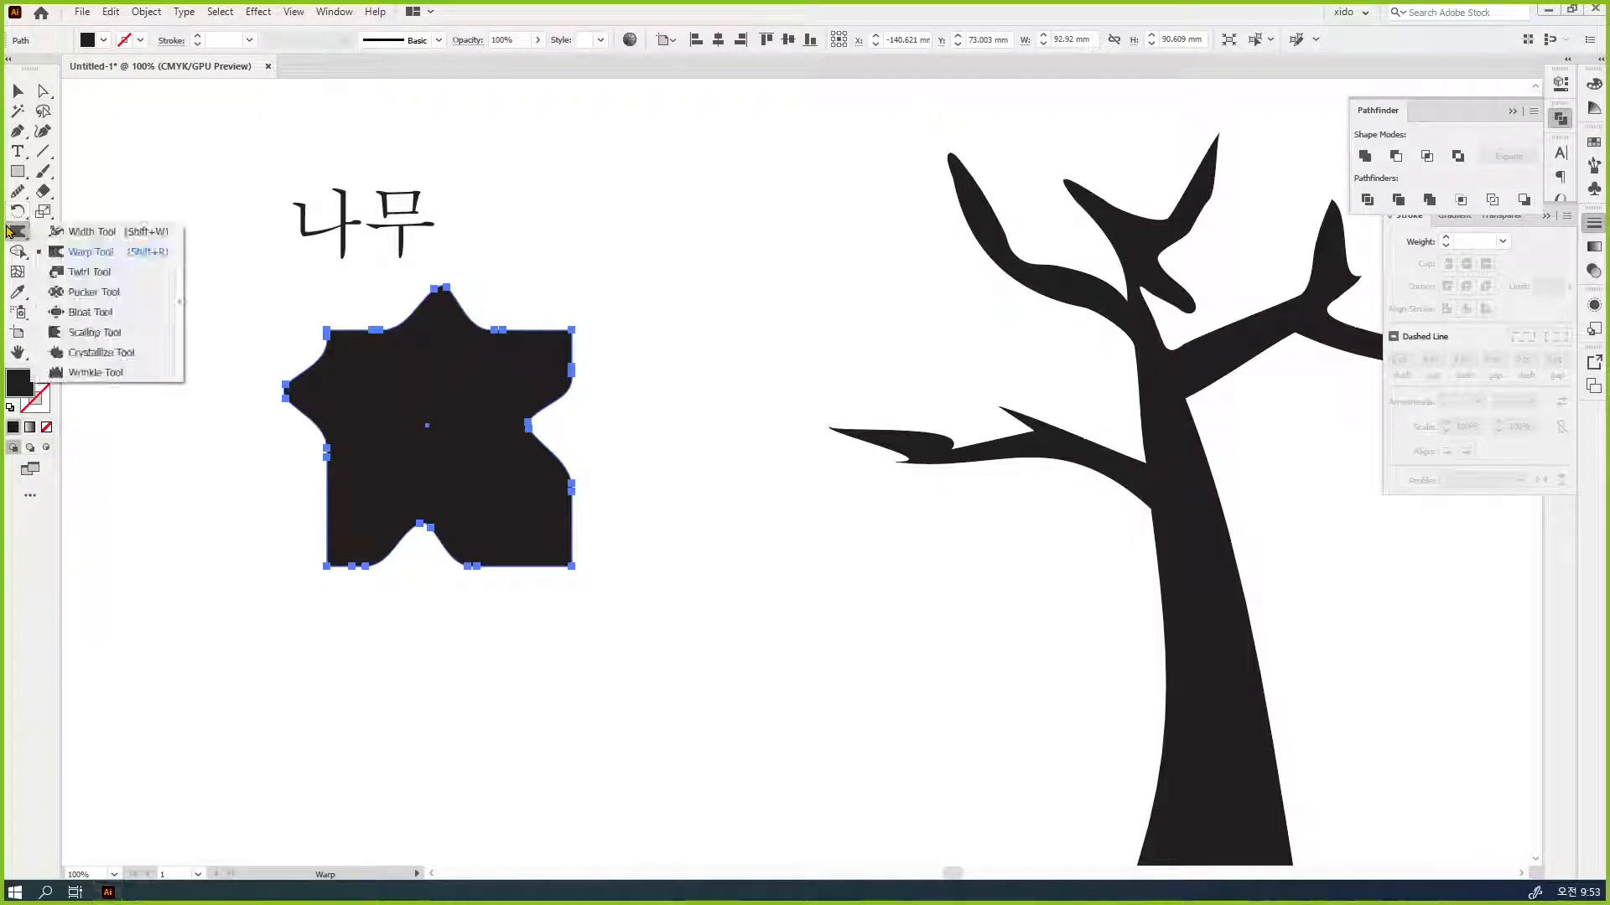
pyautogui.click(117, 275)
pyautogui.moveTo(537, 373); pyautogui.dragTo(542, 375)
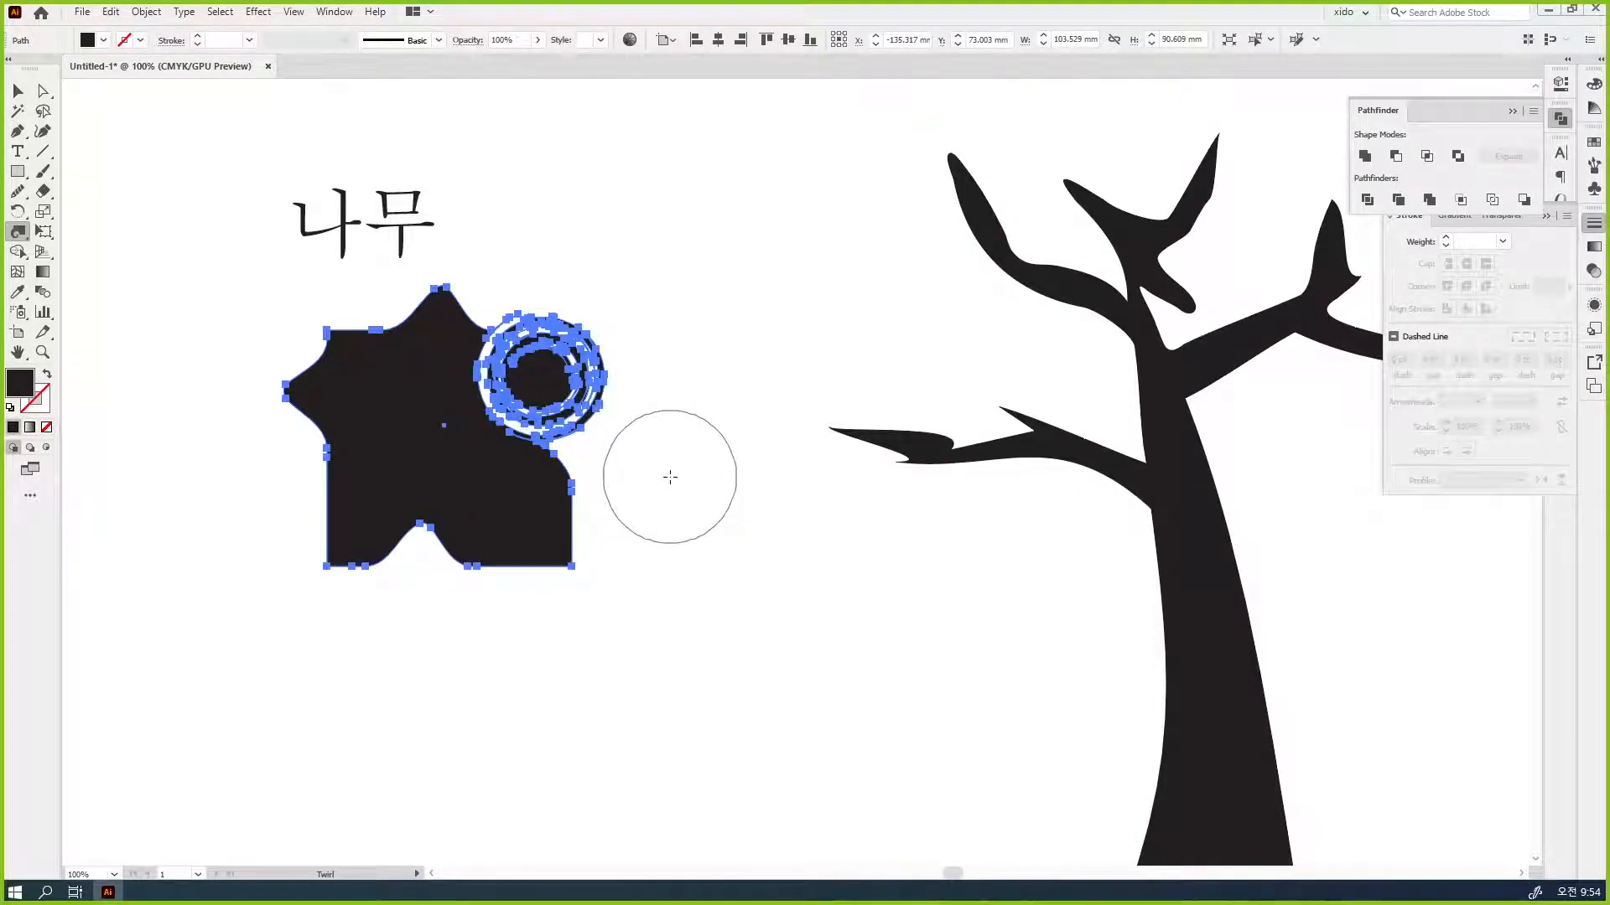
# - Contract the left, upper and lower edges of the test shape with the Pucker Tool
pyautogui.click(17, 229)
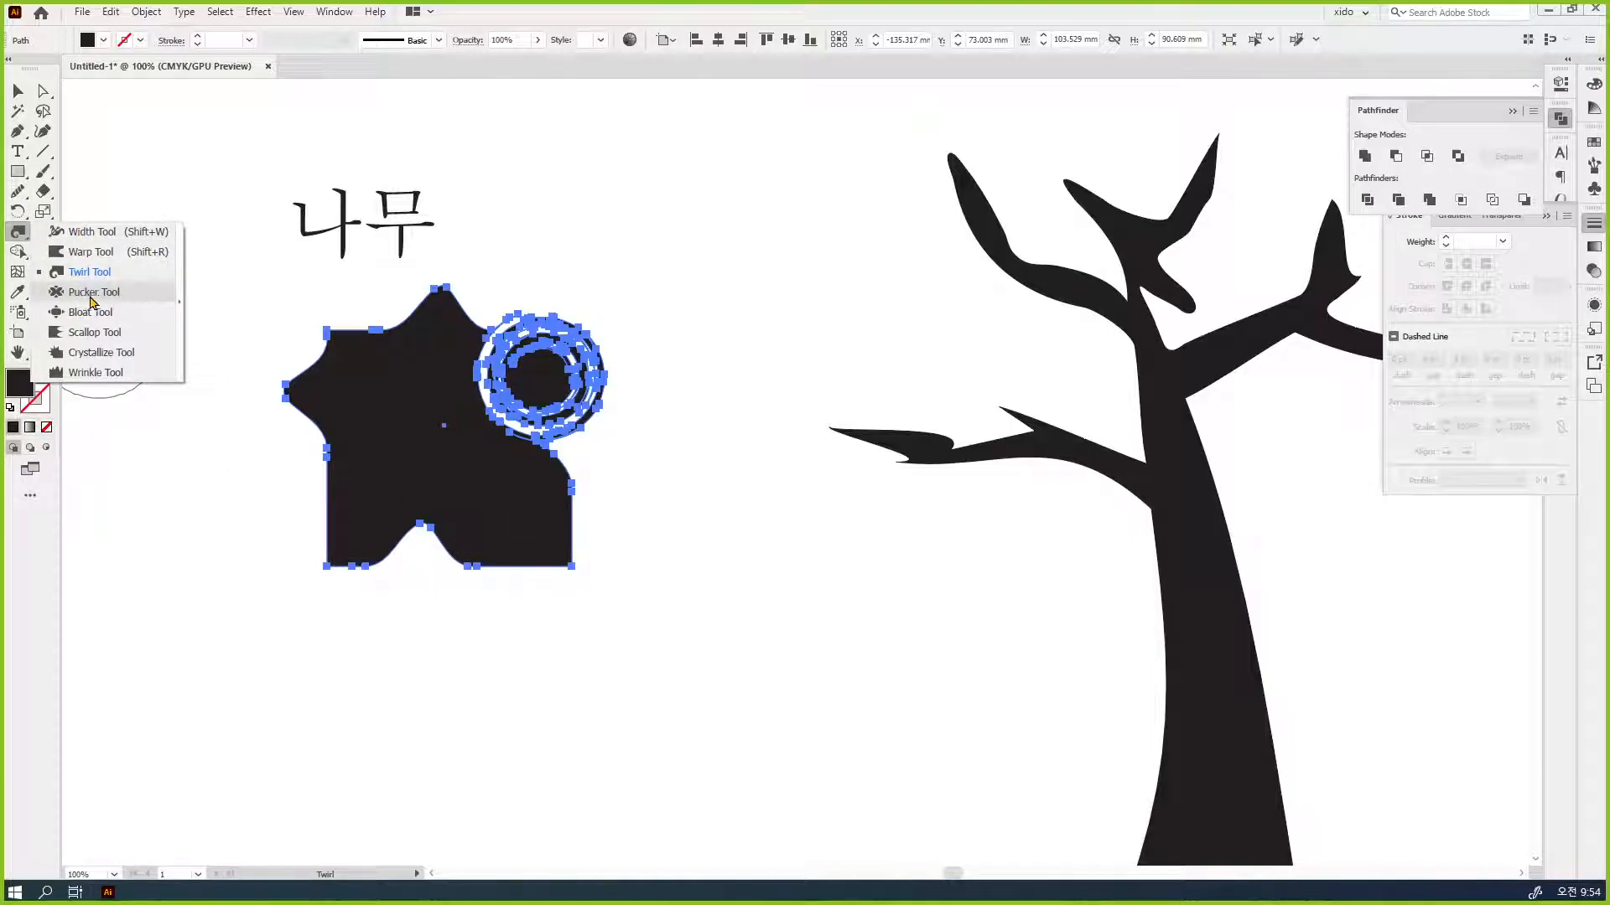
pyautogui.click(92, 292)
pyautogui.moveTo(323, 351)
pyautogui.mouseDown()
pyautogui.moveTo(350, 427)
pyautogui.moveTo(327, 453)
pyautogui.moveTo(359, 514)
pyautogui.moveTo(467, 537)
pyautogui.moveTo(510, 507)
pyautogui.moveTo(555, 516)
pyautogui.moveTo(431, 421)
pyautogui.moveTo(431, 305)
pyautogui.moveTo(376, 394)
pyautogui.mouseUp()
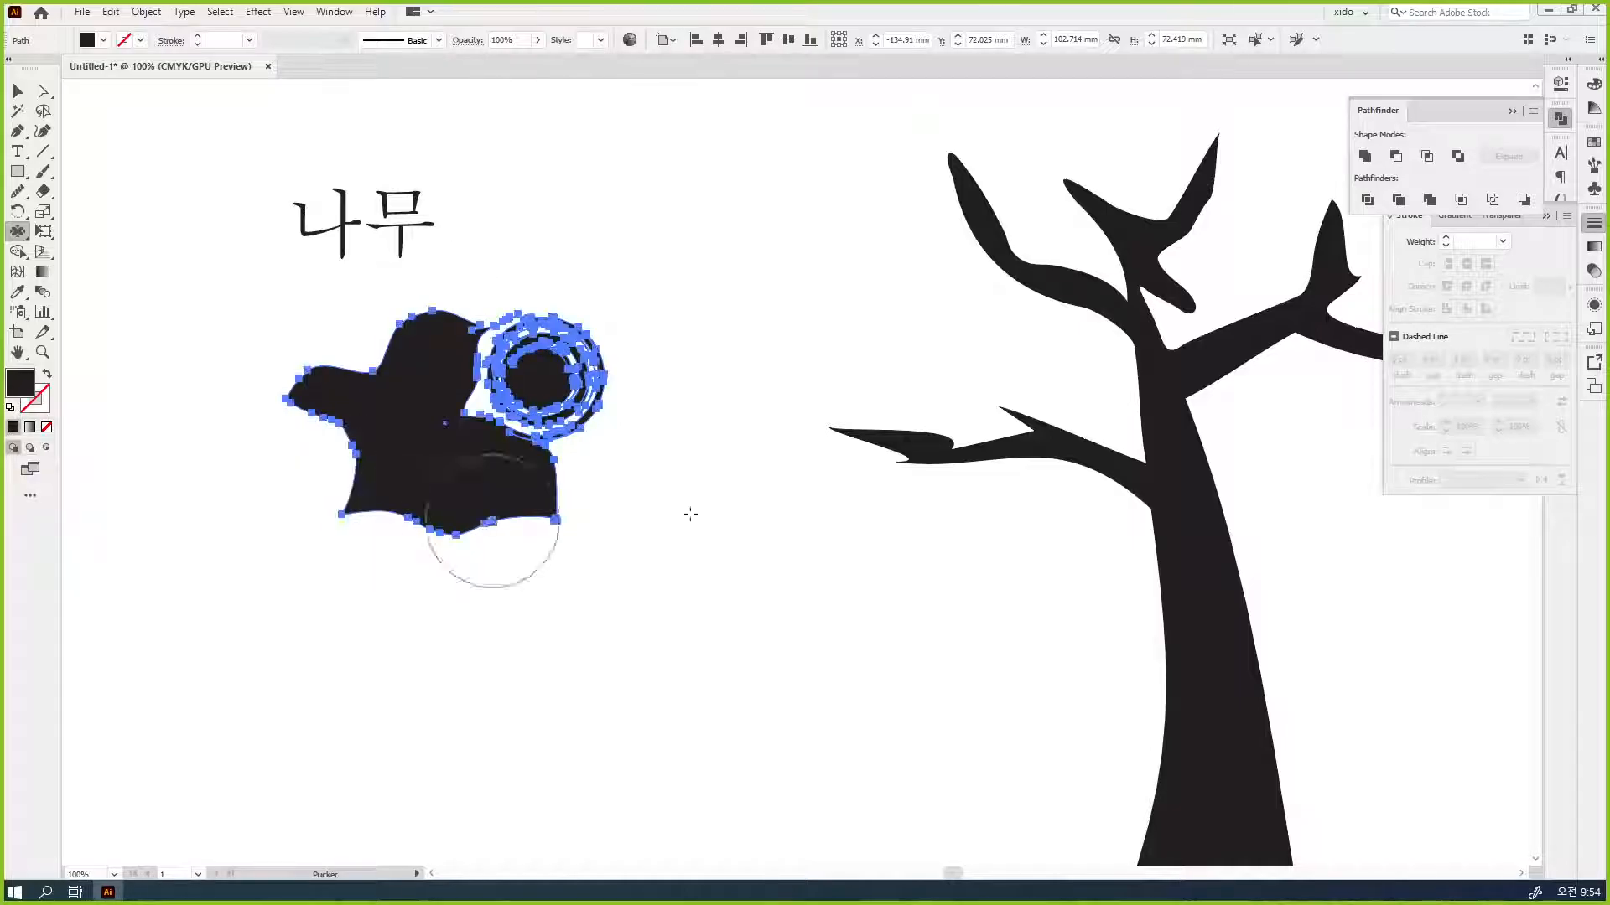
# - Shrink the tree's thin upper twigs above the trunk with the Pucker Tool
pyautogui.press('v')
pyautogui.click(1161, 212)
pyautogui.moveTo(1135, 207); pyautogui.dragTo(872, 262)
pyautogui.click(31, 233)
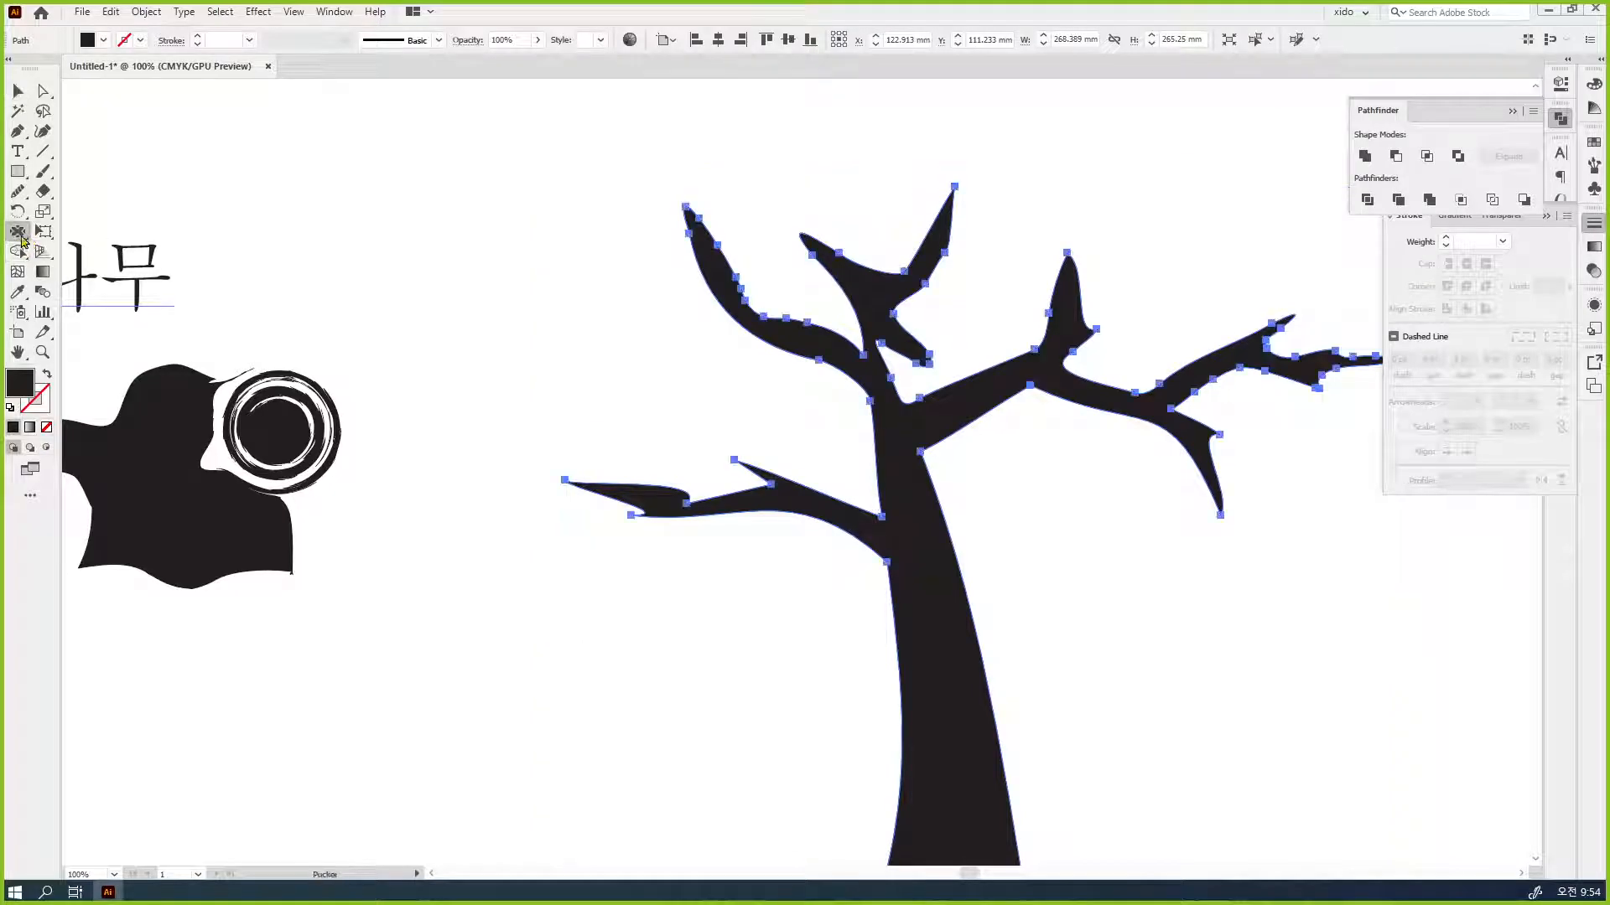
pyautogui.moveTo(964, 234)
pyautogui.mouseDown()
pyautogui.moveTo(910, 279)
pyautogui.moveTo(847, 254)
pyautogui.moveTo(927, 294)
pyautogui.mouseUp()
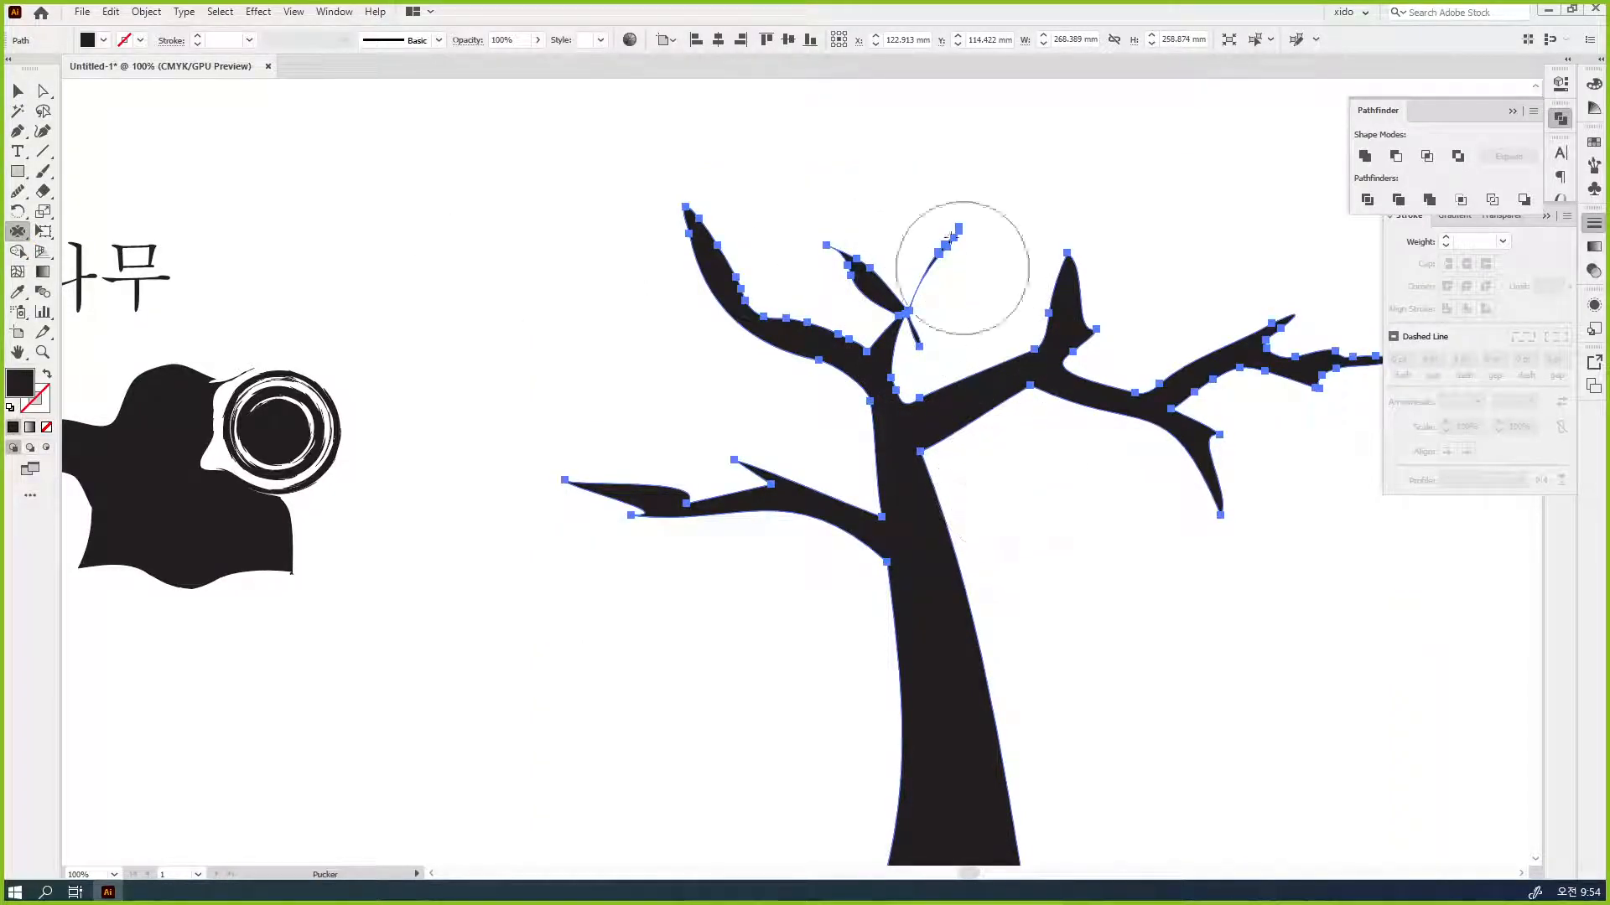
pyautogui.moveTo(917, 223)
pyautogui.mouseDown()
pyautogui.moveTo(912, 300)
pyautogui.moveTo(892, 294)
pyautogui.moveTo(880, 356)
pyautogui.mouseUp()
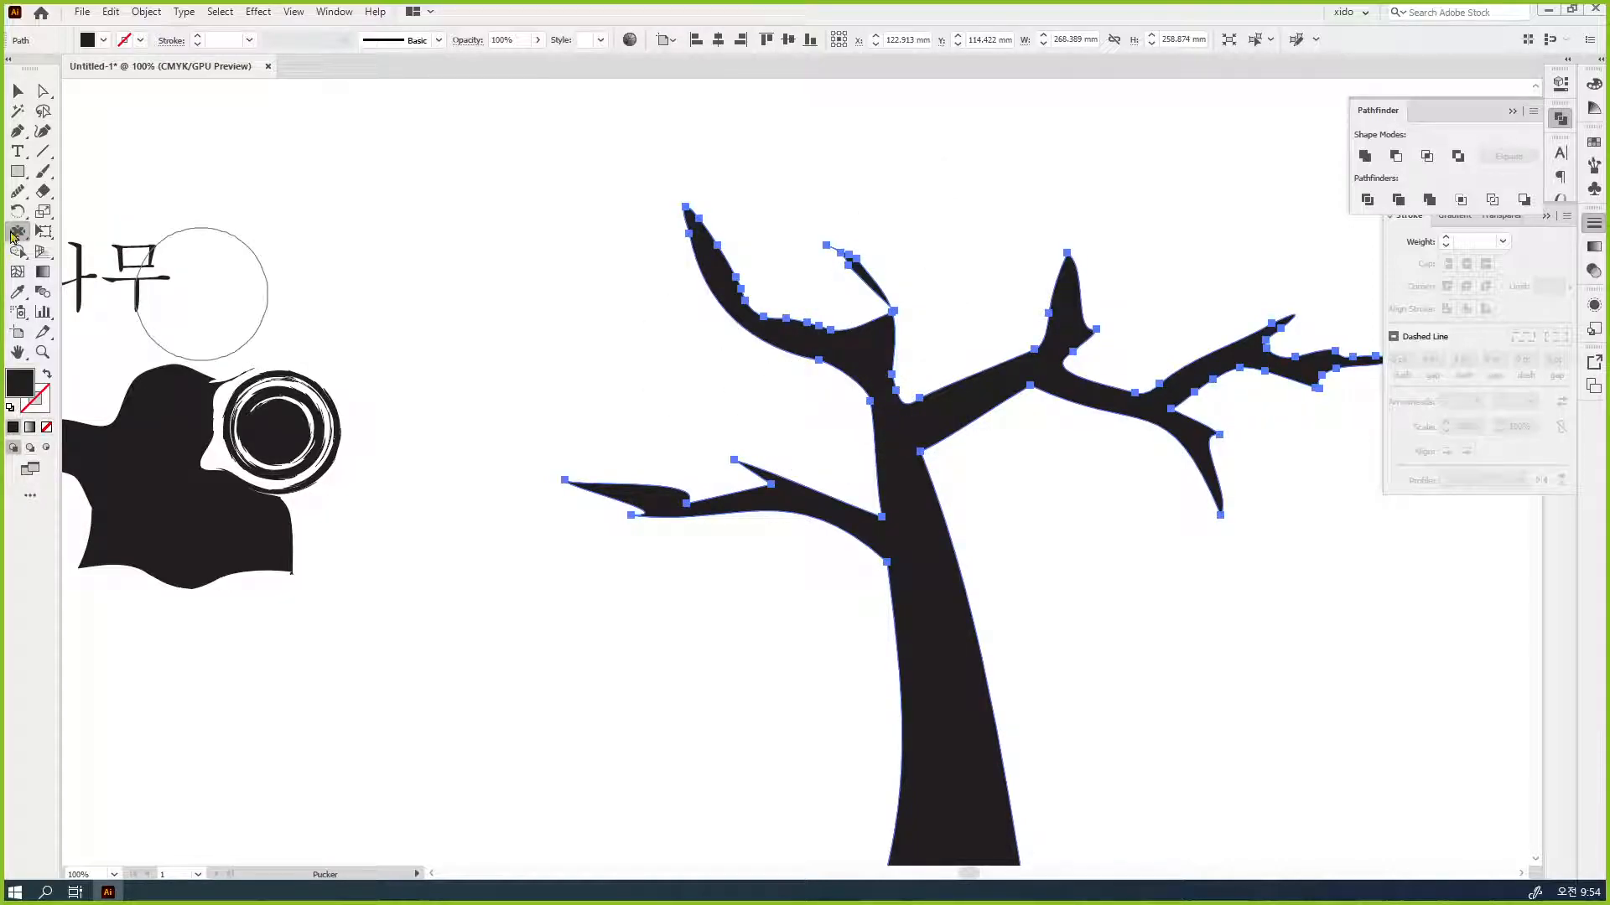
# - Inflate the test shape's upper, left and lower-right parts with the Bloat Tool
pyautogui.click(15, 235)
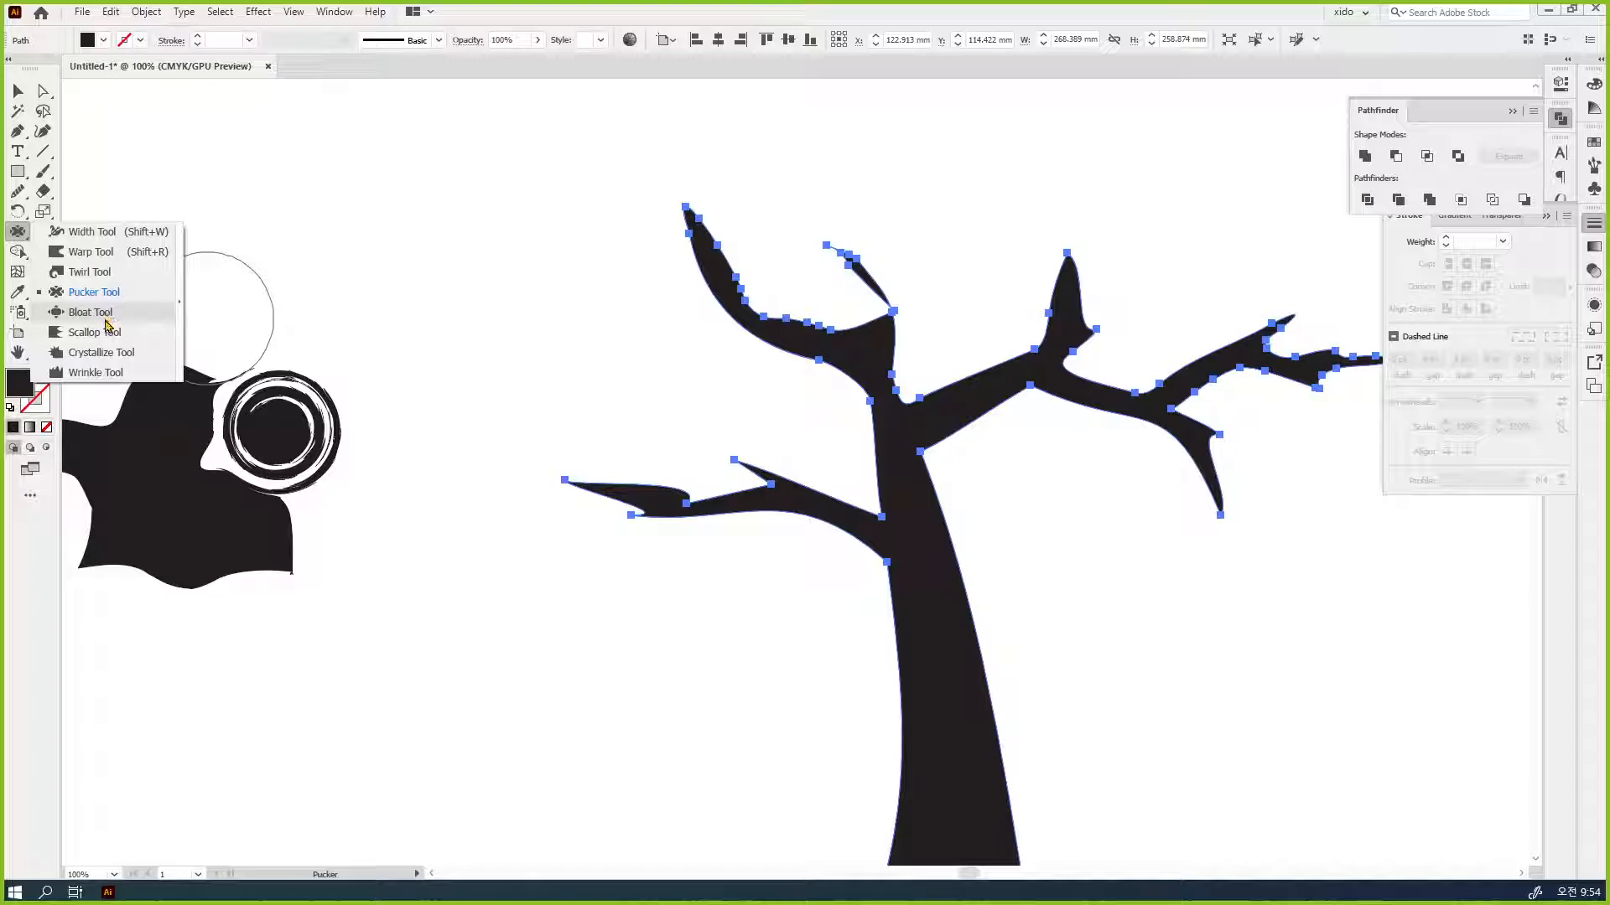
pyautogui.click(106, 325)
pyautogui.moveTo(507, 360); pyautogui.dragTo(435, 331)
pyautogui.click(18, 91)
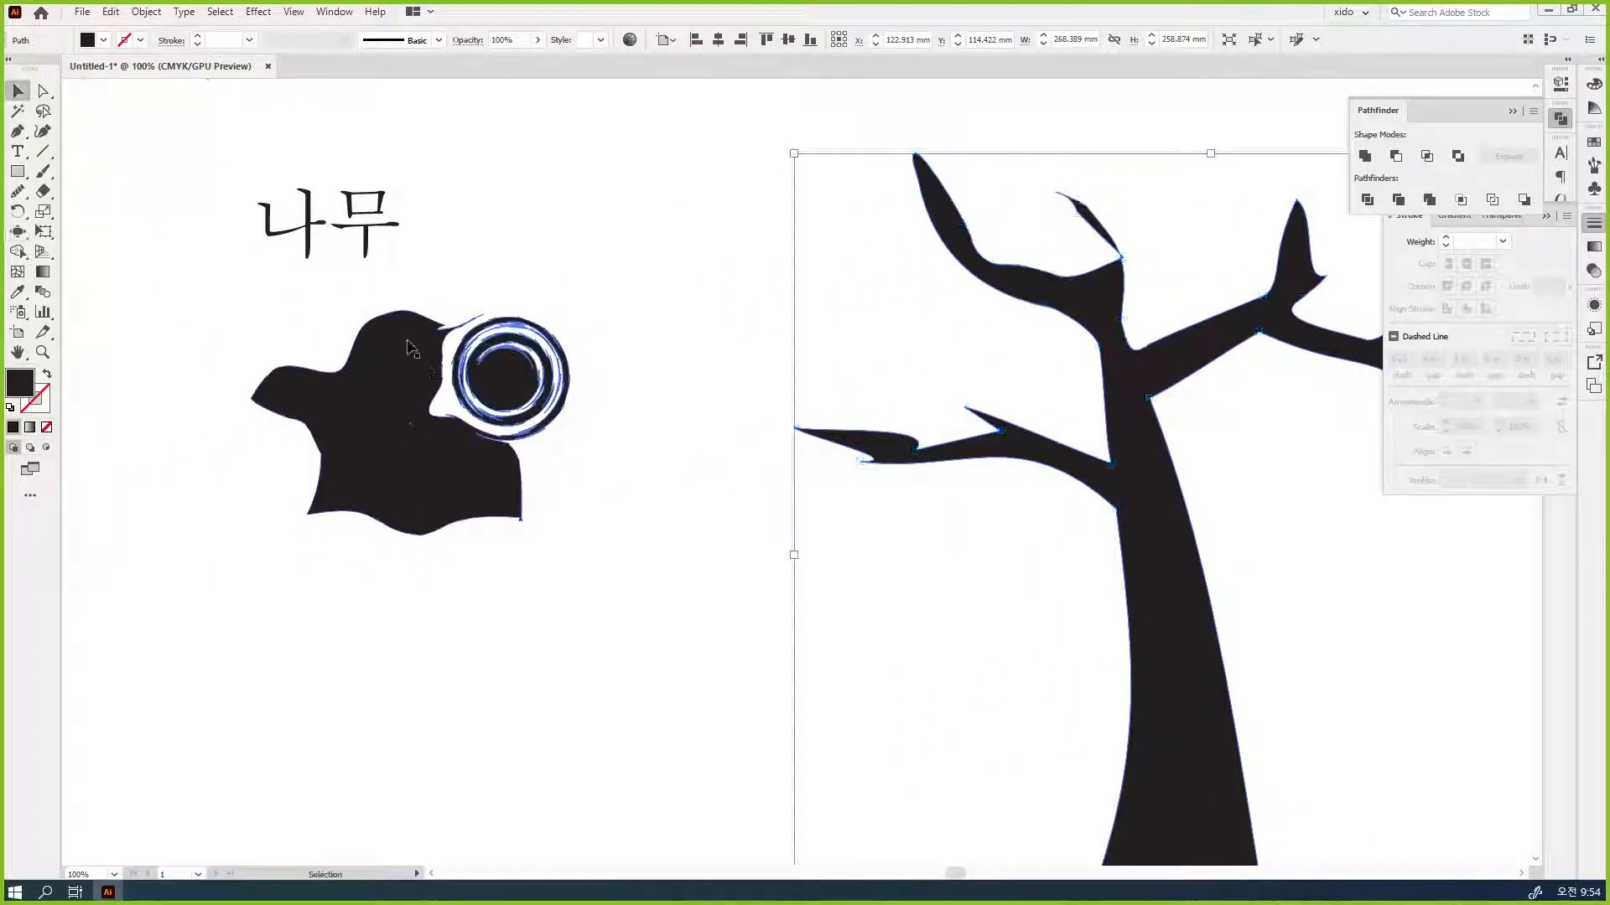
pyautogui.click(17, 232)
pyautogui.moveTo(377, 342)
pyautogui.mouseDown()
pyautogui.moveTo(449, 342)
pyautogui.moveTo(346, 379)
pyautogui.moveTo(299, 341)
pyautogui.moveTo(316, 490)
pyautogui.moveTo(460, 553)
pyautogui.moveTo(462, 509)
pyautogui.moveTo(503, 467)
pyautogui.moveTo(513, 477)
pyautogui.mouseUp()
# - Add scalloped spikes along the test shape's left, lower and right edges with the Scallop Tool
pyautogui.click(20, 230)
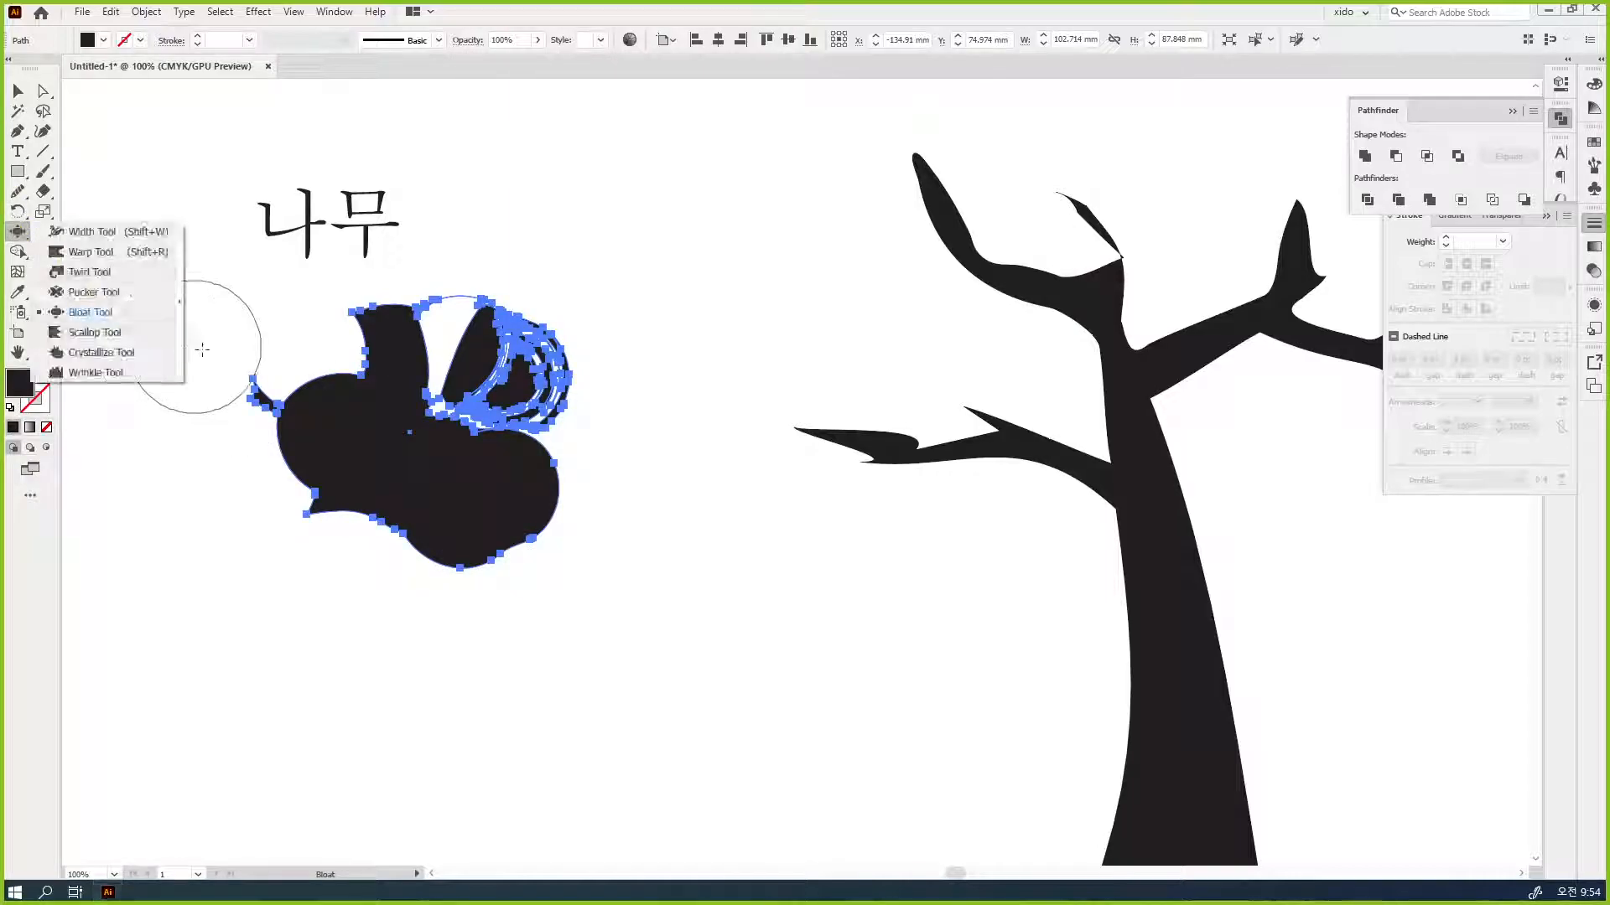
pyautogui.click(94, 332)
pyautogui.moveTo(545, 486); pyautogui.dragTo(586, 489)
pyautogui.moveTo(260, 499); pyautogui.dragTo(289, 490)
pyautogui.moveTo(410, 575)
pyautogui.mouseDown()
pyautogui.moveTo(413, 558)
pyautogui.moveTo(331, 568)
pyautogui.mouseUp()
pyautogui.moveTo(404, 558)
pyautogui.mouseDown()
pyautogui.moveTo(486, 592)
pyautogui.moveTo(603, 524)
pyautogui.mouseUp()
pyautogui.moveTo(593, 461)
pyautogui.mouseDown()
pyautogui.moveTo(539, 431)
pyautogui.moveTo(539, 377)
pyautogui.mouseUp()
# - Roughen the test shape's upper-left, left and lower edges with the Crystallize Tool
pyautogui.click(17, 231)
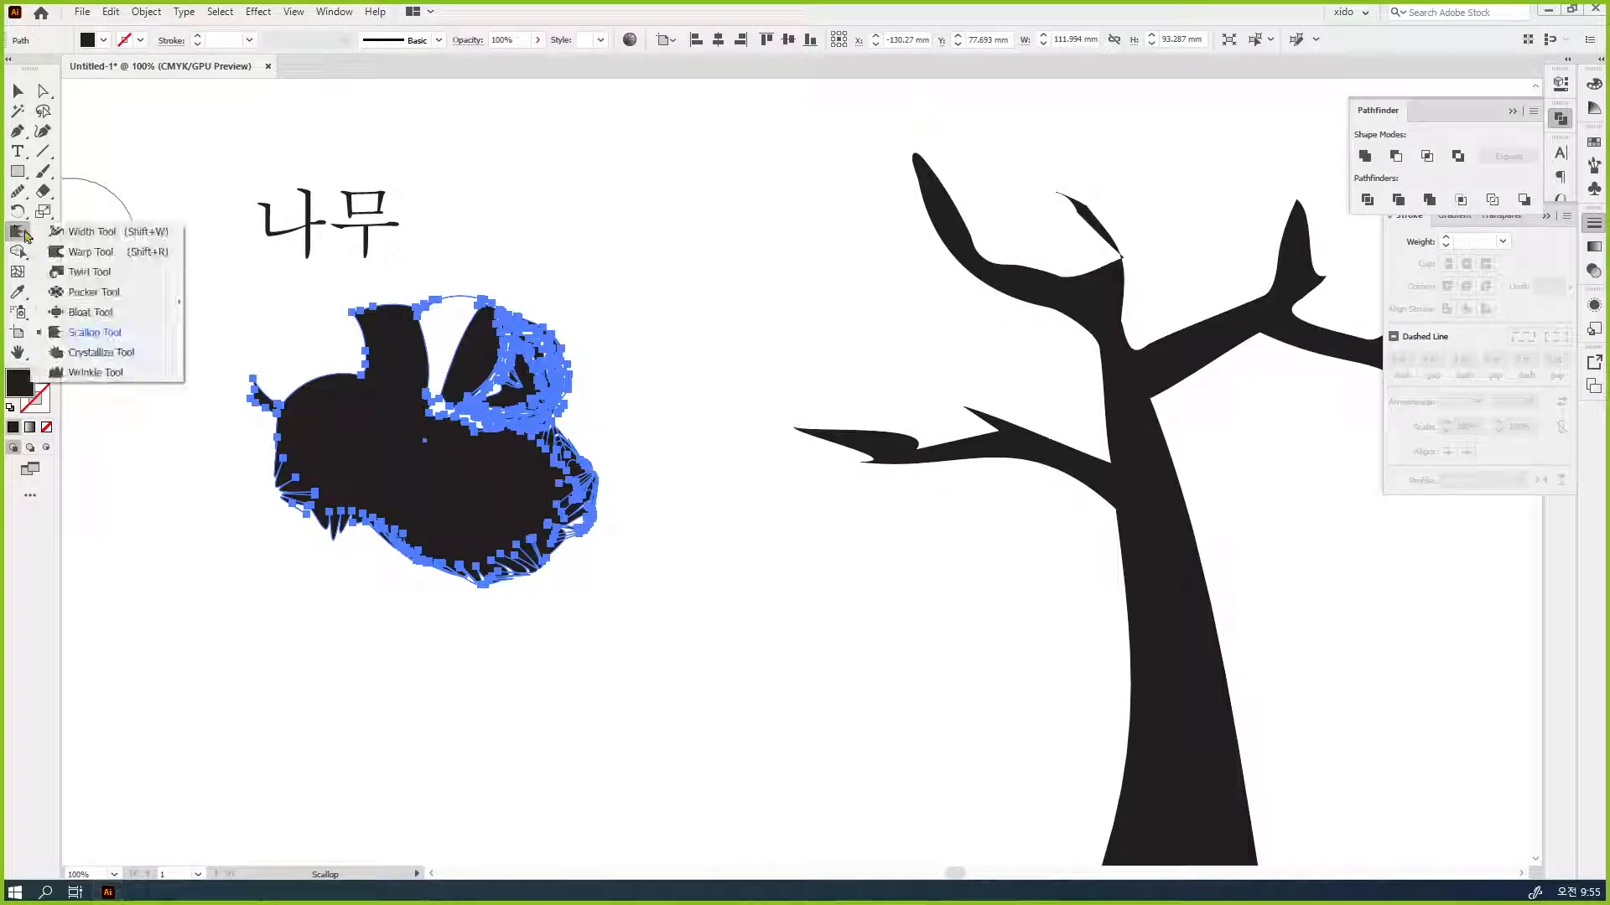
pyautogui.click(128, 353)
pyautogui.moveTo(360, 360)
pyautogui.mouseDown()
pyautogui.moveTo(339, 361)
pyautogui.moveTo(341, 509)
pyautogui.mouseUp()
pyautogui.moveTo(414, 622); pyautogui.dragTo(420, 578)
pyautogui.moveTo(244, 461); pyautogui.dragTo(249, 461)
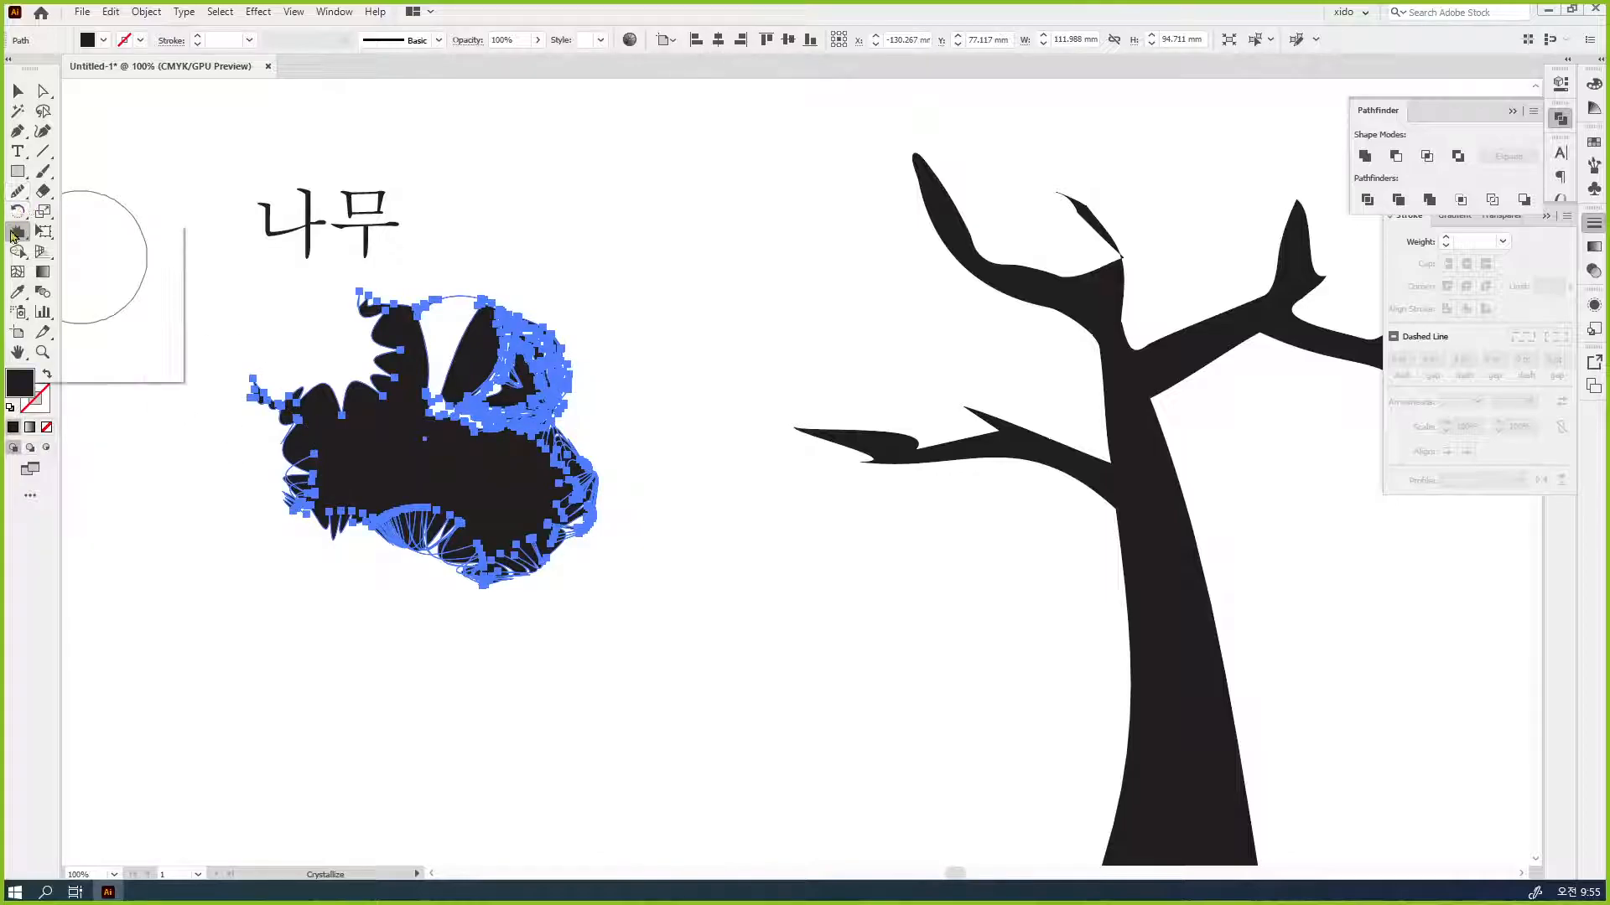
# - Wrinkle the twirled upper-right part of the test shape with the Wrinkle Tool
pyautogui.click(13, 233)
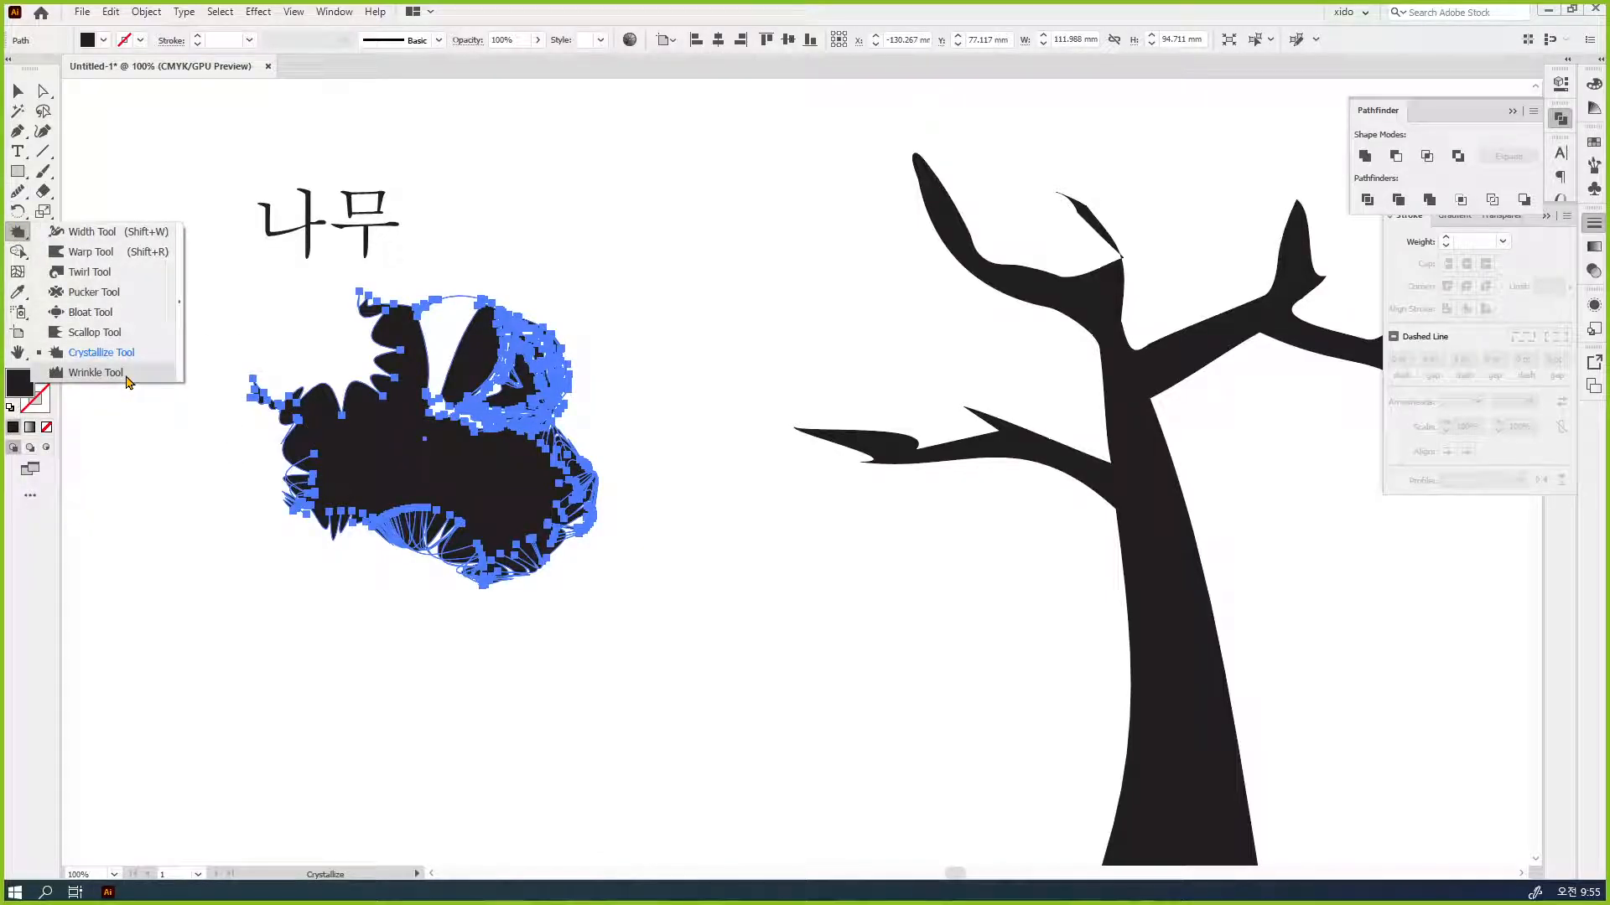
pyautogui.click(127, 377)
pyautogui.moveTo(564, 304); pyautogui.dragTo(566, 316)
# - Examine the distorted test shape up close and inspect its paths in Outline view
pyautogui.click(18, 91)
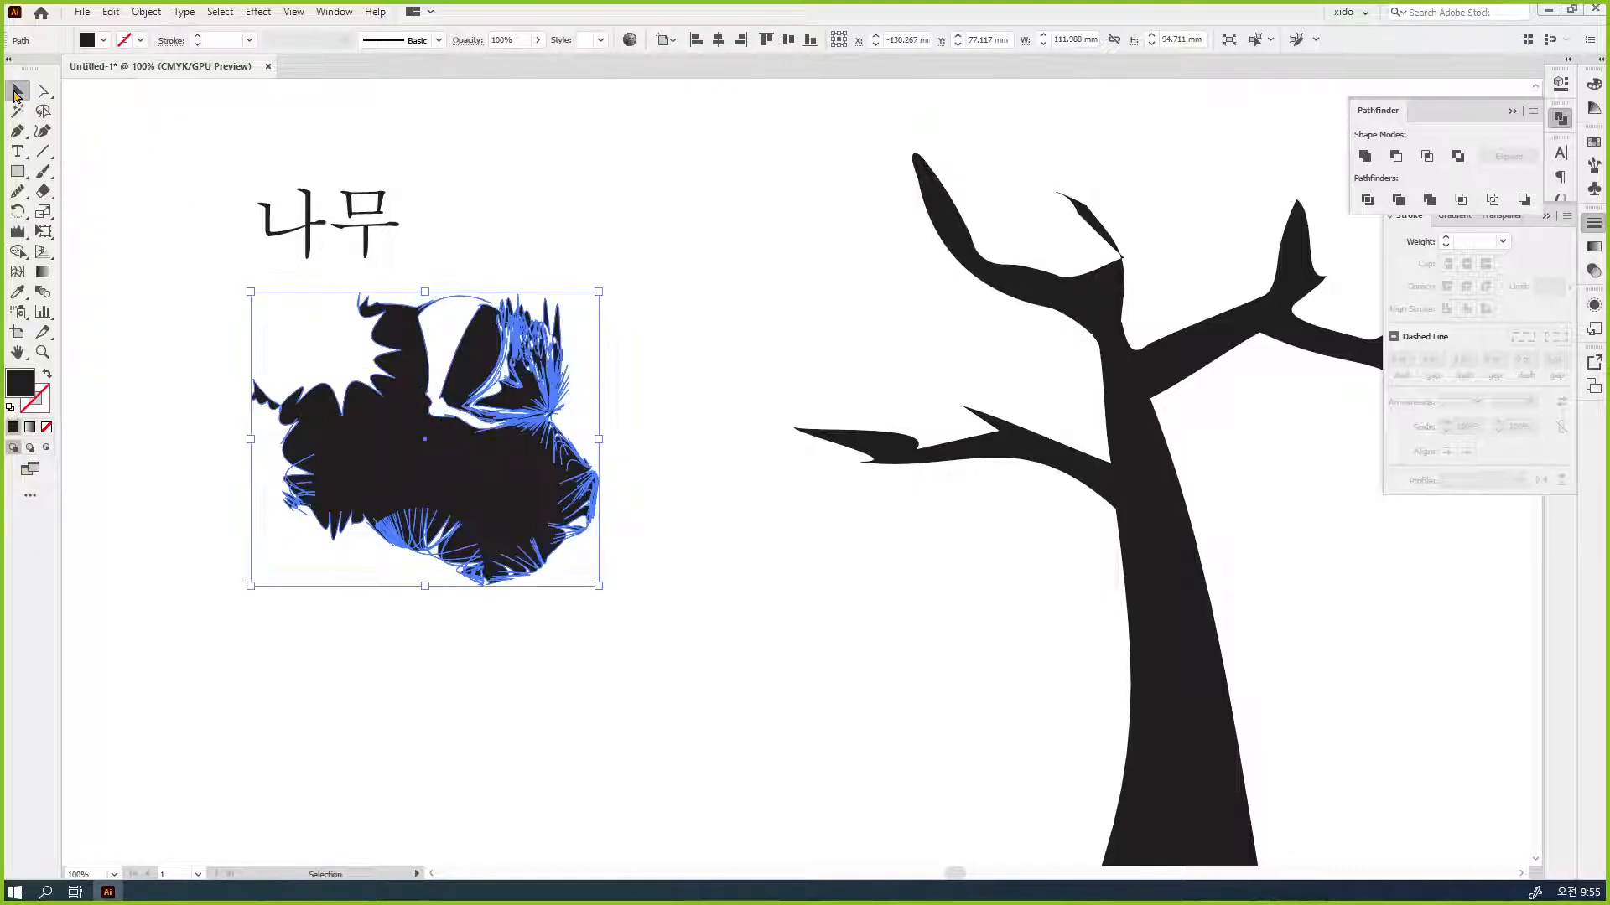
pyautogui.click(21, 235)
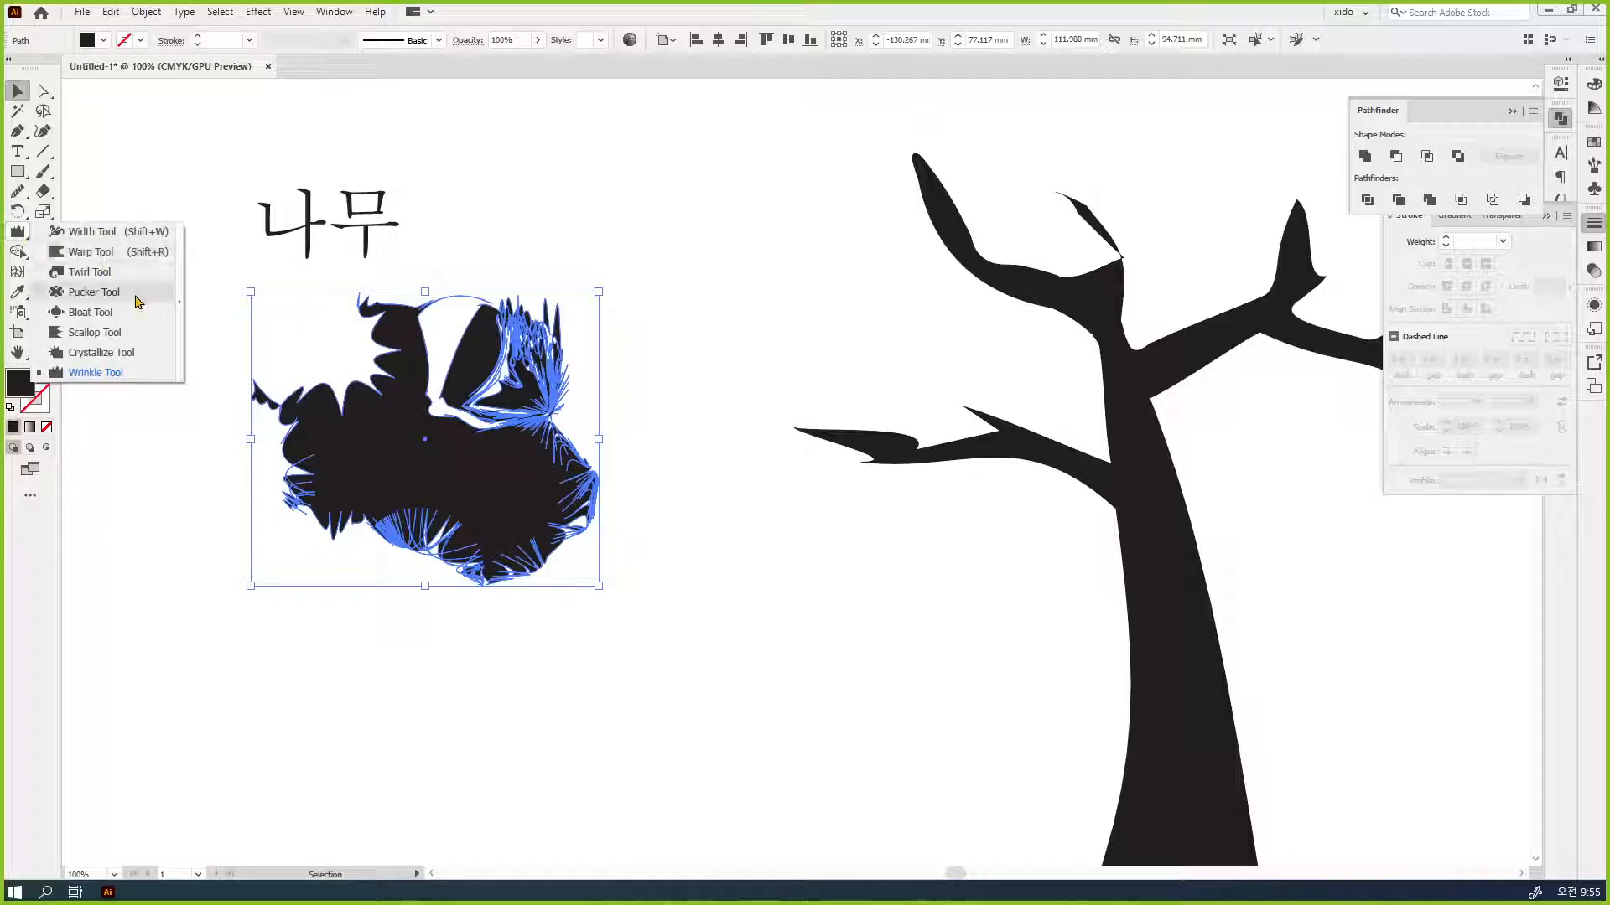
pyautogui.click(246, 262)
pyautogui.click(315, 338)
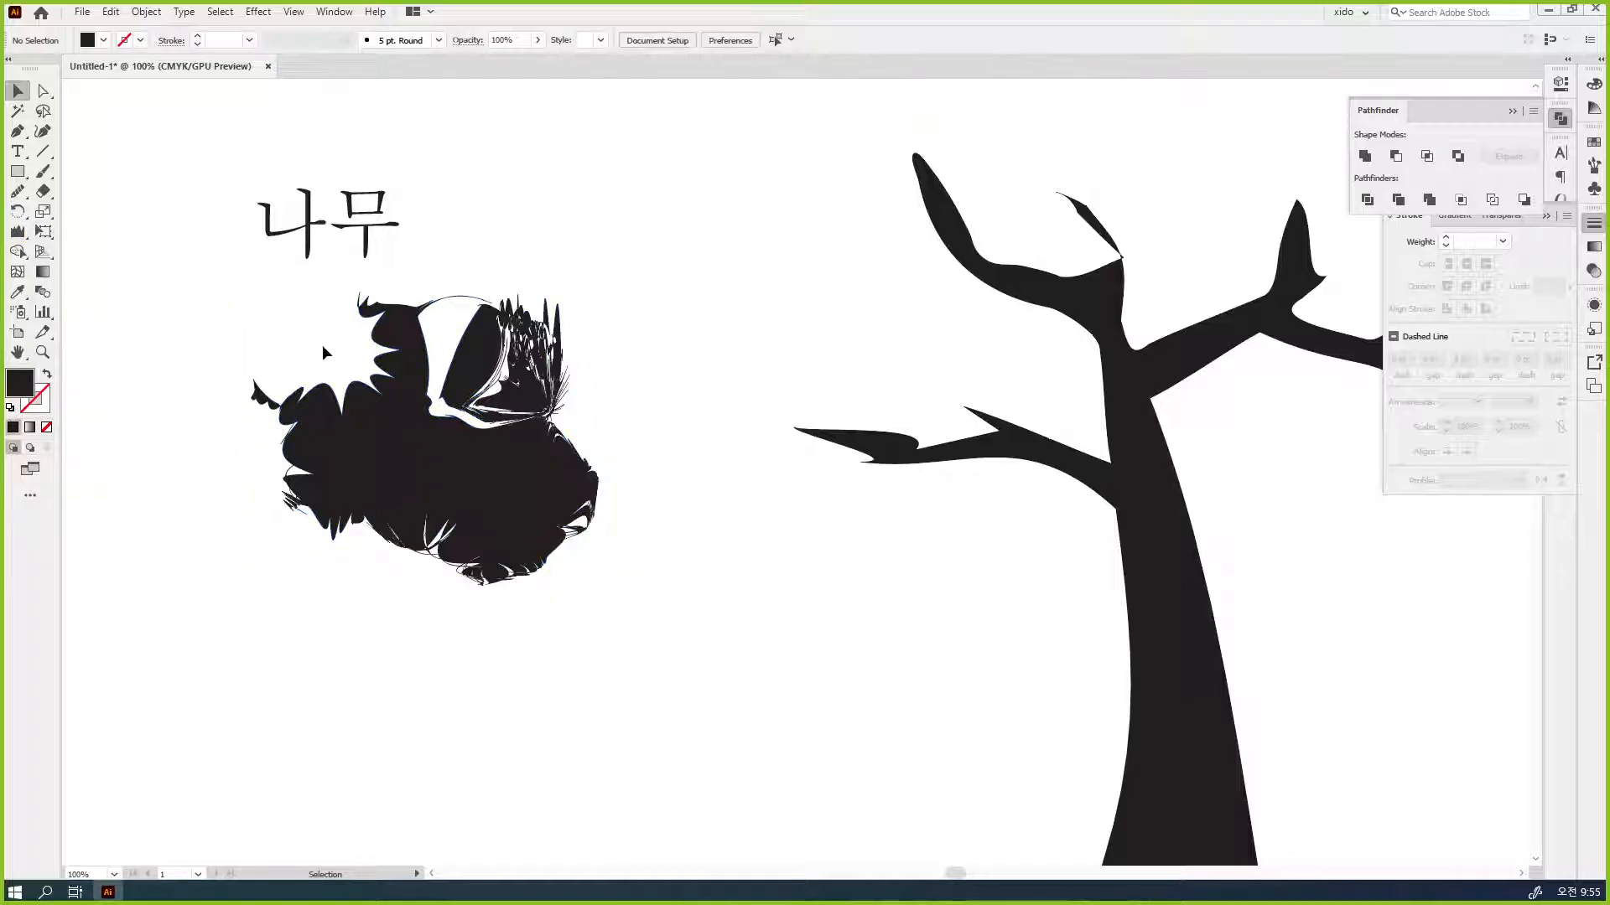
pyautogui.moveTo(408, 379); pyautogui.dragTo(589, 368)
pyautogui.keyDown('ctrl'); pyautogui.click(590, 369); pyautogui.keyUp('ctrl')
pyautogui.keyDown('ctrl'); pyautogui.click(937, 518); pyautogui.keyUp('ctrl')
pyautogui.moveTo(856, 508); pyautogui.dragTo(846, 451)
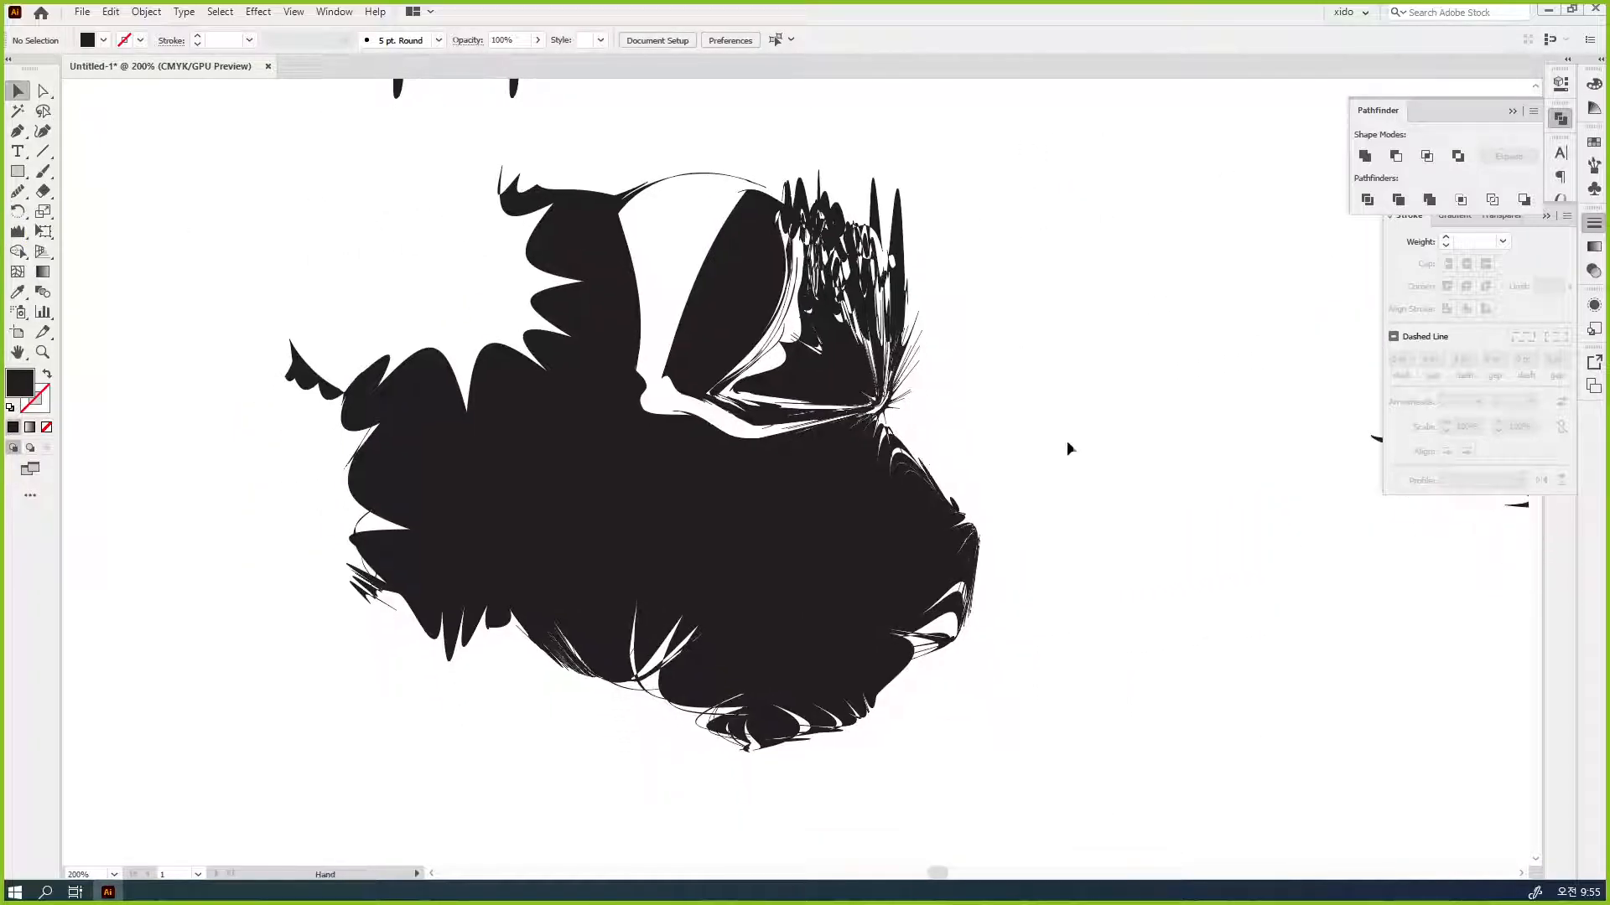
pyautogui.hotkey('ctrl', 'y')
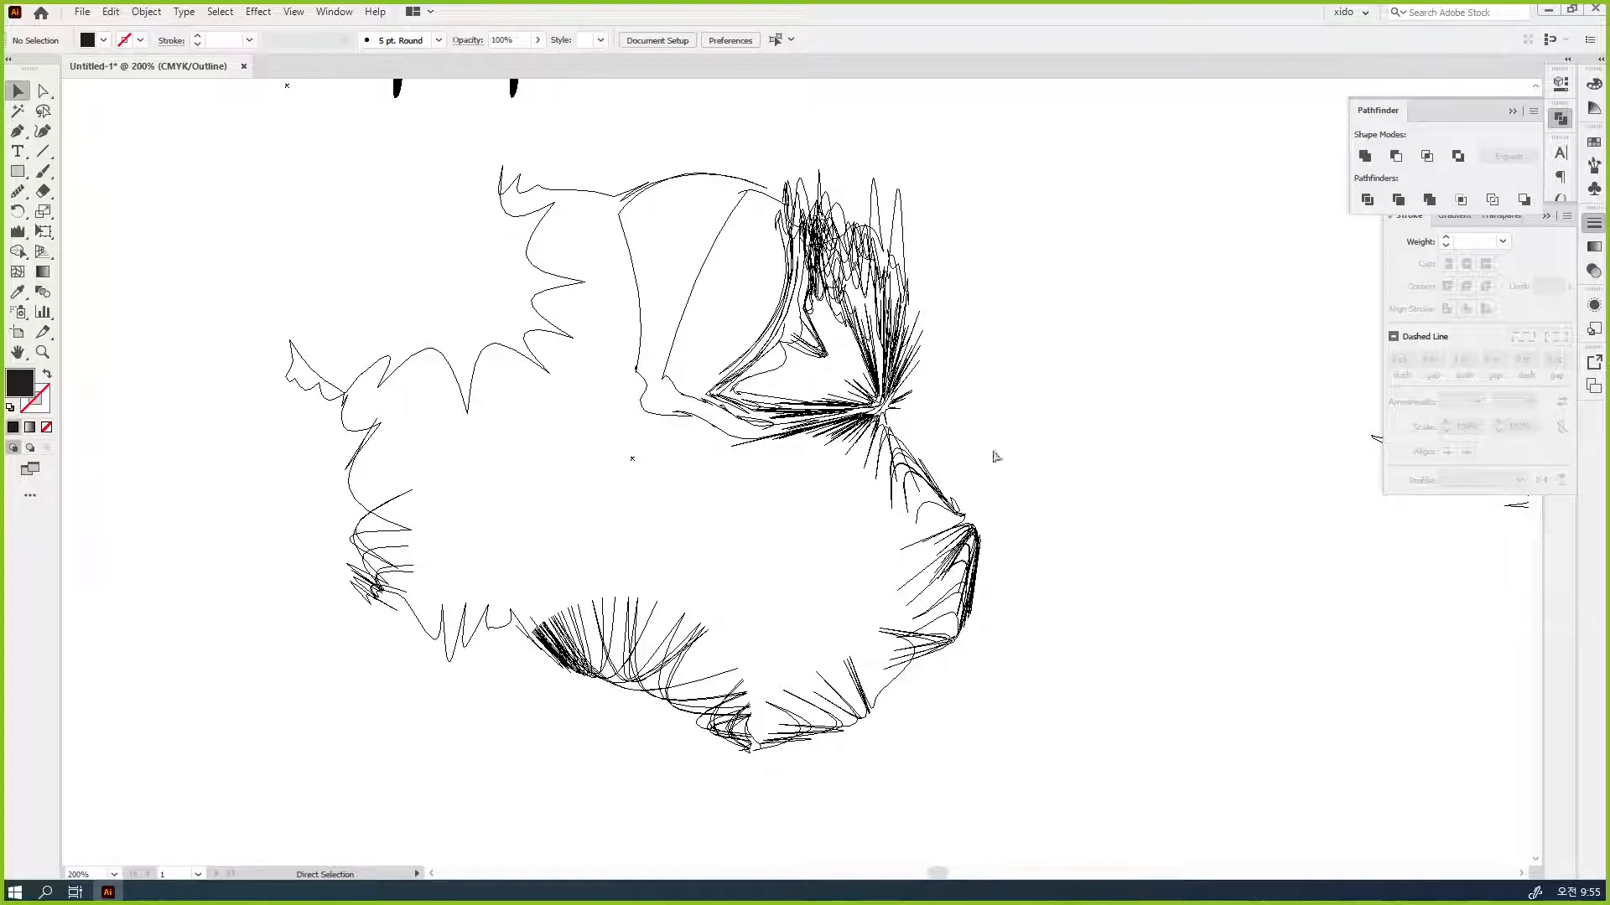
pyautogui.hotkey('ctrl', 'y')
# - Delete the distorted test shape below the "나무" text
pyautogui.click(867, 486)
pyautogui.press('Delete')
pyautogui.hotkey('ctrl', '-')
pyautogui.hotkey('ctrl', '-')
pyautogui.hotkey('ctrl', '-')
pyautogui.hotkey('ctrl', '-')
pyautogui.moveTo(867, 487); pyautogui.dragTo(470, 492)
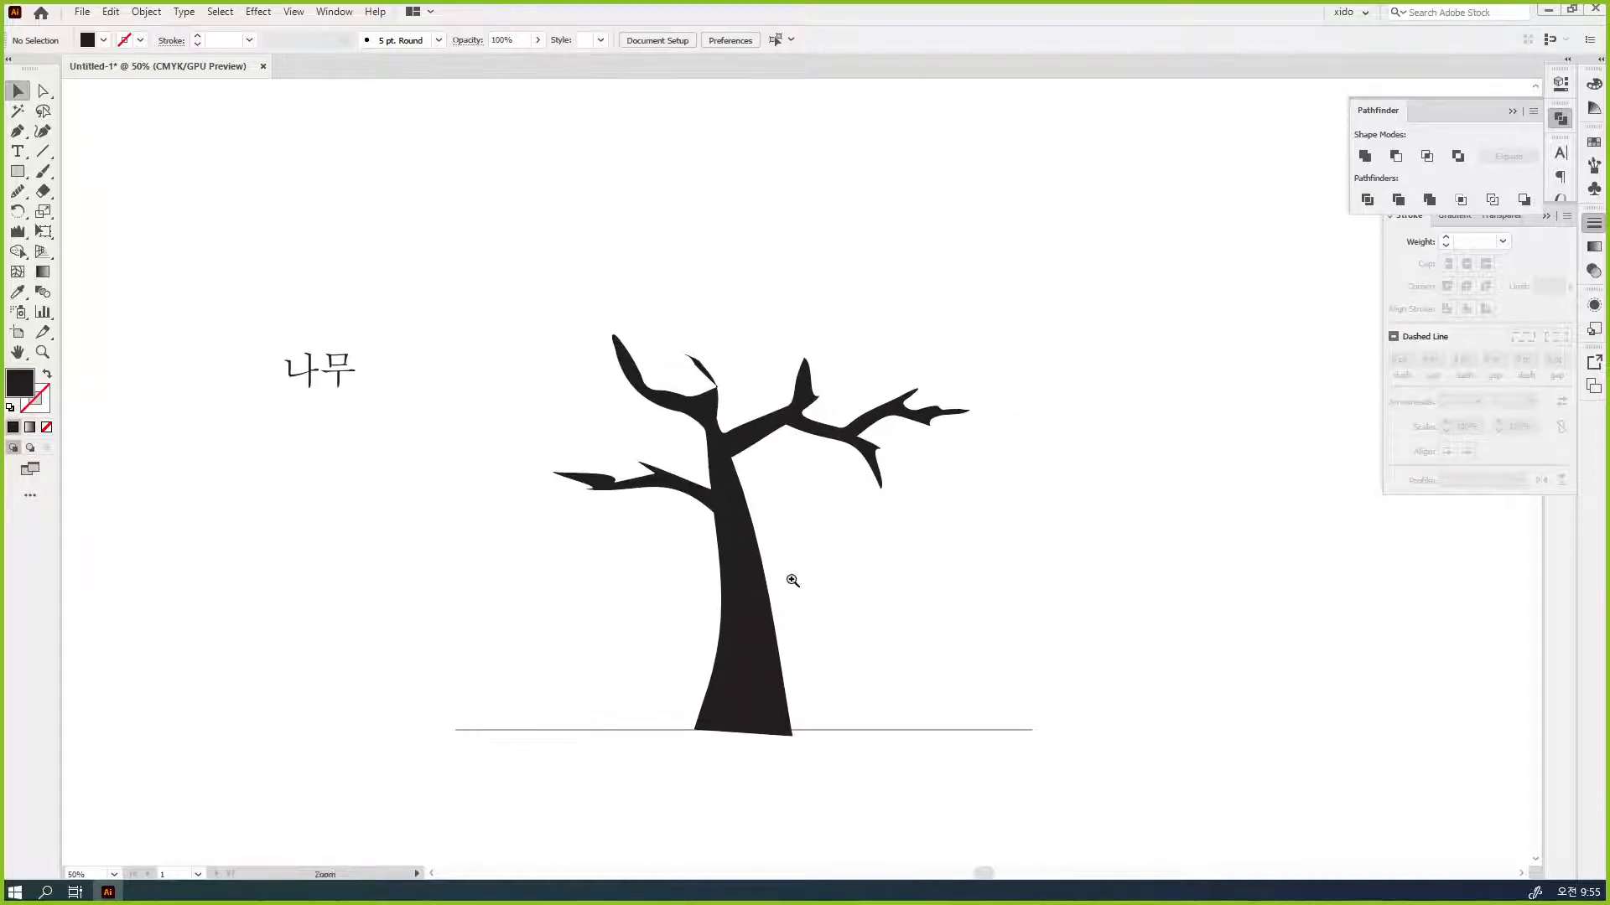
# - Split the tree with Pathfinder Divide and delete the thin twig piece hanging above the upper branch
pyautogui.keyDown('ctrl'); pyautogui.click(783, 568); pyautogui.keyUp('ctrl')
pyautogui.keyDown('ctrl'); pyautogui.click(783, 564); pyautogui.keyUp('ctrl')
pyautogui.moveTo(763, 467); pyautogui.dragTo(700, 758)
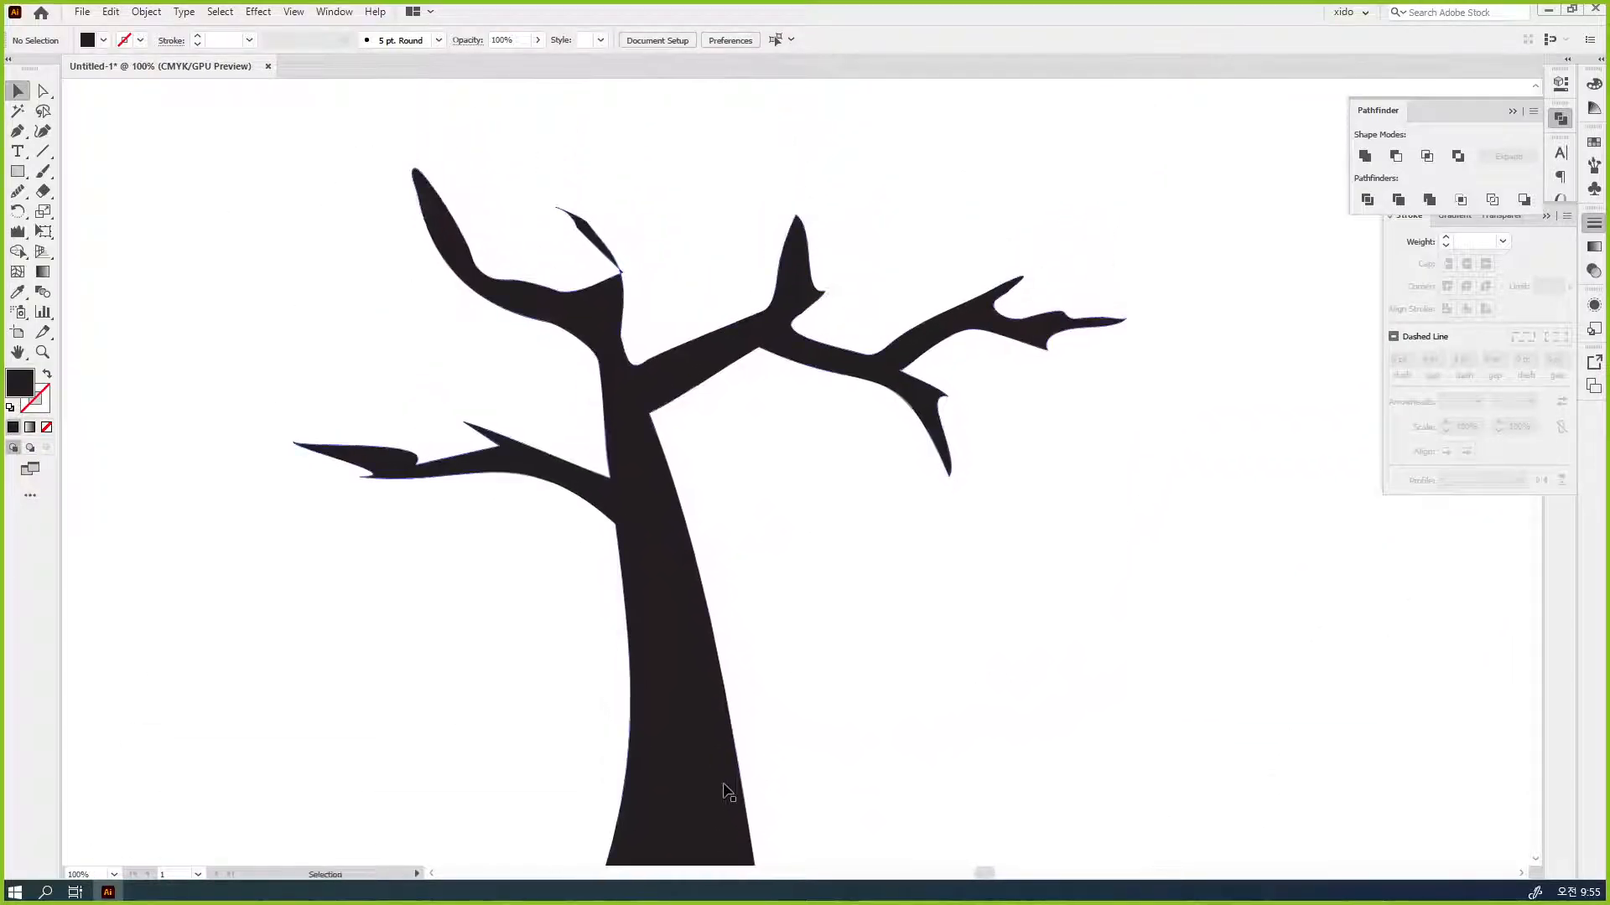
pyautogui.click(643, 394)
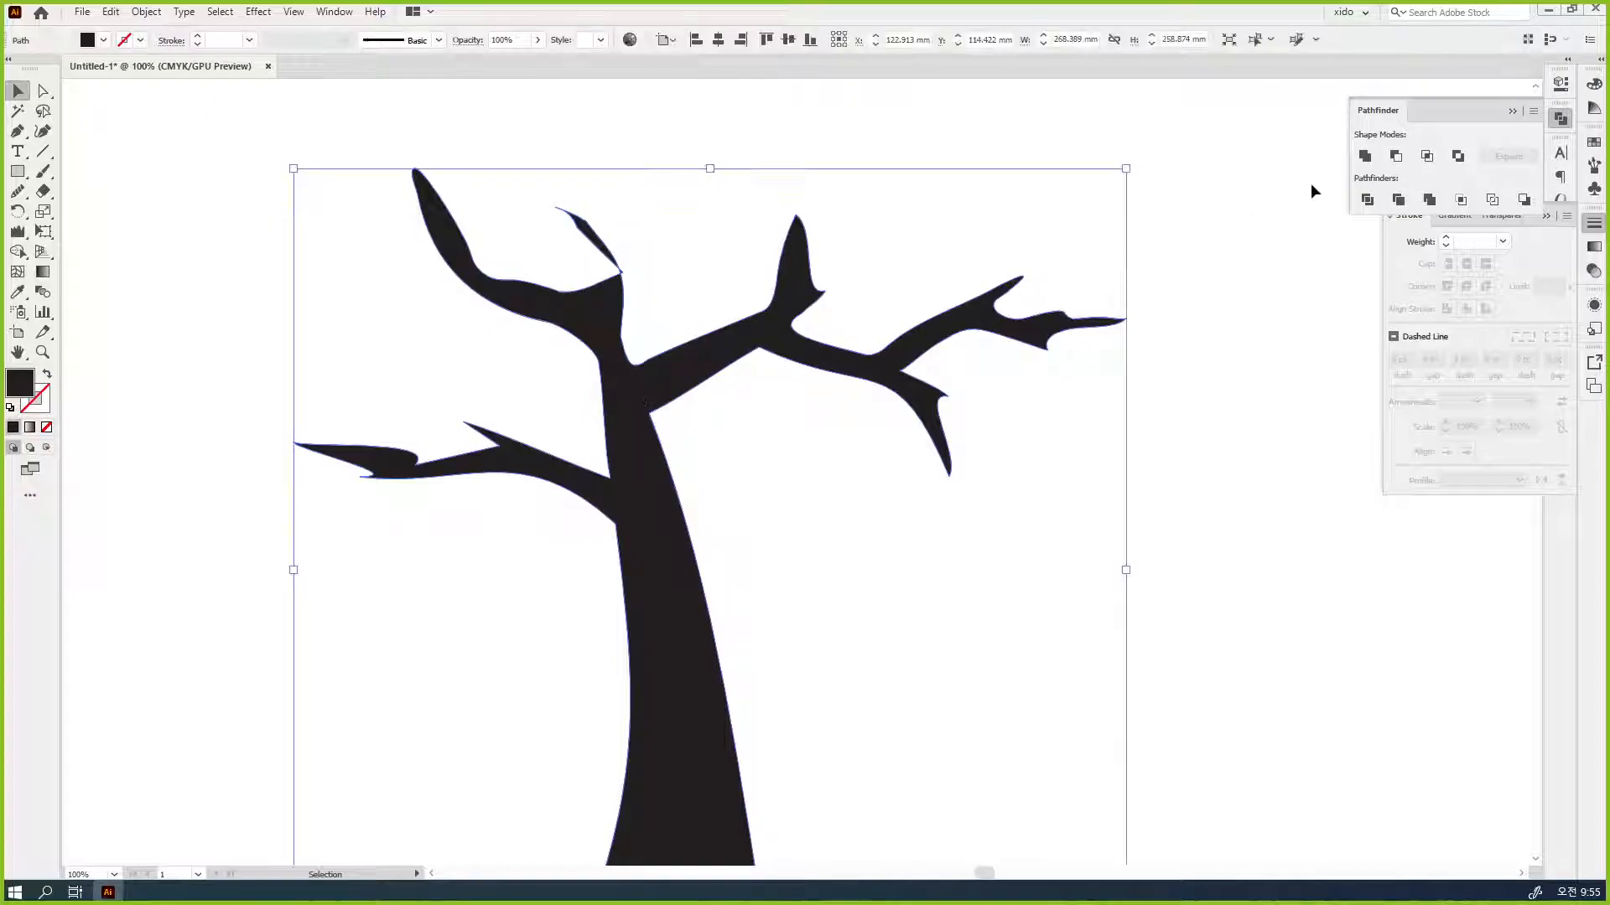
pyautogui.click(1365, 200)
pyautogui.click(605, 241)
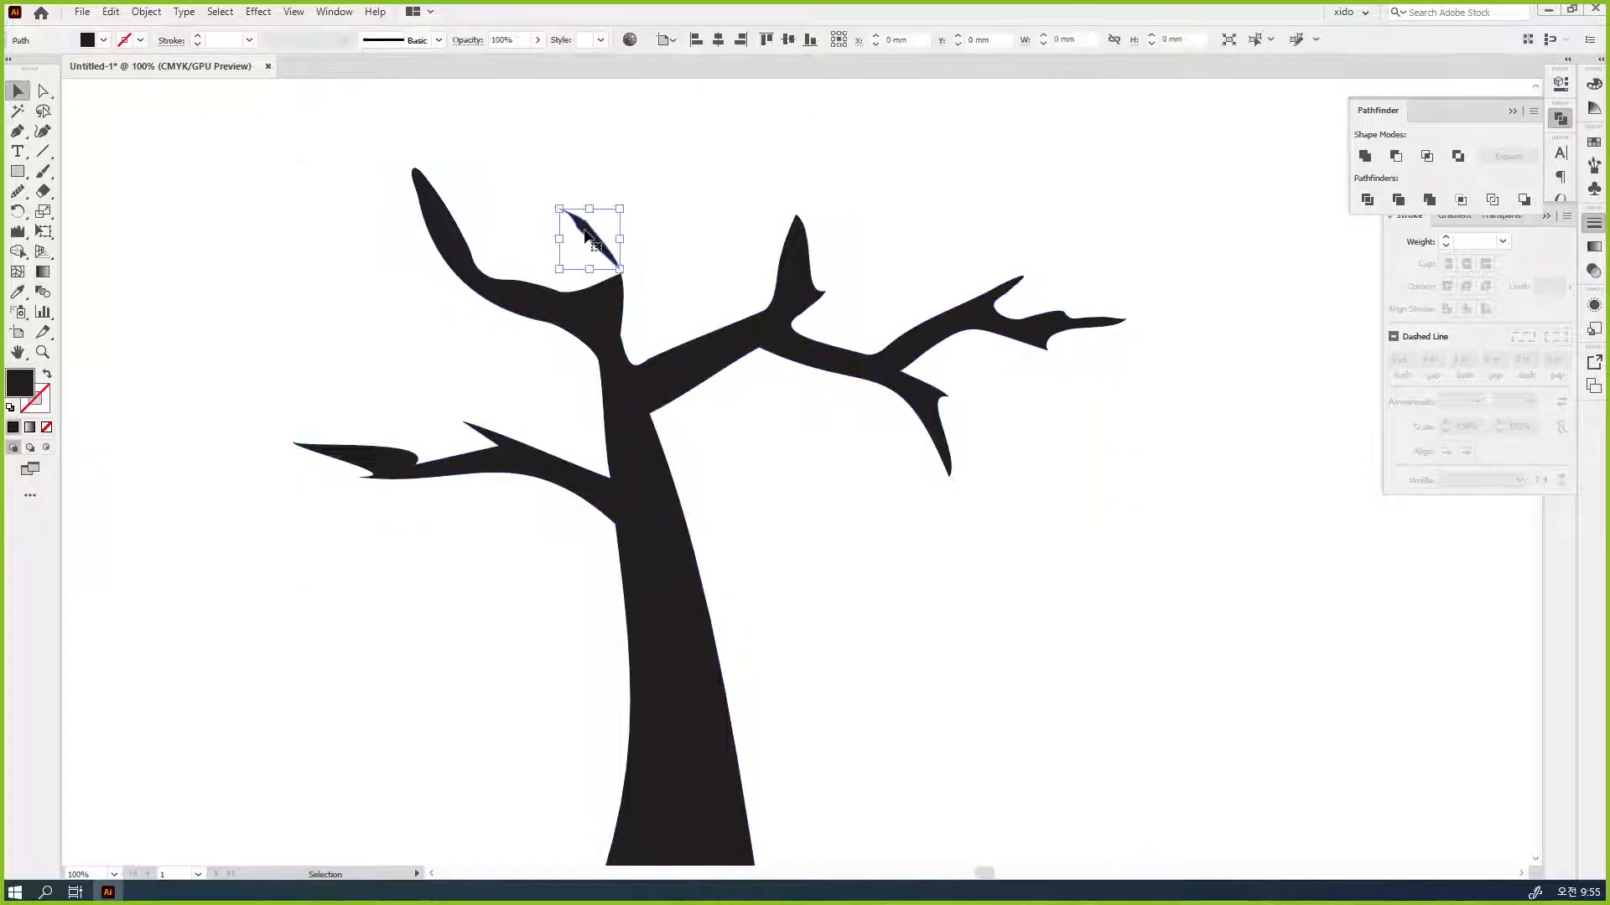
pyautogui.press('Delete')
# - Delete the leftover fragments around the removed twig and check the tree's paths in Outline view
pyautogui.hotkey('ctrl', 'a')
pyautogui.keyDown('shift'); pyautogui.click(602, 314); pyautogui.keyUp('shift')
pyautogui.press('Delete')
pyautogui.moveTo(598, 248); pyautogui.dragTo(600, 250)
pyautogui.press('Delete')
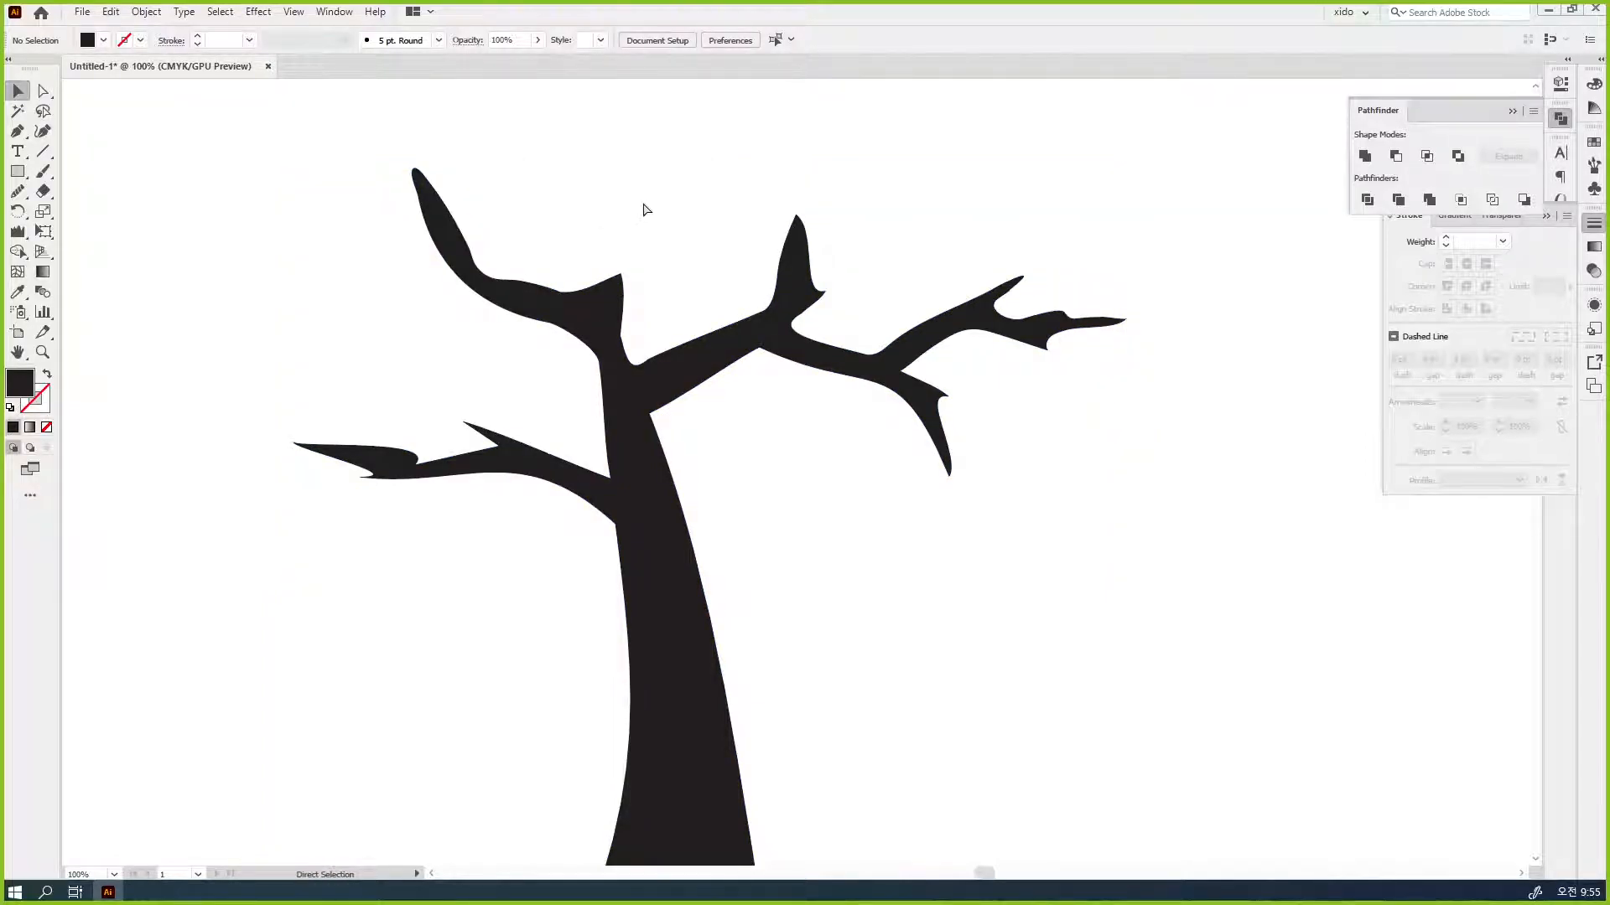
pyautogui.hotkey('ctrl', 'y')
pyautogui.hotkey('ctrl', 'y')
pyautogui.moveTo(902, 585); pyautogui.dragTo(947, 551)
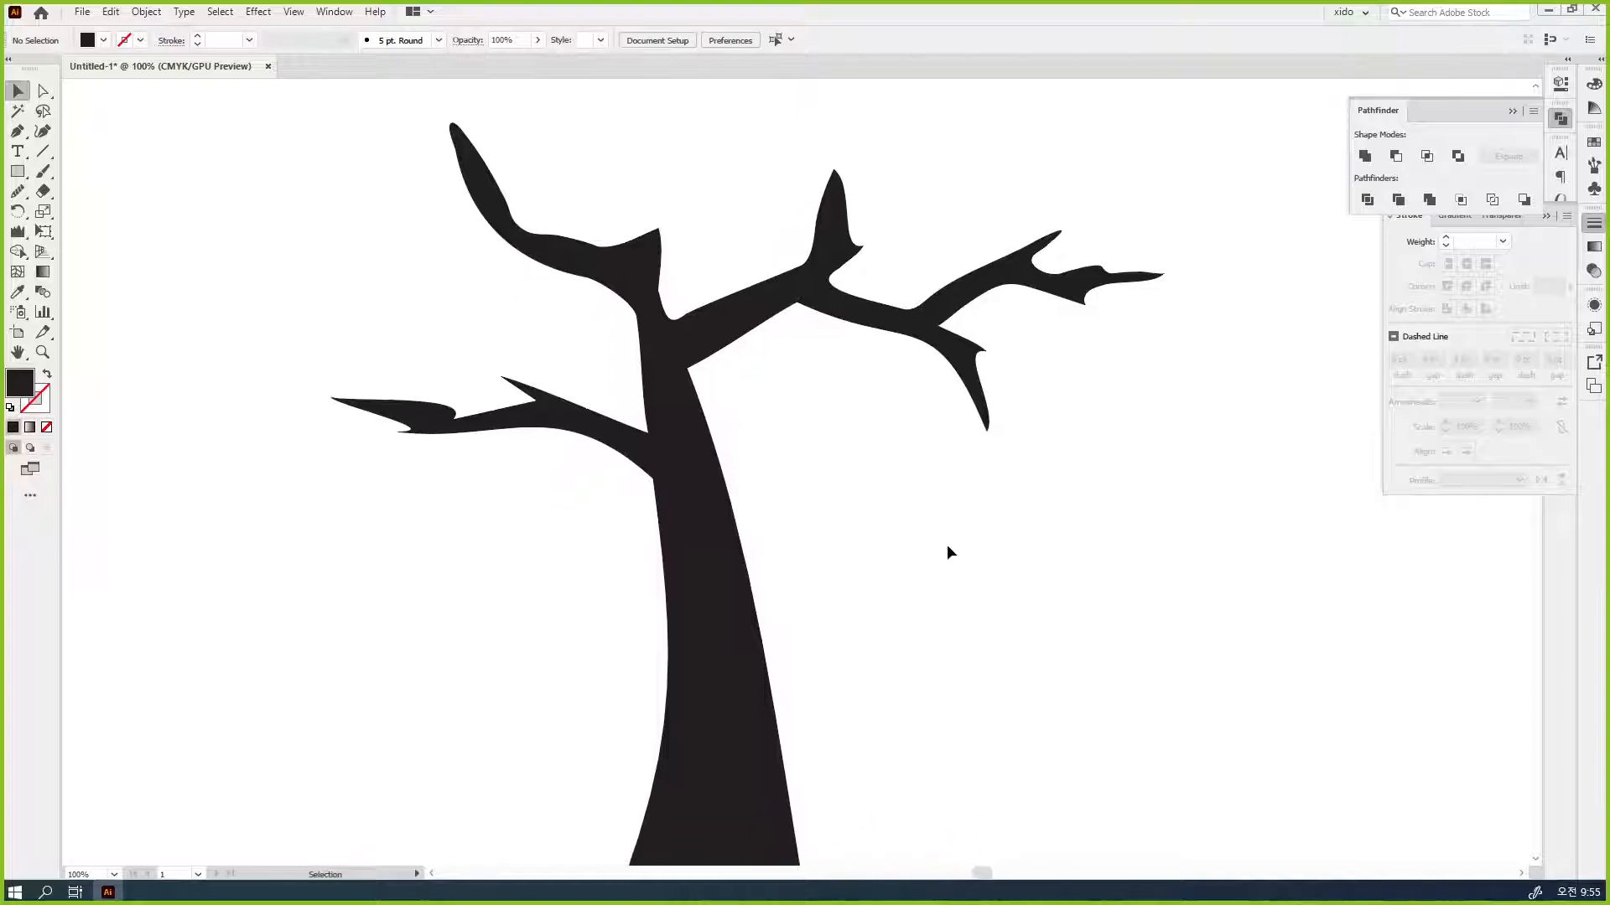
# - Select the tree together with the ground line and split them with Pathfinder Divide
pyautogui.hotkey('ctrl', '-')
pyautogui.hotkey('ctrl', '-')
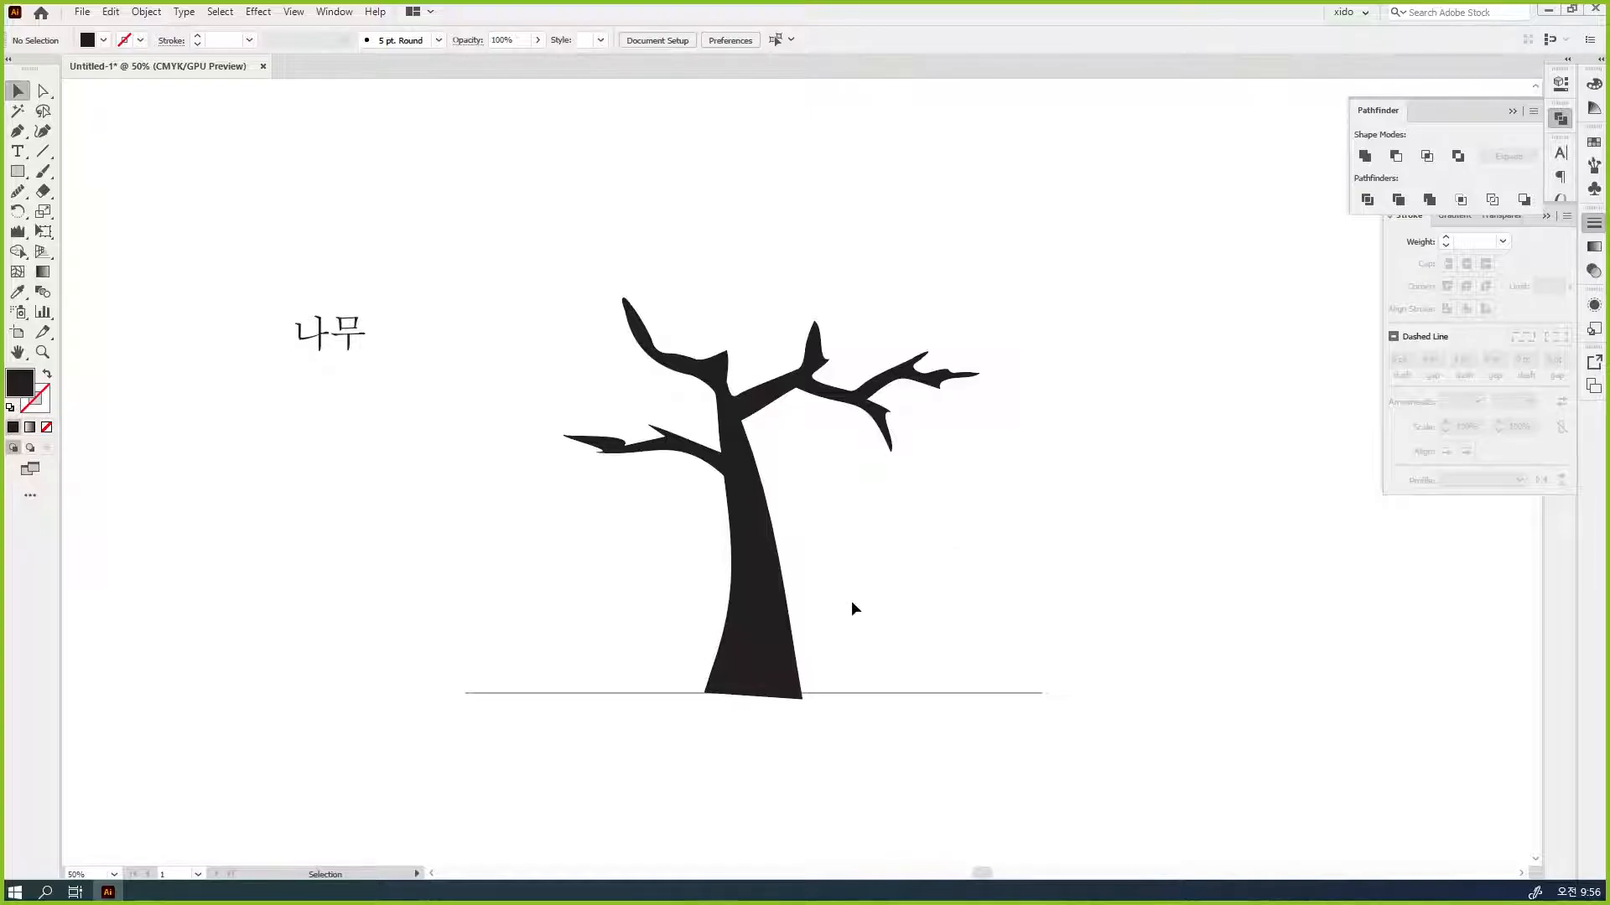
pyautogui.click(770, 570)
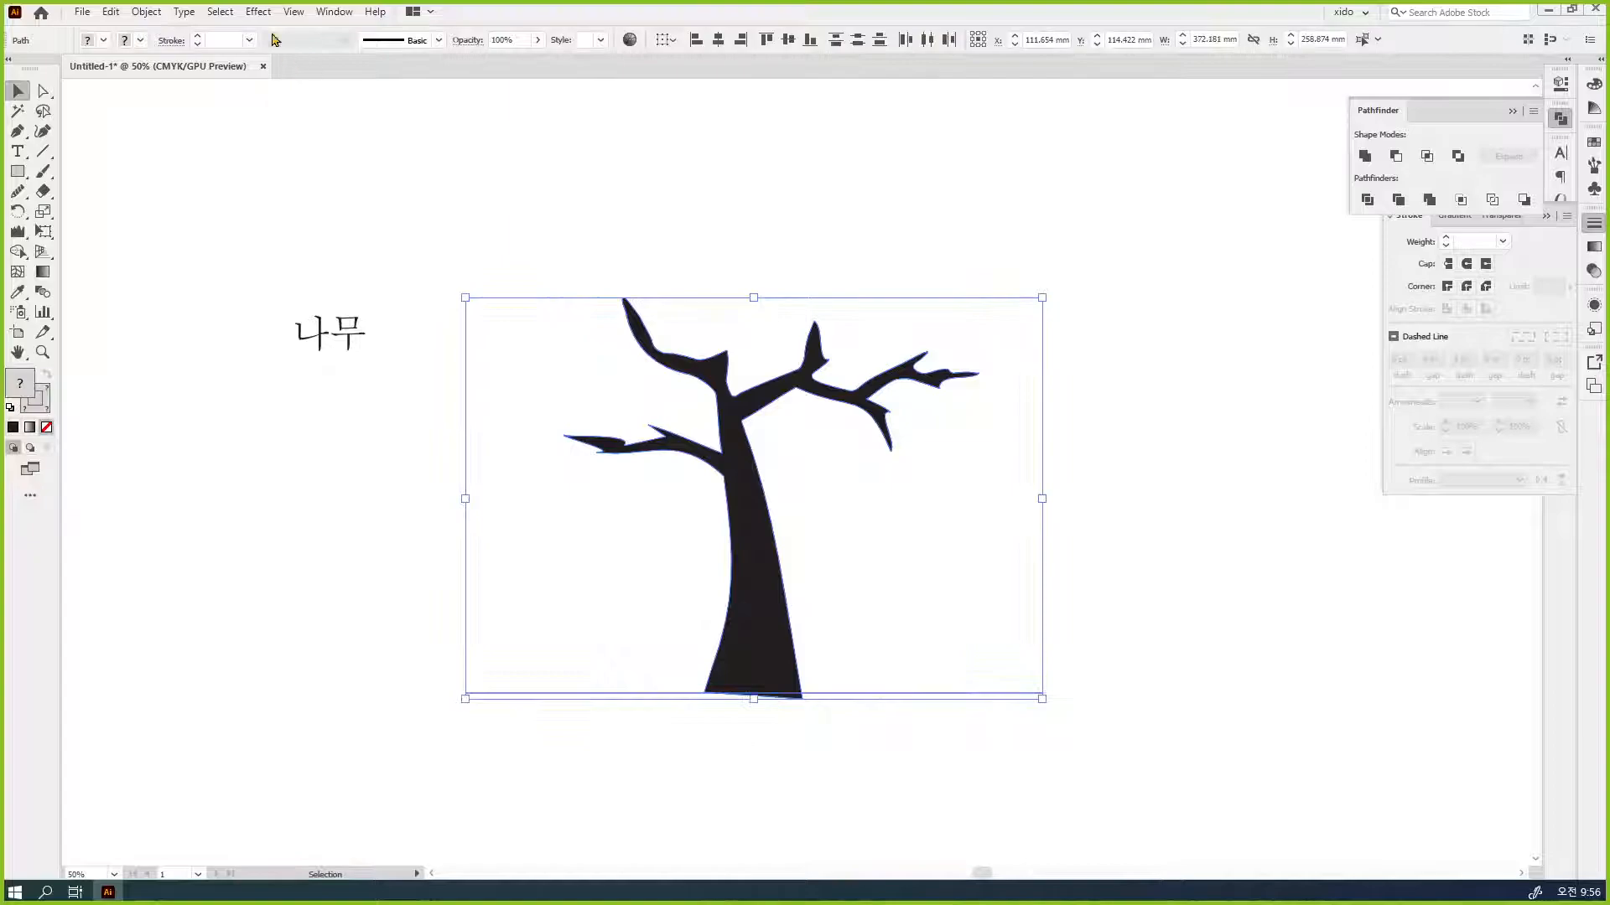
pyautogui.click(146, 10)
pyautogui.moveTo(208, 410)
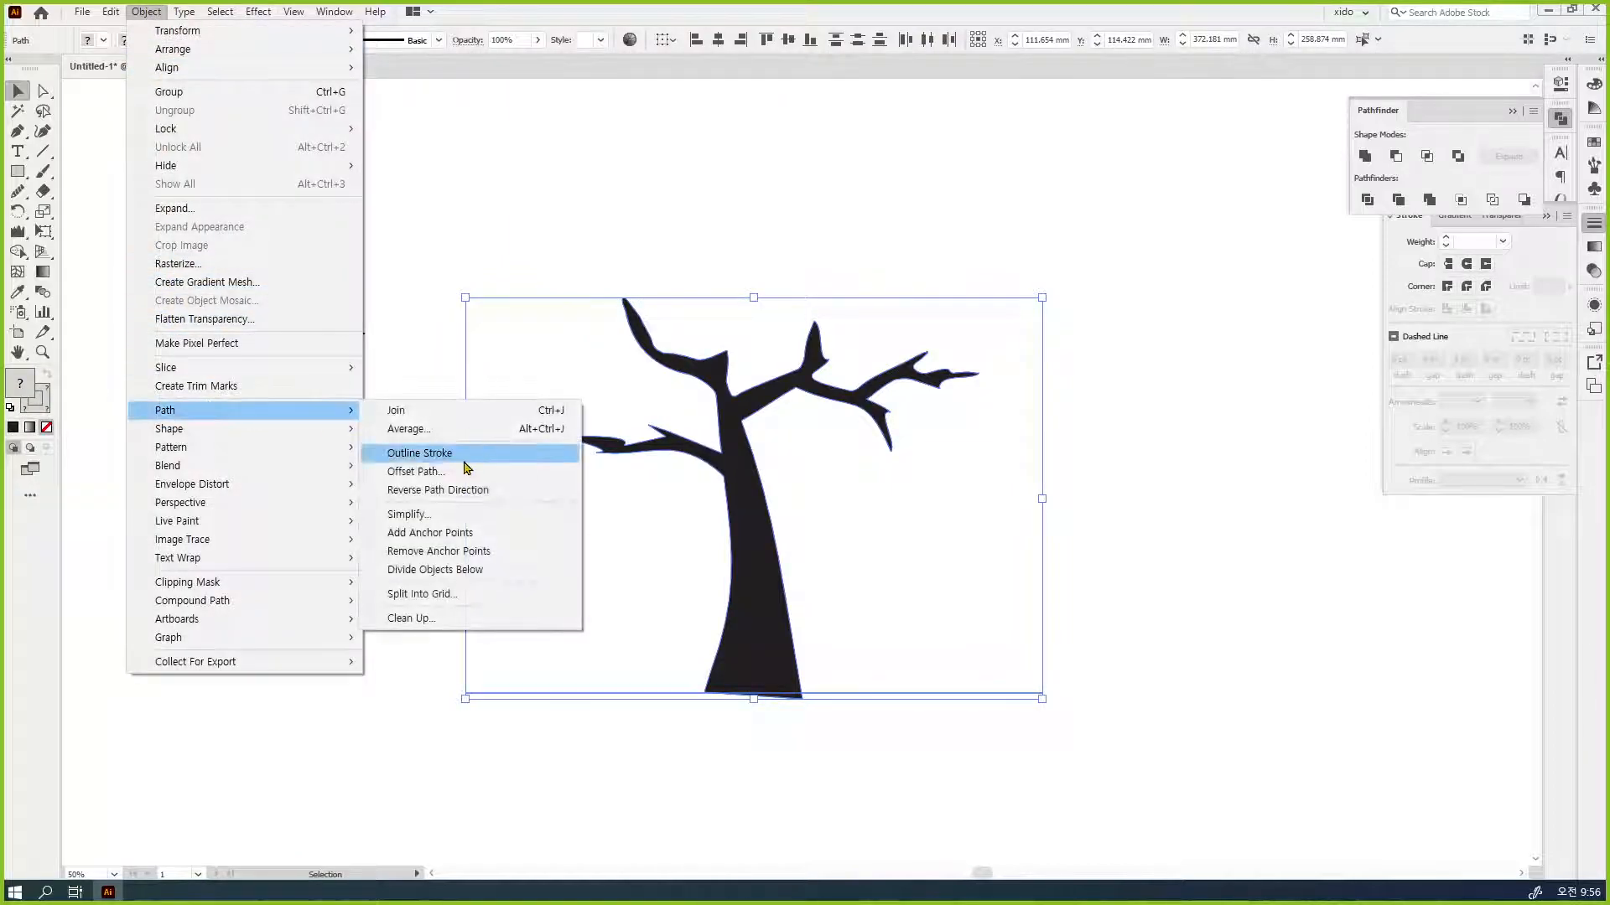
pyautogui.click(1366, 202)
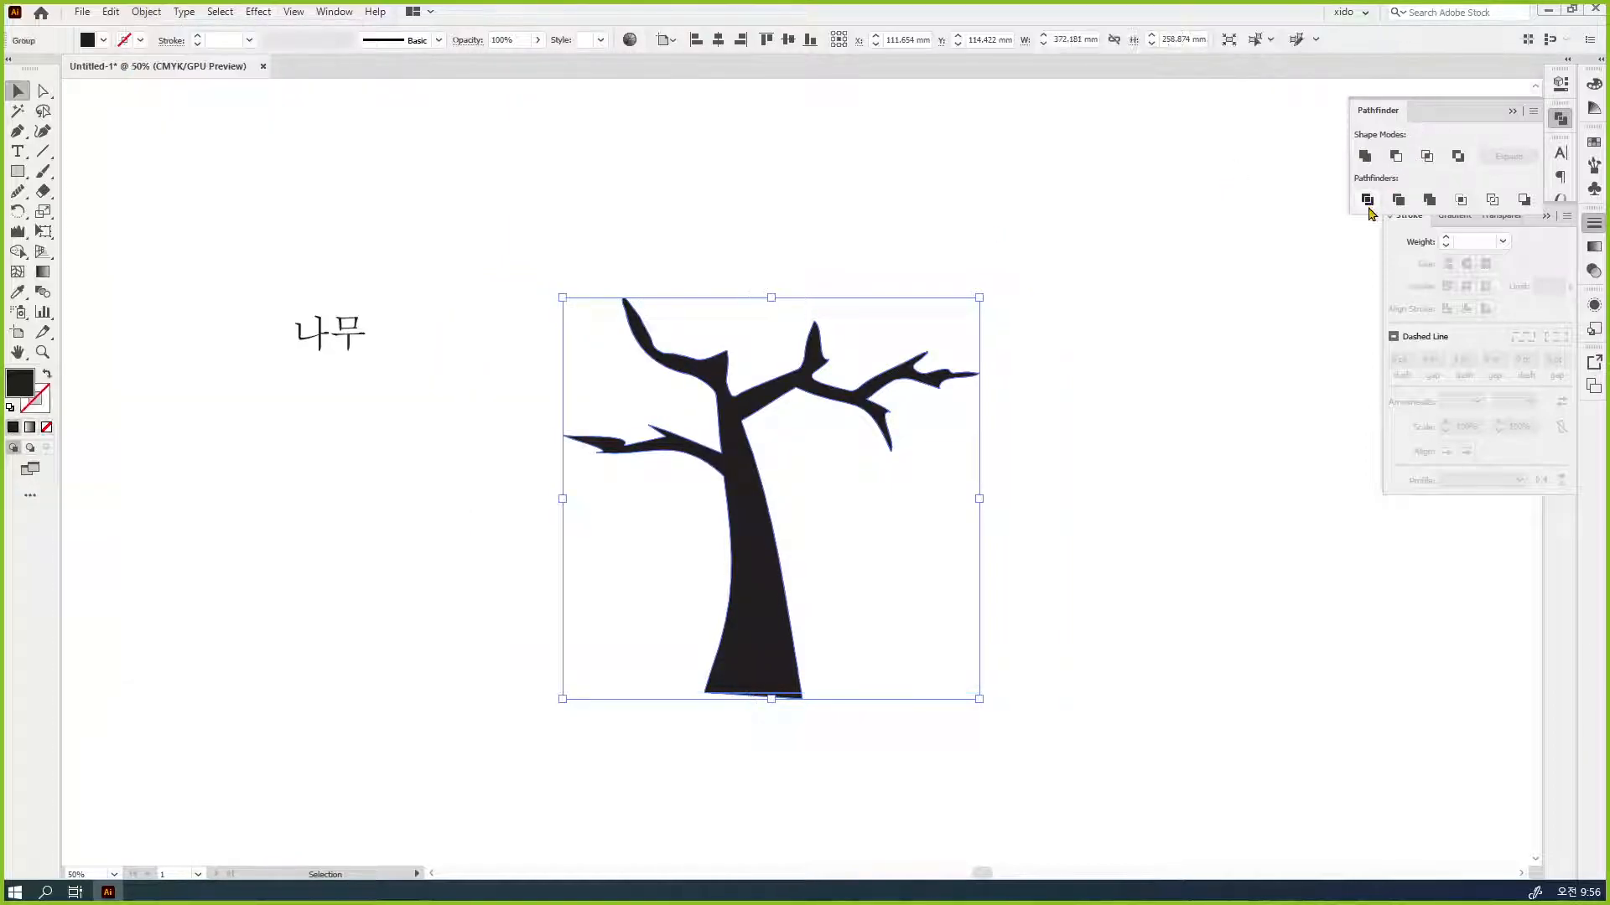
# - Ungroup the divided tree and delete the thin sliver below the ground line at the trunk base
pyautogui.hotkey('ctrl', 'shift', 'g')
pyautogui.click(780, 650)
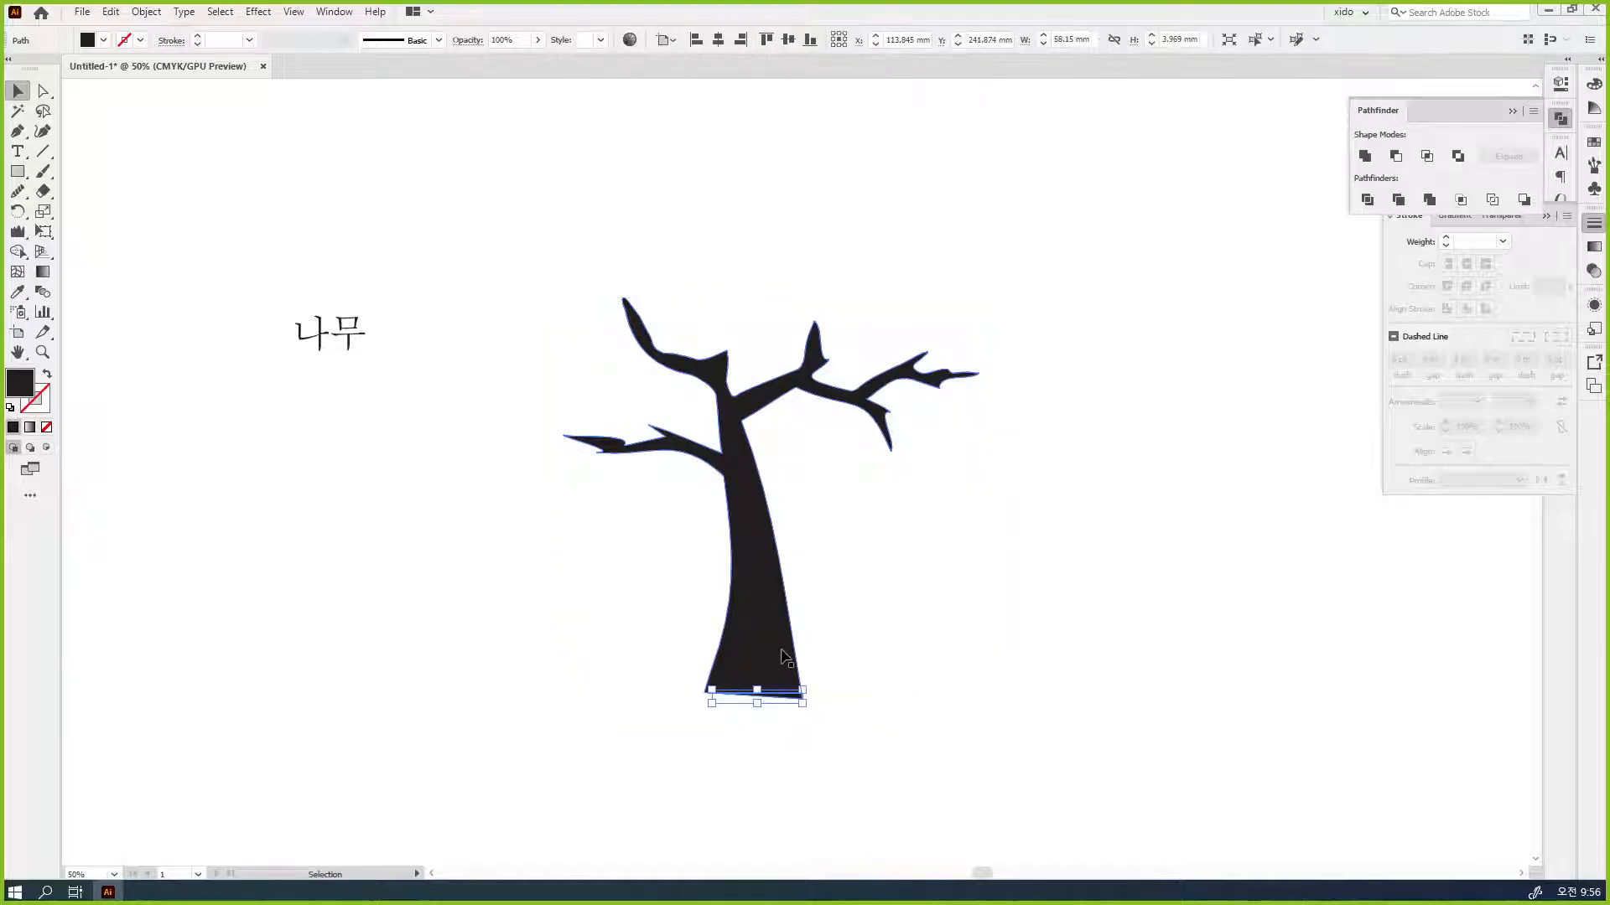
pyautogui.click(1046, 631)
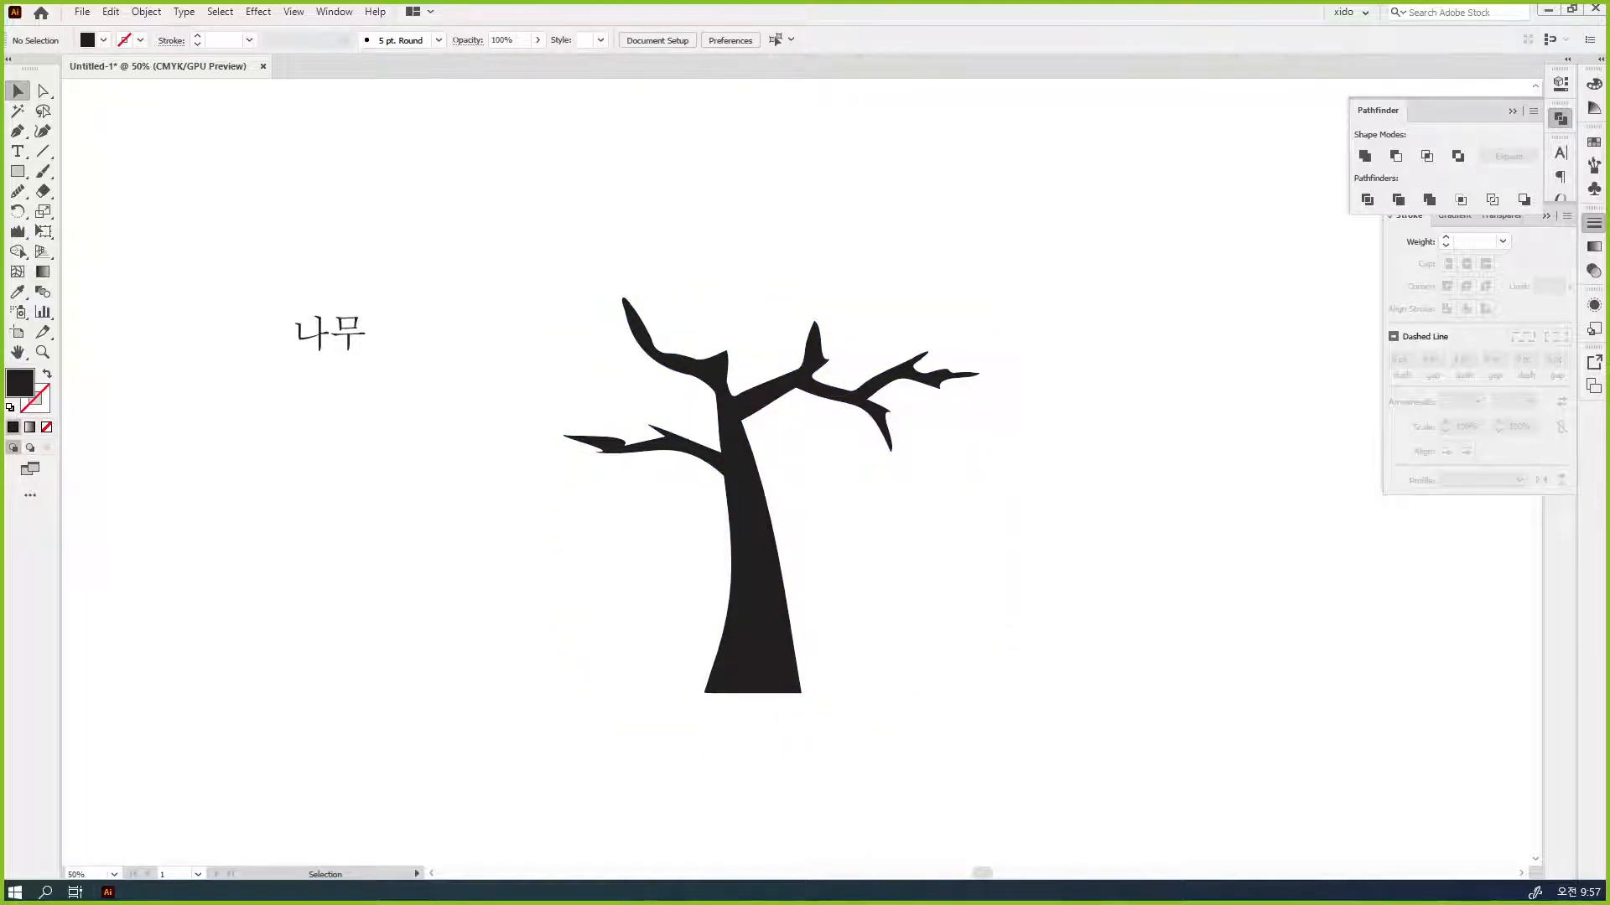
# - Fill the whole tree silhouette with the dark brown swatch (C=40 M=70 Y=100 K=50)
pyautogui.keyDown('ctrl'); pyautogui.click(804, 613); pyautogui.keyUp('ctrl')
pyautogui.moveTo(715, 407); pyautogui.dragTo(676, 582)
pyautogui.click(676, 582)
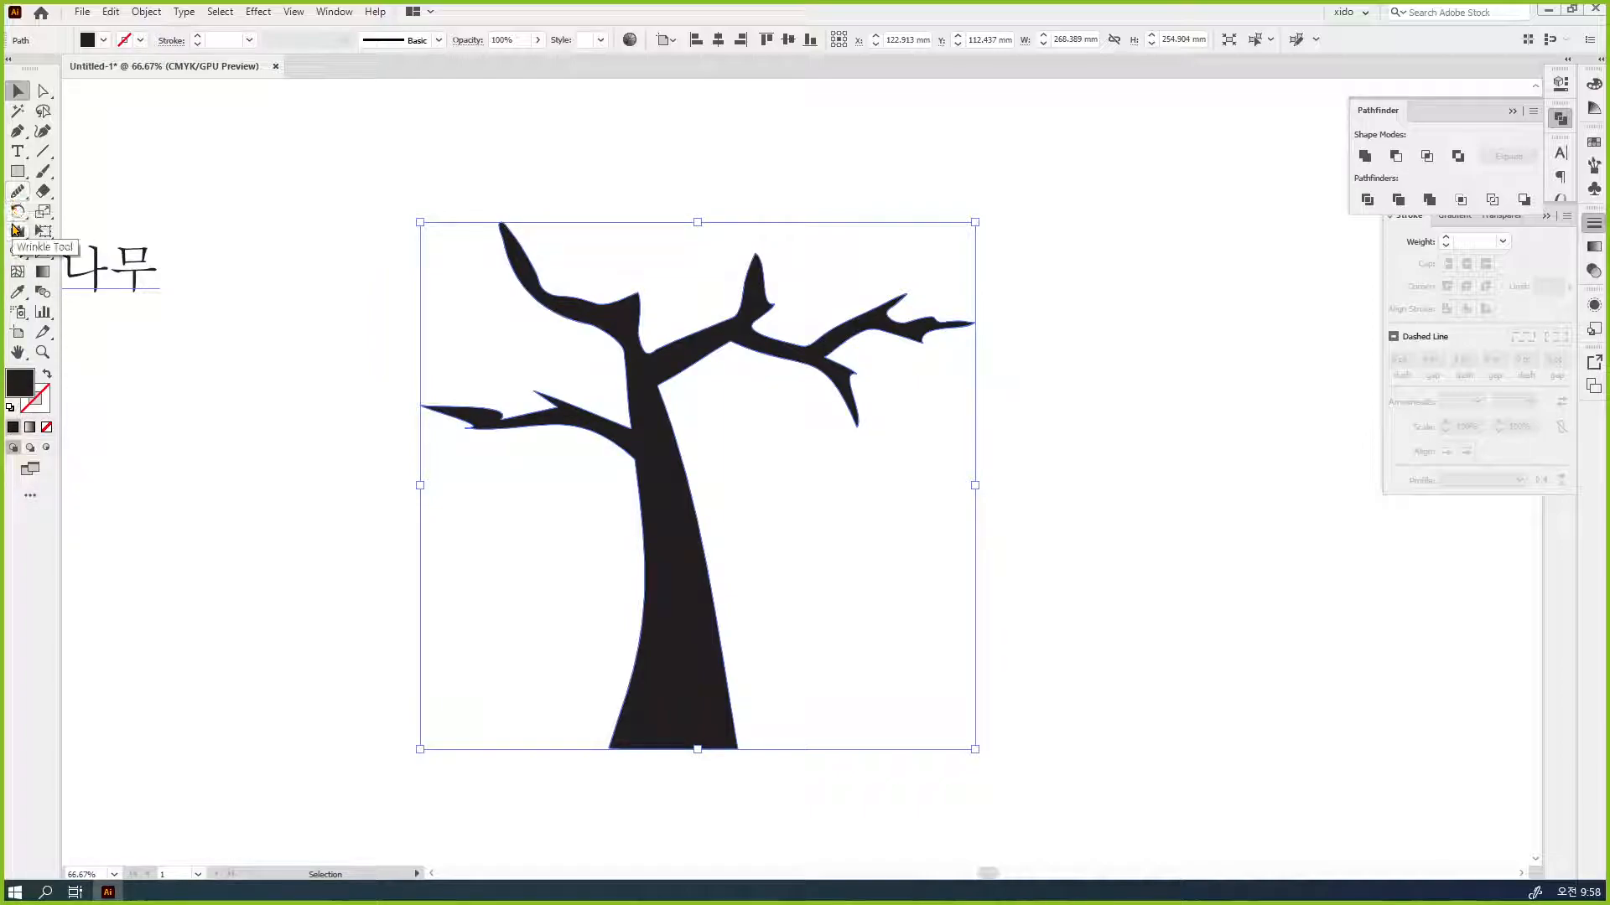
pyautogui.click(16, 233)
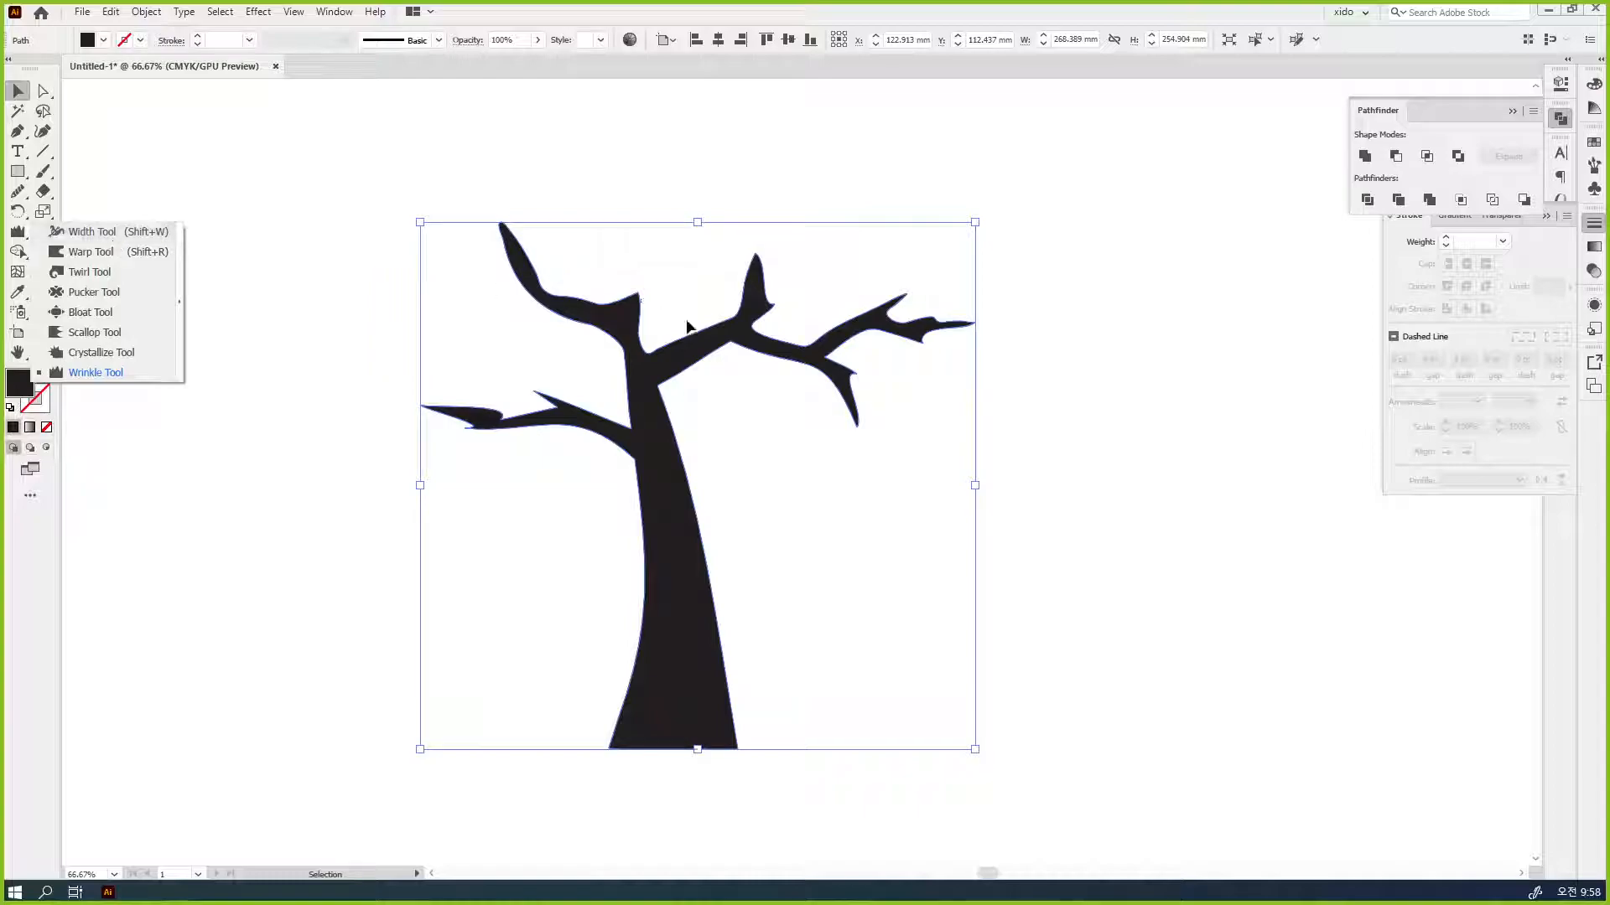
pyautogui.click(919, 525)
pyautogui.click(663, 550)
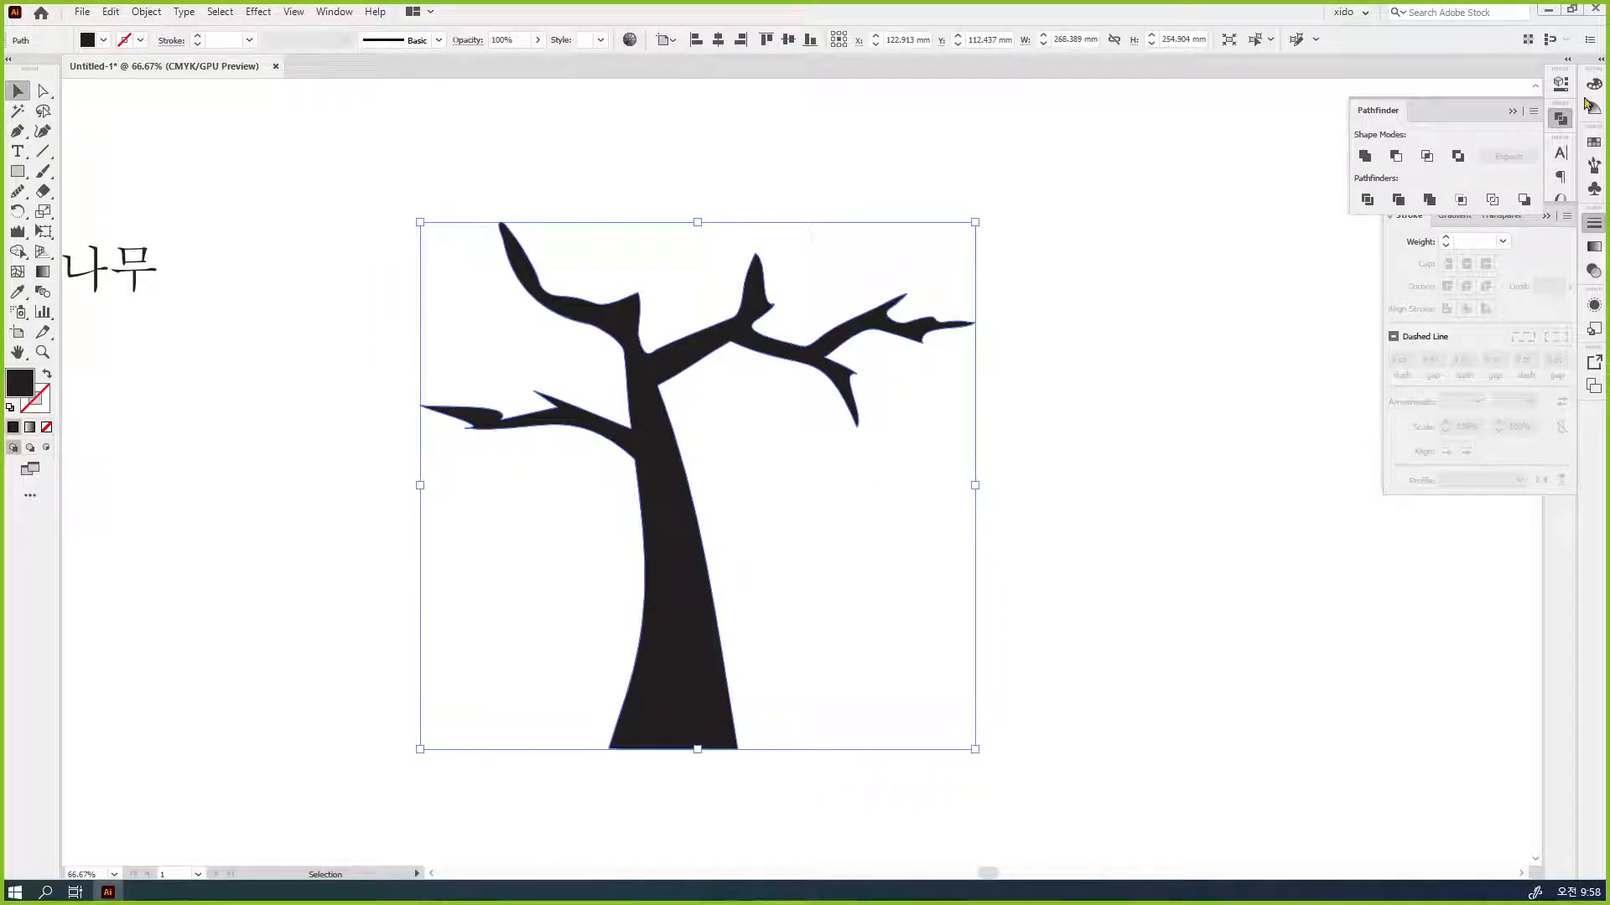
pyautogui.click(1593, 143)
pyautogui.click(1512, 263)
pyautogui.click(1325, 289)
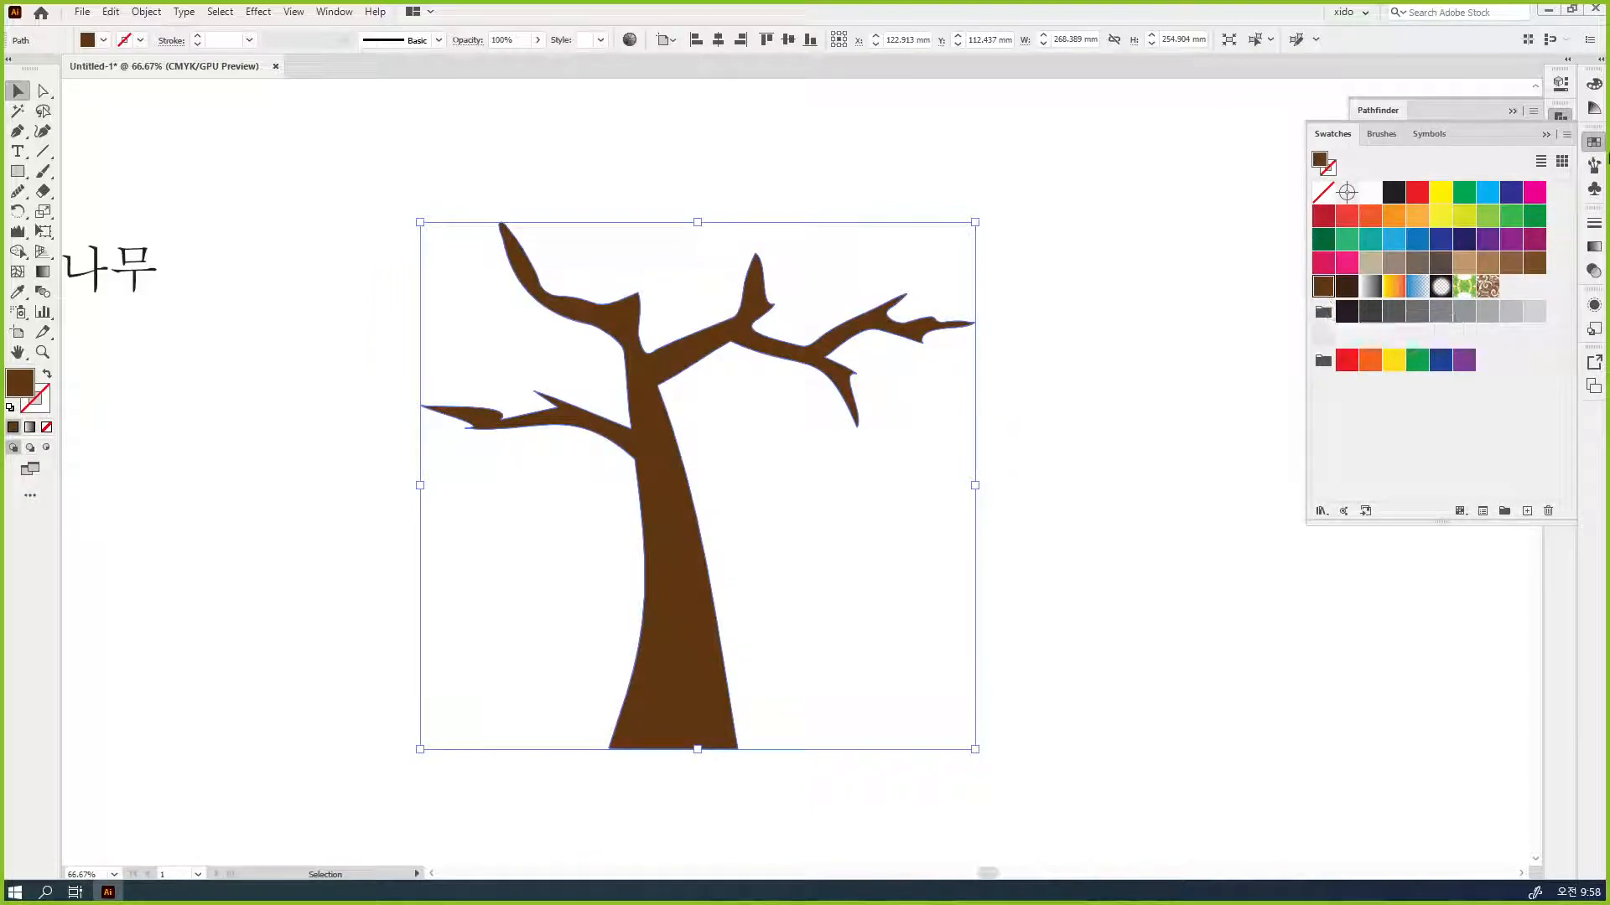
pyautogui.click(1585, 148)
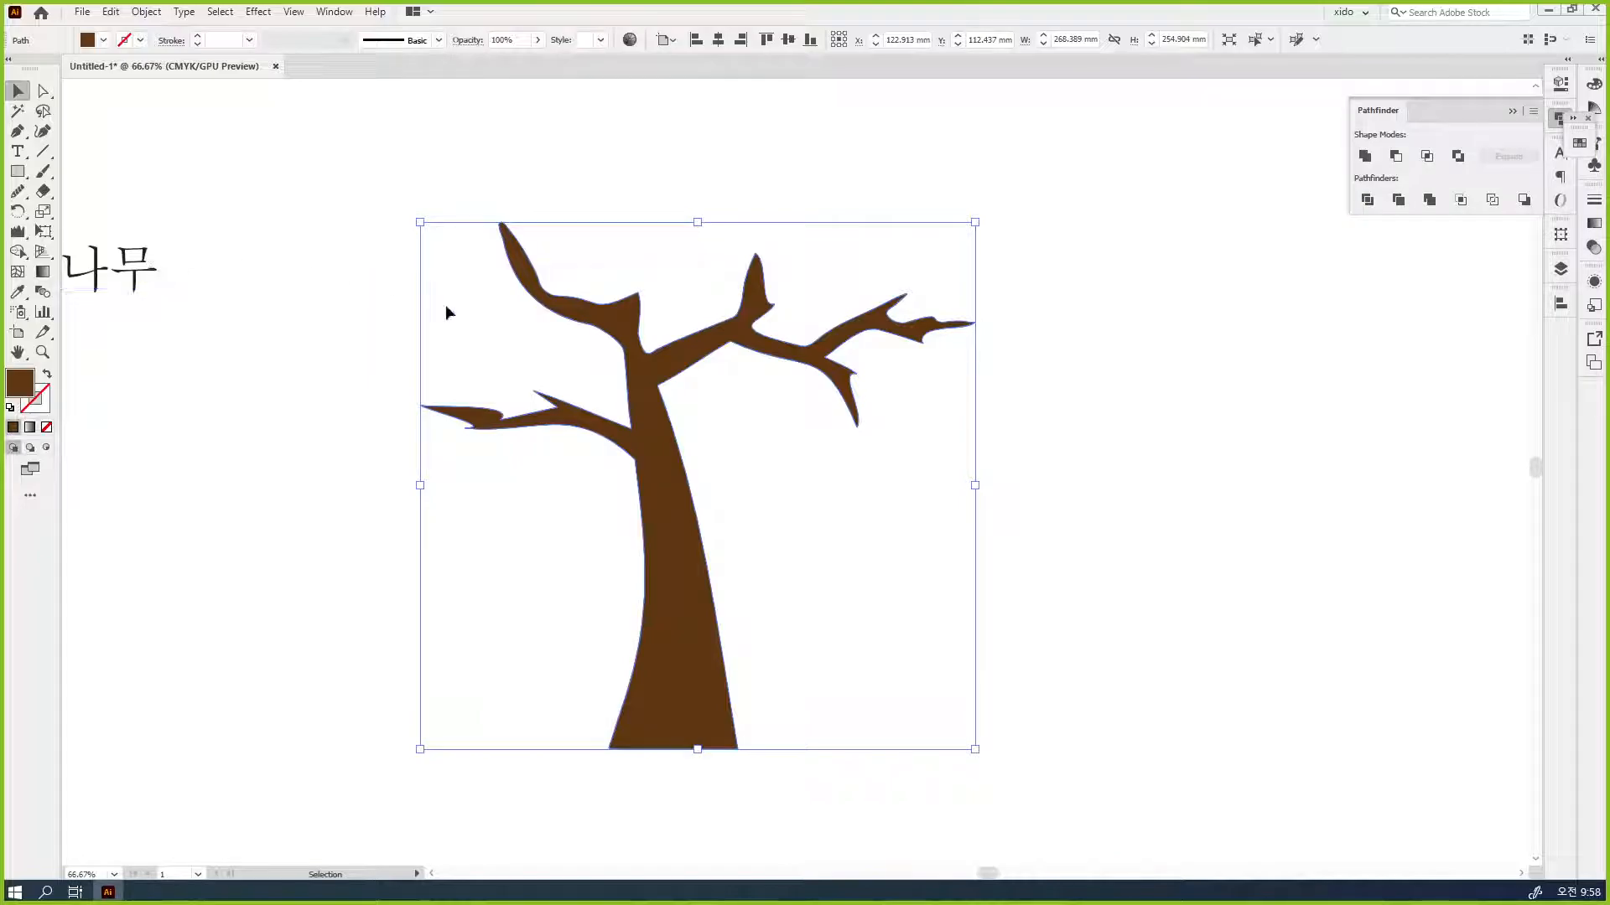
# - Lock the selected brown tree
pyautogui.click(110, 12)
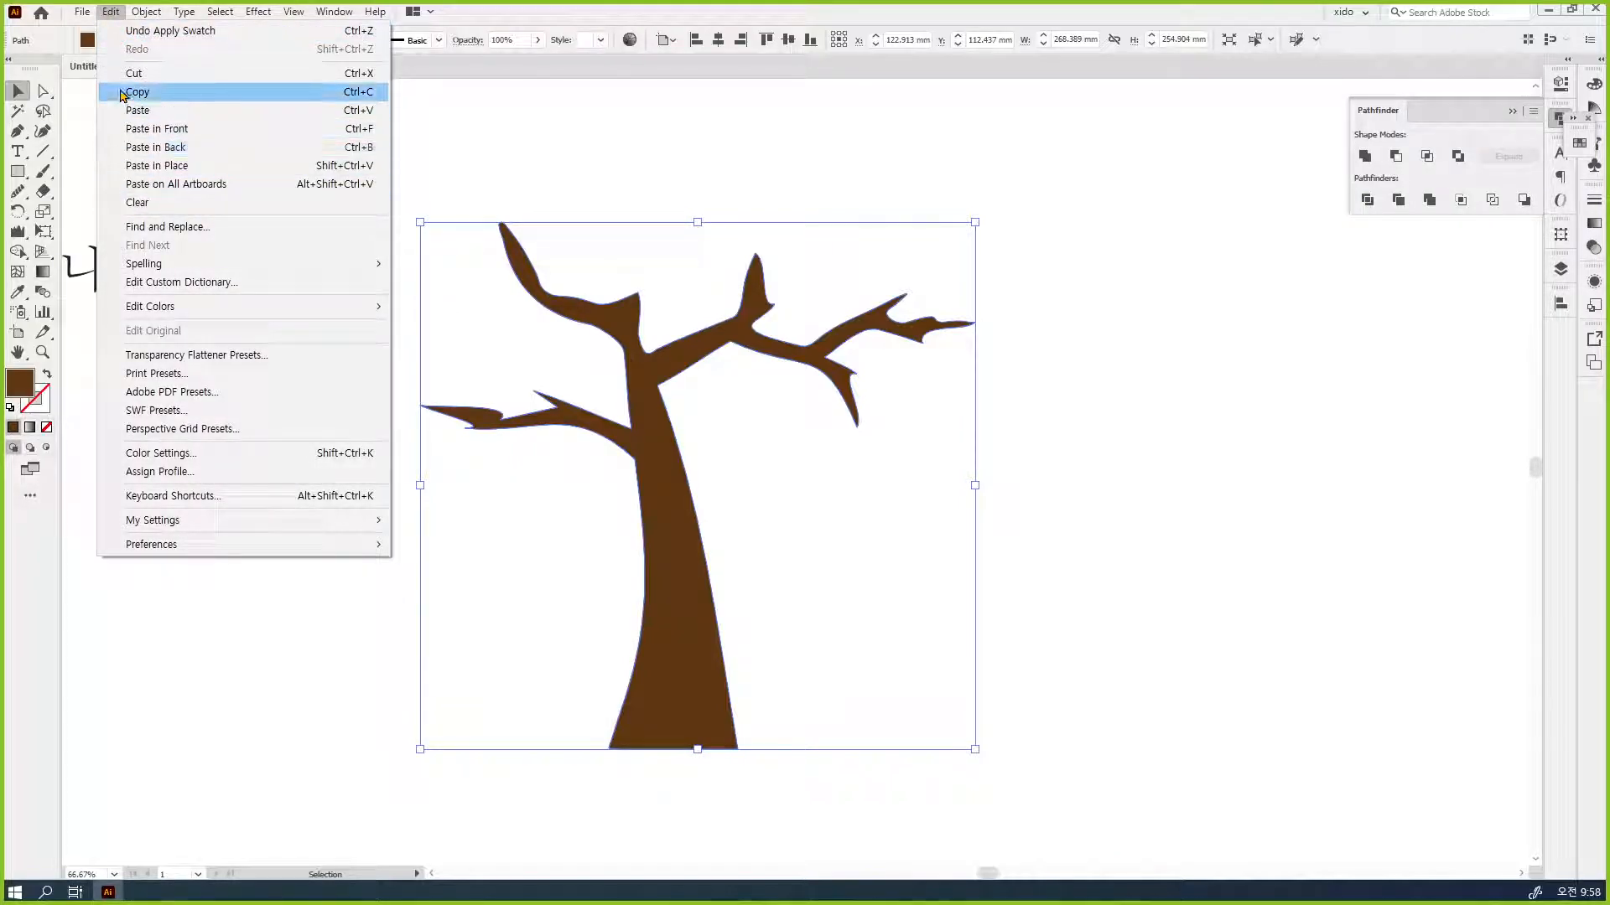
pyautogui.moveTo(146, 12)
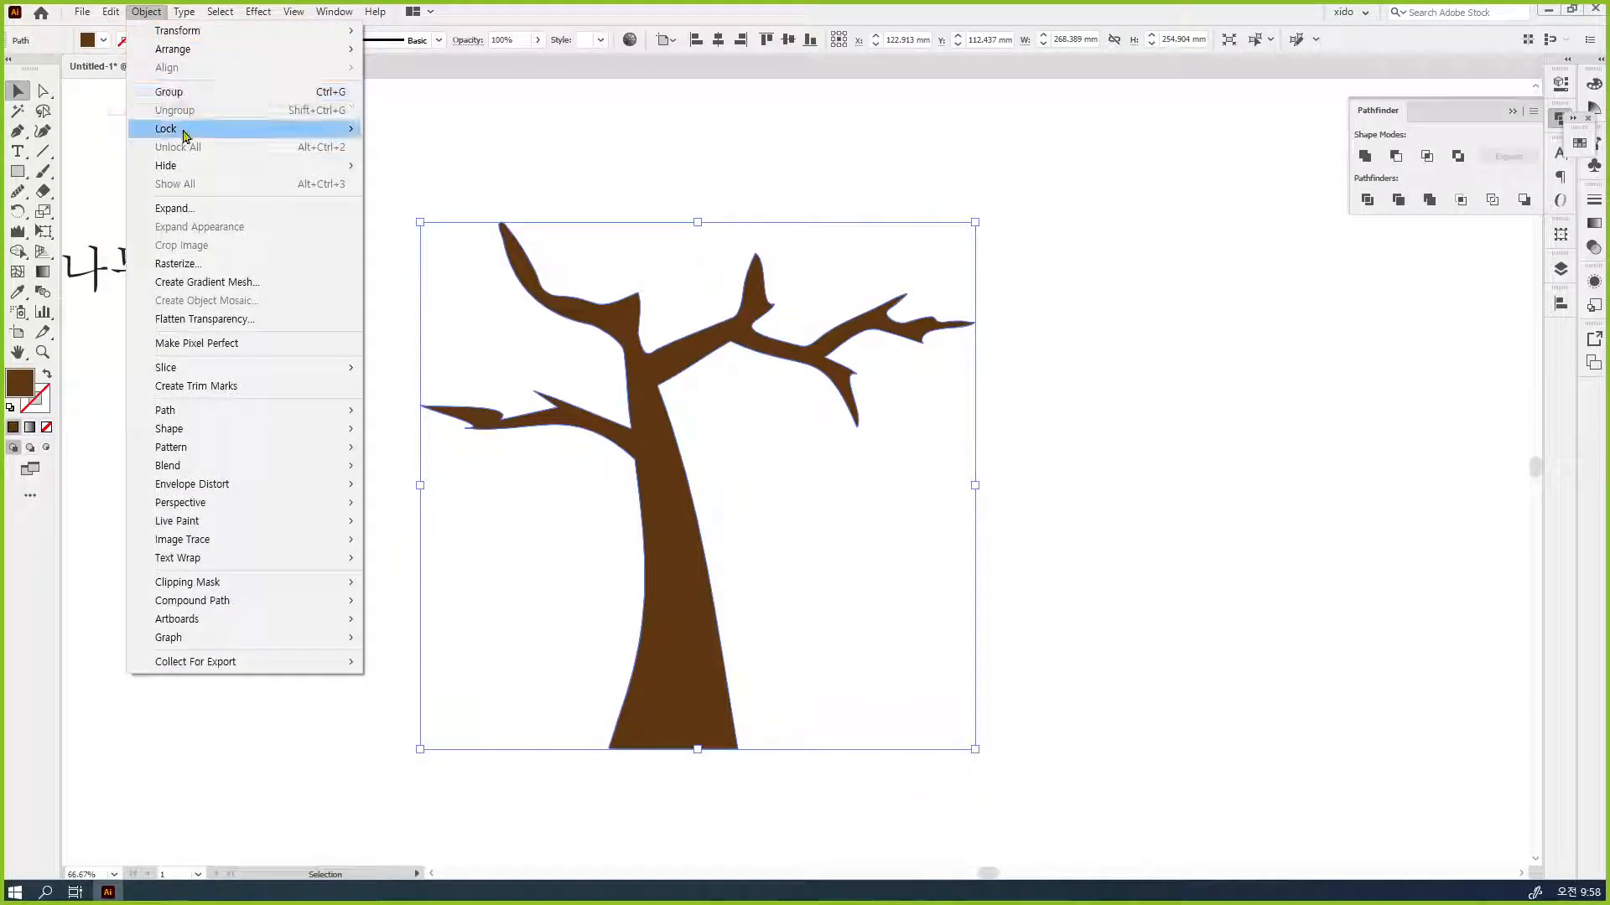
pyautogui.moveTo(185, 132)
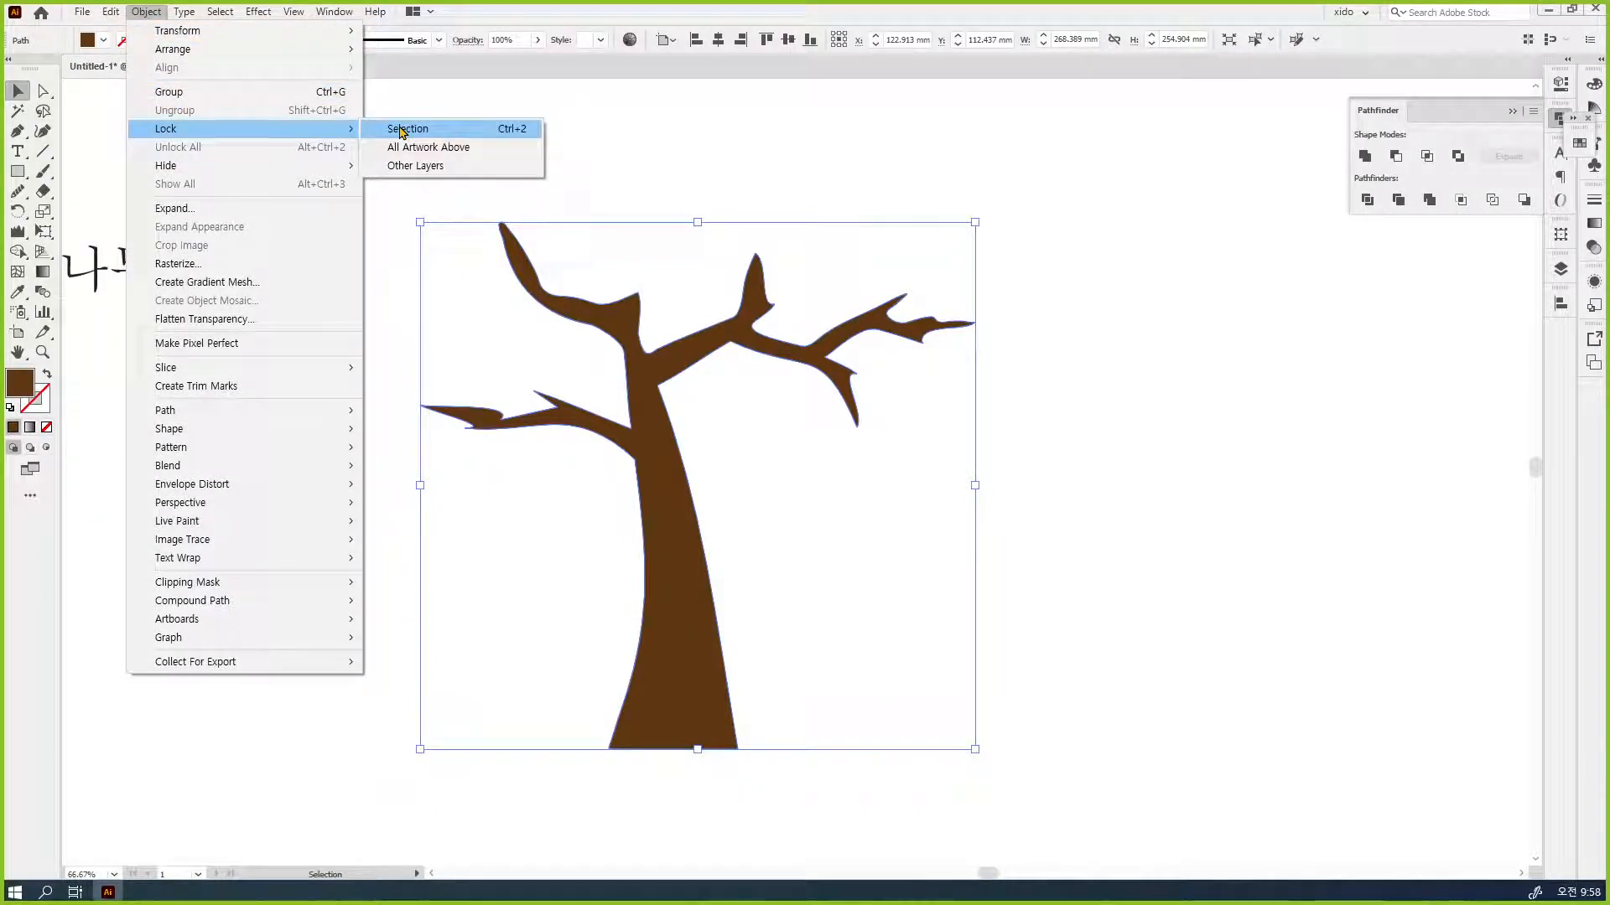
pyautogui.click(401, 130)
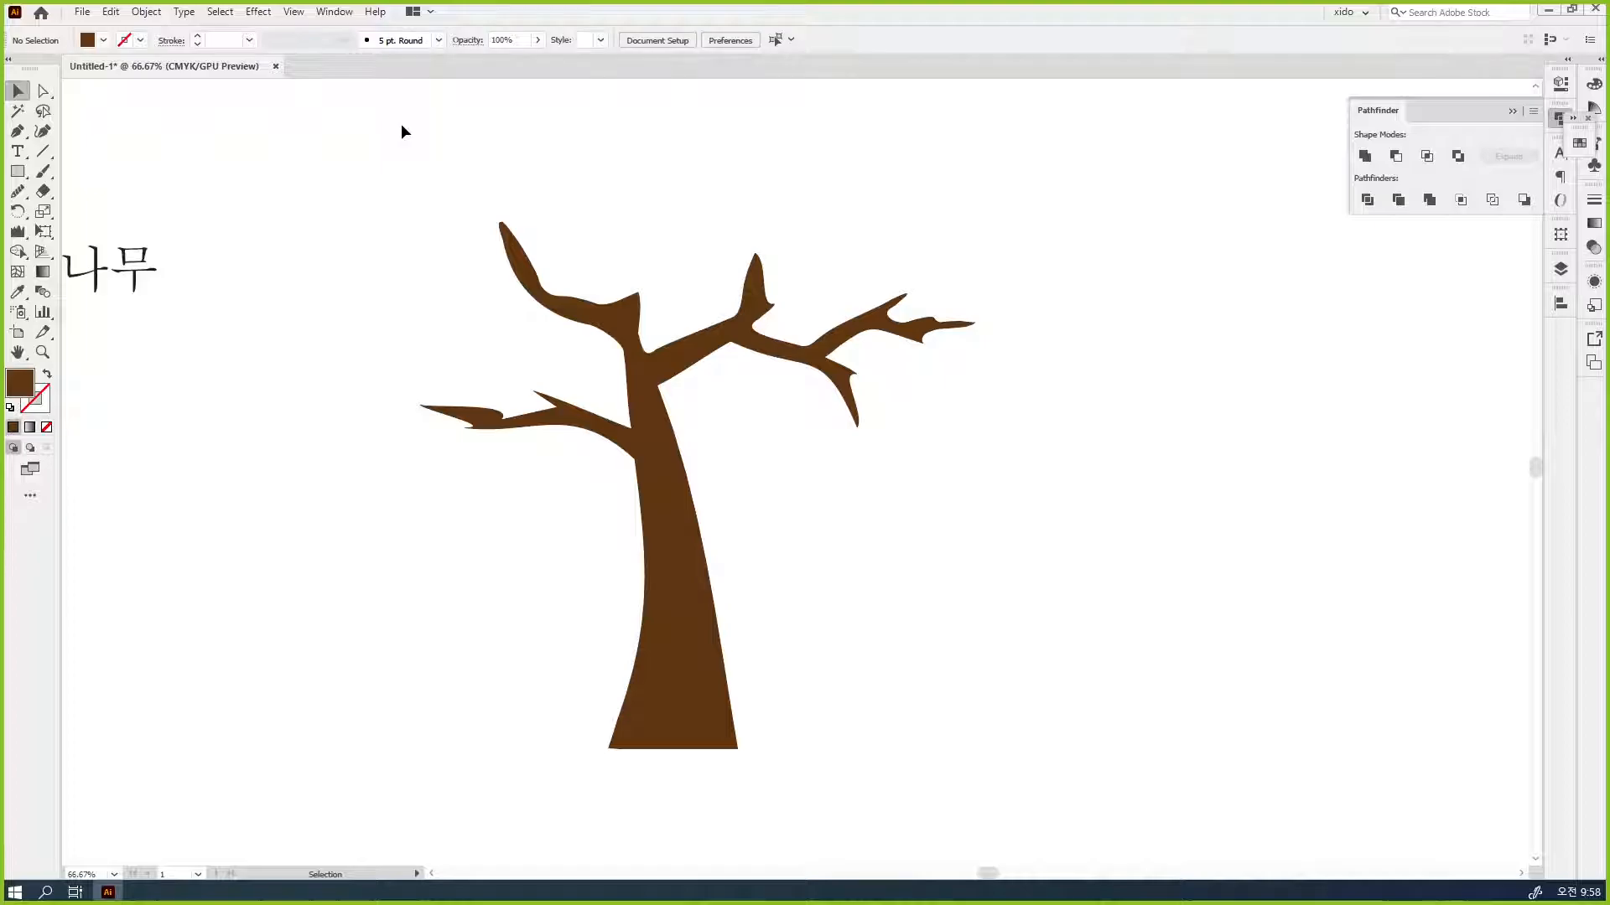
# - Save the document to the desktop (바탕 화면) as Untitled-1.ai in Illustrator 2020 format with the default options
pyautogui.hotkey('ctrl', 's')
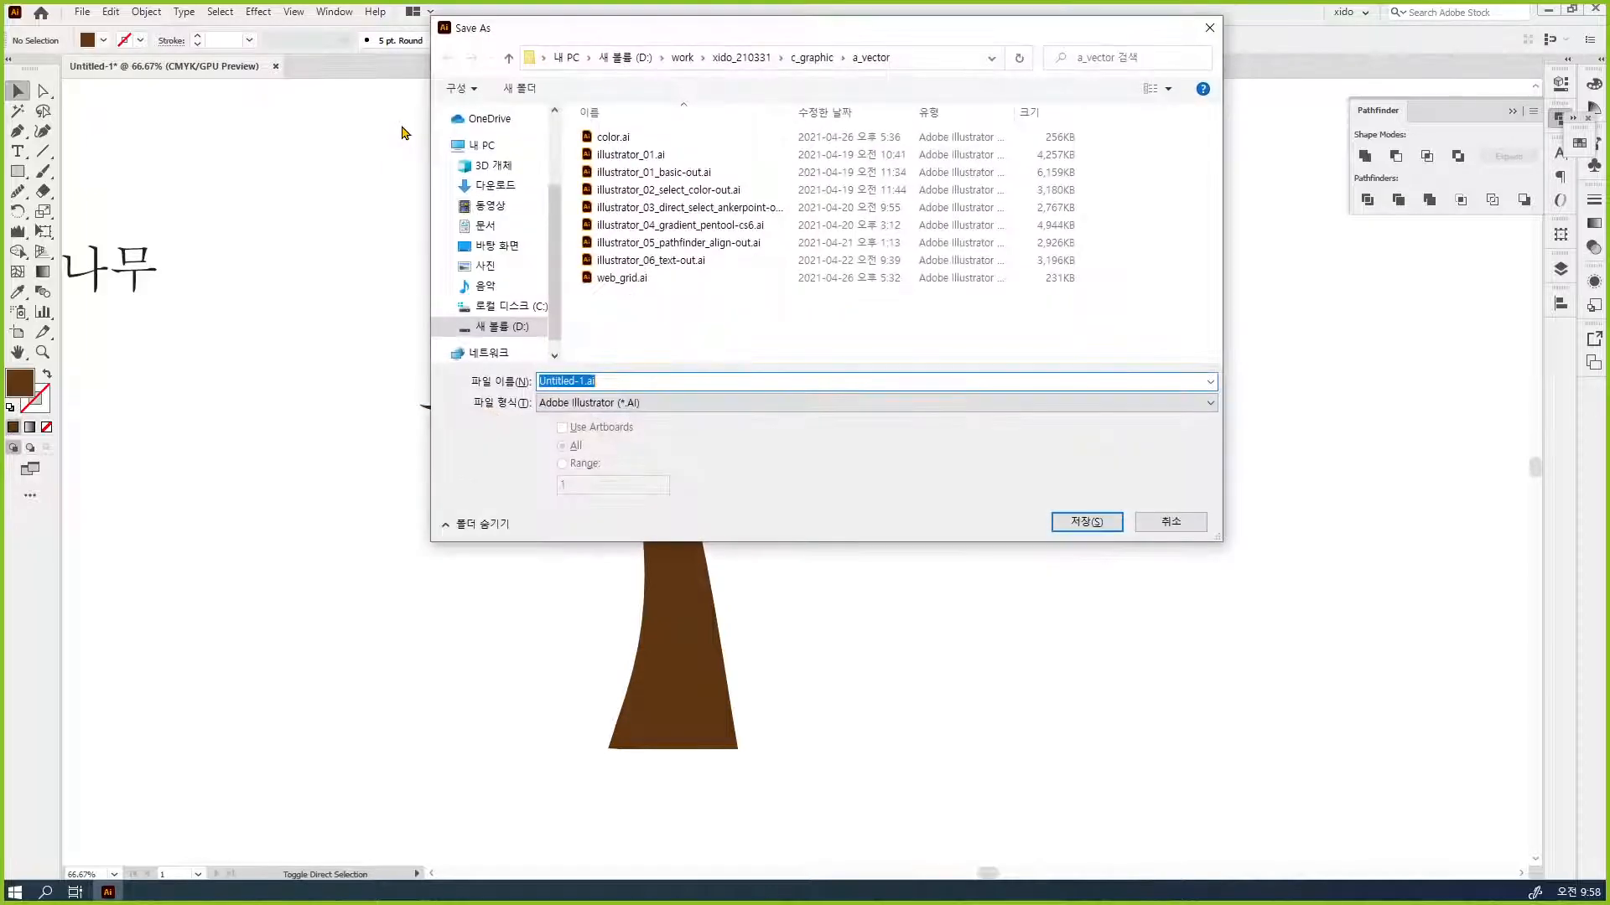
pyautogui.click(501, 247)
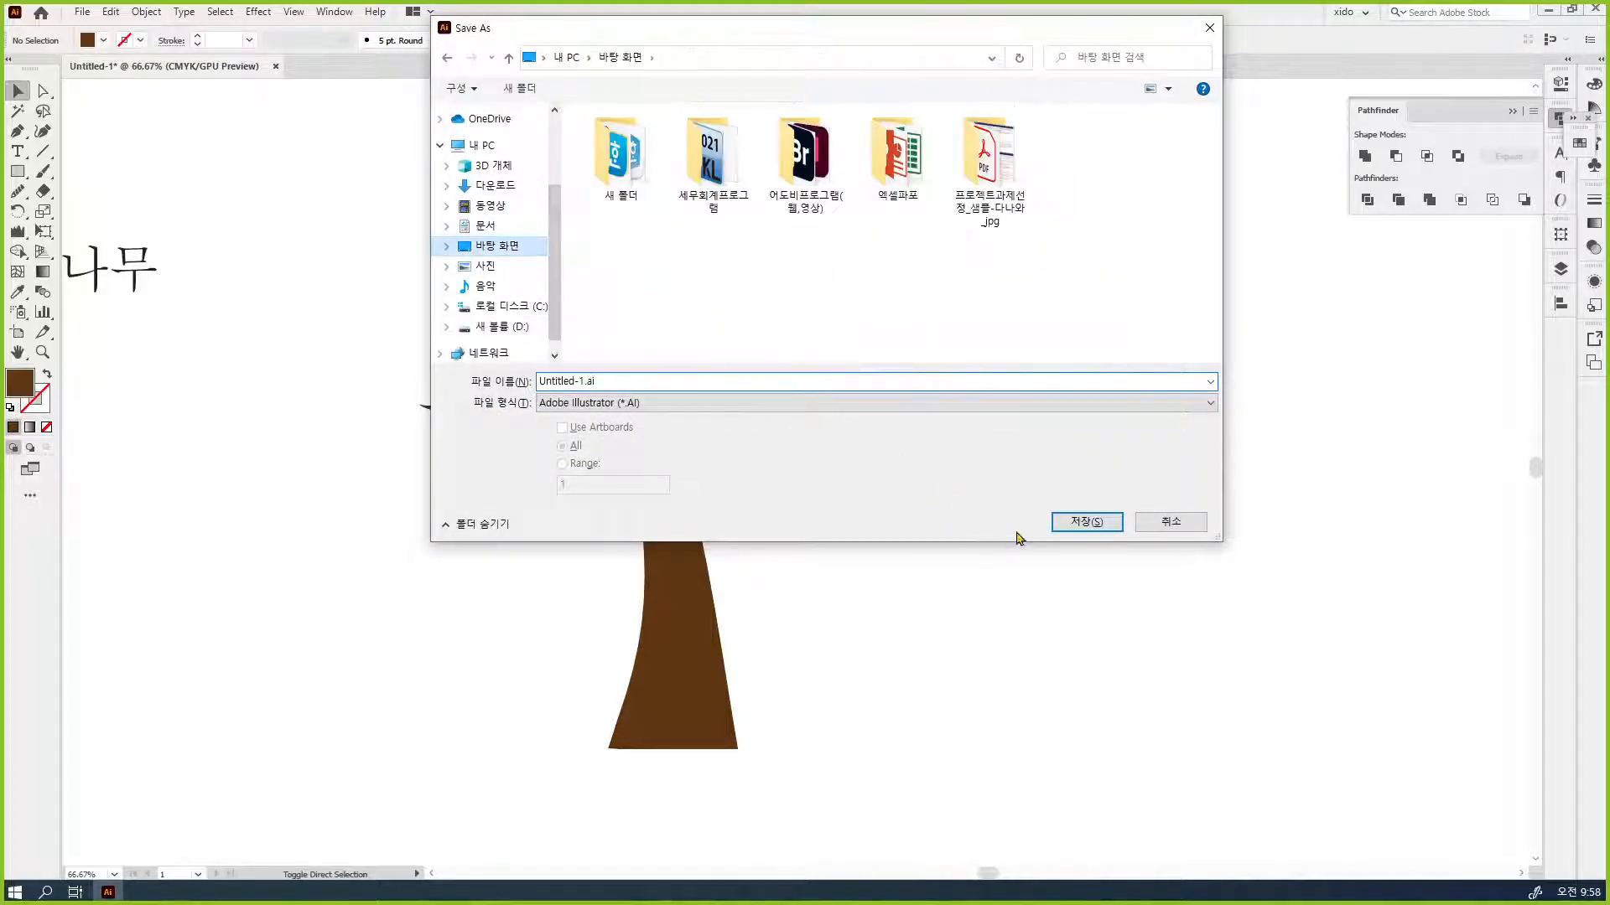
pyautogui.click(1077, 523)
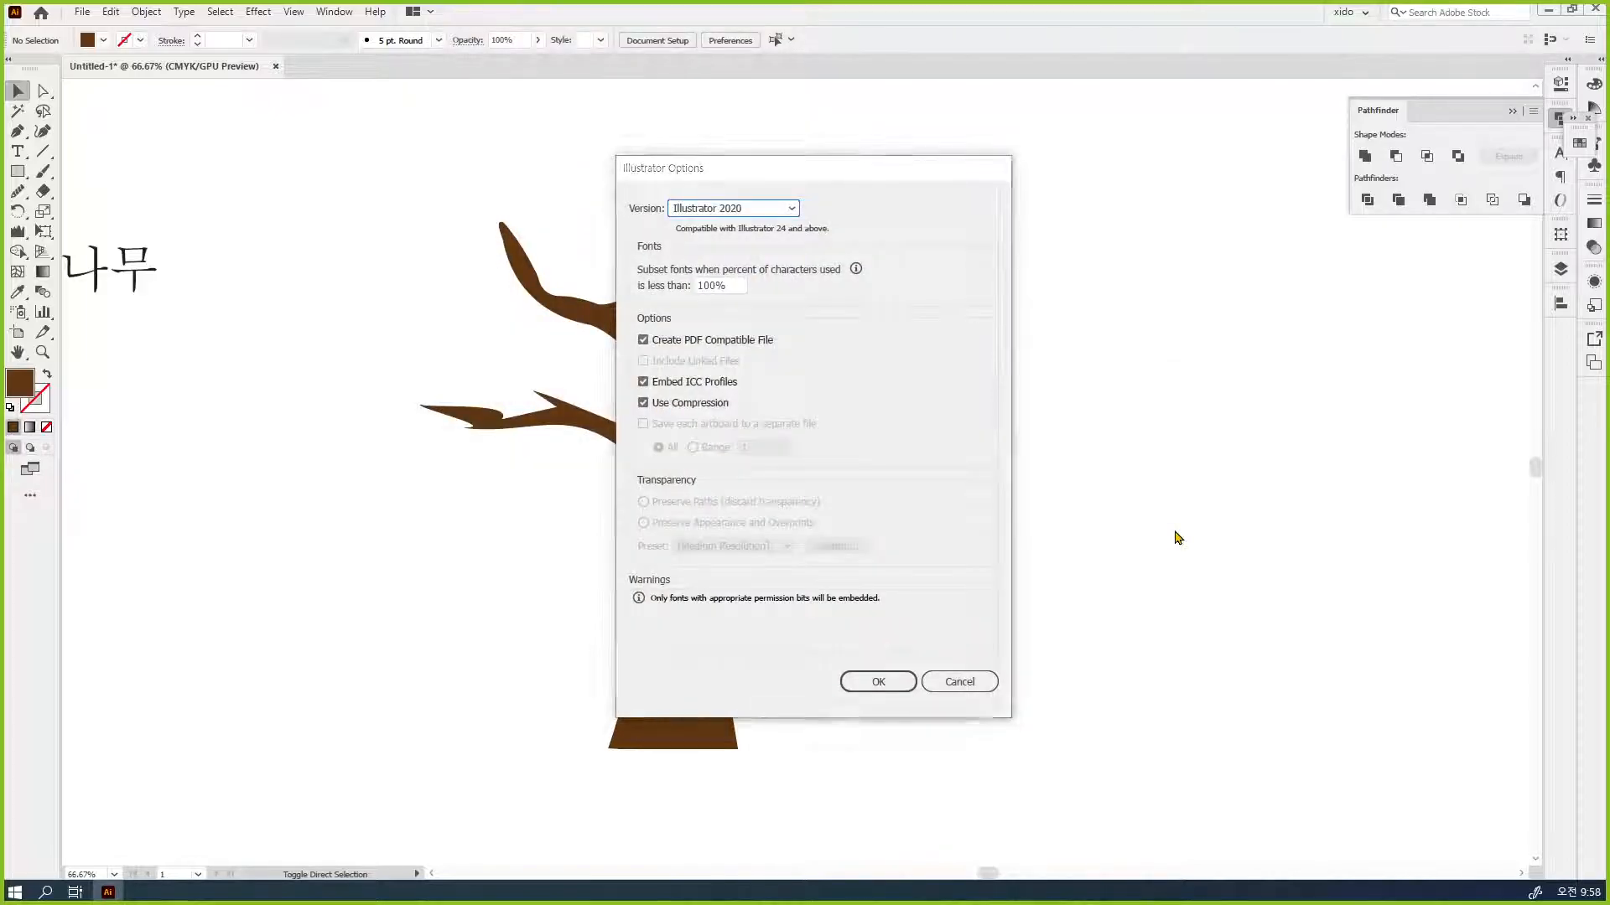
pyautogui.press('Return')
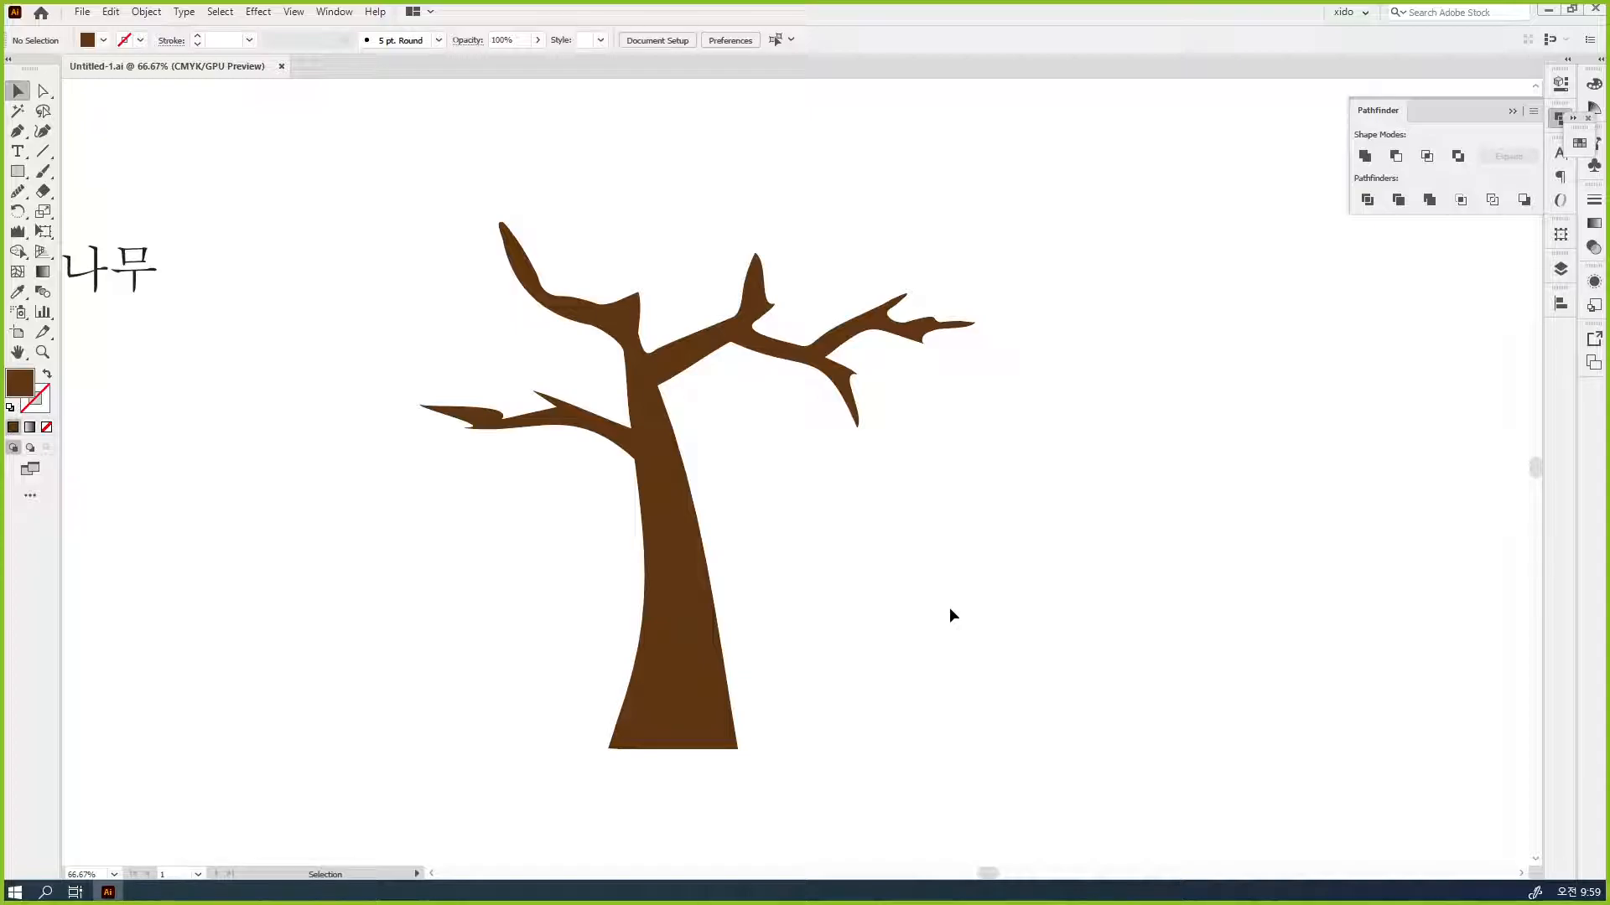
# - Draw a tall narrow ellipse about 26 mm wide and 54 mm high below the "나무" text
pyautogui.hscroll(3, 947, 596)
pyautogui.scroll(1, 726, 553)
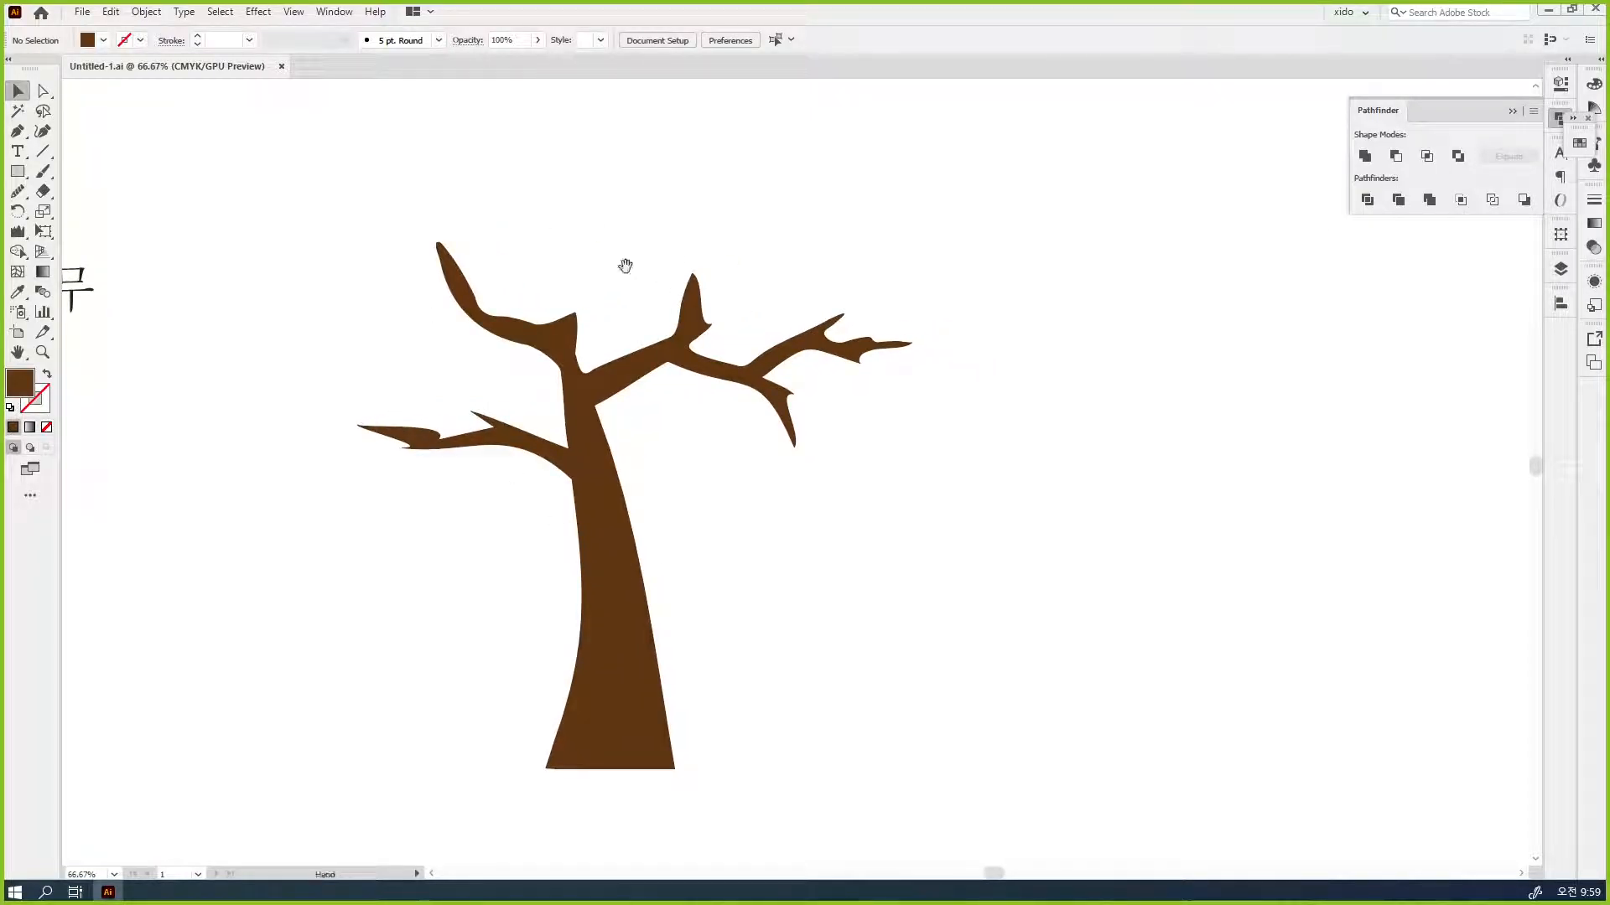
pyautogui.moveTo(559, 299); pyautogui.dragTo(681, 310)
pyautogui.keyDown('ctrl'); pyautogui.click(428, 420); pyautogui.keyUp('ctrl')
pyautogui.keyDown('ctrl'); pyautogui.click(428, 420); pyautogui.keyUp('ctrl')
pyautogui.moveTo(581, 491); pyautogui.dragTo(426, 239)
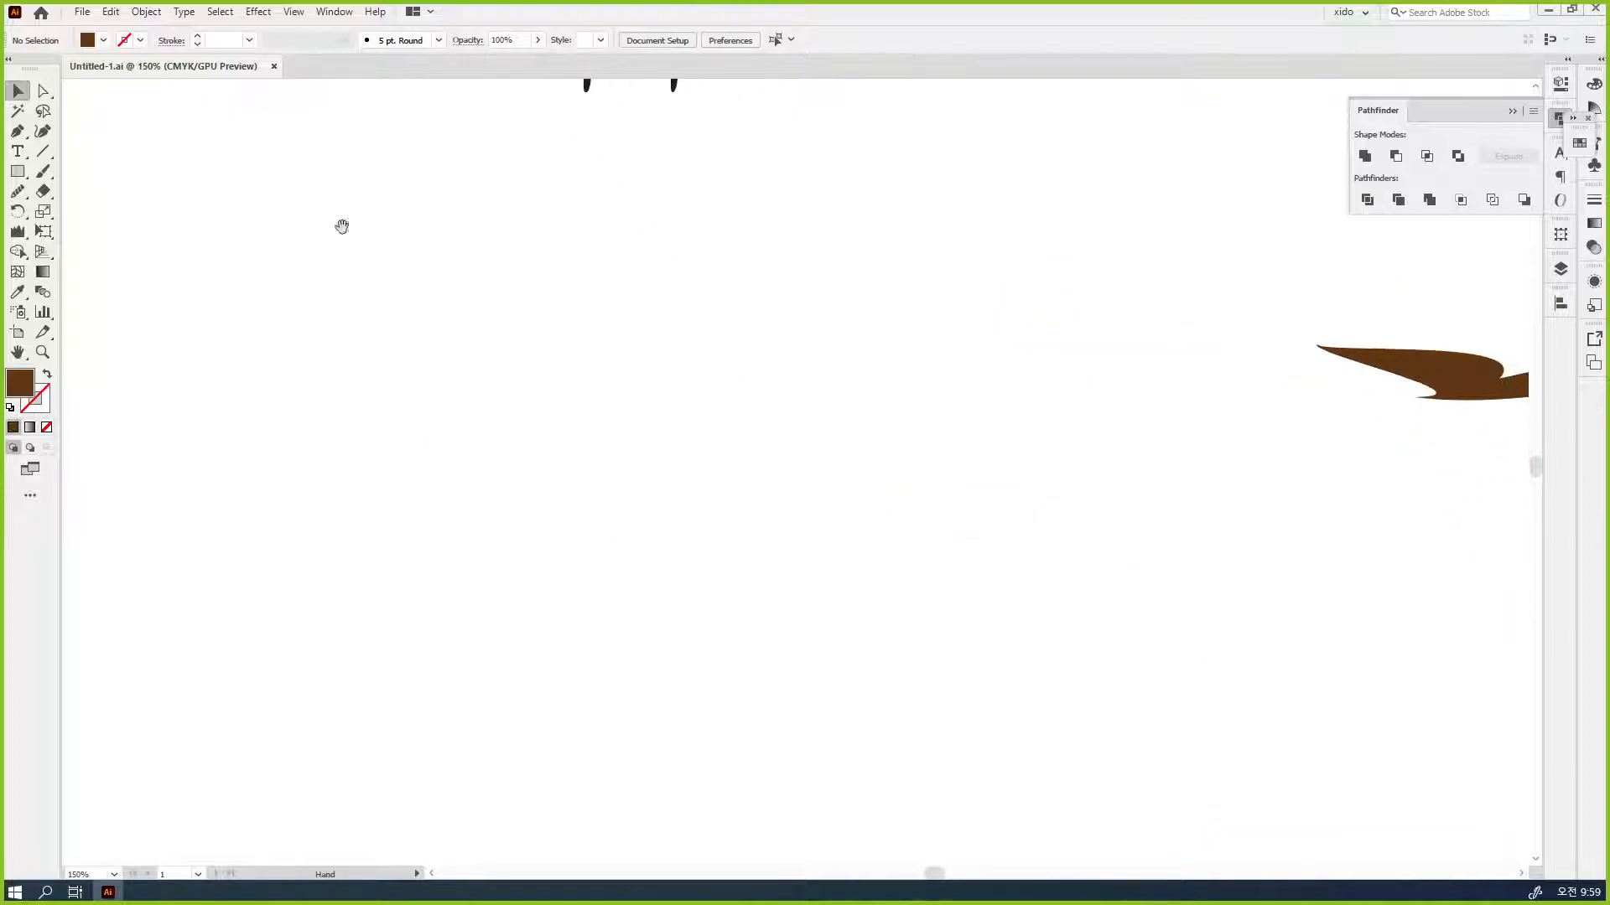
pyautogui.click(19, 174)
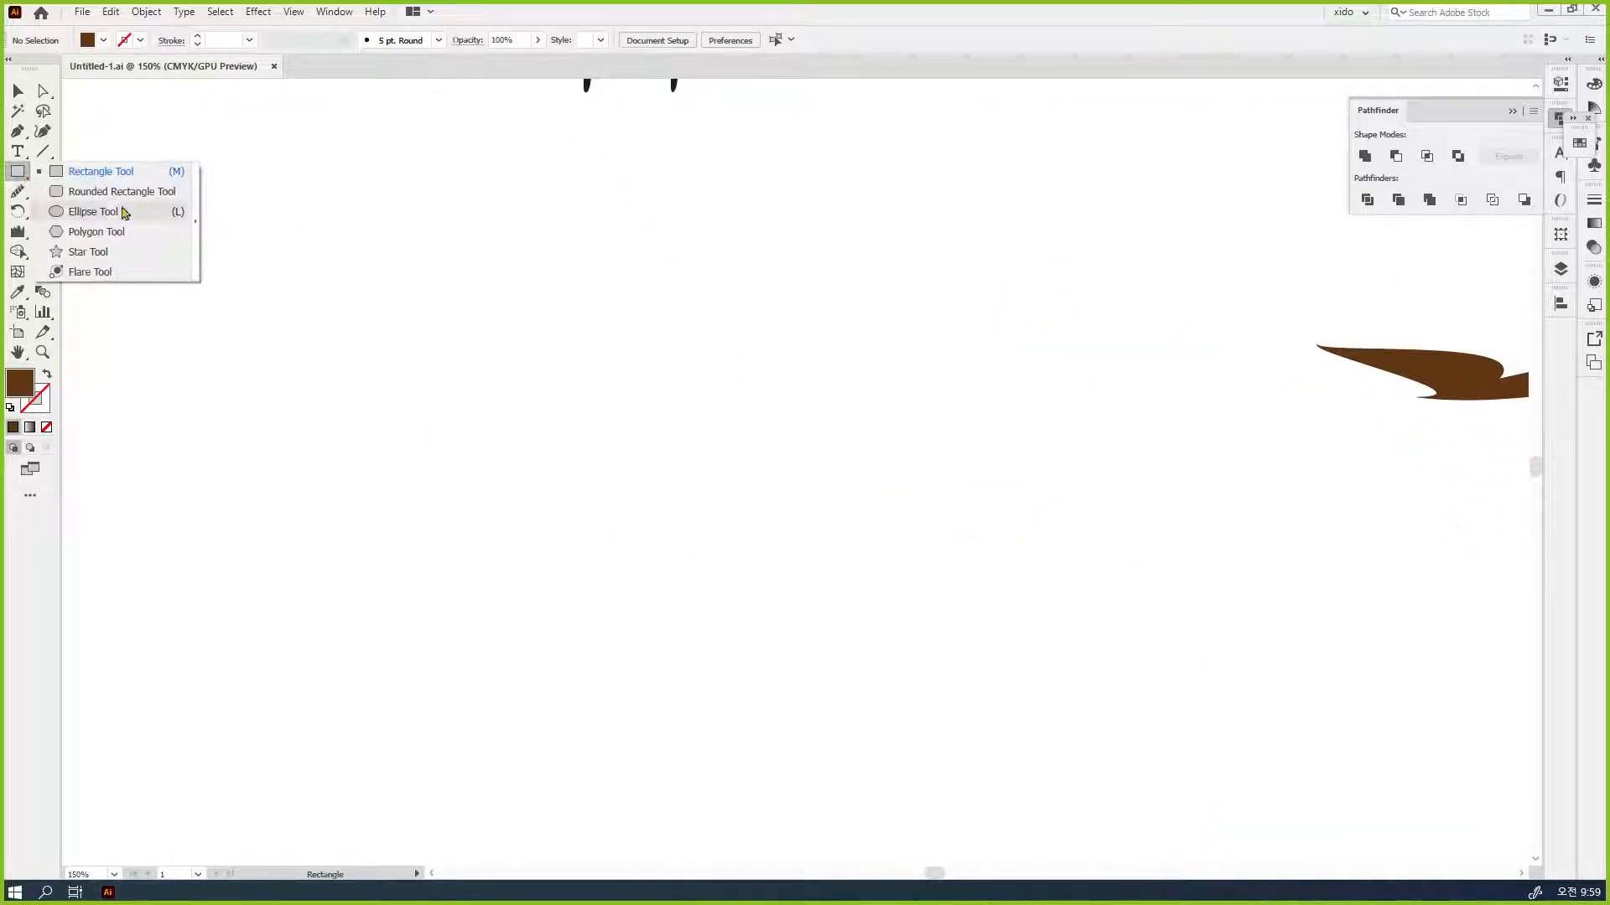
pyautogui.click(130, 216)
pyautogui.moveTo(593, 171); pyautogui.dragTo(712, 416)
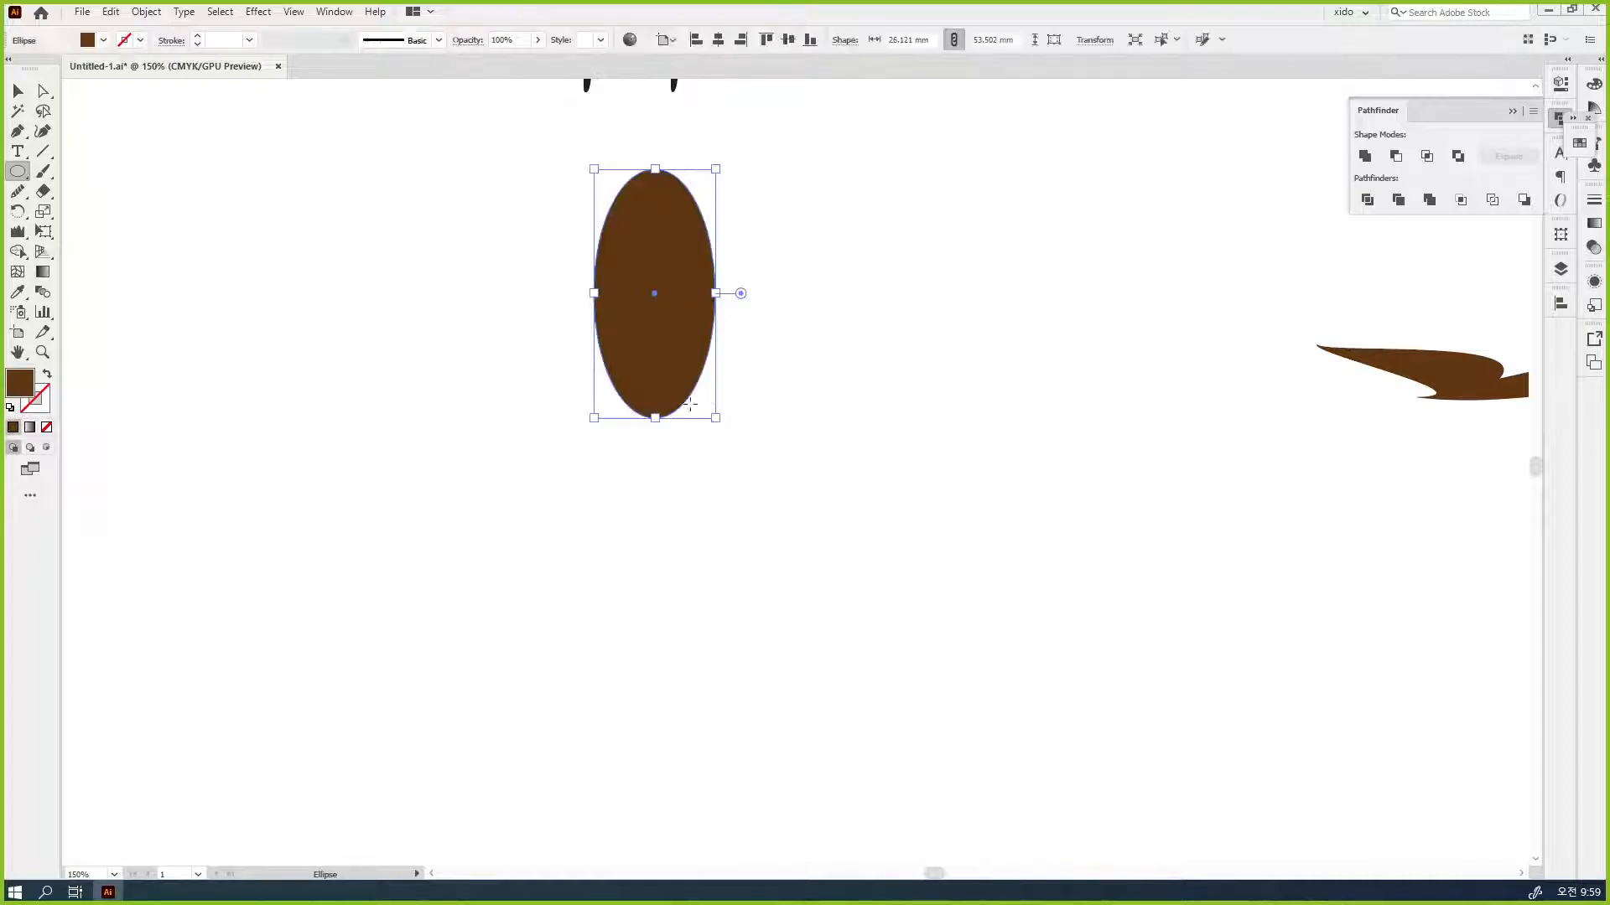
# - Convert the ellipse's top and bottom anchor points to corner points to form a pointed leaf
pyautogui.scroll(2, 696, 453)
pyautogui.press('a')
pyautogui.click(830, 536)
pyautogui.click(650, 281)
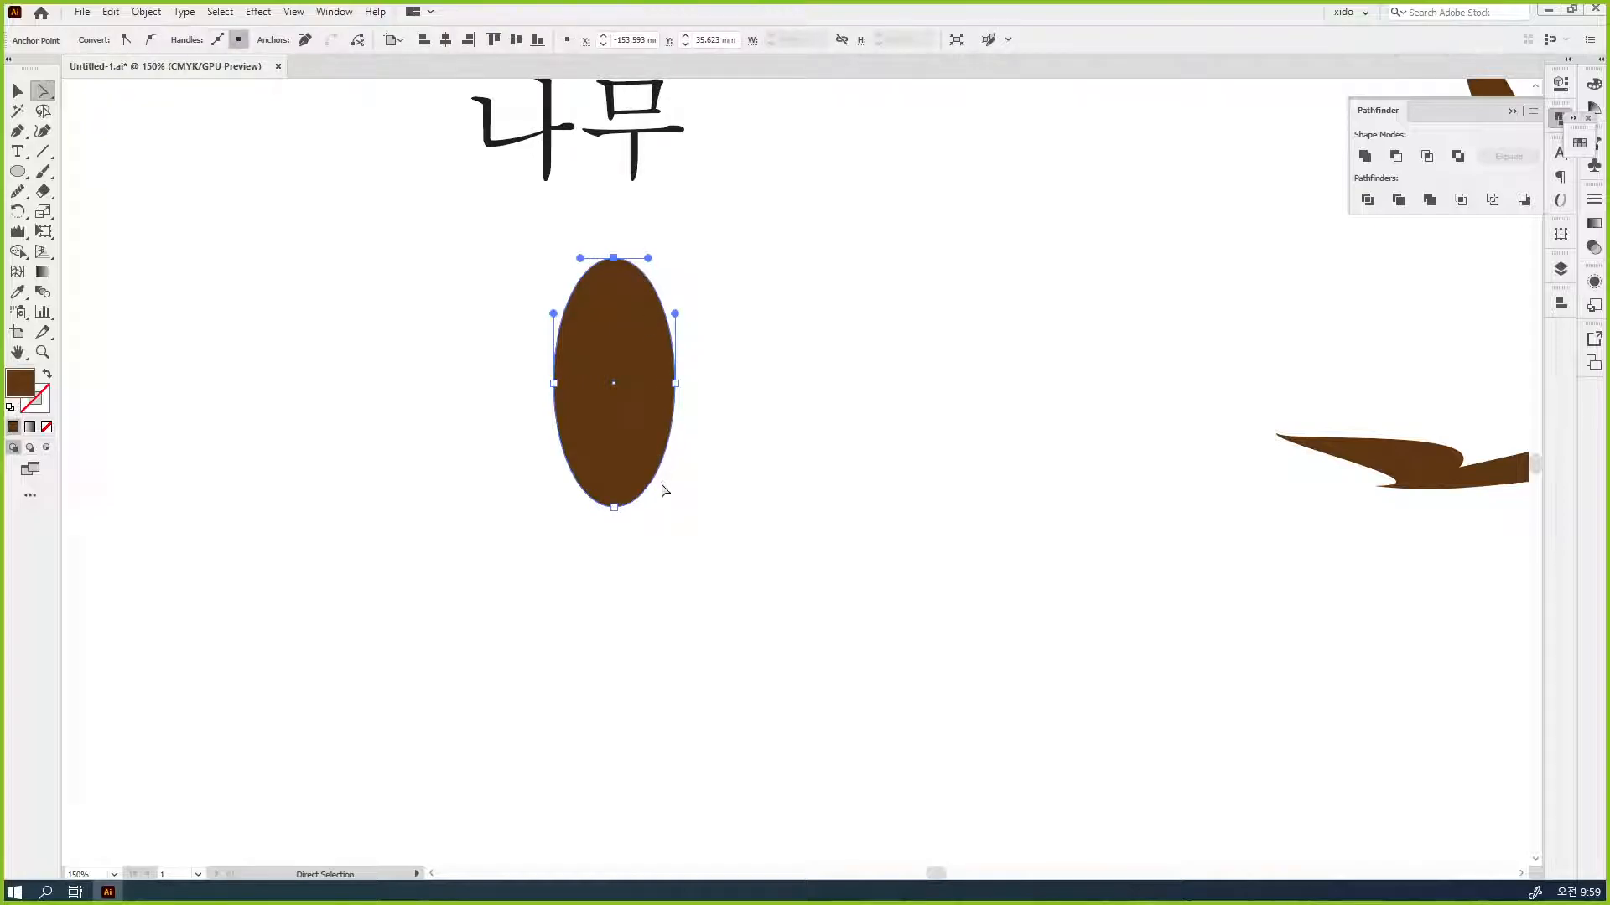
pyautogui.click(613, 507)
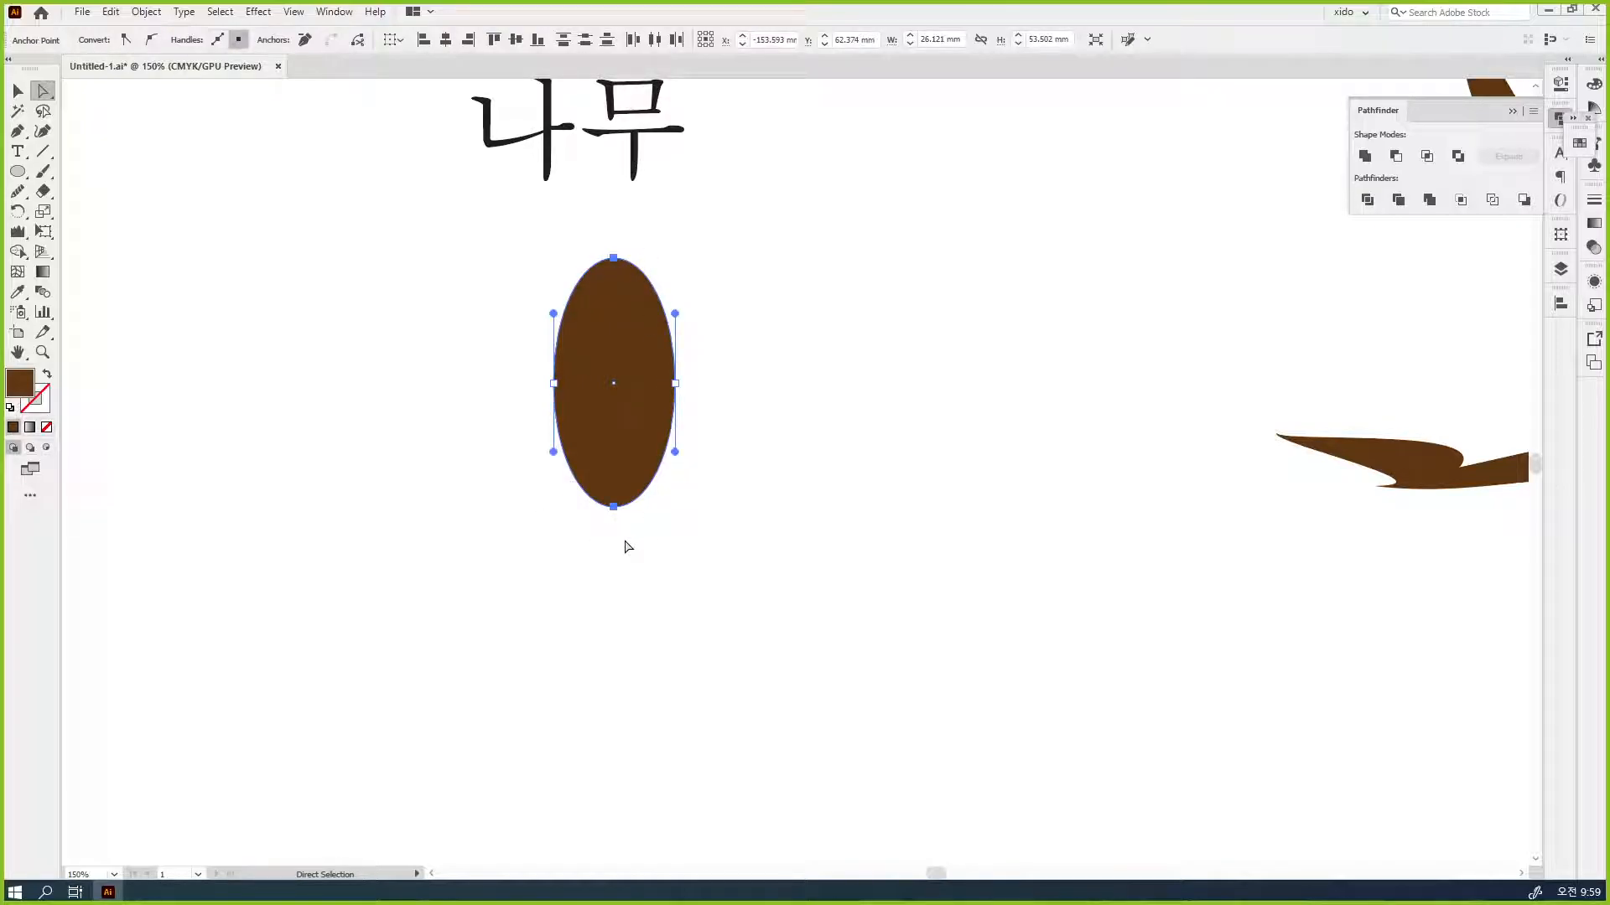
pyautogui.click(126, 40)
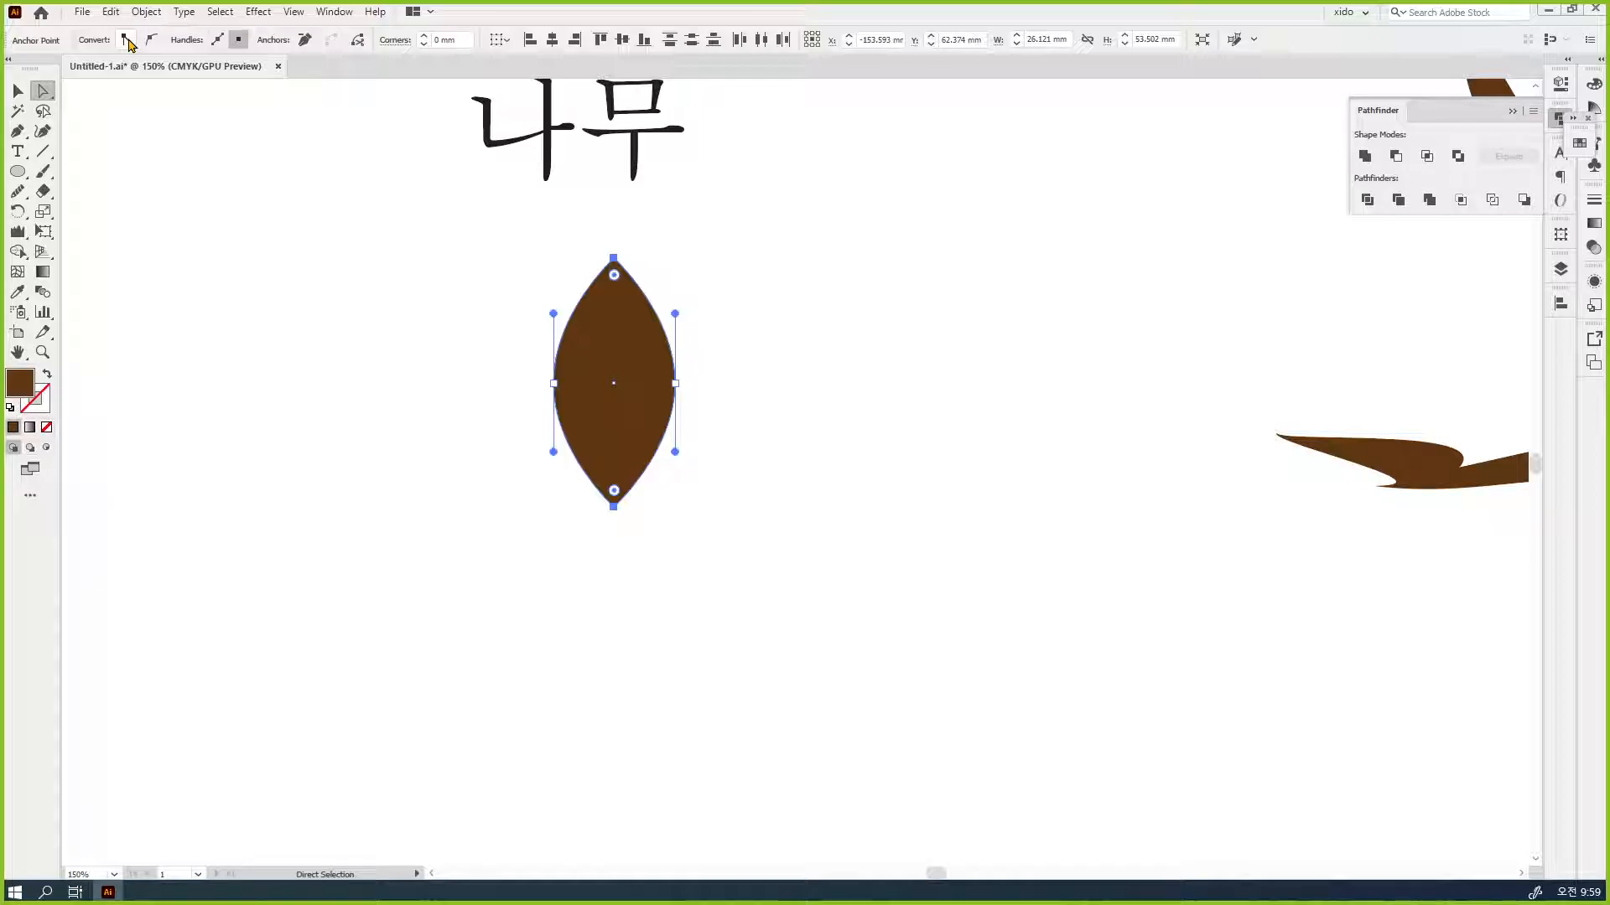
# - Nudge the leaf's top and bottom anchor points upward in large increments so its widest part sits lower
pyautogui.hotkey('shift', 'Up')
pyautogui.hotkey('shift', 'Up')
pyautogui.hotkey('shift', 'Down')
pyautogui.hotkey('shift', 'Down')
pyautogui.hotkey('shift', 'Up')
pyautogui.hotkey('shift', 'Up')
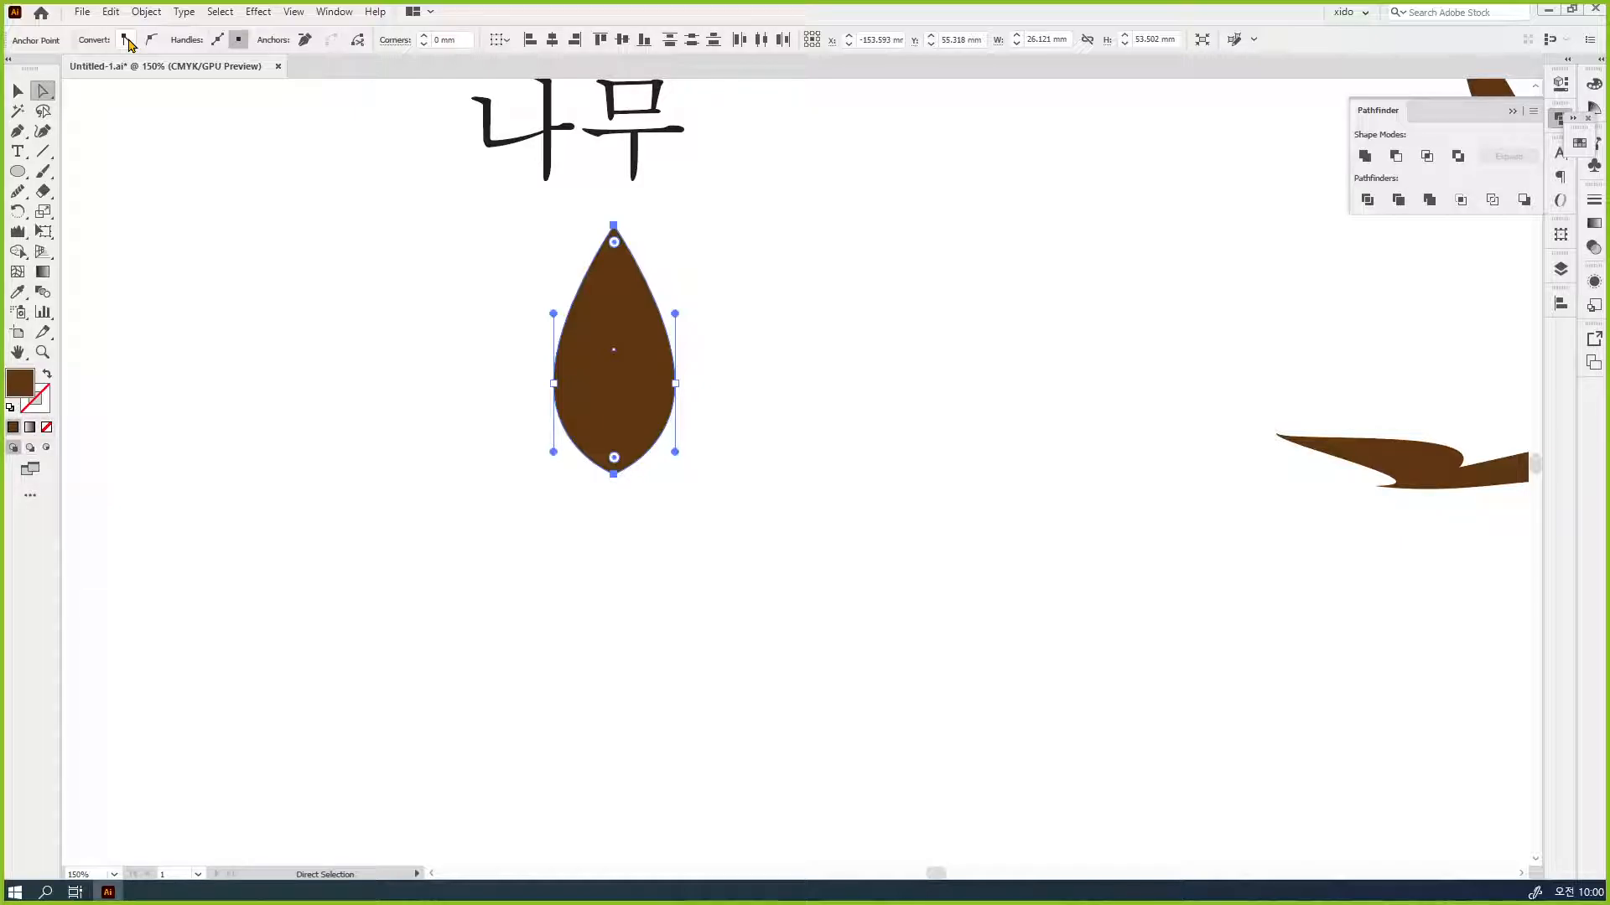
pyautogui.click(19, 90)
pyautogui.click(345, 290)
pyautogui.moveTo(1041, 506); pyautogui.dragTo(883, 530)
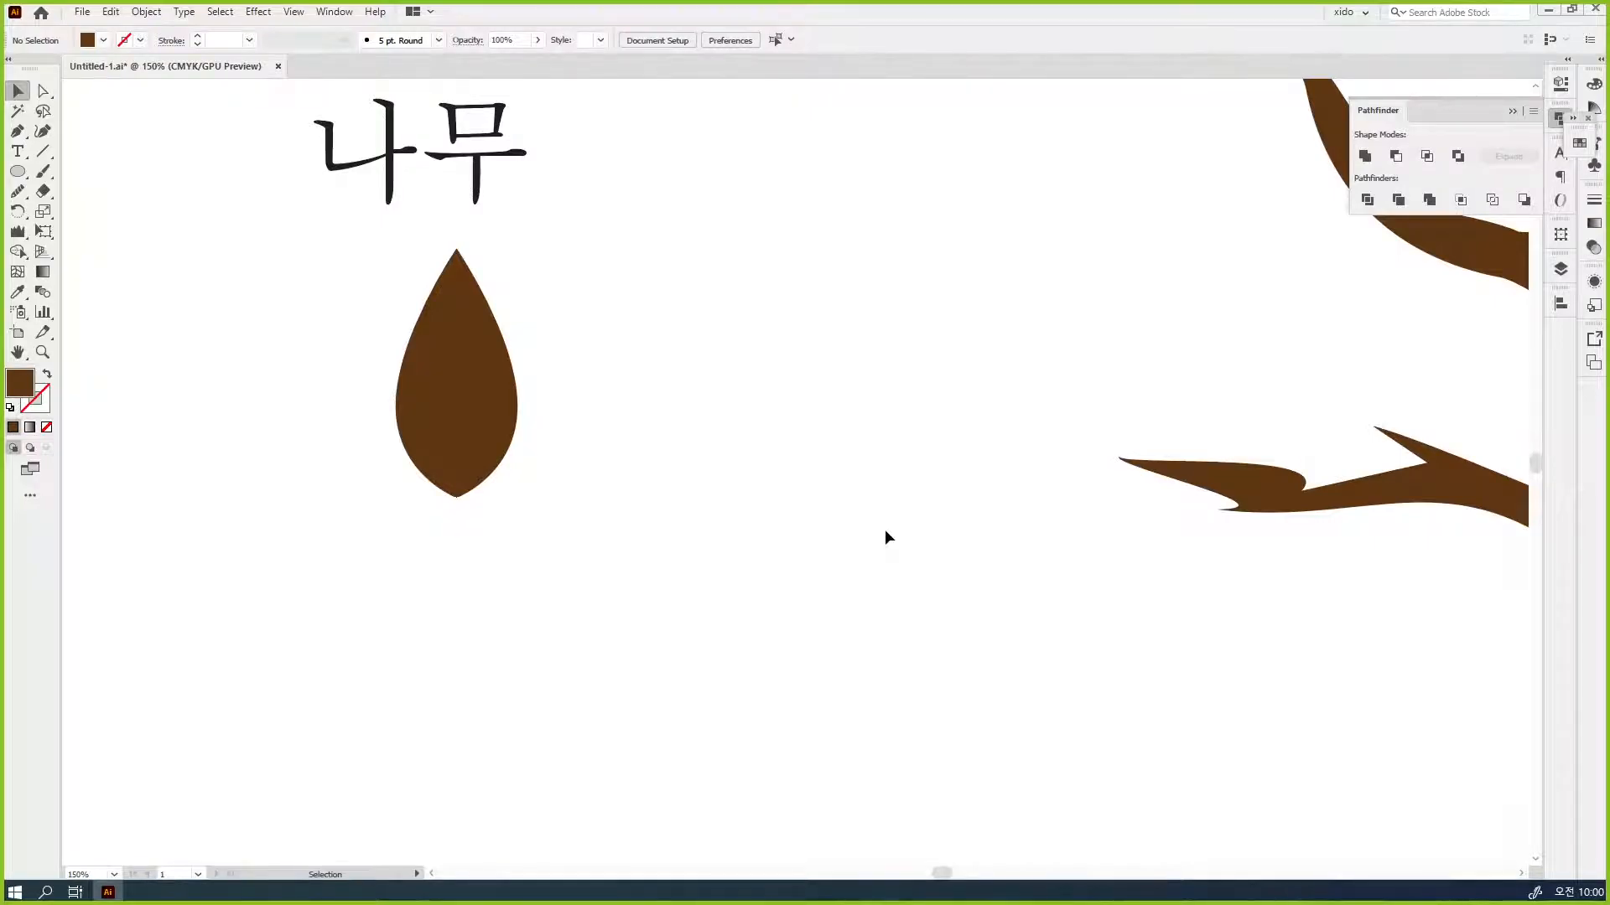
# - Change the leaf's fill to green with C=81, M=10, Y=100 and K=34
pyautogui.click(487, 444)
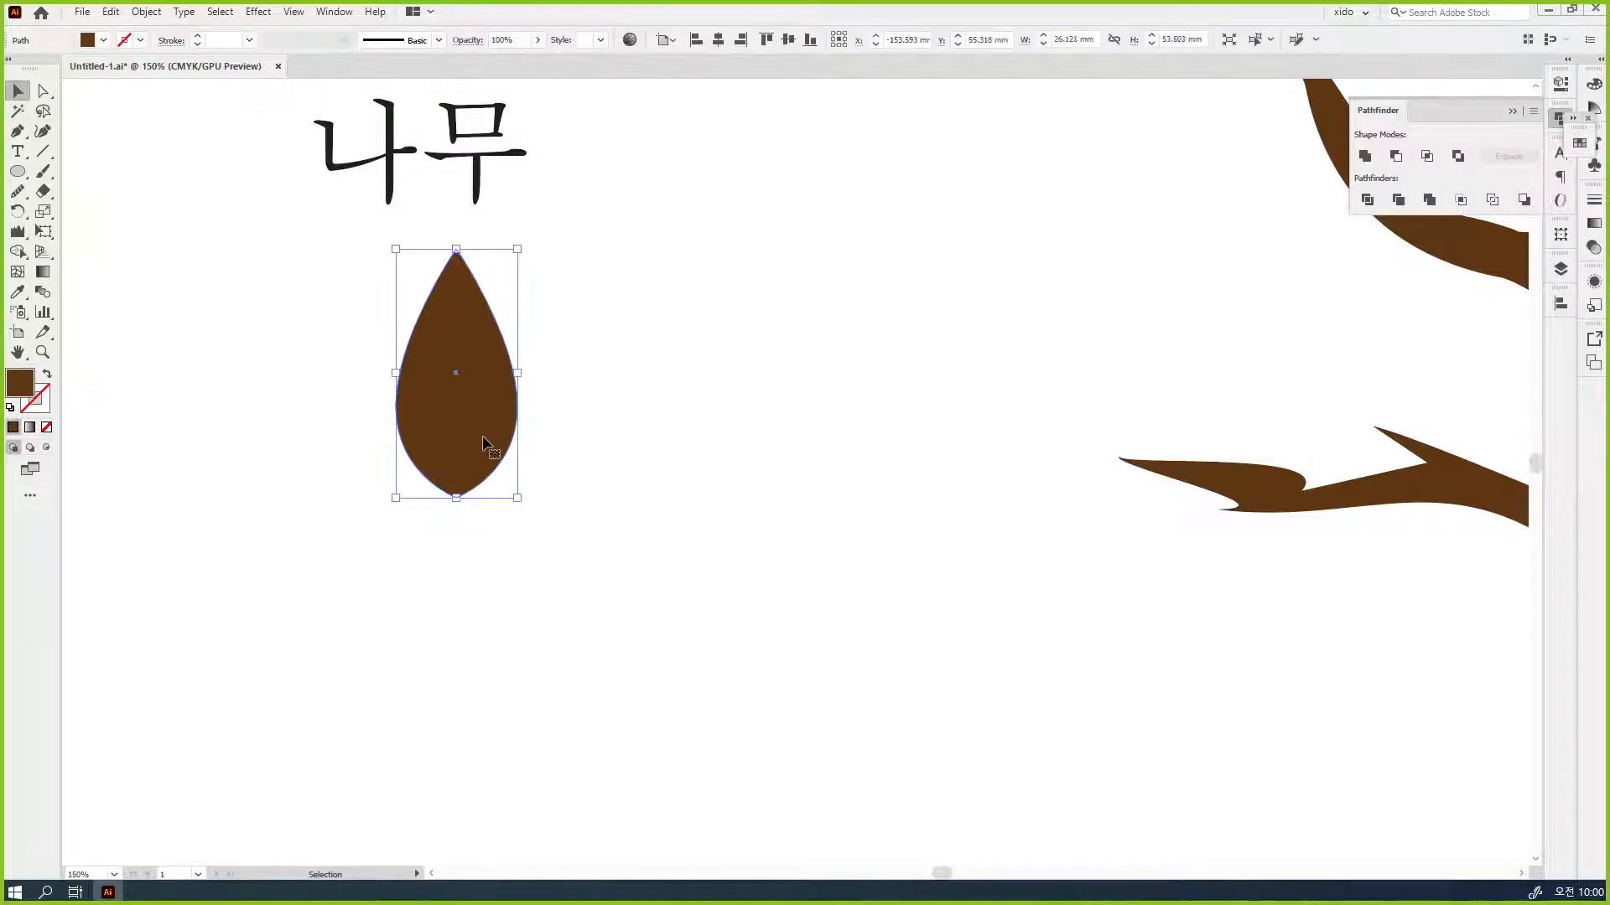
pyautogui.click(1595, 86)
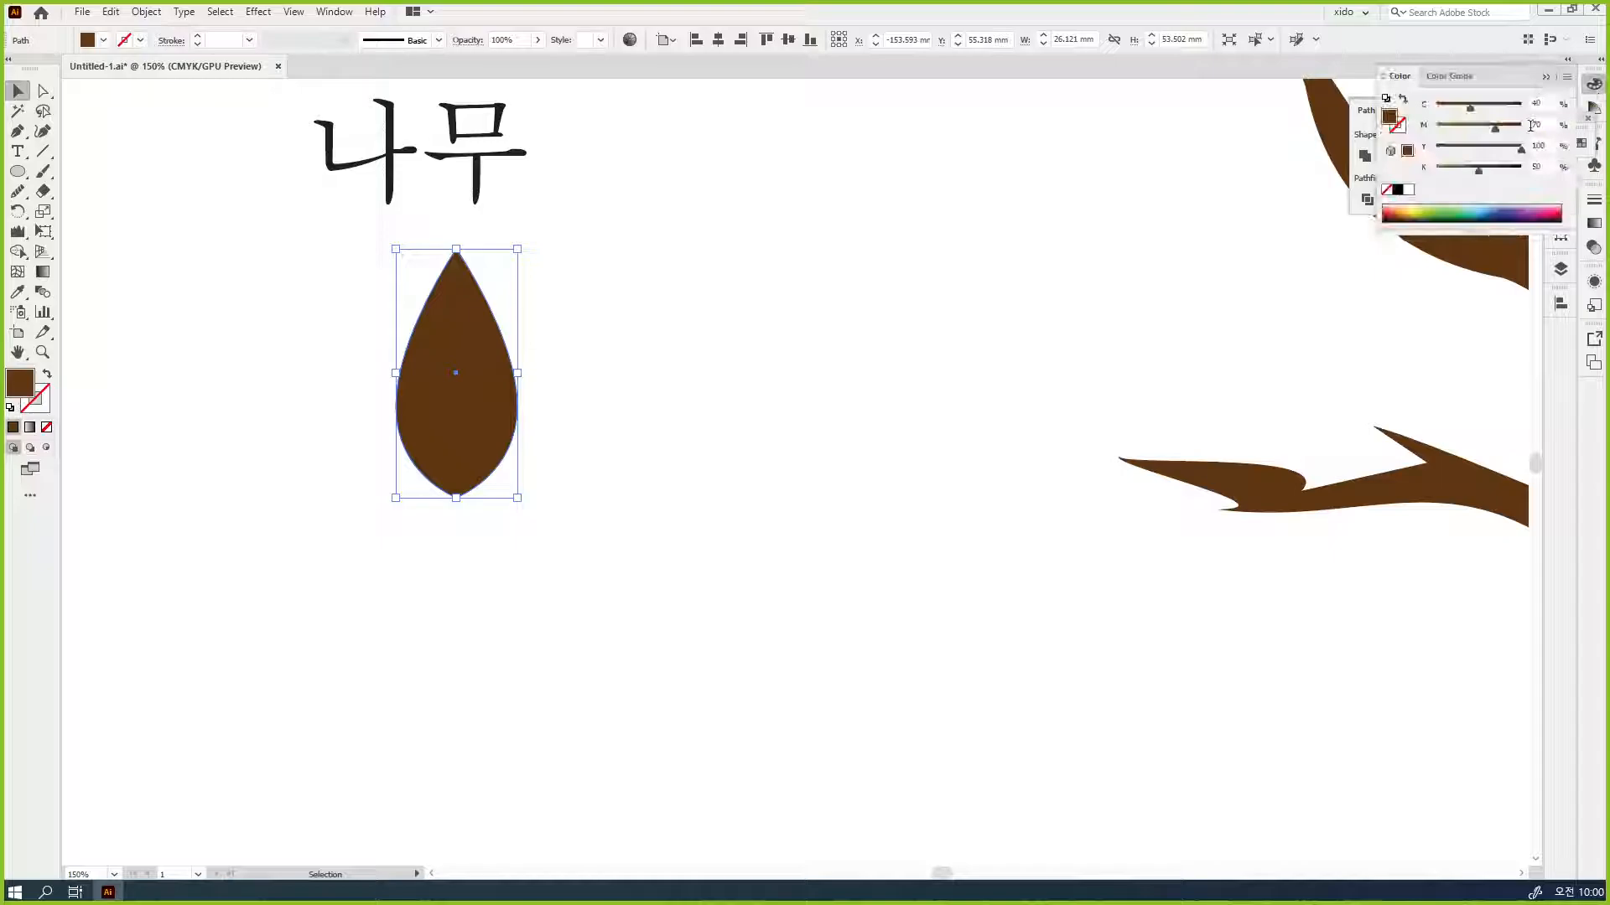
pyautogui.click(1455, 128)
pyautogui.moveTo(1470, 107); pyautogui.dragTo(1507, 108)
pyautogui.click(1449, 128)
pyautogui.moveTo(1477, 172); pyautogui.dragTo(1464, 171)
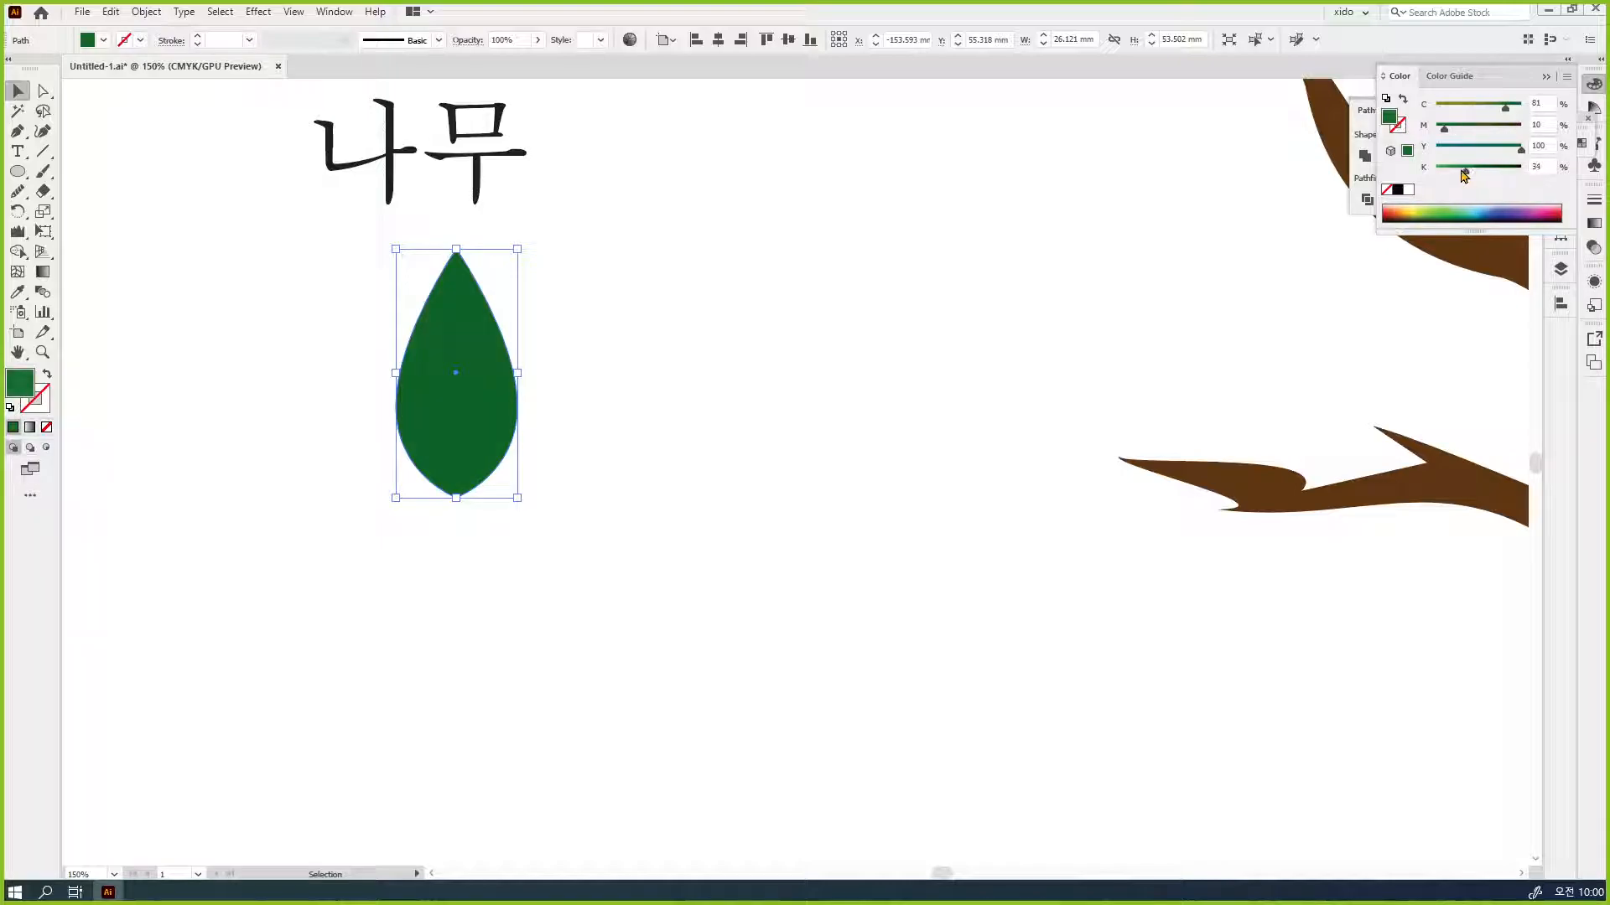
# - Deselect the leaf, collapse the Color panel and dock the floating Swatches panel with the other collapsed panels
pyautogui.click(857, 410)
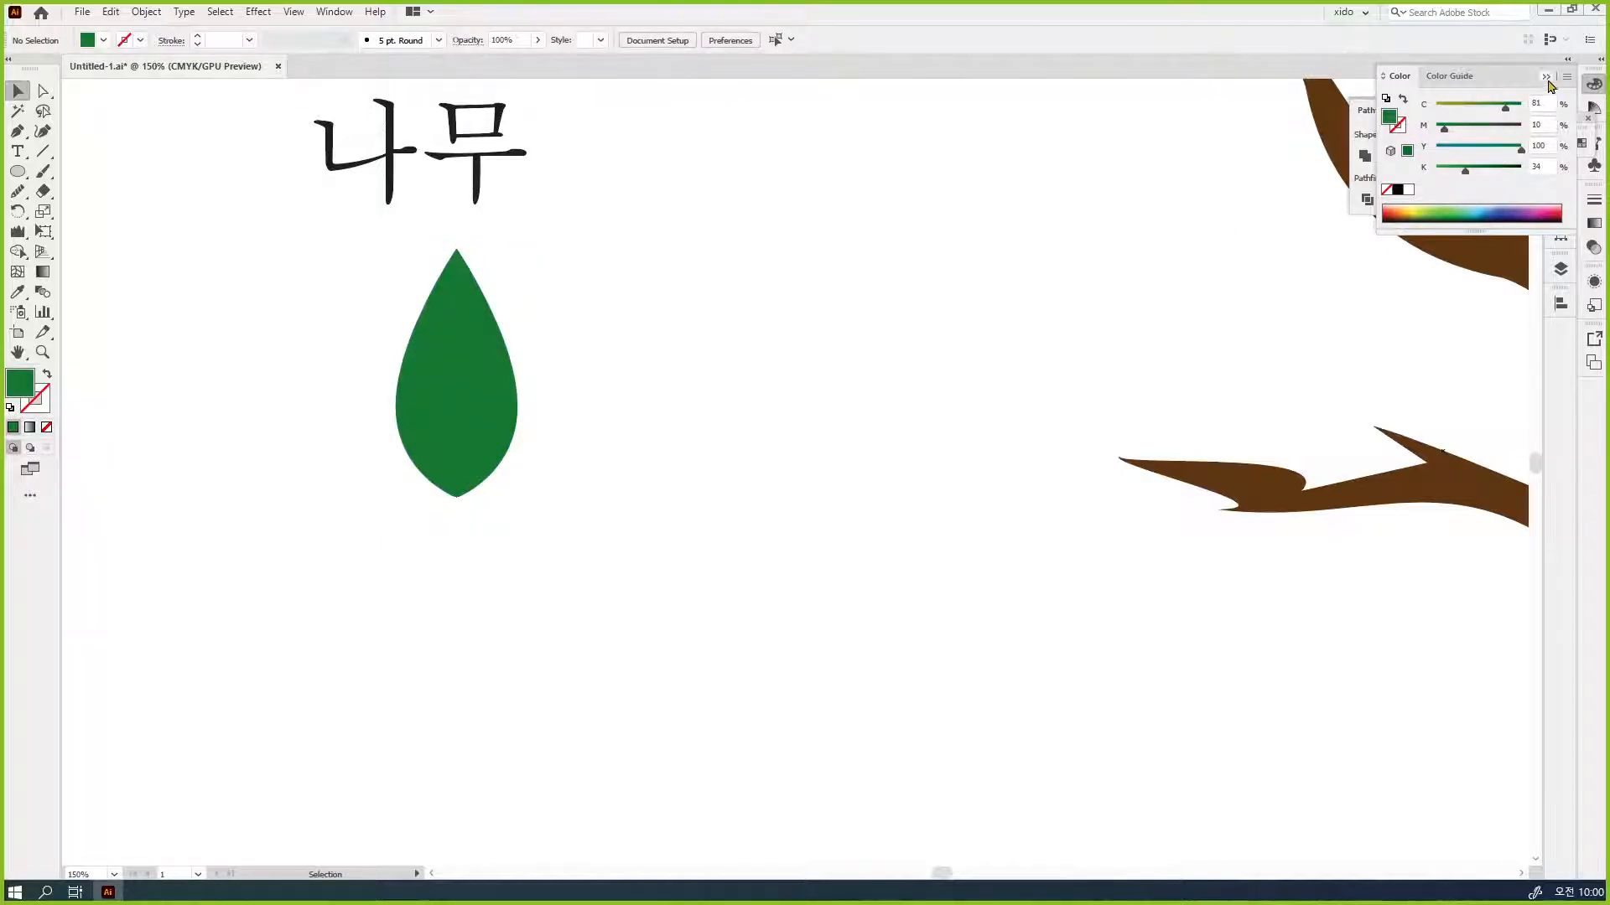
pyautogui.click(1592, 84)
pyautogui.moveTo(1576, 137); pyautogui.dragTo(1568, 339)
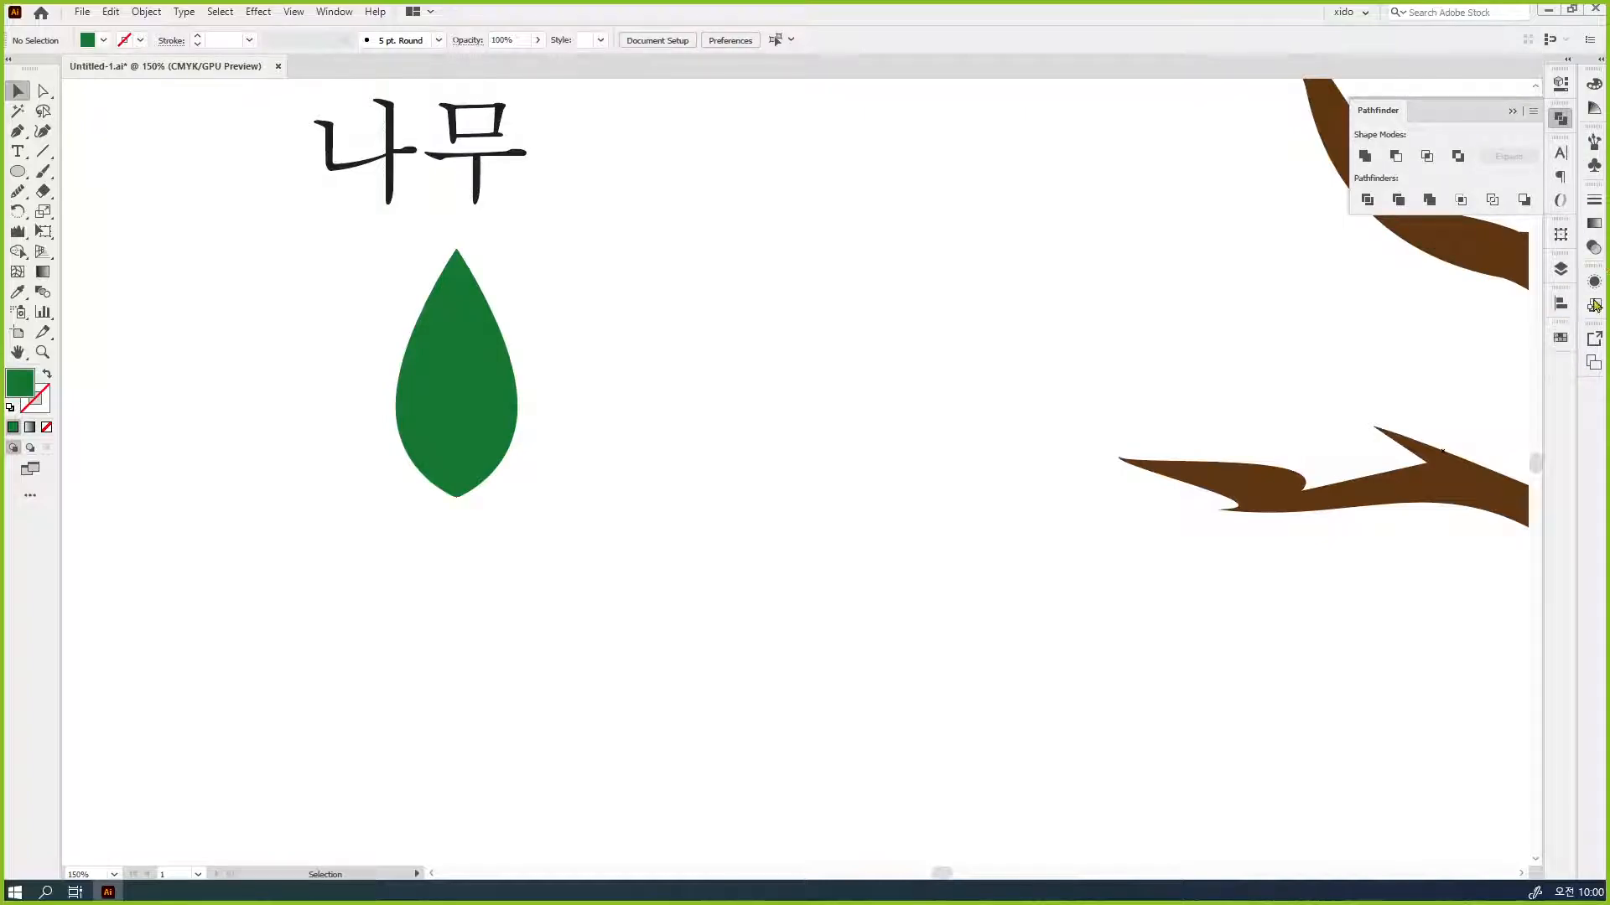
# - Apply a linear gradient to the leaf, using the same green for the stops at both ends
pyautogui.click(1596, 228)
pyautogui.click(449, 417)
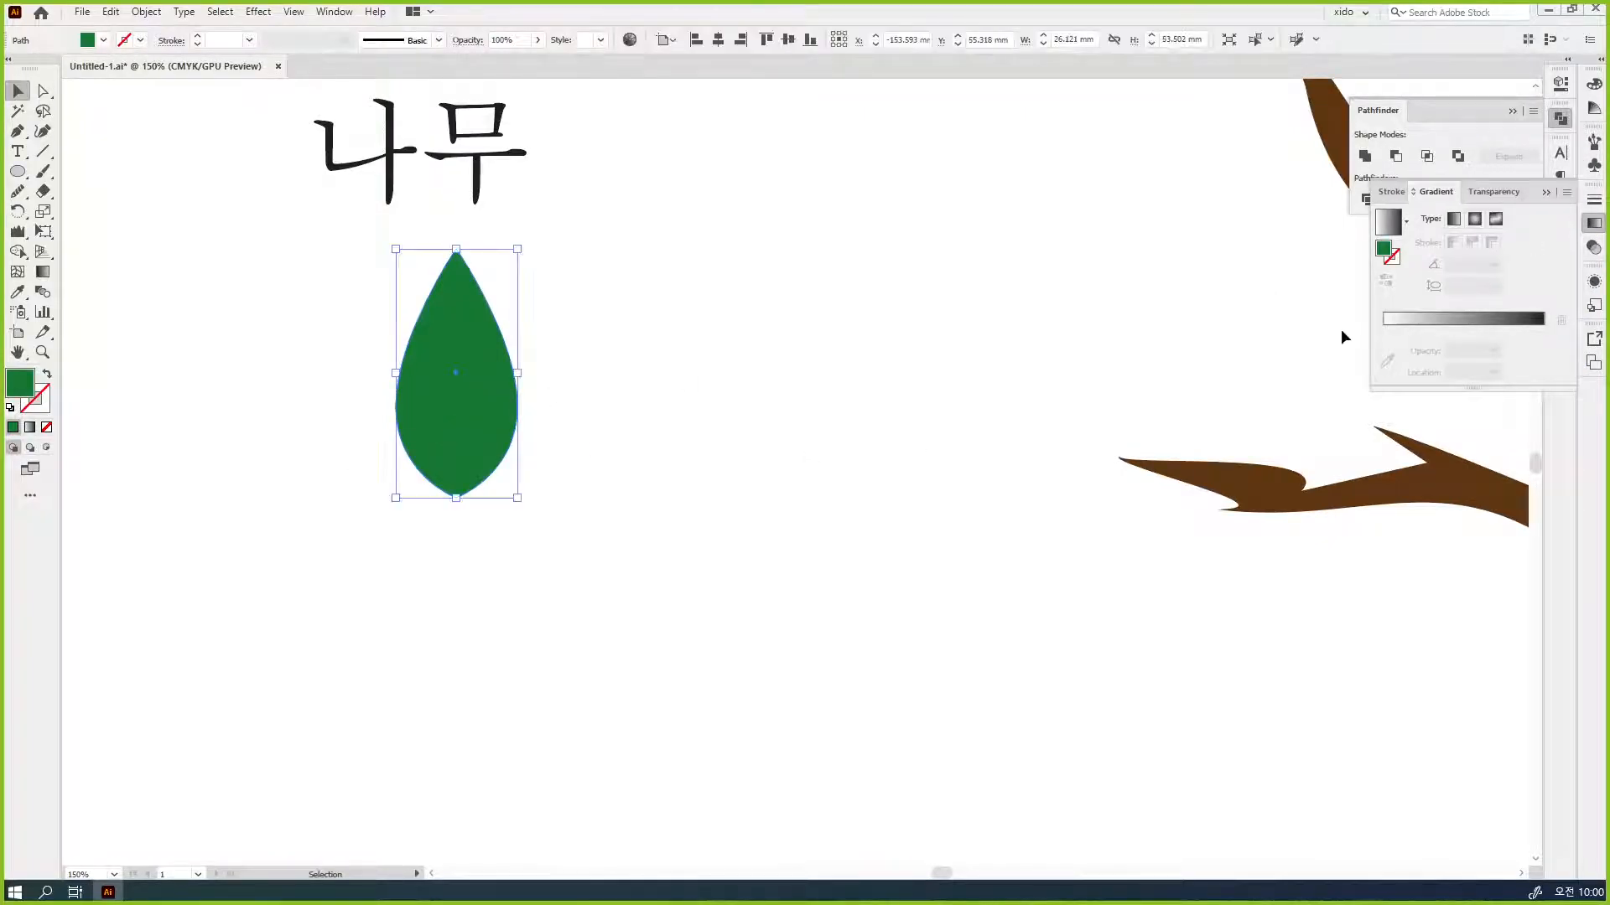
pyautogui.click(1435, 322)
pyautogui.moveTo(1384, 351)
pyautogui.mouseDown()
pyautogui.moveTo(1386, 386)
pyautogui.moveTo(1383, 351)
pyautogui.mouseUp()
pyautogui.click(1542, 350)
pyautogui.moveTo(1384, 350); pyautogui.dragTo(1534, 356)
pyautogui.click(1542, 352)
pyautogui.press('Delete')
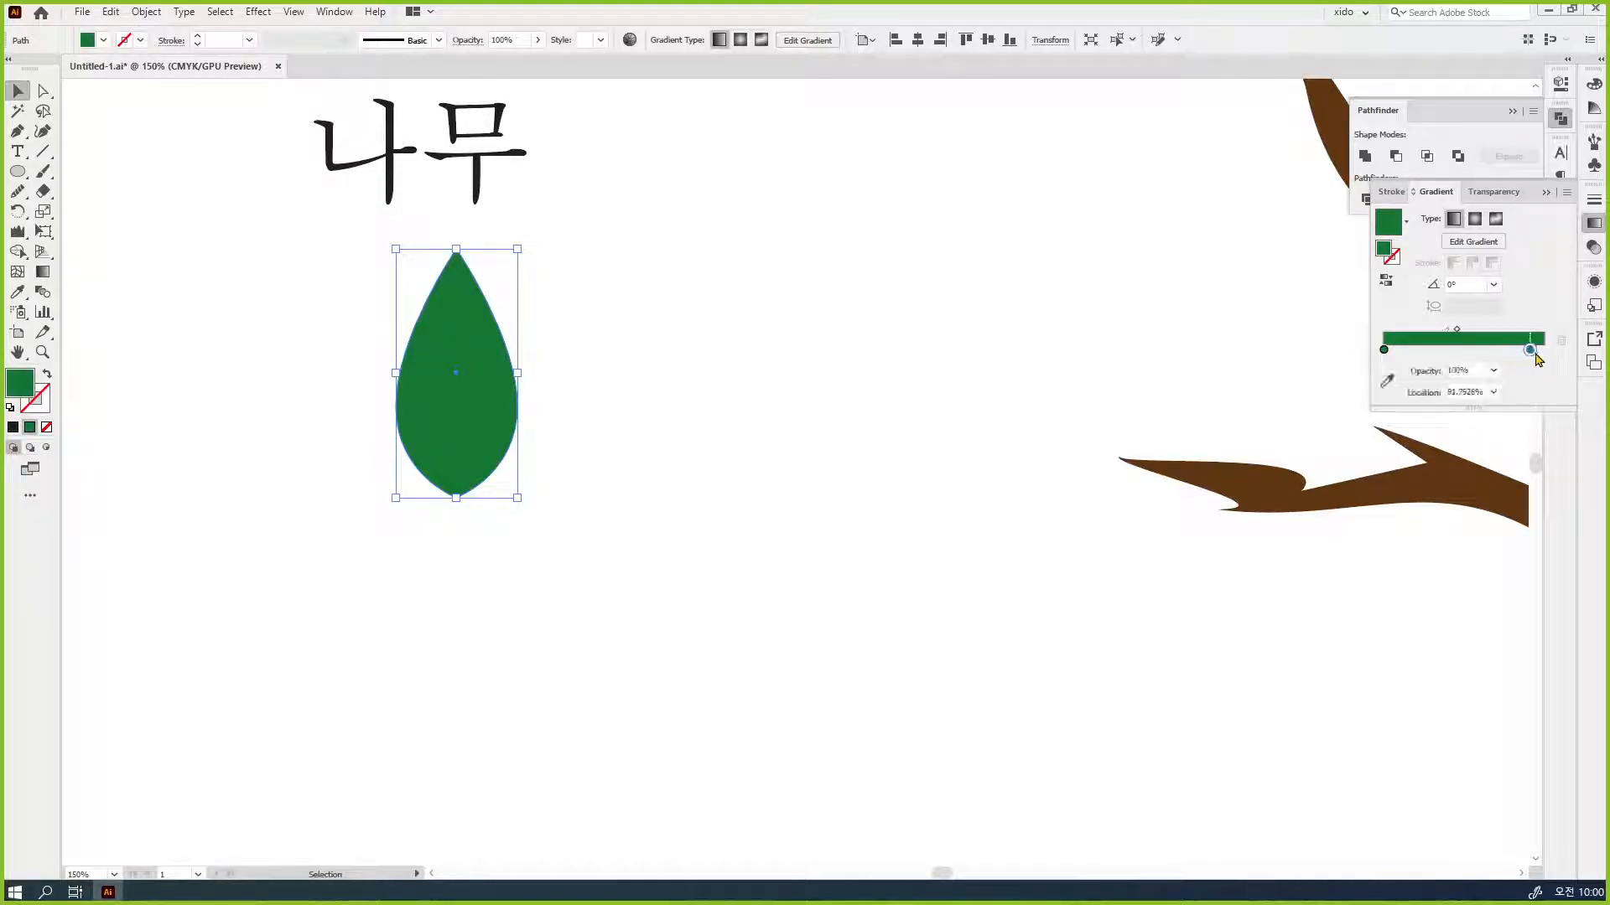
# - Float the Gradient panel beside the leaf and set its end stop to C=67, M=10, Y=100 and K=60
pyautogui.moveTo(1594, 223); pyautogui.dragTo(564, 230)
pyautogui.click(697, 246)
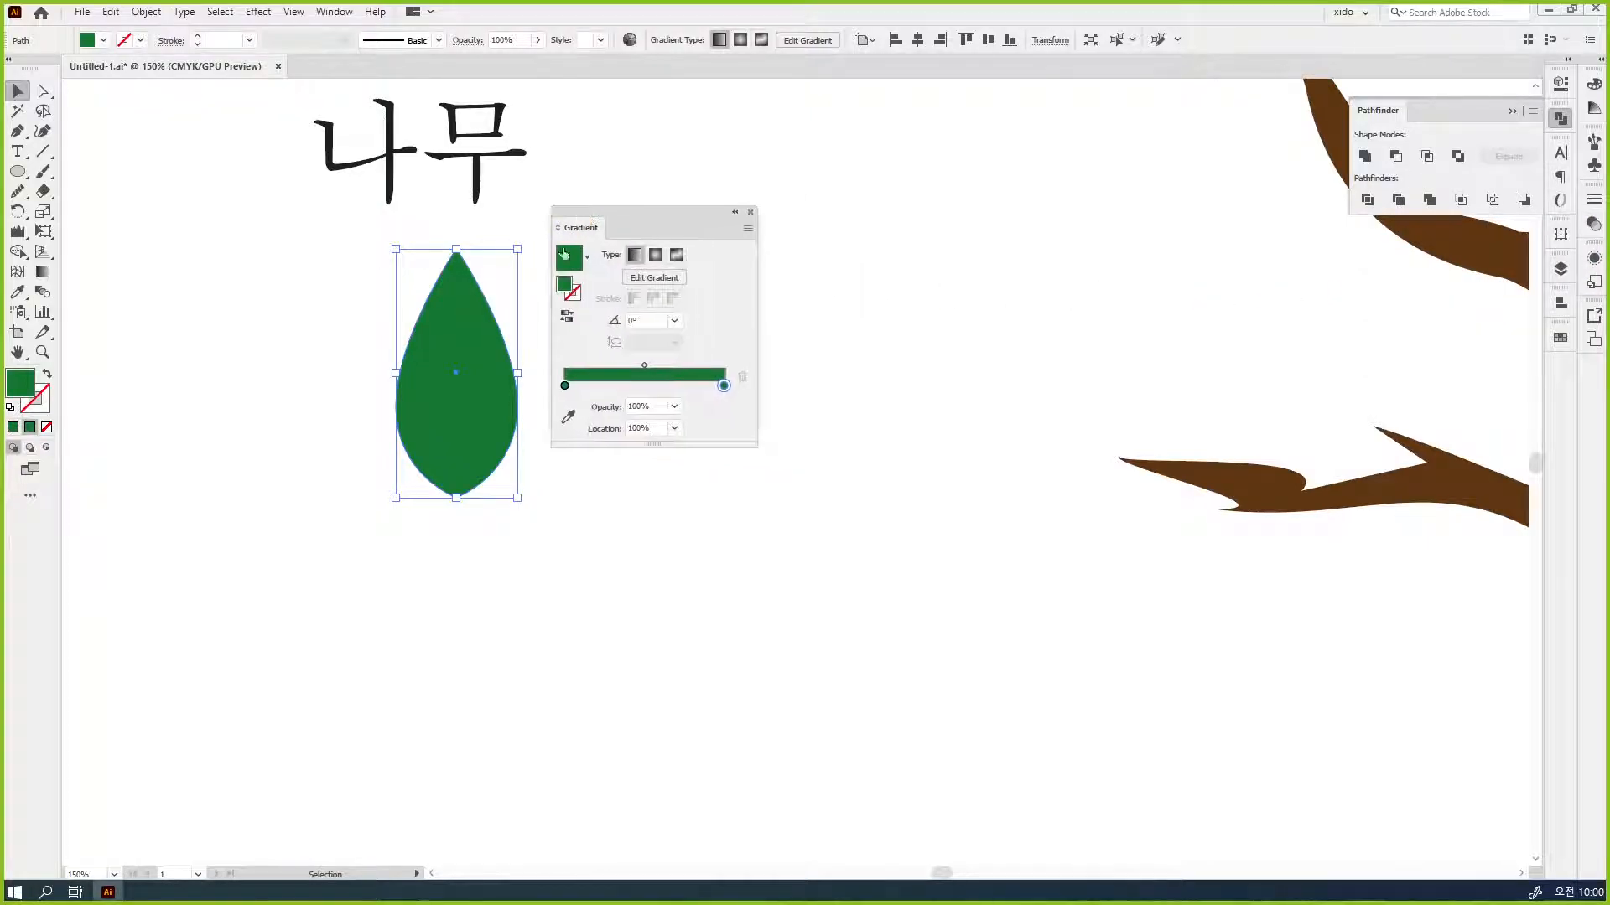
pyautogui.doubleClick(724, 386)
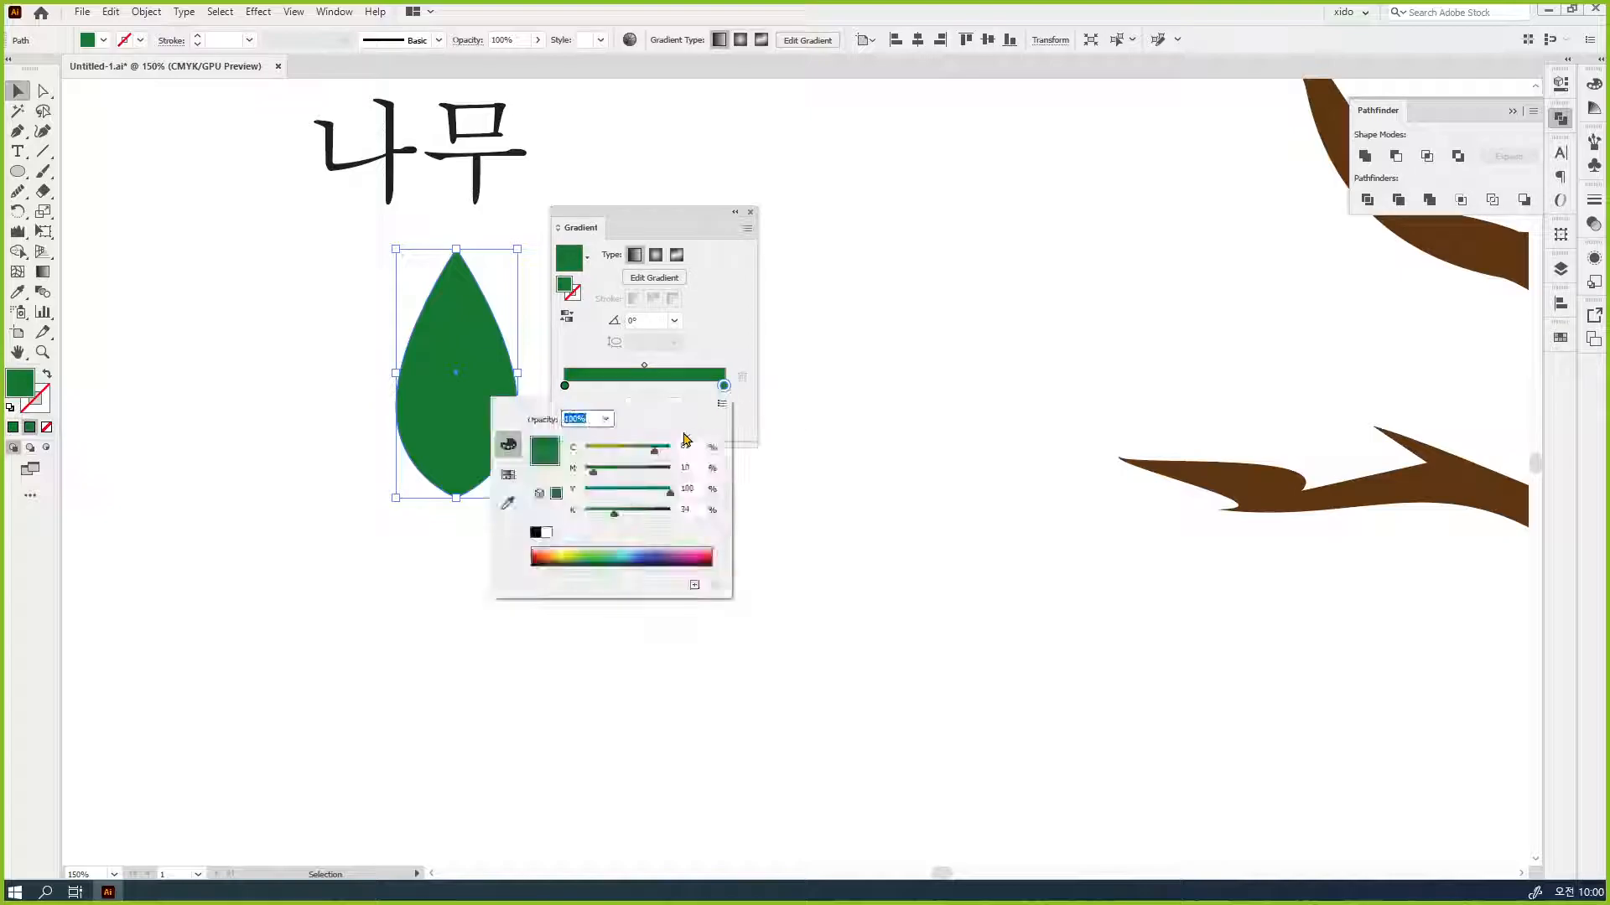
pyautogui.moveTo(614, 514); pyautogui.dragTo(632, 514)
pyautogui.moveTo(654, 450); pyautogui.dragTo(635, 454)
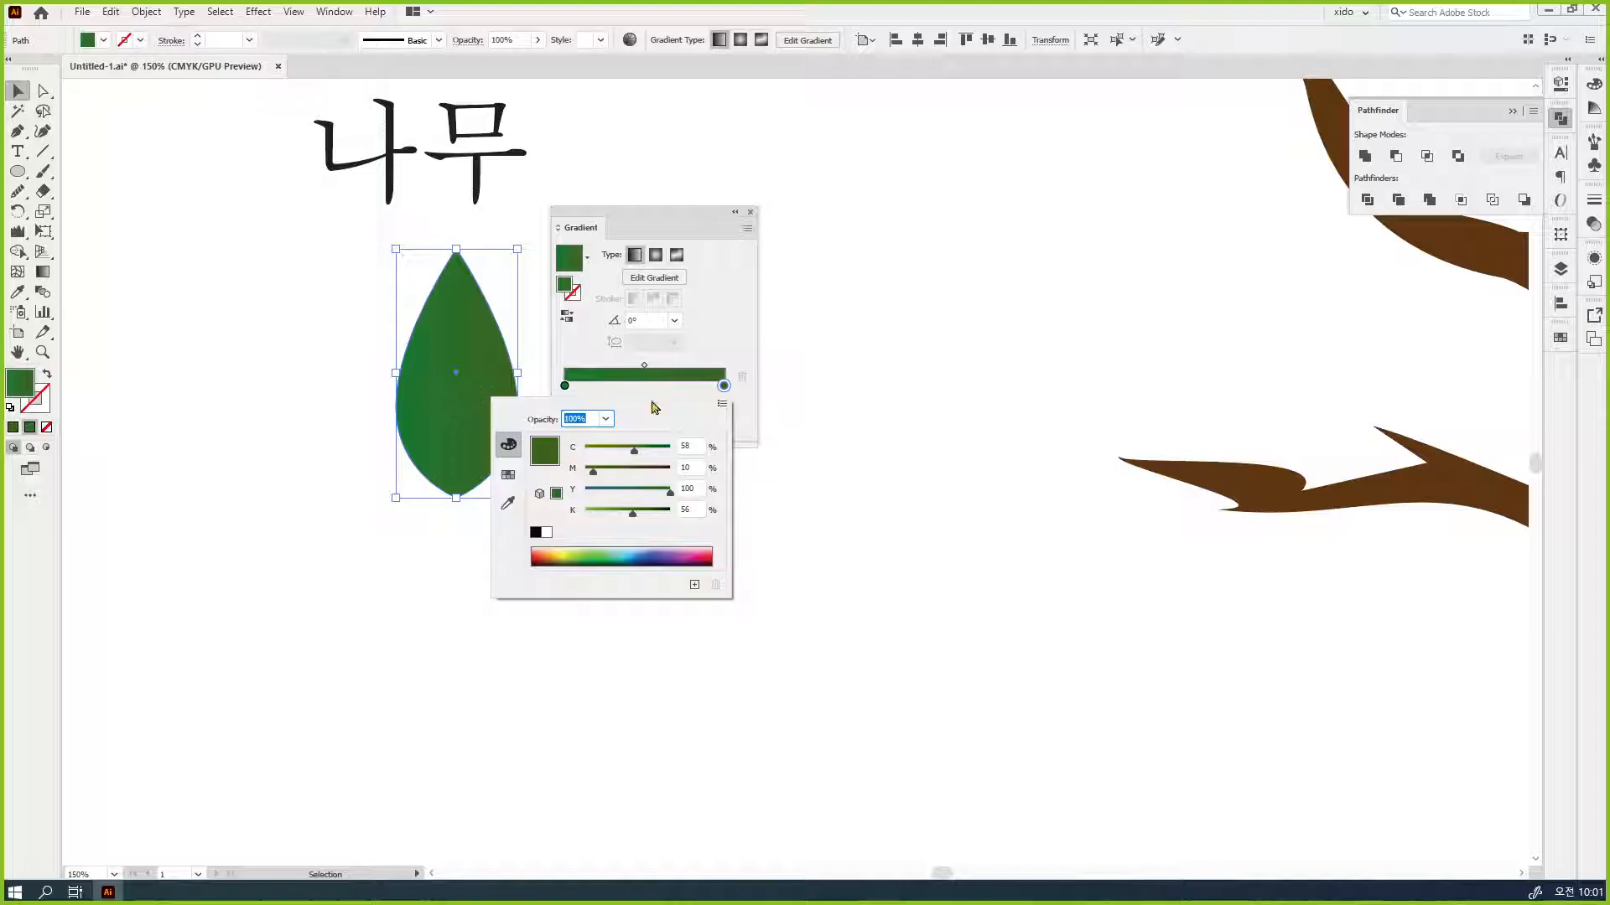
pyautogui.moveTo(633, 513); pyautogui.dragTo(638, 516)
pyautogui.moveTo(635, 450); pyautogui.dragTo(646, 455)
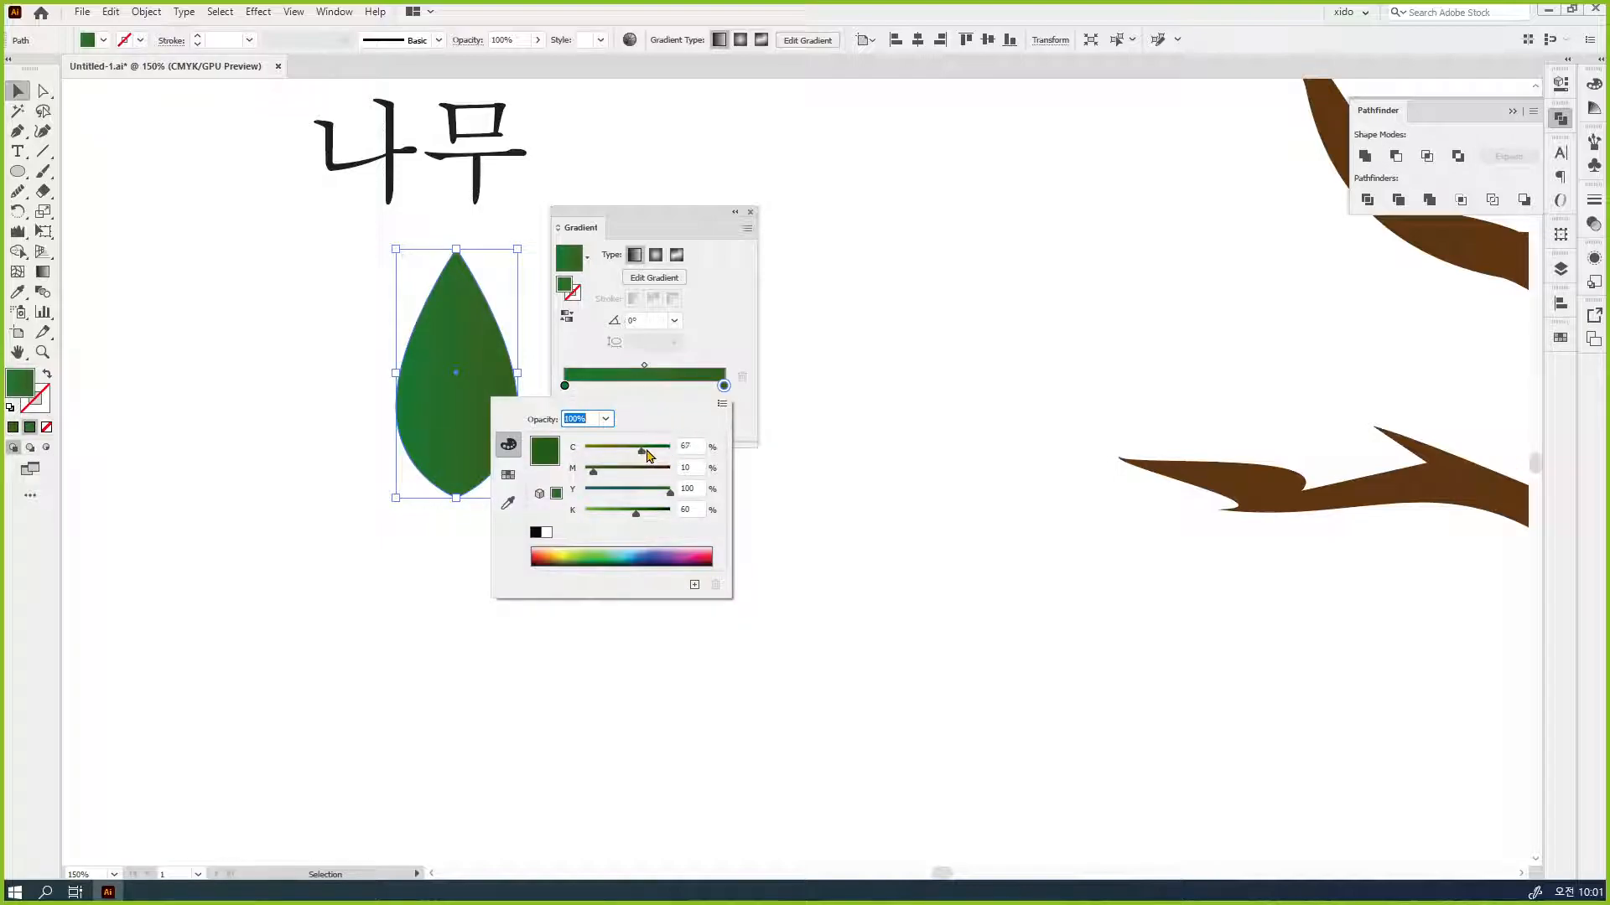
# - Change the leaf's gradient to radial and redraw it diagonally from the leaf's upper-left side toward its lower right at about -46°
pyautogui.click(742, 348)
pyautogui.click(656, 256)
pyautogui.click(42, 271)
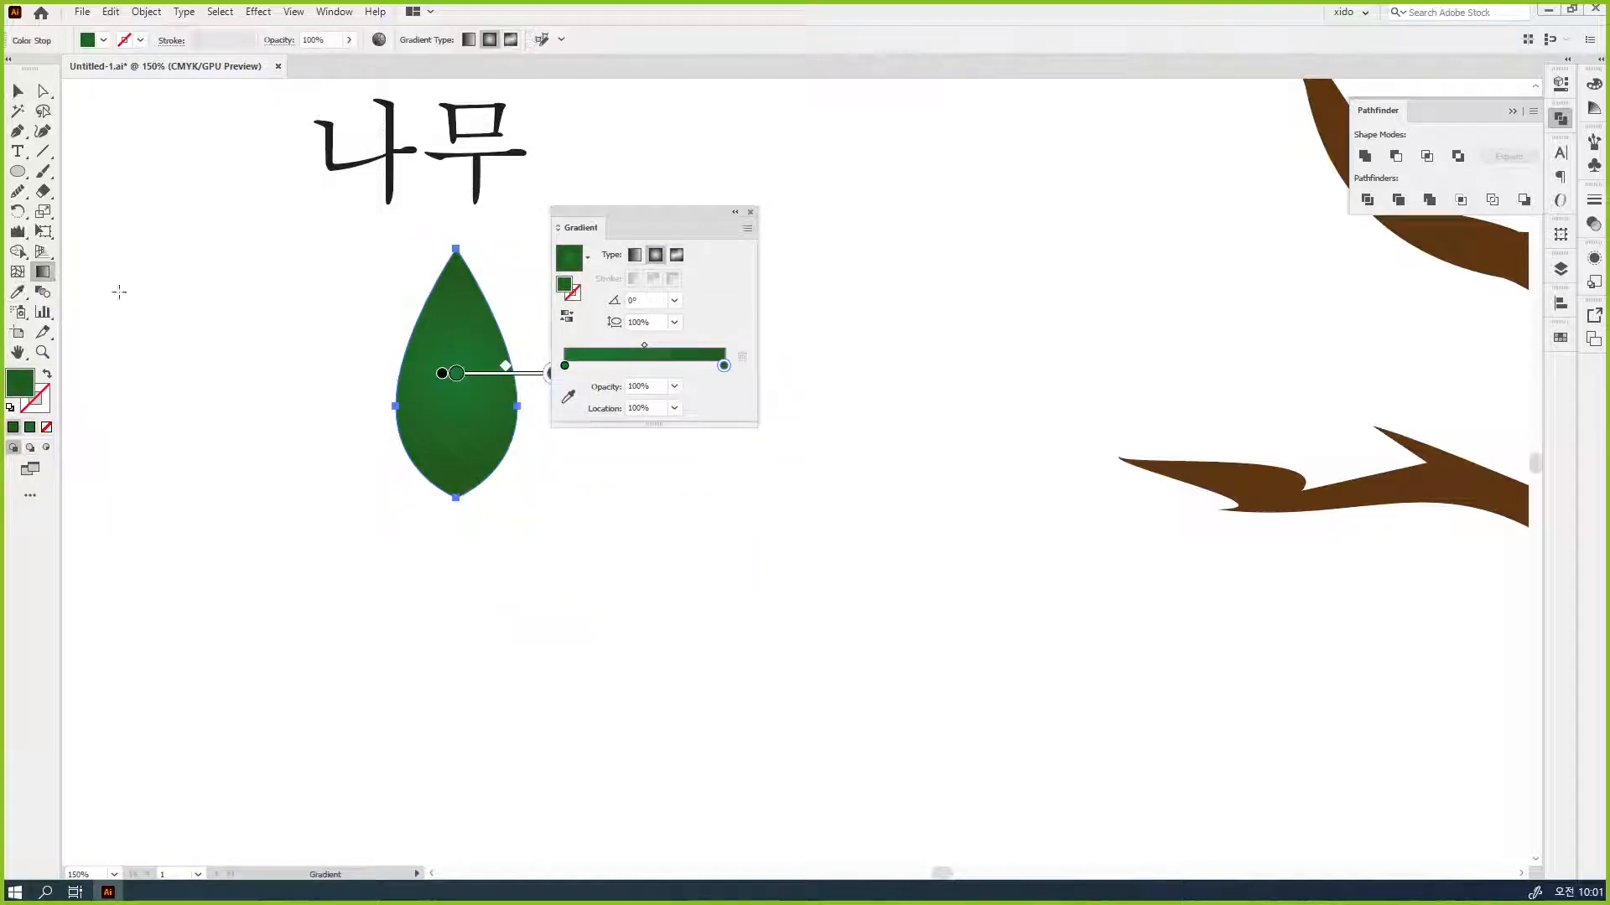
pyautogui.moveTo(359, 297); pyautogui.dragTo(487, 433)
# - Set the radial gradient's start stop to C=68, M=10, Y=100 and K=13, and deselect the leaf
pyautogui.click(564, 365)
pyautogui.doubleClick(564, 365)
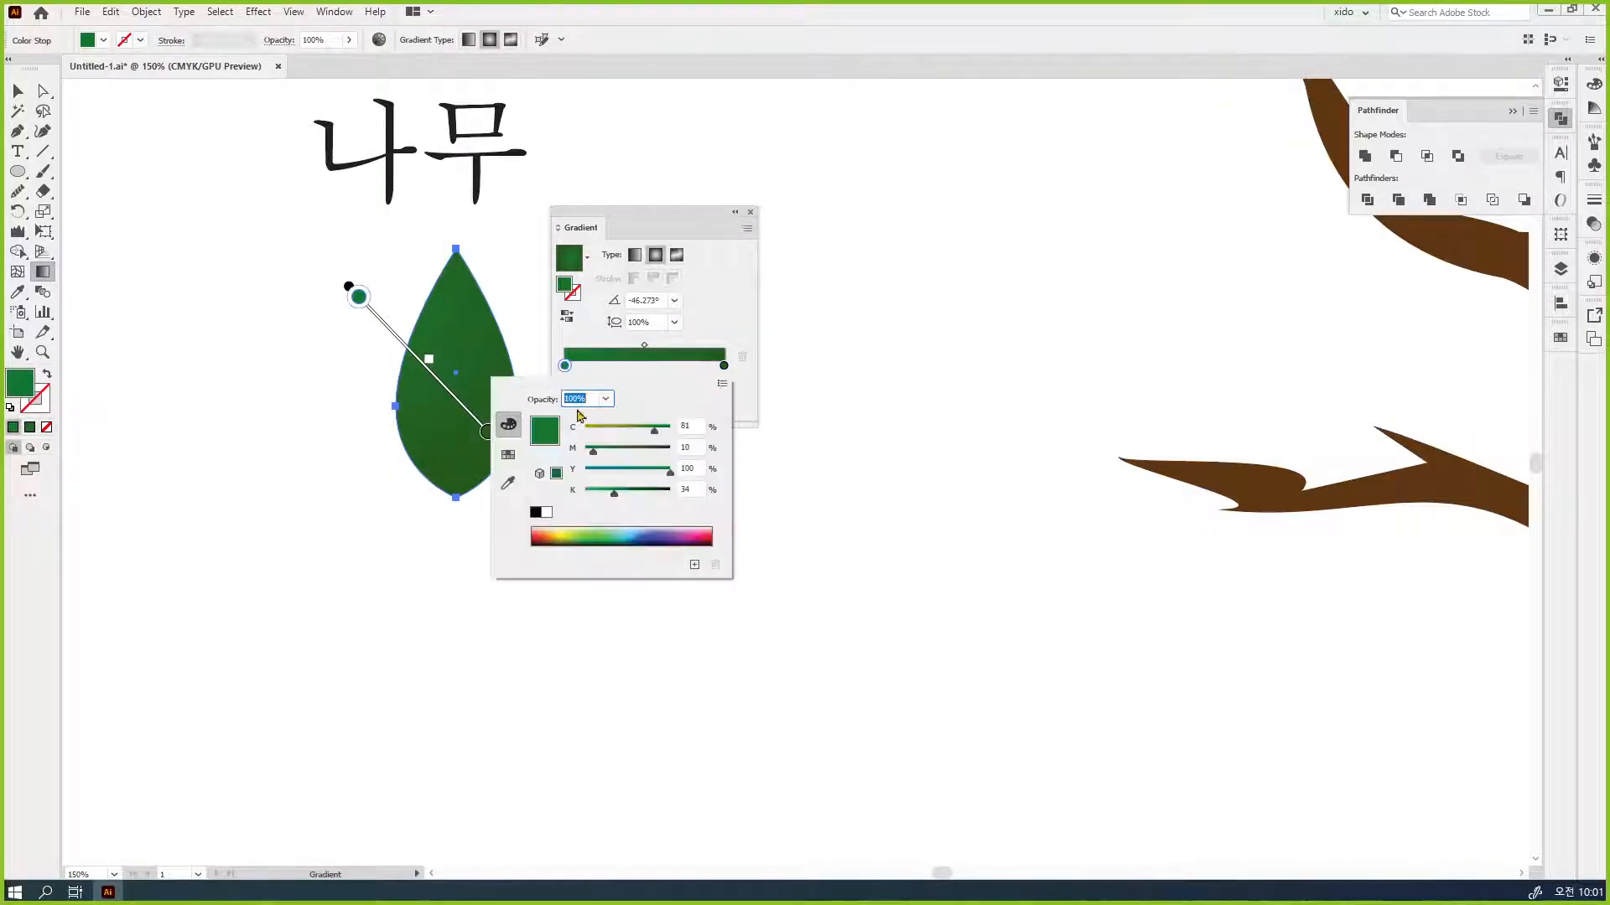
pyautogui.click(641, 431)
pyautogui.moveTo(614, 493); pyautogui.dragTo(593, 494)
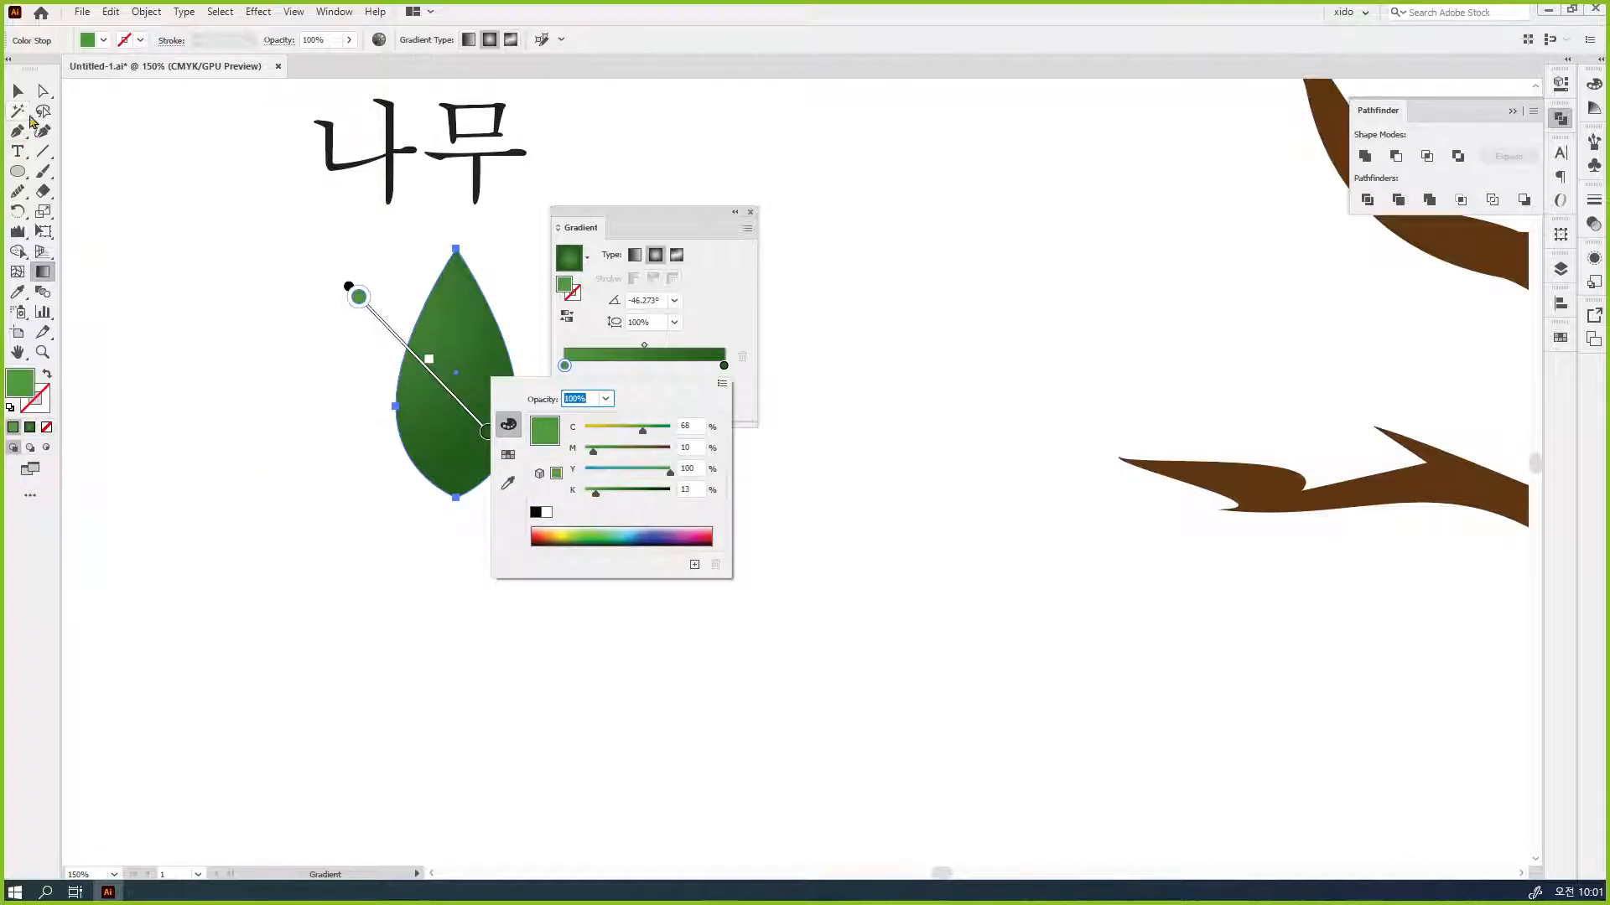
pyautogui.click(18, 99)
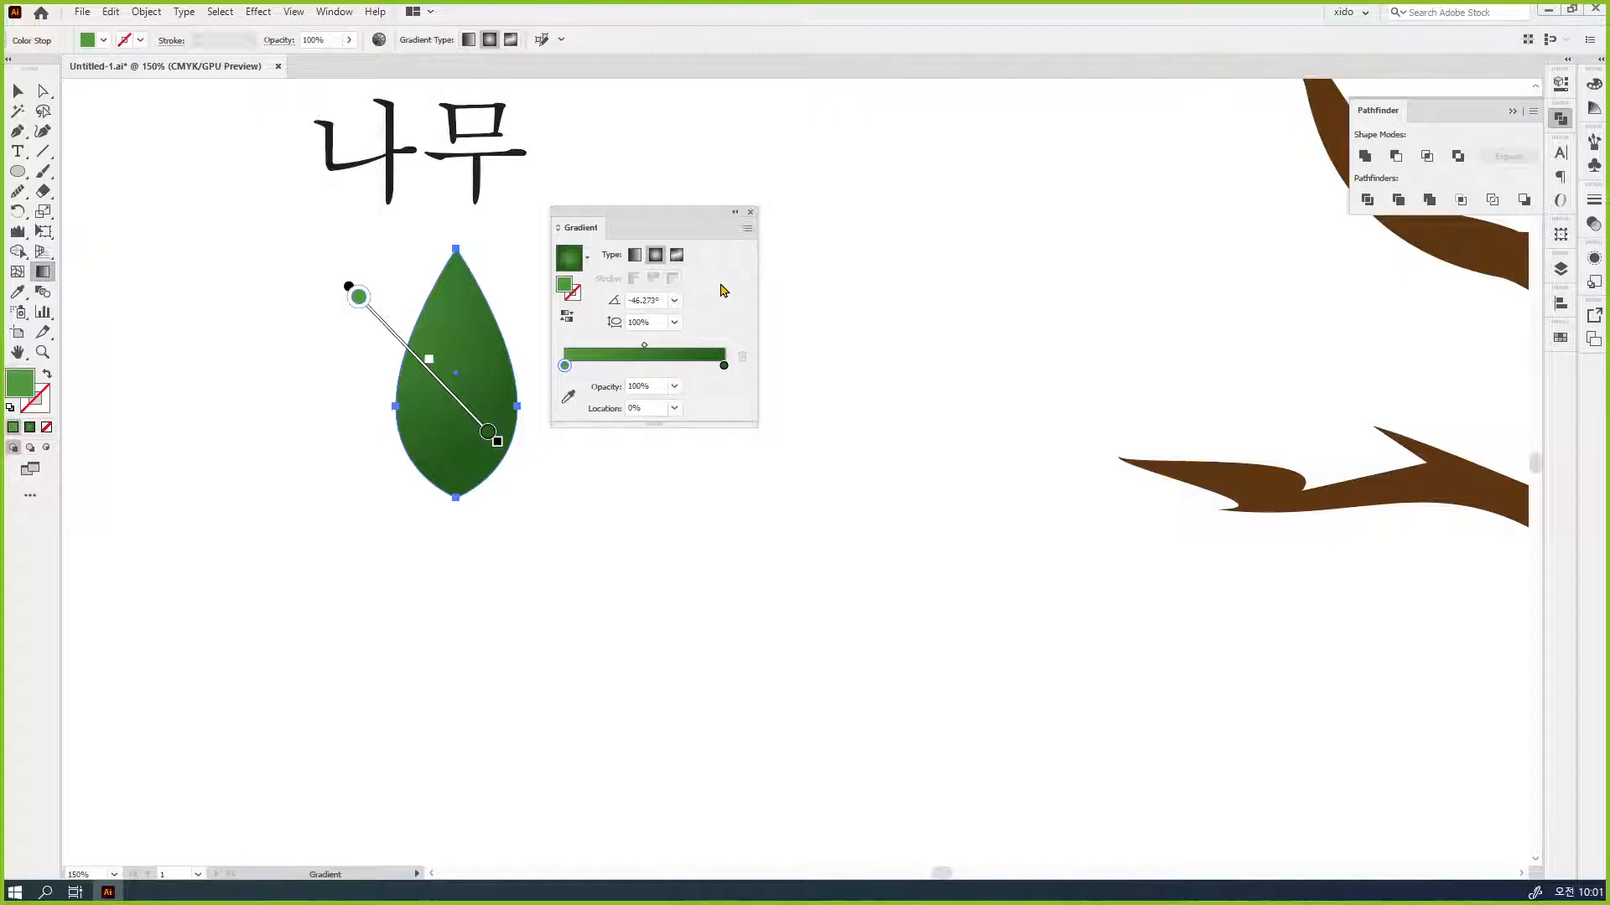
pyautogui.press('v')
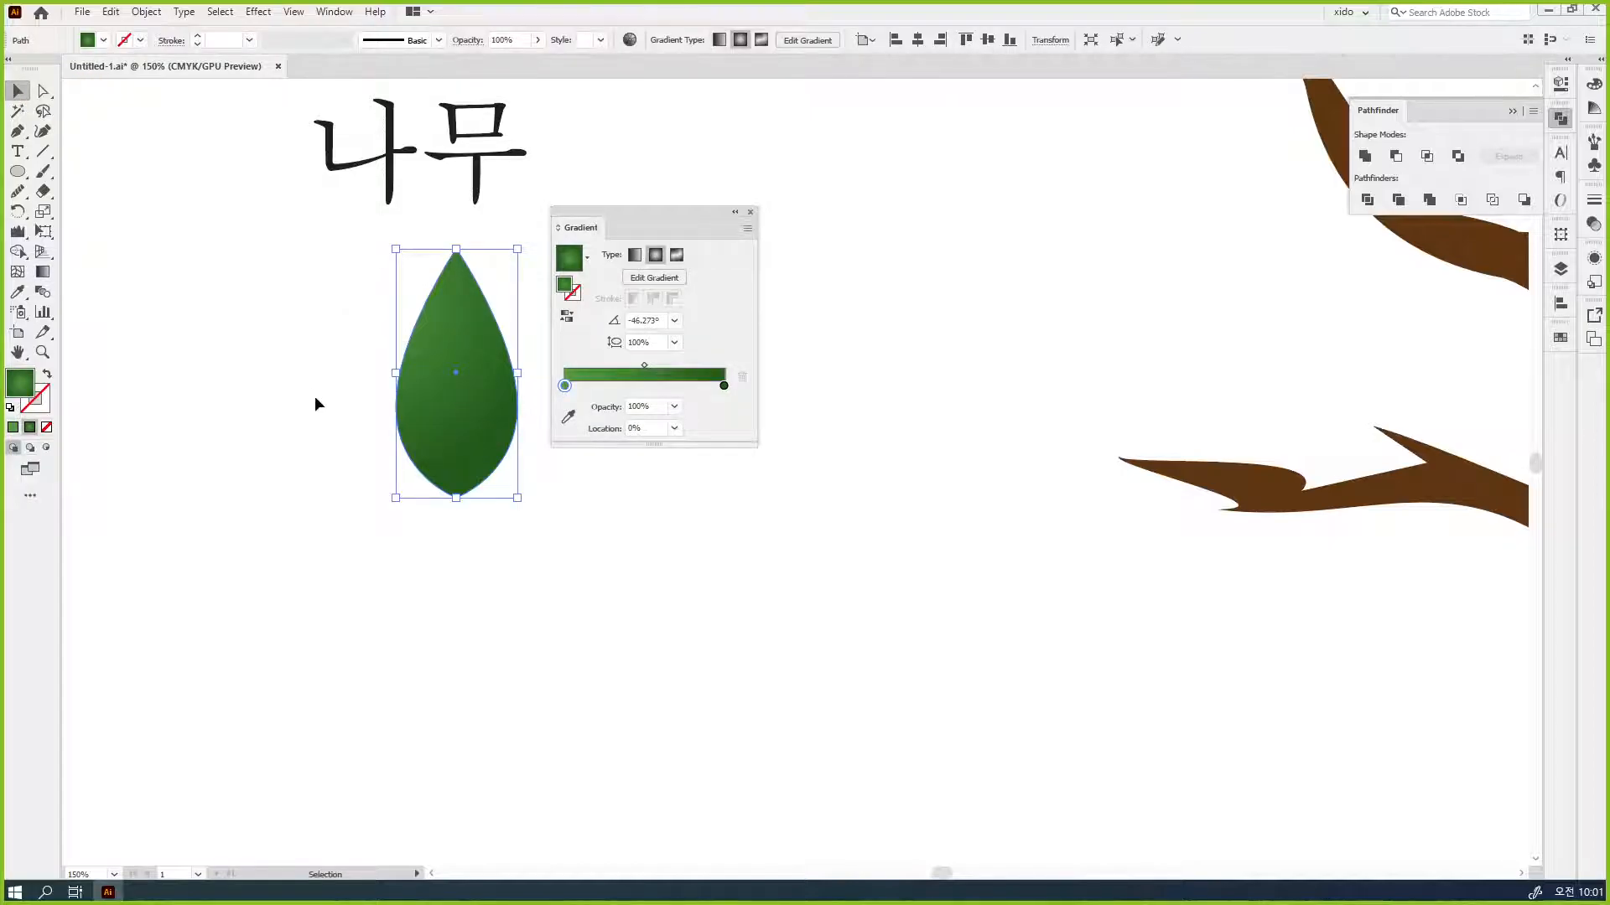
pyautogui.click(316, 404)
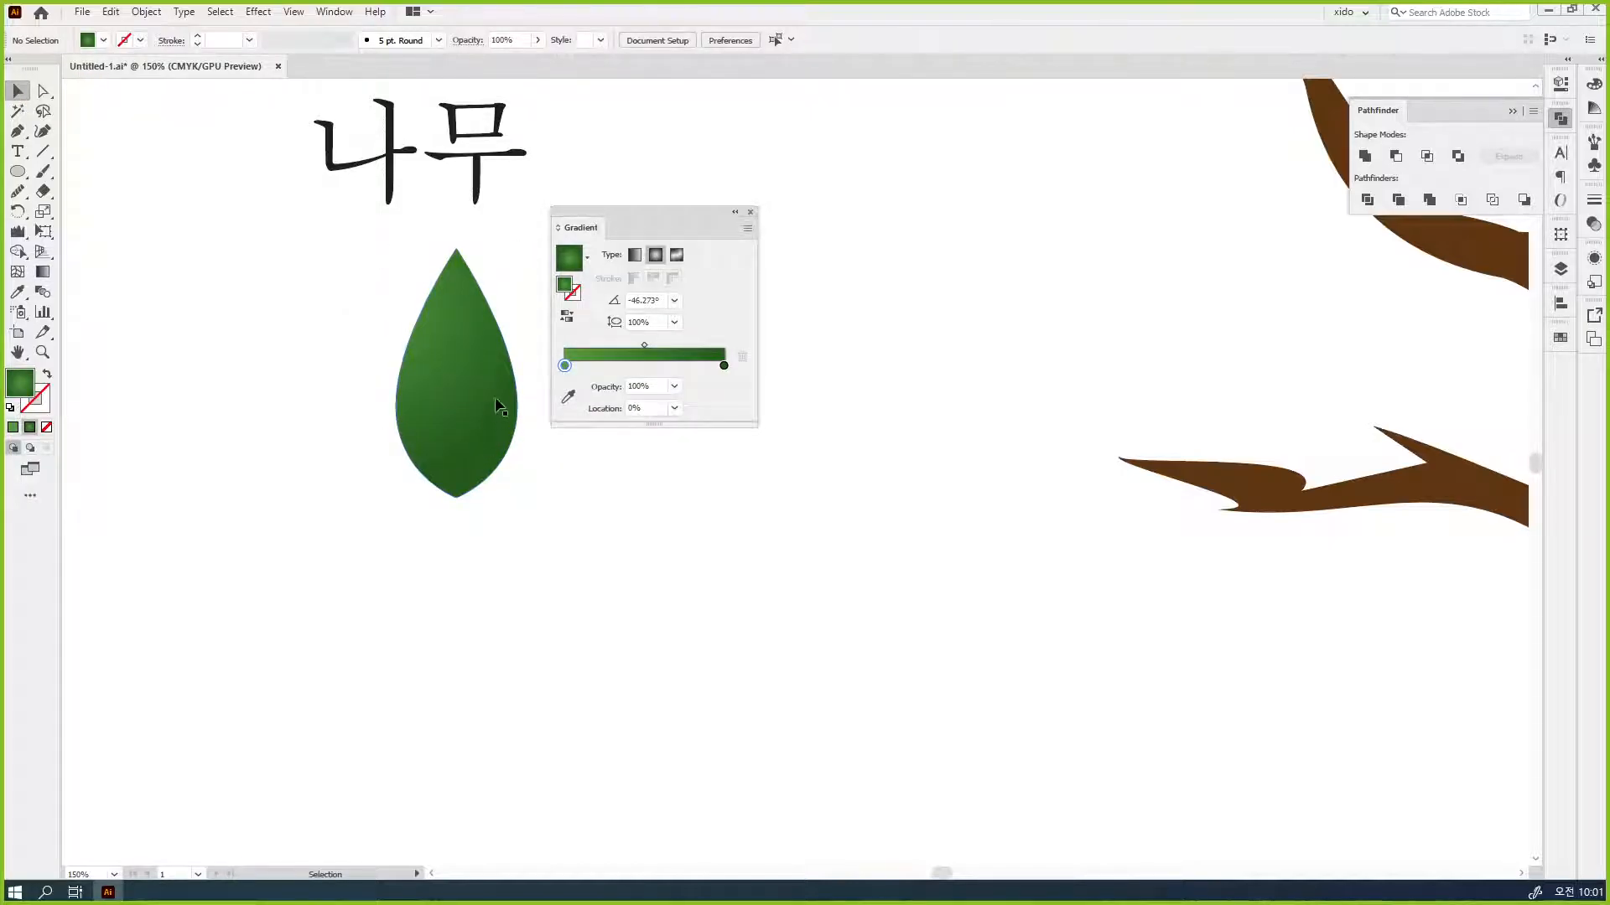
# - Collapse the Pathfinder panel, move the Gradient panel below the leaf and select the leaf
pyautogui.click(466, 409)
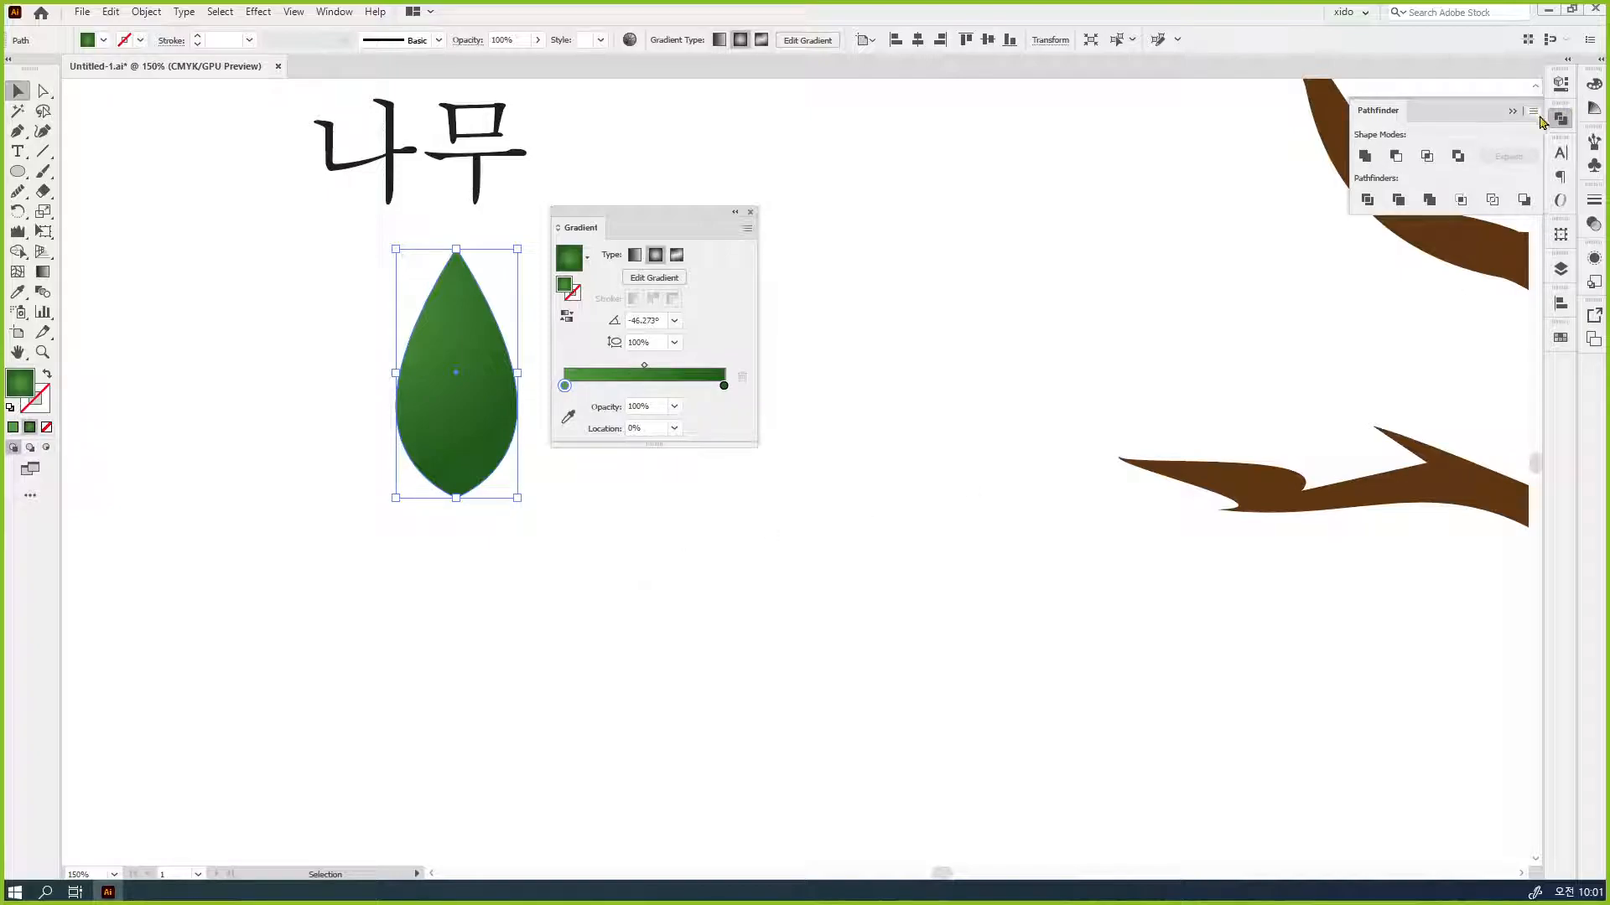
pyautogui.click(1561, 120)
pyautogui.click(946, 347)
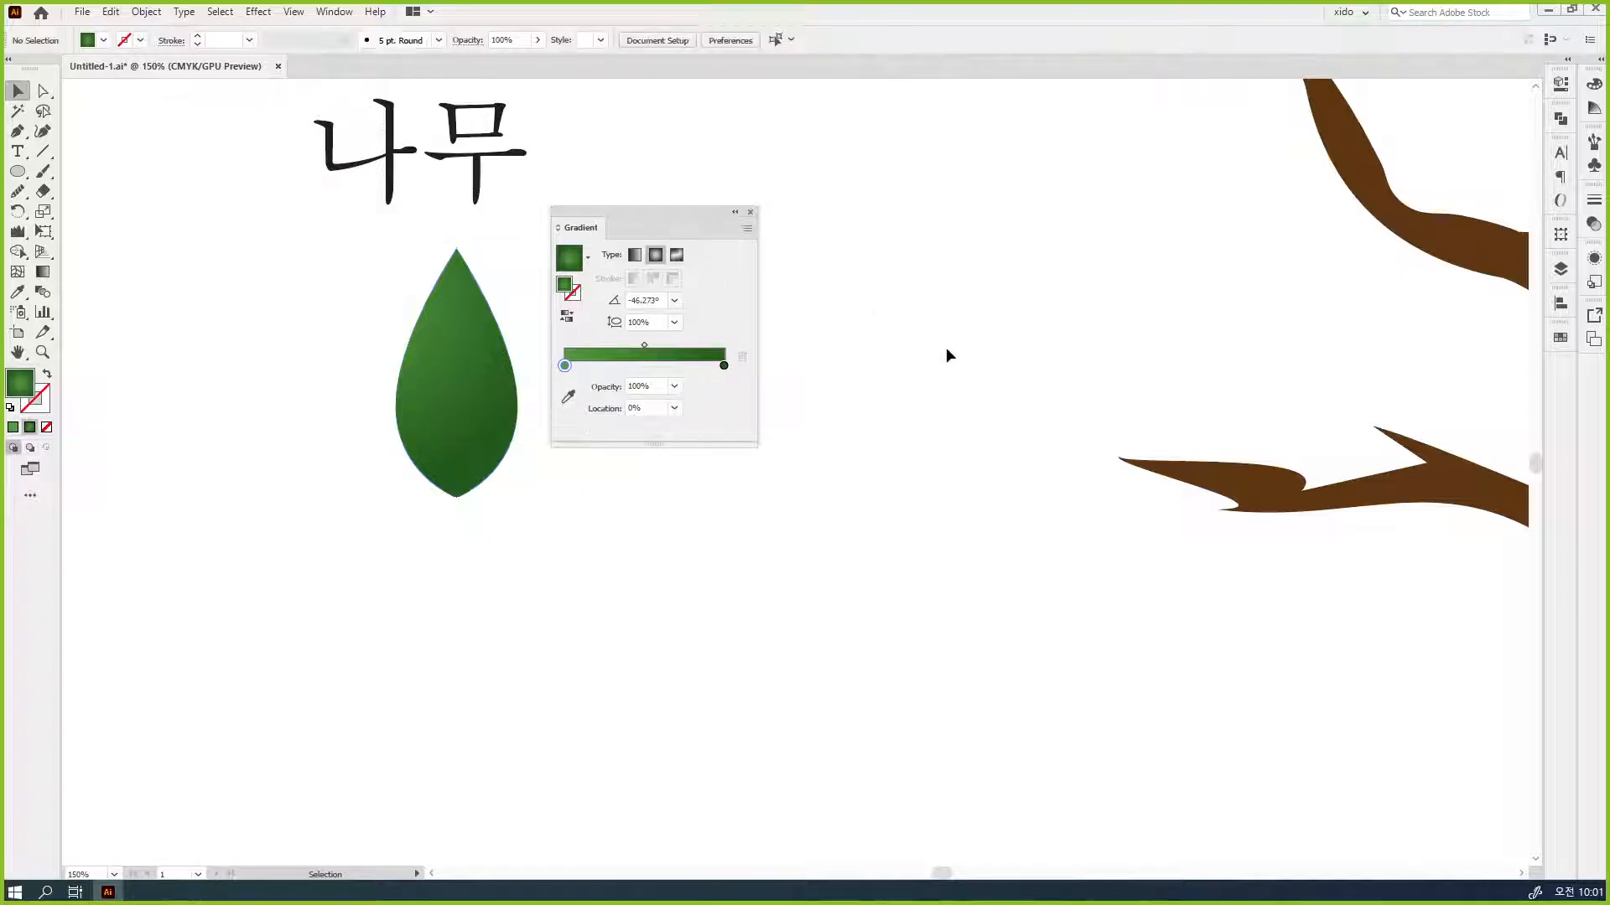
pyautogui.press('space')
pyautogui.moveTo(966, 523); pyautogui.dragTo(855, 507)
pyautogui.moveTo(654, 217); pyautogui.dragTo(278, 504)
pyautogui.click(342, 428)
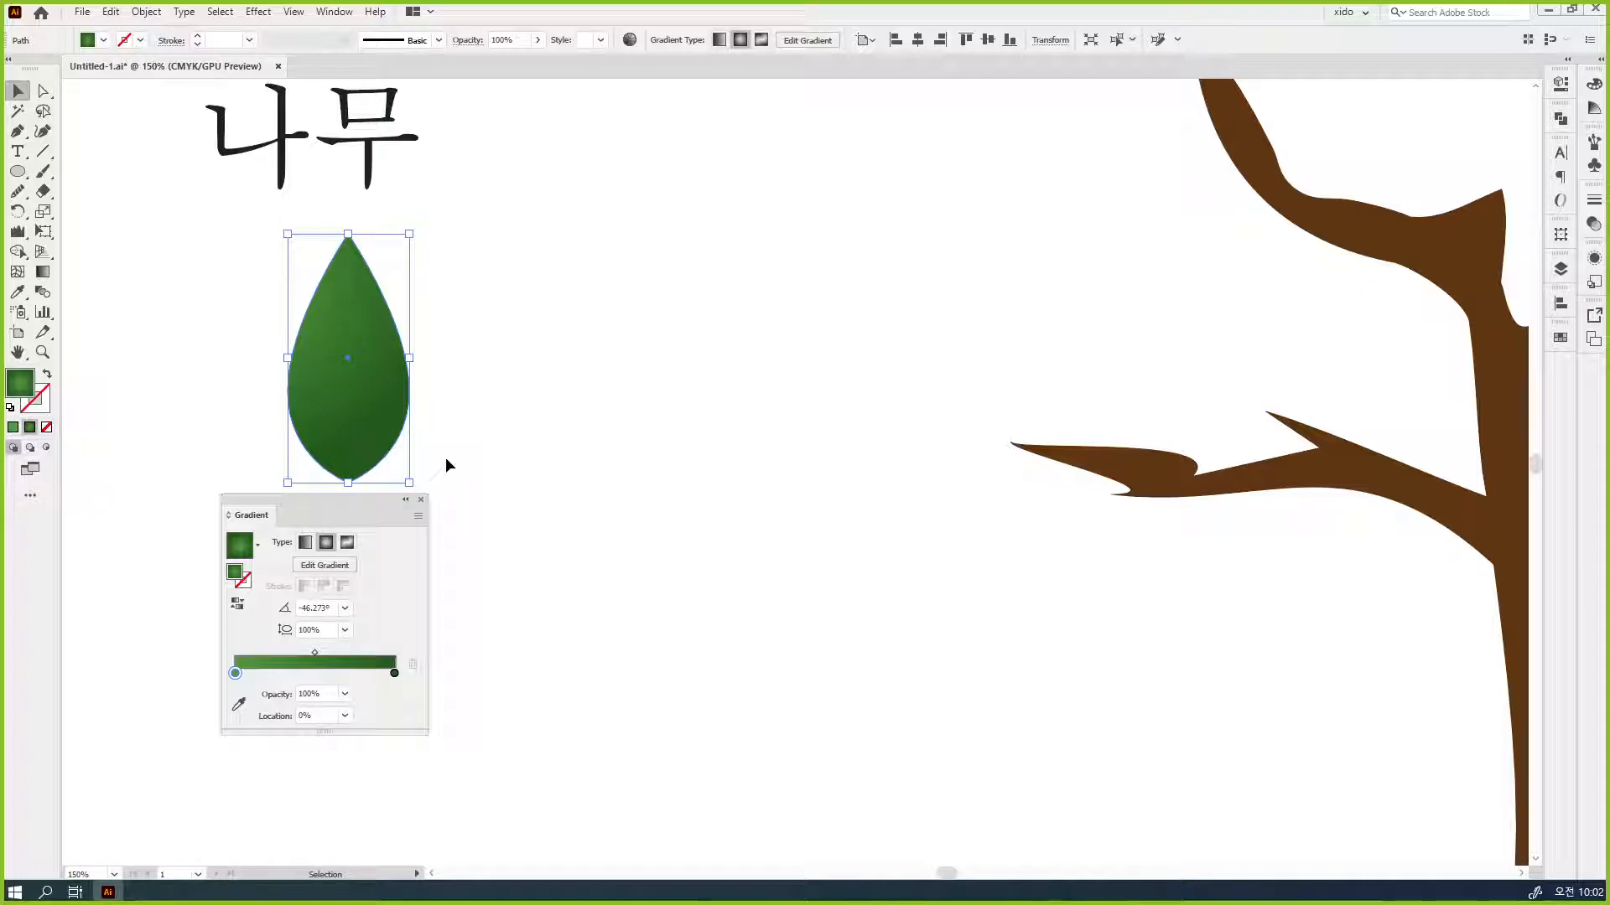
# - Float the Symbols panel beside the leaf as a labelled icon and open it
pyautogui.moveTo(1594, 165); pyautogui.dragTo(462, 183)
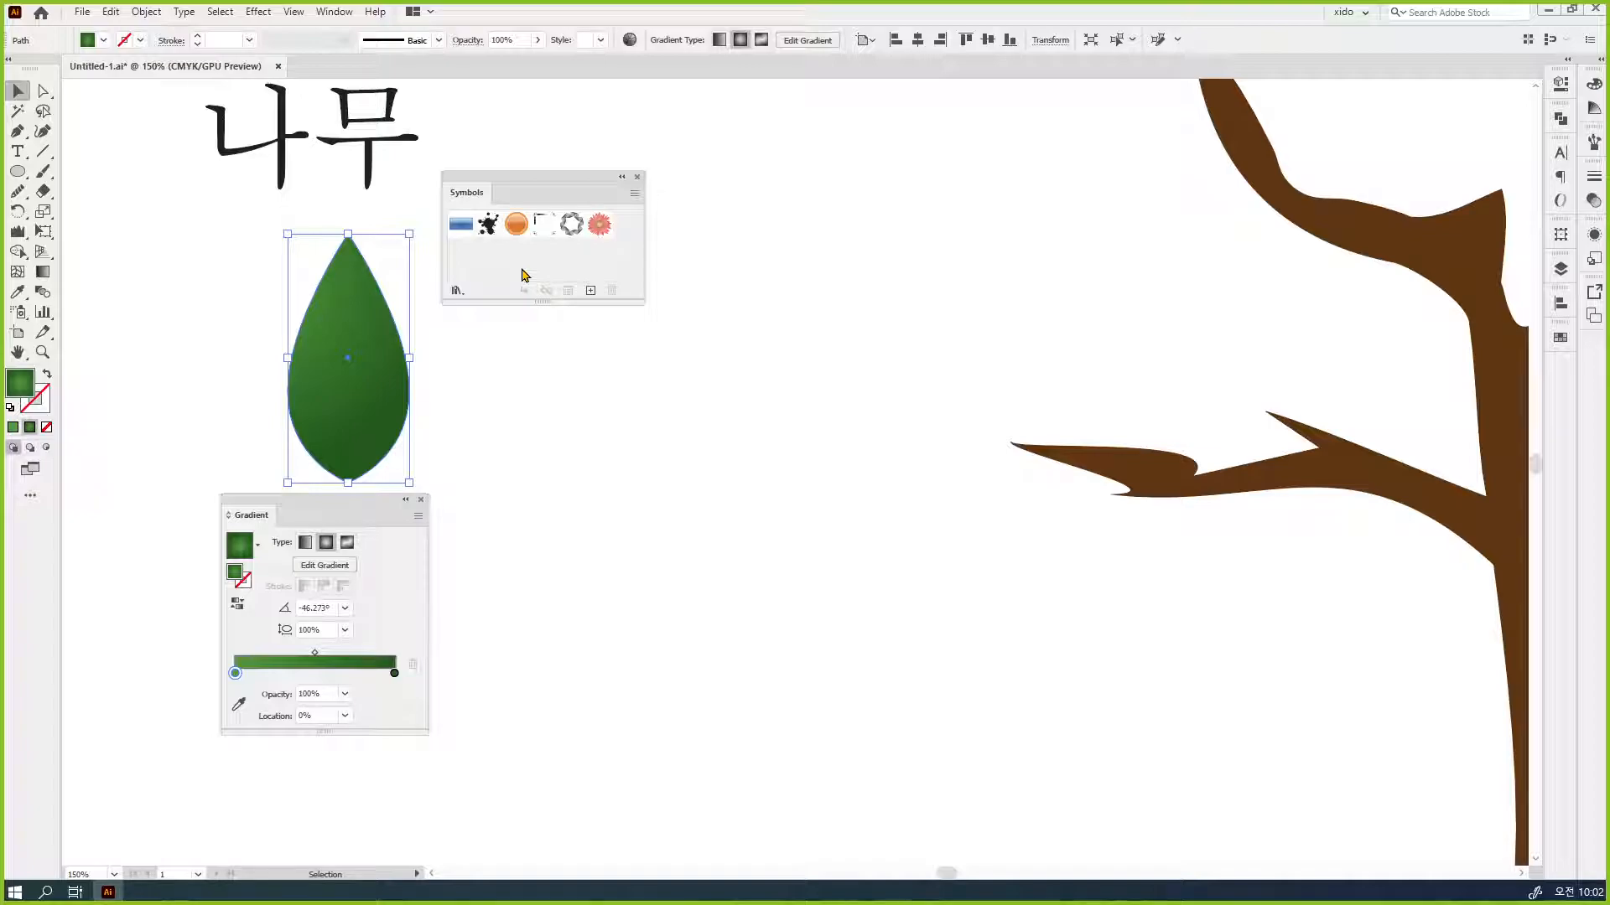
pyautogui.click(621, 180)
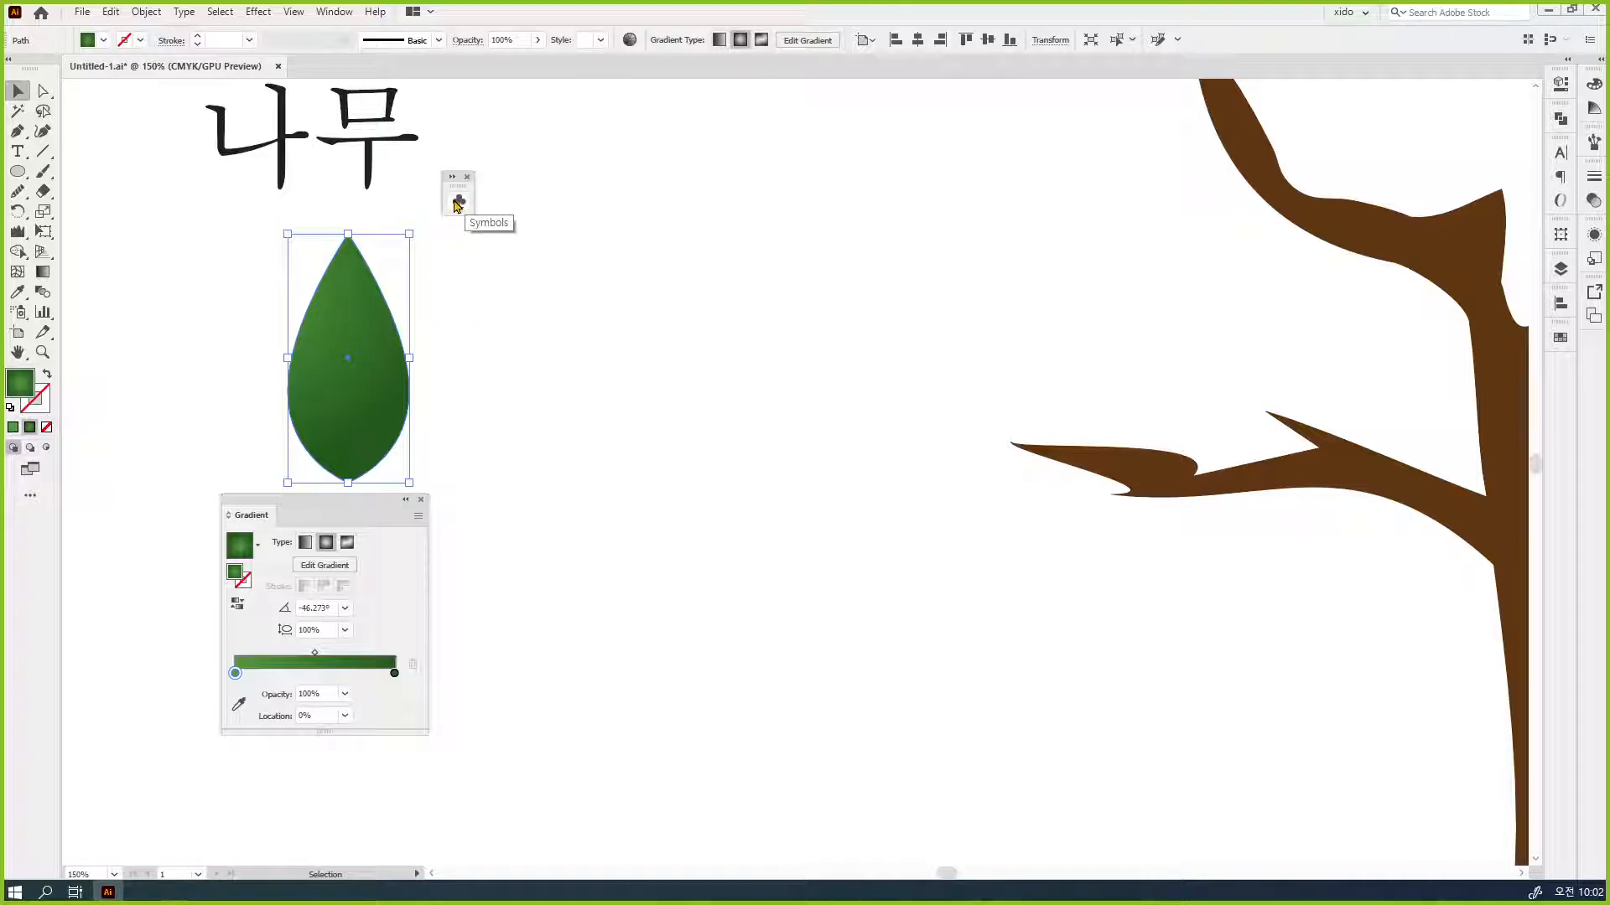
pyautogui.moveTo(474, 201); pyautogui.dragTo(573, 214)
pyautogui.click(573, 210)
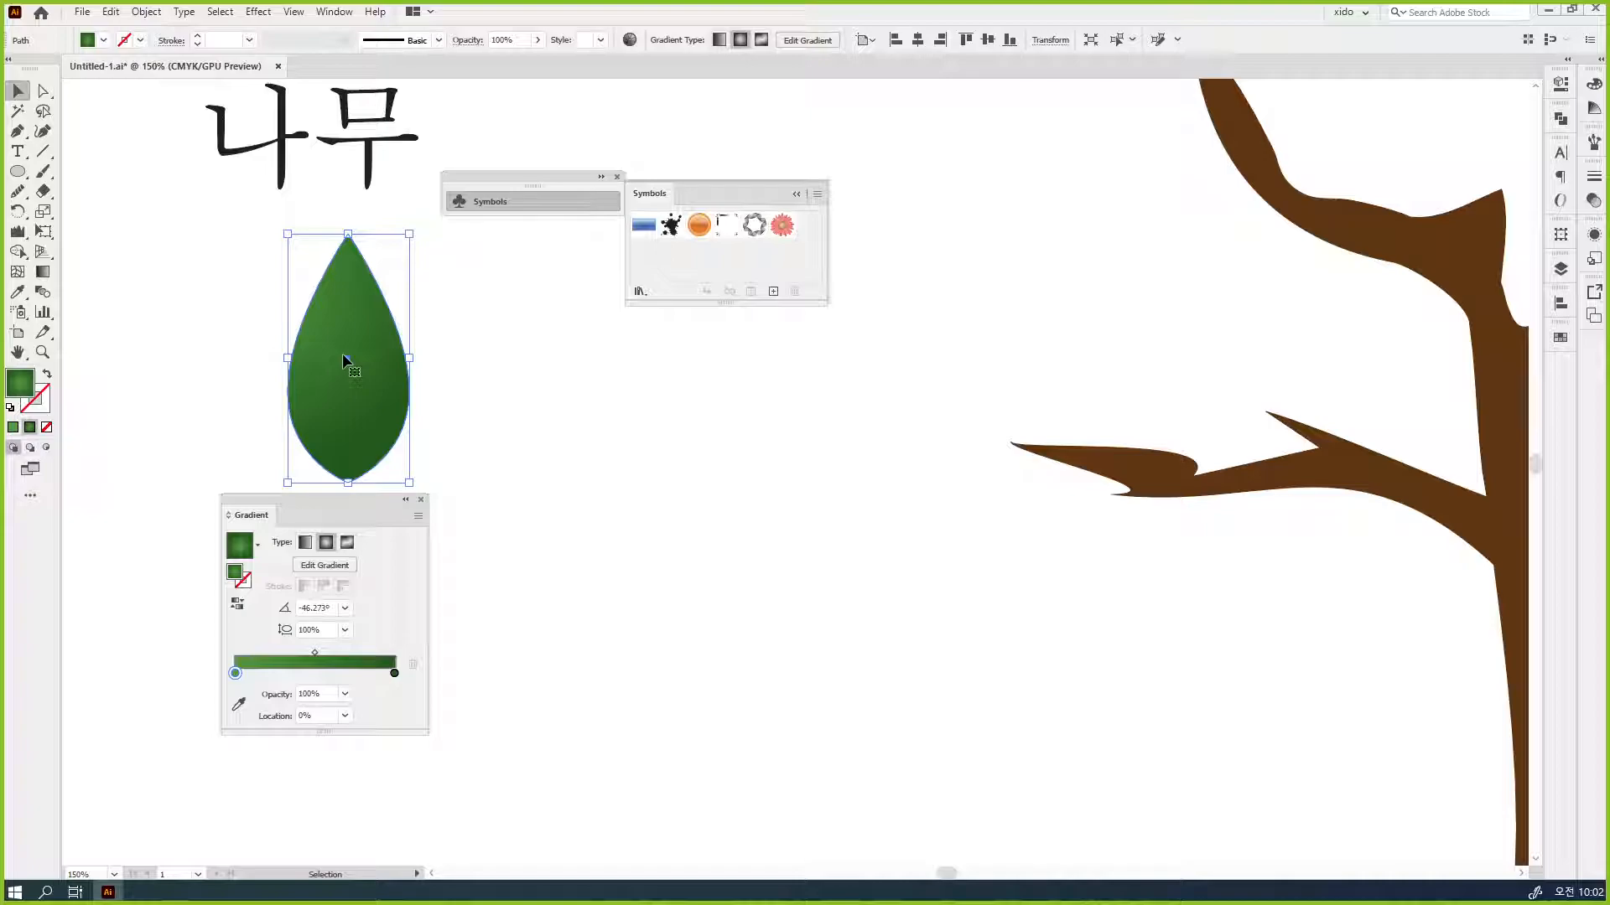
# - Start a new symbol from the leaf and set its export type to Graphic
pyautogui.moveTo(337, 404); pyautogui.dragTo(660, 270)
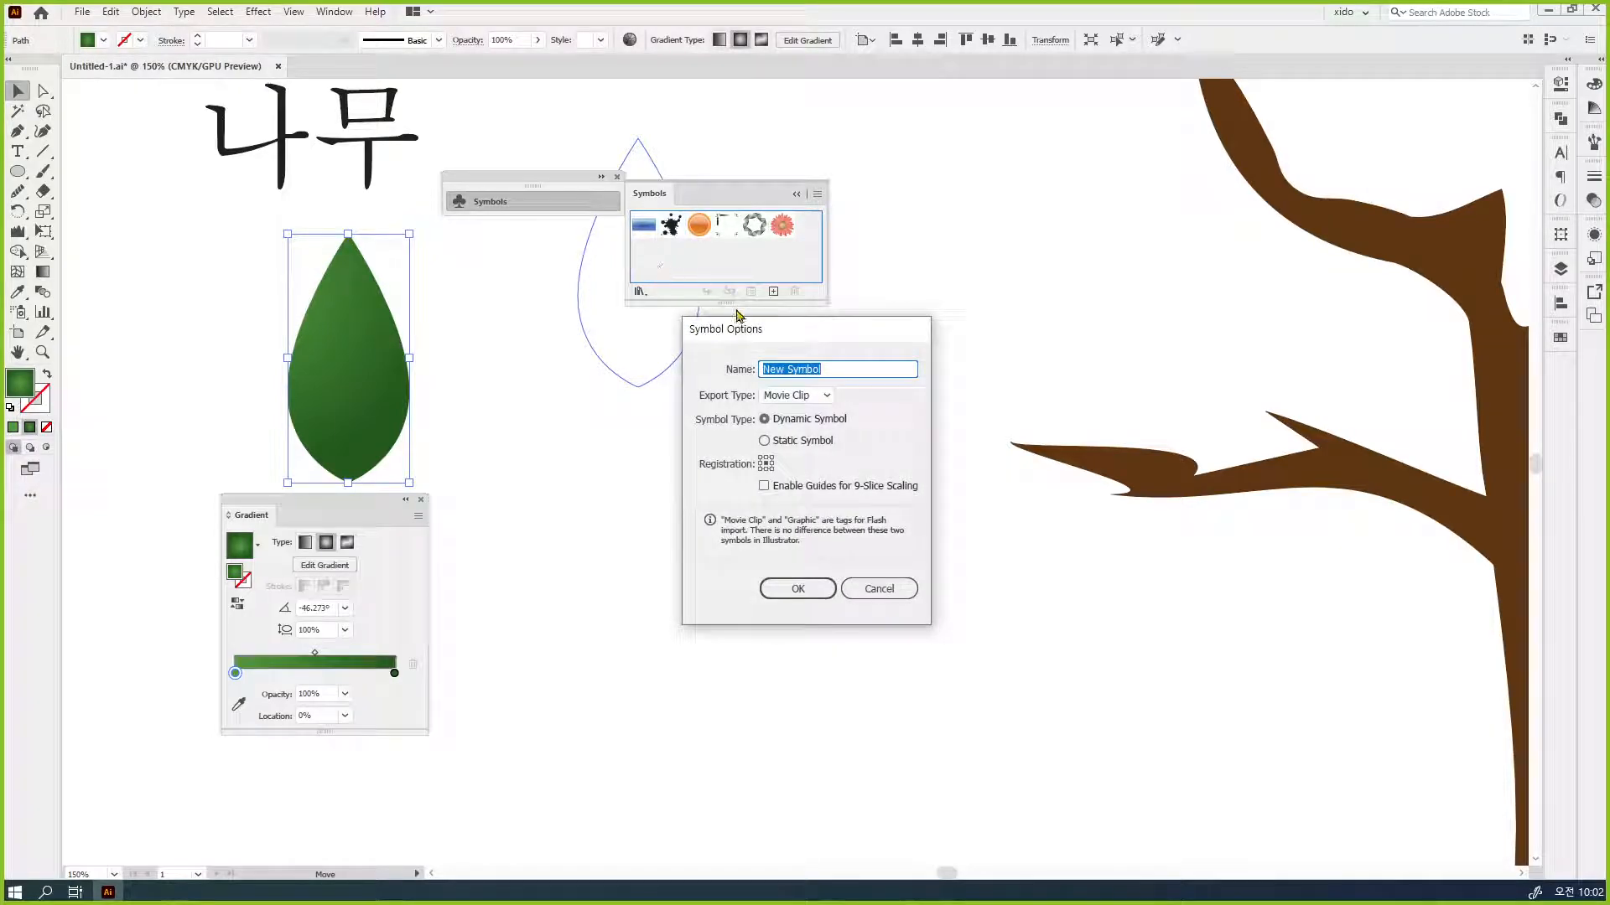
pyautogui.moveTo(760, 337); pyautogui.dragTo(513, 206)
pyautogui.click(576, 265)
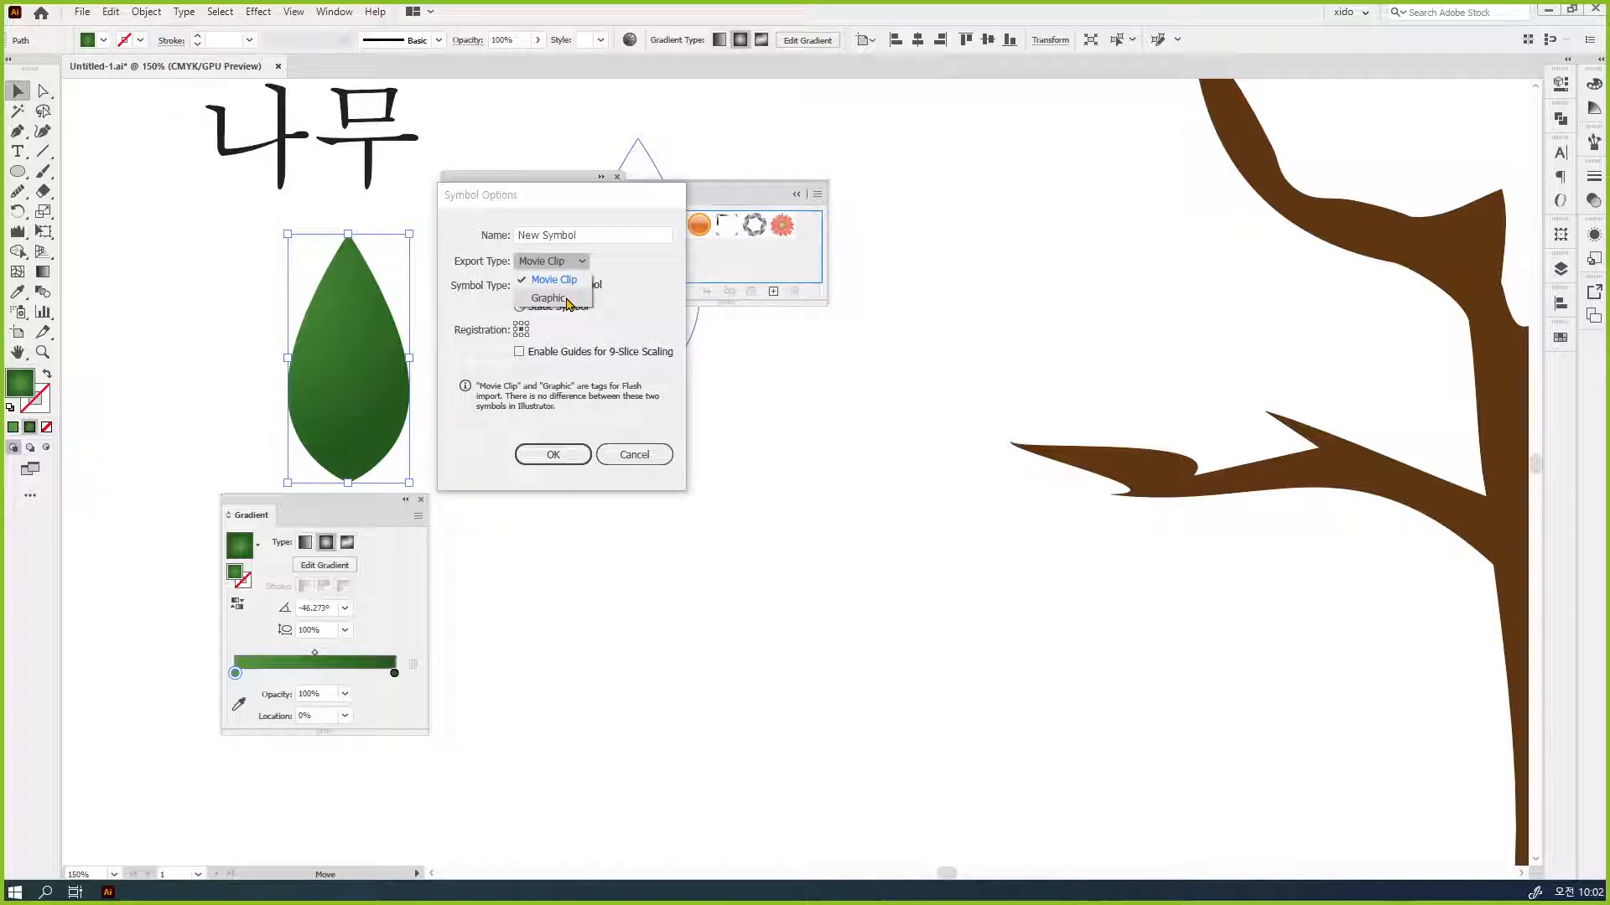
pyautogui.click(566, 300)
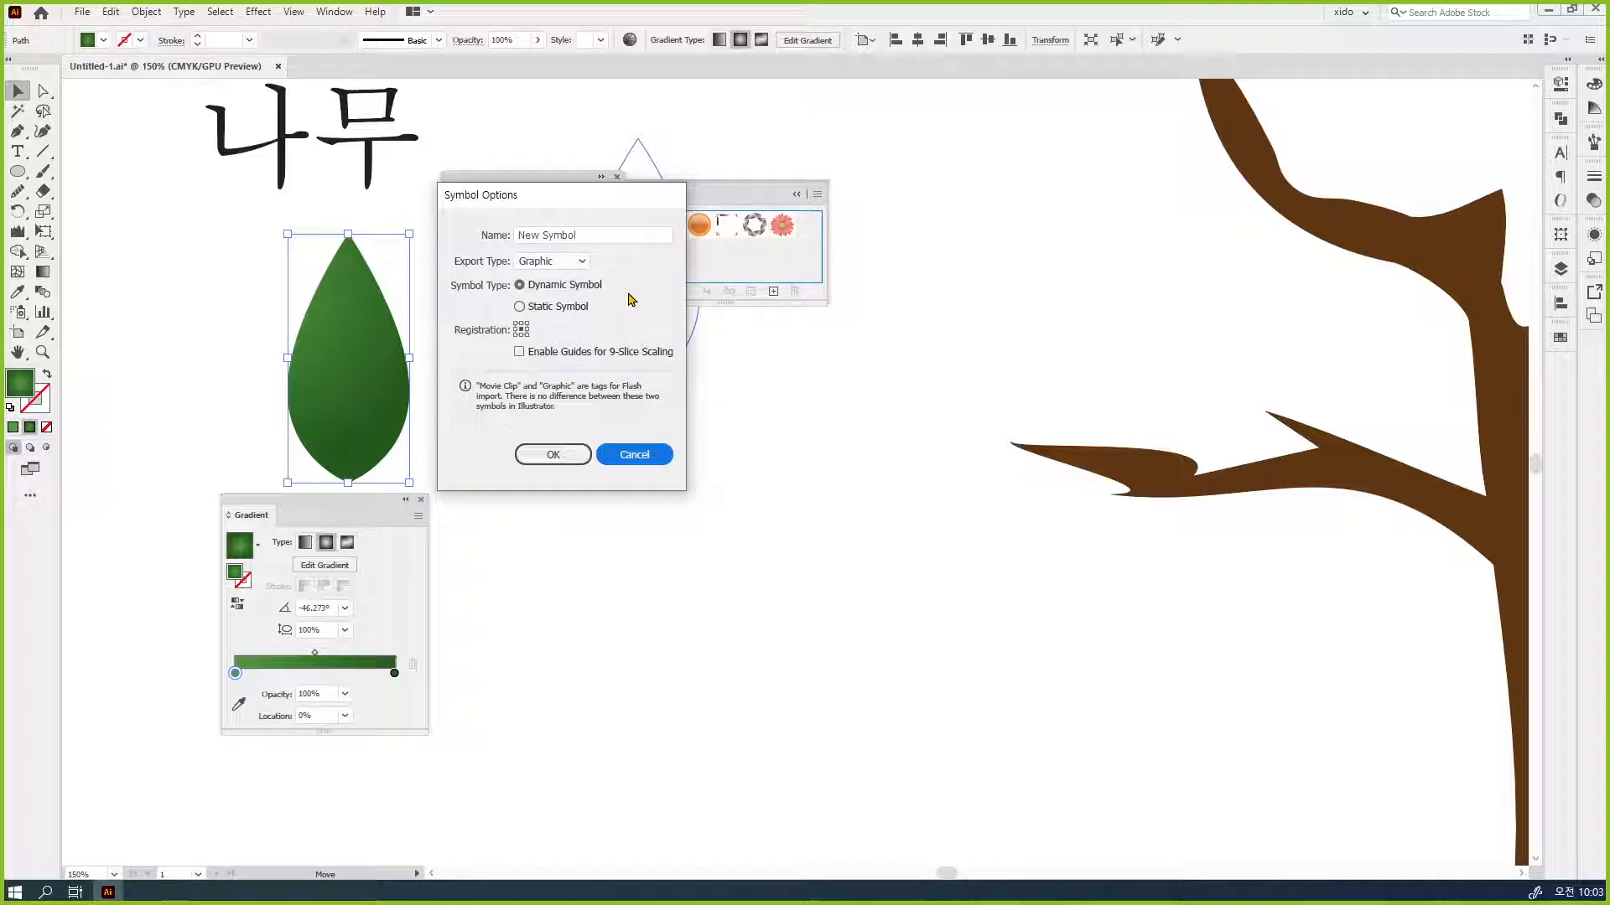
# - Name the symbol "leap", keep it a dynamic symbol without 9-slice scaling guides, and create it
pyautogui.moveTo(585, 235); pyautogui.dragTo(492, 239)
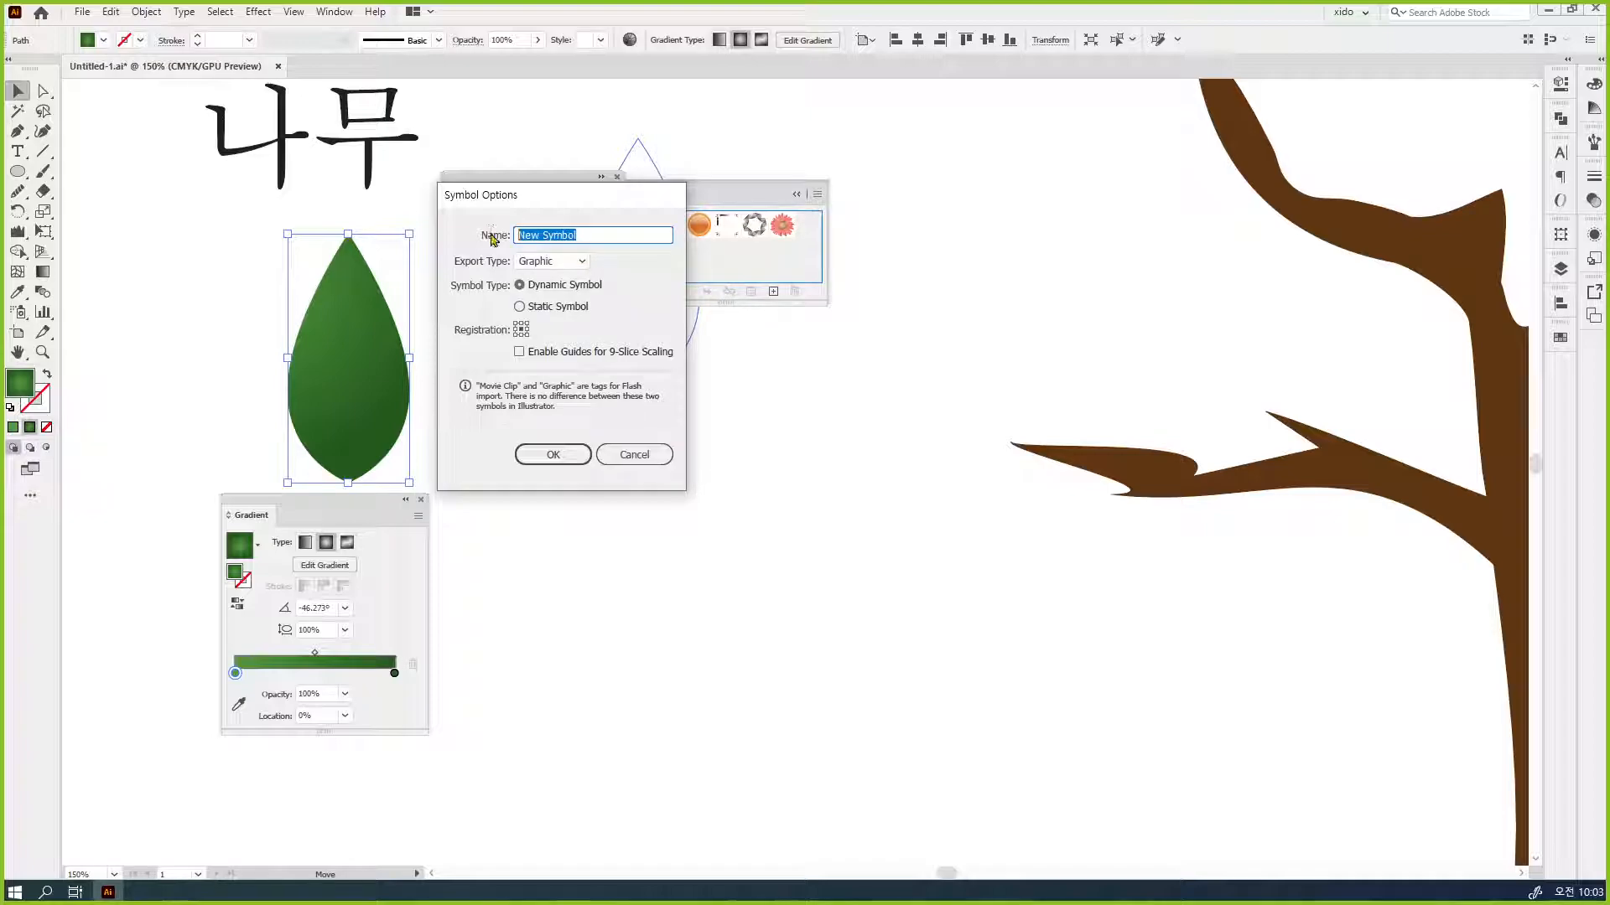
pyautogui.press('BackSpace')
pyautogui.write('leap')
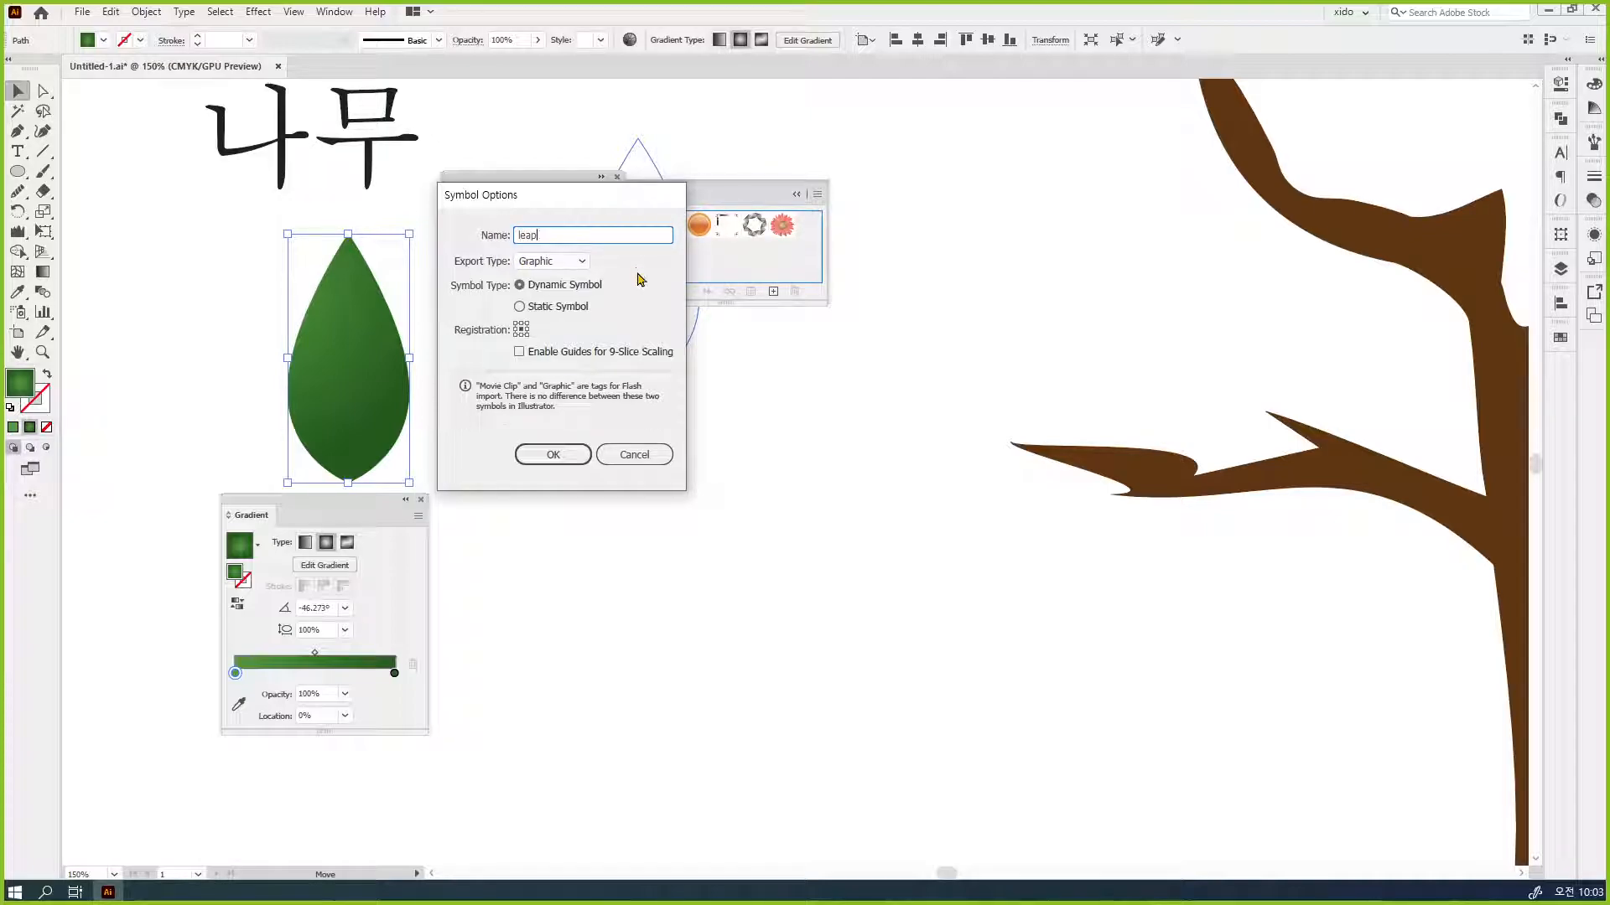
pyautogui.click(577, 301)
pyautogui.click(582, 288)
pyautogui.click(518, 353)
pyautogui.click(549, 454)
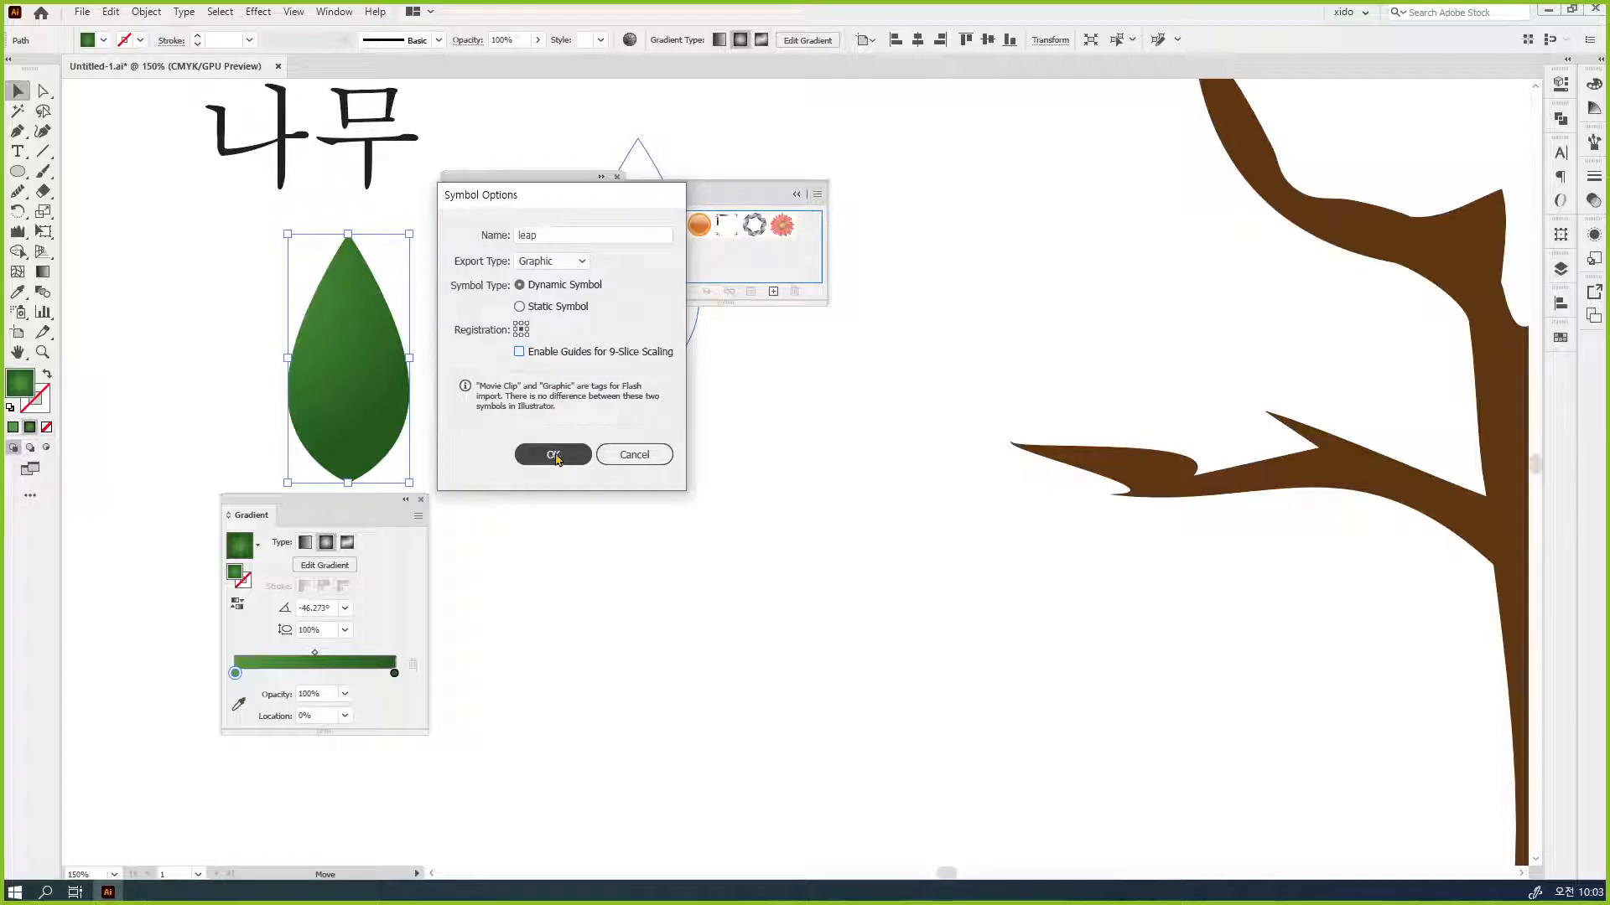
pyautogui.click(553, 455)
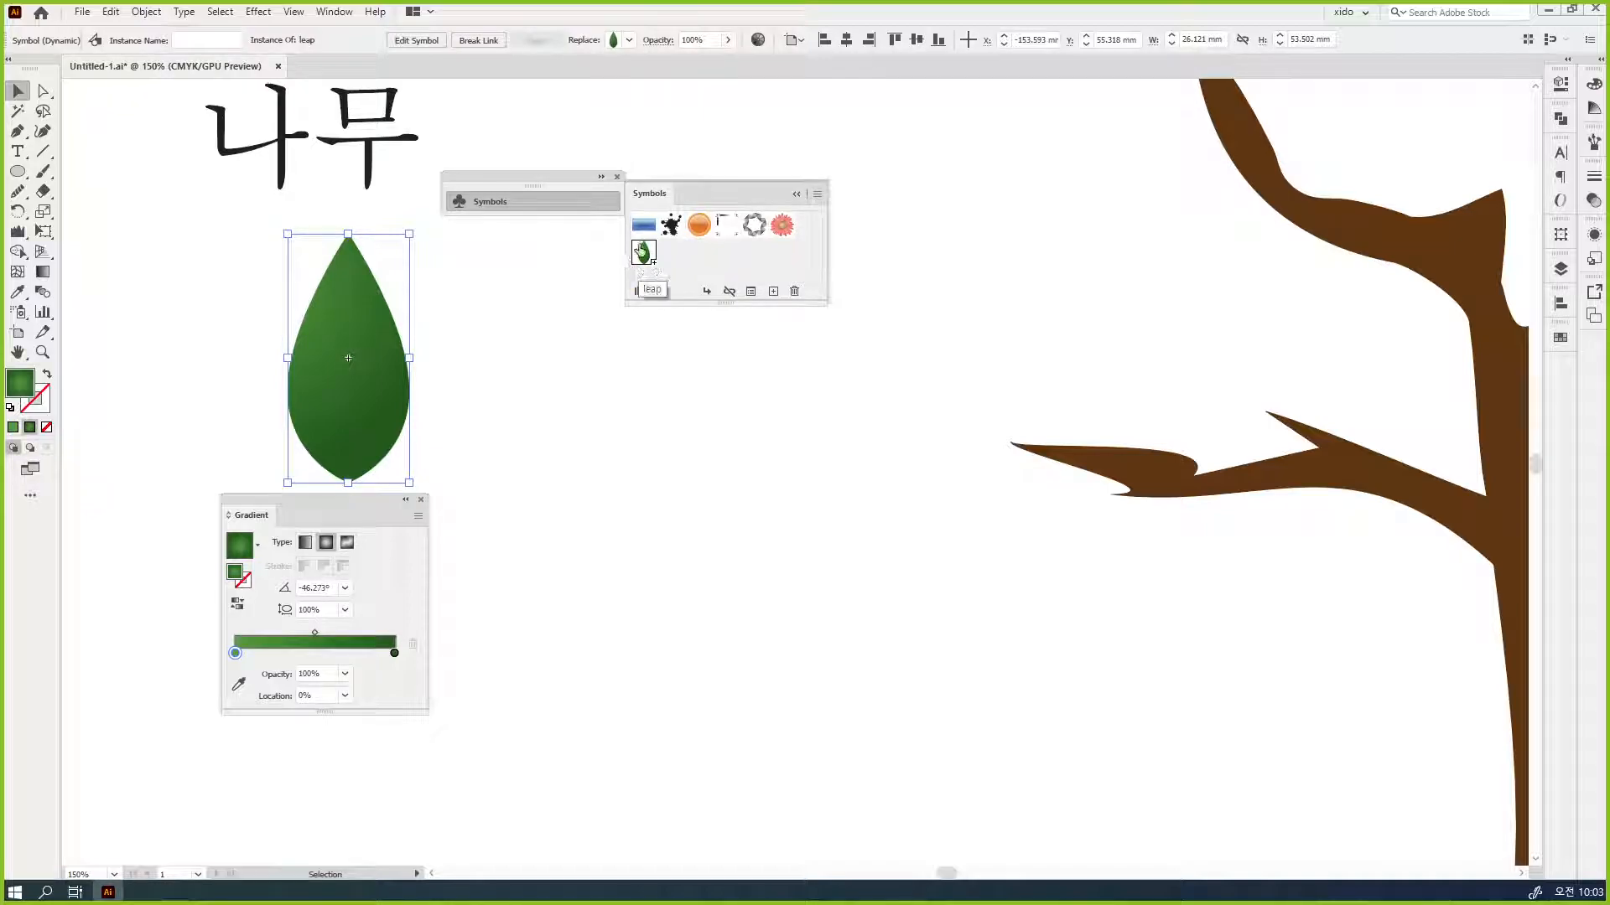
pyautogui.click(498, 275)
pyautogui.click(357, 375)
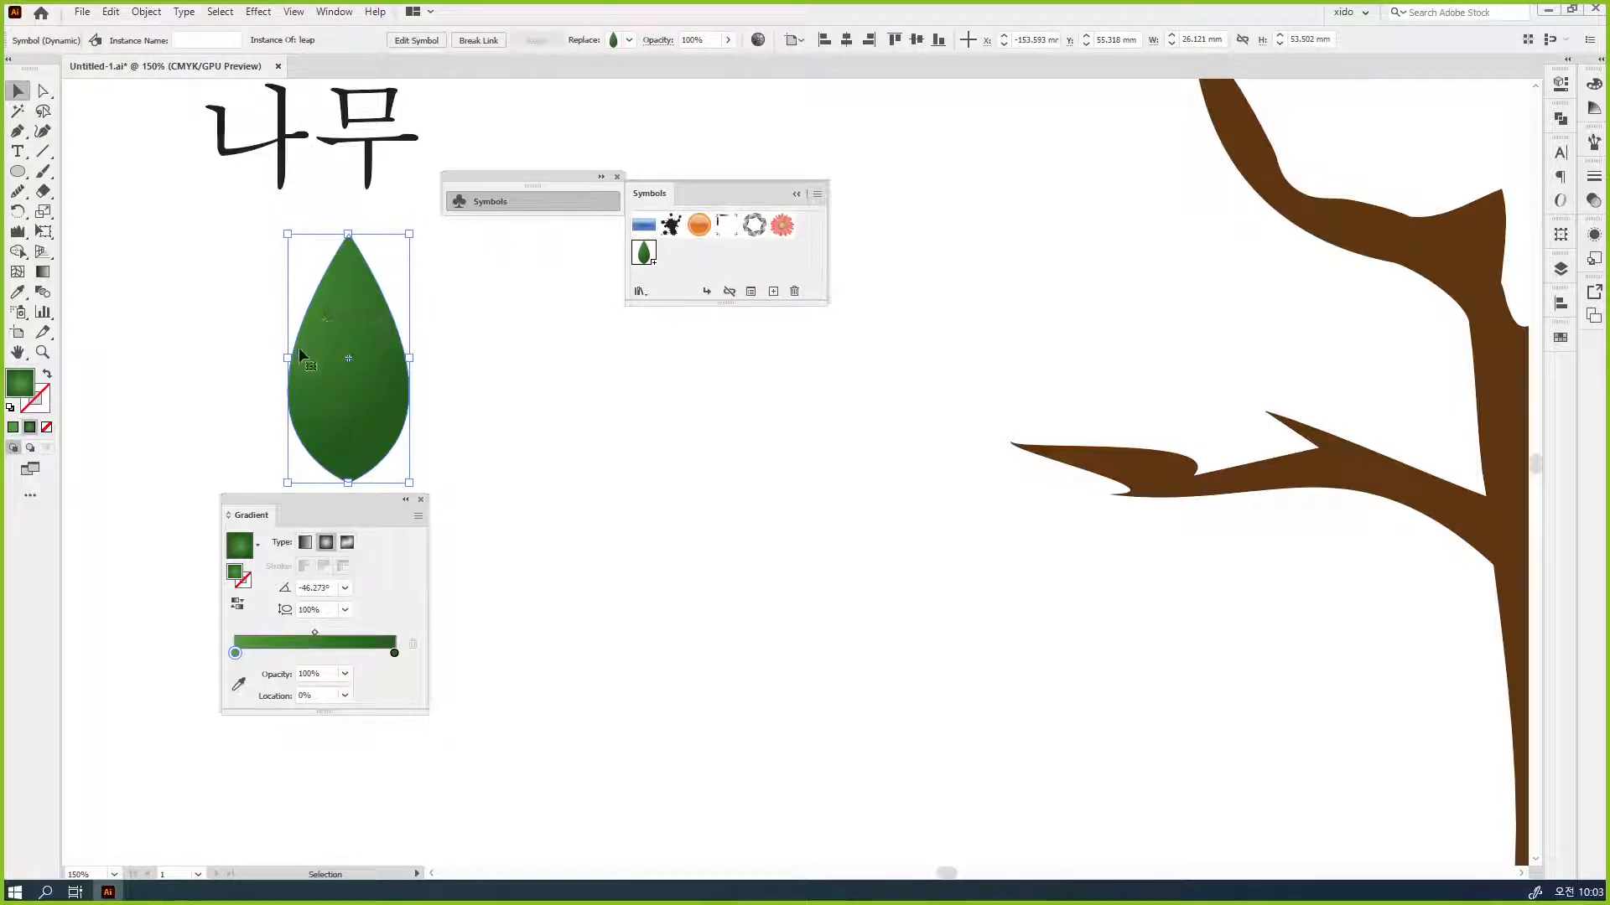
pyautogui.click(531, 343)
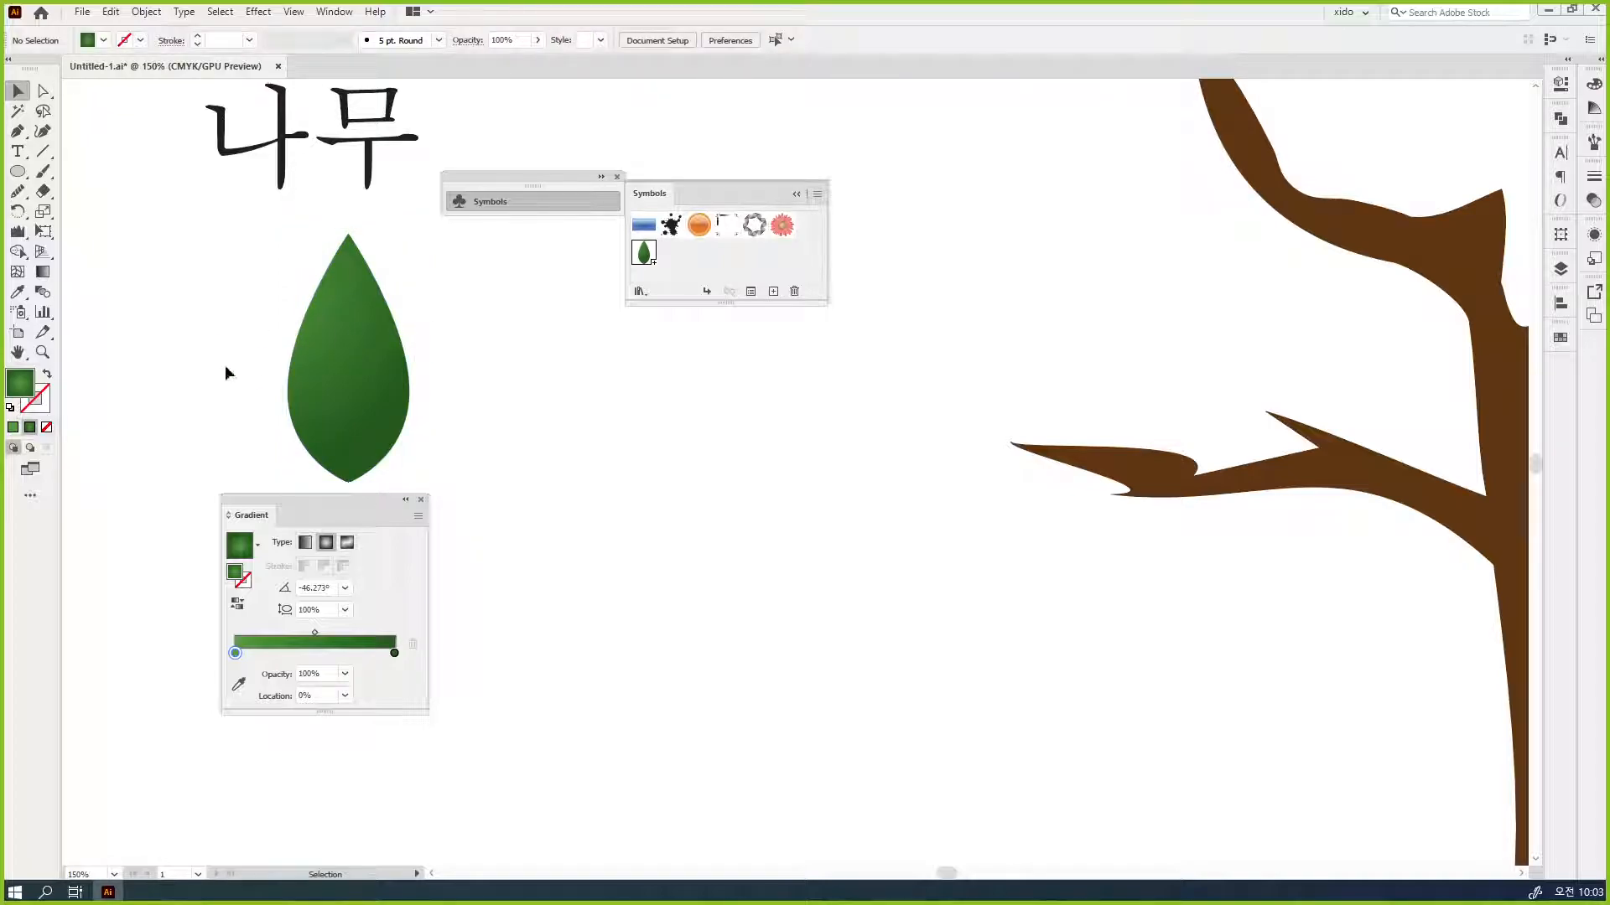
pyautogui.click(327, 392)
pyautogui.click(550, 412)
# - Collapse the floating Symbols panel and dock it and the Gradient panel with the other collapsed panels
pyautogui.moveTo(1275, 511); pyautogui.dragTo(491, 469)
pyautogui.hotkey('ctrl', '-')
pyautogui.hotkey('ctrl', '-')
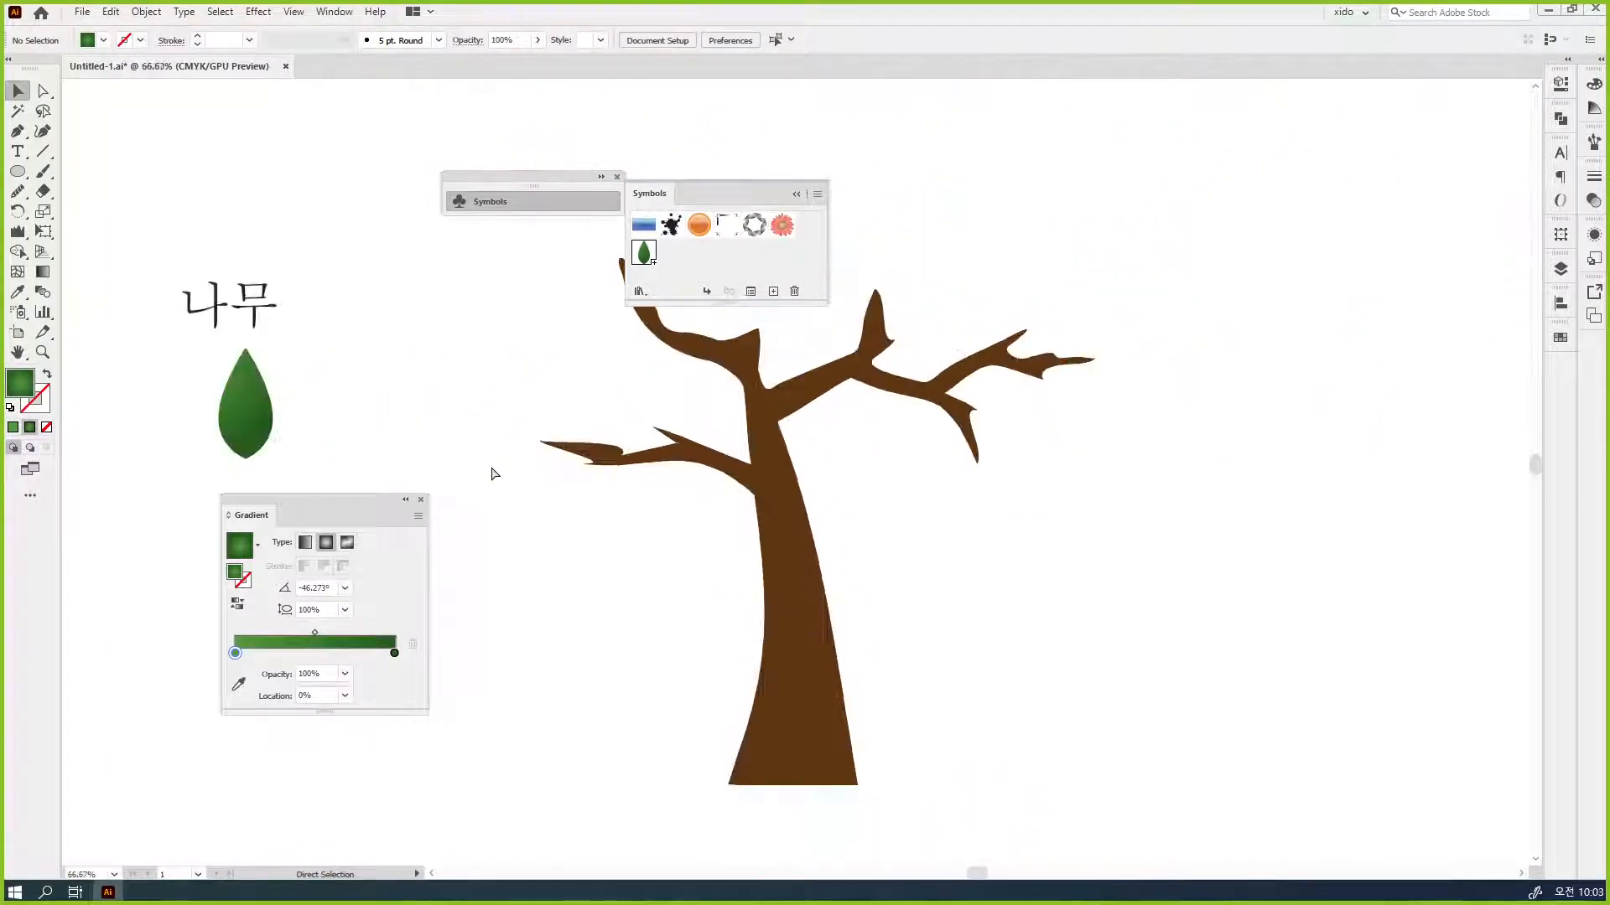
pyautogui.click(517, 205)
pyautogui.moveTo(510, 179); pyautogui.dragTo(1593, 164)
pyautogui.moveTo(1170, 578); pyautogui.dragTo(1107, 470)
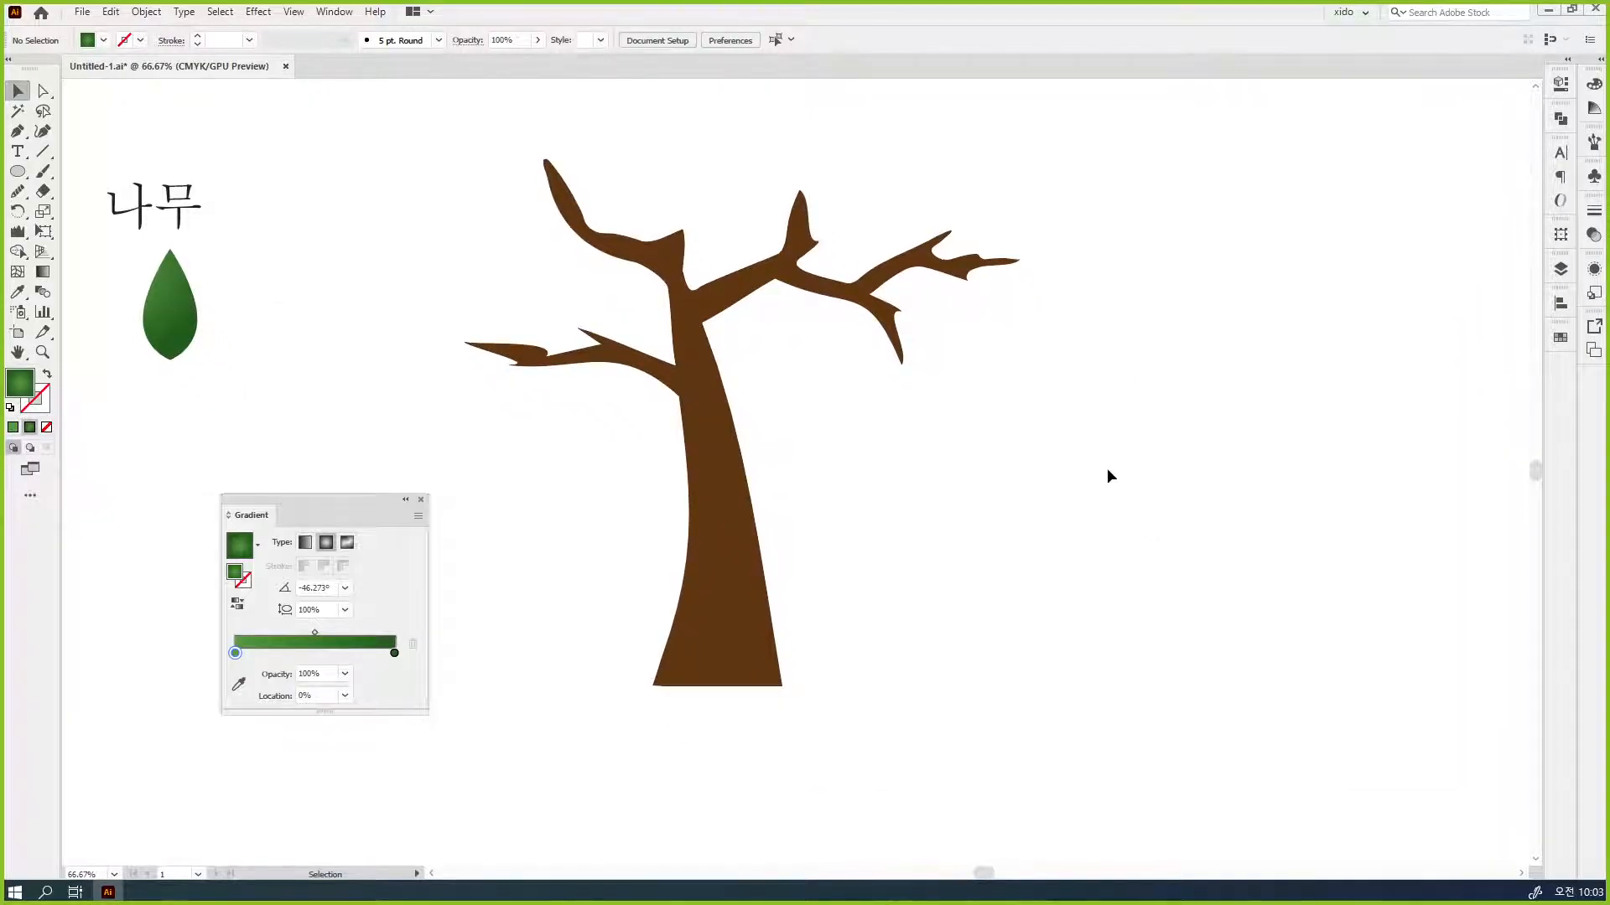
pyautogui.click(181, 316)
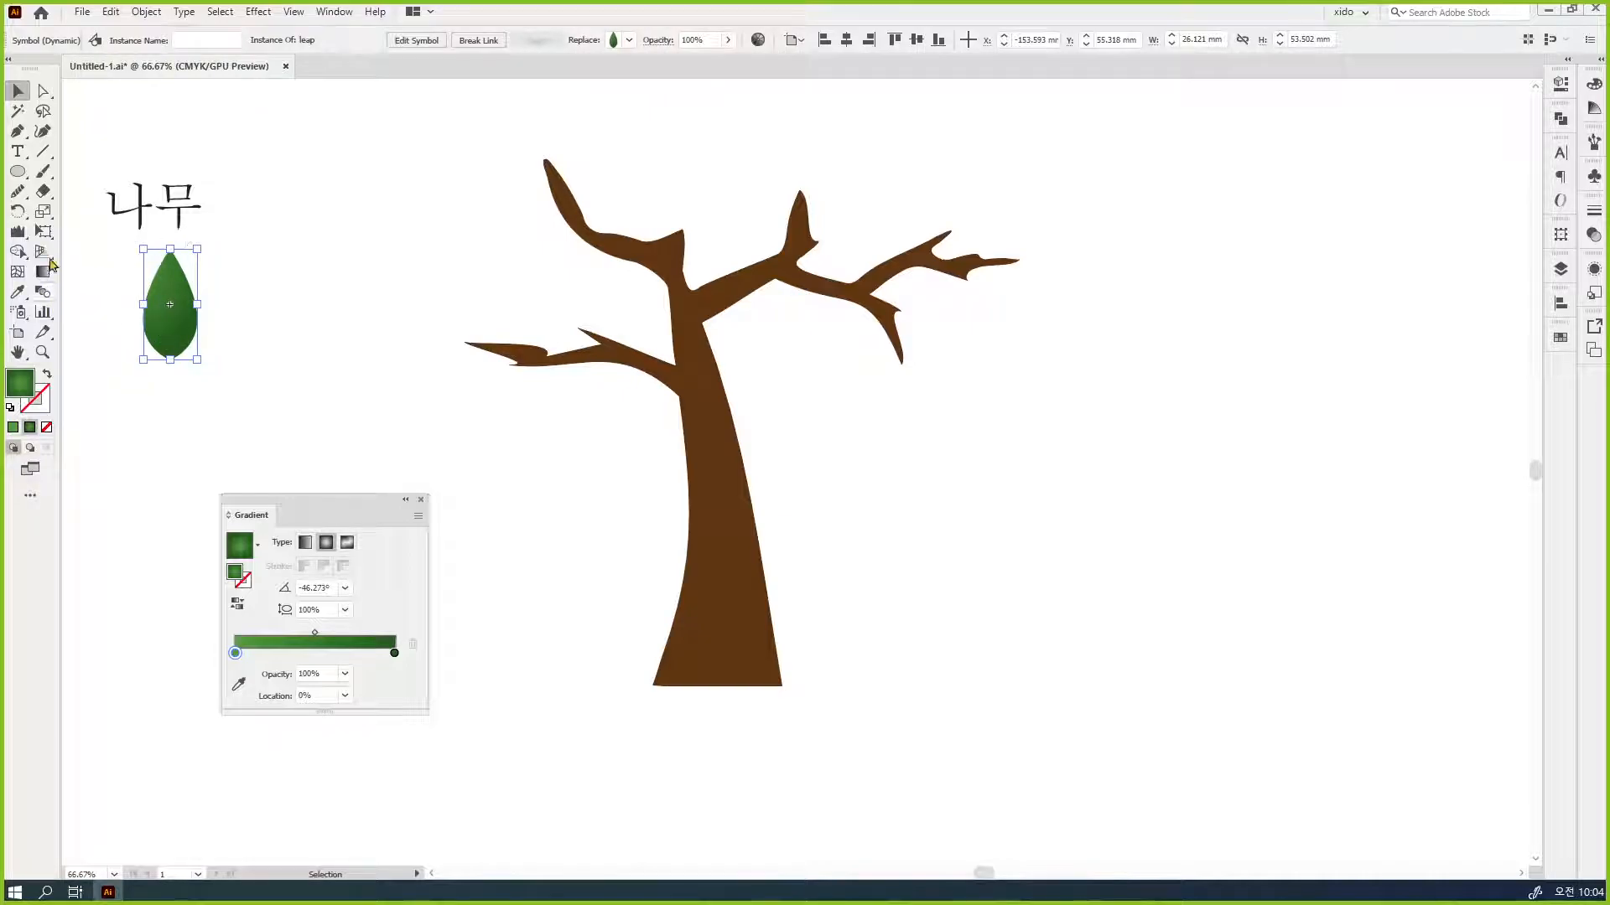
pyautogui.click(563, 344)
pyautogui.moveTo(318, 498); pyautogui.dragTo(1588, 272)
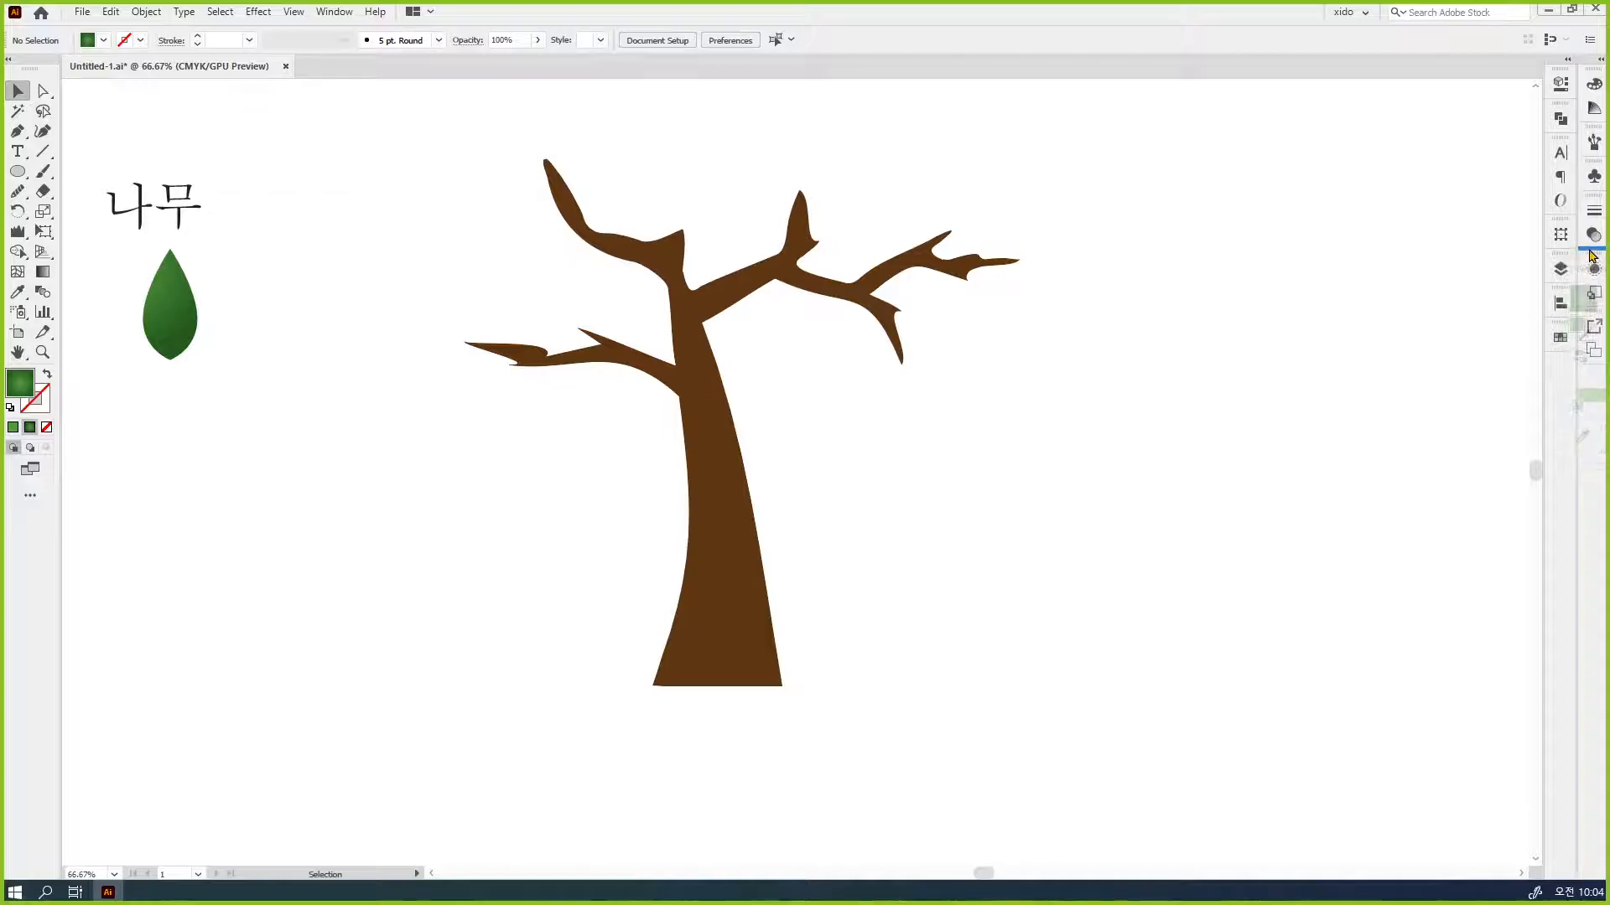
# - Tear off the Symbol Sprayer tool group and place it as a floating toolbar above the tree
pyautogui.click(958, 545)
pyautogui.moveTo(886, 461); pyautogui.dragTo(1131, 730)
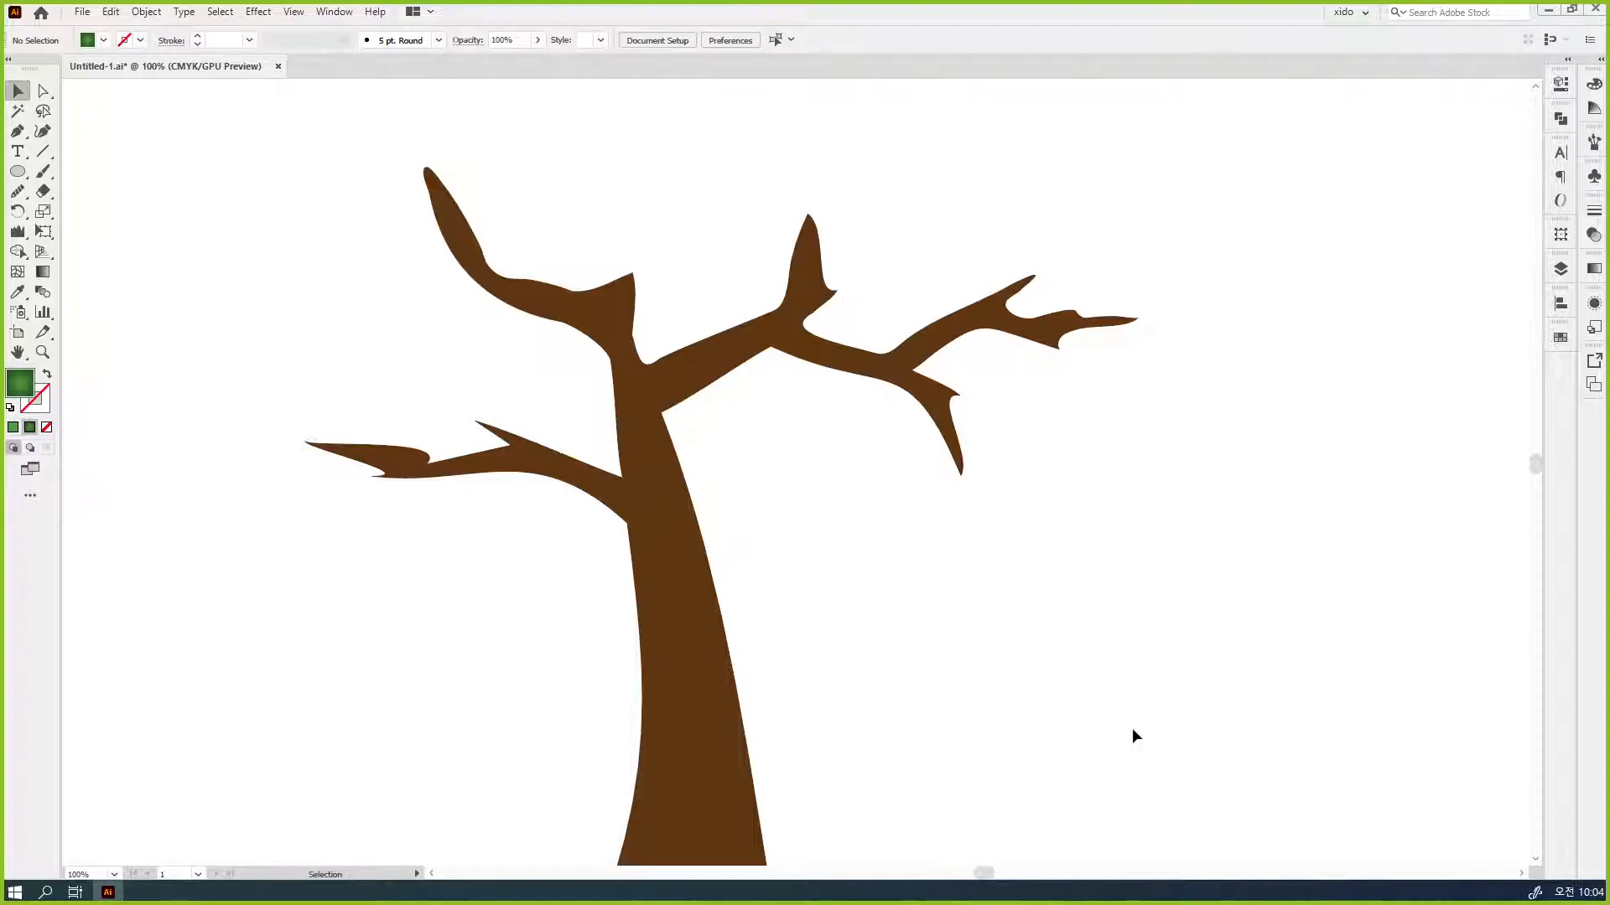
pyautogui.press('ctrl')
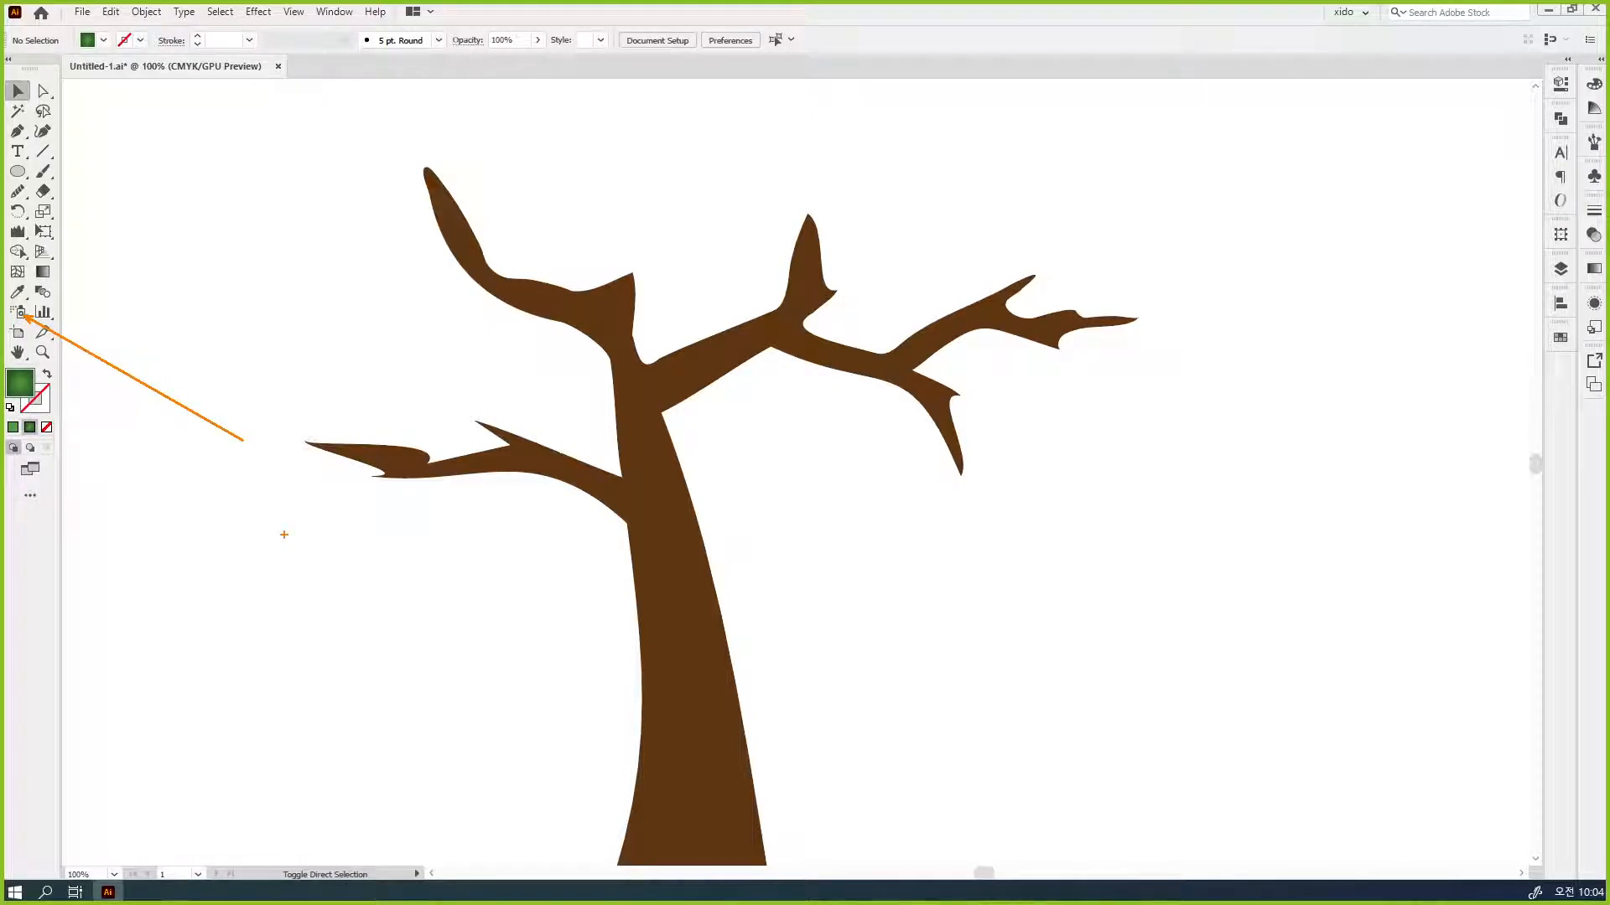
pyautogui.click(20, 315)
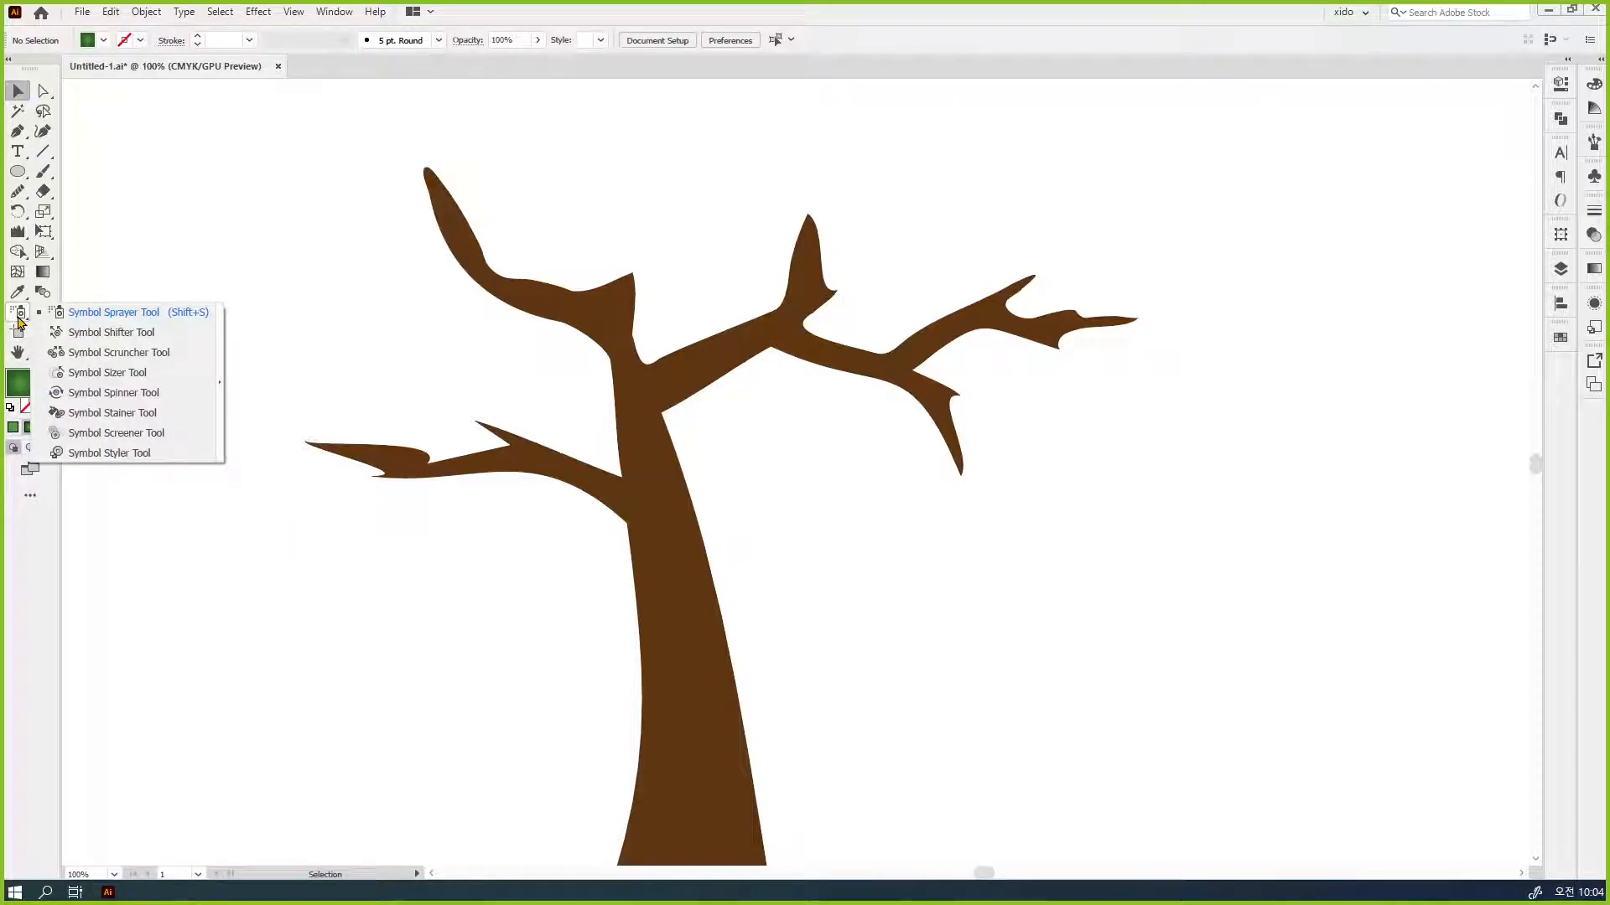
pyautogui.click(220, 349)
pyautogui.moveTo(142, 334); pyautogui.dragTo(596, 135)
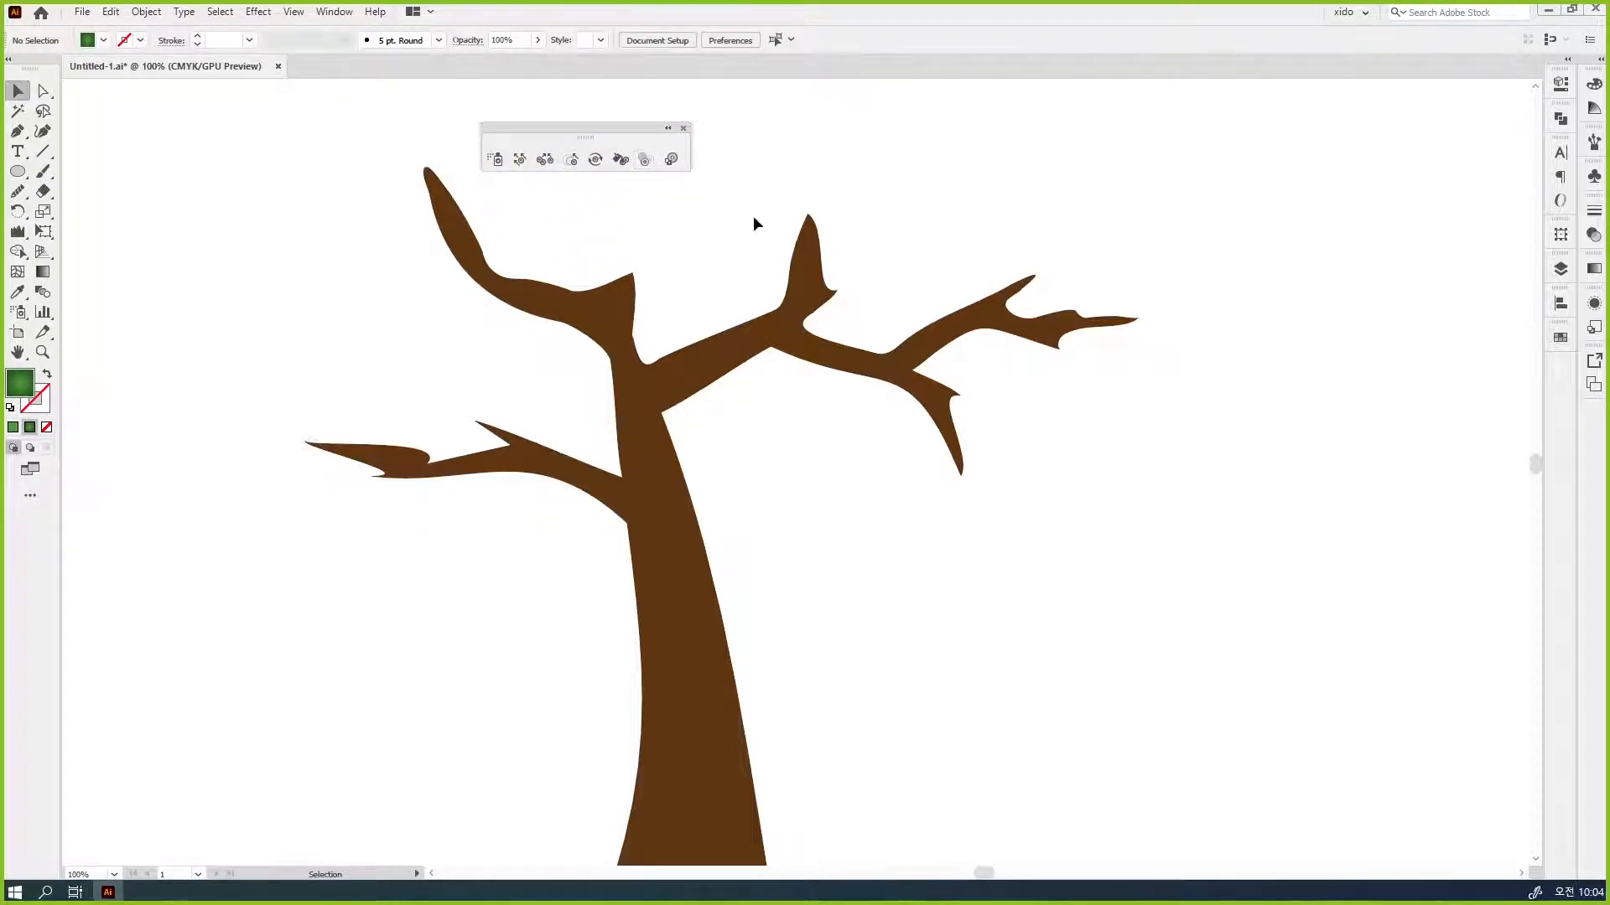
pyautogui.hotkey('ctrl', '2')
pyautogui.moveTo(685, 166); pyautogui.dragTo(661, 143)
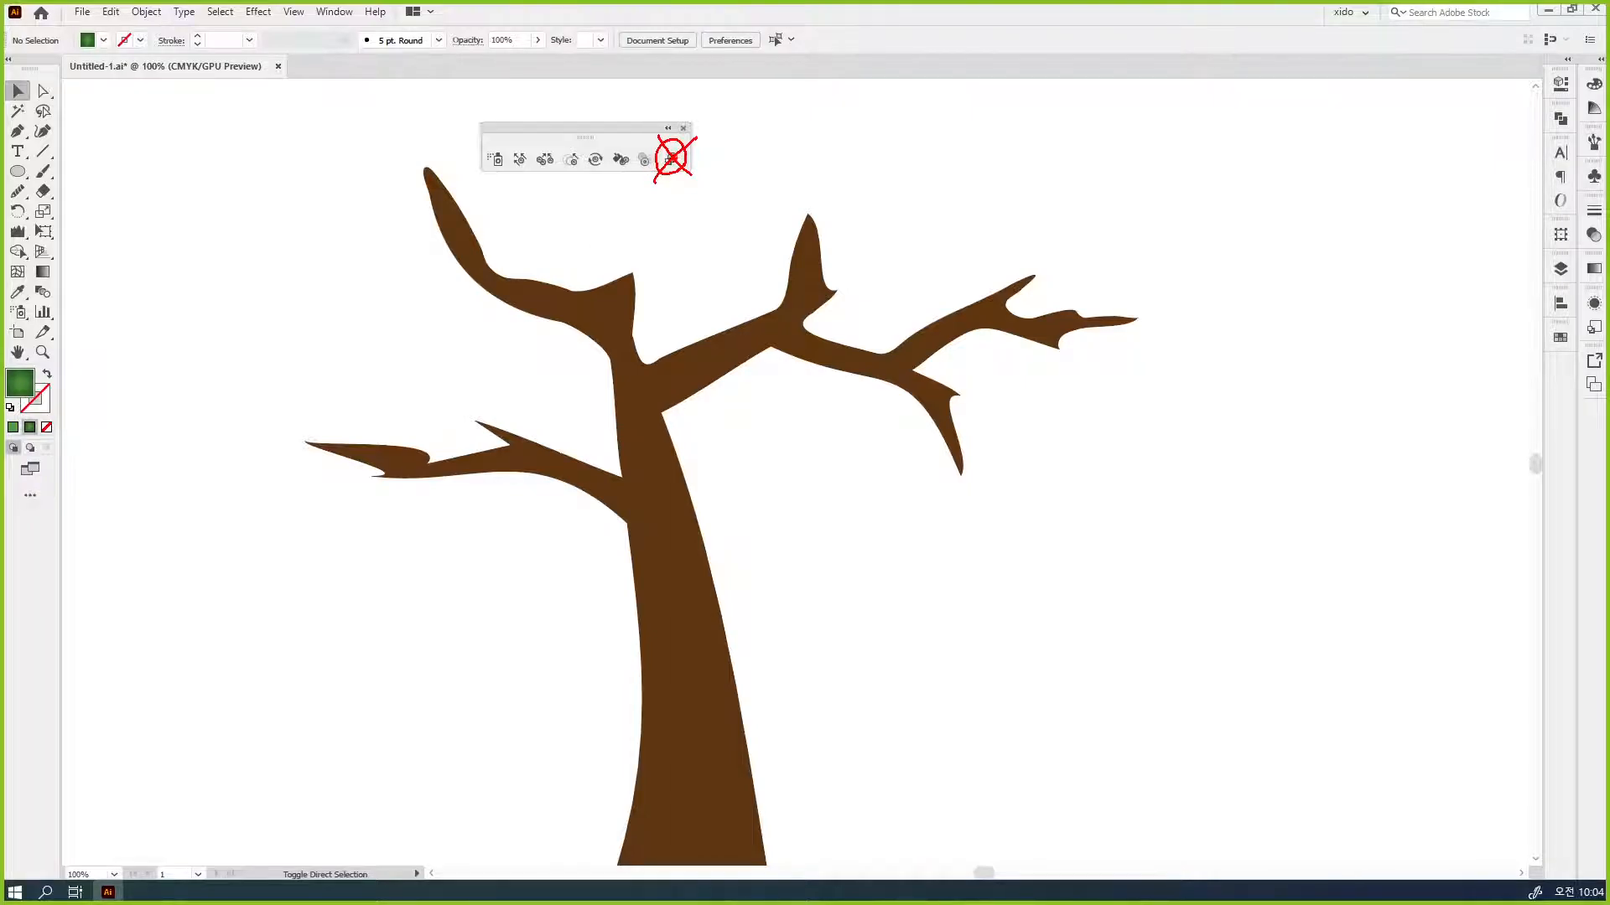
pyautogui.moveTo(686, 156); pyautogui.dragTo(720, 149)
pyautogui.moveTo(676, 164); pyautogui.dragTo(697, 160)
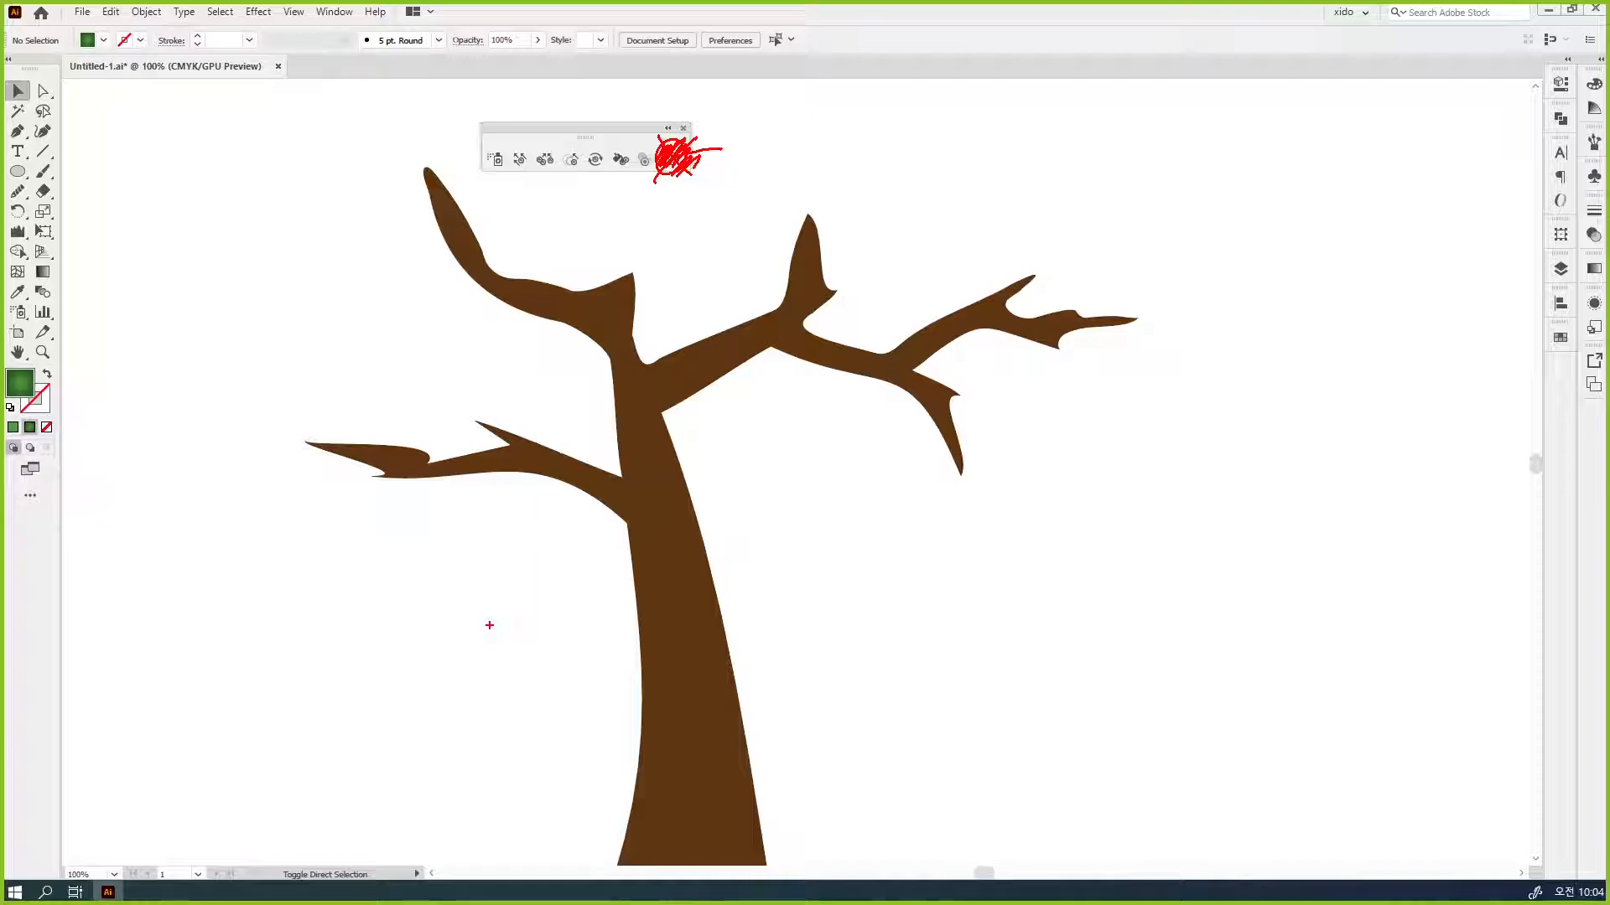
pyautogui.press('Escape')
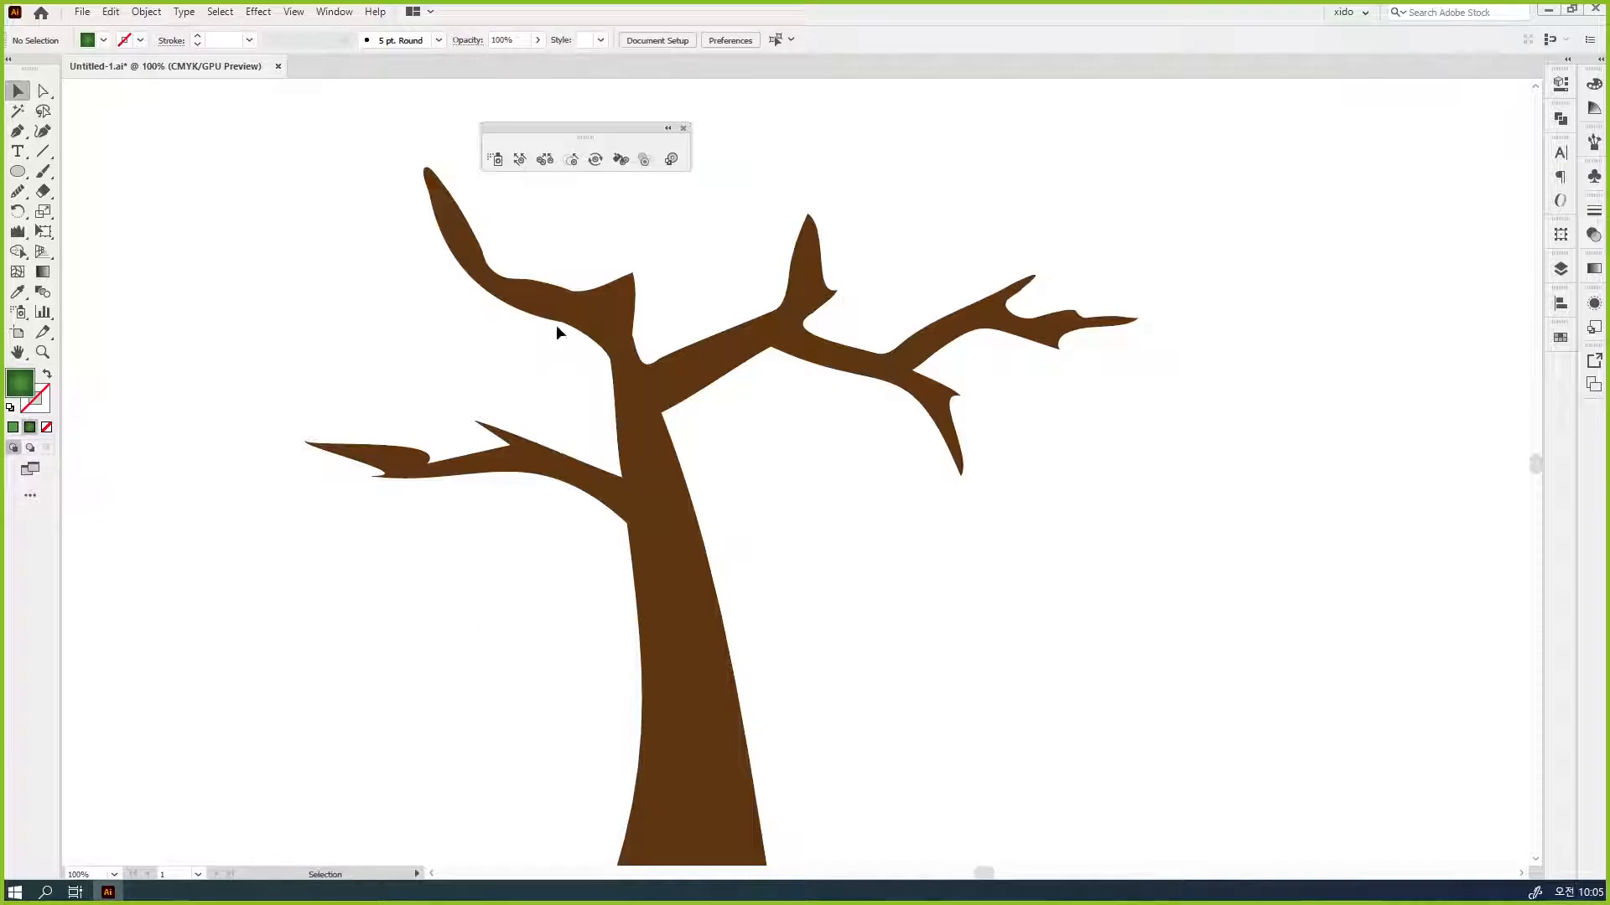
# - Activate the Symbol Sprayer with the "leap" symbol and shrink its brush to fit the tree's branches
pyautogui.click(491, 160)
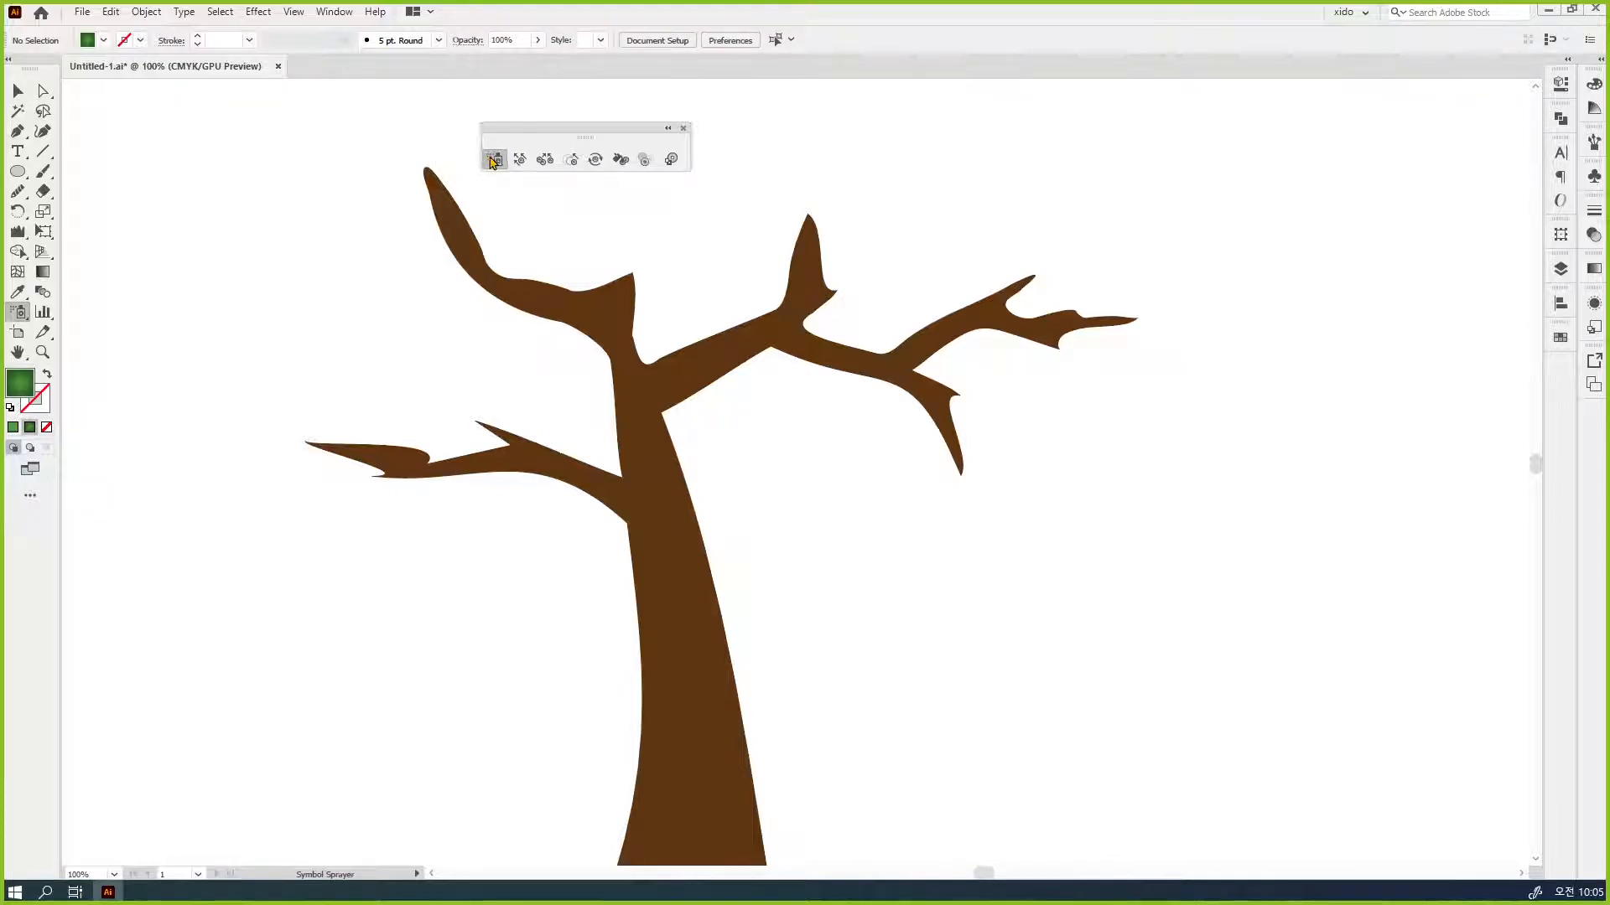
pyautogui.click(1594, 175)
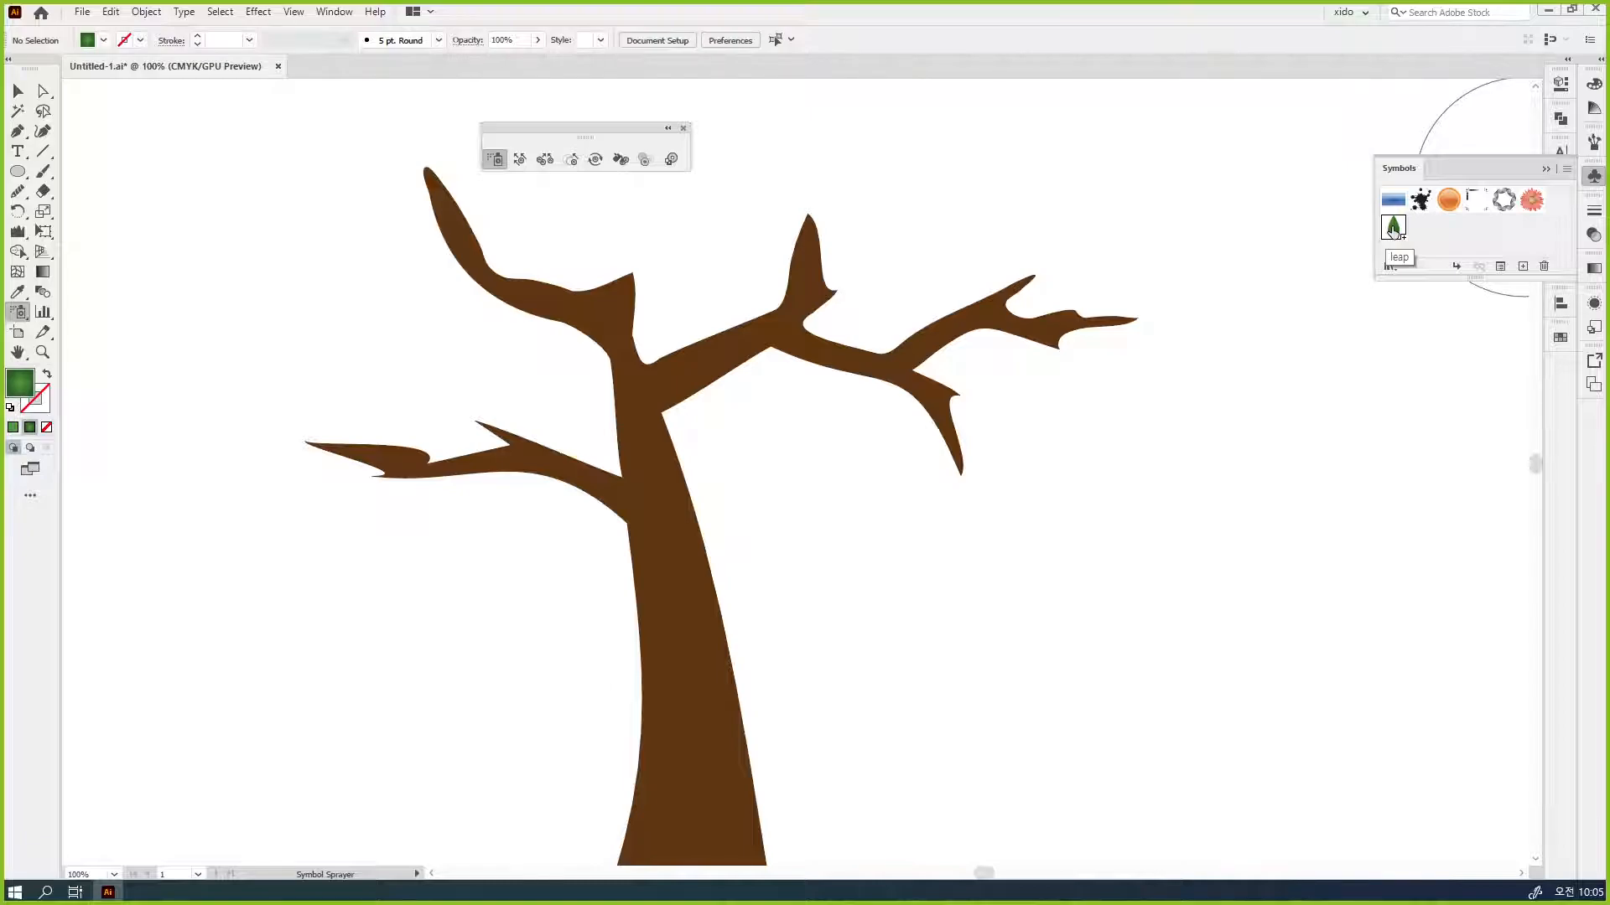
pyautogui.press('[')
pyautogui.press('[')
pyautogui.press('[')
pyautogui.press('[')
pyautogui.press('[')
pyautogui.press('[')
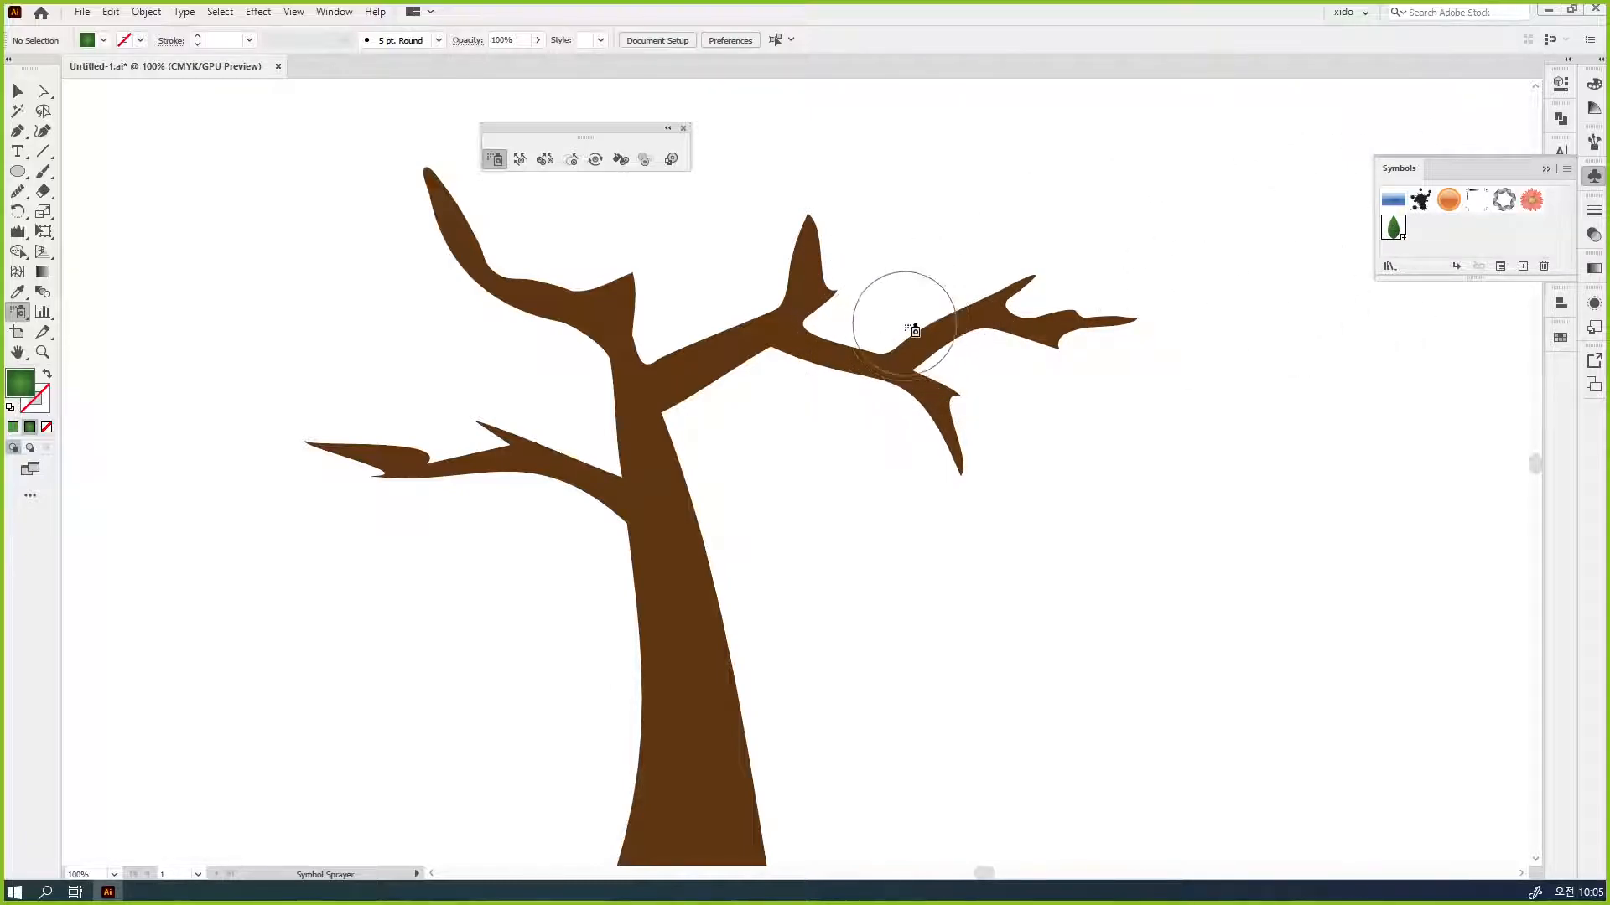
# - Test larger and smaller Symbol Sprayer brush sizes over the branches, ending with a diameter of about 47 mm
pyautogui.press(']')
pyautogui.press(']')
pyautogui.press(']')
pyautogui.press(']')
pyautogui.press(']')
pyautogui.press(']')
pyautogui.press(']')
pyautogui.press(']')
pyautogui.press(']')
pyautogui.press(']')
pyautogui.press(']')
pyautogui.press(']')
pyautogui.press(']')
pyautogui.press('[')
pyautogui.press('[')
pyautogui.press('[')
pyautogui.press('[')
pyautogui.press('[')
pyautogui.press('[')
pyautogui.press('[')
pyautogui.press('[')
pyautogui.press('[')
pyautogui.press(']')
pyautogui.press(']')
pyautogui.press(']')
pyautogui.press(']')
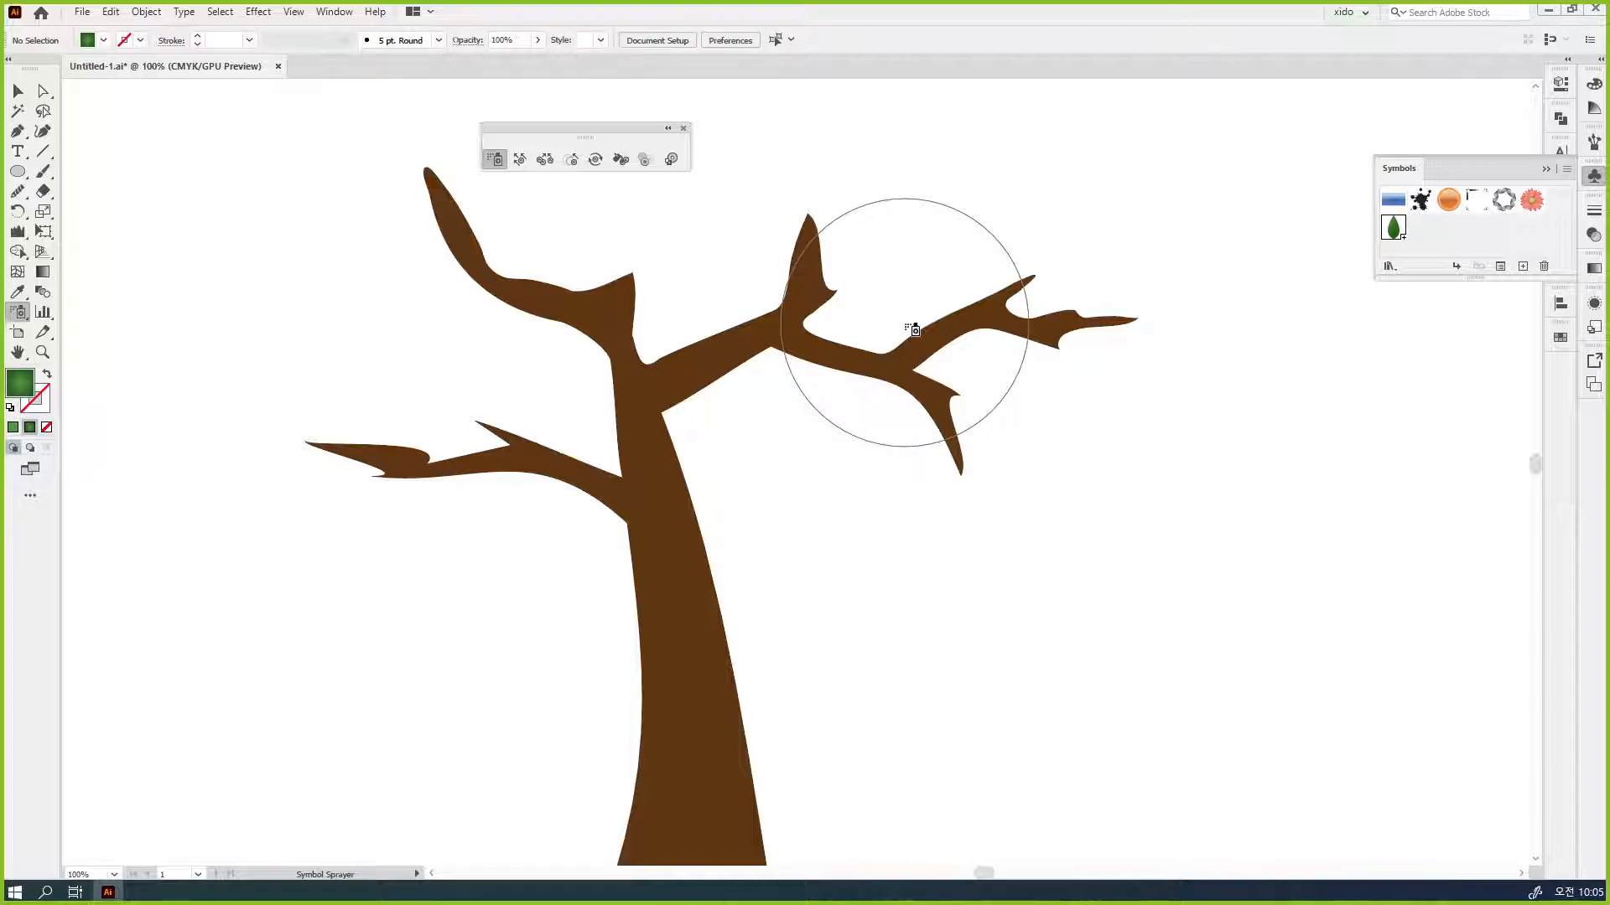
pyautogui.press('[')
pyautogui.press('[')
pyautogui.press('[')
pyautogui.press('[')
pyautogui.press('[')
pyautogui.press('[')
pyautogui.press('[')
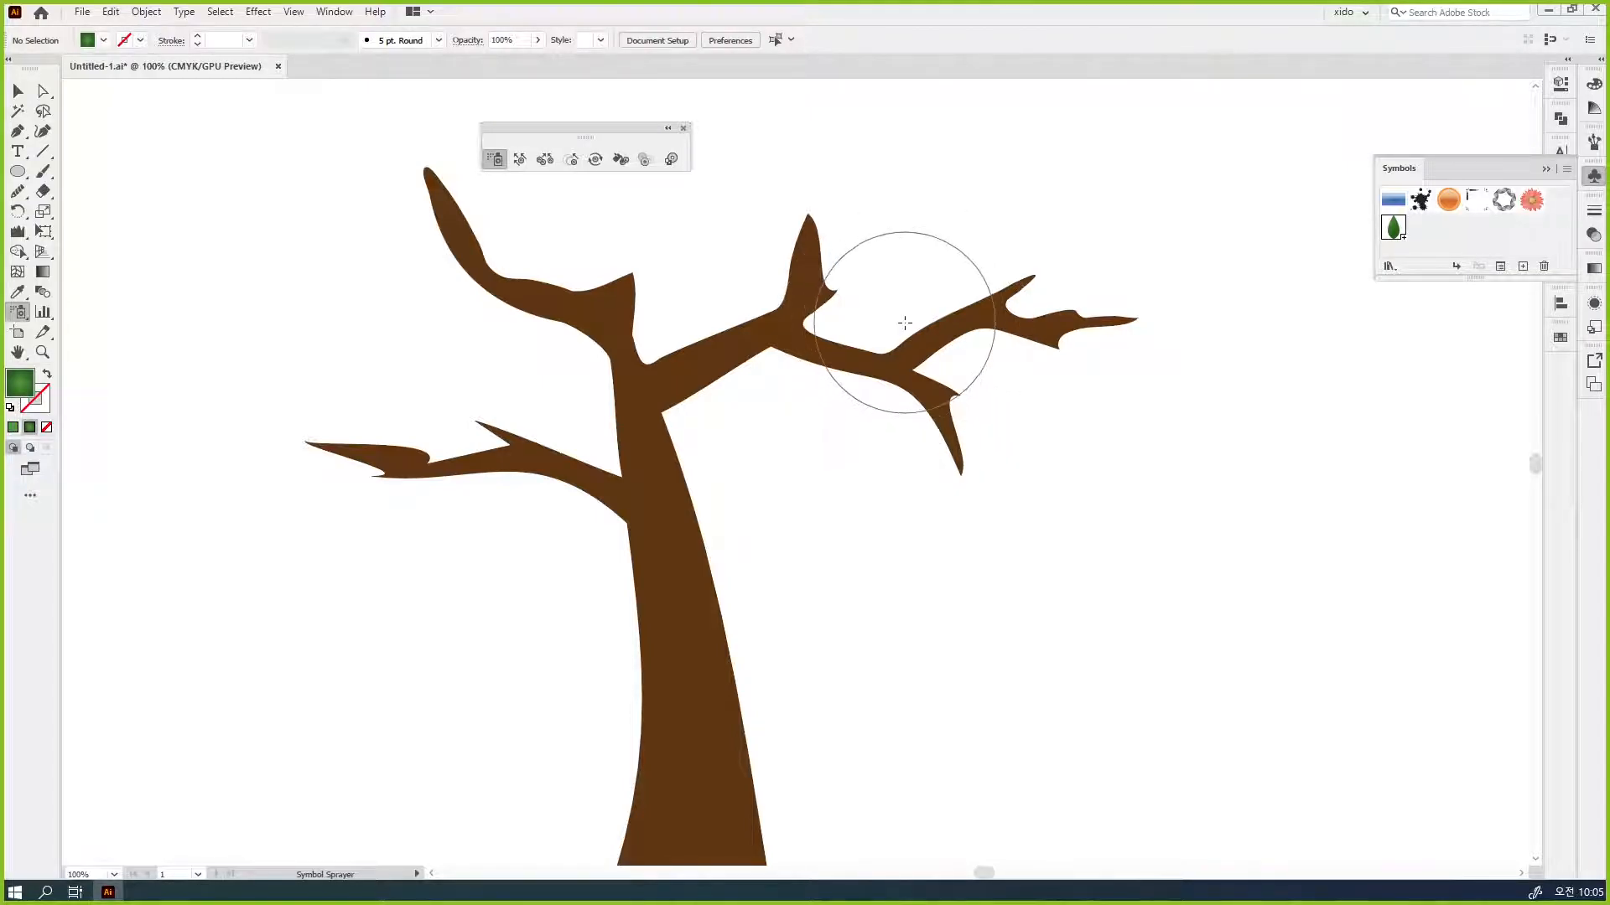
pyautogui.press('[')
pyautogui.press('[')
pyautogui.press(']')
pyautogui.press(']')
pyautogui.press(']')
pyautogui.press(']')
pyautogui.press(']')
pyautogui.press(']')
pyautogui.press(']')
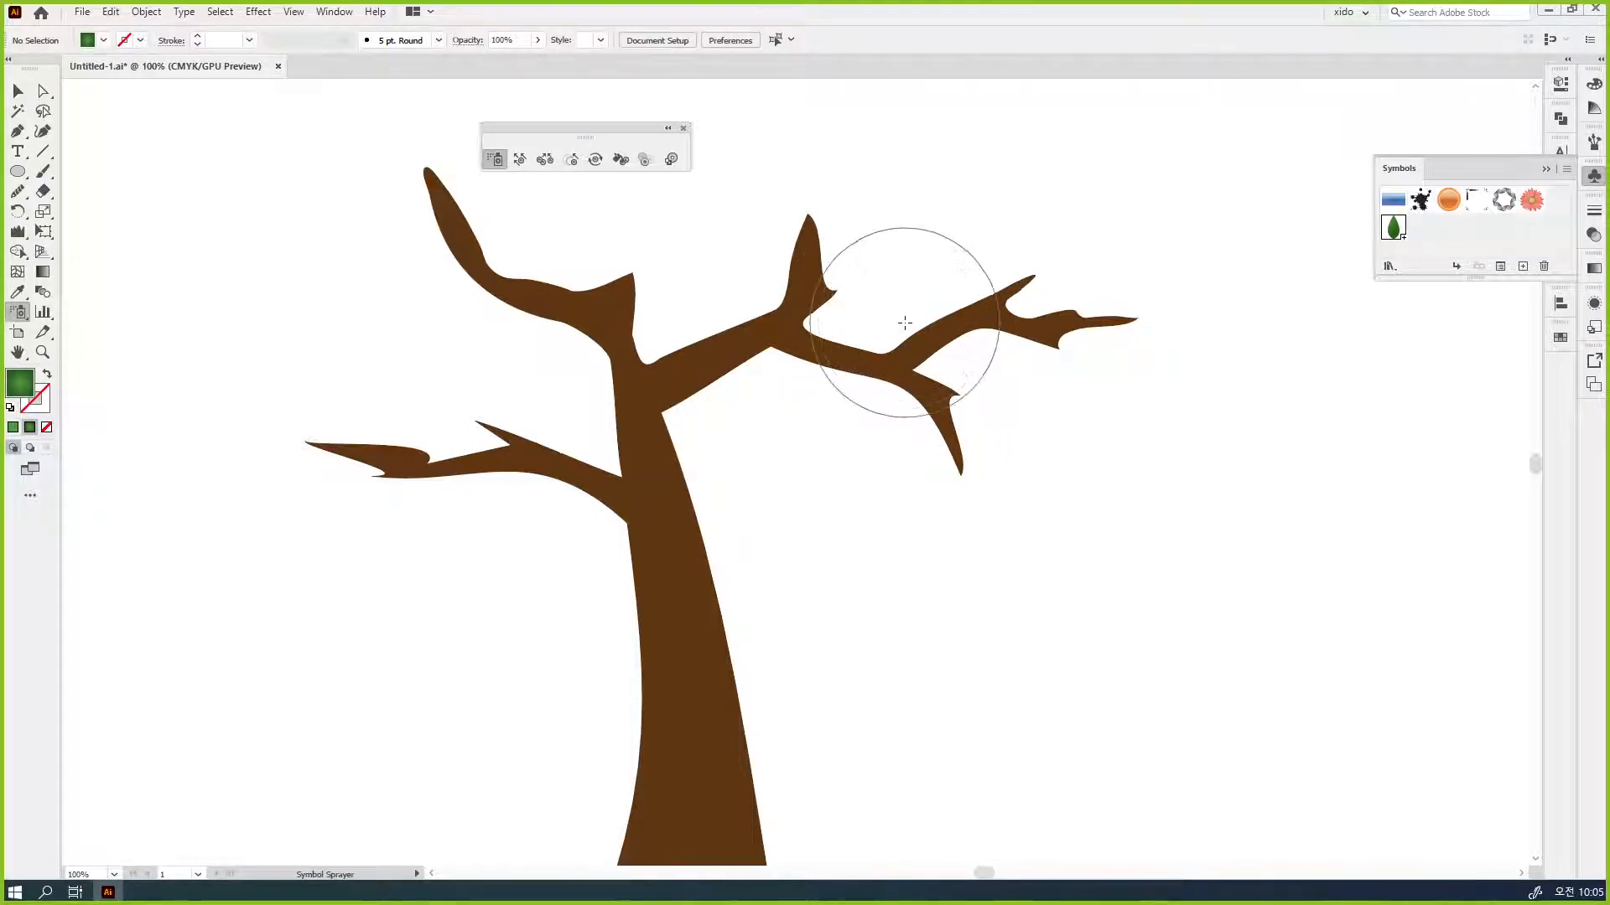
pyautogui.press(']')
pyautogui.press(']')
pyautogui.press(']')
pyautogui.press(']')
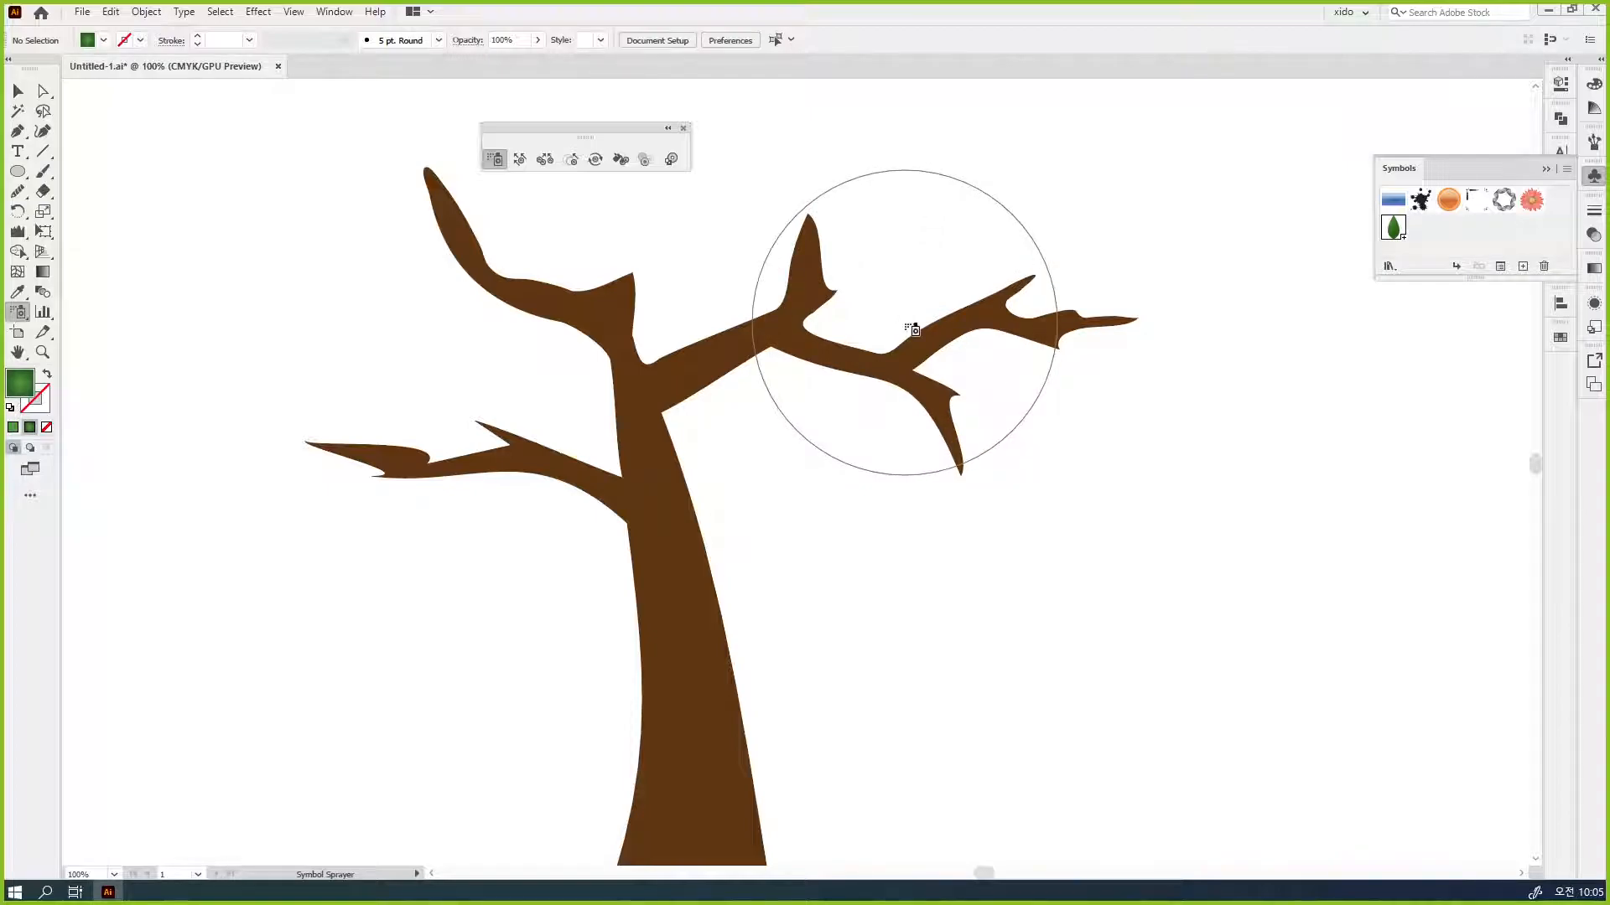
pyautogui.press('[')
pyautogui.press('[')
pyautogui.press('[')
pyautogui.press('[')
pyautogui.press('[')
pyautogui.press('[')
pyautogui.press('[')
pyautogui.press('[')
pyautogui.press('[')
pyautogui.press('[')
pyautogui.press('[')
pyautogui.press('[')
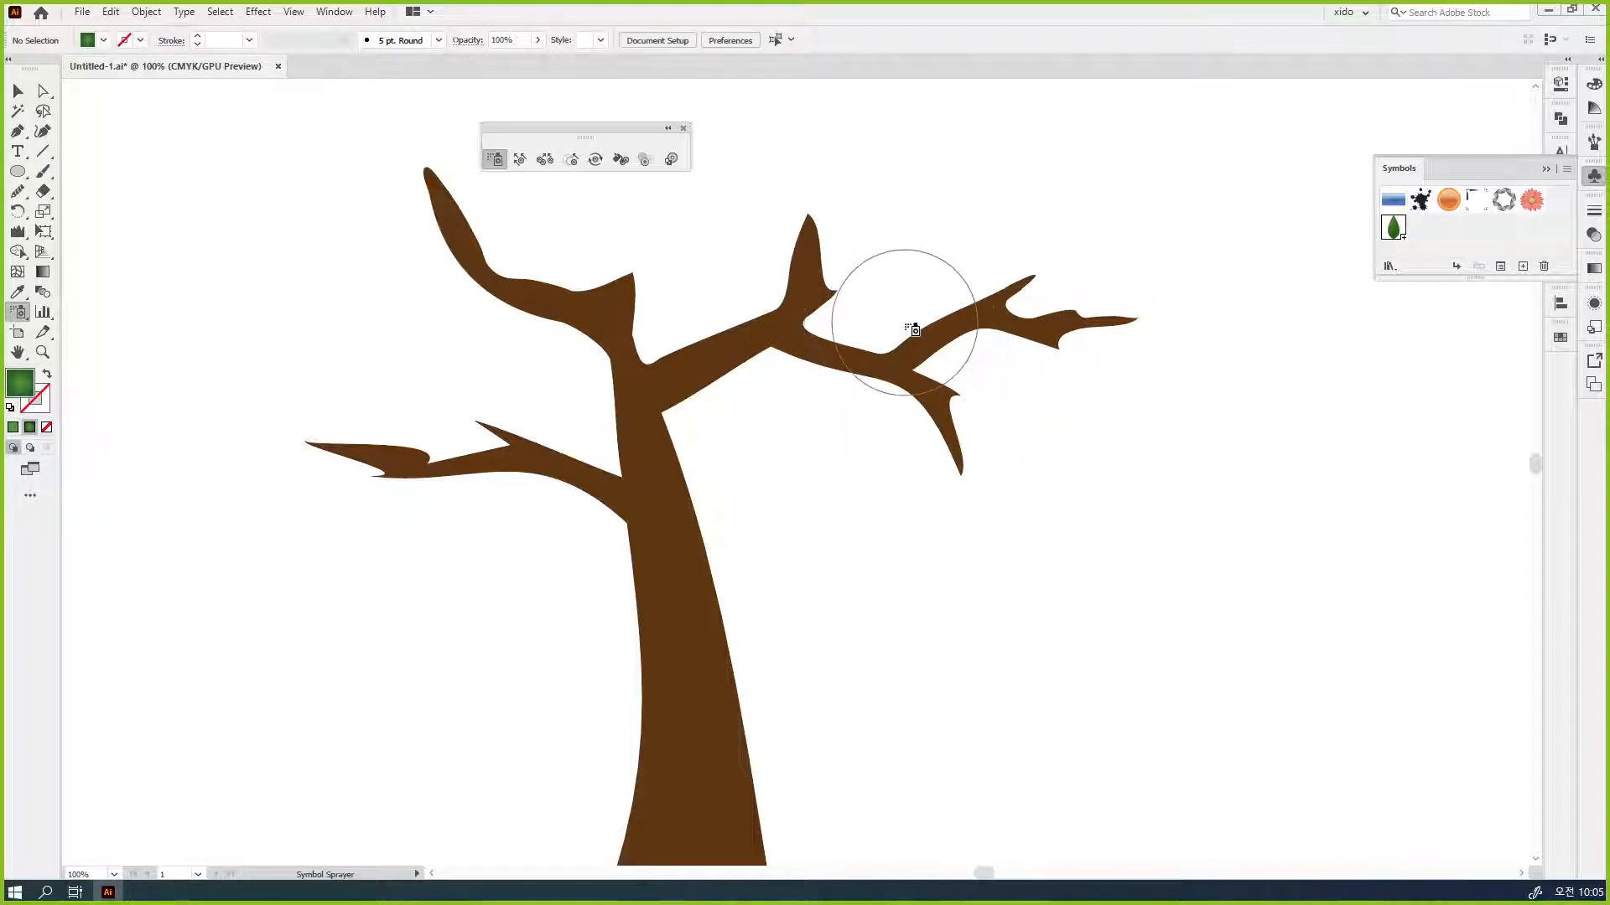
pyautogui.press(']')
pyautogui.press(']')
pyautogui.press(']')
pyautogui.press(']')
pyautogui.press(']')
pyautogui.press(']')
pyautogui.press(']')
pyautogui.press(']')
pyautogui.press(']')
pyautogui.press(']')
pyautogui.press(']')
pyautogui.press(']')
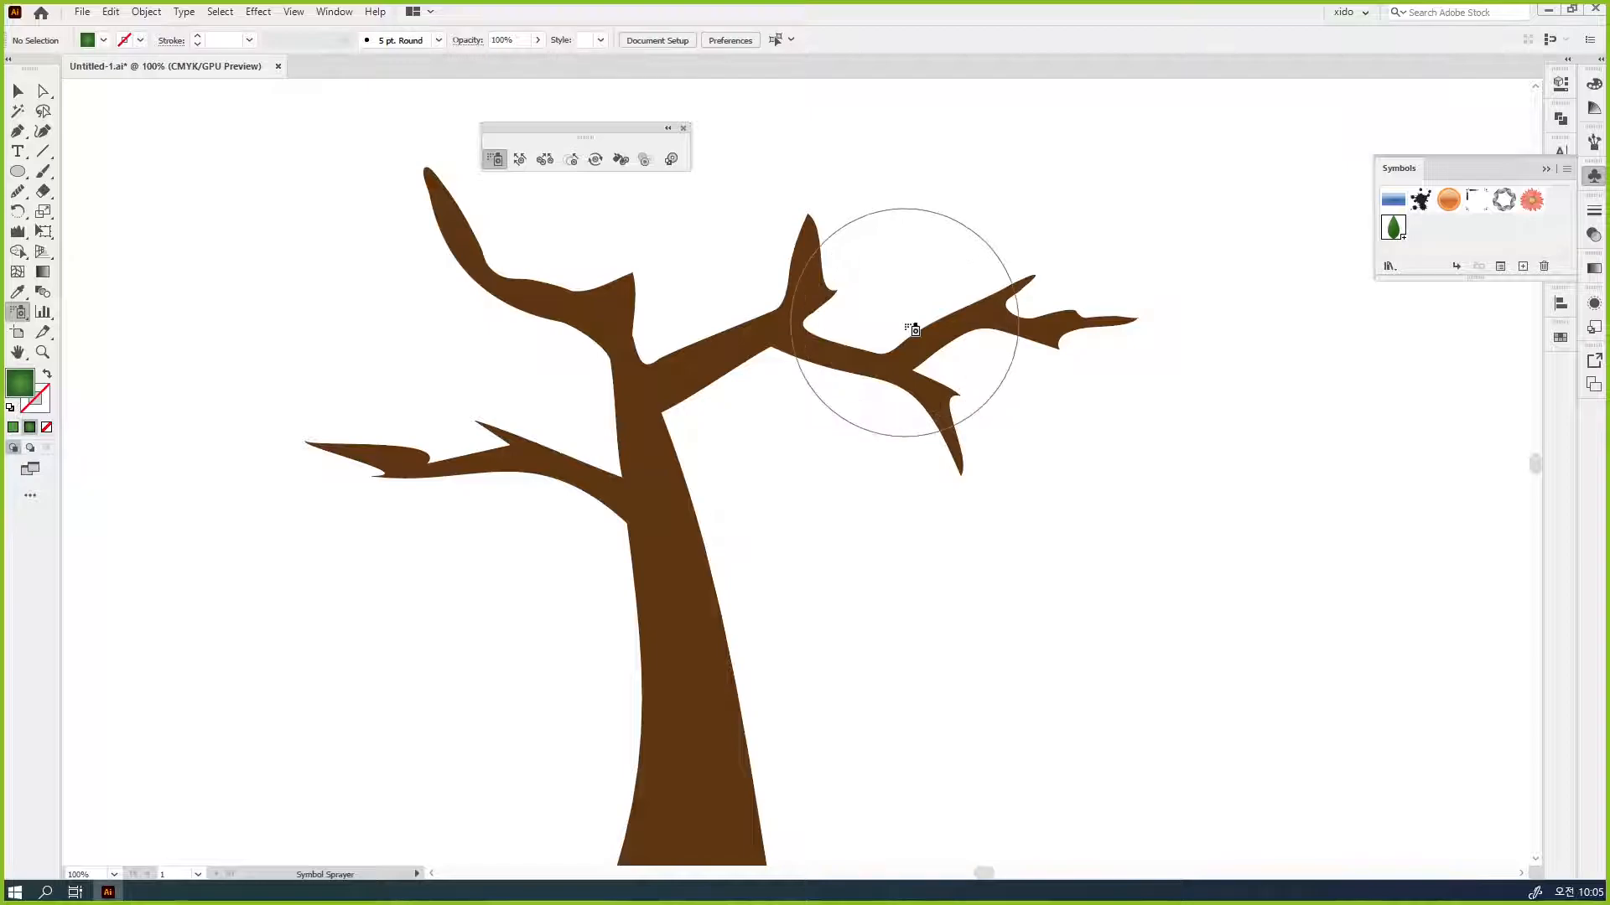
pyautogui.press('[')
pyautogui.press('[')
pyautogui.press('[')
pyautogui.press('[')
pyautogui.press('[')
pyautogui.press('[')
pyautogui.press('[')
pyautogui.press('[')
pyautogui.press('[')
pyautogui.press('[')
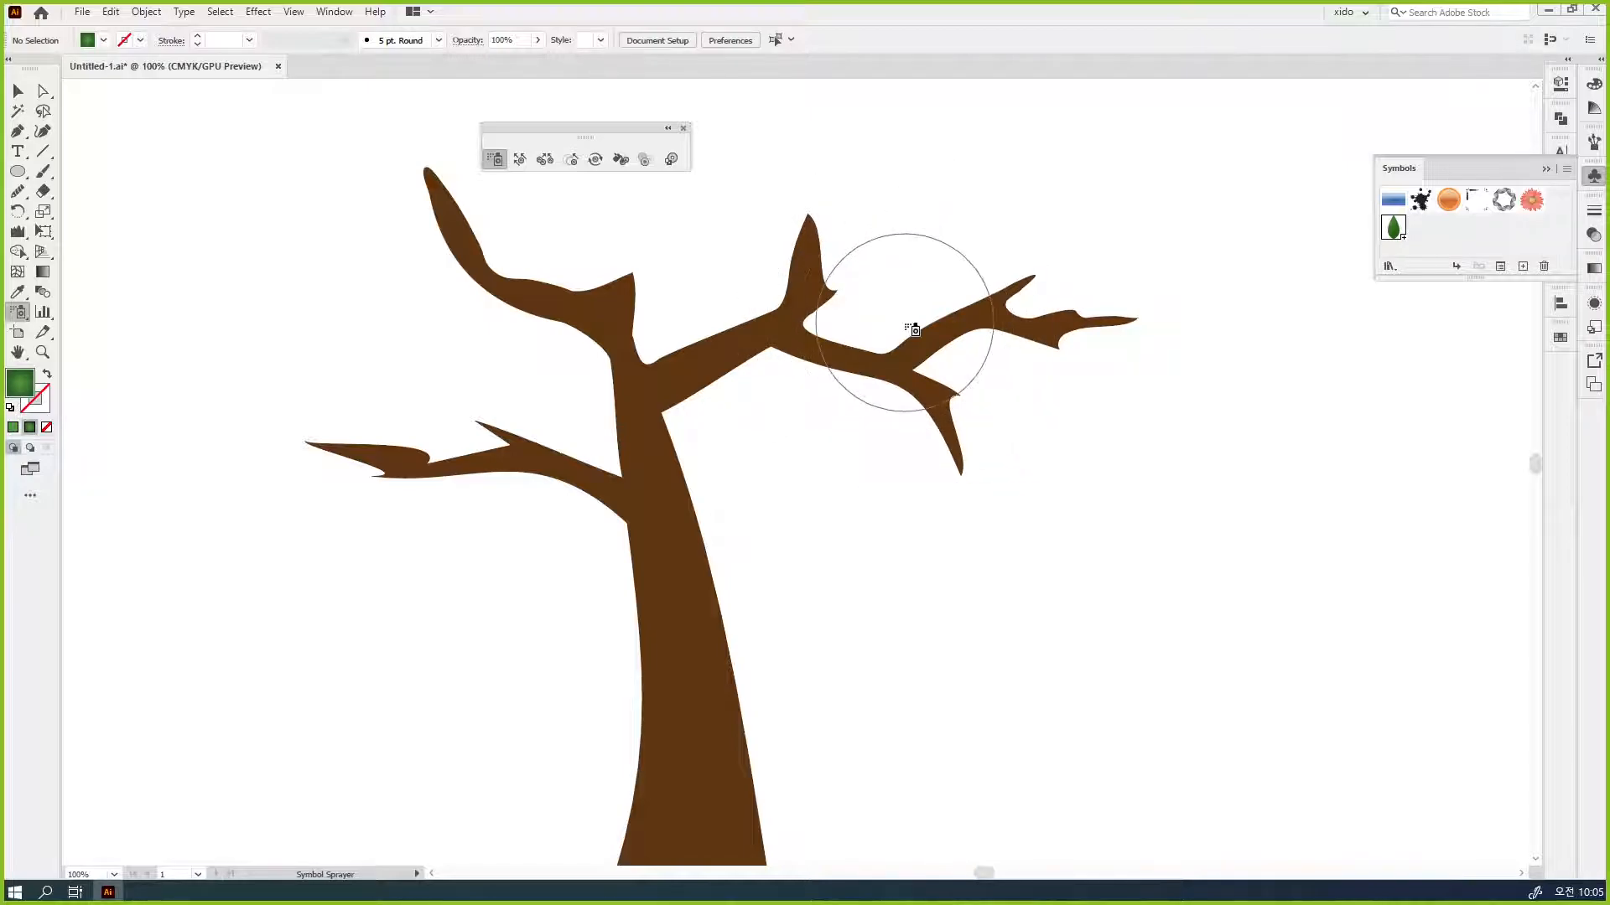
pyautogui.press('[')
pyautogui.press(']')
pyautogui.press(']')
pyautogui.press('[')
pyautogui.press('[')
pyautogui.press(']')
pyautogui.press(']')
pyautogui.press(']')
pyautogui.press(']')
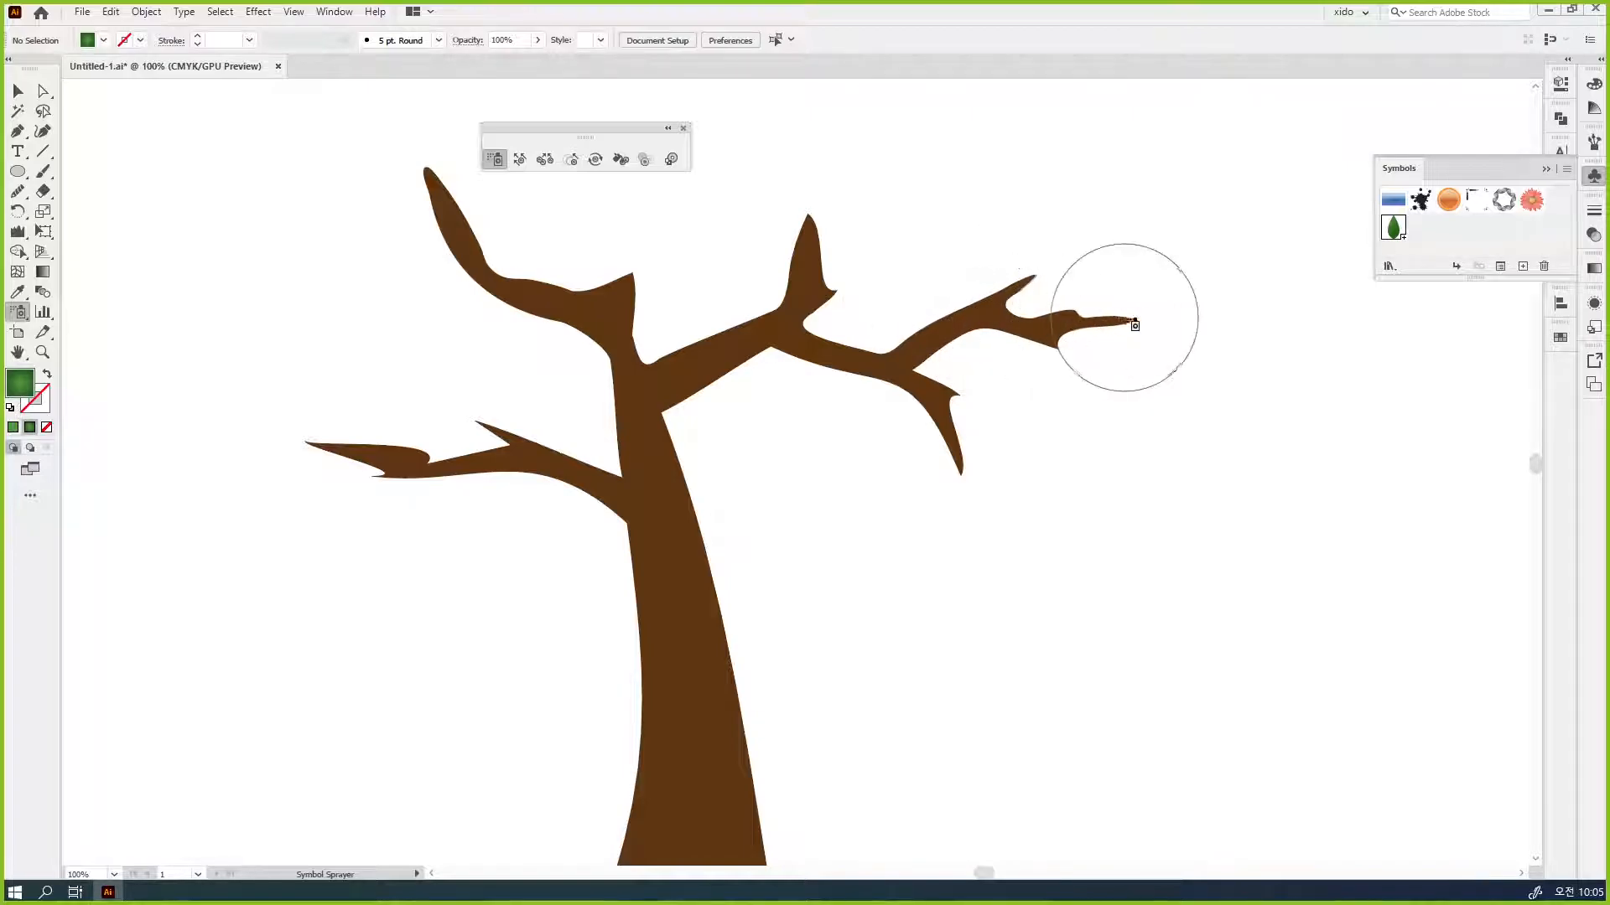
# - Spray "leap" leaves over all the tree's branches and delete the sprayed symbol set
pyautogui.moveTo(1122, 322)
pyautogui.mouseDown()
pyautogui.moveTo(1053, 331)
pyautogui.moveTo(1032, 293)
pyautogui.moveTo(1003, 284)
pyautogui.moveTo(934, 330)
pyautogui.moveTo(909, 438)
pyautogui.moveTo(934, 470)
pyautogui.mouseUp()
pyautogui.moveTo(770, 221)
pyautogui.mouseDown()
pyautogui.moveTo(797, 310)
pyautogui.moveTo(767, 360)
pyautogui.moveTo(844, 360)
pyautogui.moveTo(763, 331)
pyautogui.moveTo(686, 378)
pyautogui.moveTo(710, 354)
pyautogui.moveTo(594, 339)
pyautogui.mouseUp()
pyautogui.moveTo(585, 252)
pyautogui.mouseDown()
pyautogui.moveTo(647, 342)
pyautogui.moveTo(550, 322)
pyautogui.moveTo(557, 295)
pyautogui.moveTo(453, 242)
pyautogui.moveTo(444, 201)
pyautogui.mouseUp()
pyautogui.moveTo(437, 168); pyautogui.dragTo(483, 255)
pyautogui.moveTo(553, 453); pyautogui.dragTo(293, 432)
pyautogui.moveTo(415, 407)
pyautogui.mouseDown()
pyautogui.moveTo(514, 420)
pyautogui.moveTo(554, 445)
pyautogui.mouseUp()
pyautogui.moveTo(700, 260)
pyautogui.mouseDown()
pyautogui.moveTo(702, 220)
pyautogui.moveTo(759, 251)
pyautogui.mouseUp()
pyautogui.moveTo(932, 293); pyautogui.dragTo(972, 386)
pyautogui.moveTo(1122, 461); pyautogui.dragTo(1199, 532)
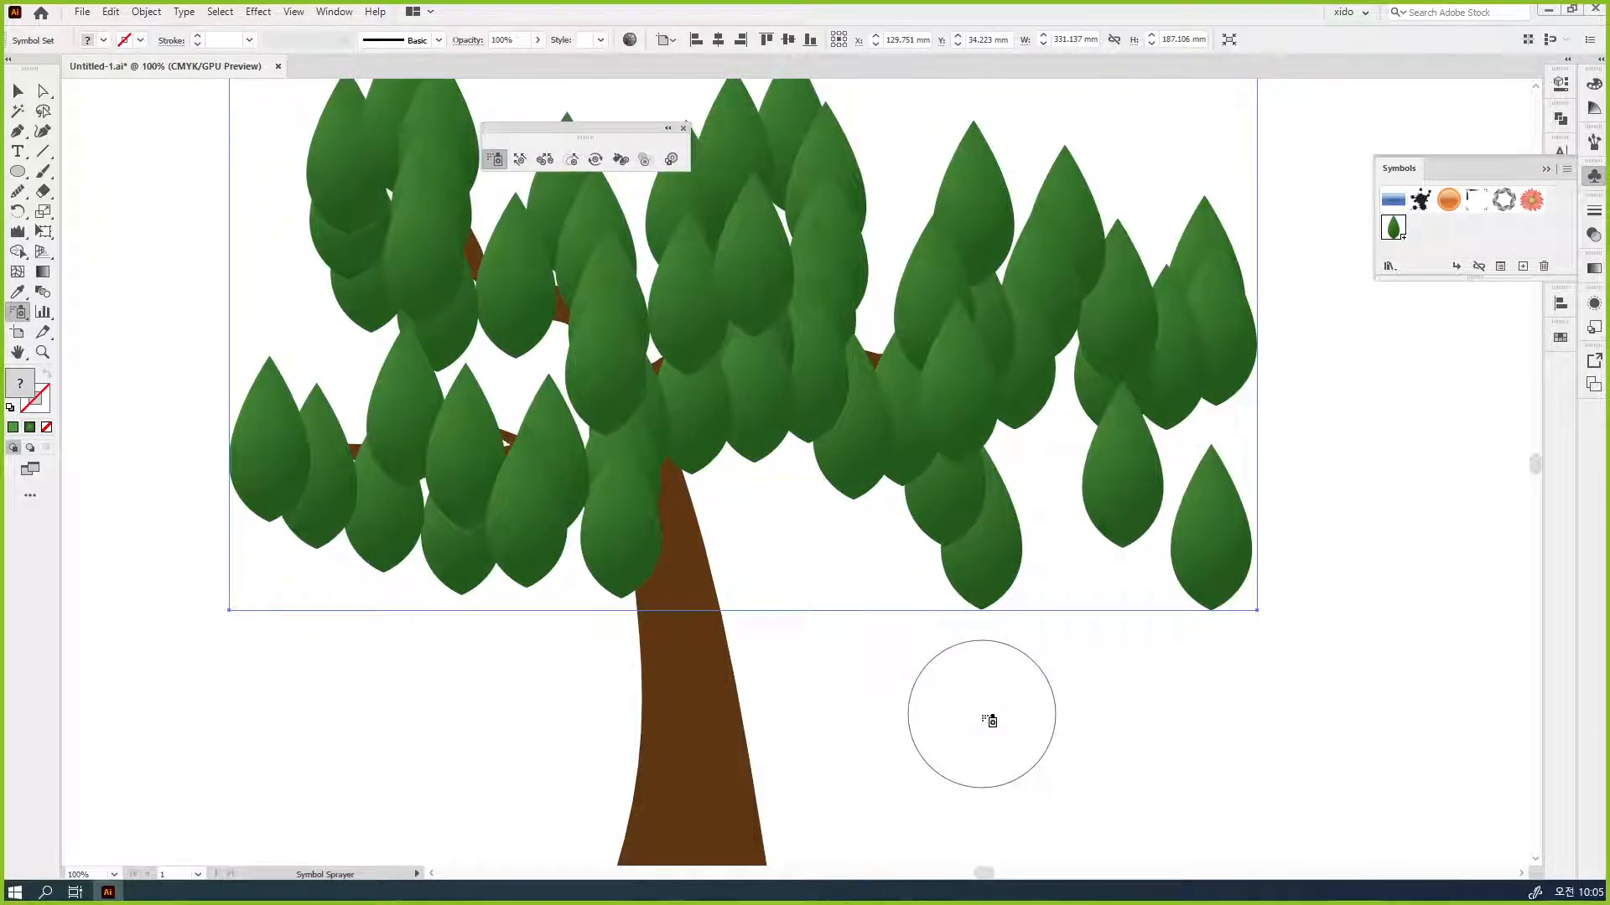
pyautogui.scroll(2, 1120, 528)
pyautogui.scroll(1, 1120, 529)
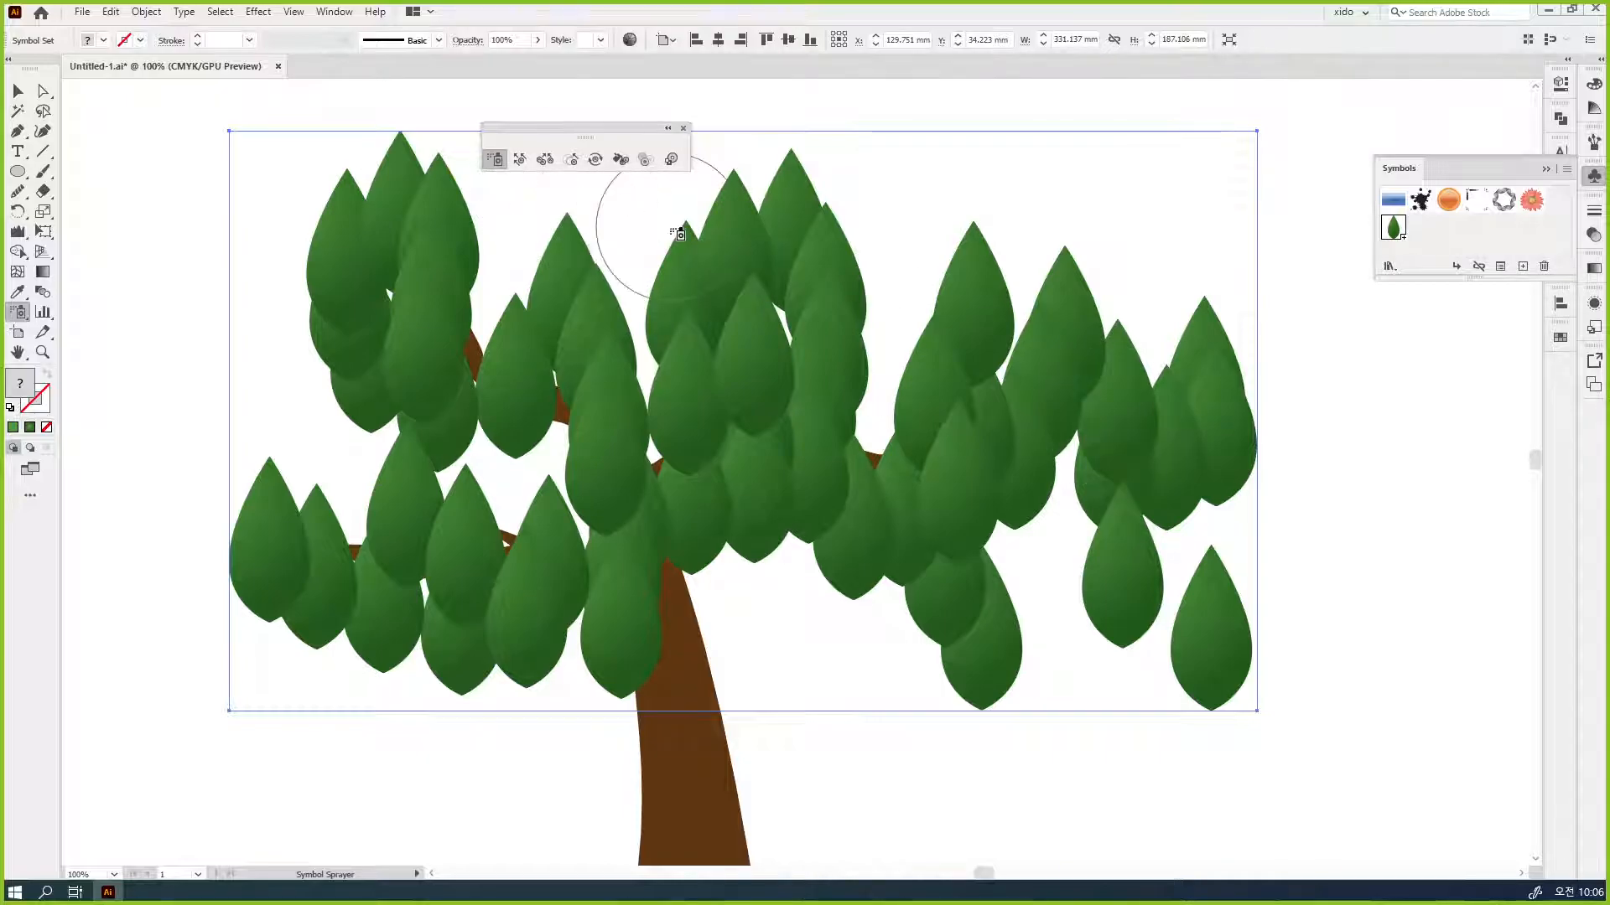
pyautogui.press('Delete')
# - Try a sparse scatter of leaves along the upper right branches and undo it
pyautogui.click(1142, 424)
pyautogui.moveTo(1033, 410)
pyautogui.mouseDown()
pyautogui.moveTo(1009, 456)
pyautogui.moveTo(942, 467)
pyautogui.moveTo(855, 442)
pyautogui.moveTo(924, 298)
pyautogui.moveTo(769, 375)
pyautogui.moveTo(715, 496)
pyautogui.moveTo(621, 460)
pyautogui.moveTo(616, 355)
pyautogui.moveTo(592, 348)
pyautogui.mouseUp()
pyautogui.hotkey('ctrl', 'z')
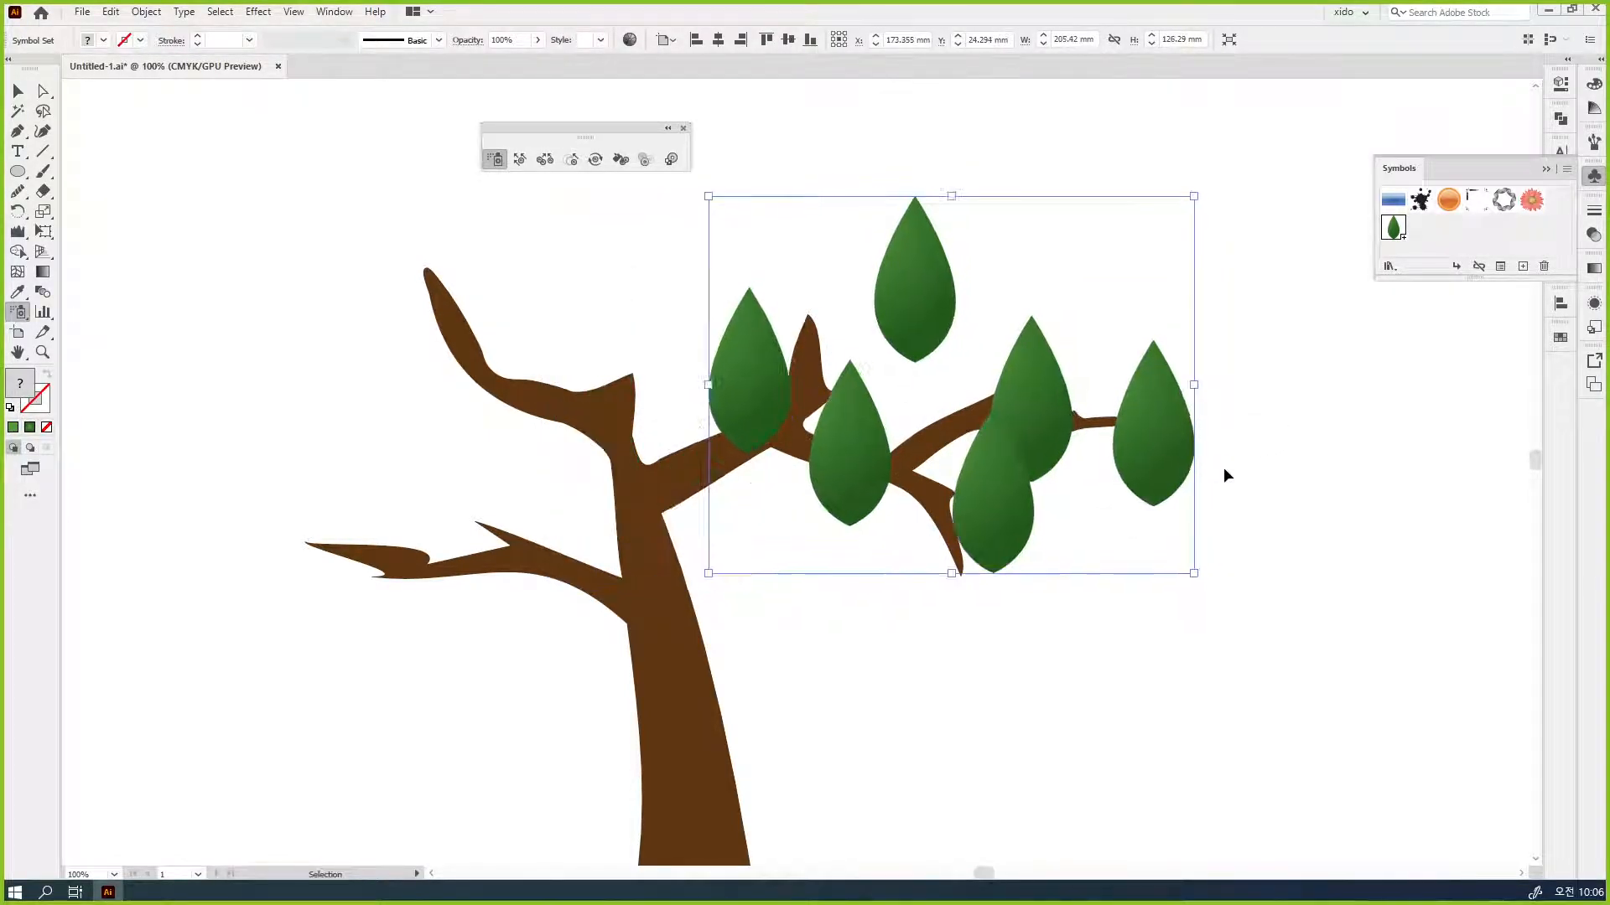
pyautogui.hotkey('ctrl', 'z')
pyautogui.hotkey('ctrl', 'z')
pyautogui.hotkey('ctrl', 'z')
pyautogui.hotkey('ctrl', 'z')
pyautogui.hotkey('ctrl', 'z')
pyautogui.hotkey('ctrl', 'z')
# - Spray leaves along all the tree's branches and set the sprayer's intensity to 10 and symbol set density to 10
pyautogui.moveTo(1147, 437)
pyautogui.mouseDown()
pyautogui.moveTo(1085, 396)
pyautogui.moveTo(1018, 398)
pyautogui.moveTo(962, 437)
pyautogui.moveTo(970, 506)
pyautogui.moveTo(937, 512)
pyautogui.moveTo(904, 452)
pyautogui.moveTo(820, 427)
pyautogui.moveTo(798, 442)
pyautogui.moveTo(820, 353)
pyautogui.moveTo(763, 423)
pyautogui.moveTo(631, 504)
pyautogui.moveTo(624, 404)
pyautogui.moveTo(557, 418)
pyautogui.moveTo(403, 318)
pyautogui.moveTo(503, 336)
pyautogui.moveTo(608, 397)
pyautogui.moveTo(600, 546)
pyautogui.moveTo(360, 541)
pyautogui.mouseUp()
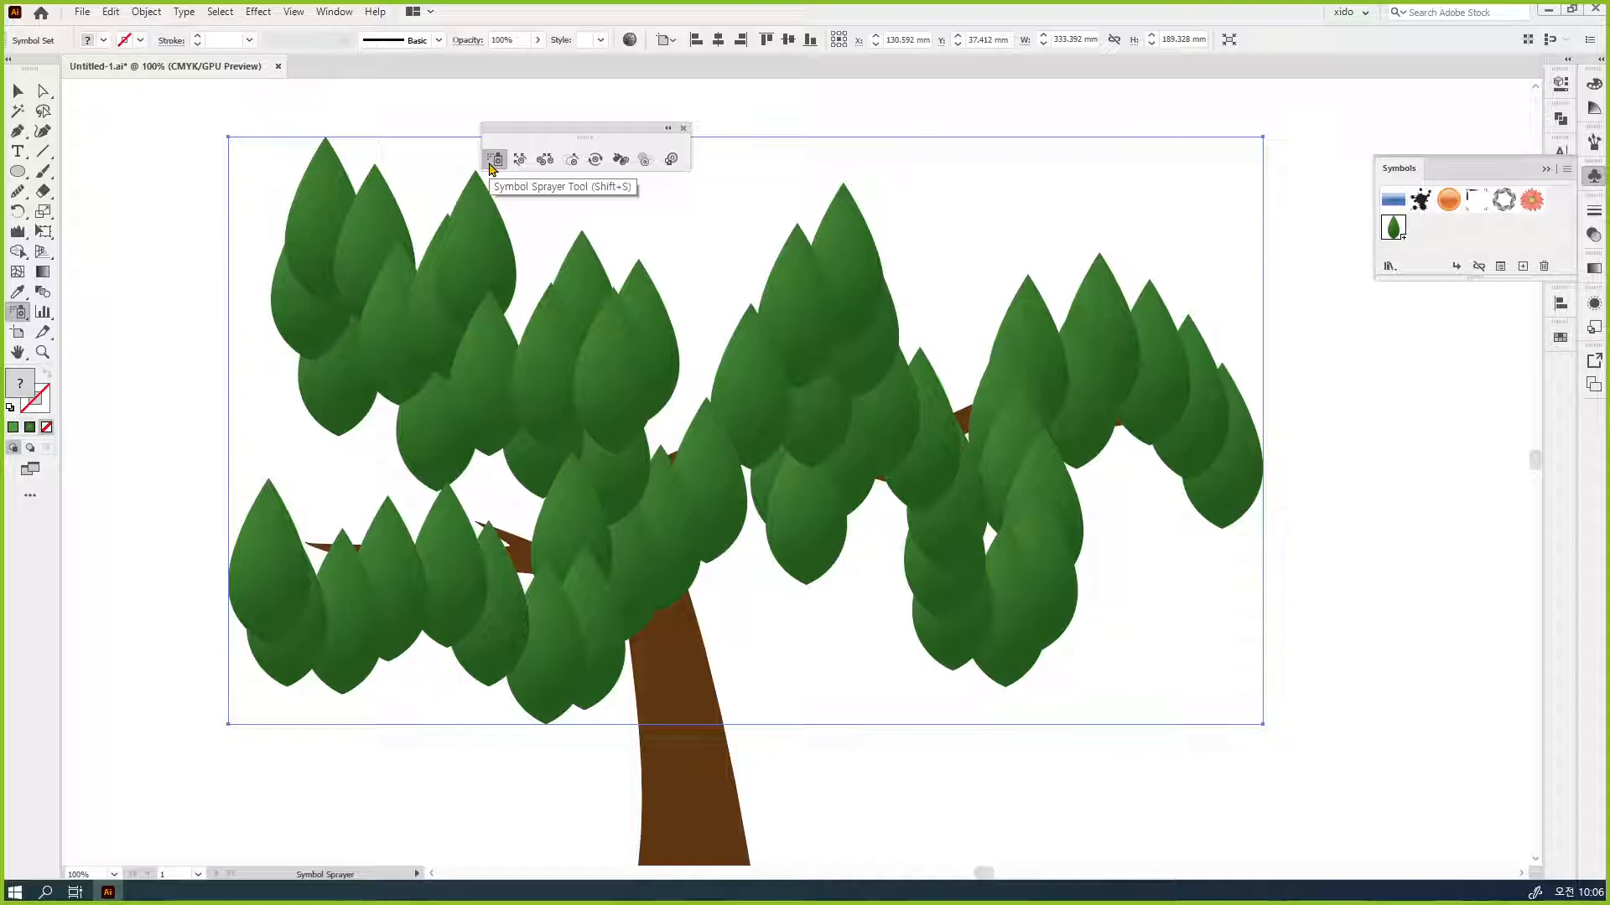
pyautogui.doubleClick(491, 165)
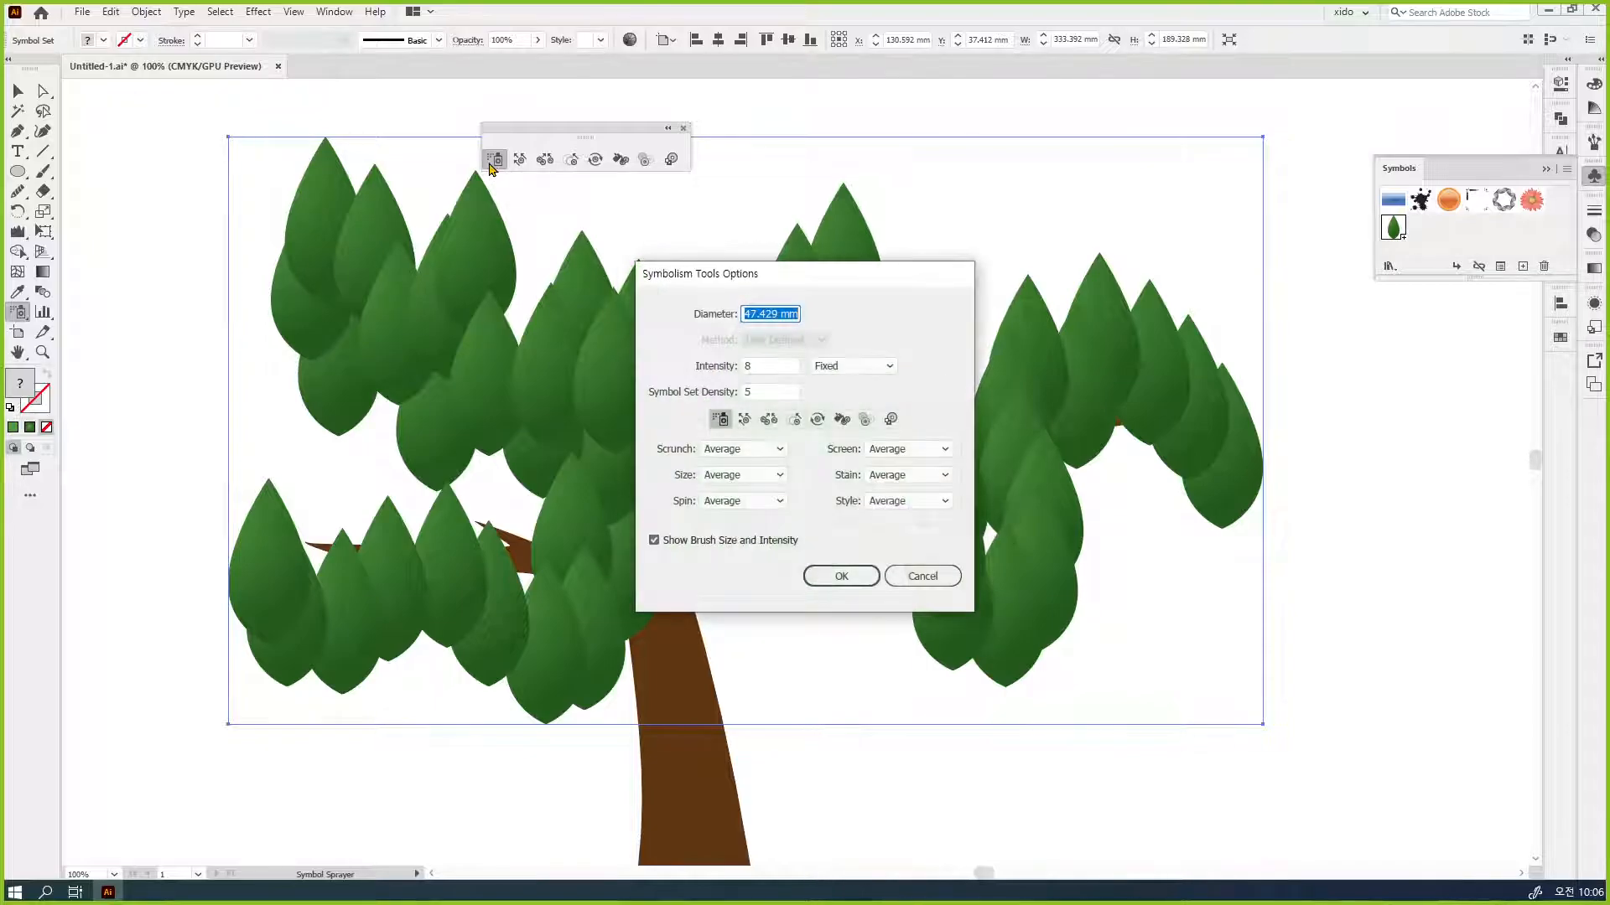
pyautogui.moveTo(816, 275)
pyautogui.mouseDown()
pyautogui.moveTo(977, 233)
pyautogui.moveTo(934, 95)
pyautogui.moveTo(907, 93)
pyautogui.mouseUp()
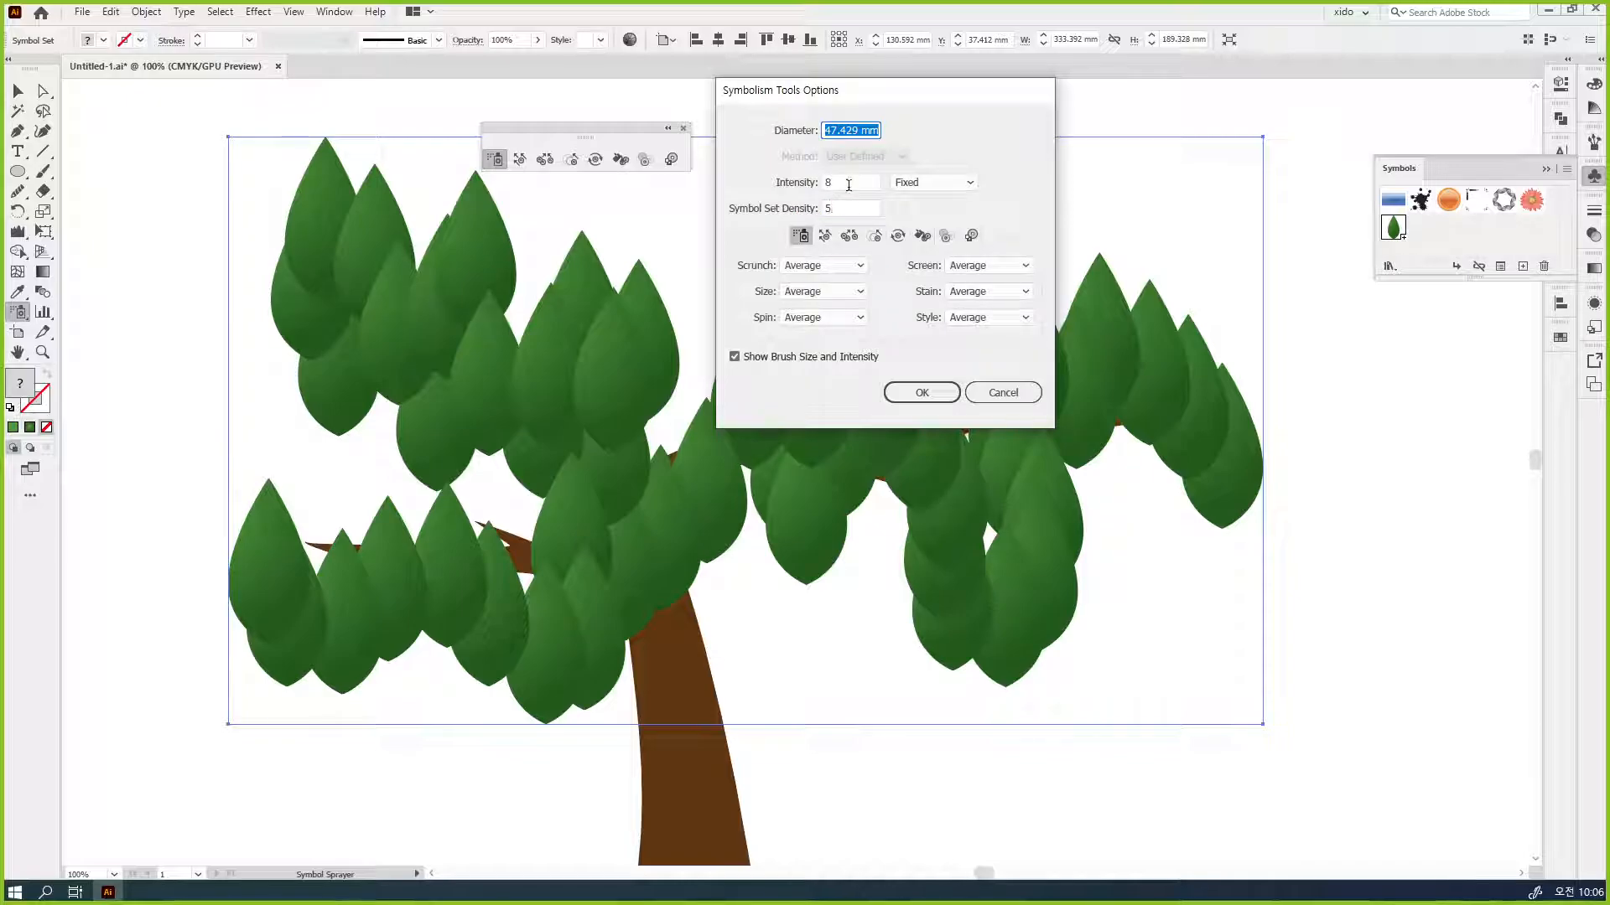
pyautogui.click(849, 186)
pyautogui.press('Up')
pyautogui.press('Up')
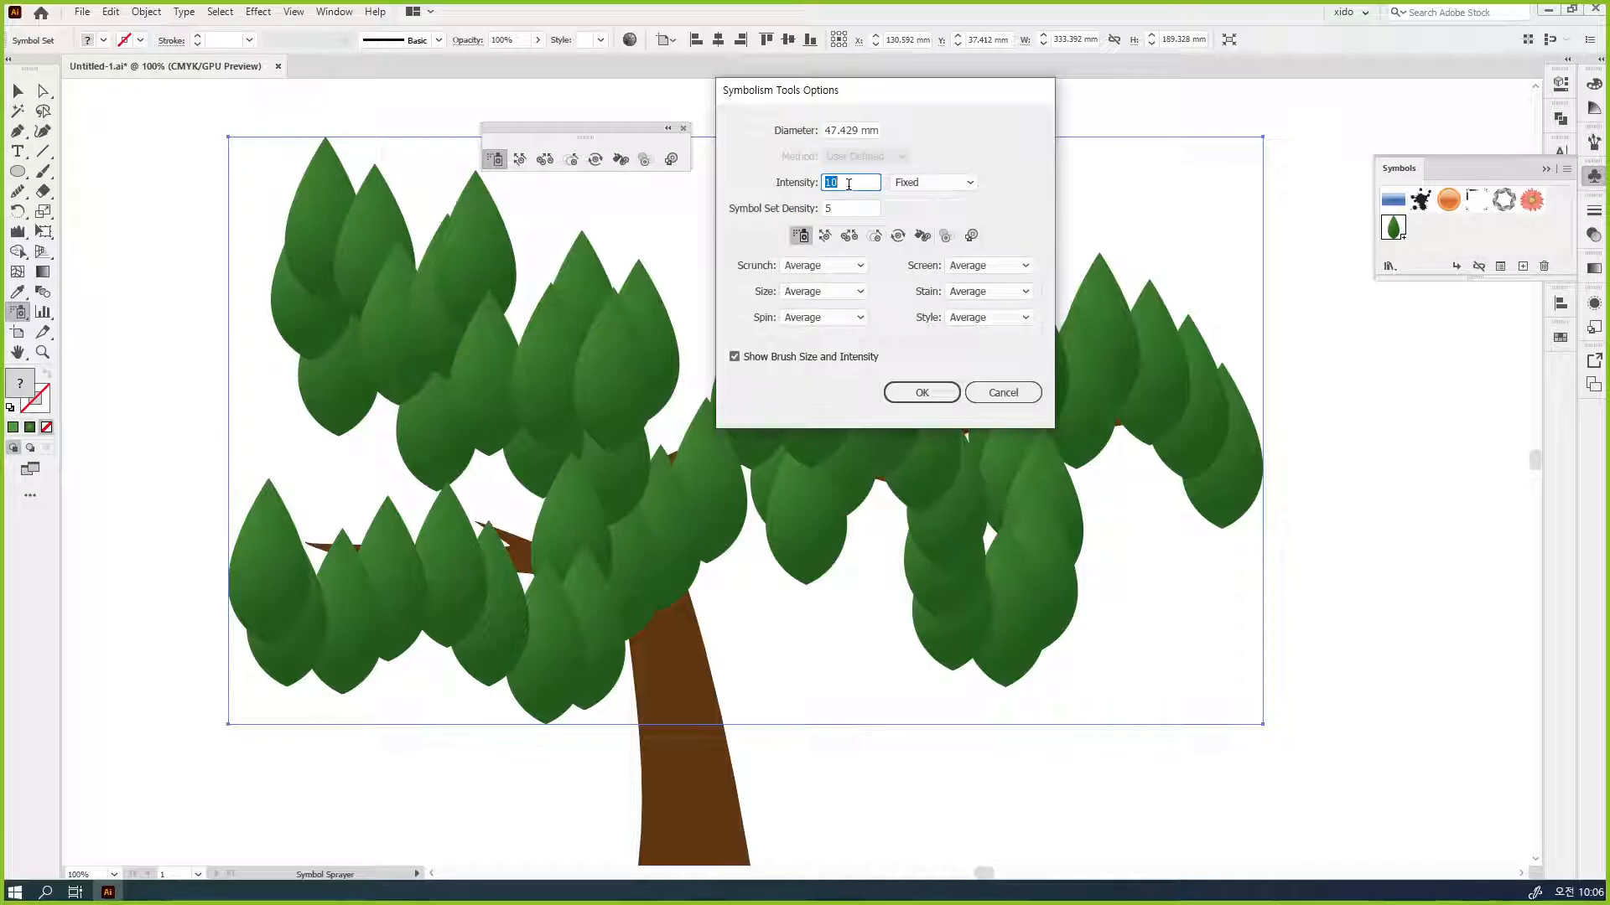
pyautogui.click(834, 211)
pyautogui.click(921, 392)
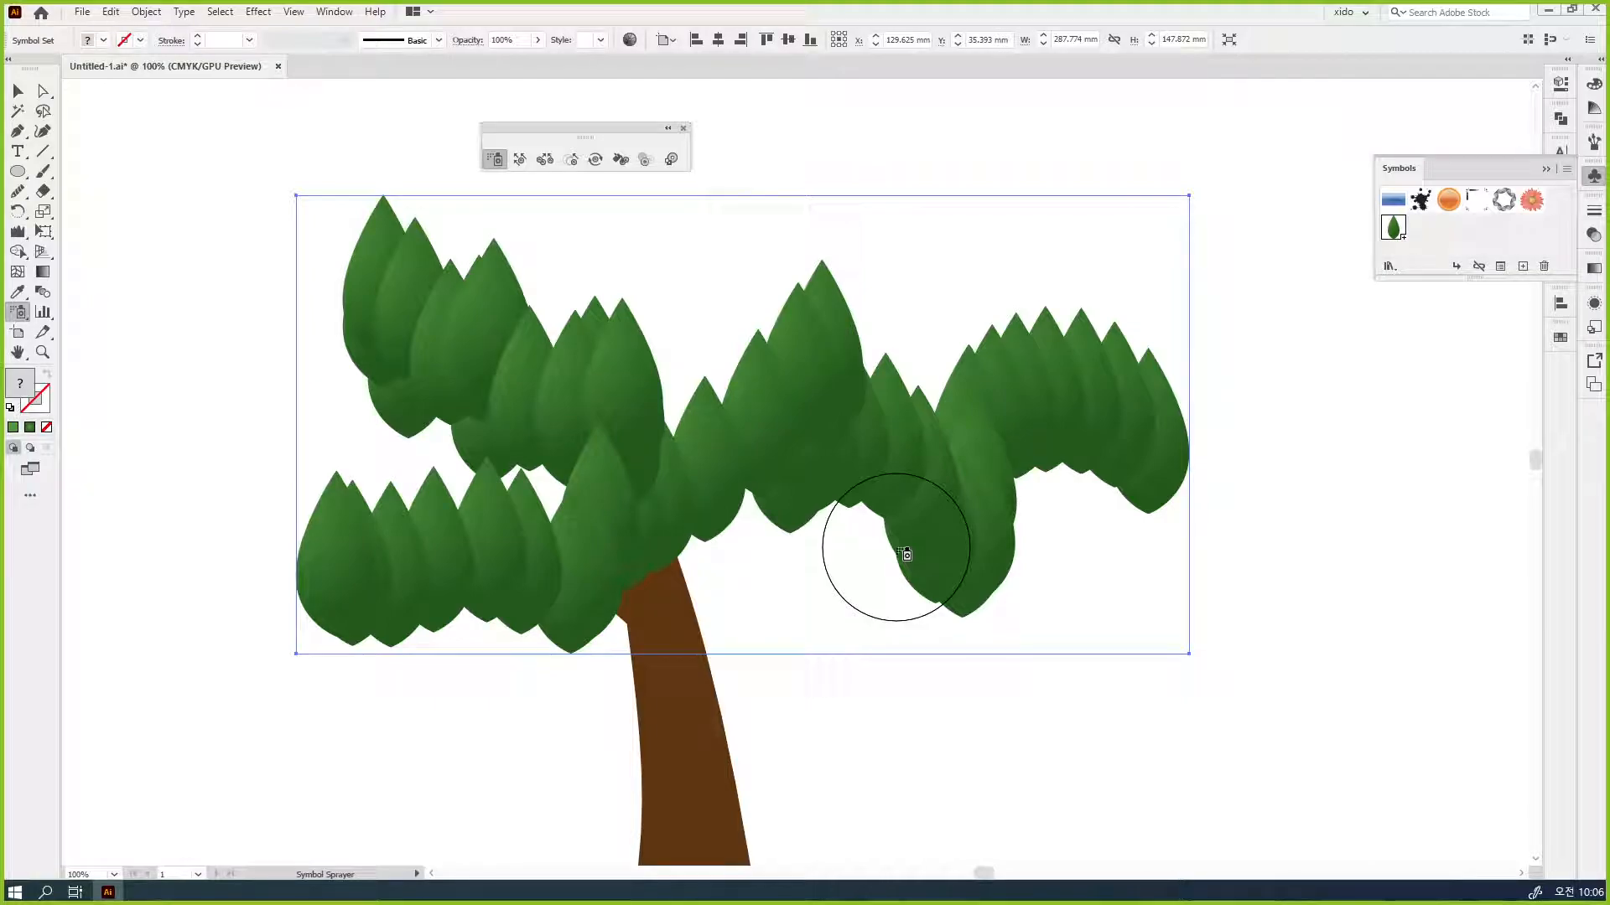
# - Set the sprayer's intensity to 1 and spray a row of leaves above the tree's upper right branches
pyautogui.doubleClick(494, 159)
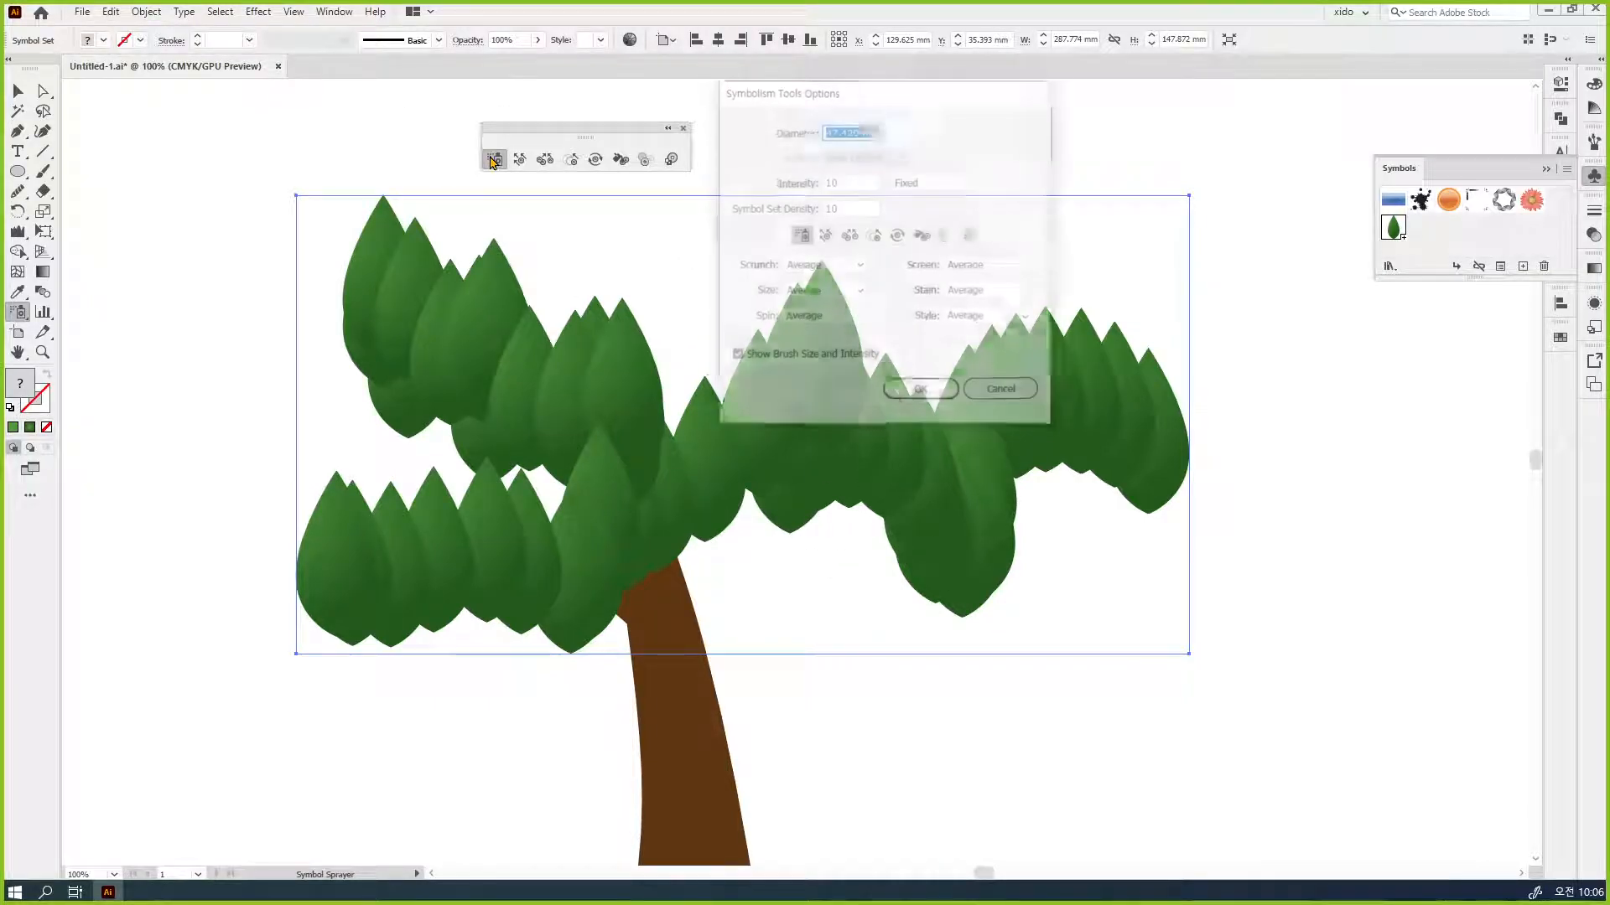
pyautogui.doubleClick(867, 183)
pyautogui.write('1')
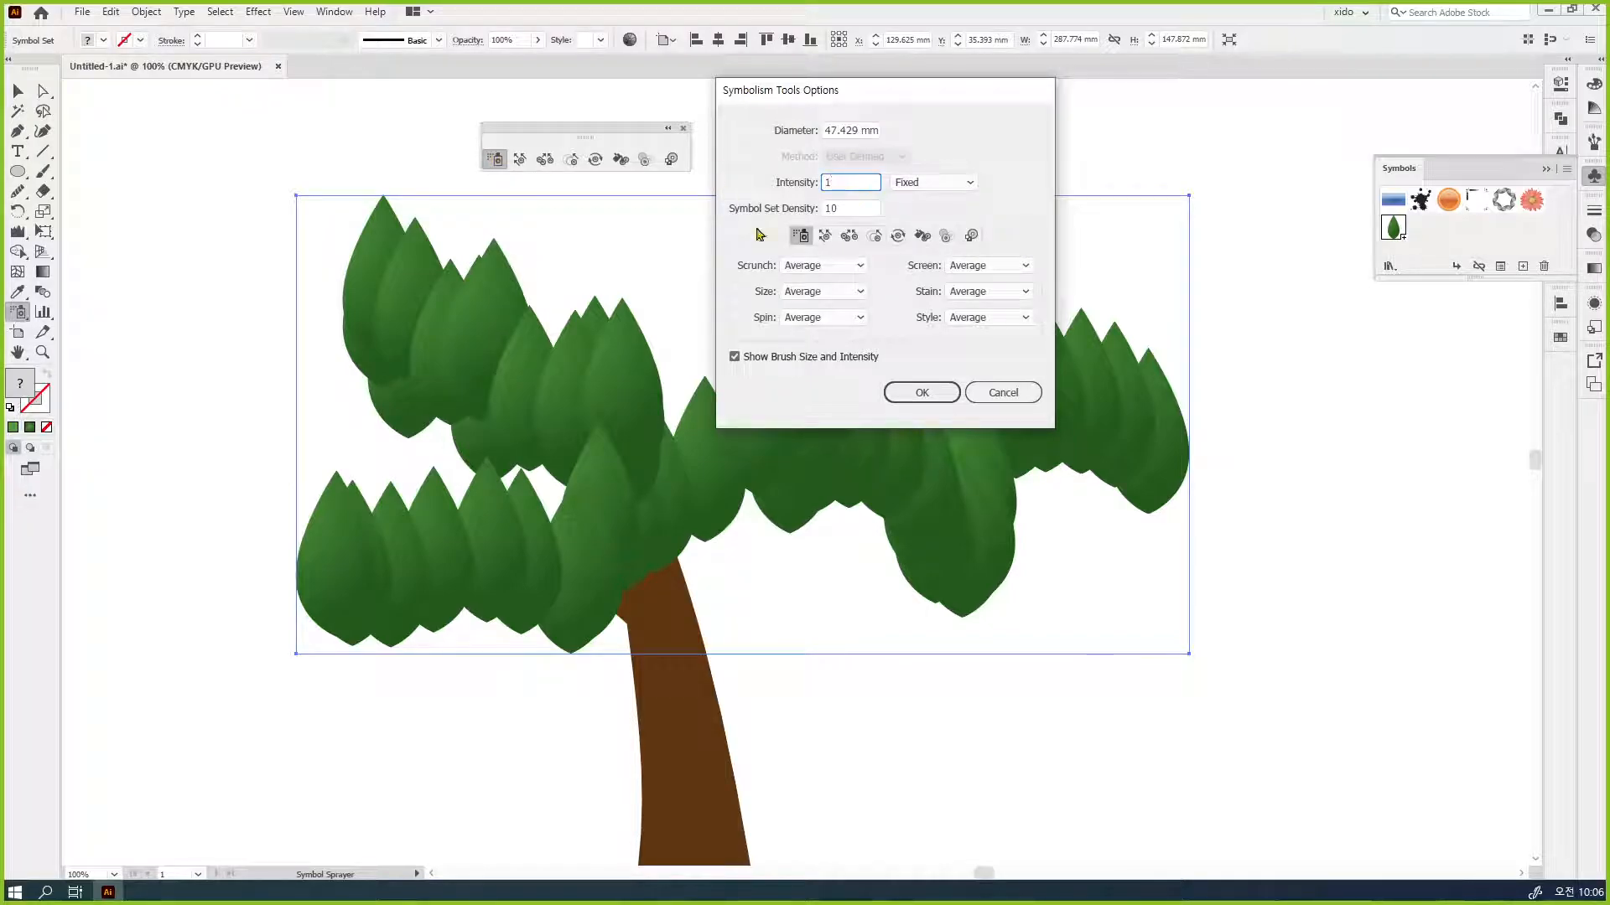
pyautogui.click(921, 392)
pyautogui.moveTo(973, 254)
pyautogui.mouseDown()
pyautogui.moveTo(926, 297)
pyautogui.moveTo(866, 225)
pyautogui.moveTo(841, 218)
pyautogui.moveTo(772, 269)
pyautogui.moveTo(708, 236)
pyautogui.mouseUp()
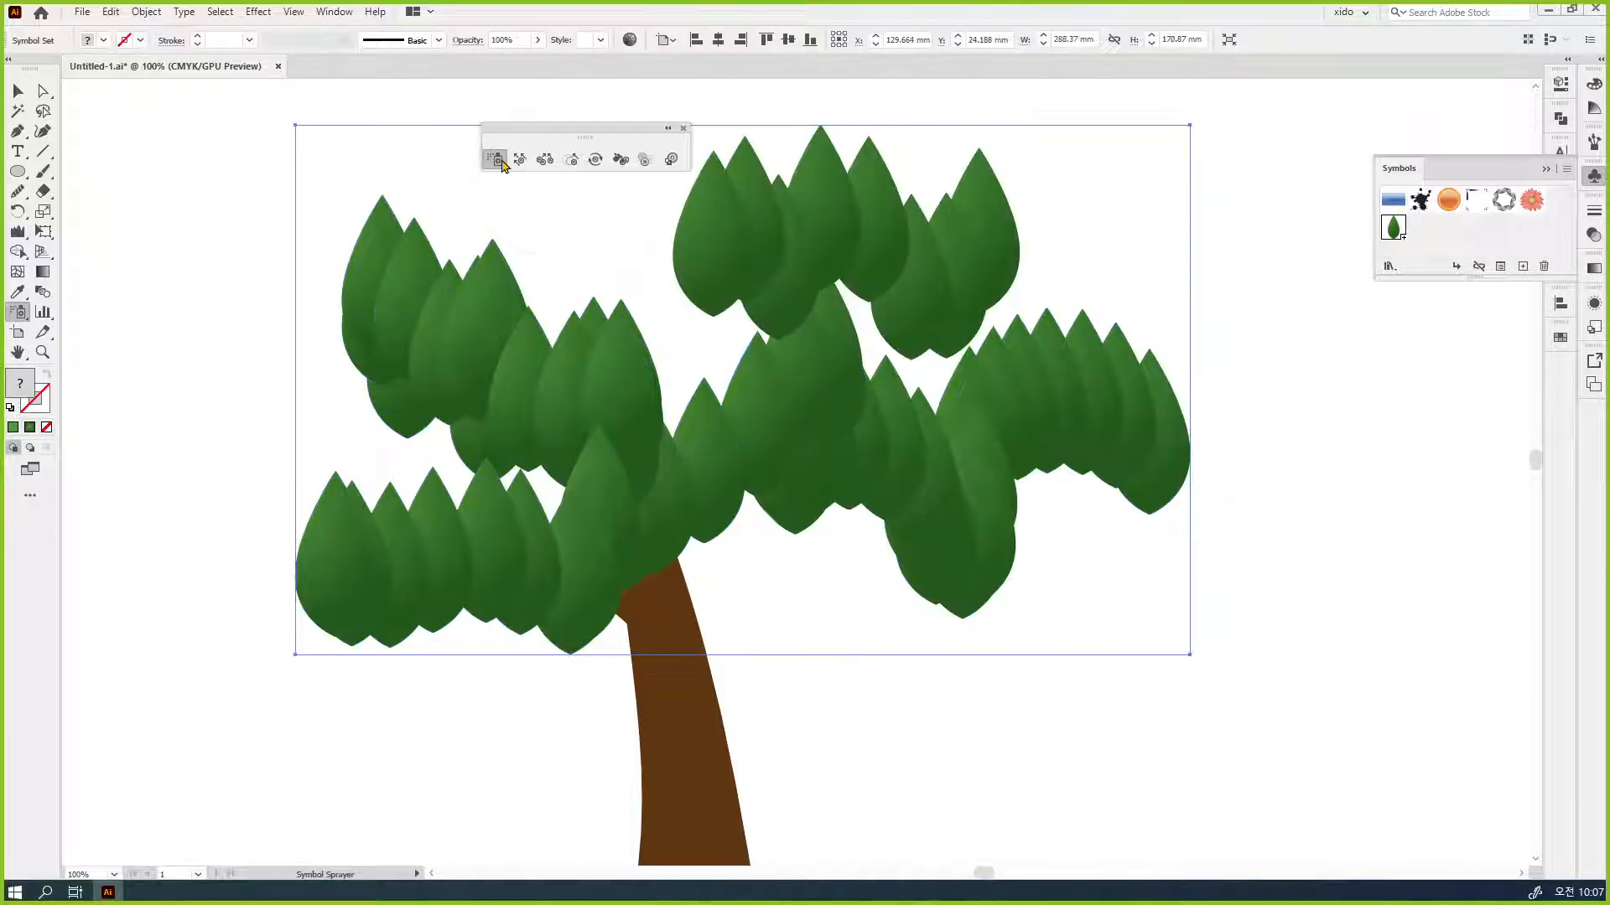
# - Set the sprayer's intensity to 10 and spread the leaf set out with a symbol set density of 1
pyautogui.doubleClick(497, 161)
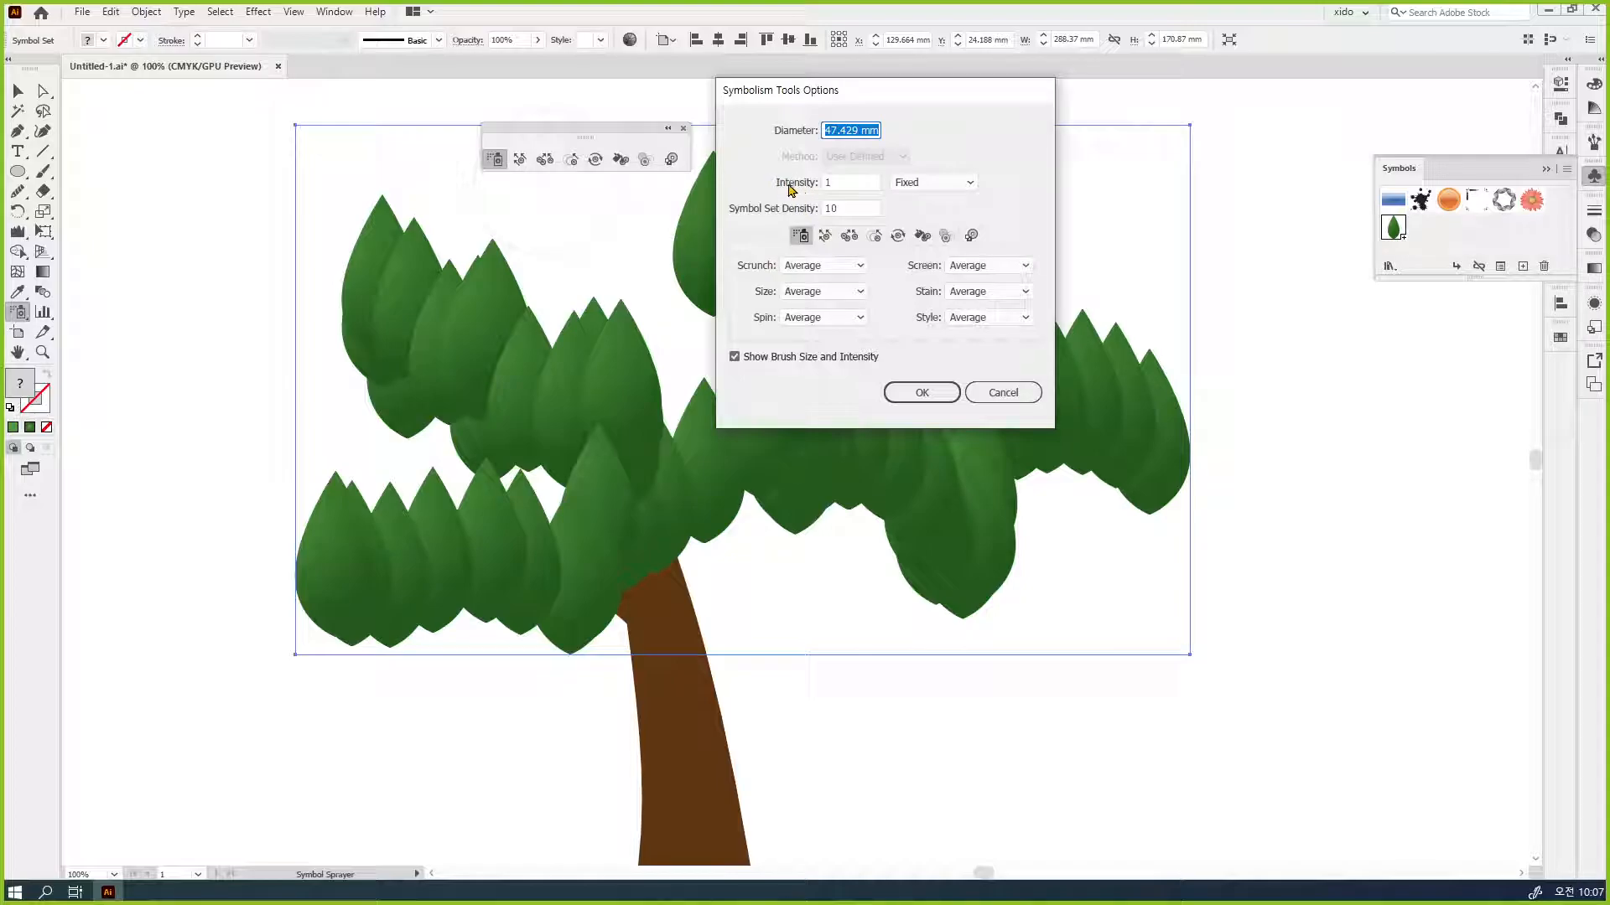
pyautogui.press('Tab')
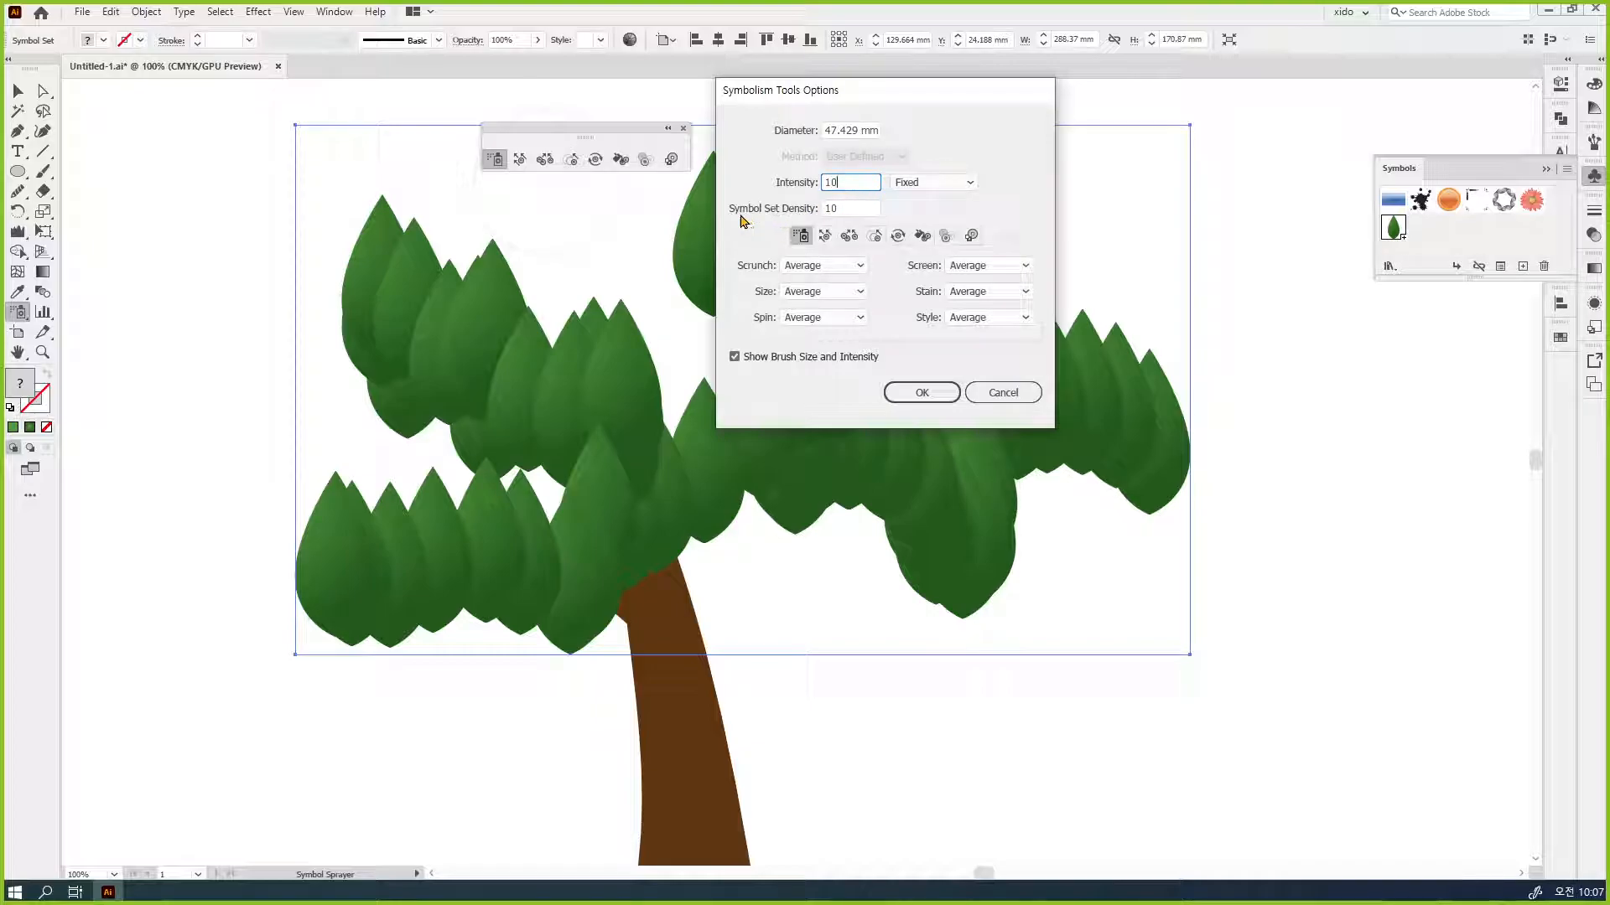
pyautogui.press('Tab')
pyautogui.write('1')
pyautogui.click(926, 391)
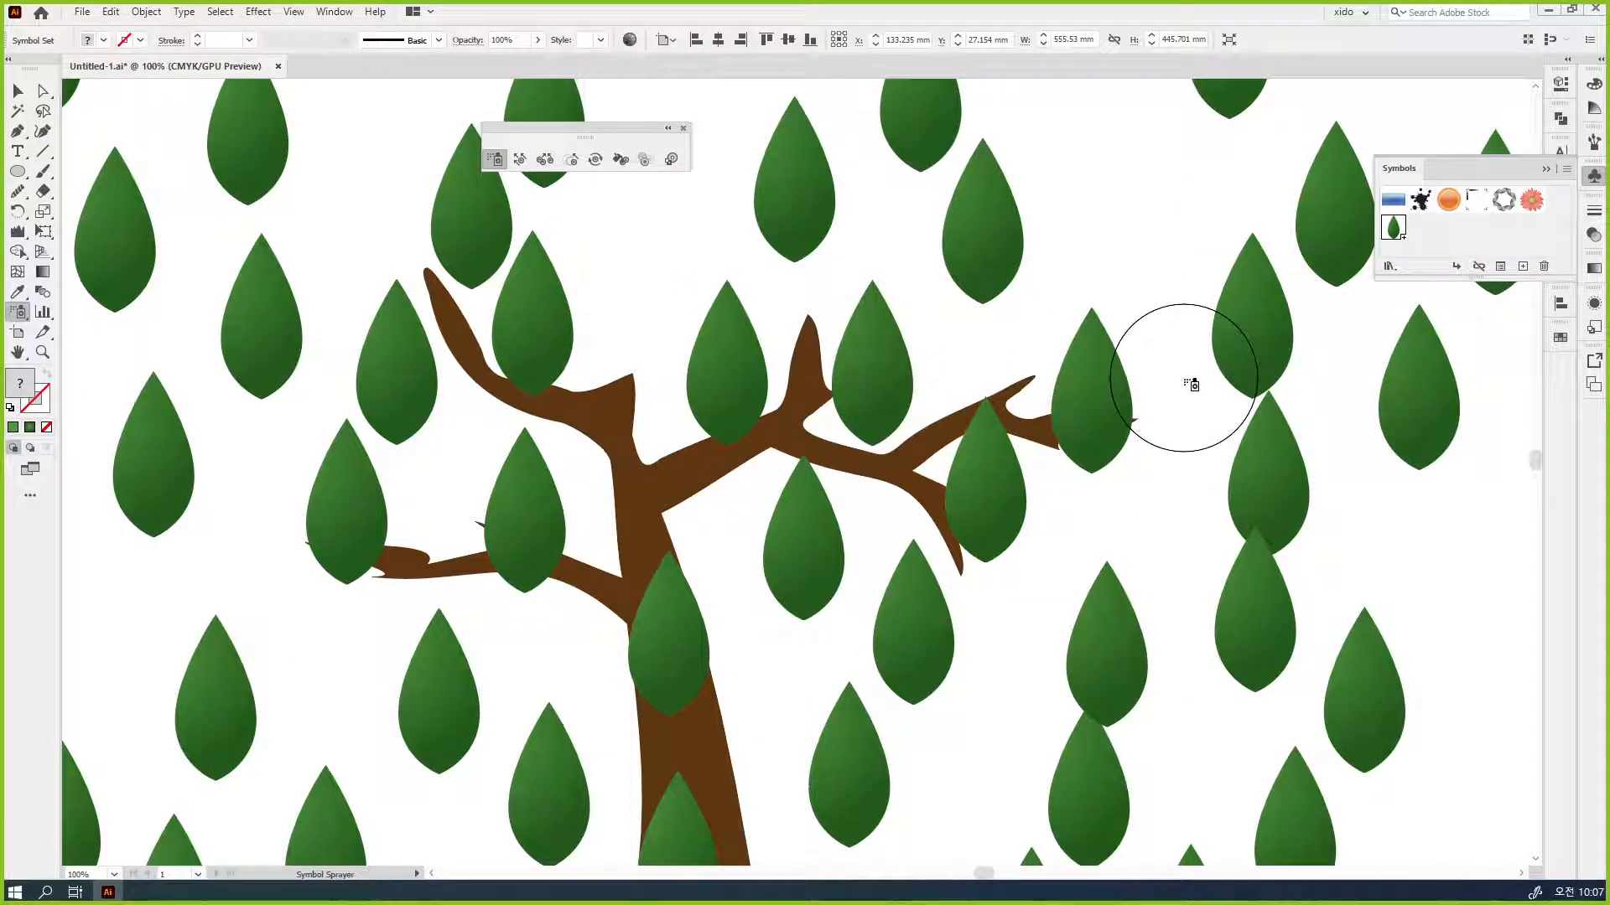
# - Set the leaf set's density back to 10, keeping the Fixed intensity method
pyautogui.doubleClick(497, 160)
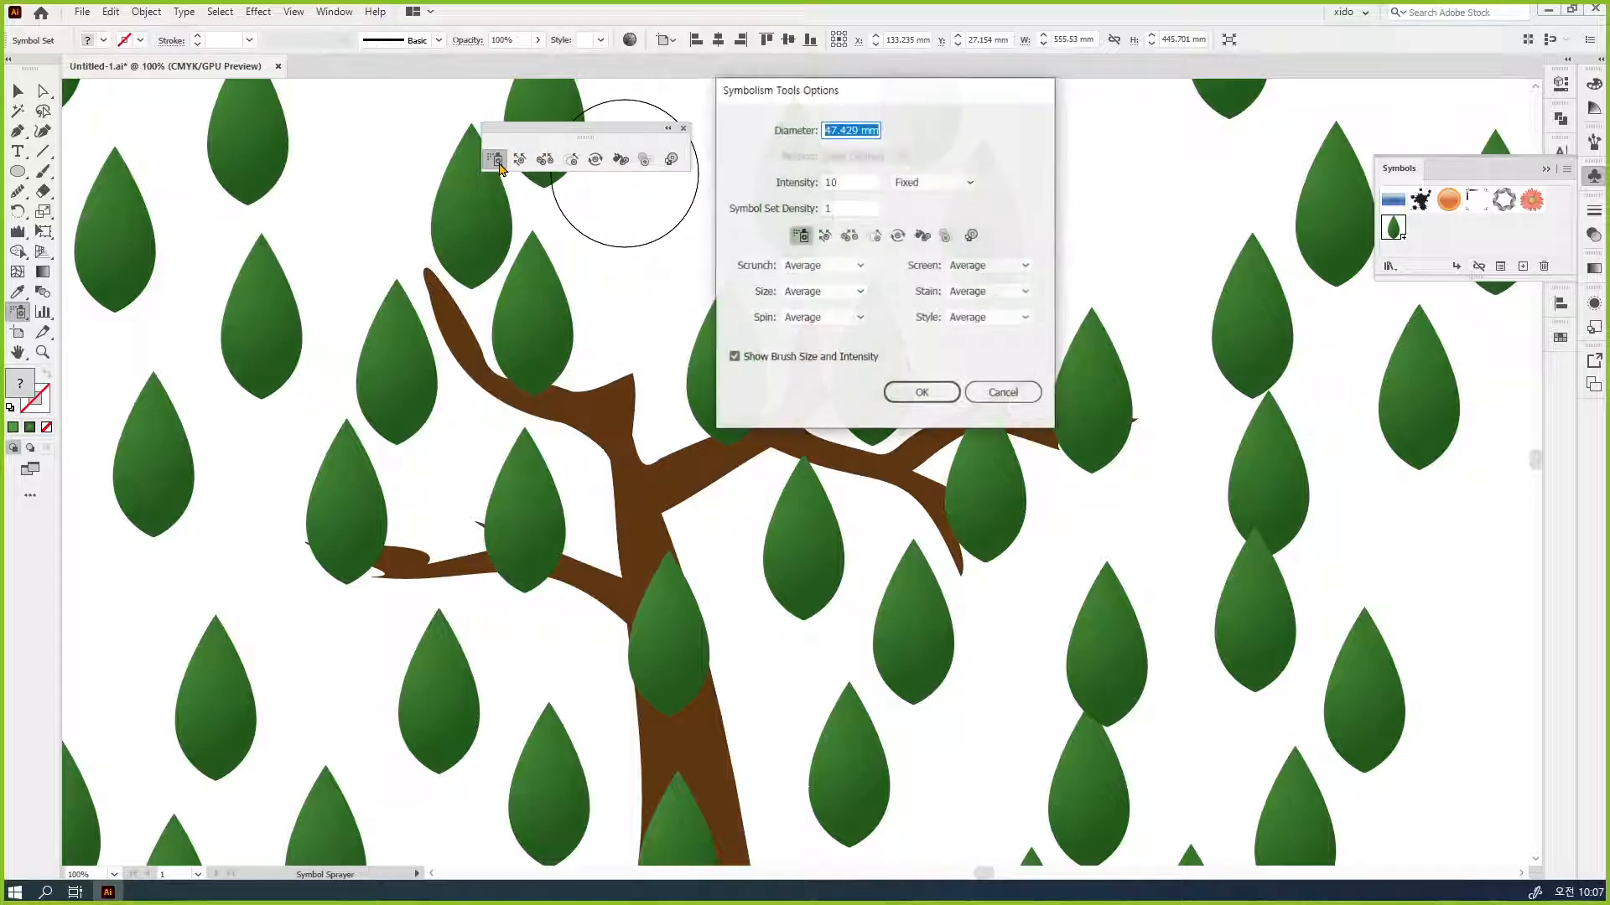
pyautogui.click(865, 207)
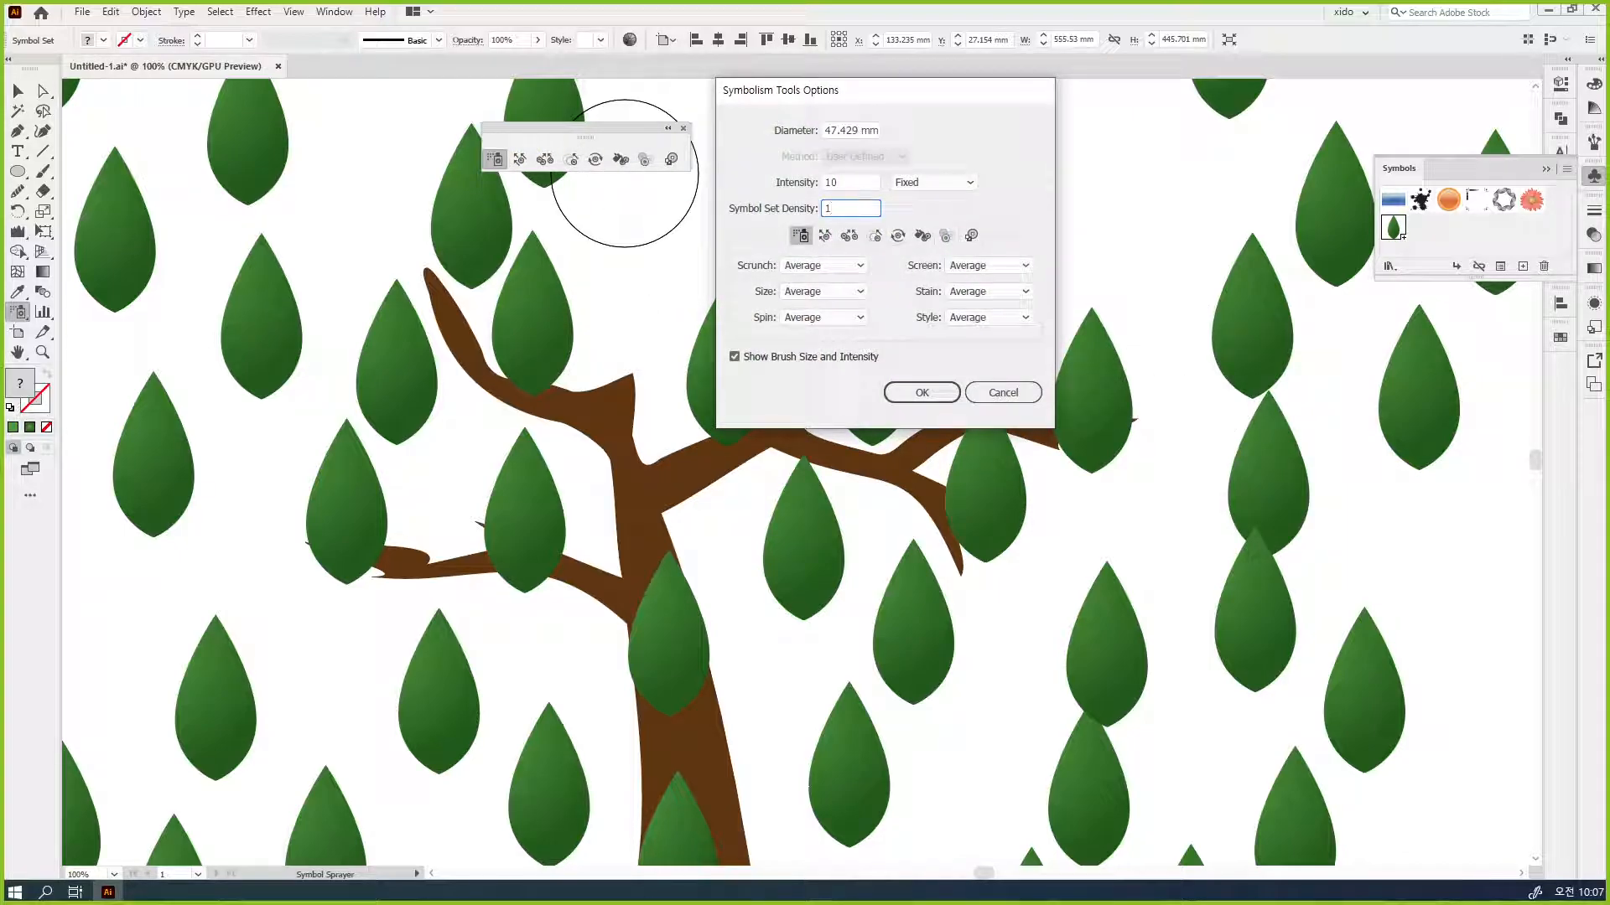
pyautogui.click(954, 184)
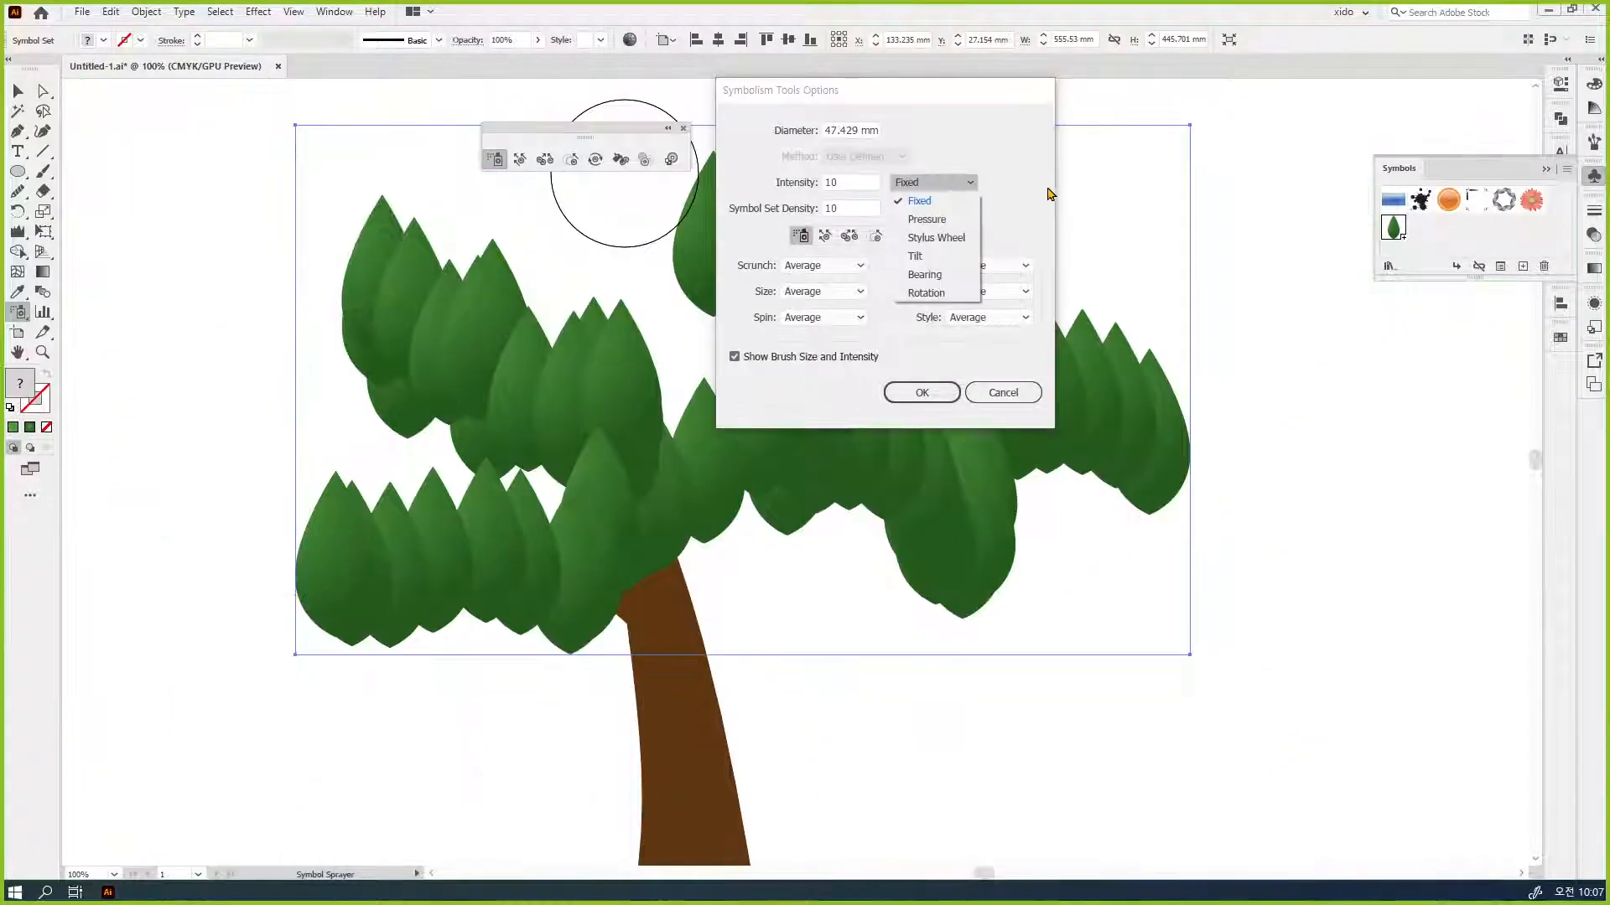
pyautogui.click(1023, 375)
pyautogui.click(954, 388)
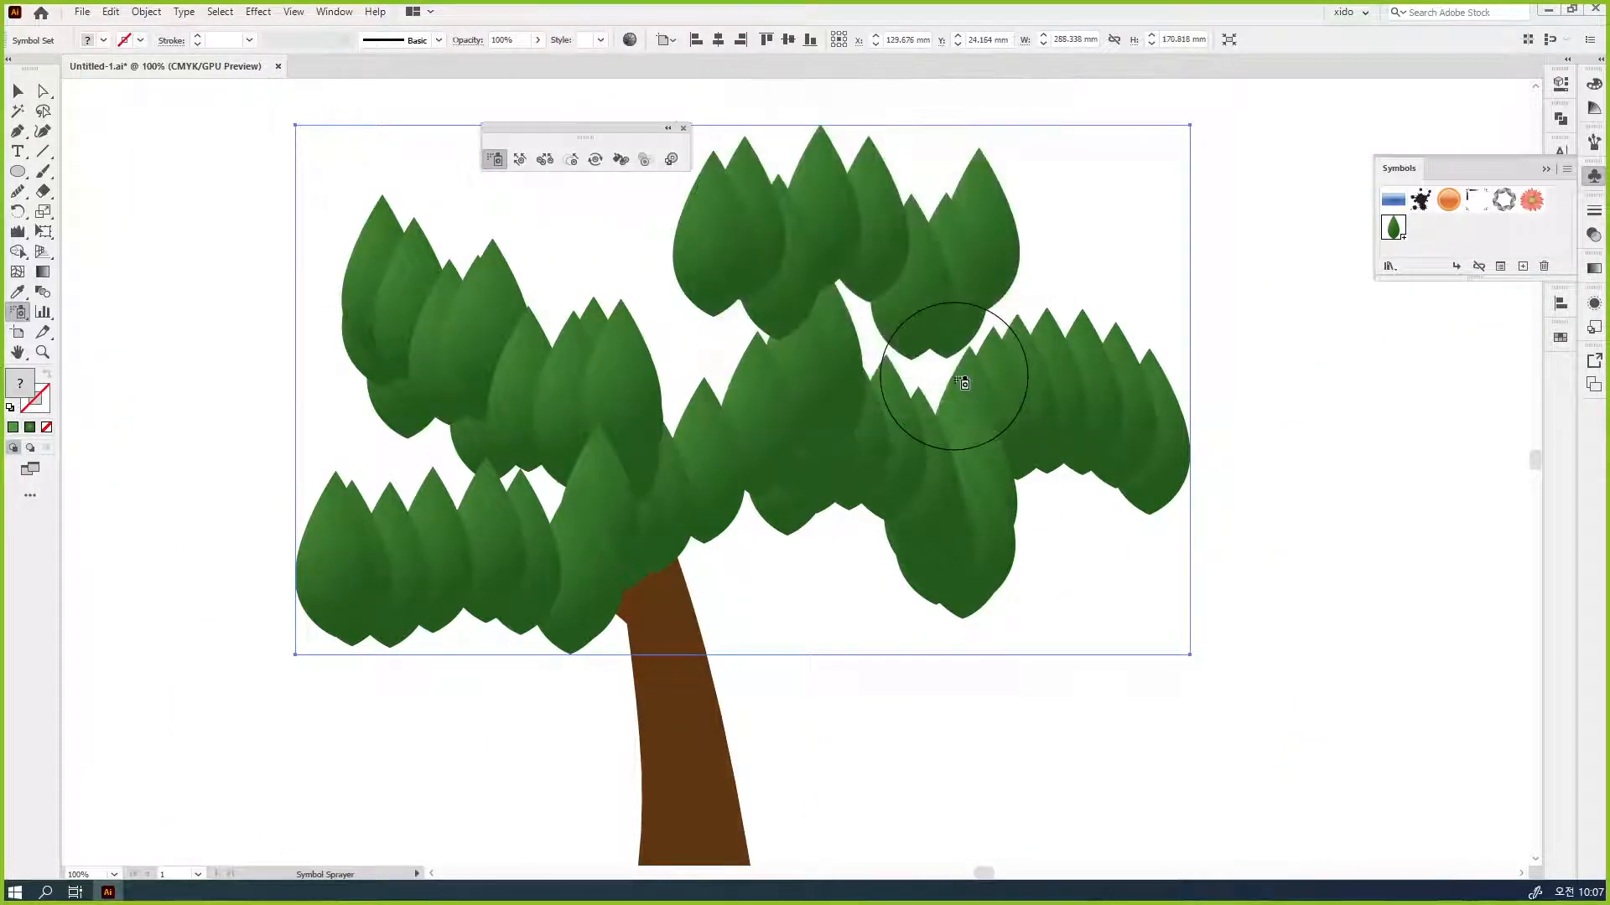
# - Move the whole sprayed leaf set around as one object and place it back over the branches
pyautogui.click(17, 89)
pyautogui.moveTo(810, 444); pyautogui.dragTo(764, 458)
pyautogui.moveTo(807, 481); pyautogui.dragTo(616, 492)
pyautogui.moveTo(707, 441); pyautogui.dragTo(922, 460)
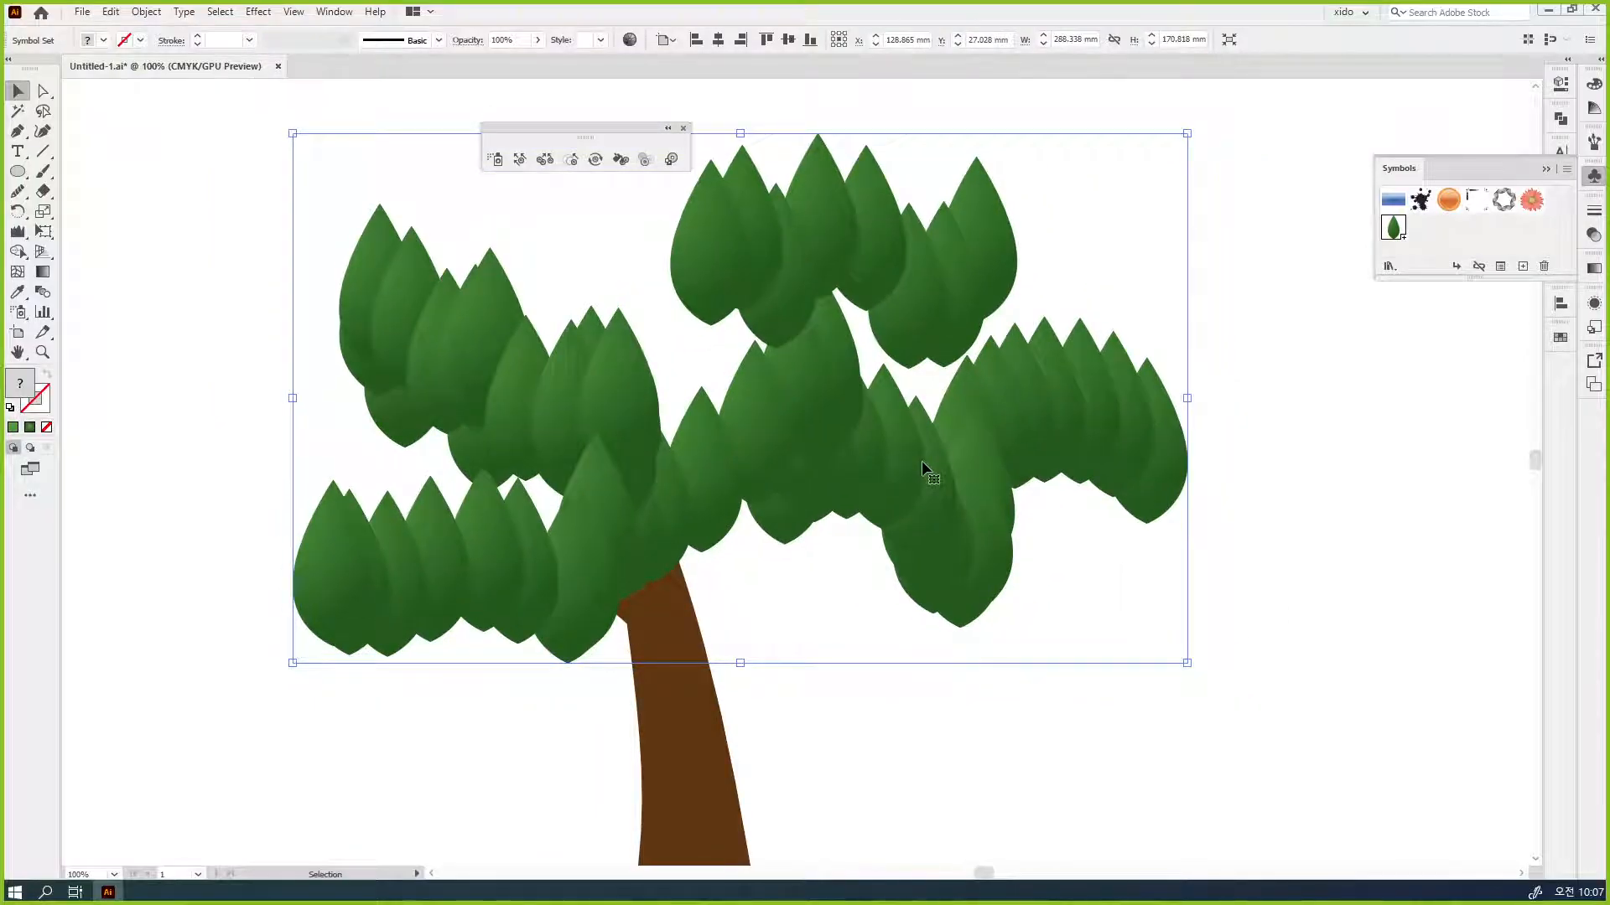
# - Examine the tree and leaf set in Outline view and return to the colour preview
pyautogui.press('y')
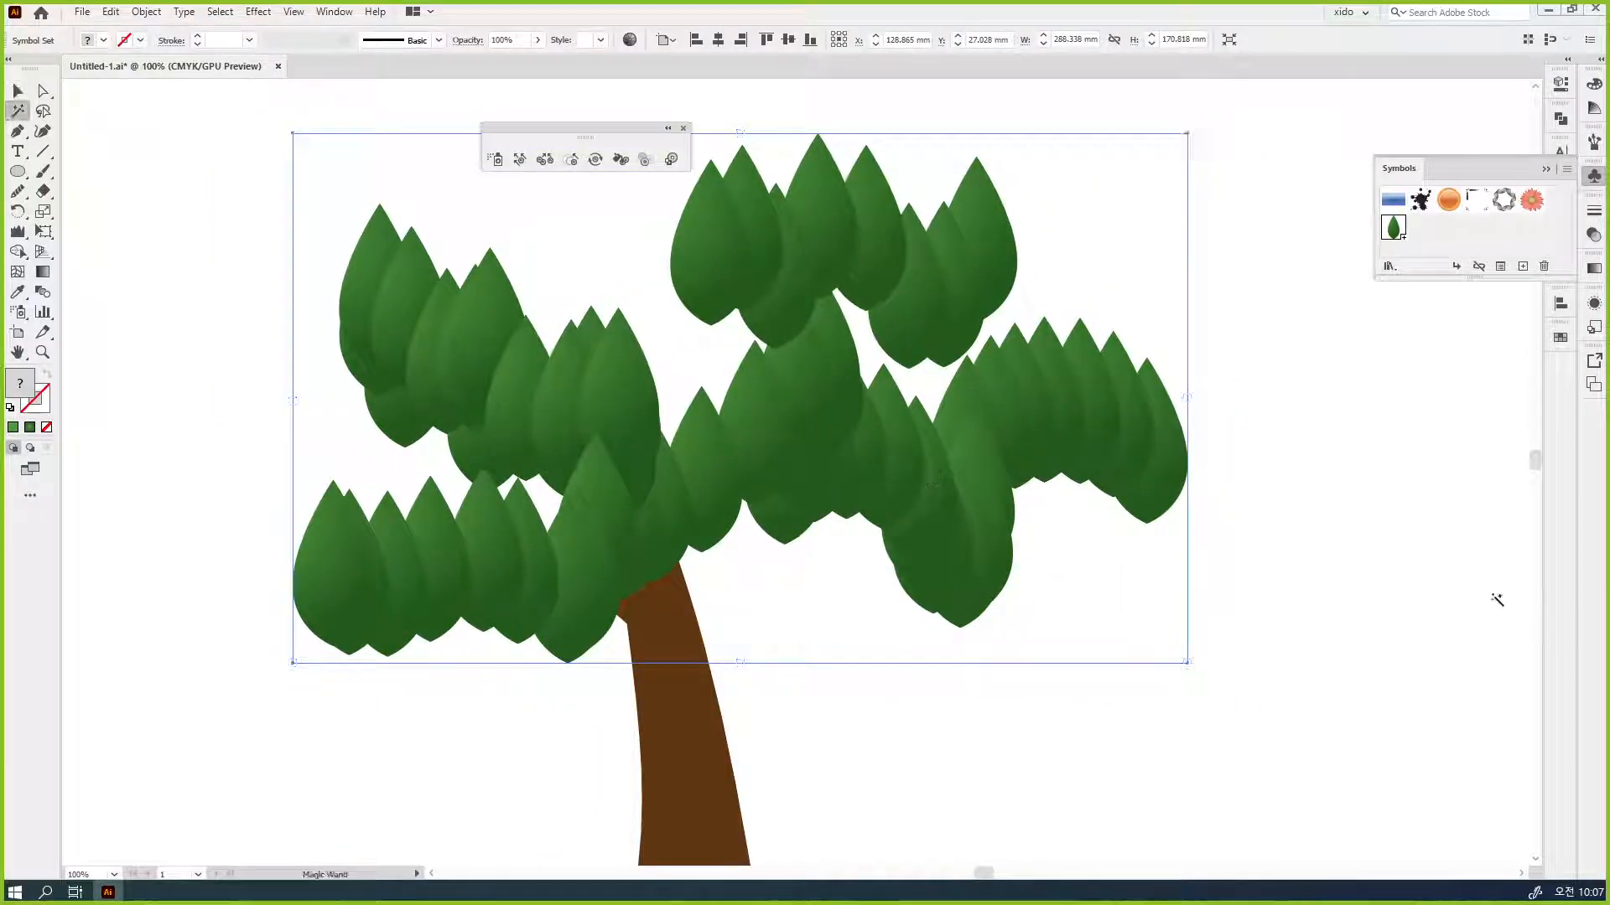
pyautogui.hotkey('ctrl', 'y')
pyautogui.moveTo(1165, 550); pyautogui.dragTo(1325, 604)
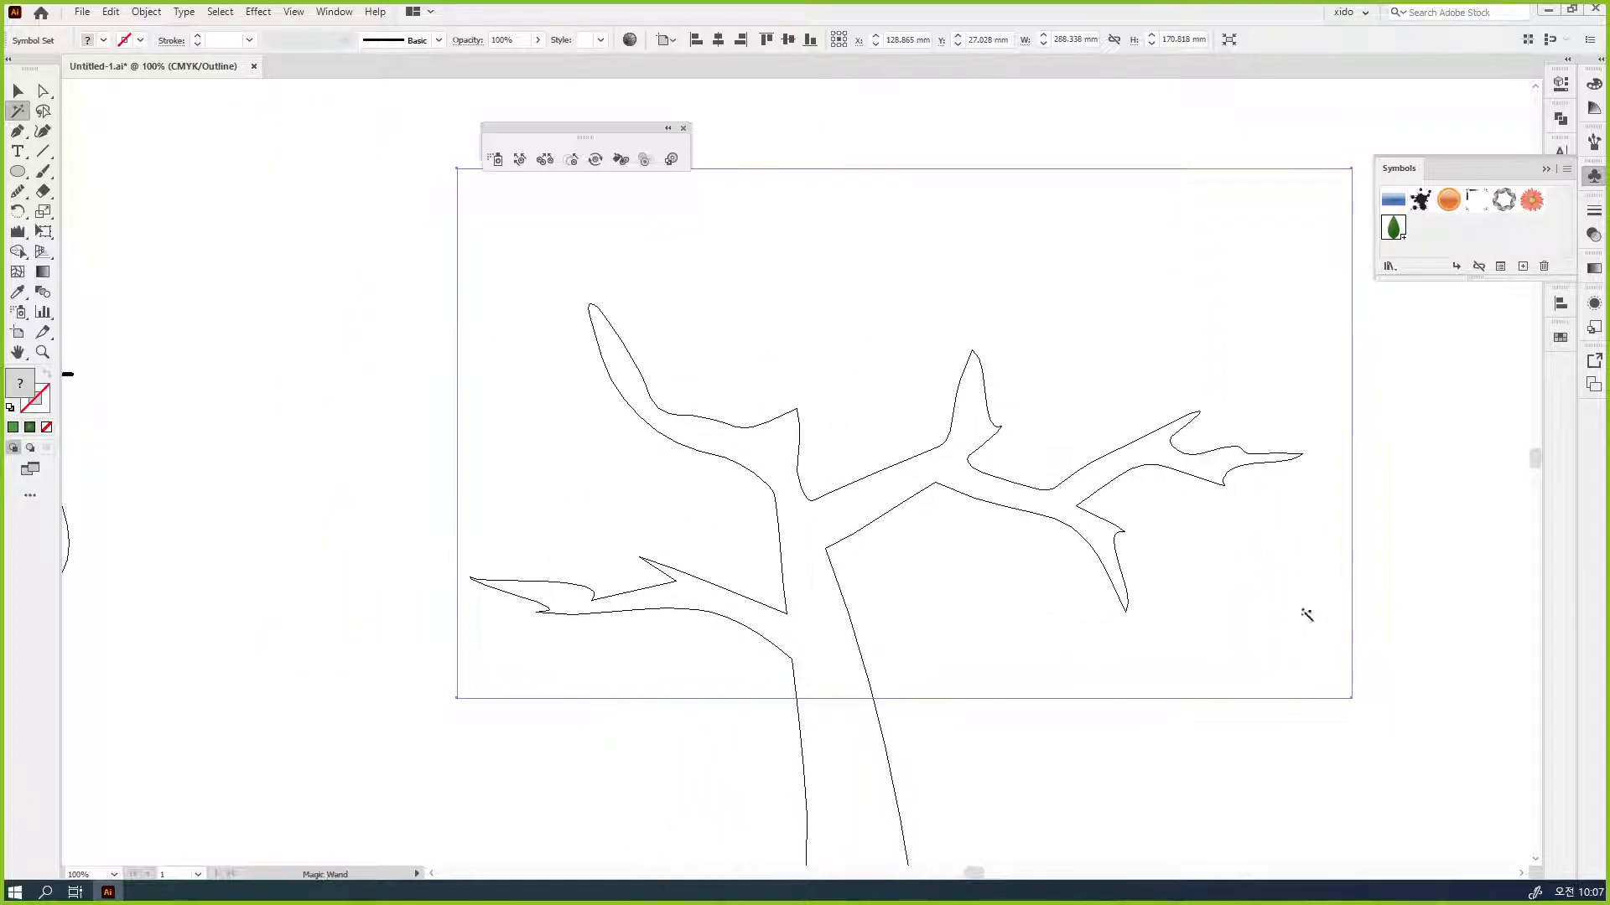
pyautogui.hotkey('ctrl', 'y')
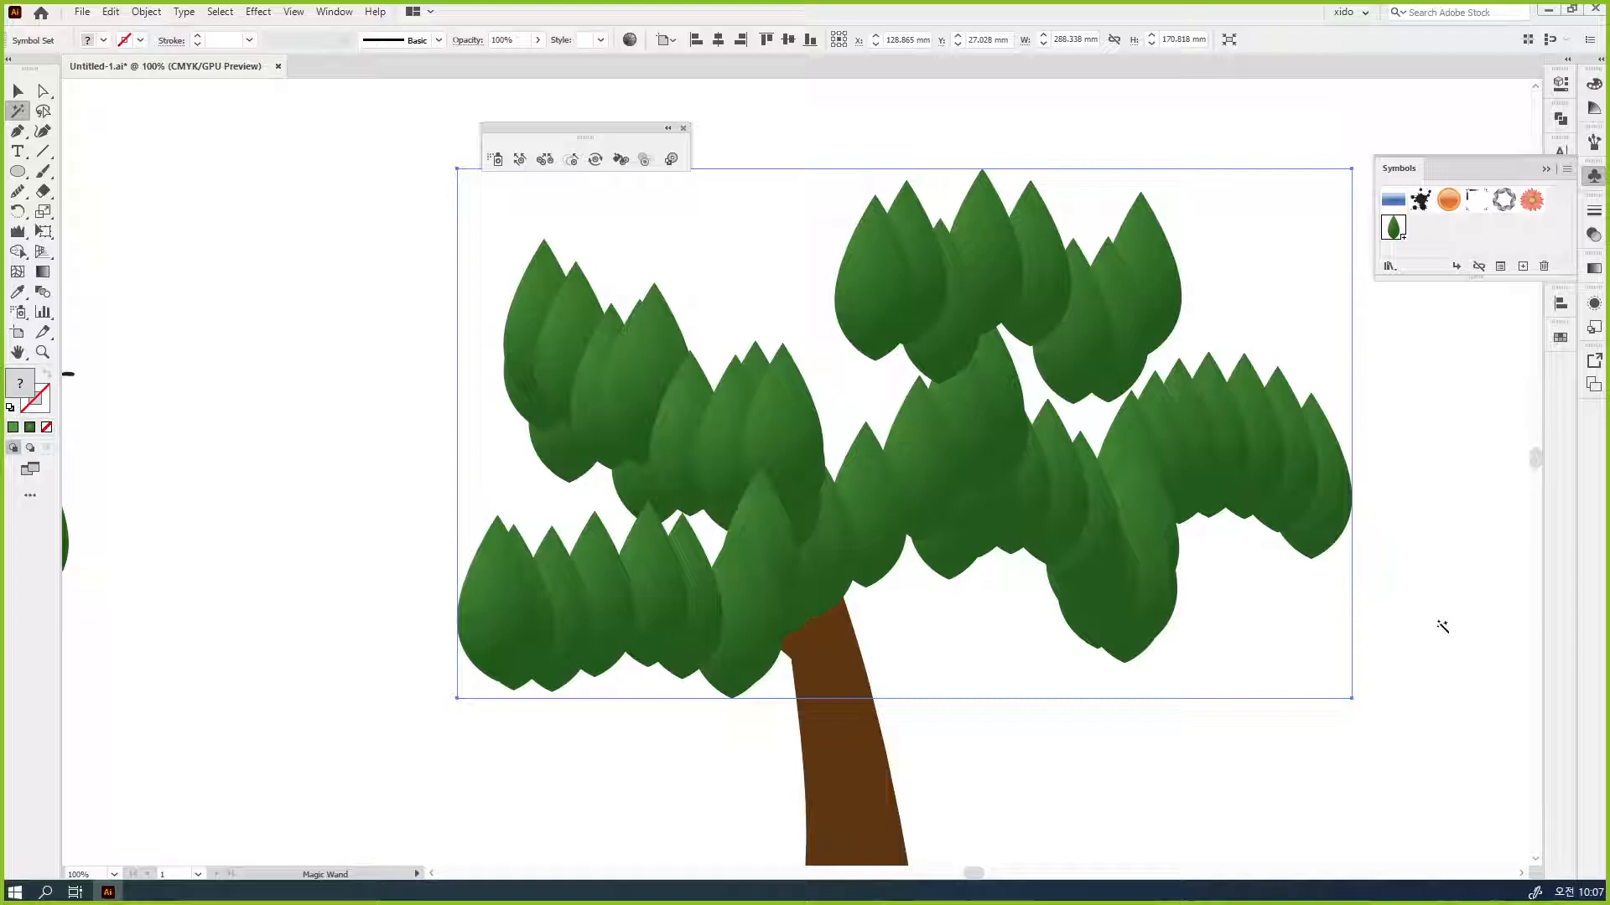
# - Open the "leap" symbol for editing and scale its leaf about its centre to about half size
pyautogui.press('v')
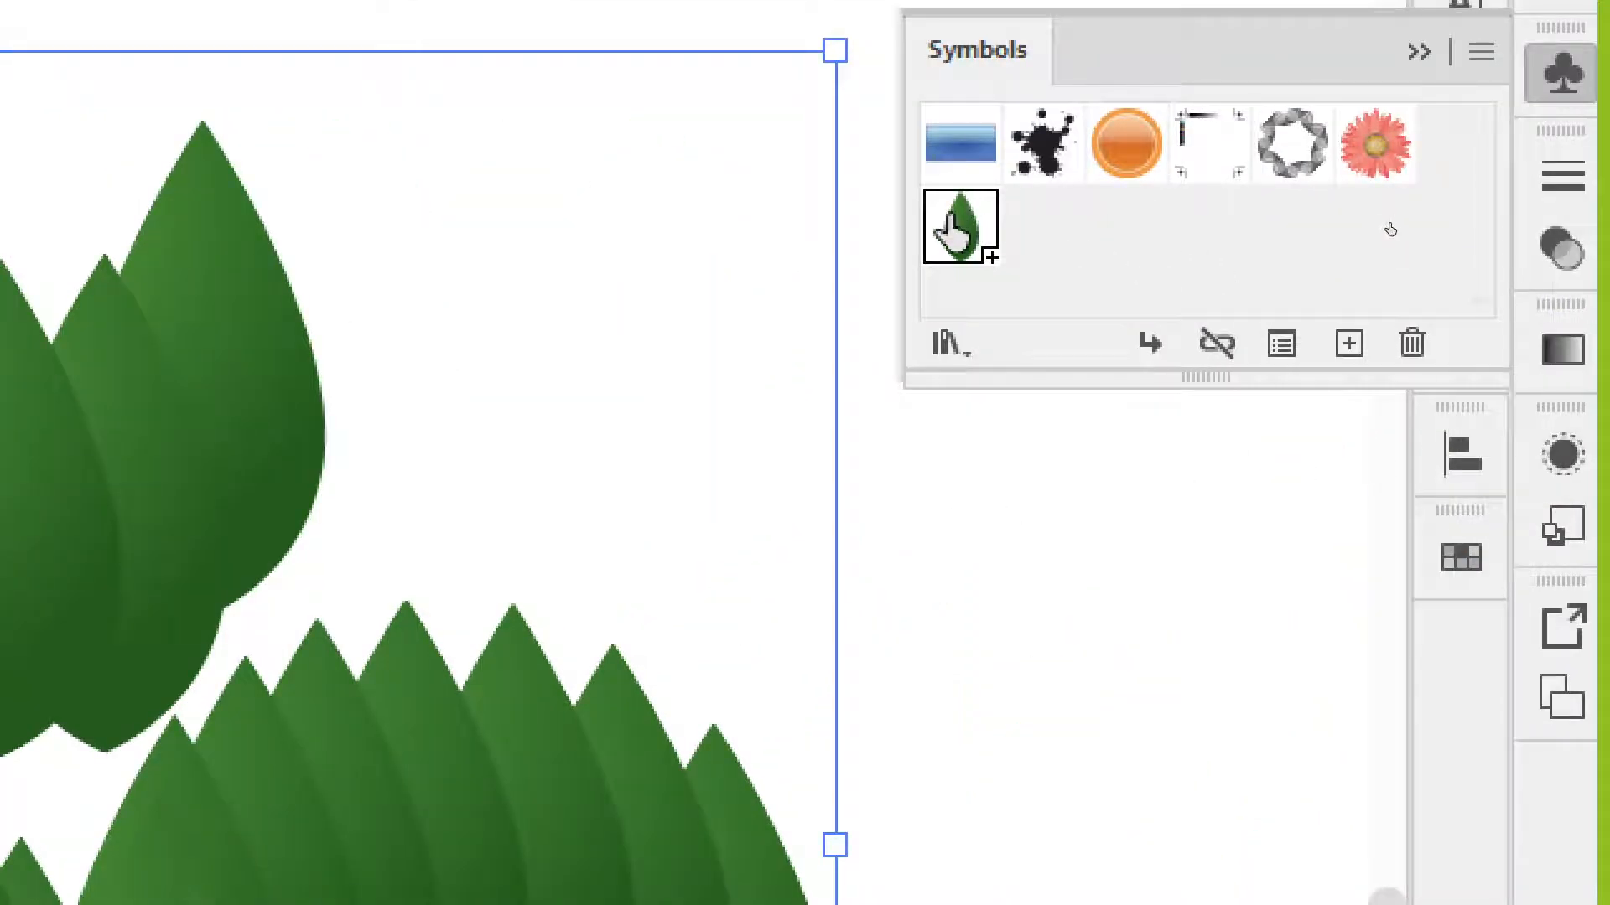
pyautogui.press('Delete')
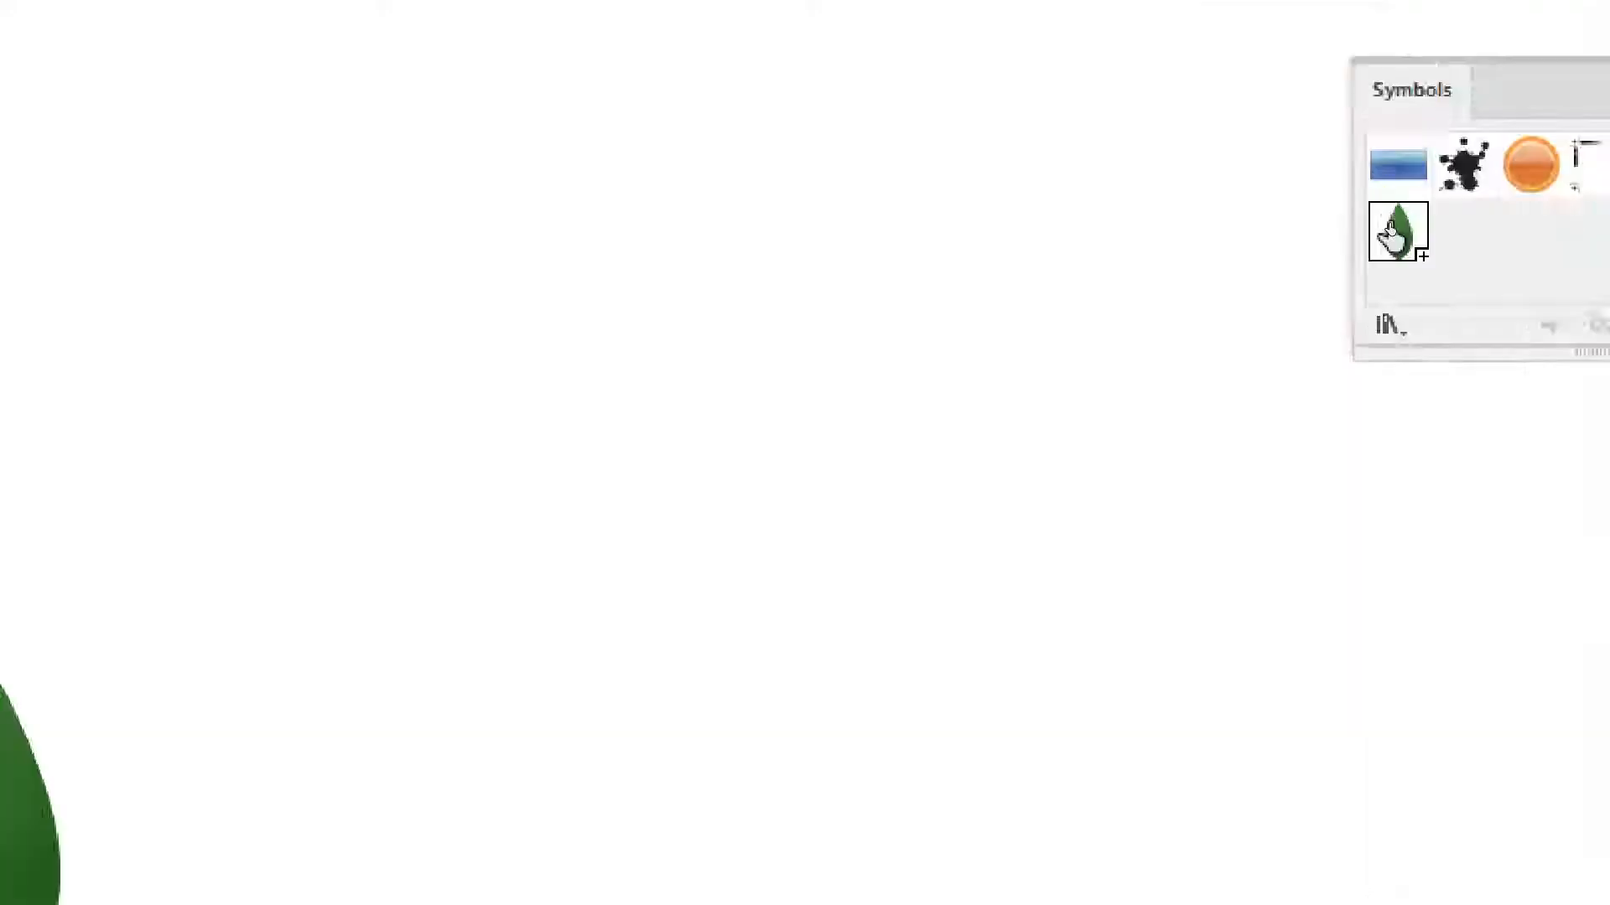
pyautogui.keyDown('ctrl'); pyautogui.click(869, 564); pyautogui.keyUp('ctrl')
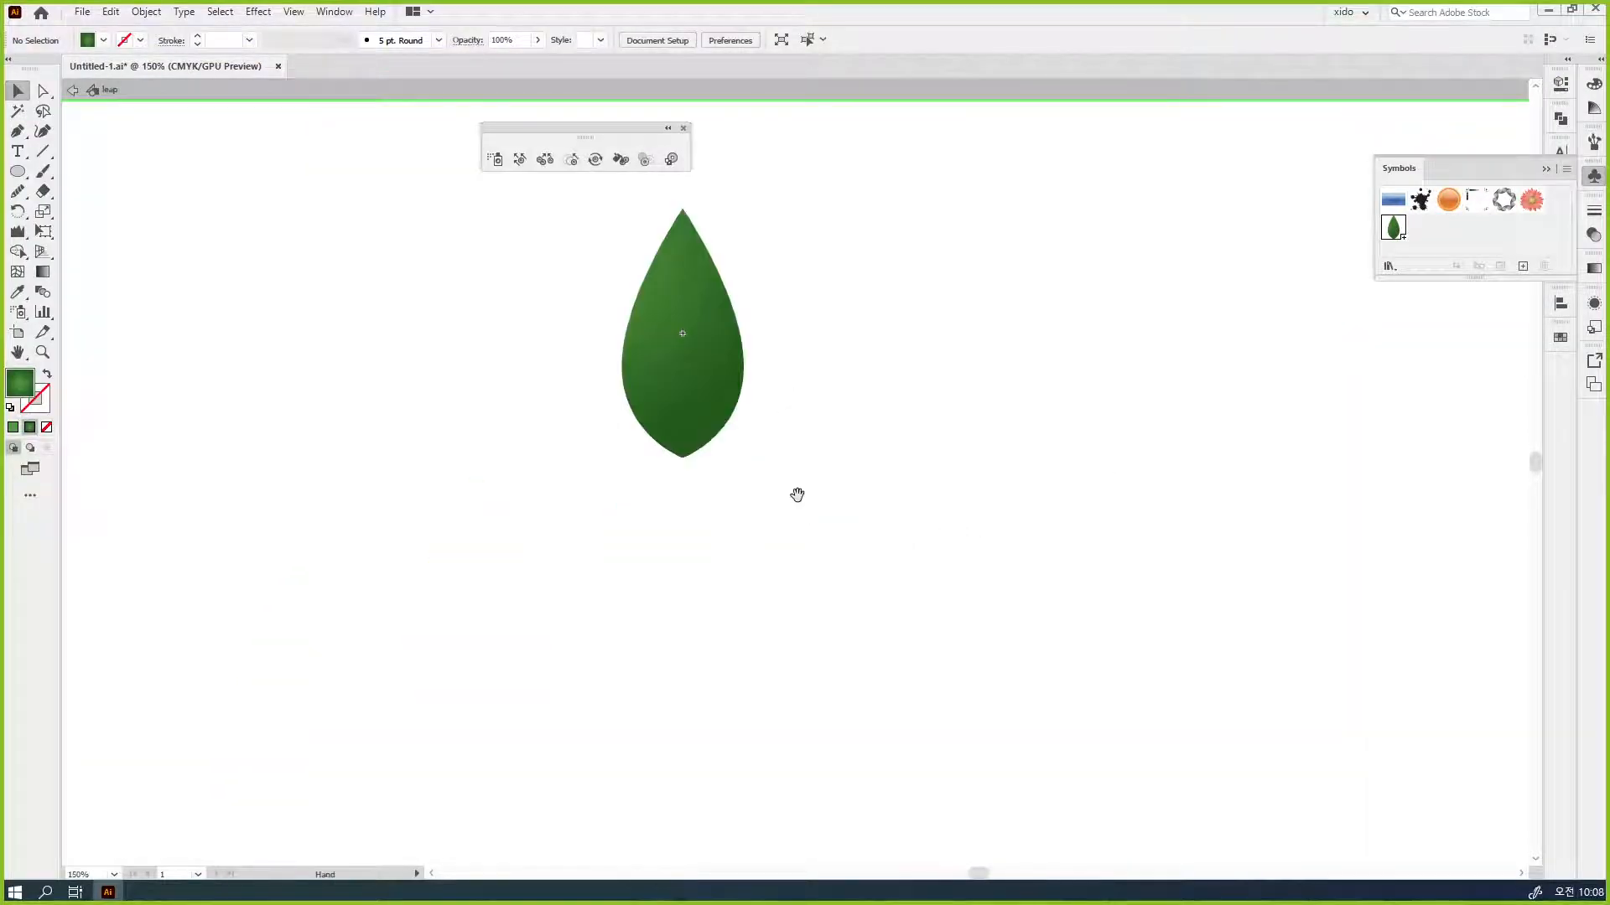
pyautogui.moveTo(791, 493); pyautogui.dragTo(870, 531)
pyautogui.click(790, 447)
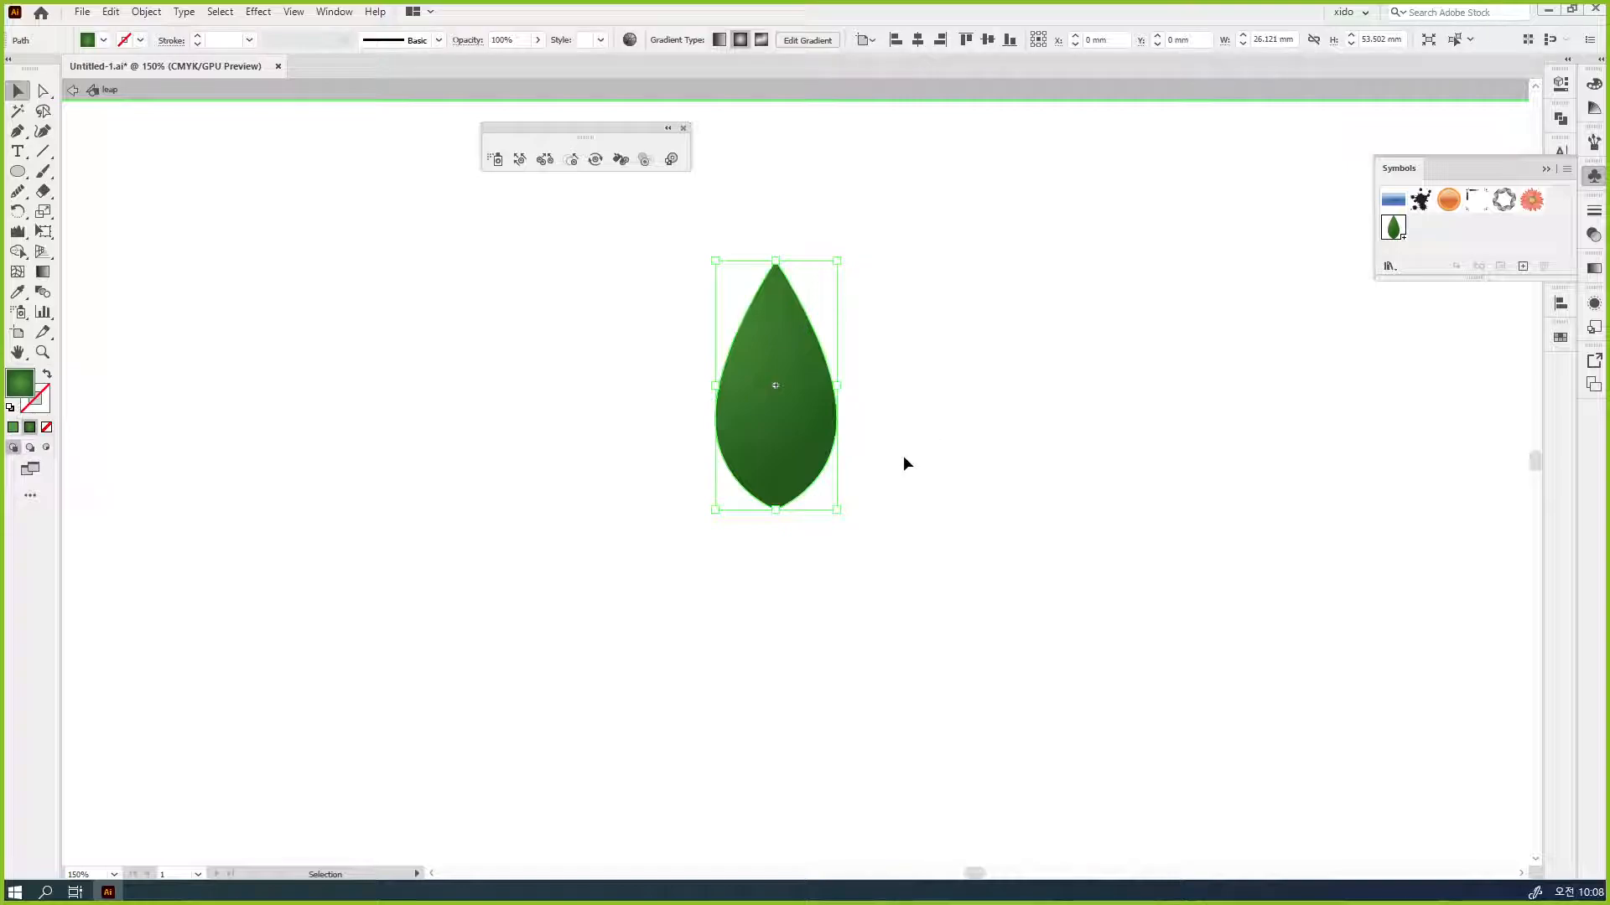
pyautogui.moveTo(836, 260); pyautogui.dragTo(828, 335)
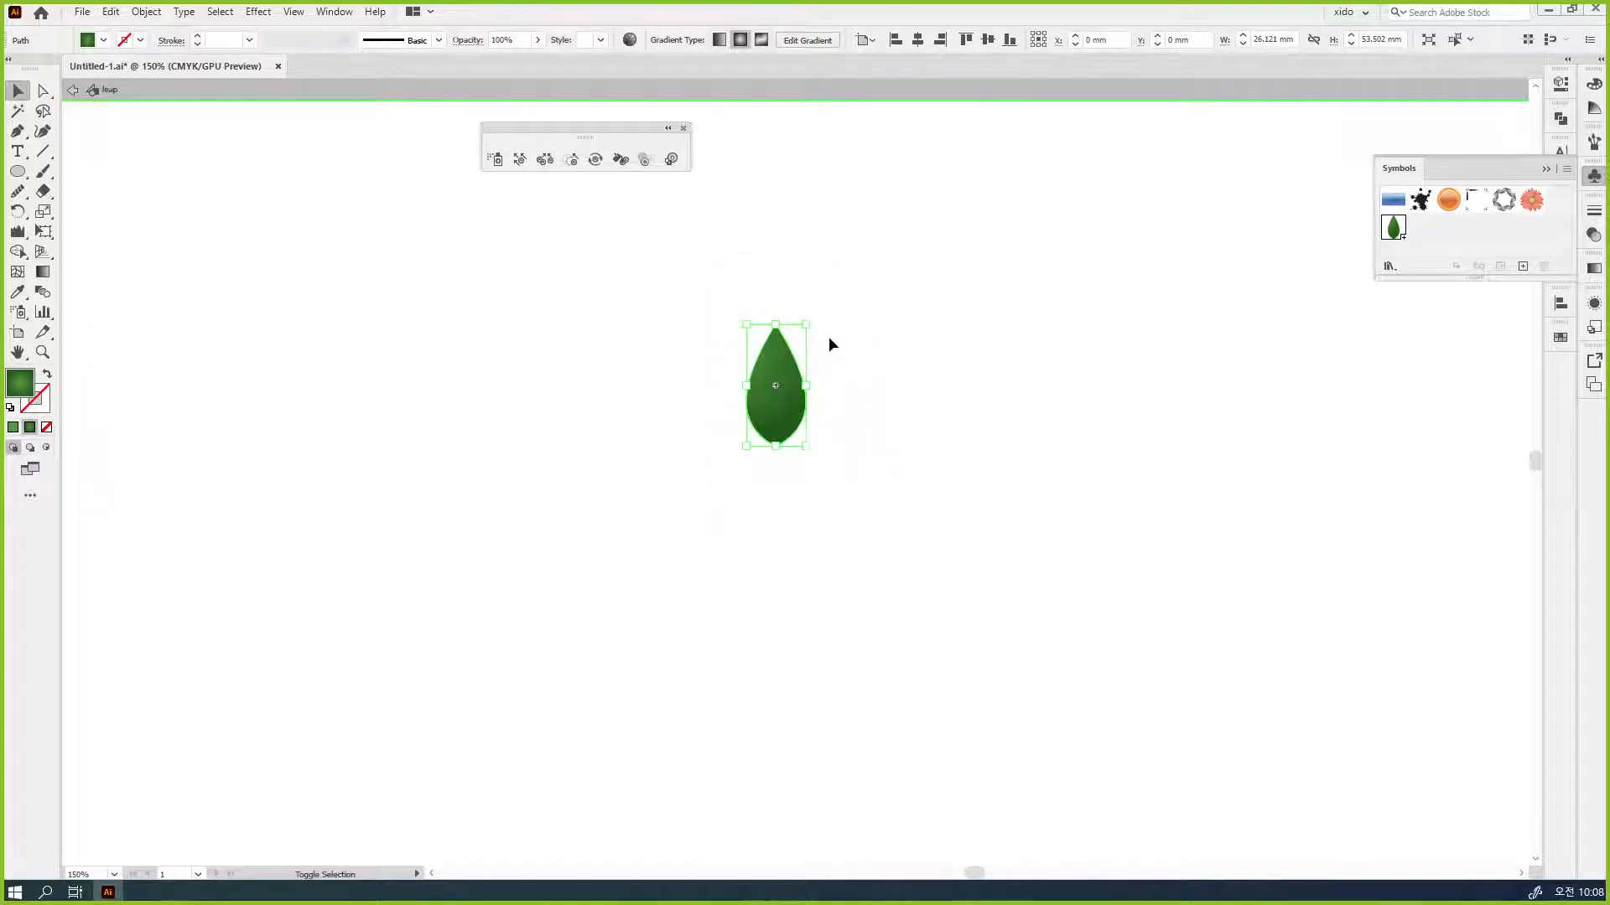
# - Duplicate the leaf, shrink and tilt the copy, and place it over the original's lower-left side
pyautogui.keyDown('ctrl'); pyautogui.click(790, 423); pyautogui.keyUp('ctrl')
pyautogui.keyDown('ctrl'); pyautogui.click(780, 426); pyautogui.keyUp('ctrl')
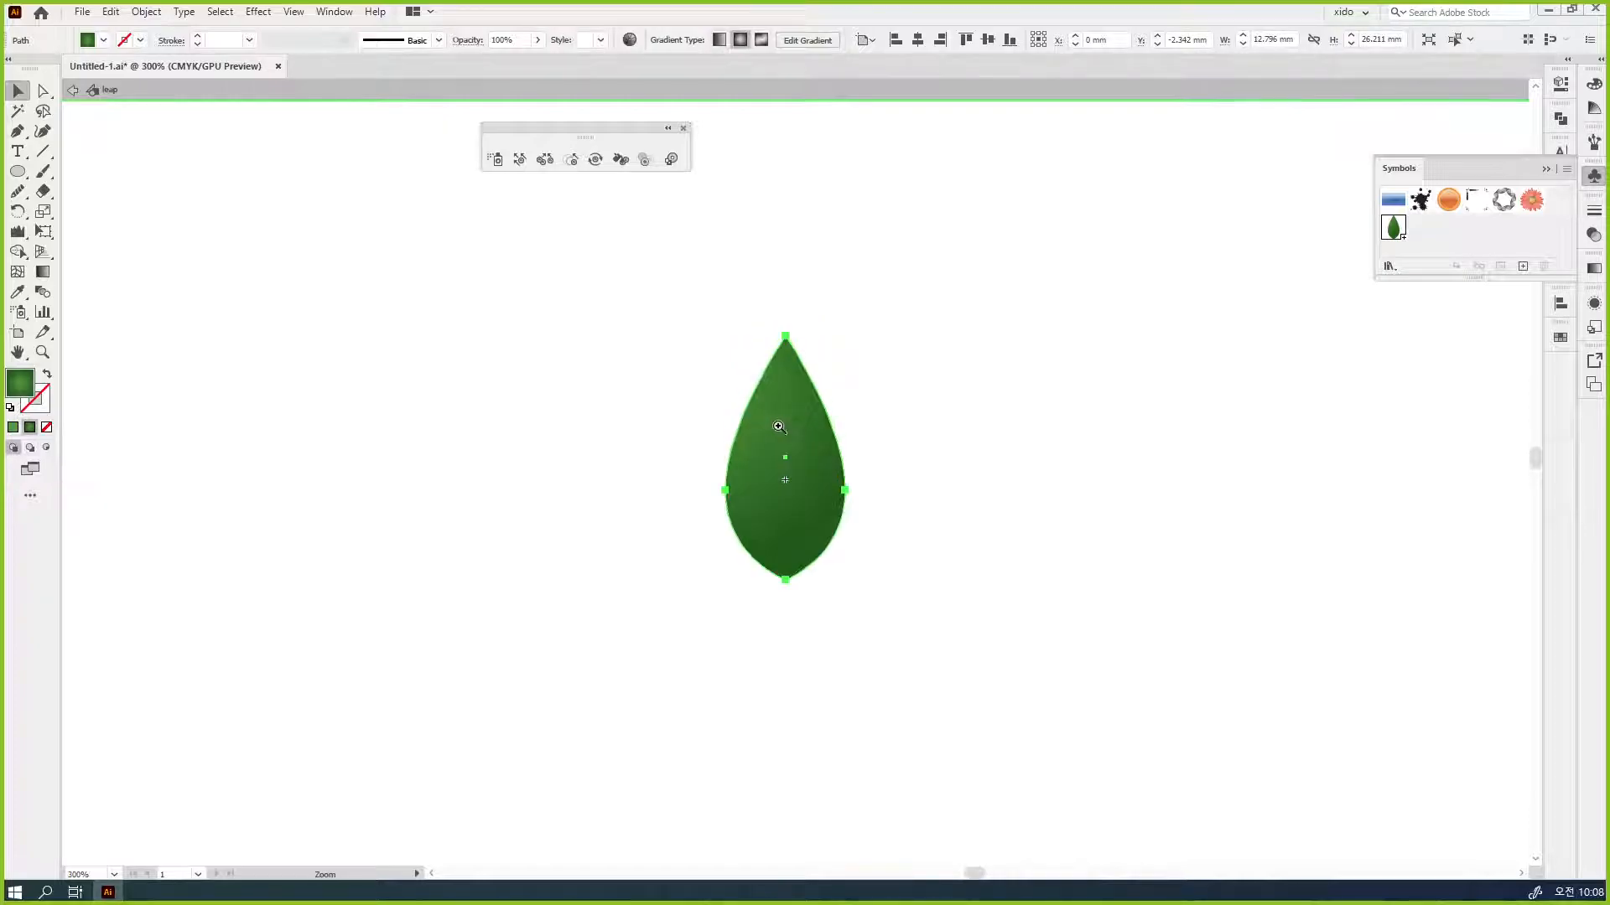
pyautogui.keyDown('ctrl'); pyautogui.click(786, 487); pyautogui.keyUp('ctrl')
pyautogui.moveTo(836, 505)
pyautogui.mouseDown()
pyautogui.moveTo(888, 467)
pyautogui.moveTo(807, 495)
pyautogui.mouseUp()
pyautogui.moveTo(849, 593); pyautogui.dragTo(901, 550)
pyautogui.moveTo(717, 256); pyautogui.dragTo(751, 367)
pyautogui.click(918, 556)
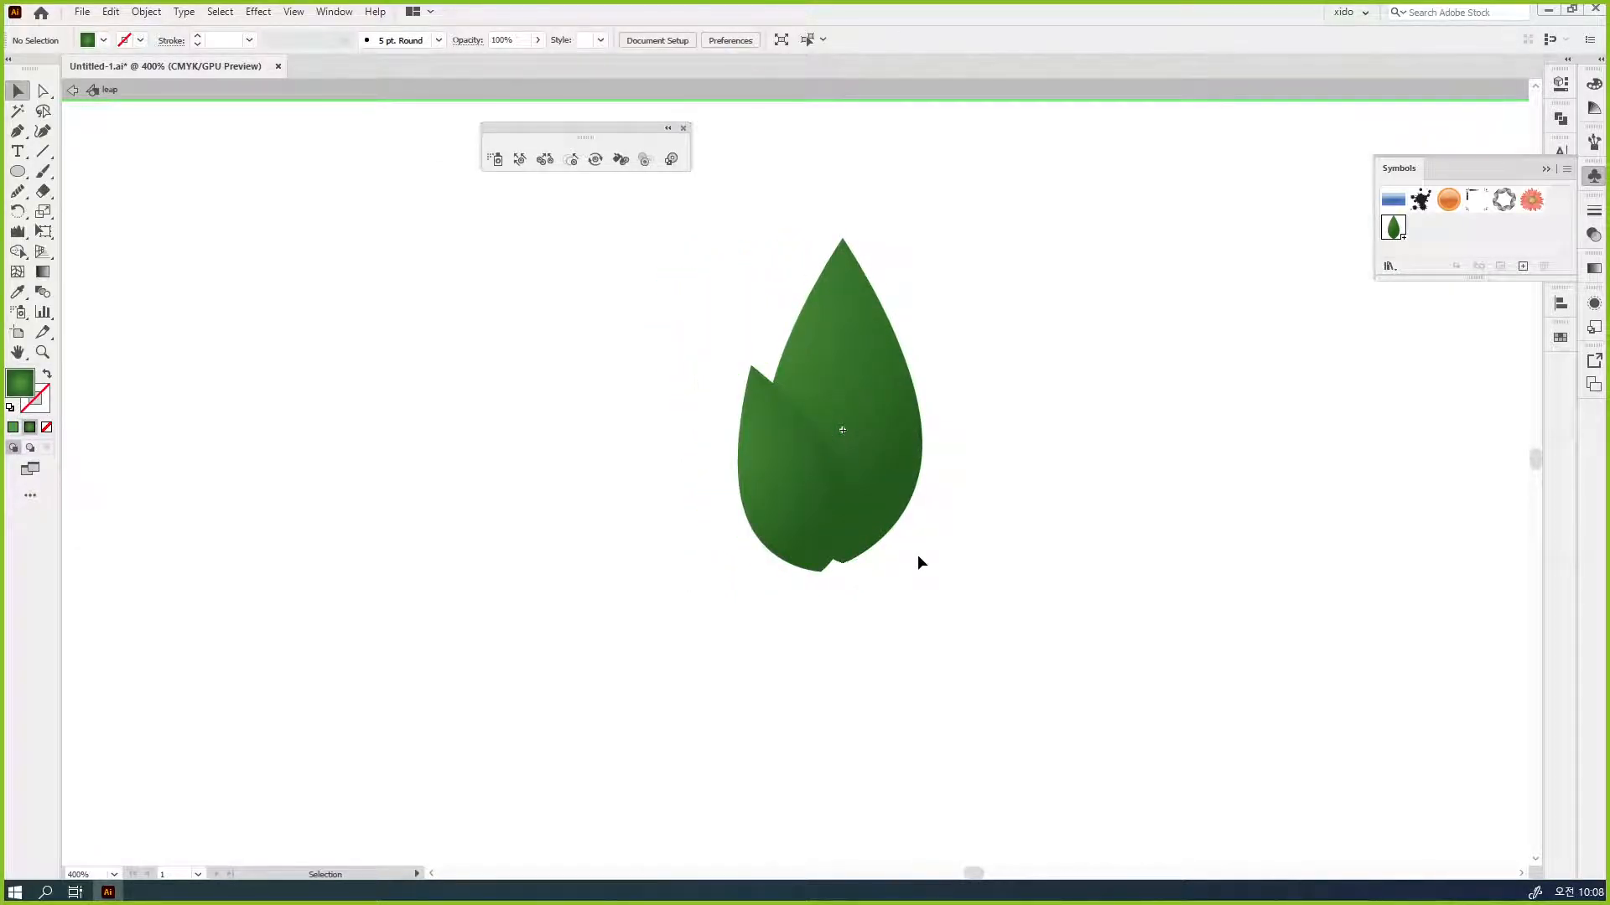
# - Put a slightly offset copy of the small leaf behind it and fill that copy with white
pyautogui.click(817, 476)
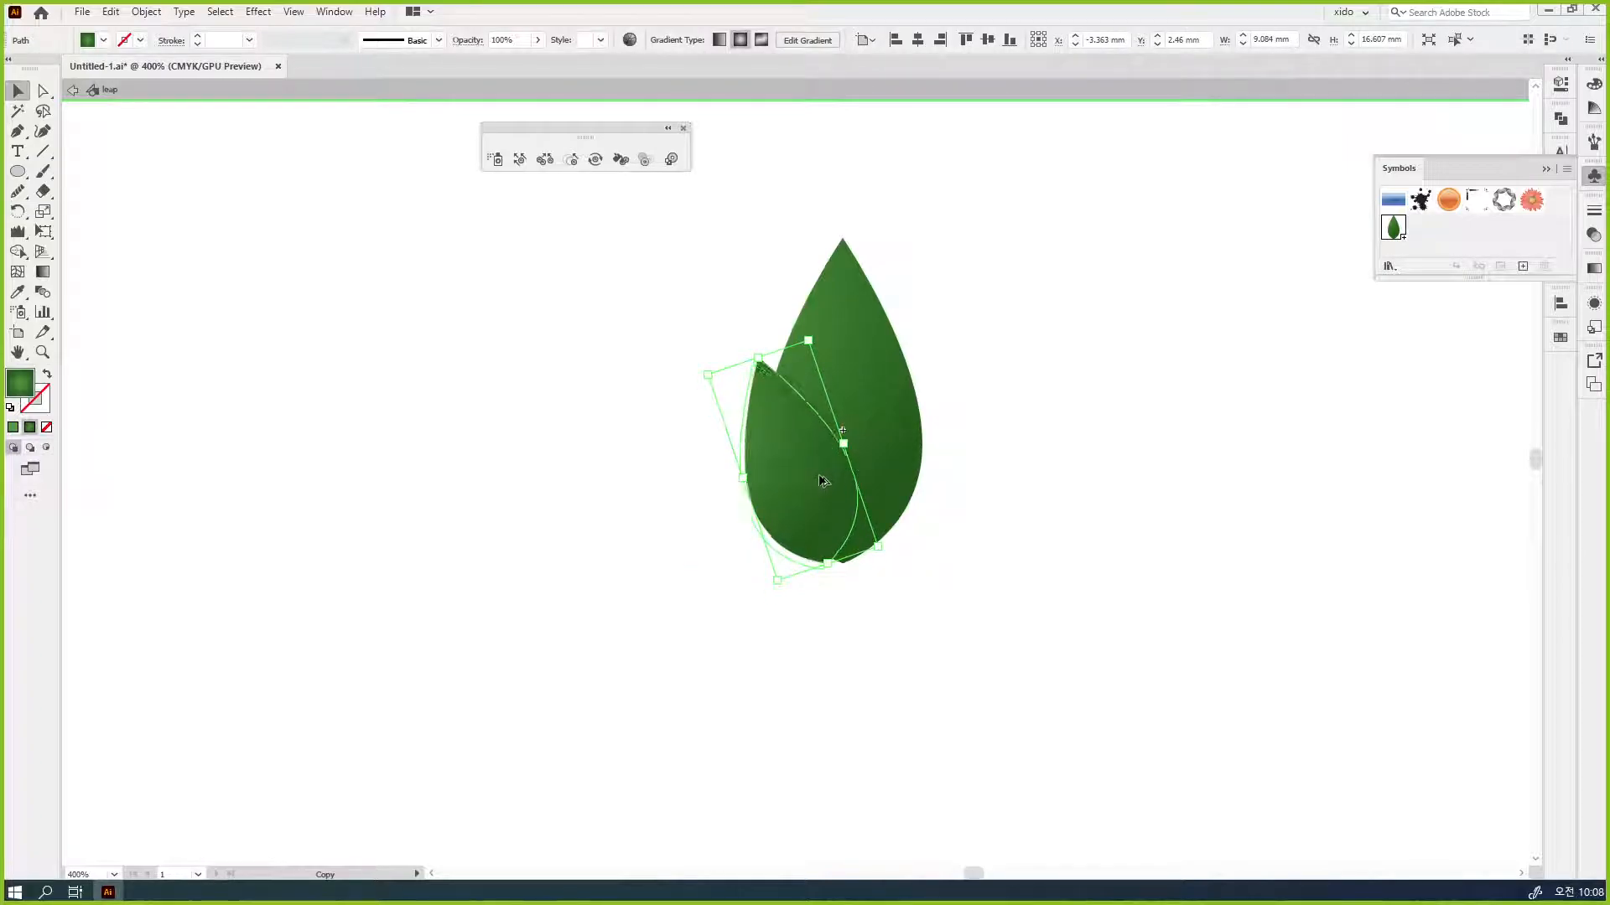
pyautogui.click(981, 568)
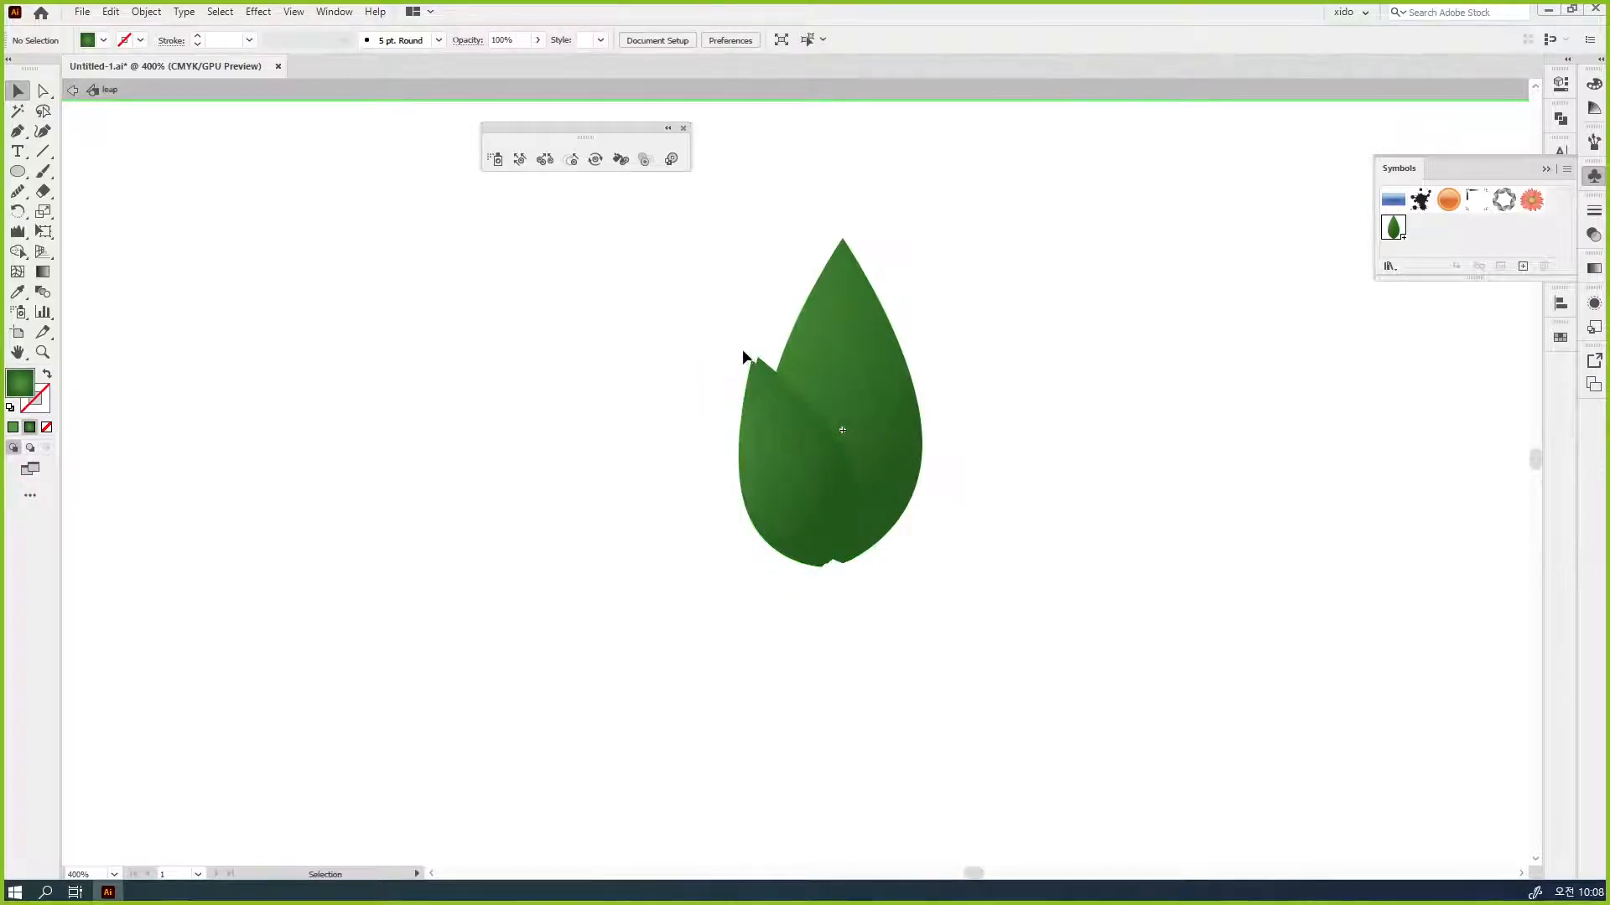
pyautogui.click(767, 369)
pyautogui.press('i')
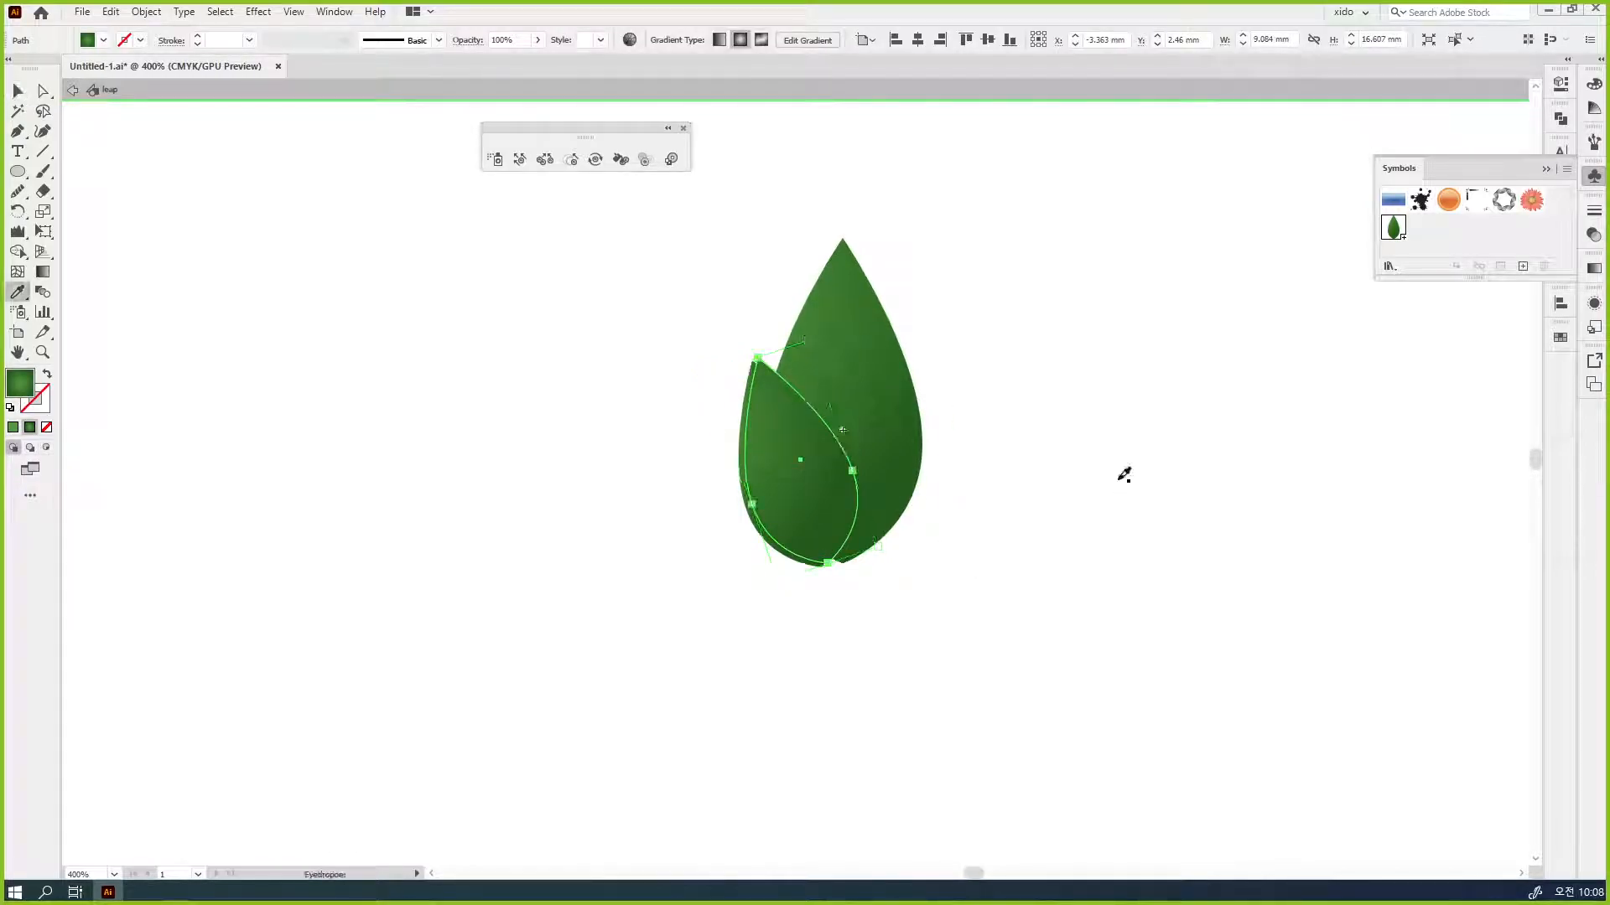
pyautogui.click(1119, 480)
pyautogui.press('v')
pyautogui.click(1125, 540)
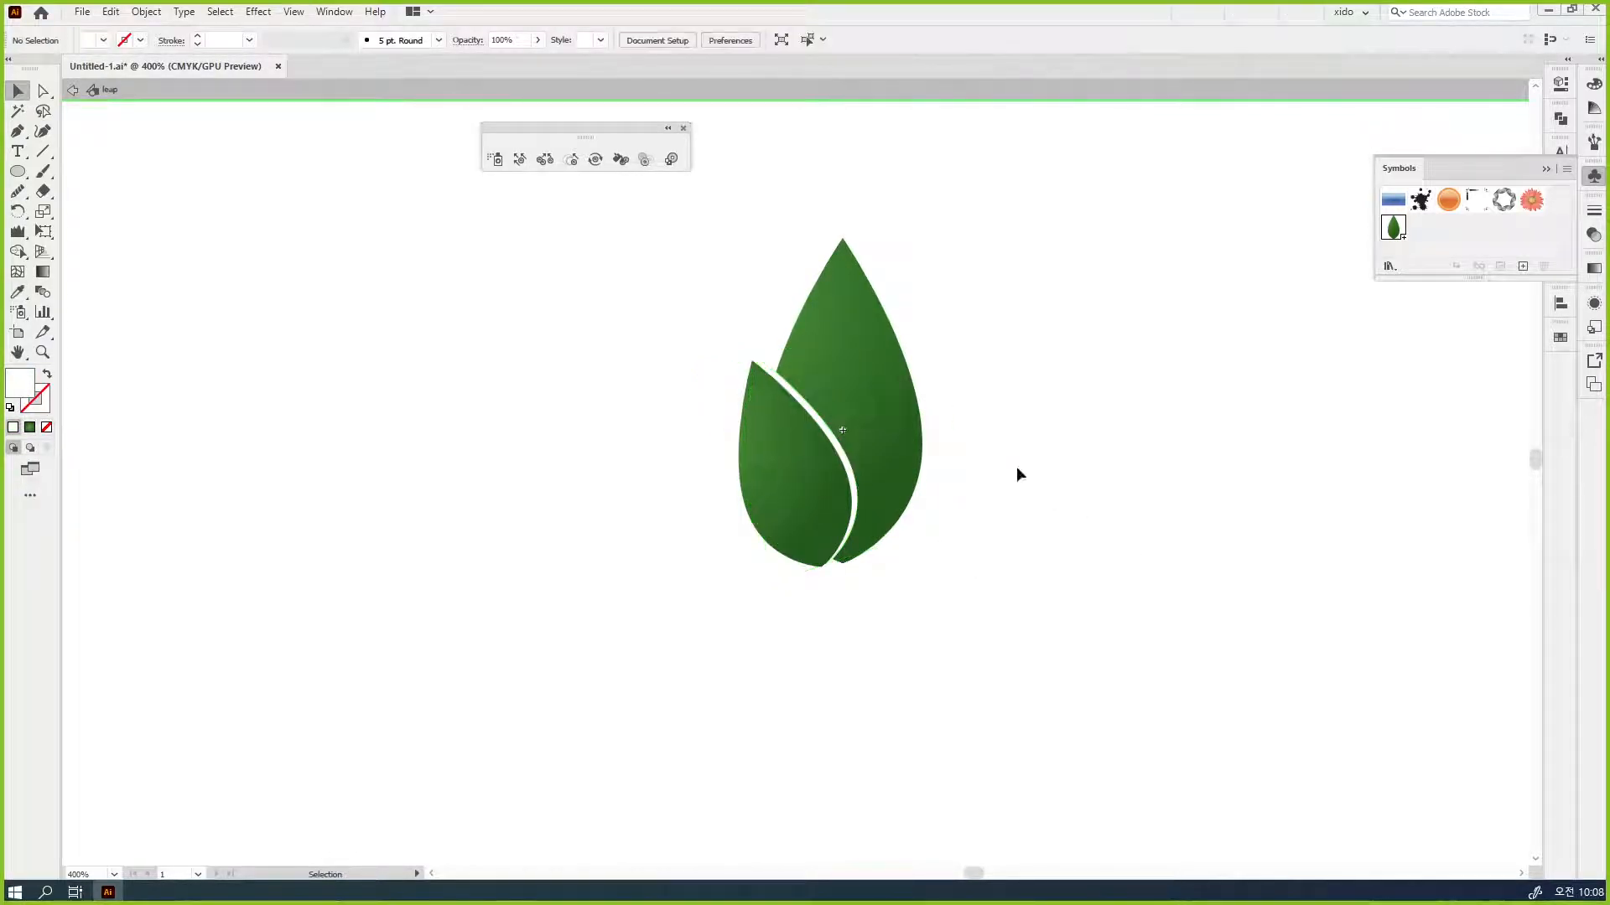
# - Tilt the small leaf and its white copy further outward together and align their base with the large leaf's bottom tip
pyautogui.click(877, 374)
pyautogui.hotkey('ctrl', '=')
pyautogui.hotkey('ctrl', '=')
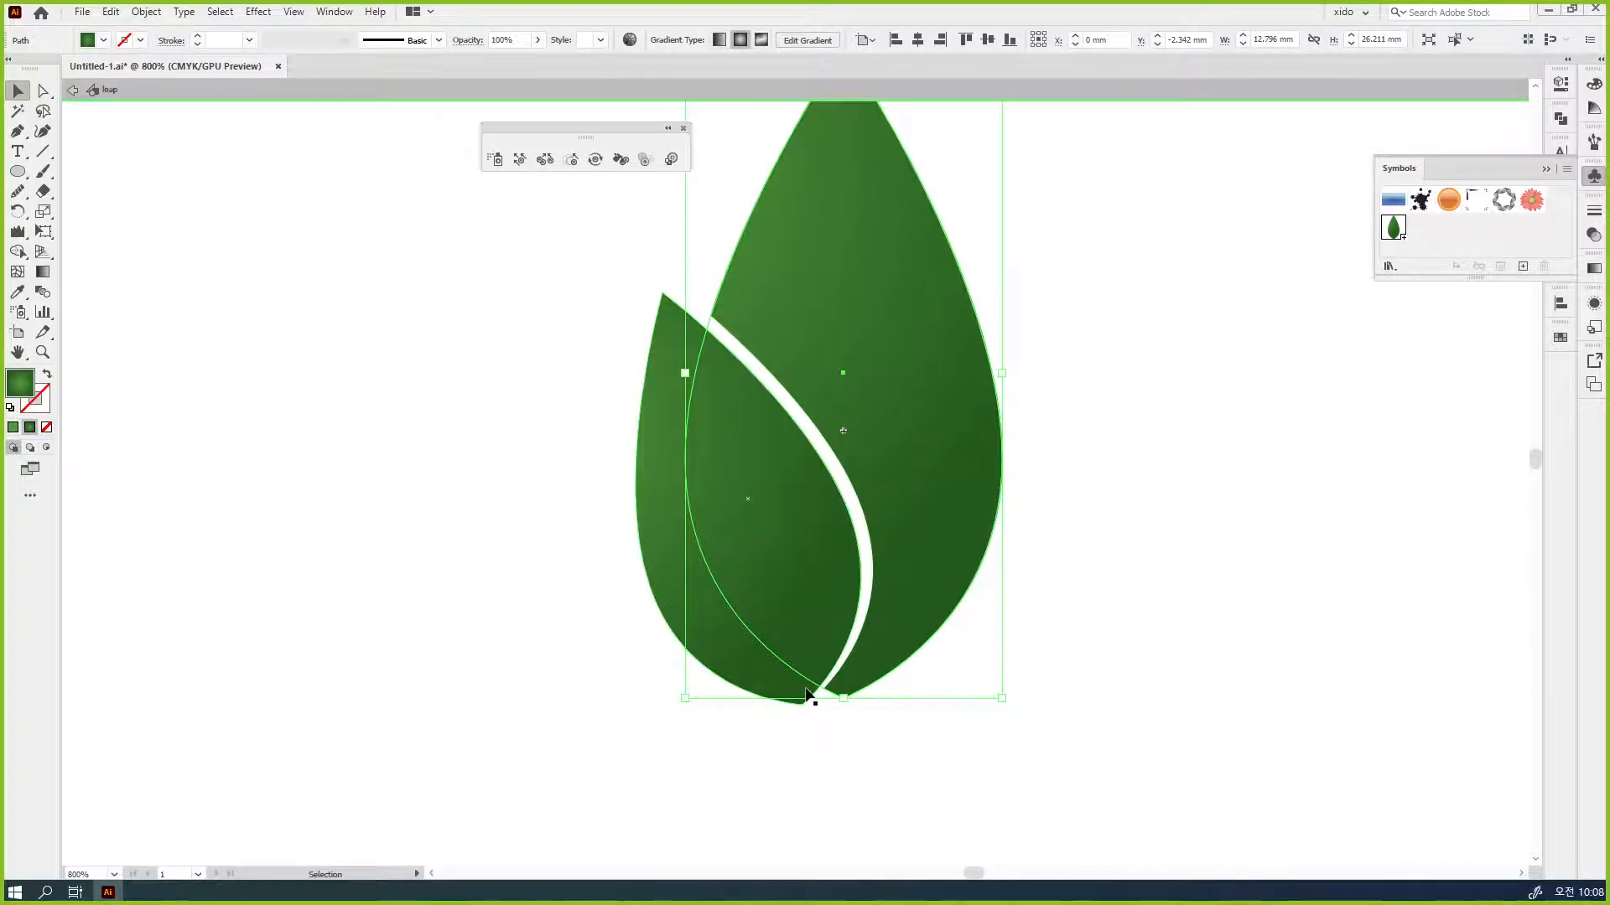
pyautogui.click(812, 726)
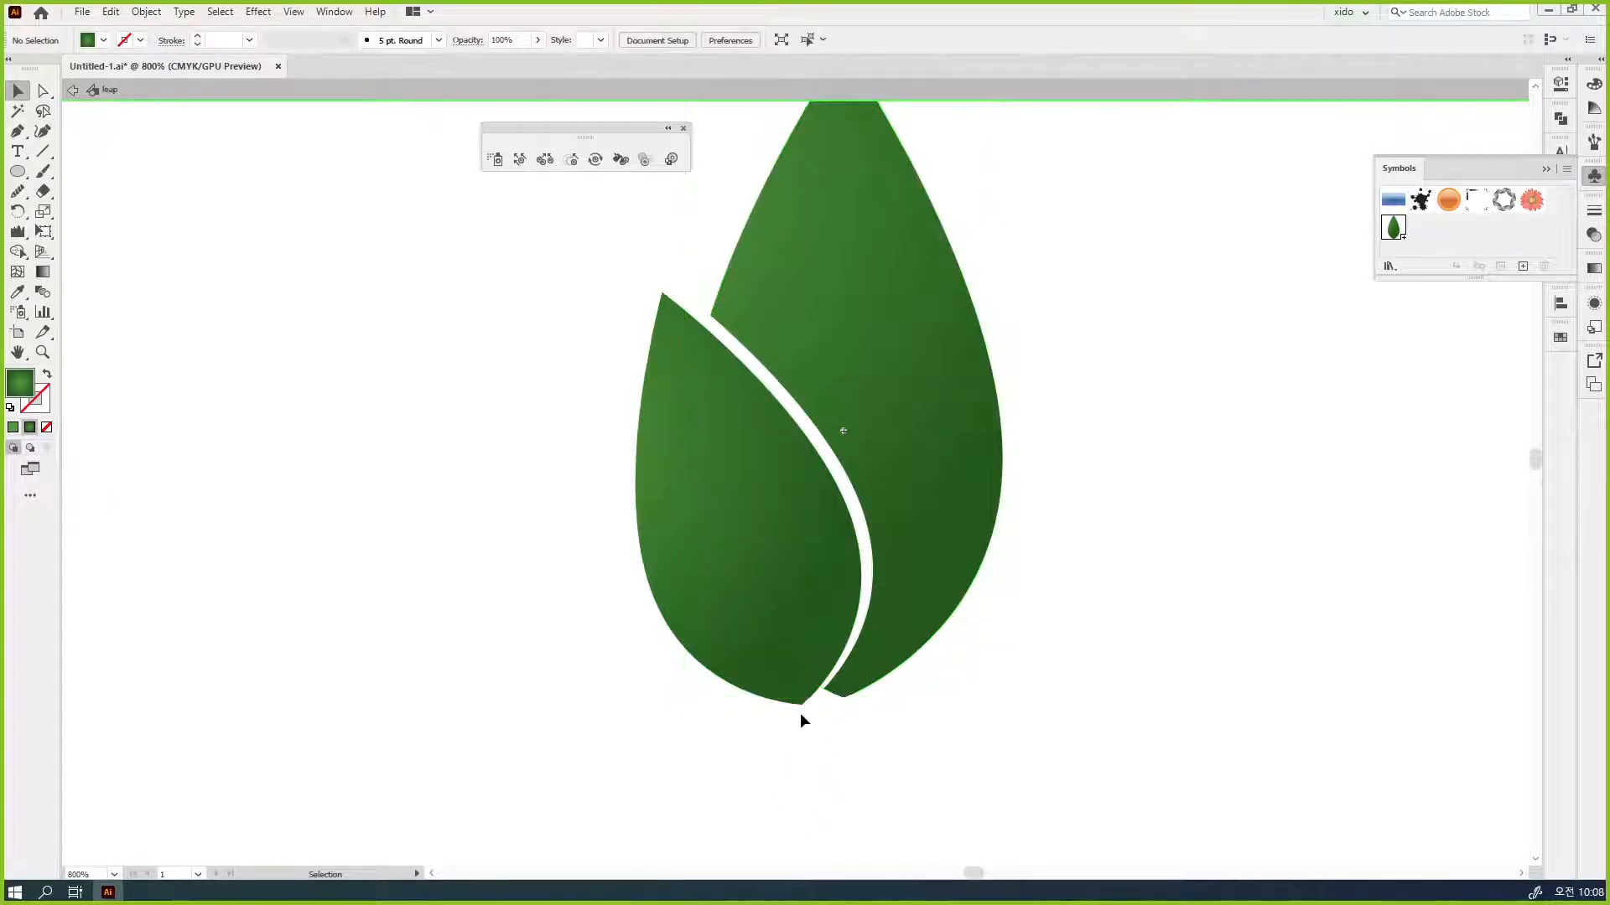
pyautogui.click(787, 710)
pyautogui.moveTo(787, 702); pyautogui.dragTo(823, 699)
pyautogui.press('r')
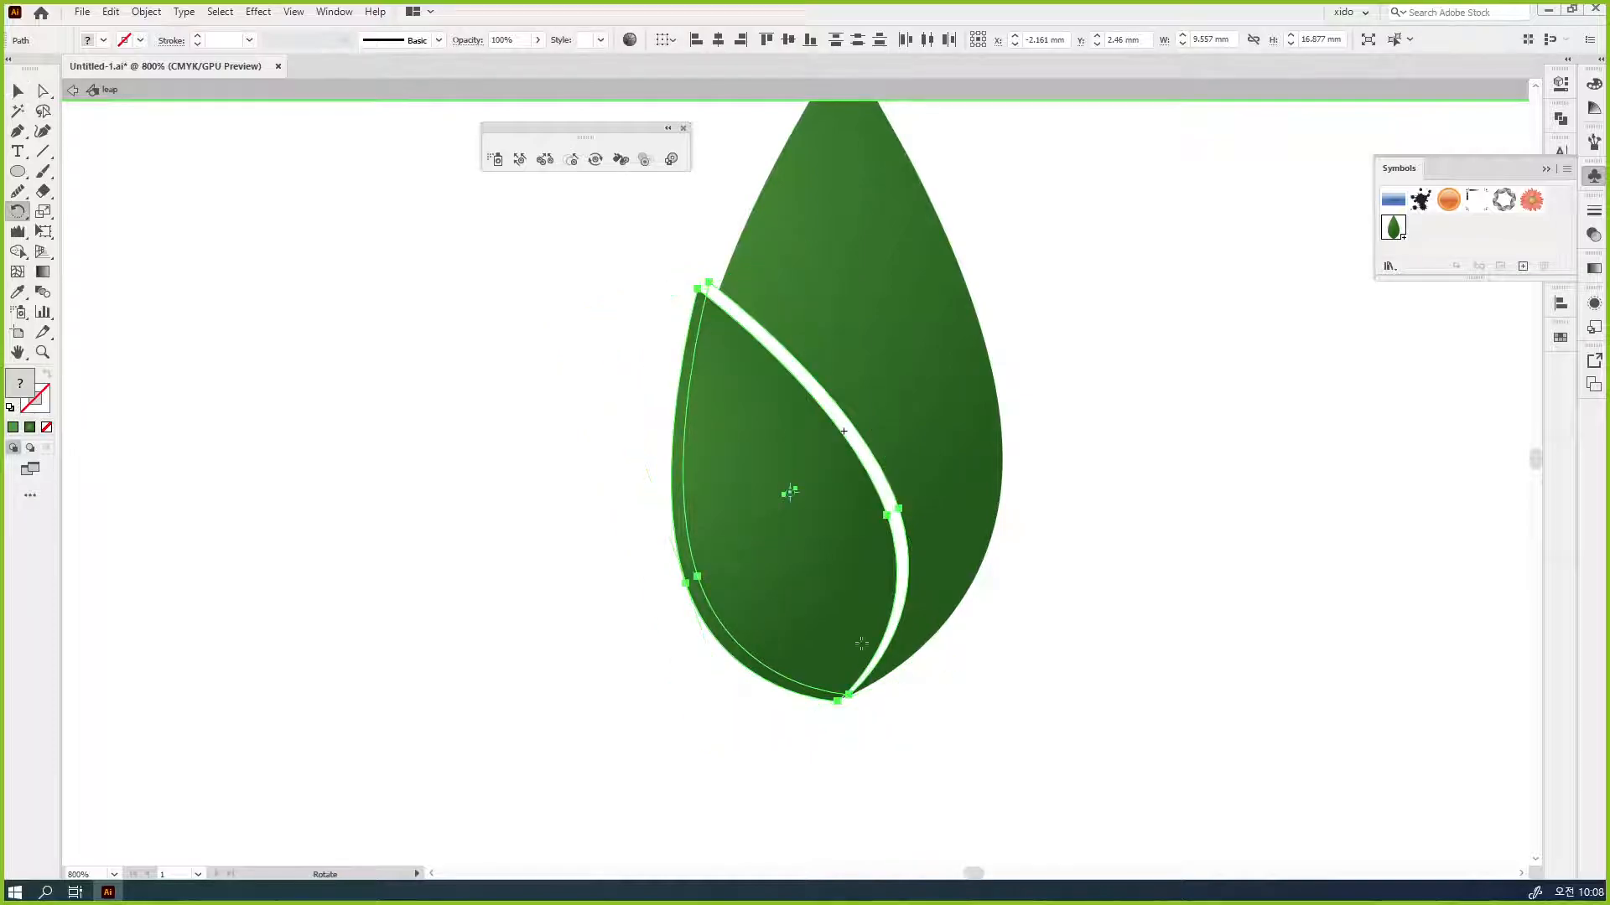
pyautogui.moveTo(632, 335); pyautogui.dragTo(583, 354)
pyautogui.press('v')
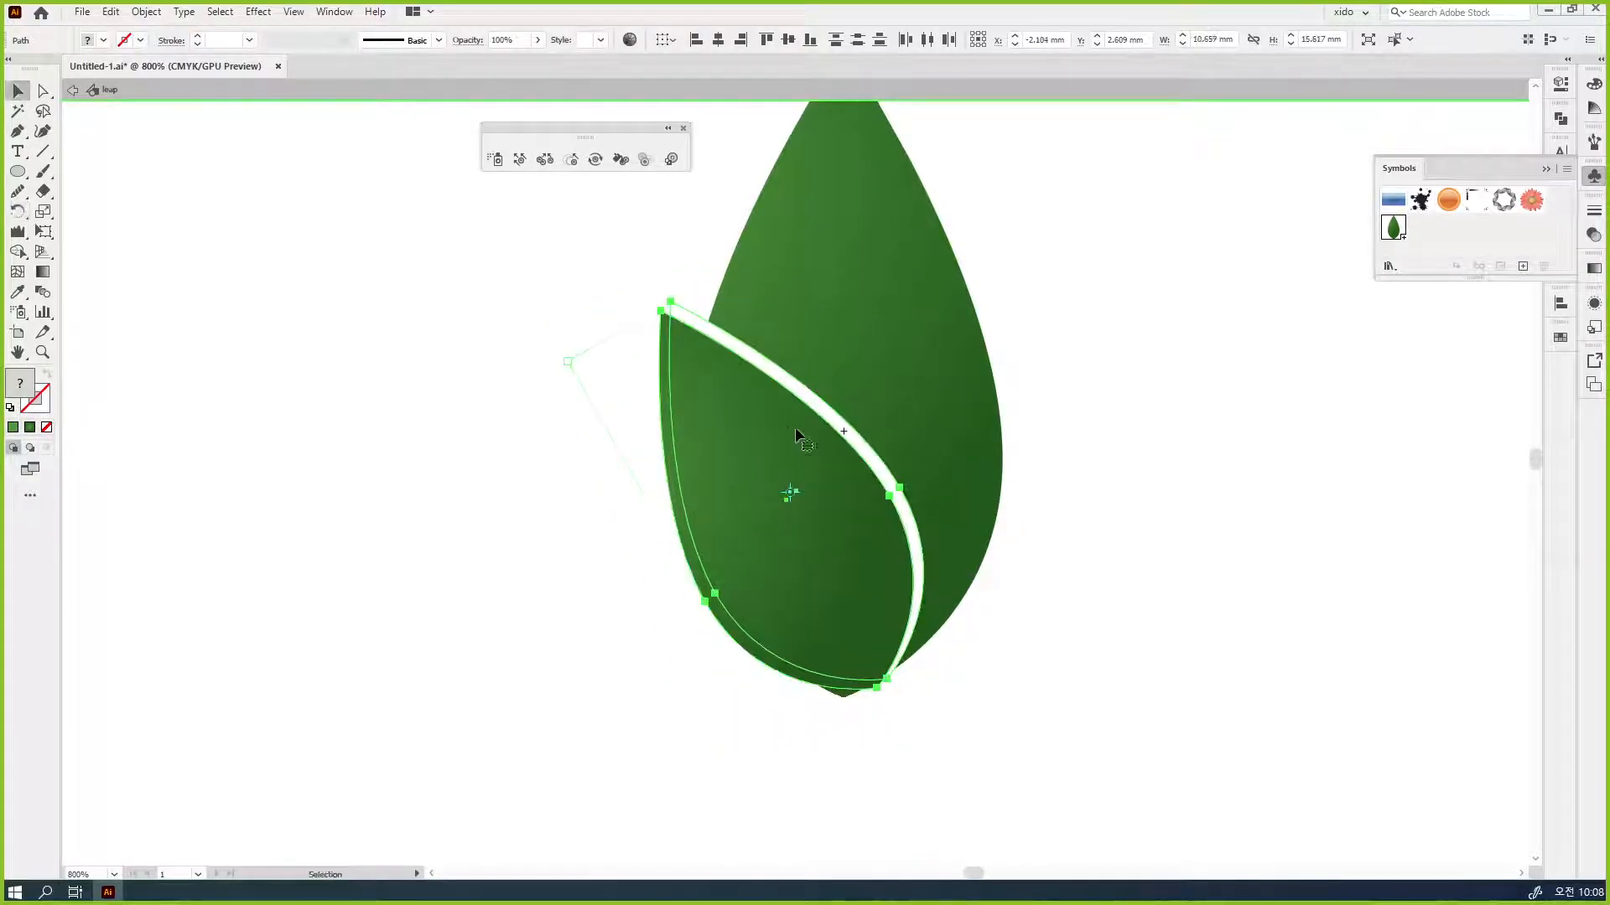
pyautogui.moveTo(818, 496); pyautogui.dragTo(778, 505)
pyautogui.click(1051, 657)
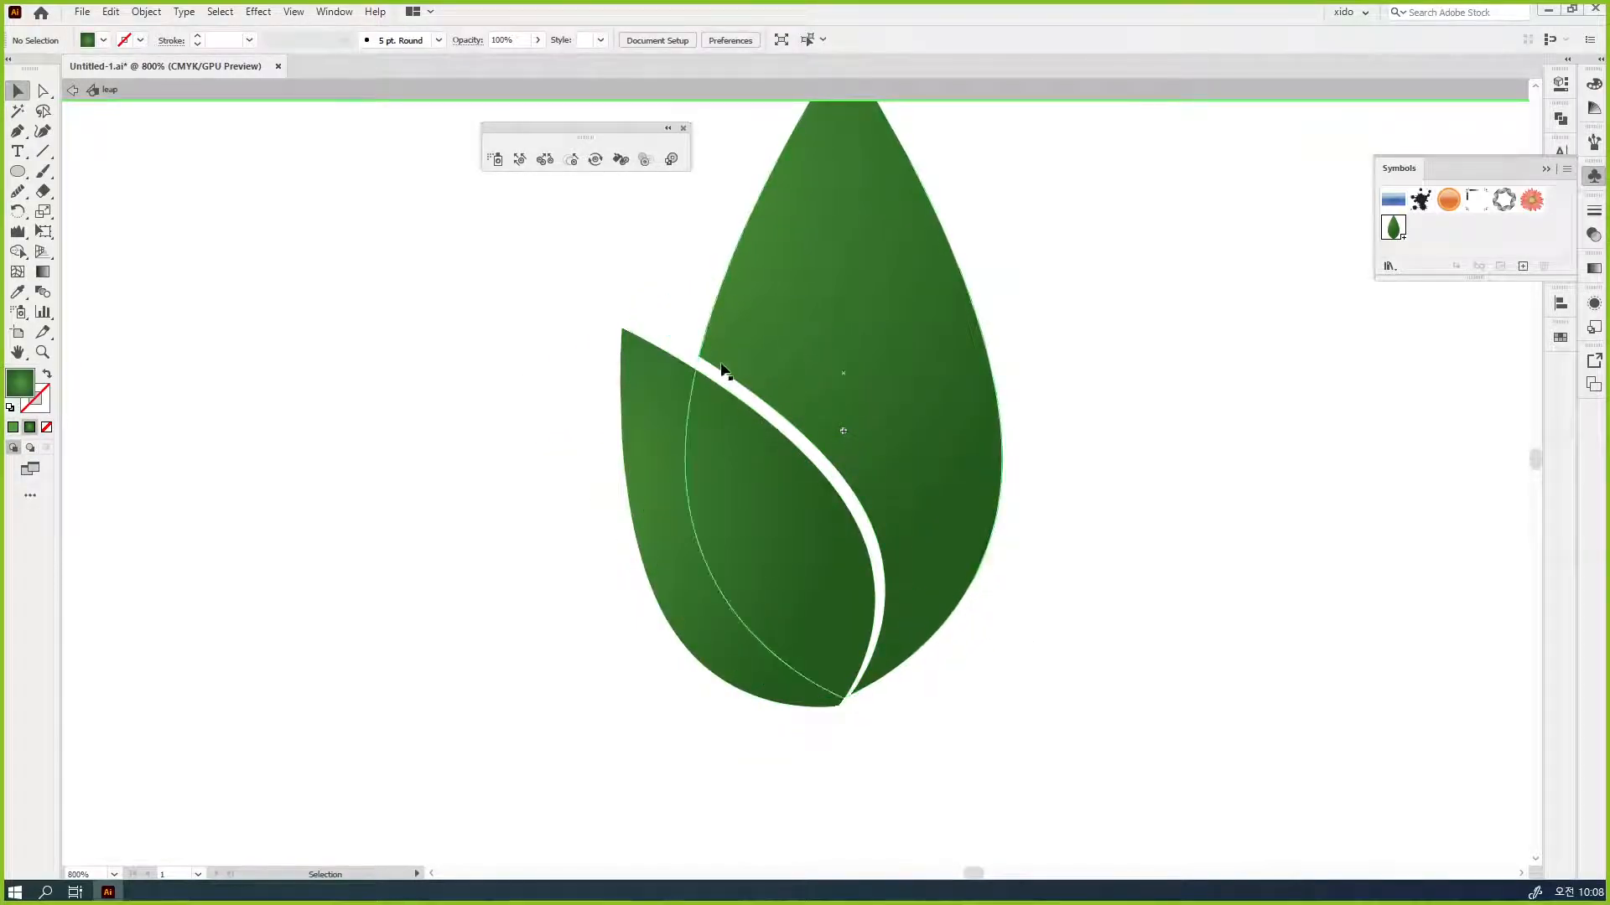
# - Divide the large leaf with the white copy using Pathfinder and remove the cut-off pieces to leave an open gap
pyautogui.click(676, 355)
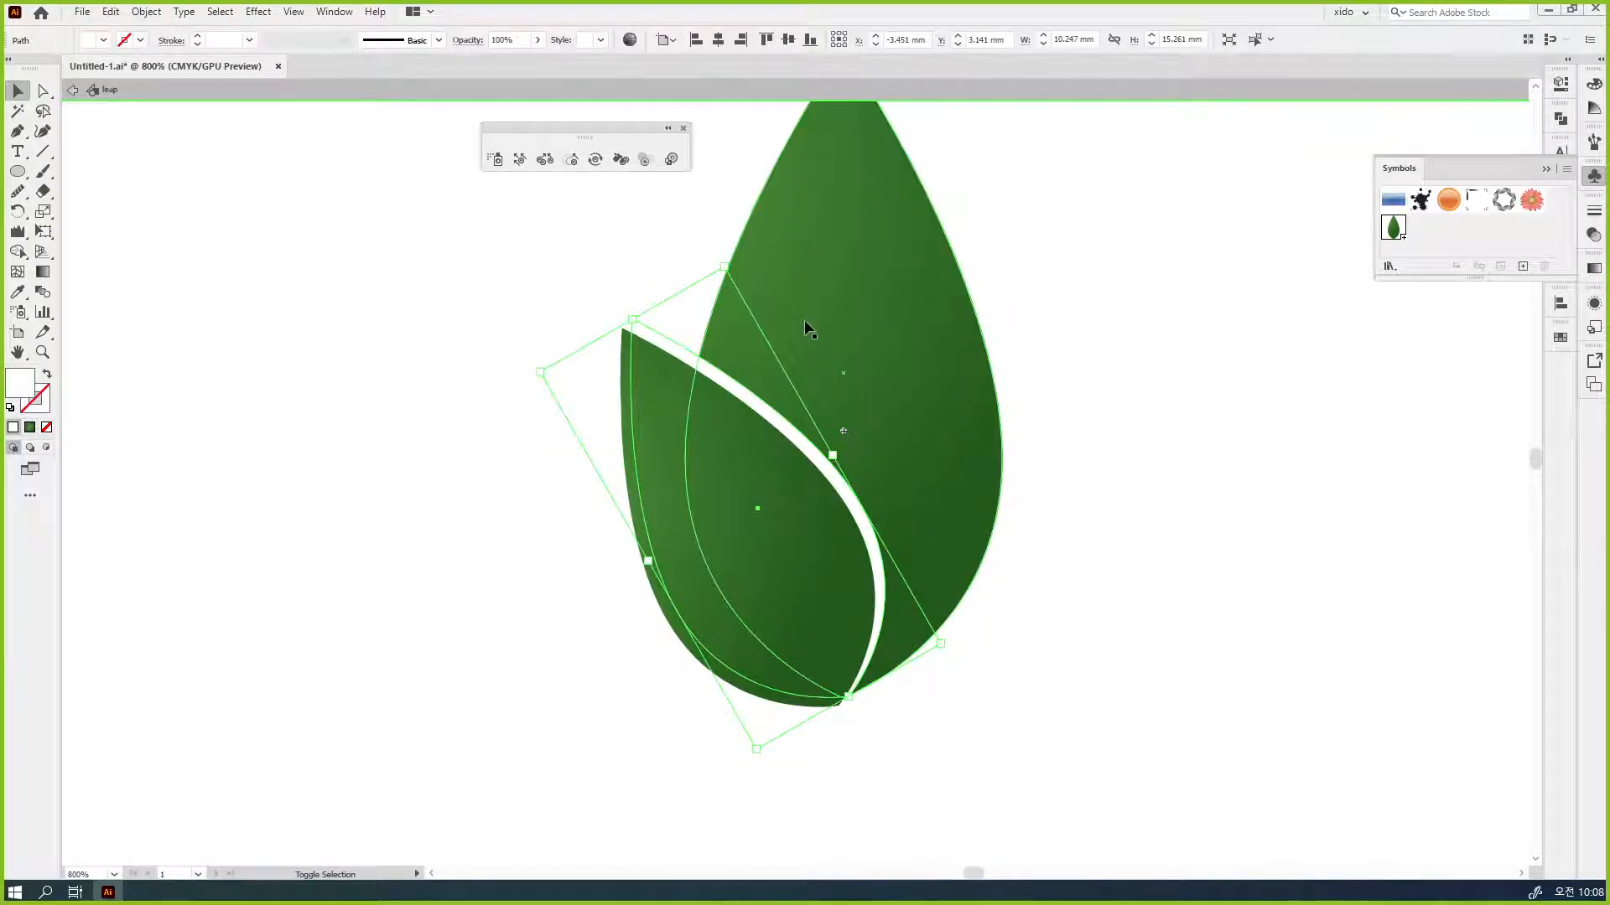
pyautogui.keyDown('shift'); pyautogui.click(808, 318); pyautogui.keyUp('shift')
pyautogui.click(1560, 118)
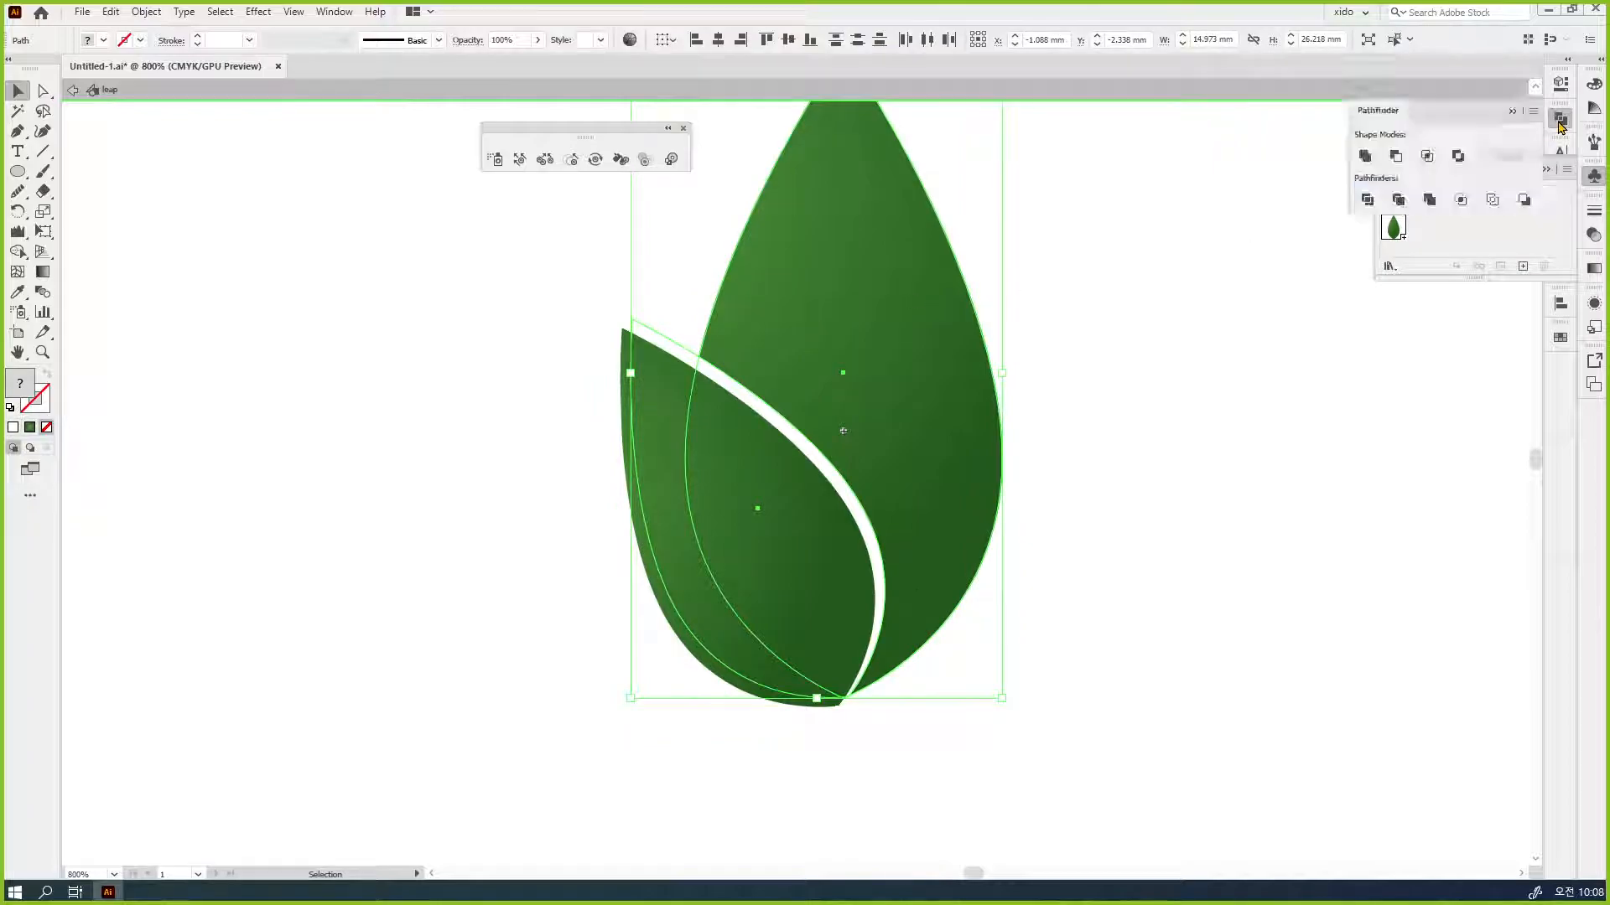
pyautogui.click(1367, 200)
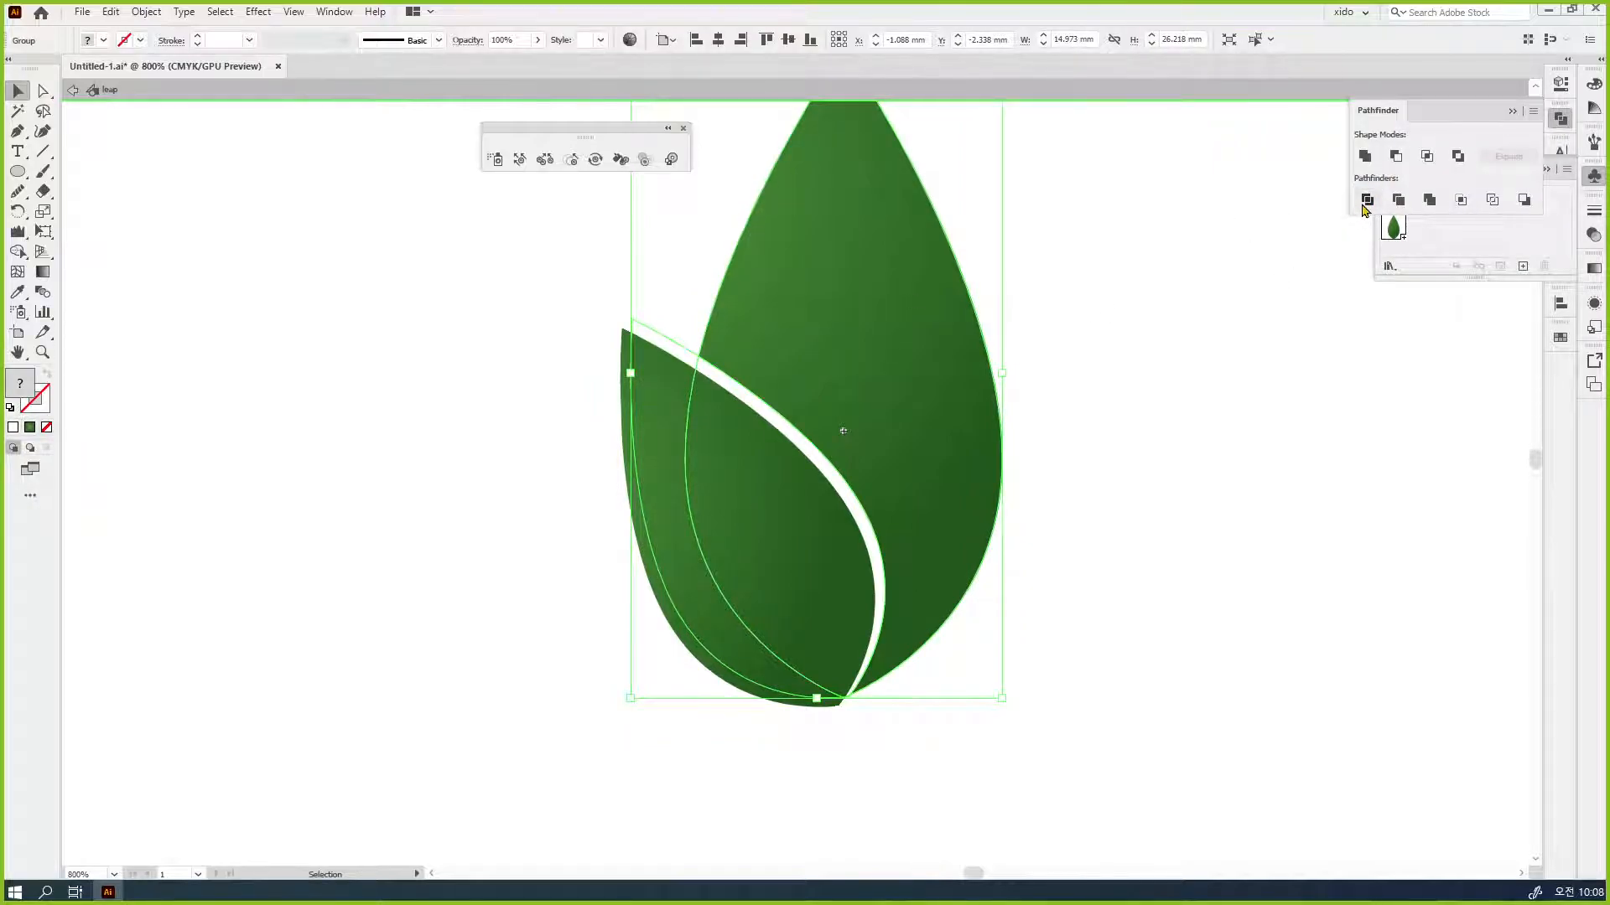
pyautogui.hotkey('ctrl', 'z')
pyautogui.keyDown('shift'); pyautogui.click(794, 317); pyautogui.keyUp('shift')
pyautogui.hotkey('ctrl', 'shift', 'a')
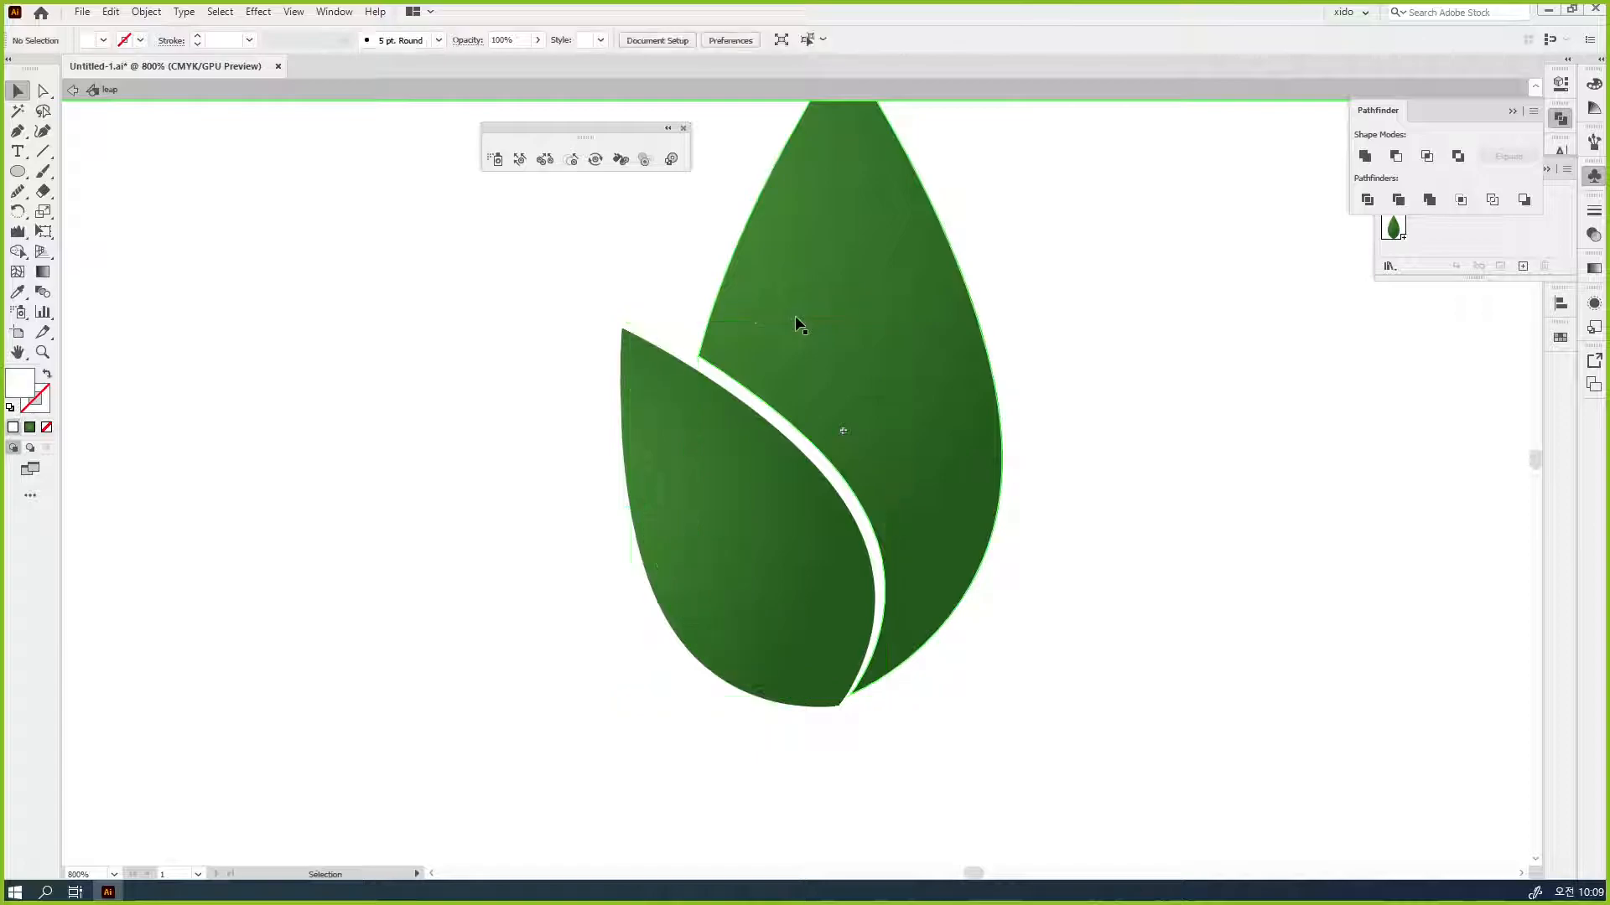
# - Add three closely spaced anchor points on the large leaf's upper-right edge
pyautogui.hotkey('ctrl', '-')
pyautogui.hotkey('ctrl', '-')
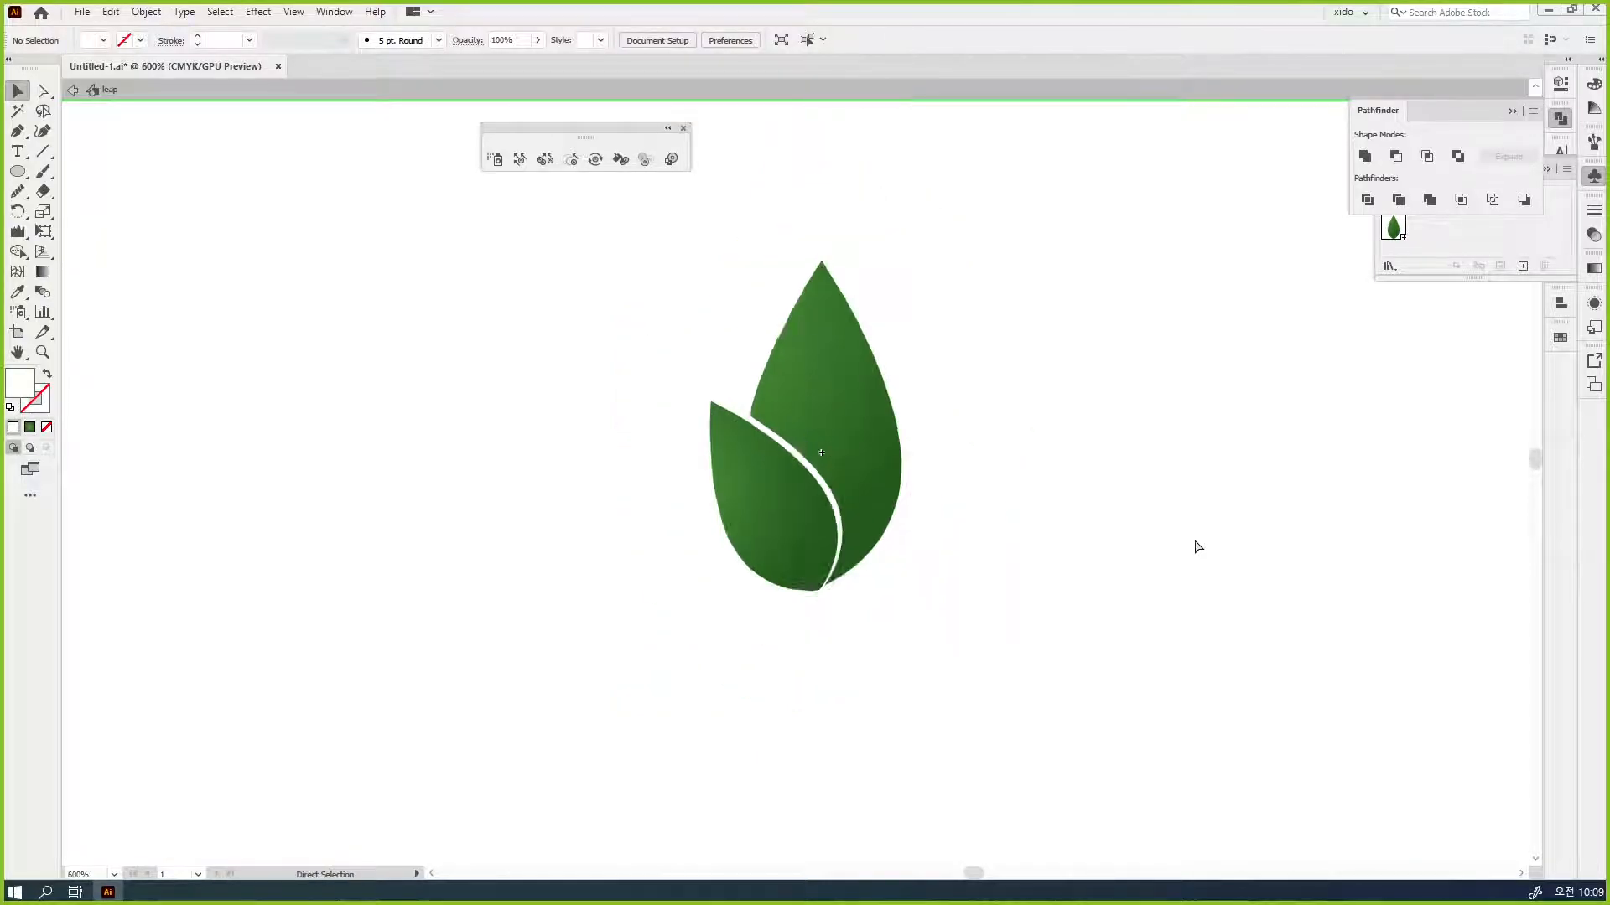
pyautogui.moveTo(1198, 549); pyautogui.dragTo(1217, 613)
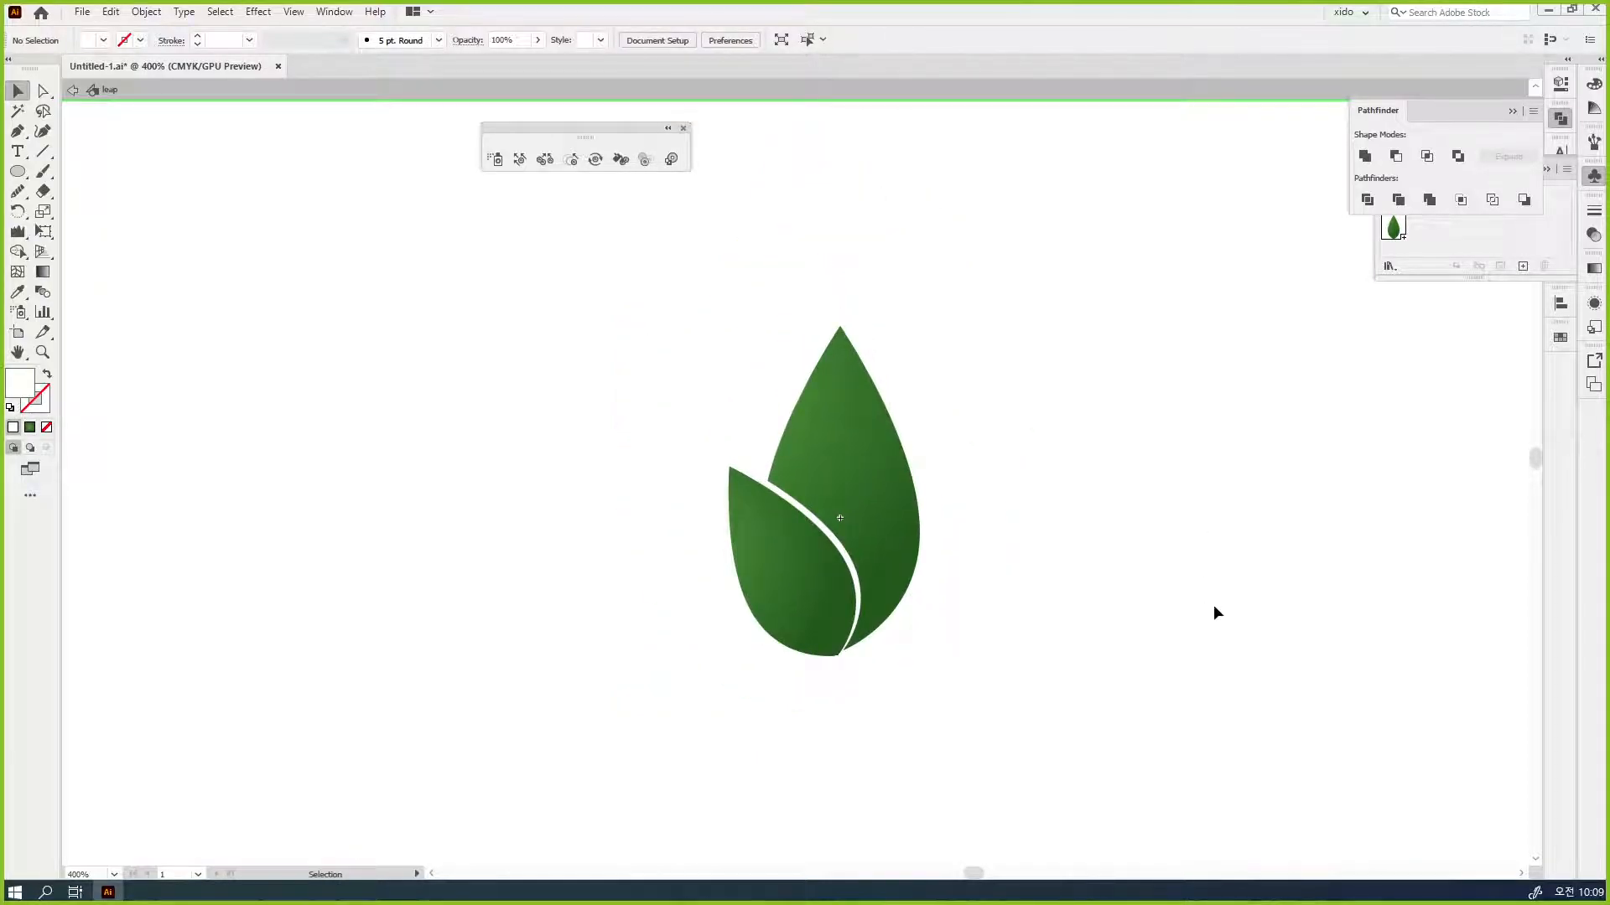
pyautogui.press('p')
pyautogui.press('+')
pyautogui.click(863, 367)
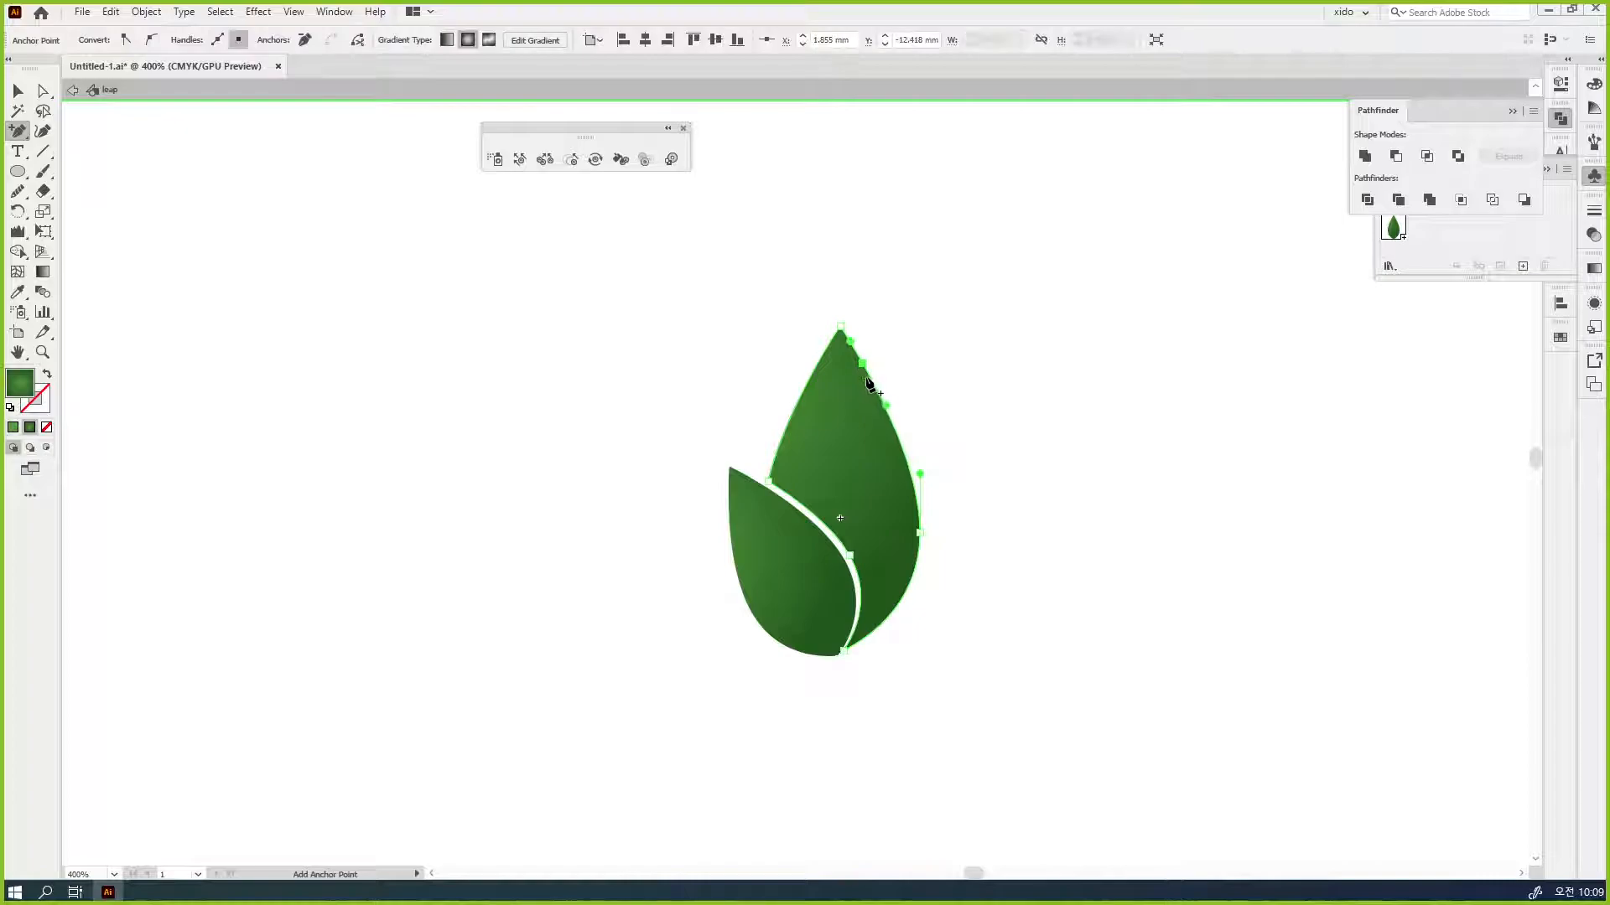
pyautogui.scroll(3, 870, 384)
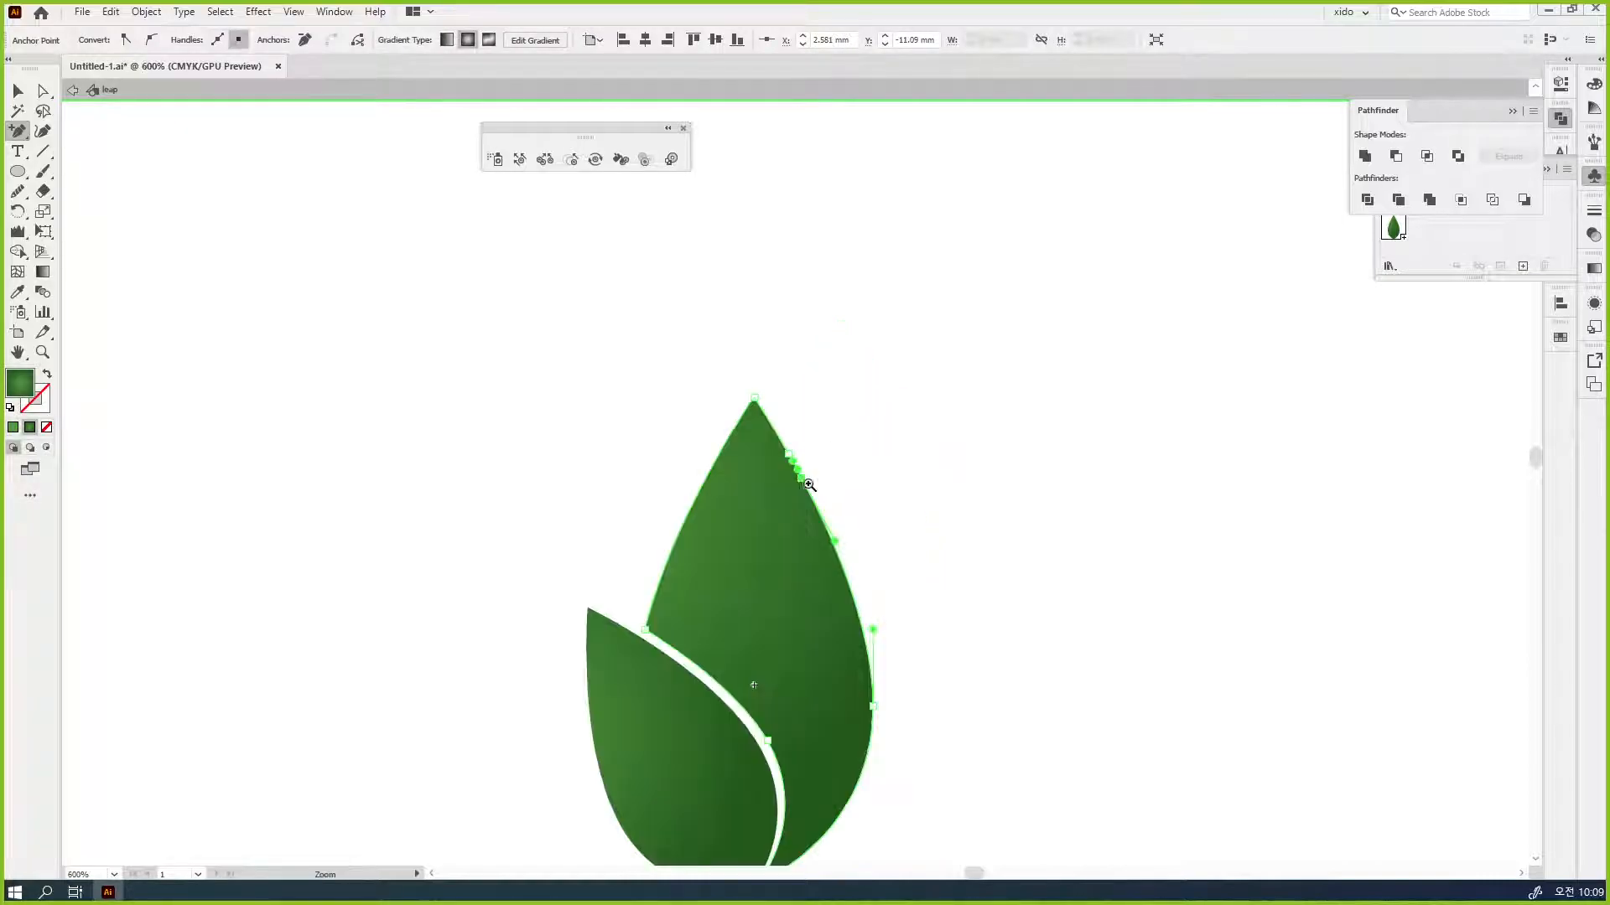
# - Pull the middle new anchor point deep into the large leaf to form a narrow notch and curve its sides
pyautogui.press('a')
pyautogui.moveTo(891, 270); pyautogui.dragTo(842, 457)
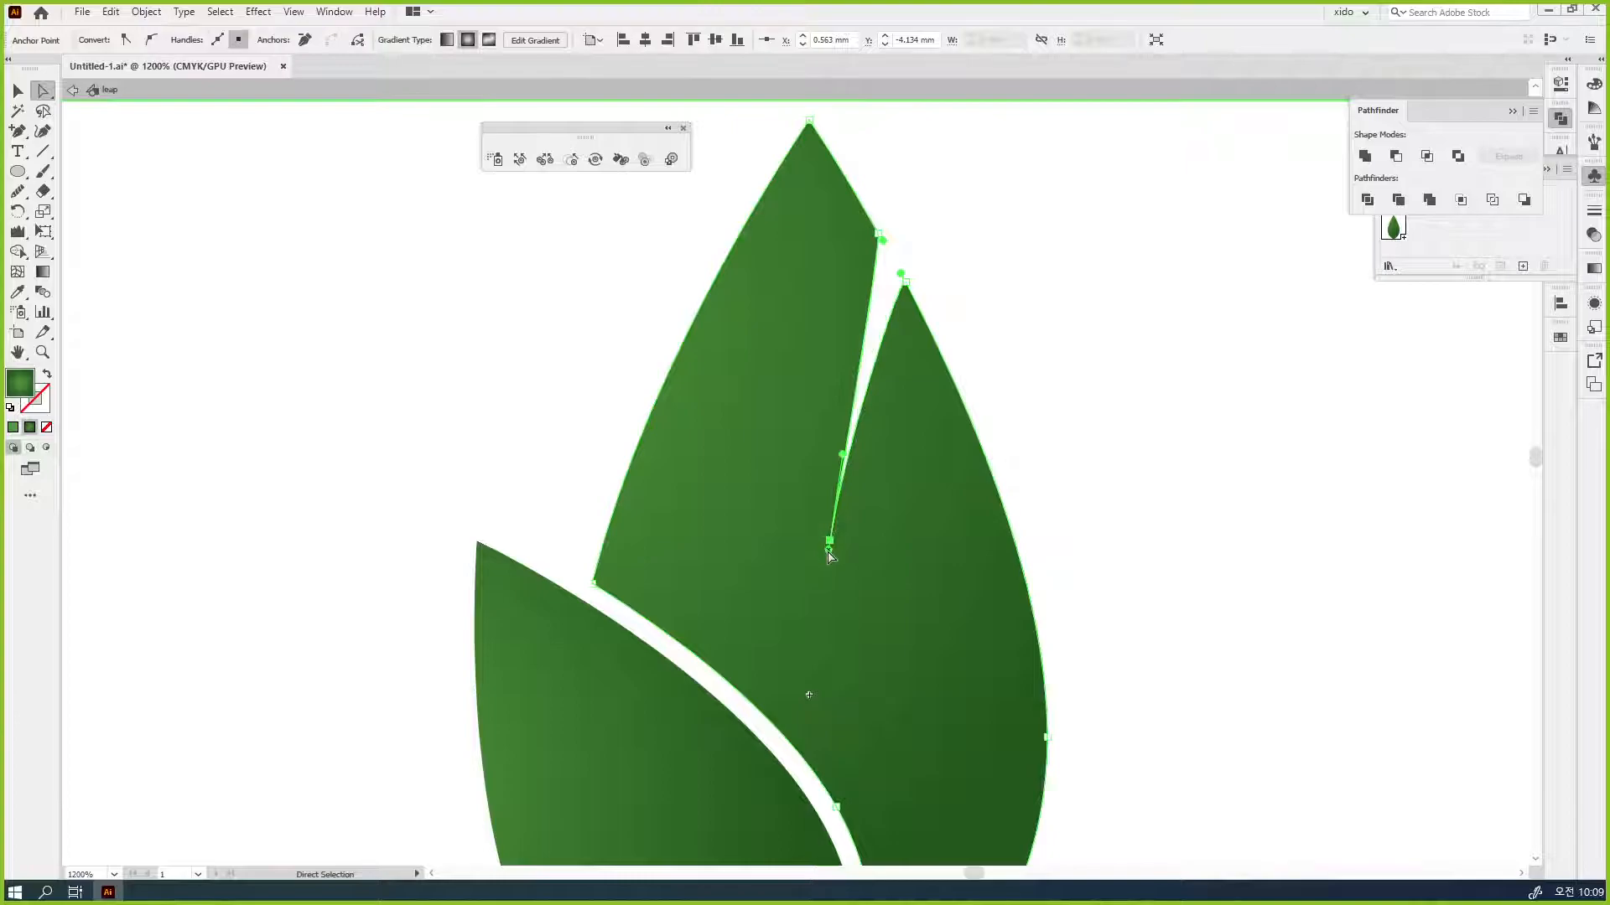
pyautogui.moveTo(829, 550); pyautogui.dragTo(838, 356)
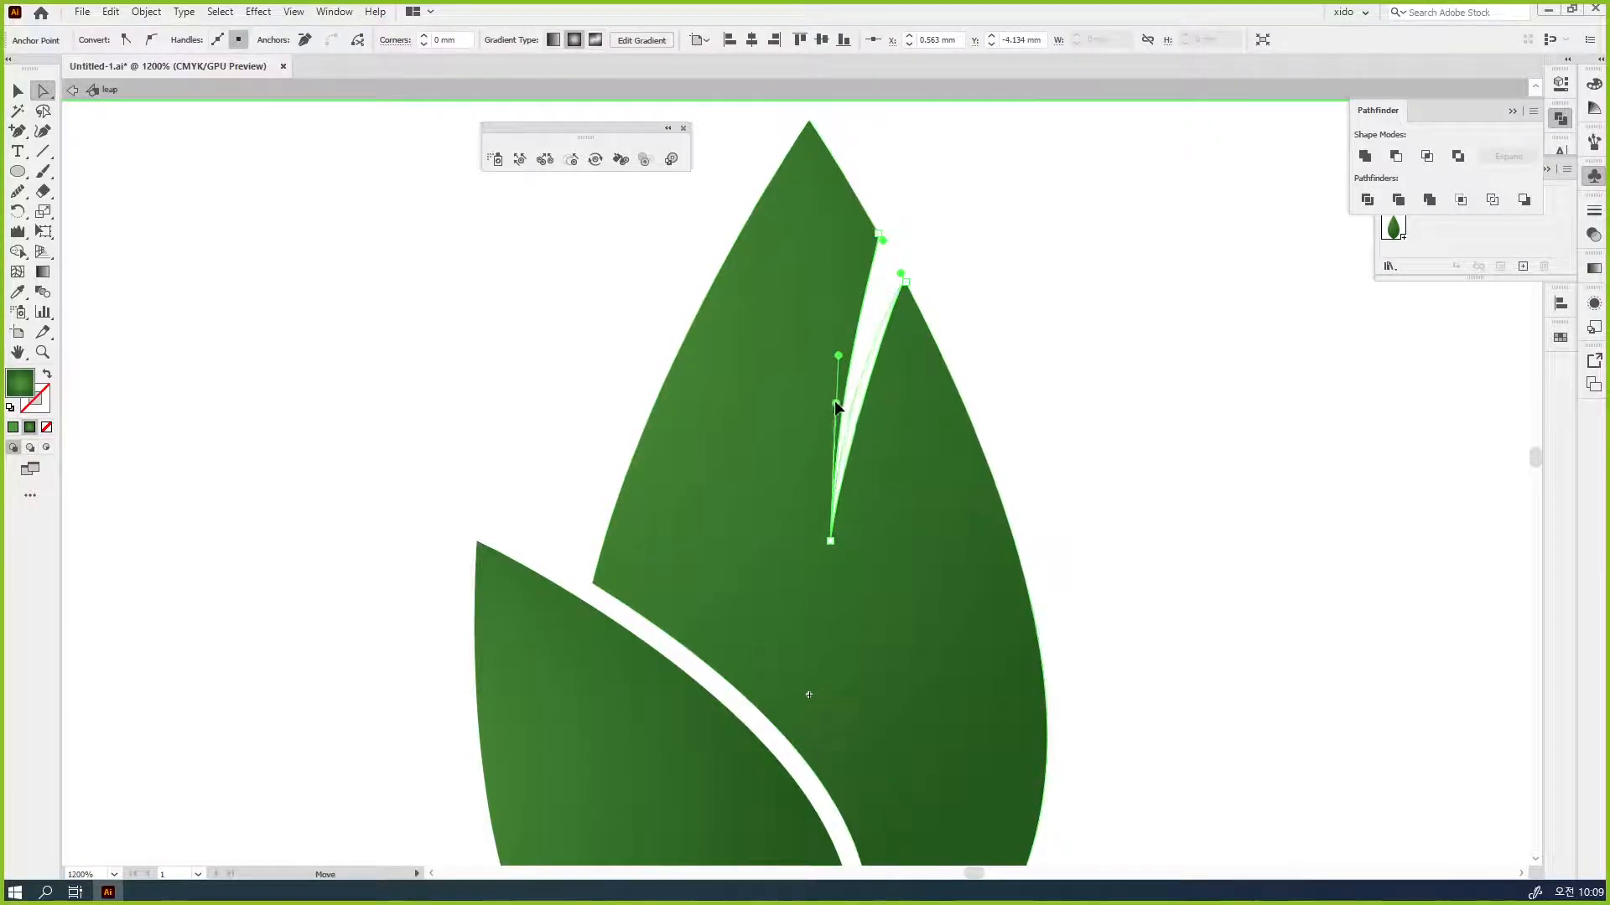
pyautogui.click(839, 403)
pyautogui.click(17, 89)
pyautogui.click(327, 350)
pyautogui.hotkey('ctrl', '-')
pyautogui.hotkey('ctrl', '-')
pyautogui.hotkey('ctrl', '-')
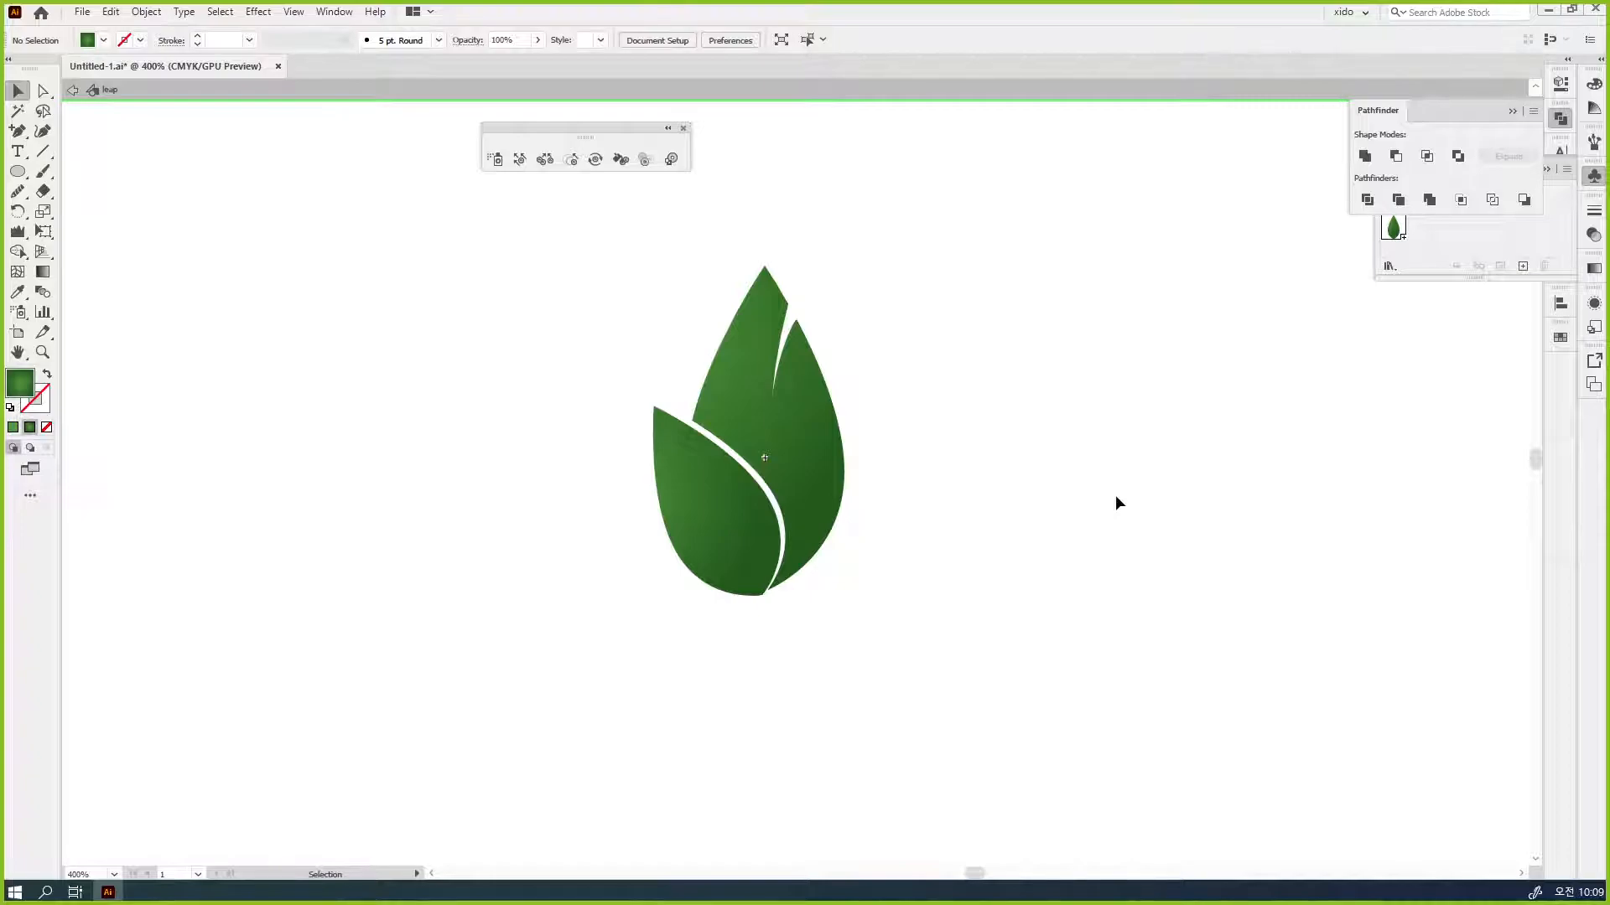
# - Select the anchor point at the notch's upper corner, just below the large leaf's tip
pyautogui.keyDown('ctrl'); pyautogui.click(810, 369); pyautogui.keyUp('ctrl')
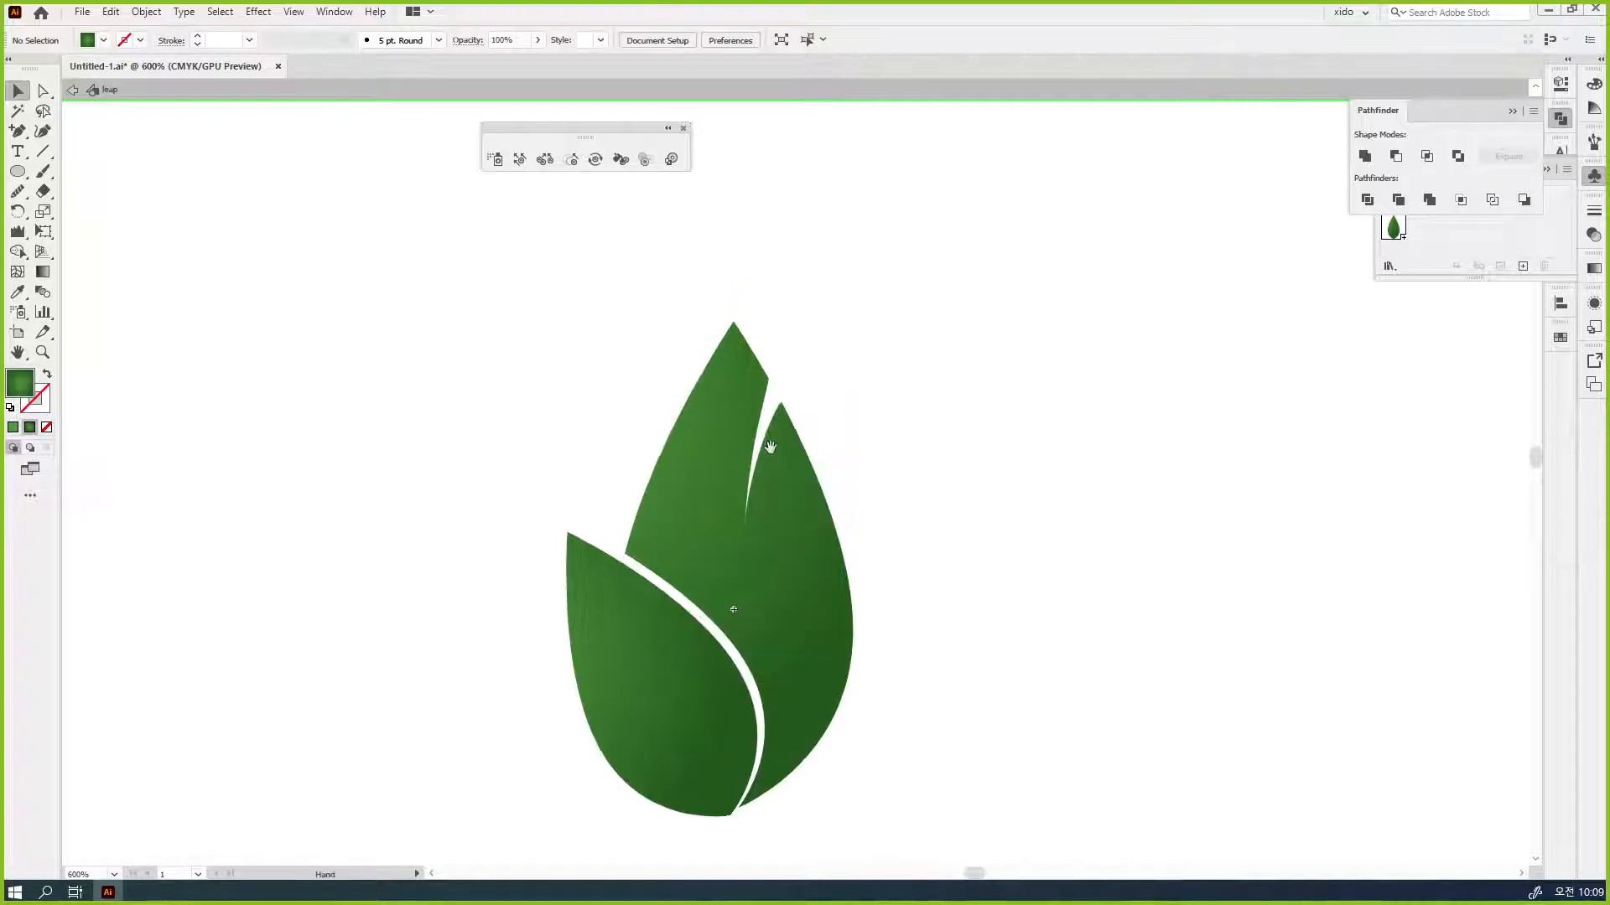
pyautogui.moveTo(769, 445); pyautogui.dragTo(832, 395)
pyautogui.press('a')
pyautogui.click(827, 329)
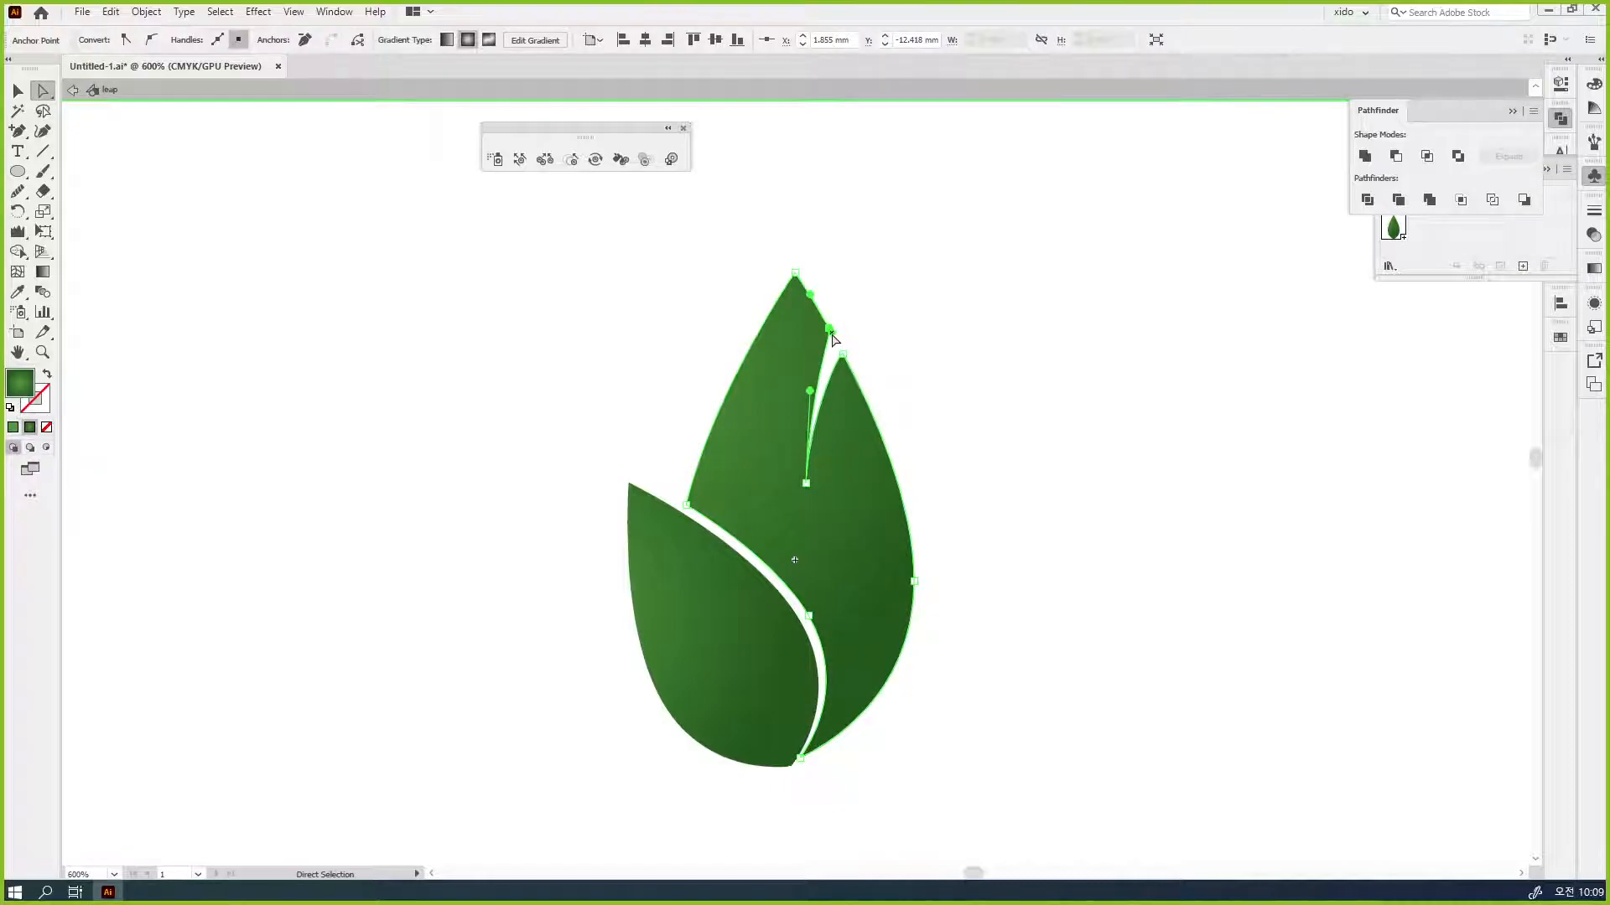
pyautogui.moveTo(842, 353); pyautogui.dragTo(838, 361)
pyautogui.hotkey('ctrl', 'z')
pyautogui.hotkey('shift', 'x')
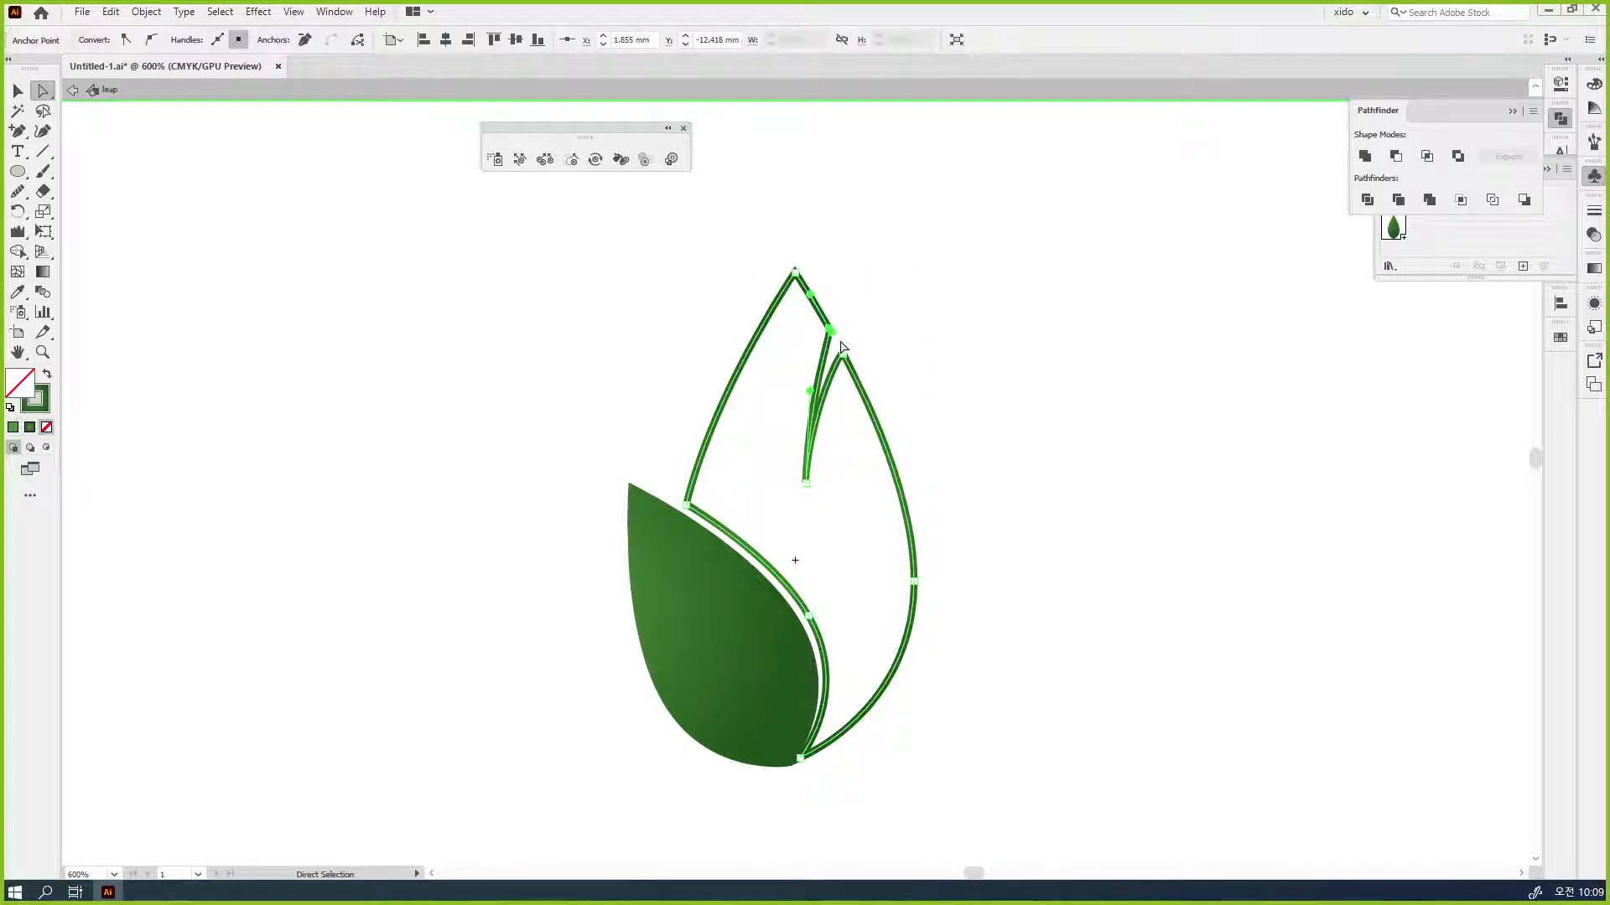
pyautogui.hotkey('ctrl', 'z')
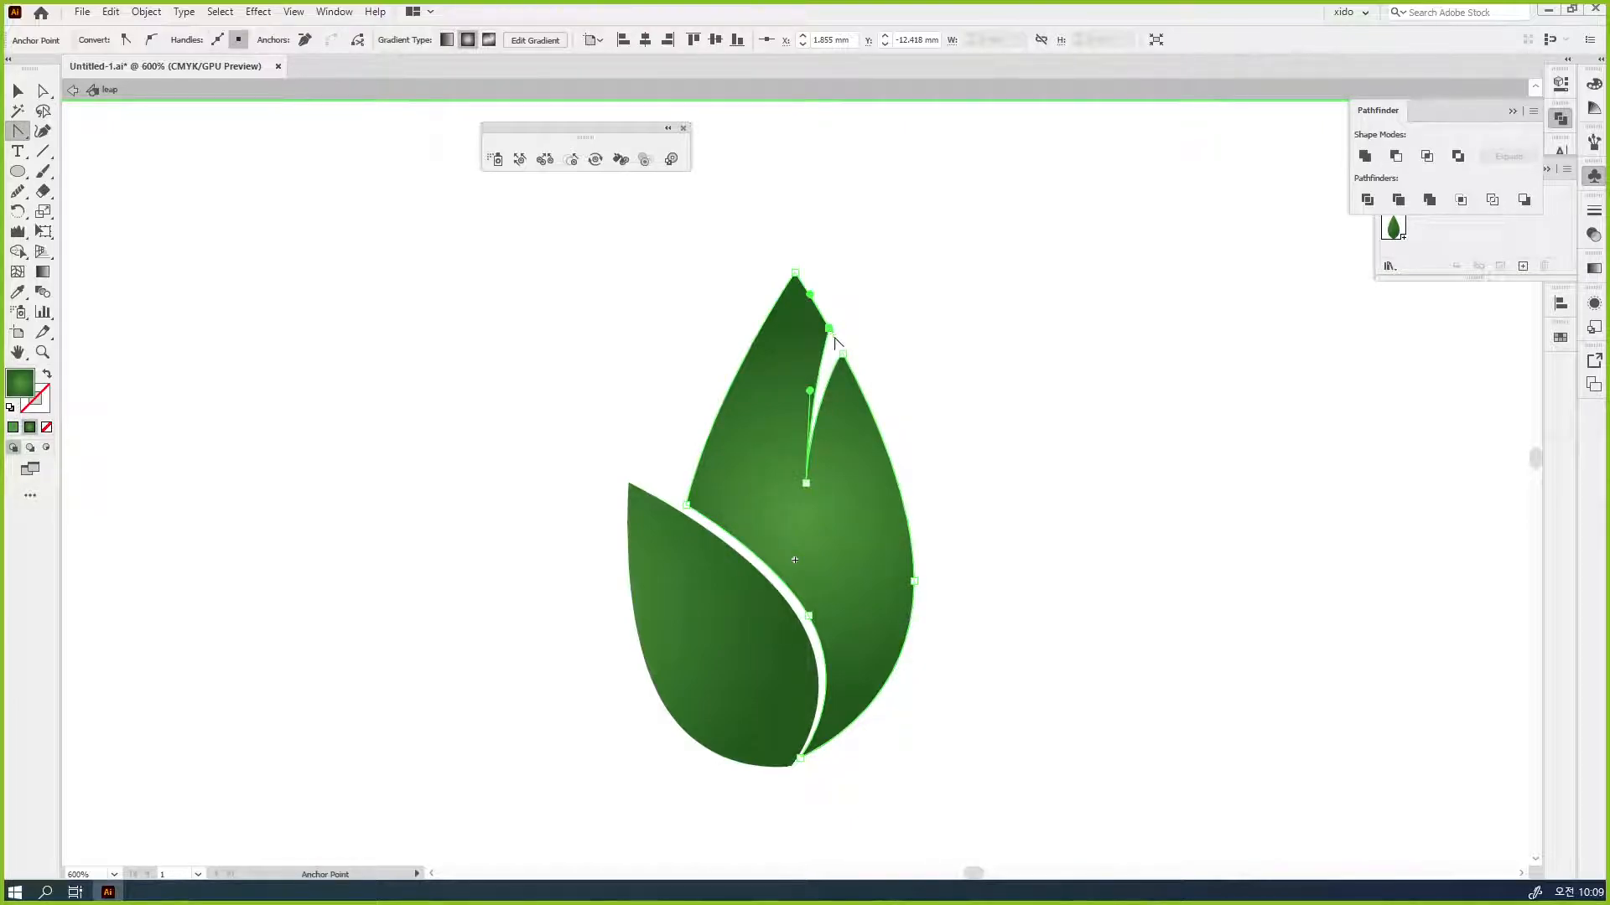
# - Round the selected sharp corner above the notch into a smooth curve and deselect the leaf
pyautogui.click(44, 91)
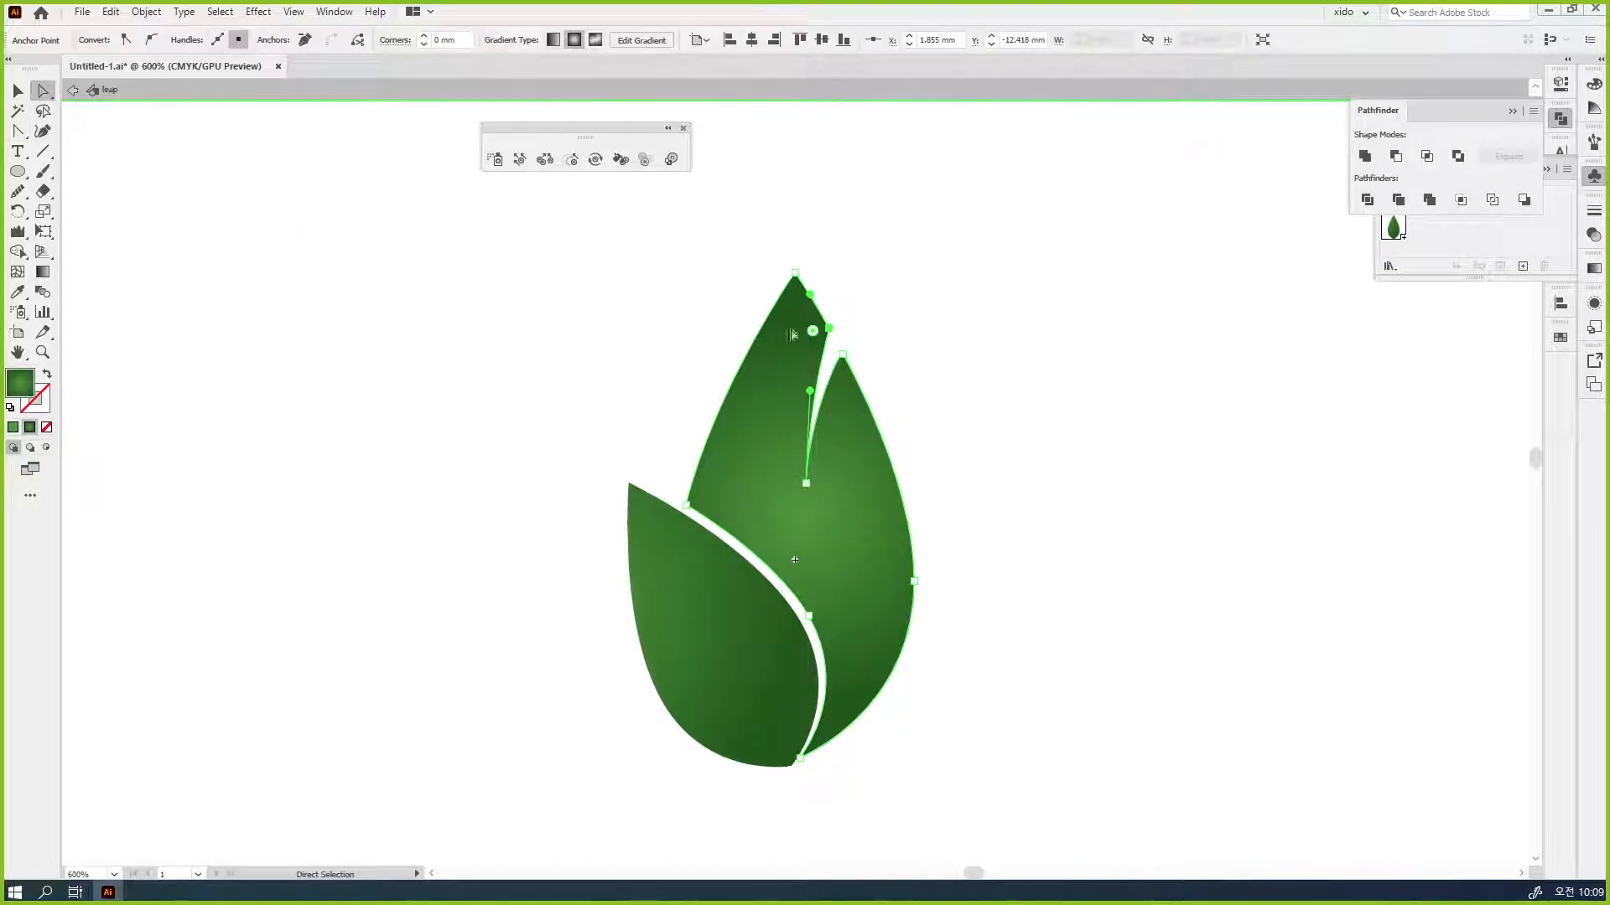
pyautogui.moveTo(812, 334); pyautogui.dragTo(570, 351)
pyautogui.press('v')
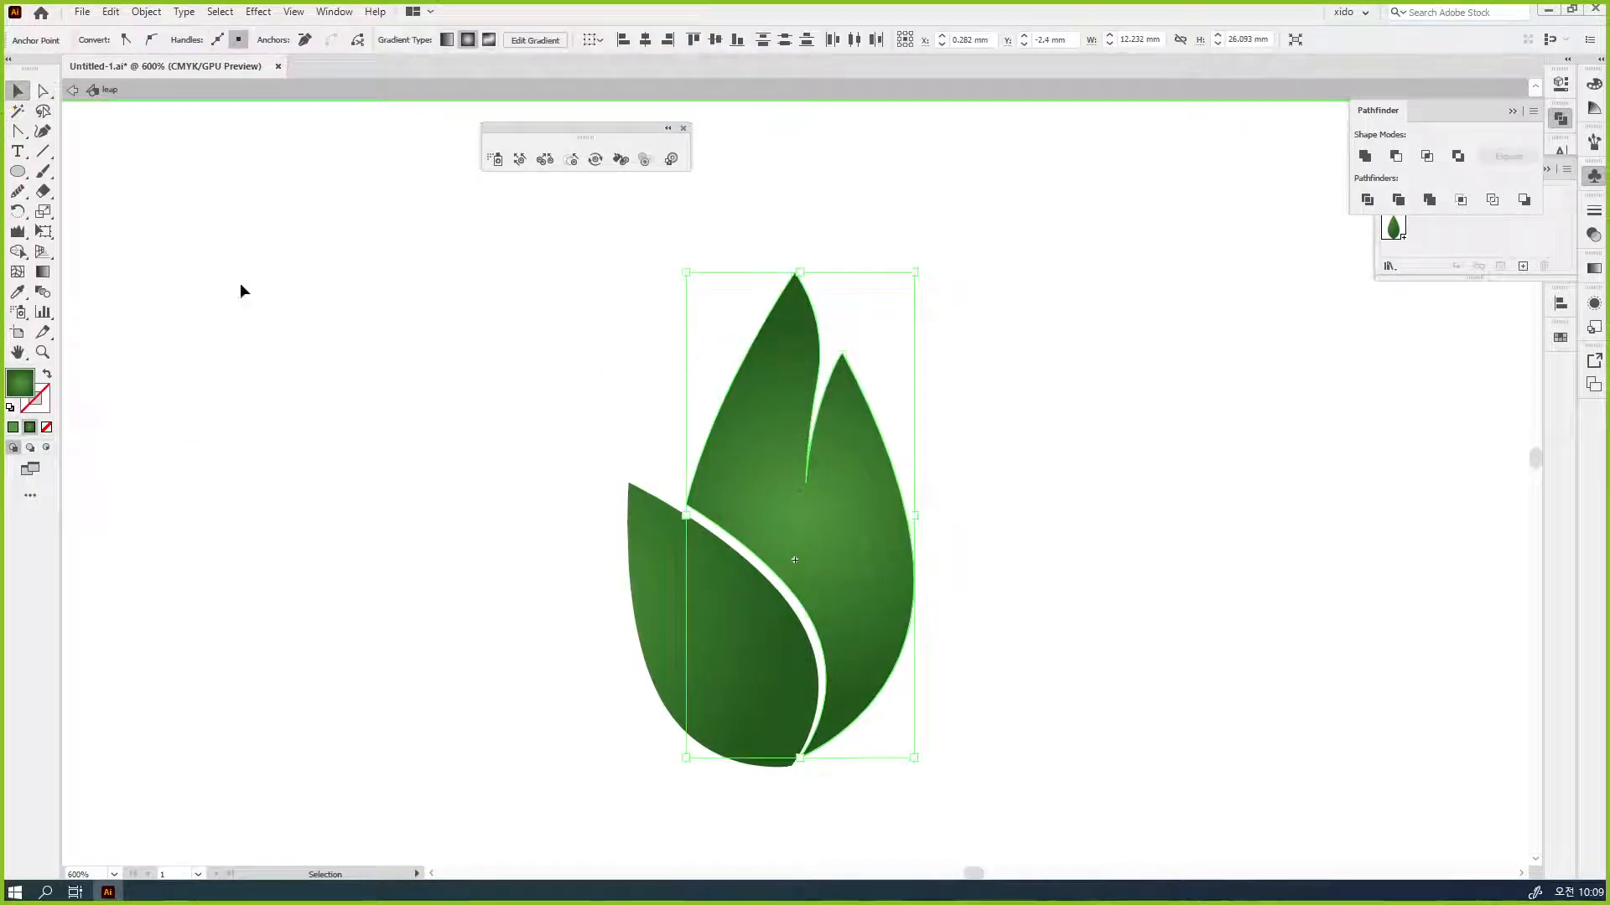
pyautogui.click(394, 405)
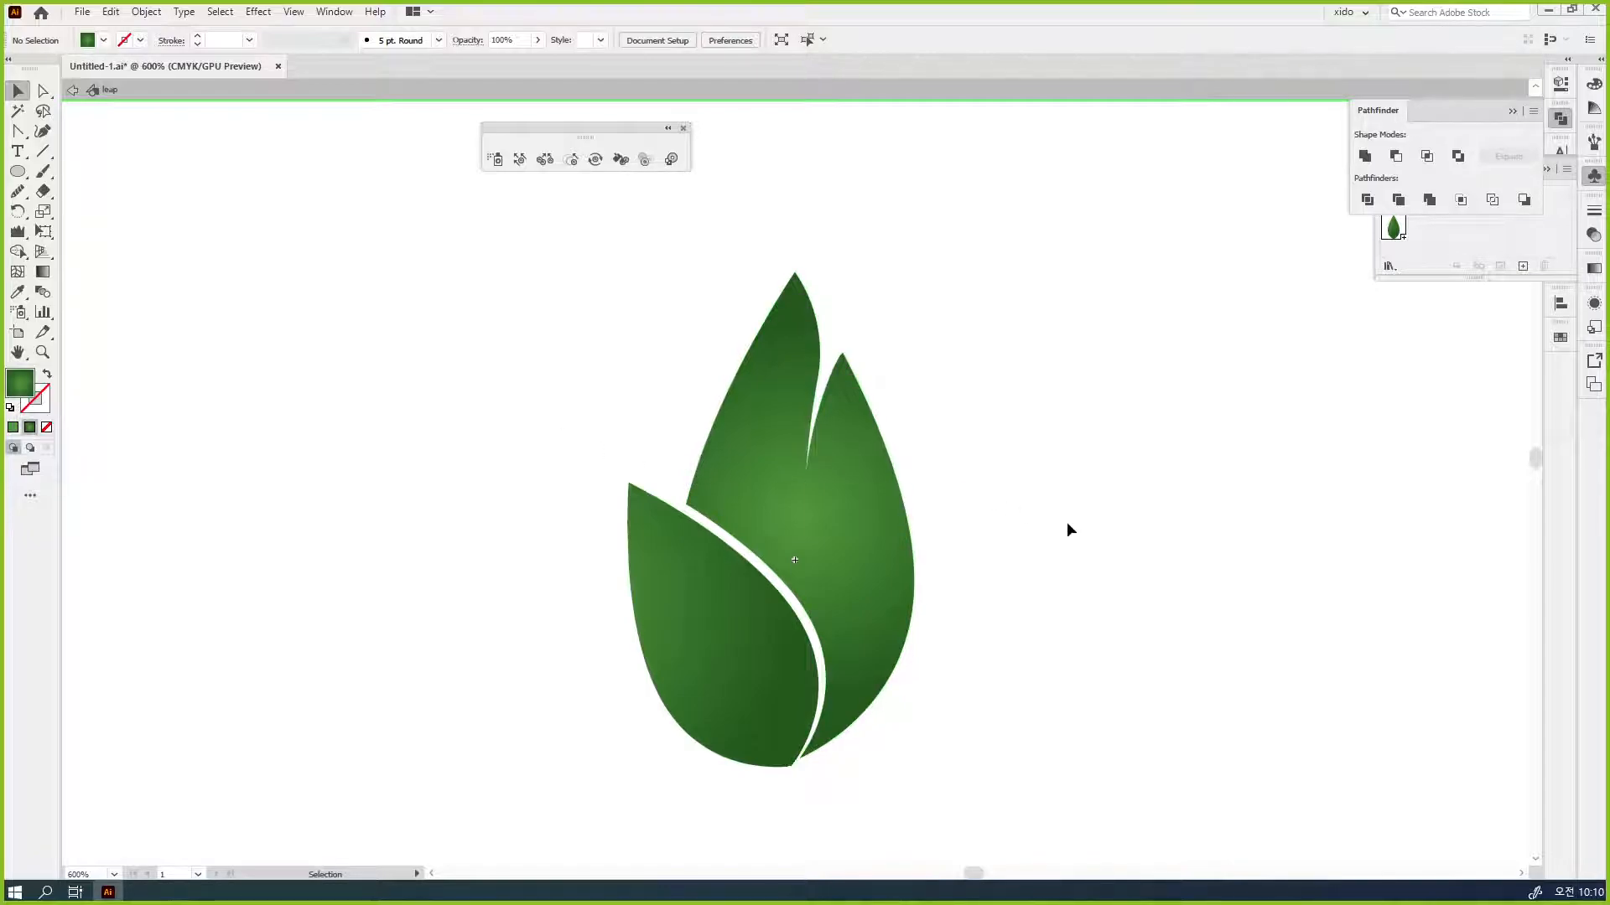
# - Leave symbol editing and show the whole tree with the updated leaves at 100% zoom
pyautogui.doubleClick(591, 417)
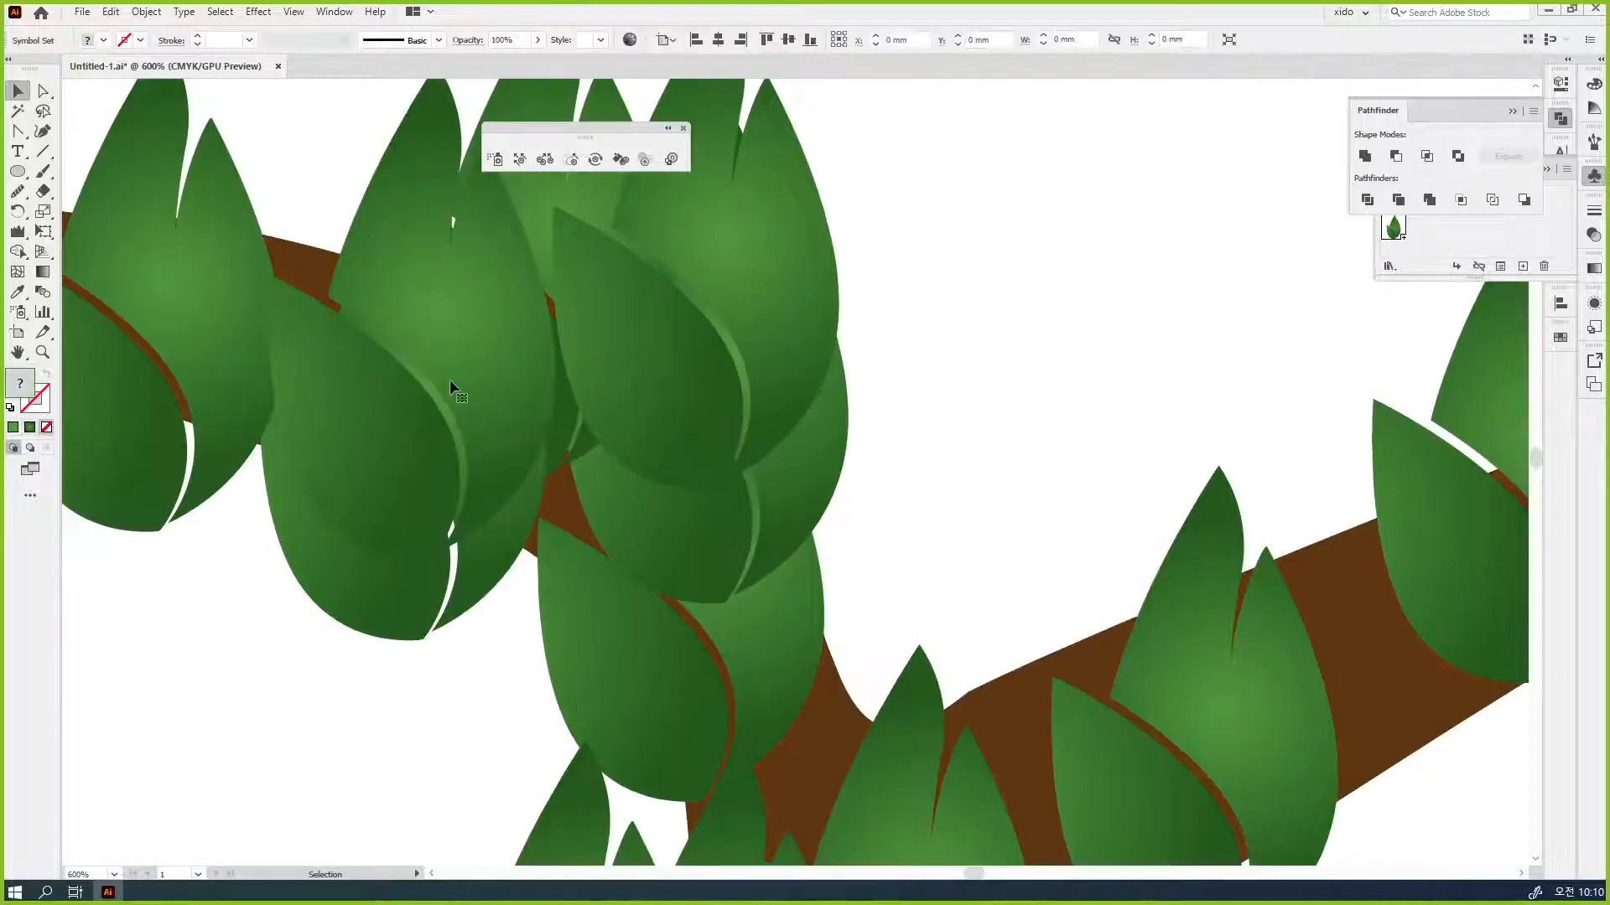
pyautogui.click(1160, 394)
pyautogui.scroll(-5, 1162, 398)
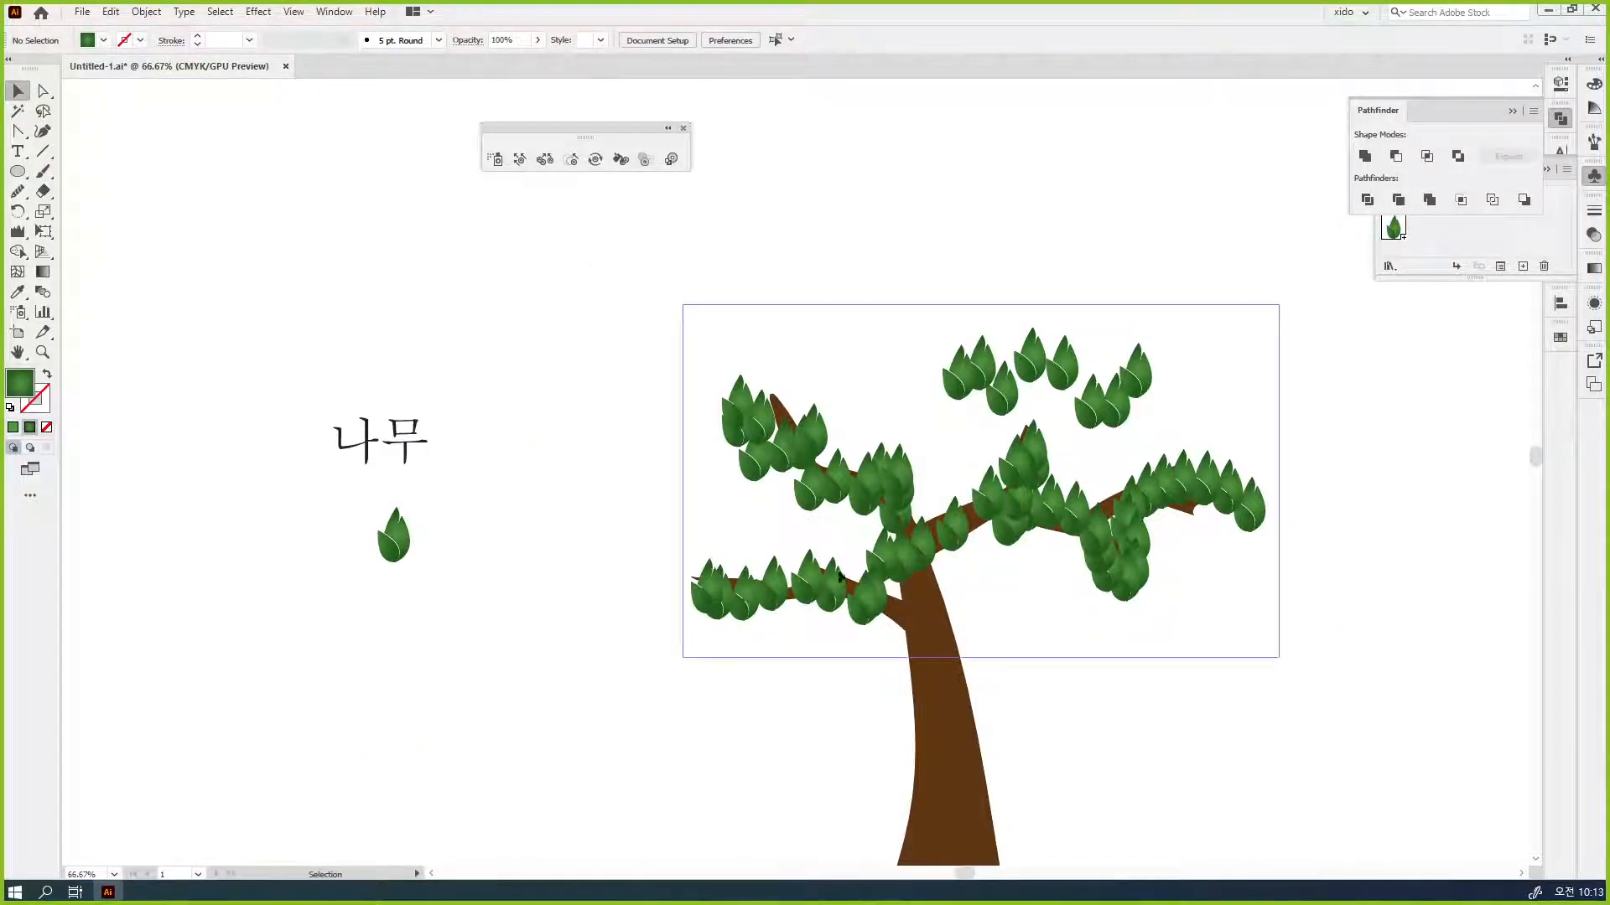
pyautogui.hotkey('ctrl', '1')
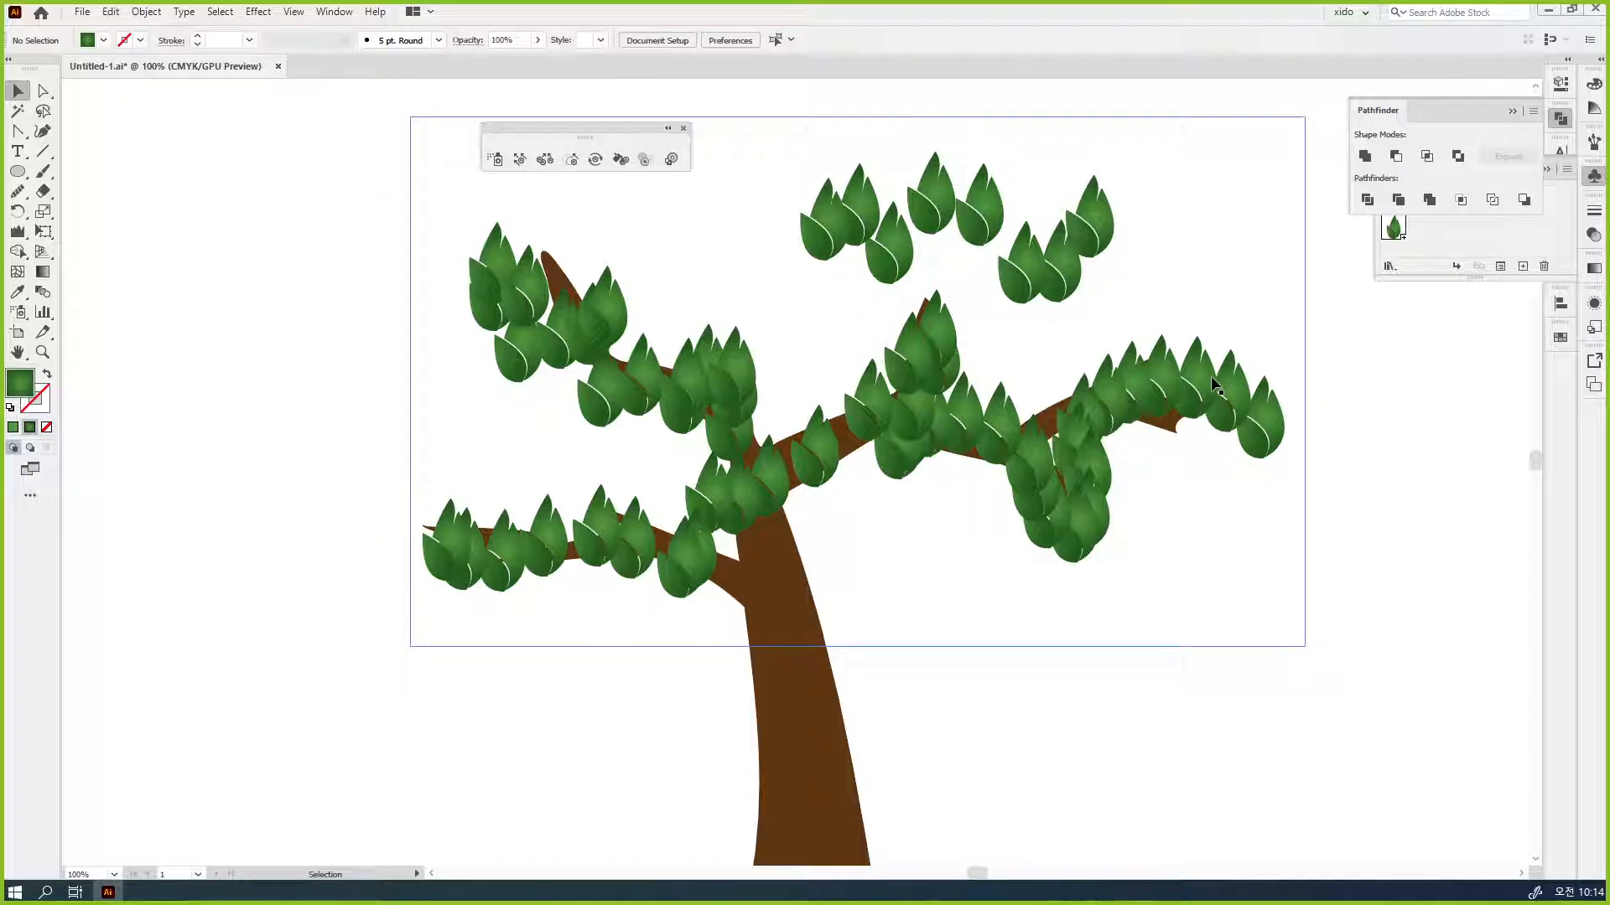
# - Select the sprayed leaf set on the tree and hide the symbol library
pyautogui.click(1081, 503)
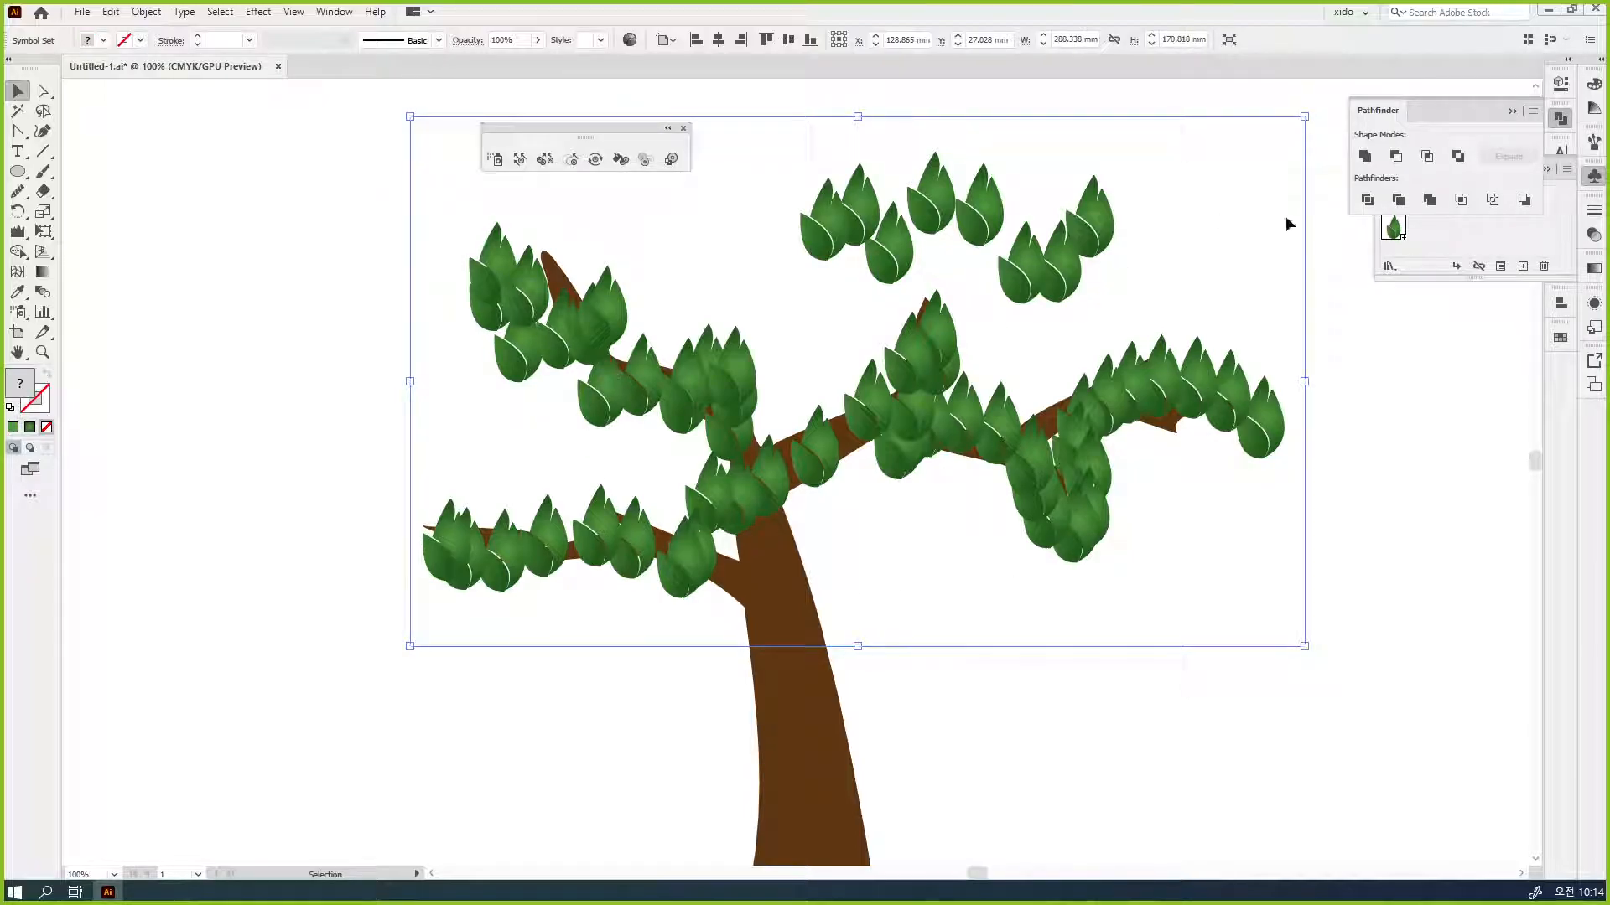
pyautogui.click(1390, 227)
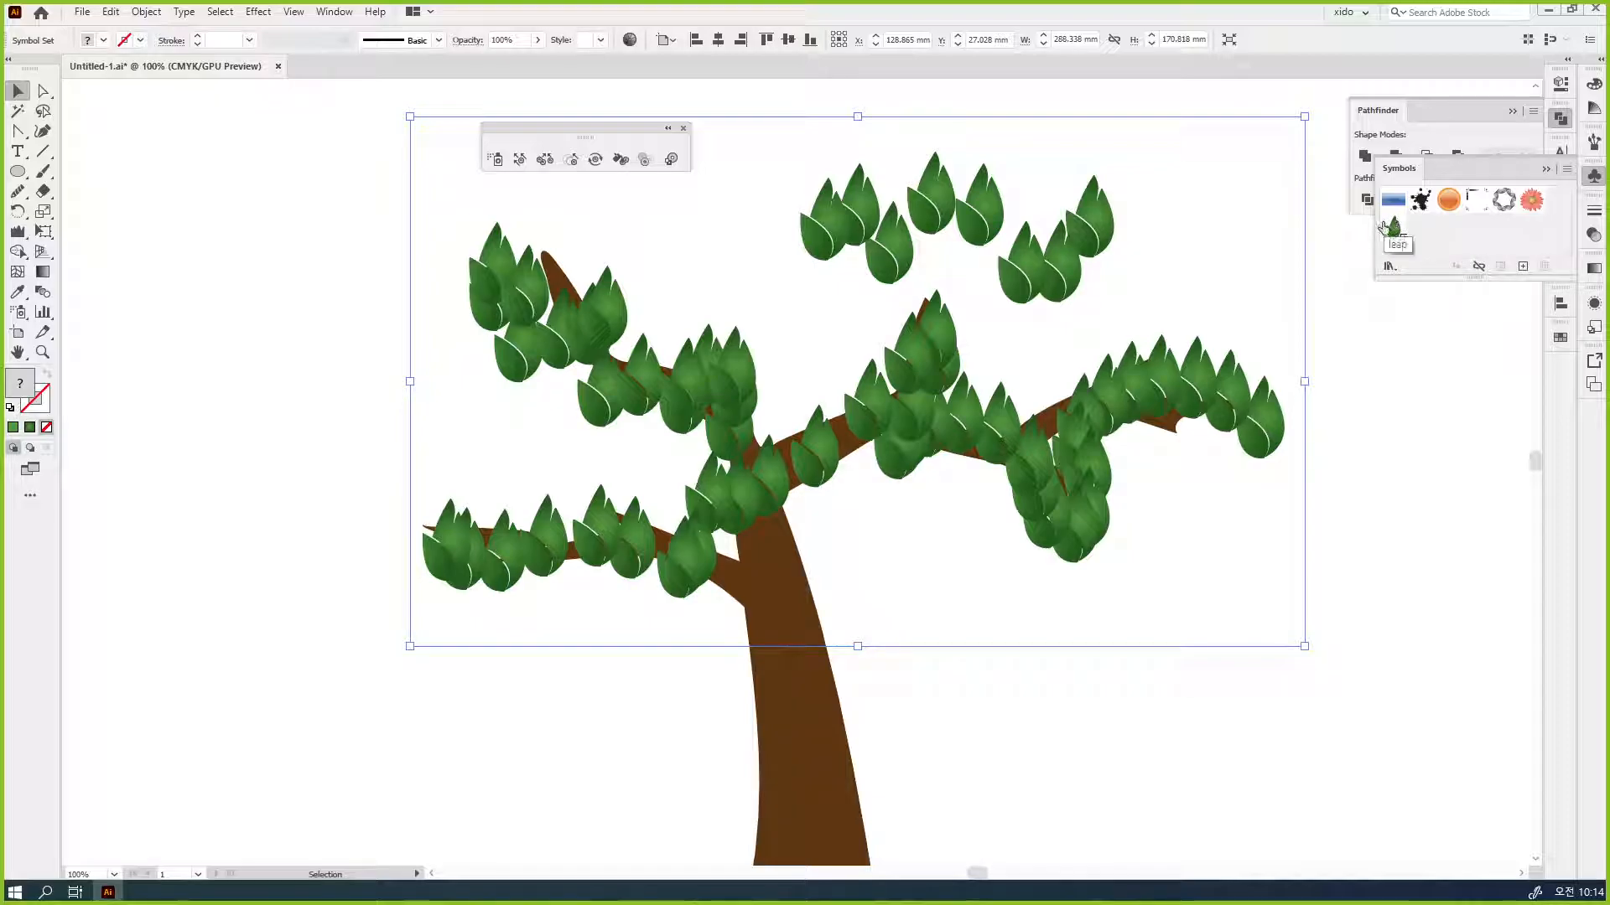
pyautogui.click(1593, 177)
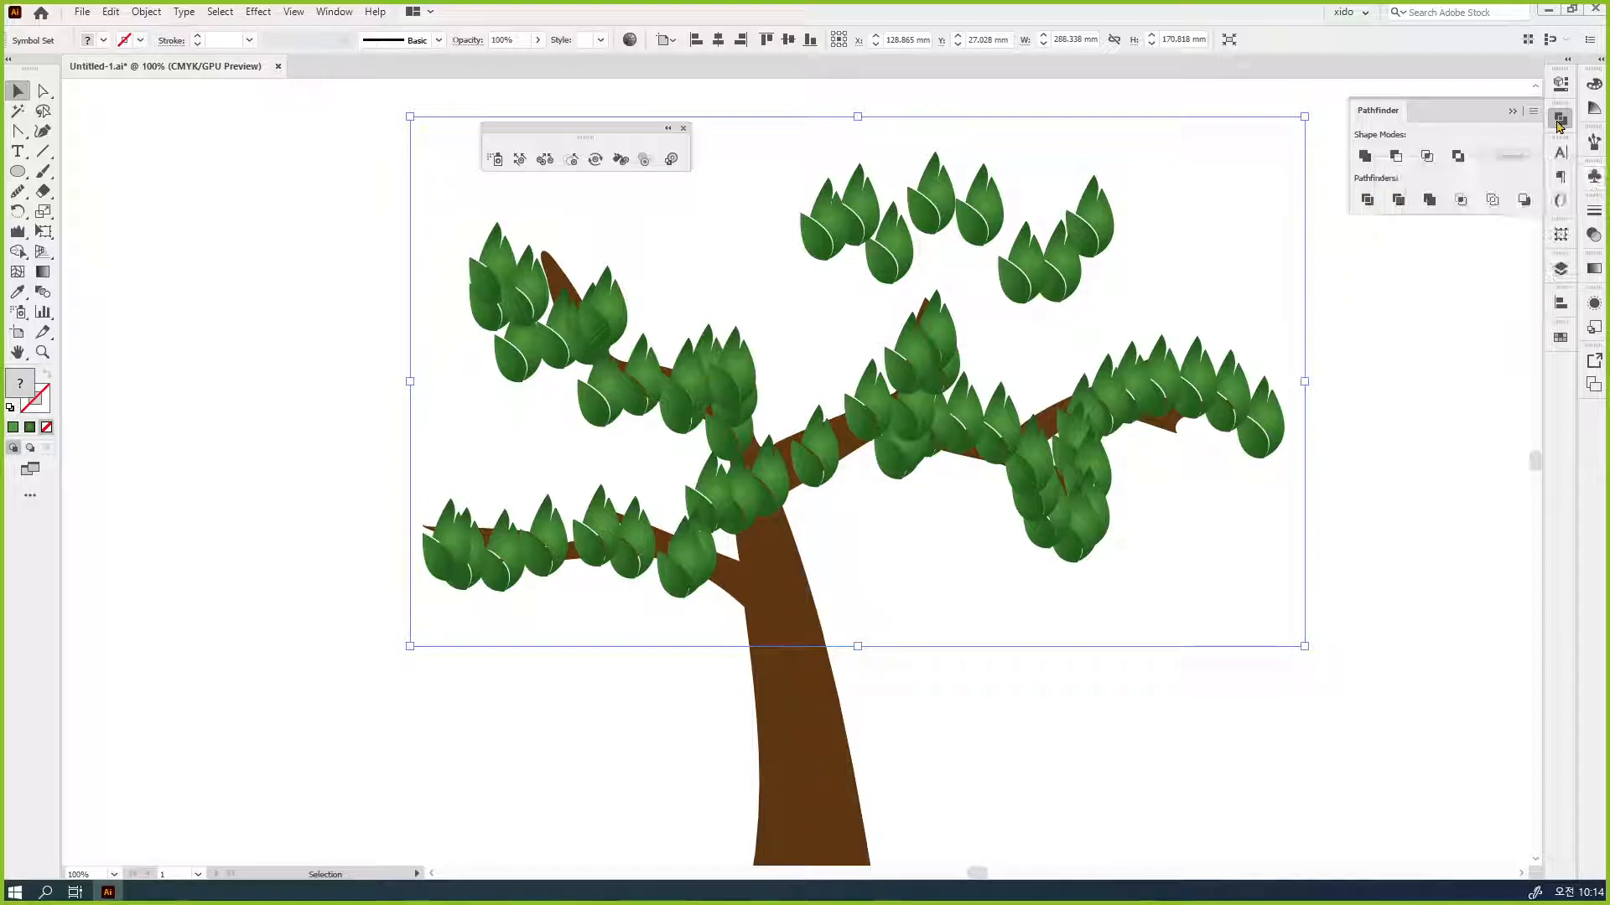
# - Move the sprayed leaf set about 4 mm to the right and 3 mm down on the tree
pyautogui.click(1560, 121)
pyautogui.click(1443, 453)
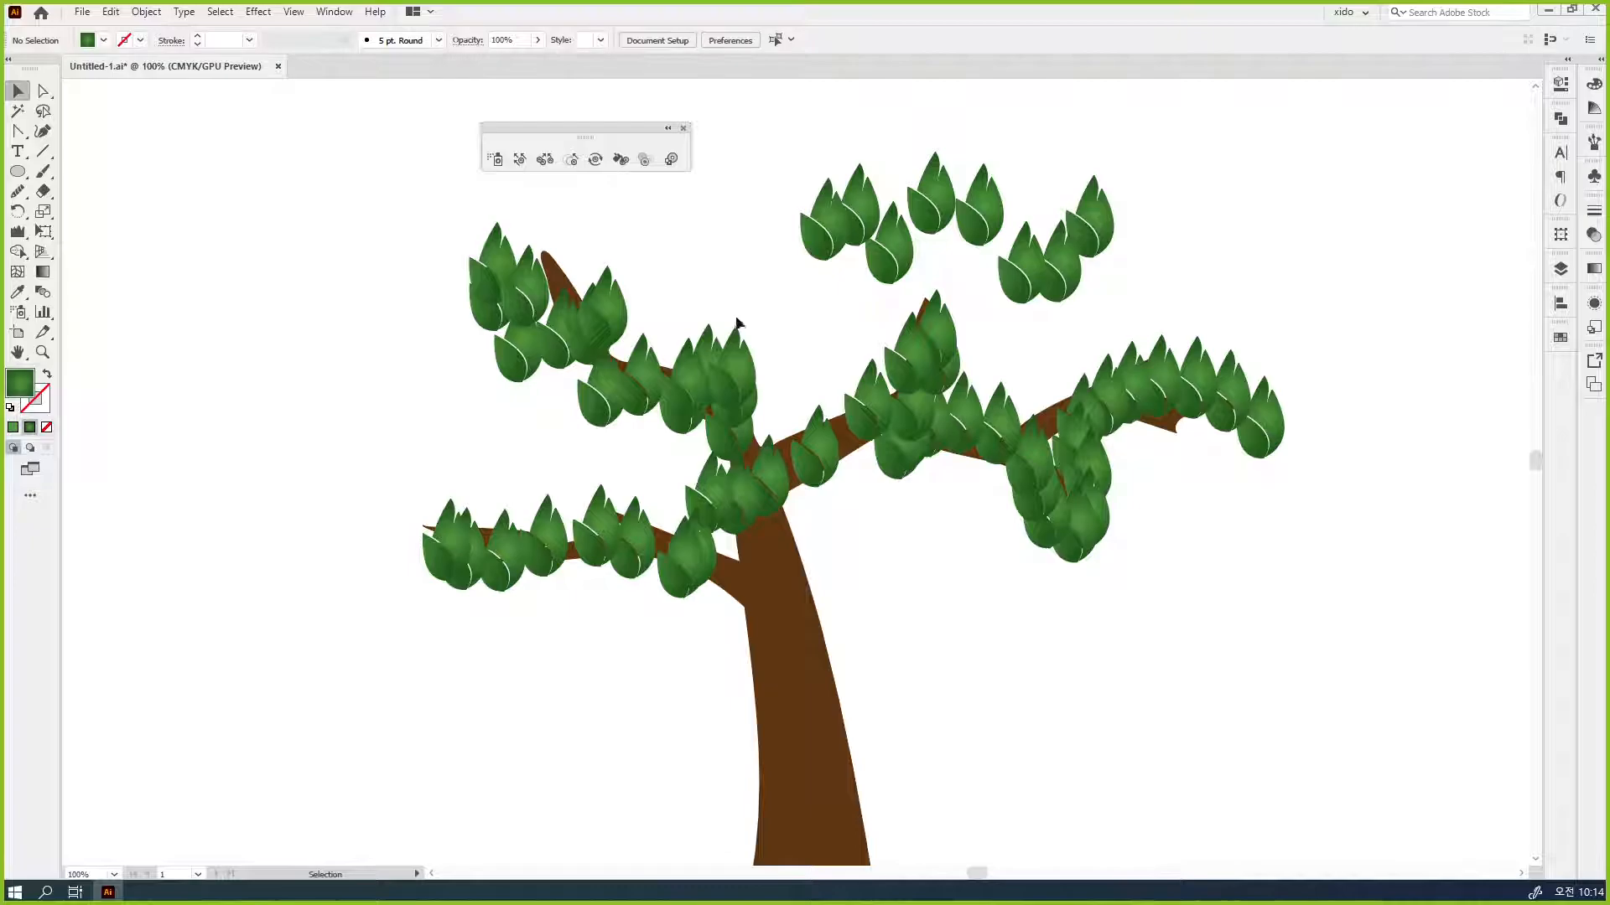
pyautogui.click(714, 395)
pyautogui.moveTo(713, 392); pyautogui.dragTo(752, 414)
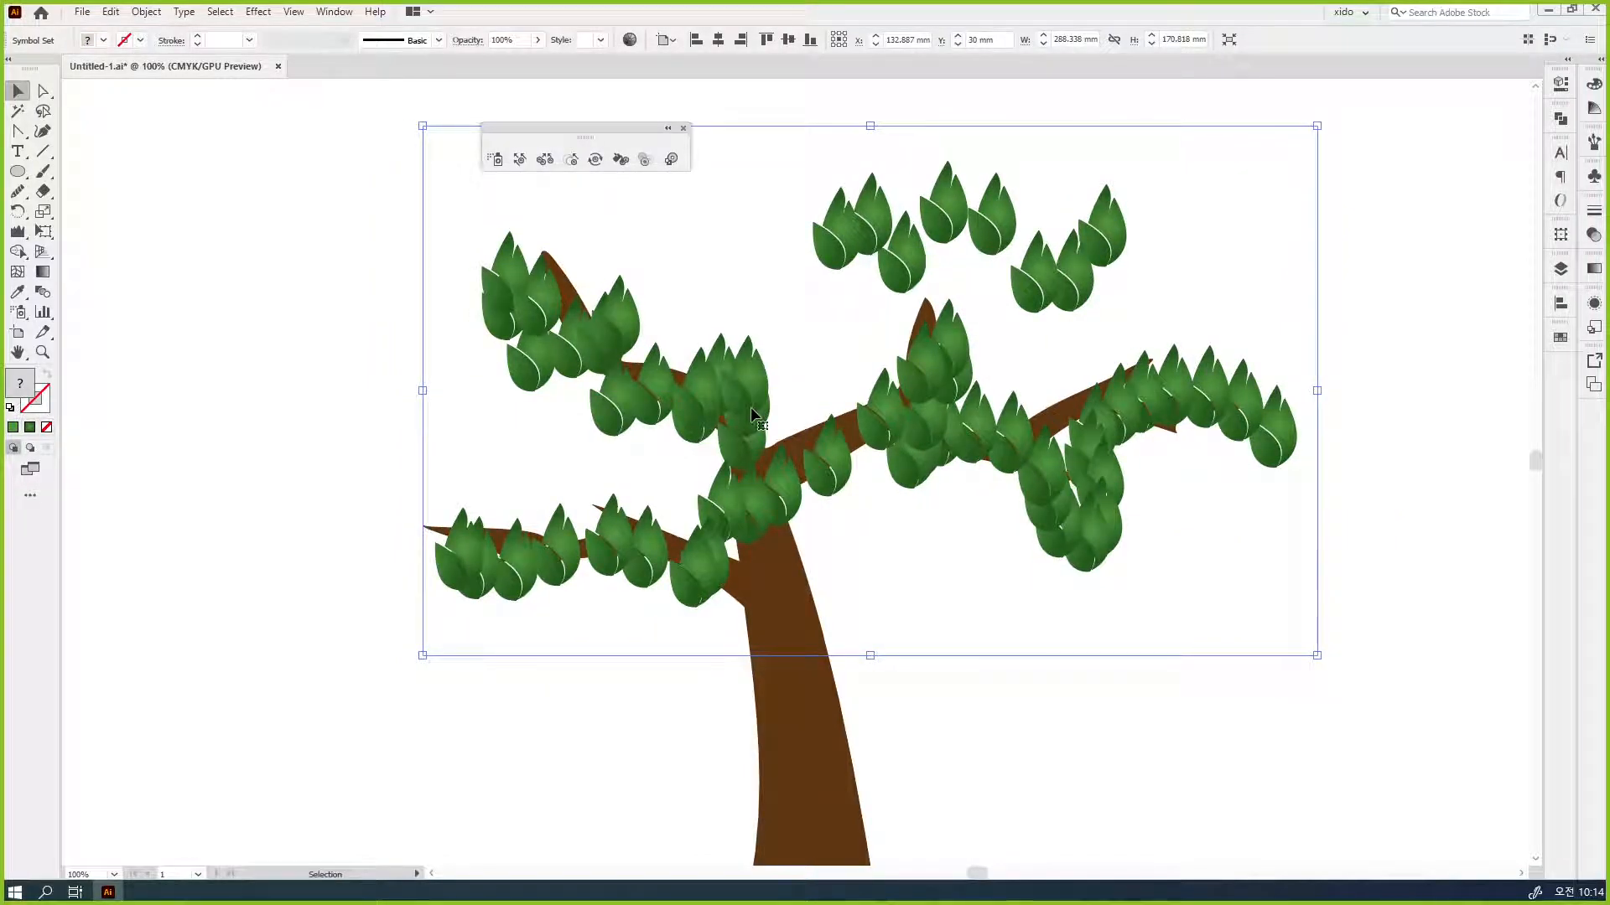
# - Shift the loose leaves above and around the right side of the crown onto the right-hand branches with the Symbol Shifter
pyautogui.moveTo(527, 127); pyautogui.dragTo(617, 202)
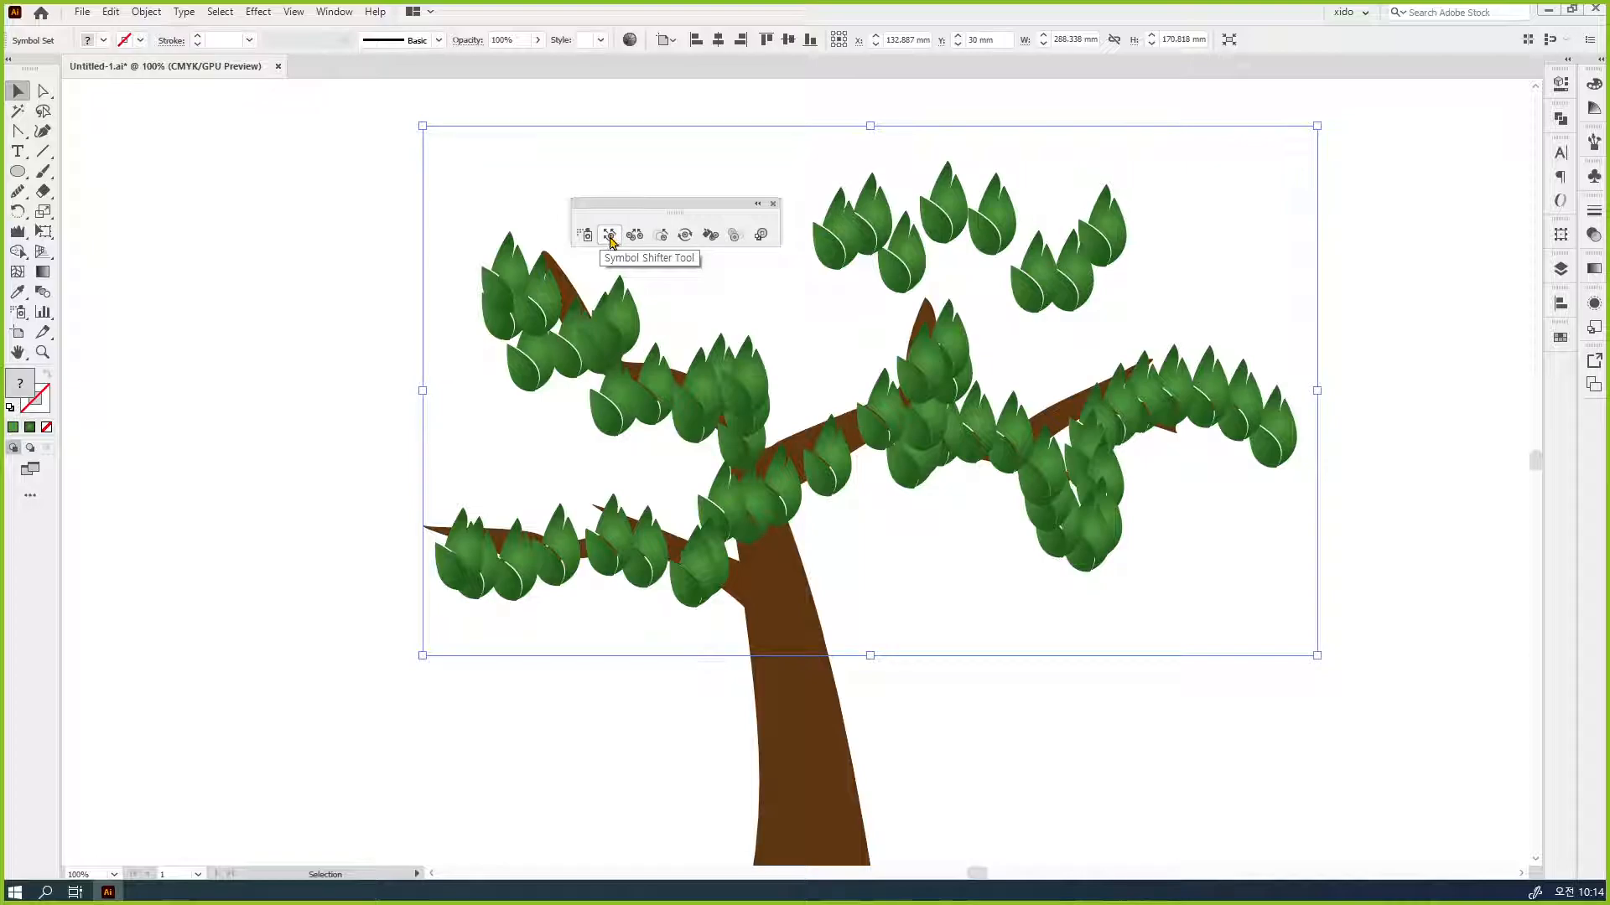
pyautogui.click(610, 238)
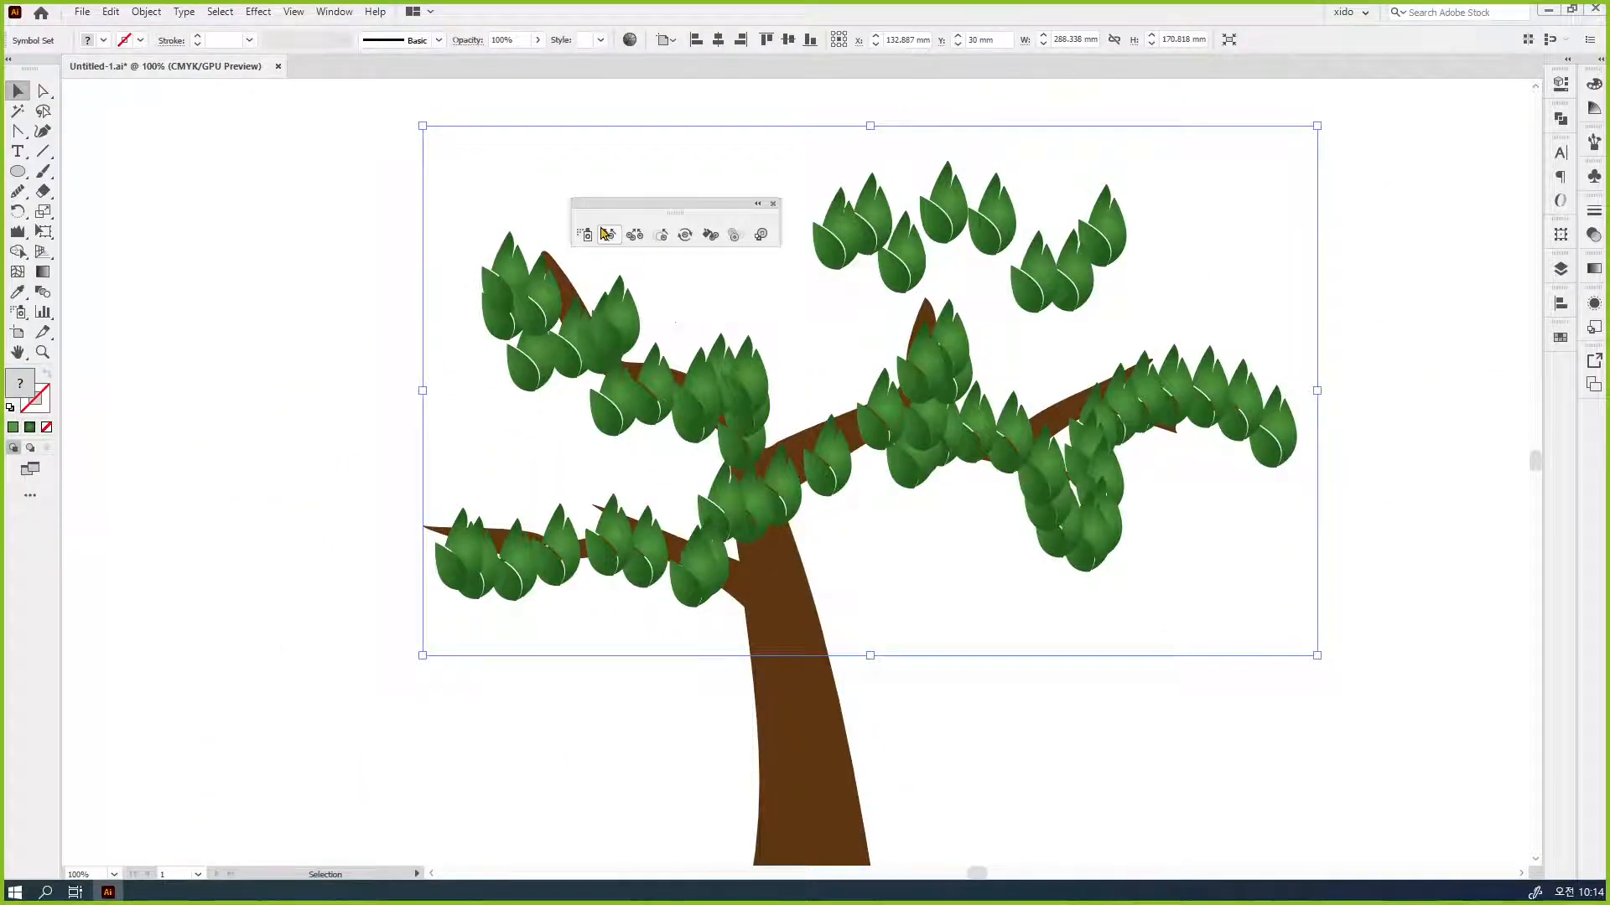
pyautogui.click(607, 235)
pyautogui.moveTo(1085, 223); pyautogui.dragTo(1149, 341)
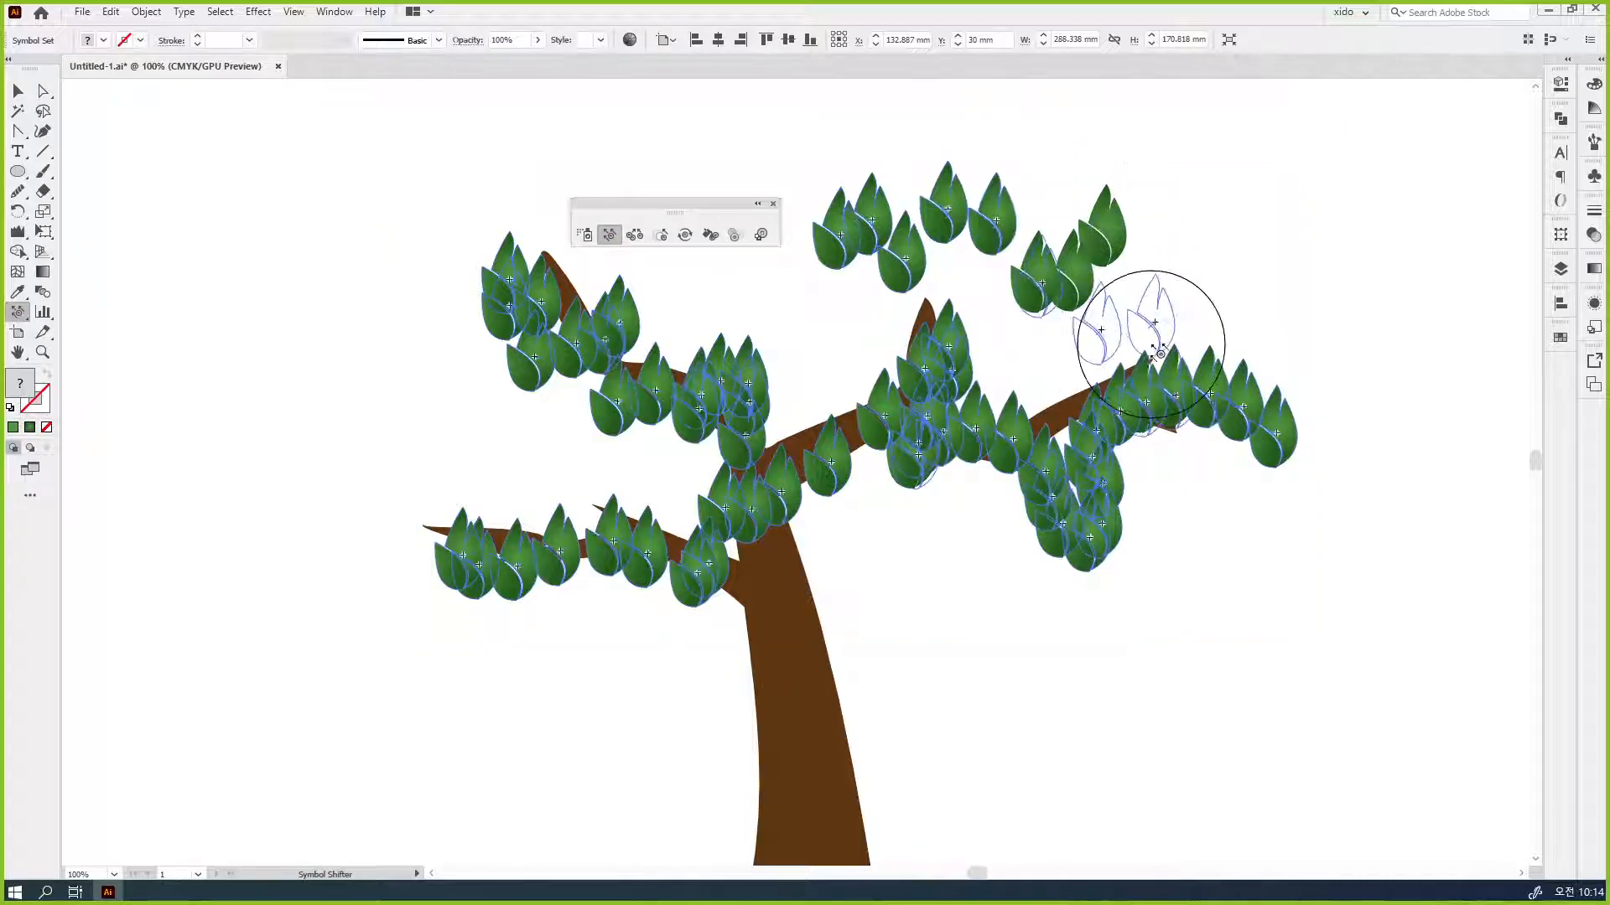
pyautogui.moveTo(1067, 259)
pyautogui.mouseDown()
pyautogui.moveTo(1059, 484)
pyautogui.moveTo(1003, 444)
pyautogui.moveTo(1089, 444)
pyautogui.moveTo(1133, 501)
pyautogui.moveTo(1069, 545)
pyautogui.mouseUp()
pyautogui.moveTo(1182, 449)
pyautogui.mouseDown()
pyautogui.moveTo(1138, 503)
pyautogui.moveTo(1084, 525)
pyautogui.mouseUp()
pyautogui.moveTo(1128, 439); pyautogui.dragTo(1090, 474)
pyautogui.moveTo(1305, 435)
pyautogui.mouseDown()
pyautogui.moveTo(1231, 395)
pyautogui.moveTo(1241, 421)
pyautogui.moveTo(1200, 470)
pyautogui.moveTo(1191, 409)
pyautogui.moveTo(1233, 374)
pyautogui.mouseUp()
# - Shift the leaves at the crown's top, centre and left side closer to the branches with the Symbol Shifter
pyautogui.moveTo(945, 180); pyautogui.dragTo(917, 316)
pyautogui.moveTo(1009, 205)
pyautogui.mouseDown()
pyautogui.moveTo(847, 238)
pyautogui.moveTo(855, 382)
pyautogui.moveTo(838, 375)
pyautogui.moveTo(747, 467)
pyautogui.moveTo(691, 451)
pyautogui.moveTo(611, 306)
pyautogui.moveTo(633, 287)
pyautogui.moveTo(557, 251)
pyautogui.mouseUp()
pyautogui.moveTo(527, 614); pyautogui.dragTo(602, 501)
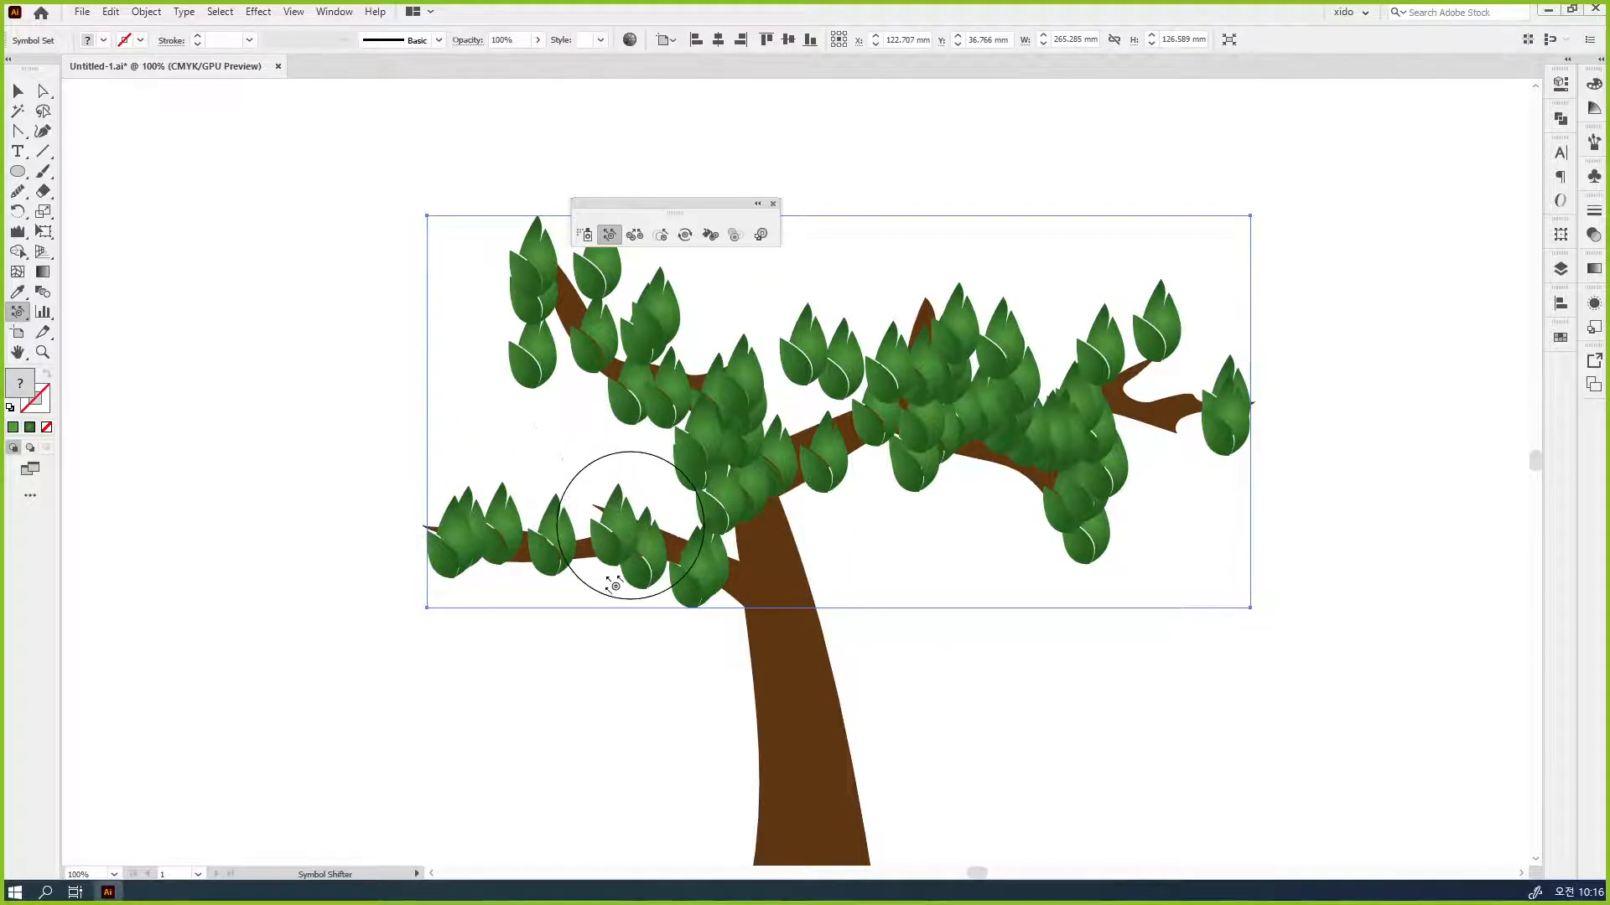
pyautogui.moveTo(698, 468)
pyautogui.mouseDown()
pyautogui.moveTo(745, 372)
pyautogui.moveTo(766, 490)
pyautogui.moveTo(776, 377)
pyautogui.moveTo(757, 362)
pyautogui.moveTo(710, 436)
pyautogui.mouseUp()
pyautogui.moveTo(728, 360)
pyautogui.mouseDown()
pyautogui.moveTo(713, 377)
pyautogui.moveTo(772, 348)
pyautogui.moveTo(637, 369)
pyautogui.mouseUp()
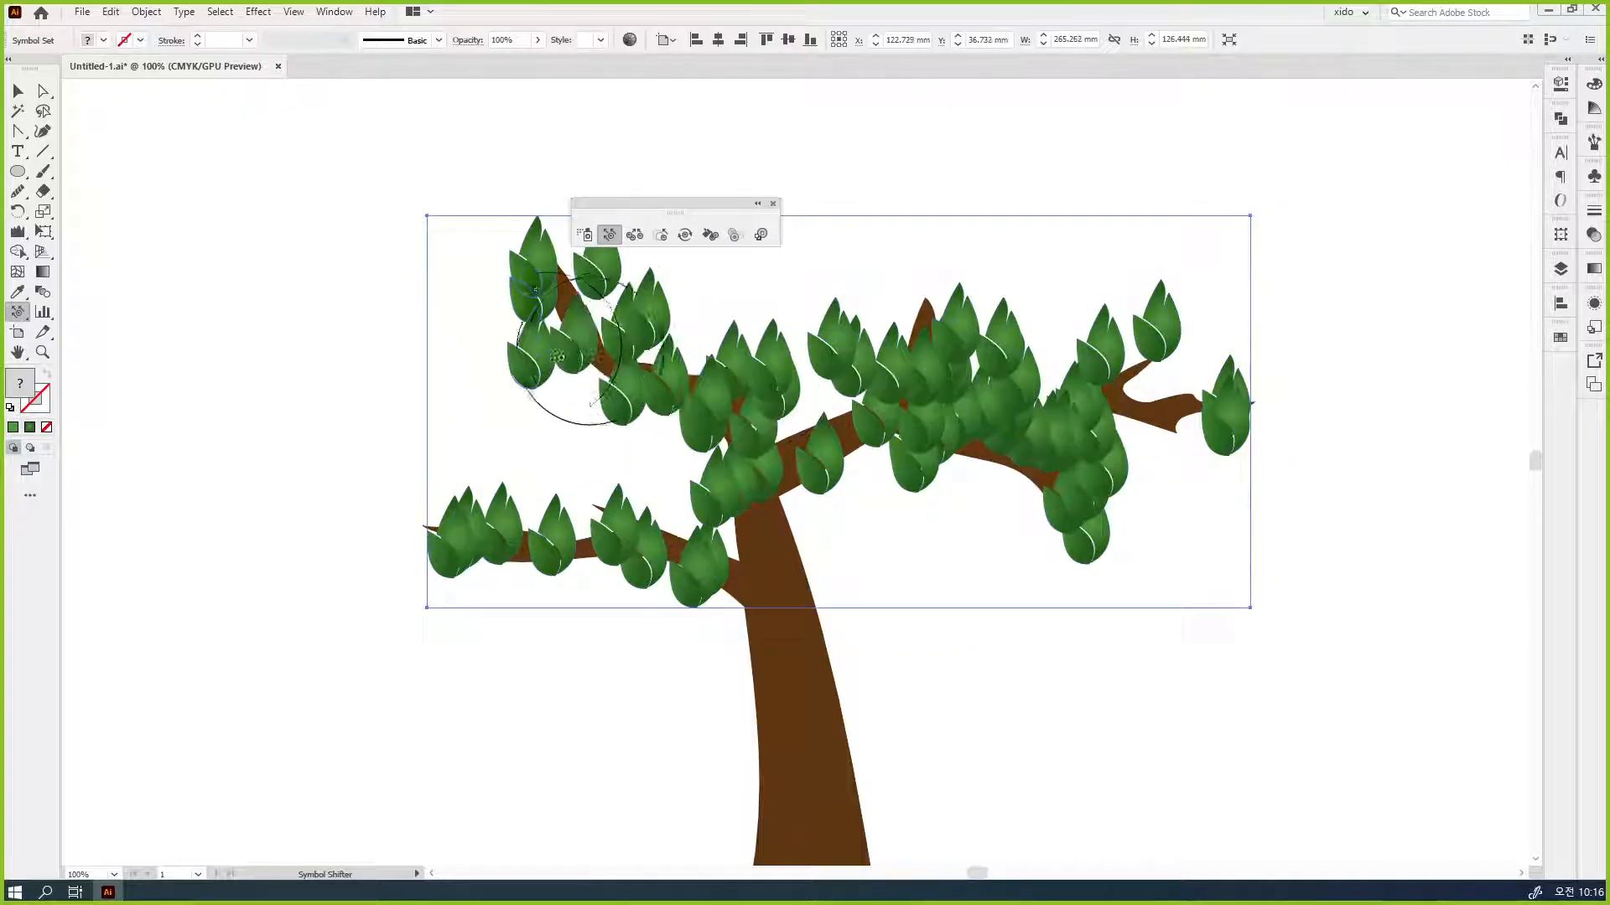
pyautogui.moveTo(909, 369)
pyautogui.mouseDown()
pyautogui.moveTo(939, 428)
pyautogui.moveTo(872, 477)
pyautogui.mouseUp()
pyautogui.moveTo(897, 369)
pyautogui.mouseDown()
pyautogui.moveTo(797, 316)
pyautogui.moveTo(539, 460)
pyautogui.moveTo(469, 453)
pyautogui.moveTo(532, 478)
pyautogui.moveTo(780, 377)
pyautogui.moveTo(568, 243)
pyautogui.mouseUp()
# - Review and accept the Symbol Shifter's options, and shift more leaves across the middle, right and upper-left branches
pyautogui.click(609, 234)
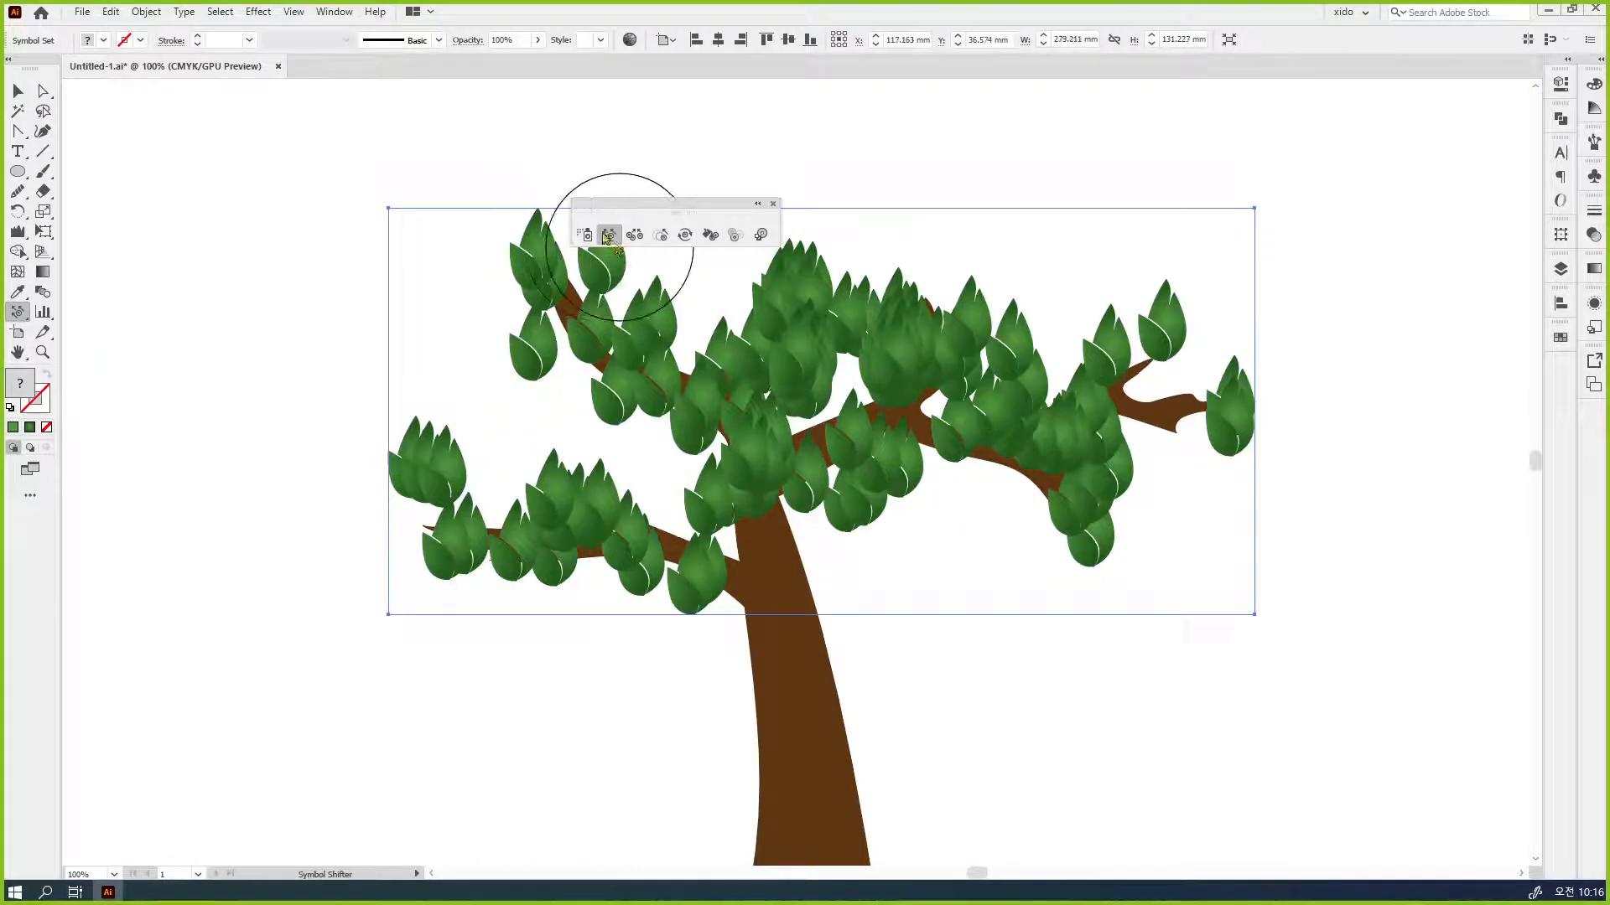
pyautogui.doubleClick(609, 236)
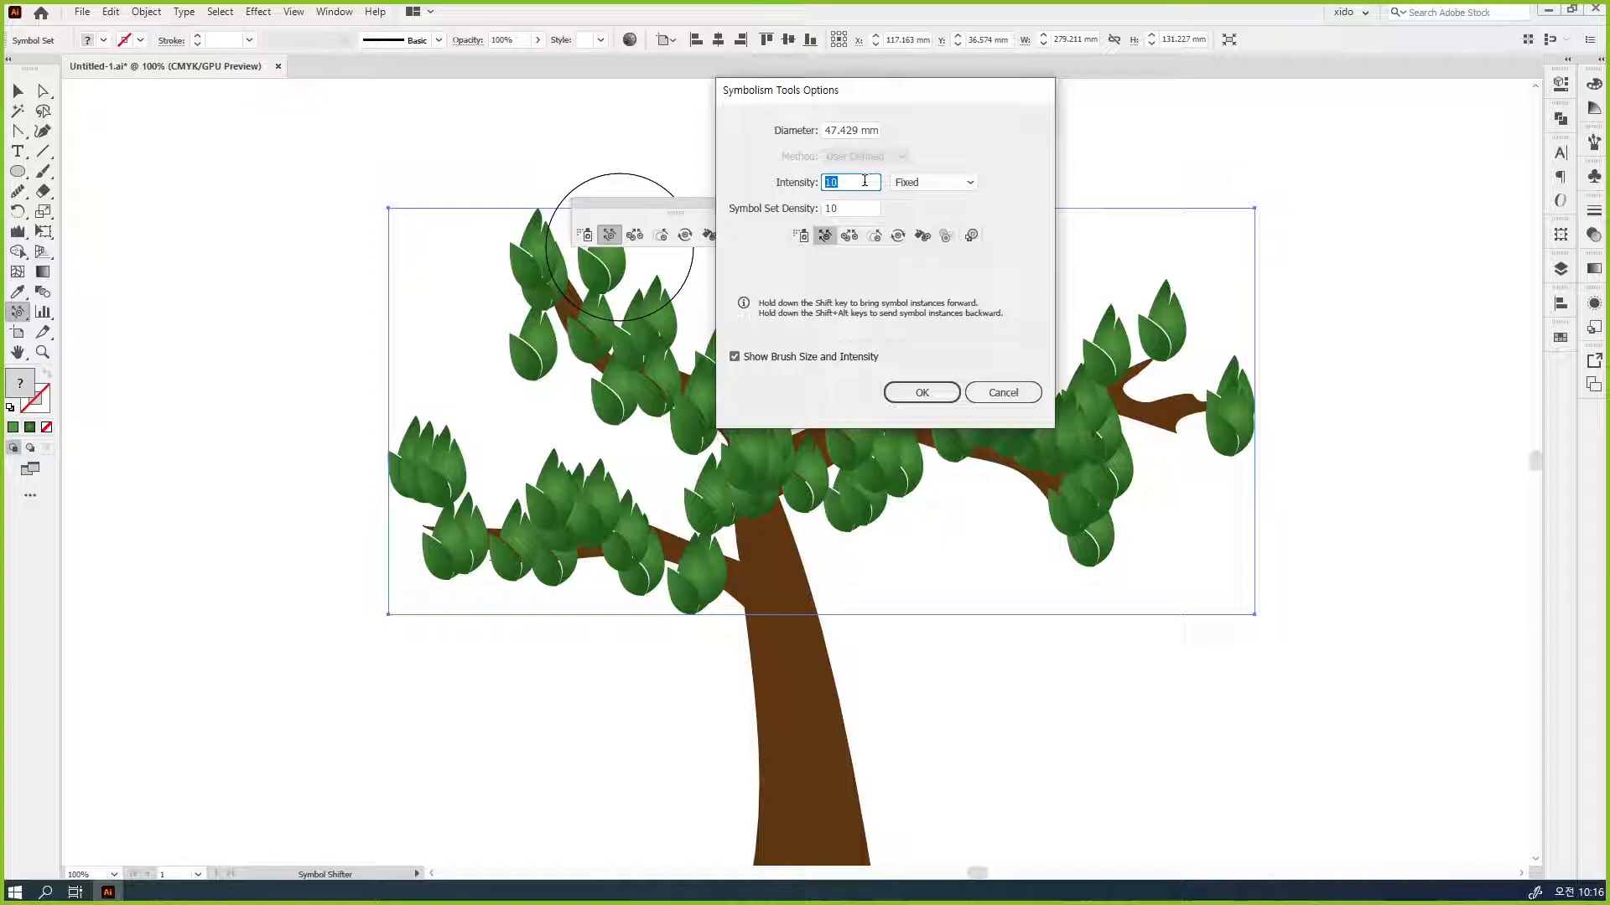
pyautogui.click(918, 391)
pyautogui.moveTo(919, 402); pyautogui.dragTo(1089, 399)
pyautogui.moveTo(754, 323)
pyautogui.mouseDown()
pyautogui.moveTo(852, 365)
pyautogui.moveTo(952, 357)
pyautogui.moveTo(661, 346)
pyautogui.moveTo(637, 266)
pyautogui.mouseUp()
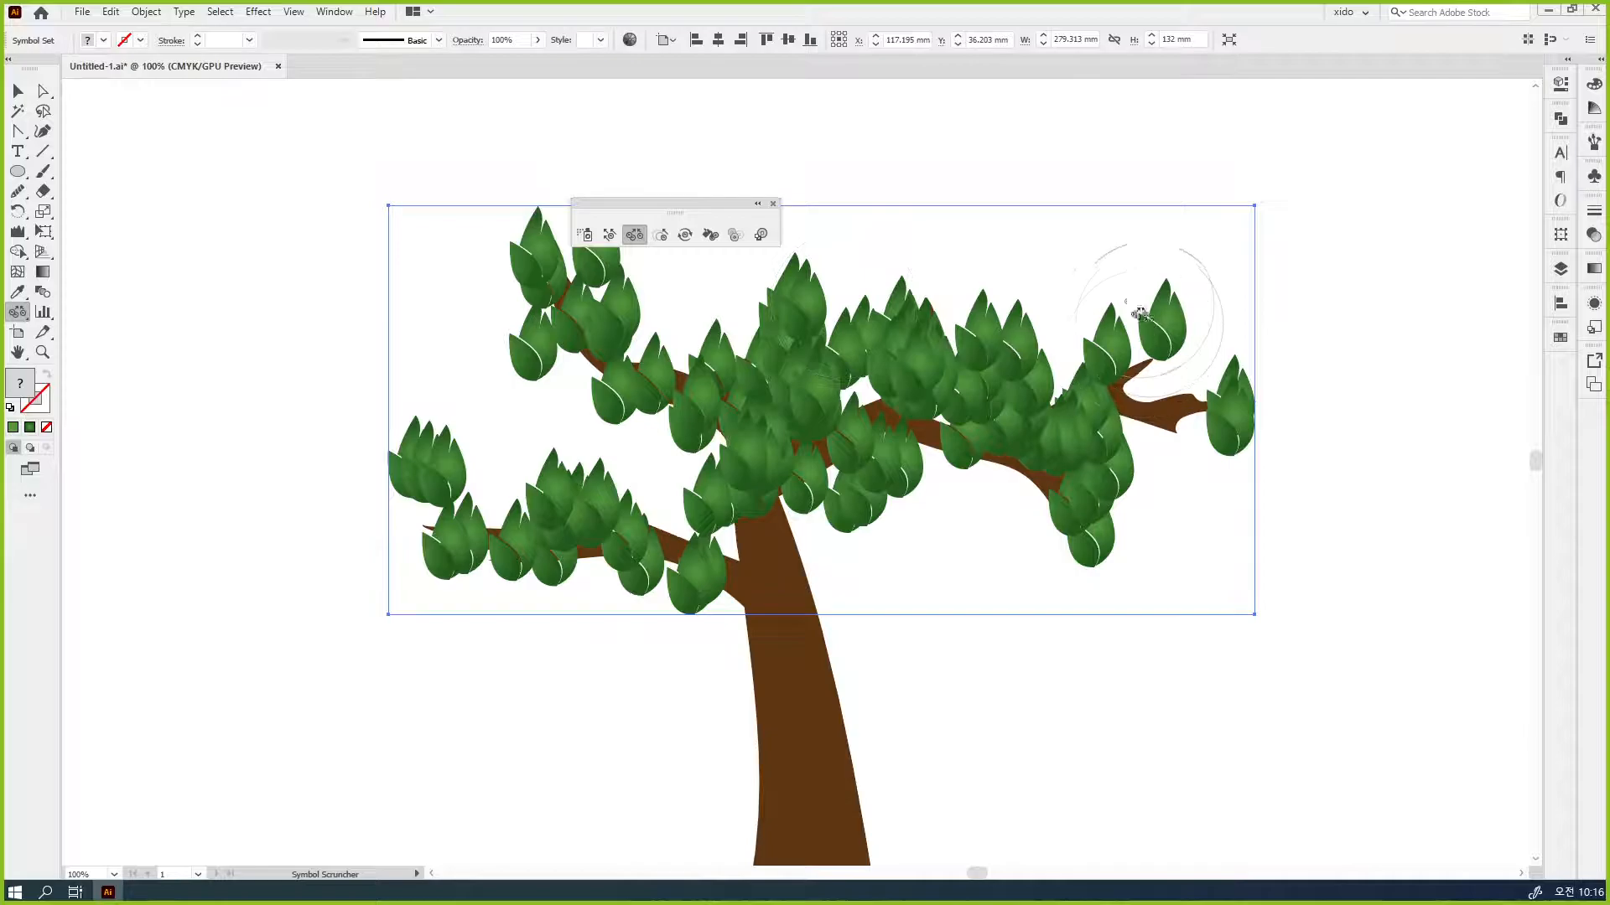
# - Pull the leaves in the right and central parts of the crown closer together with the Symbol Scruncher
pyautogui.click(1133, 298)
pyautogui.click(1084, 374)
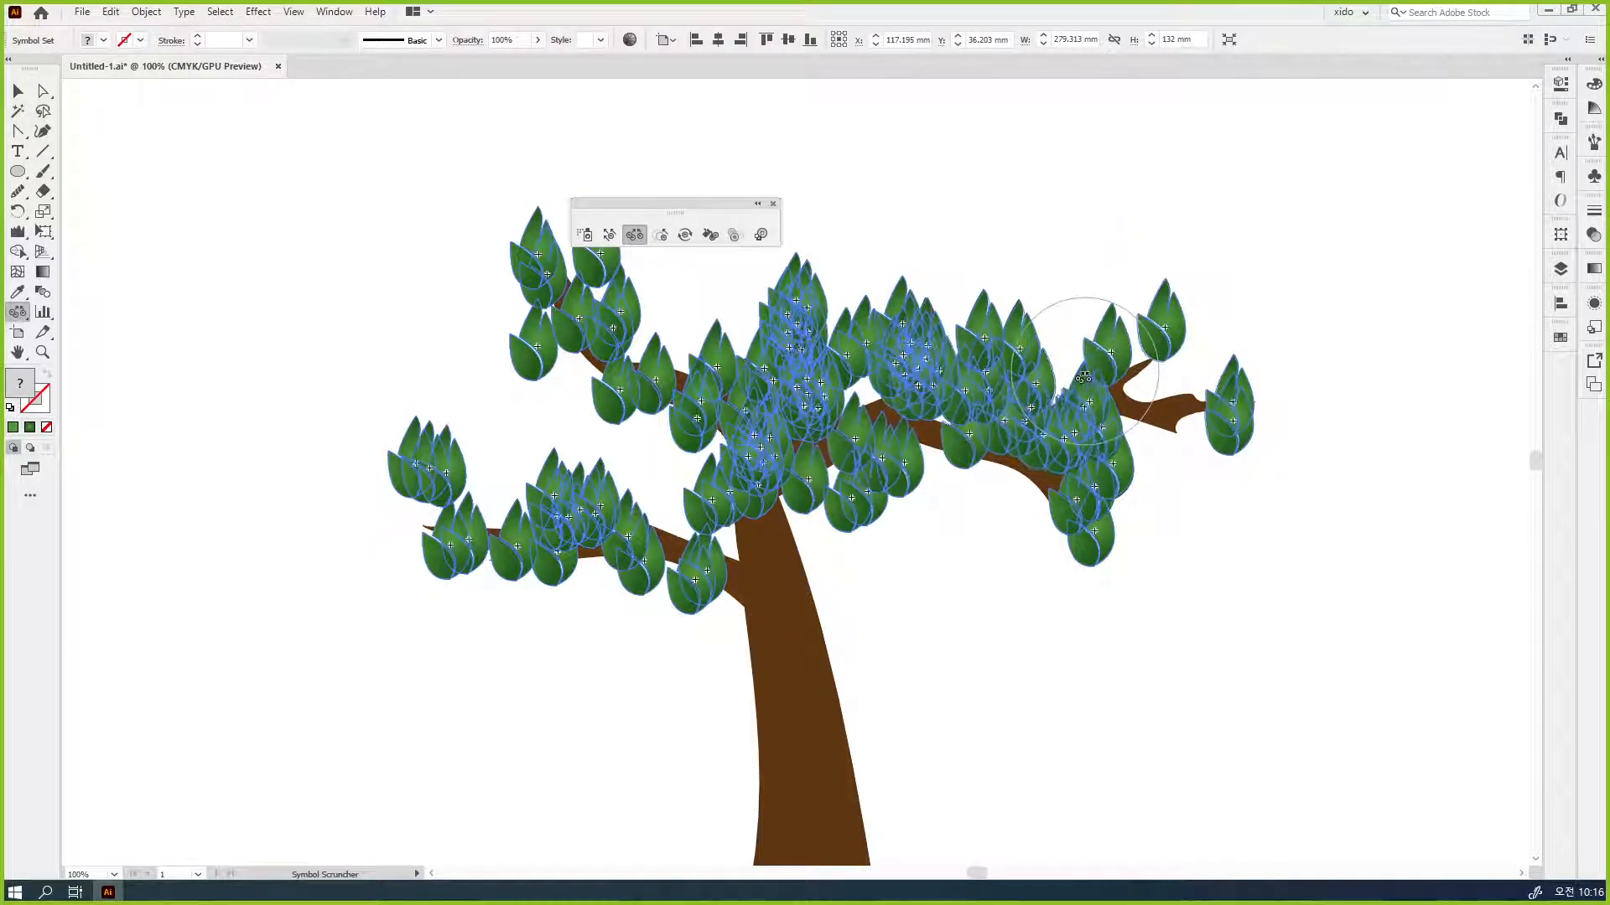
pyautogui.click(799, 333)
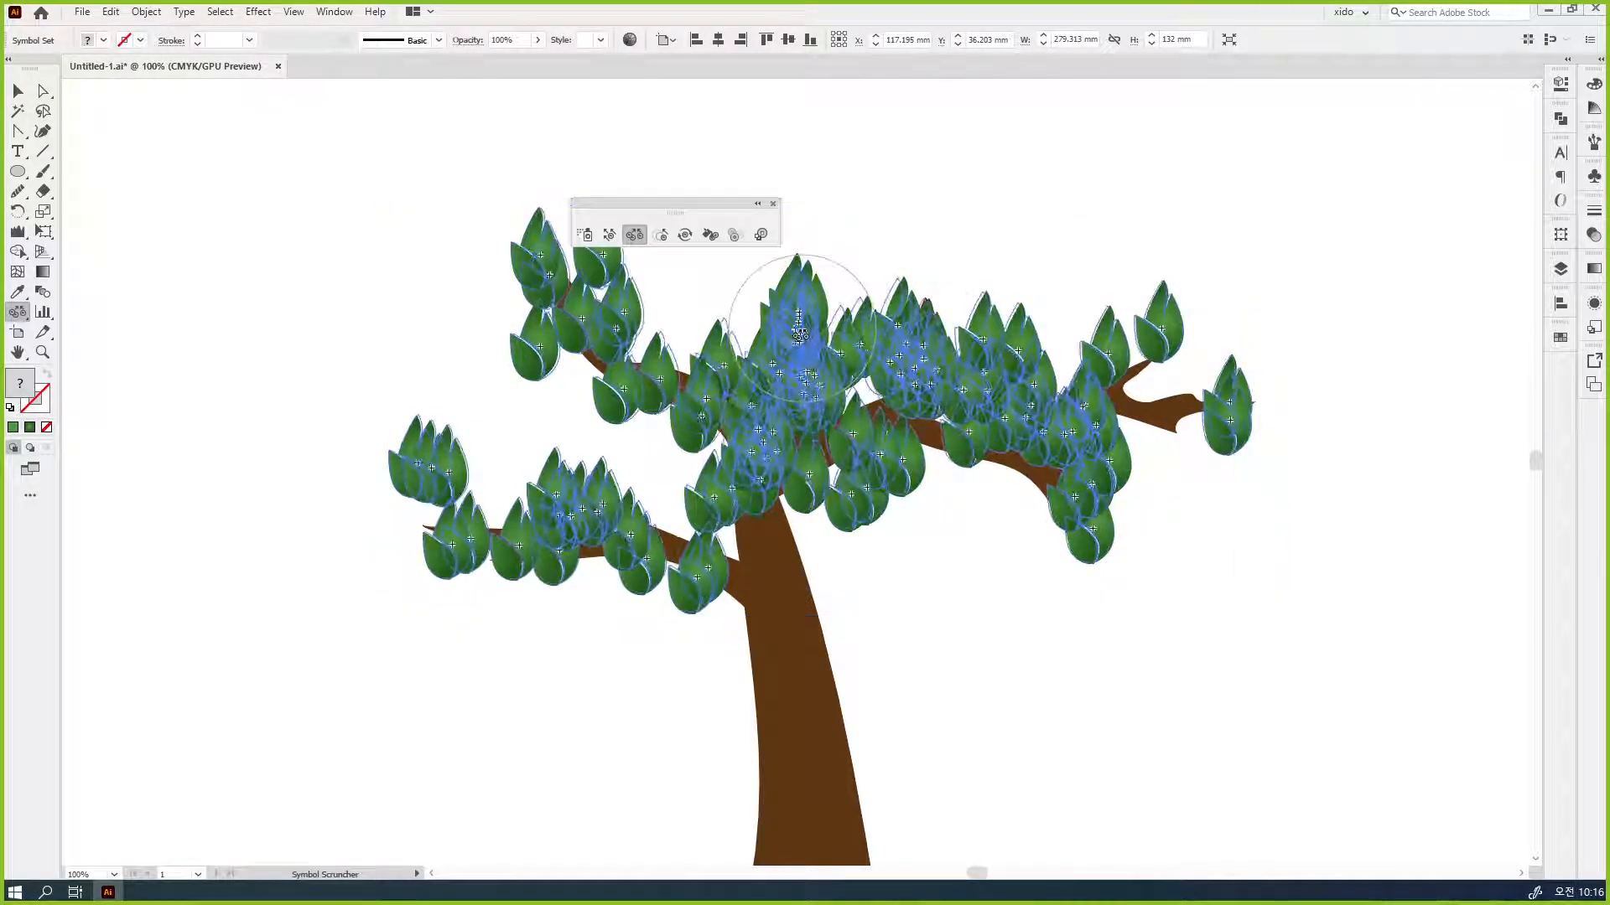
pyautogui.moveTo(1006, 369)
pyautogui.mouseDown()
pyautogui.moveTo(1017, 417)
pyautogui.moveTo(1081, 486)
pyautogui.mouseUp()
pyautogui.click(970, 421)
# - Spread the leaves apart with the Symbol Scruncher, working from the crown's centre to the lower-left branch
pyautogui.click(908, 335)
pyautogui.moveTo(907, 335)
pyautogui.mouseDown()
pyautogui.moveTo(949, 392)
pyautogui.moveTo(819, 347)
pyautogui.moveTo(778, 350)
pyautogui.mouseUp()
pyautogui.moveTo(815, 453)
pyautogui.mouseDown()
pyautogui.moveTo(768, 279)
pyautogui.moveTo(775, 329)
pyautogui.moveTo(790, 264)
pyautogui.moveTo(765, 471)
pyautogui.moveTo(725, 515)
pyautogui.moveTo(695, 519)
pyautogui.moveTo(705, 547)
pyautogui.moveTo(449, 557)
pyautogui.mouseUp()
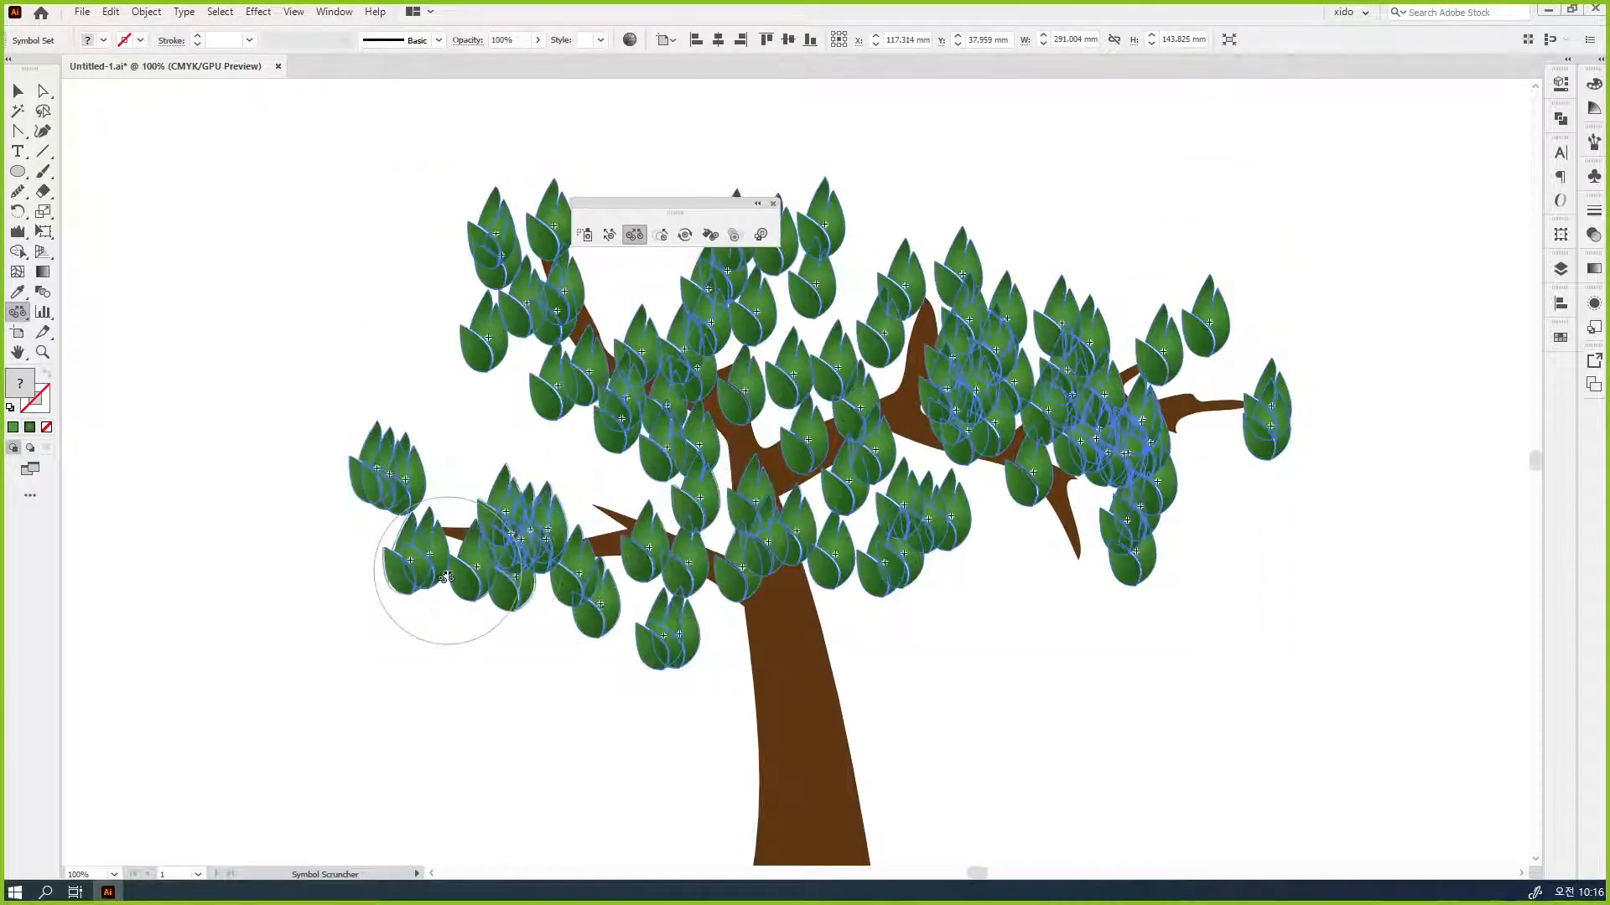
pyautogui.moveTo(537, 512)
pyautogui.mouseDown()
pyautogui.moveTo(534, 555)
pyautogui.moveTo(458, 492)
pyautogui.mouseUp()
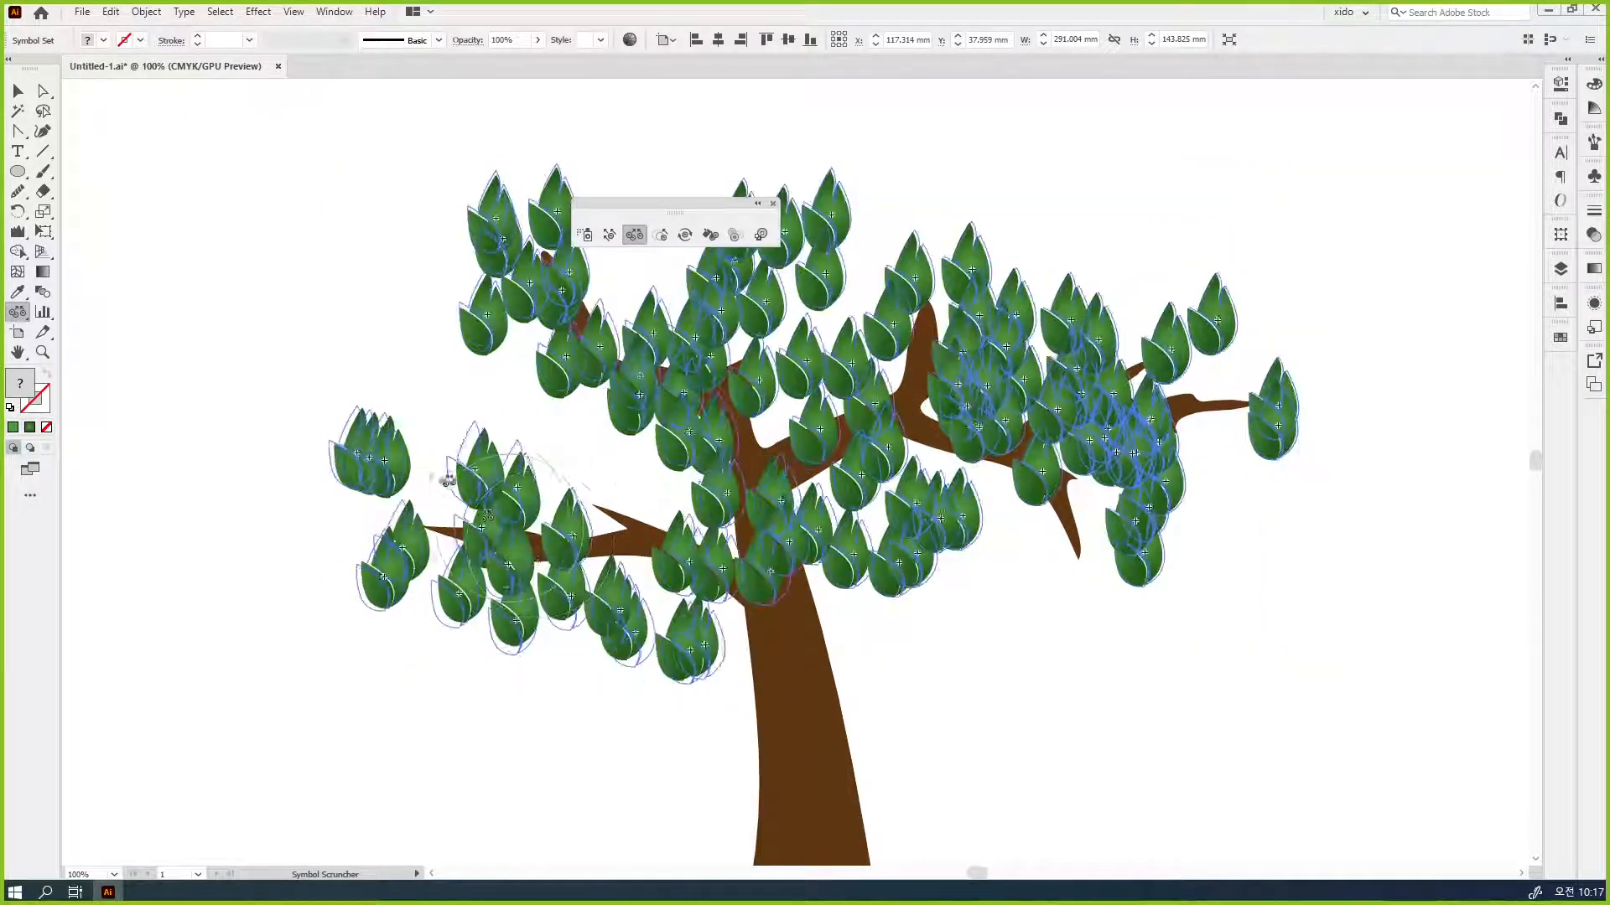
pyautogui.moveTo(356, 437); pyautogui.dragTo(420, 396)
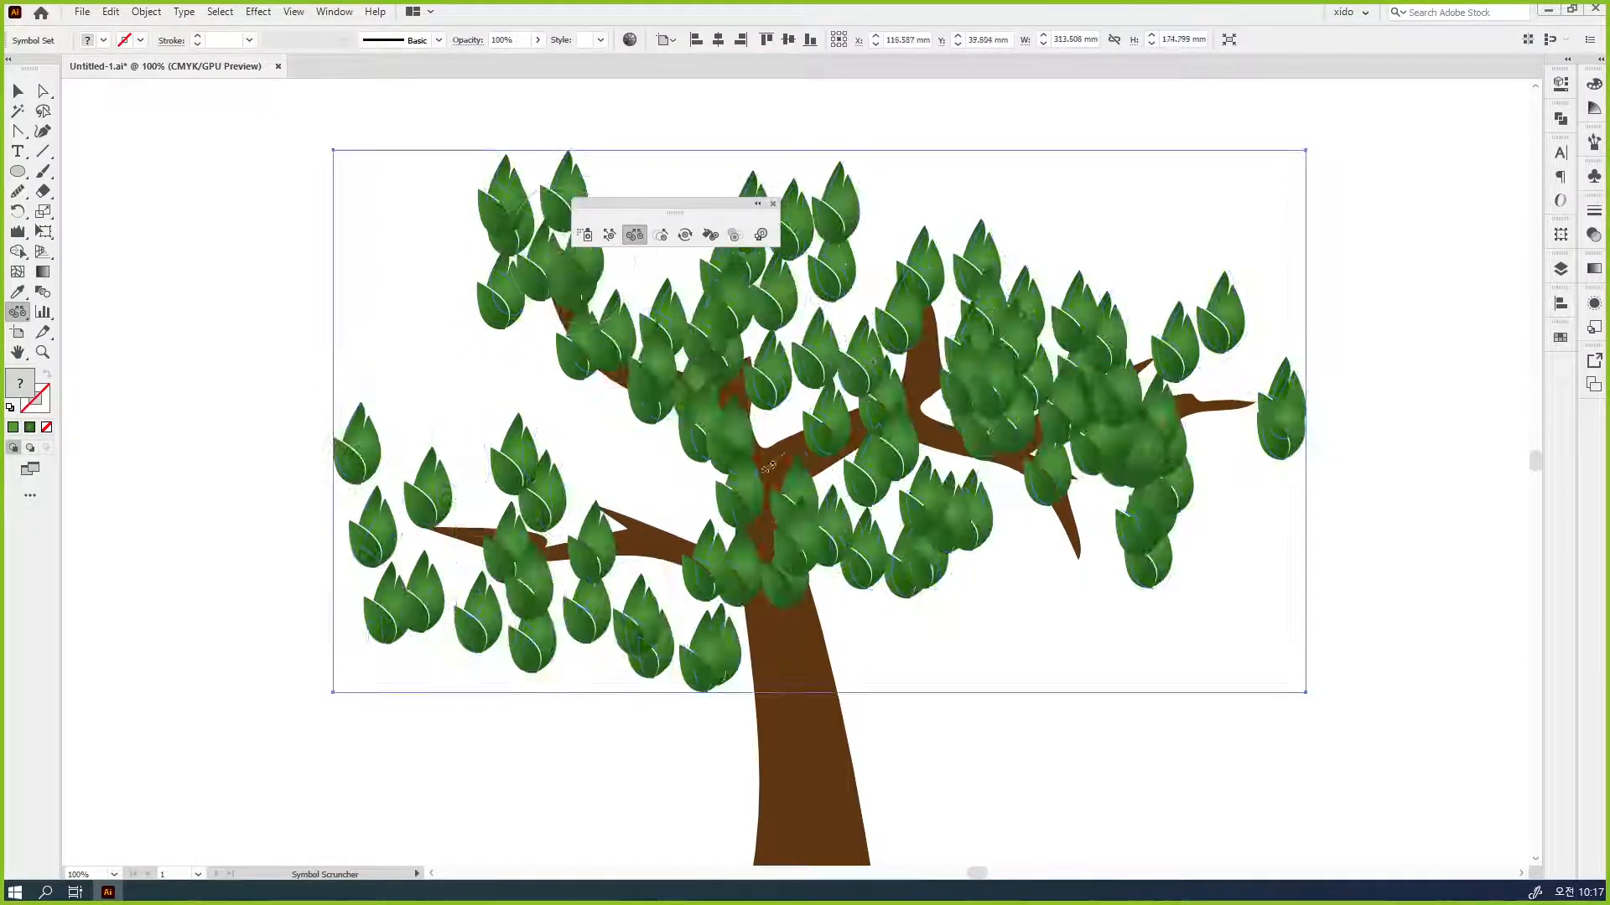
# - Scrunch the leaves on the right half of the crown into denser clusters and carry on to the upper-left branch
pyautogui.moveTo(912, 573); pyautogui.dragTo(909, 576)
pyautogui.moveTo(1130, 455); pyautogui.dragTo(1138, 454)
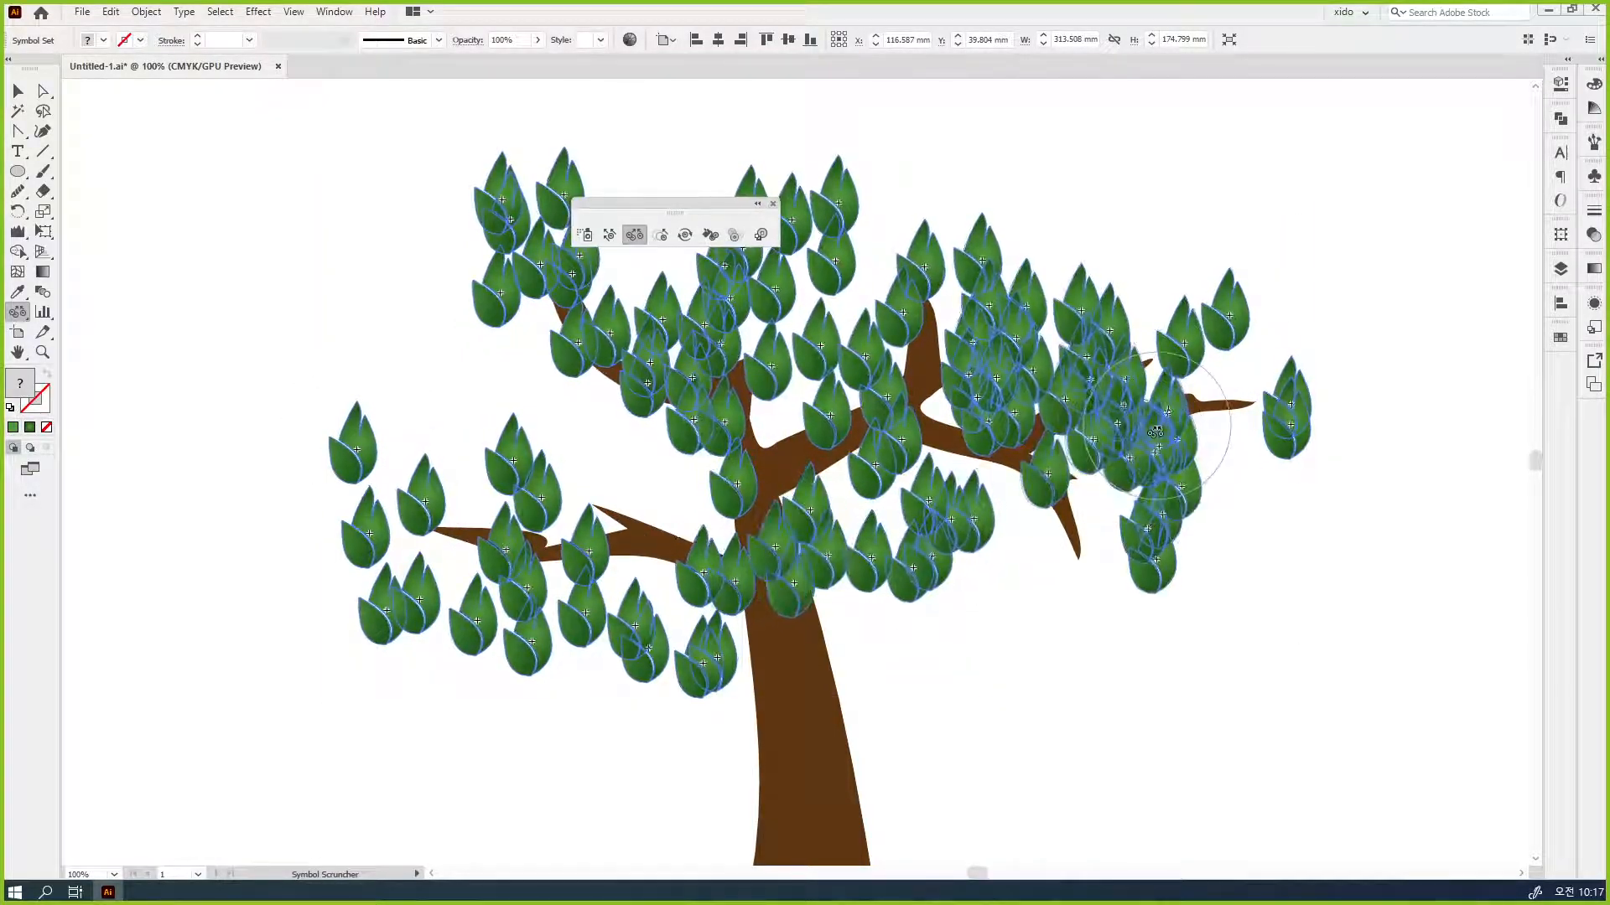
pyautogui.moveTo(1086, 358); pyautogui.dragTo(1086, 359)
pyautogui.moveTo(976, 369)
pyautogui.mouseDown()
pyautogui.moveTo(923, 407)
pyautogui.moveTo(956, 306)
pyautogui.mouseUp()
pyautogui.moveTo(1079, 520); pyautogui.dragTo(1095, 517)
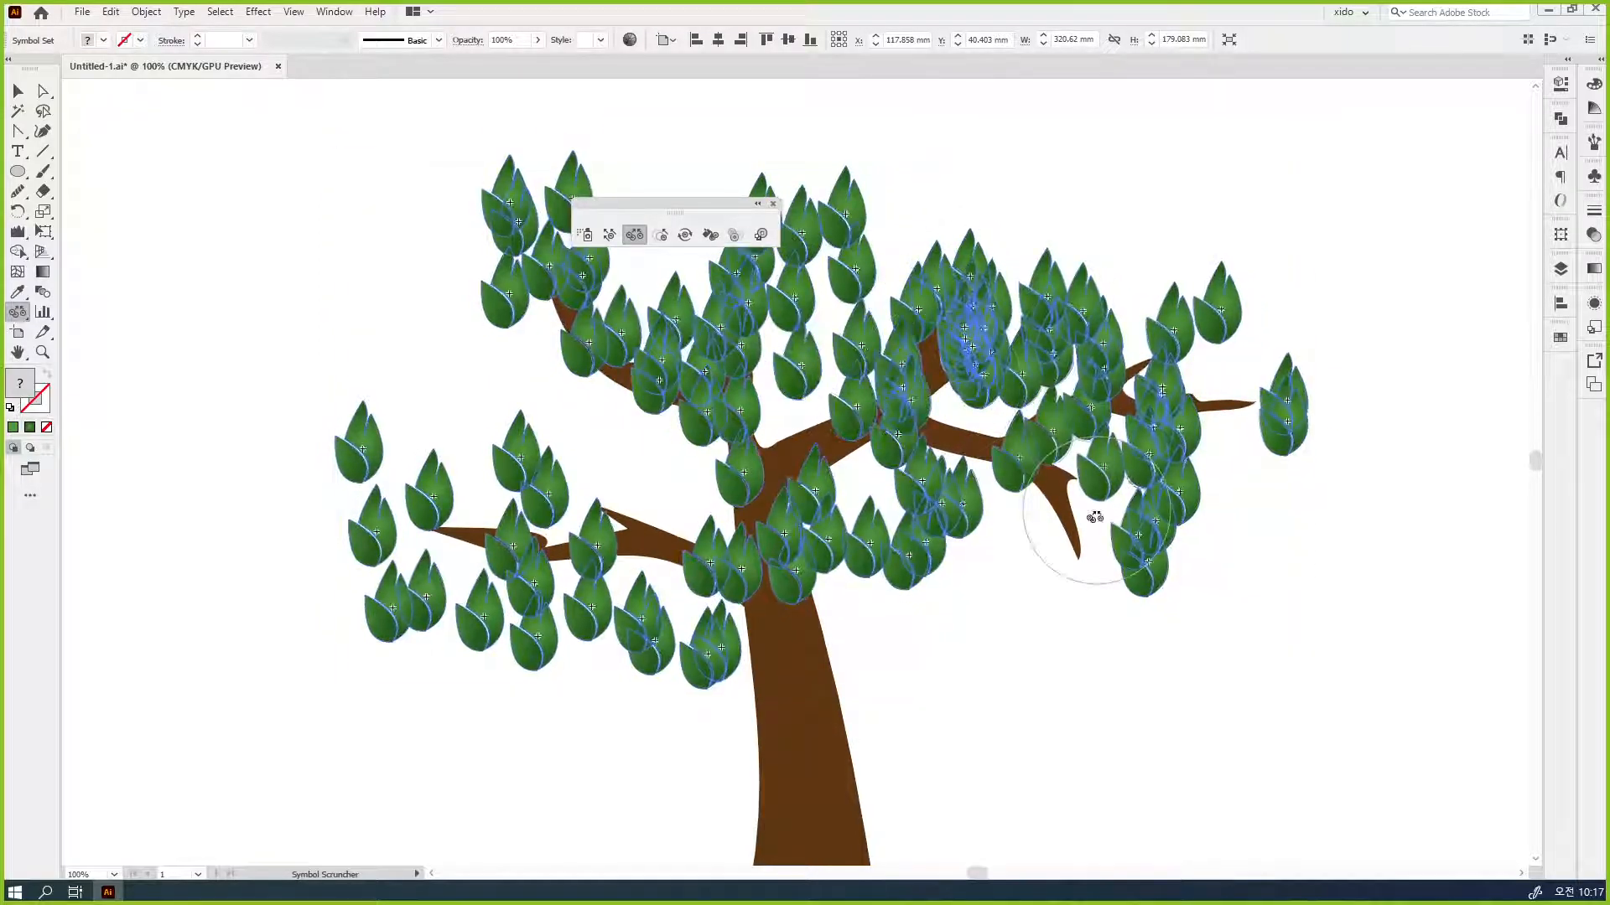
pyautogui.moveTo(1171, 588); pyautogui.dragTo(1170, 587)
pyautogui.moveTo(1155, 530); pyautogui.dragTo(1098, 482)
pyautogui.moveTo(1098, 469)
pyautogui.mouseDown()
pyautogui.moveTo(1115, 428)
pyautogui.moveTo(1194, 383)
pyautogui.moveTo(780, 347)
pyautogui.moveTo(963, 324)
pyautogui.moveTo(564, 390)
pyautogui.mouseUp()
# - Adjust the spacing of the leaves around the lower-left branch with the Symbol Scruncher
pyautogui.moveTo(470, 503)
pyautogui.mouseDown()
pyautogui.moveTo(503, 537)
pyautogui.moveTo(599, 524)
pyautogui.moveTo(639, 593)
pyautogui.moveTo(650, 570)
pyautogui.mouseUp()
pyautogui.moveTo(671, 666); pyautogui.dragTo(699, 628)
pyautogui.moveTo(553, 595); pyautogui.dragTo(491, 570)
pyautogui.moveTo(457, 579)
pyautogui.mouseDown()
pyautogui.moveTo(476, 553)
pyautogui.moveTo(465, 541)
pyautogui.mouseUp()
pyautogui.moveTo(436, 536)
pyautogui.mouseDown()
pyautogui.moveTo(410, 445)
pyautogui.moveTo(401, 465)
pyautogui.moveTo(448, 485)
pyautogui.mouseUp()
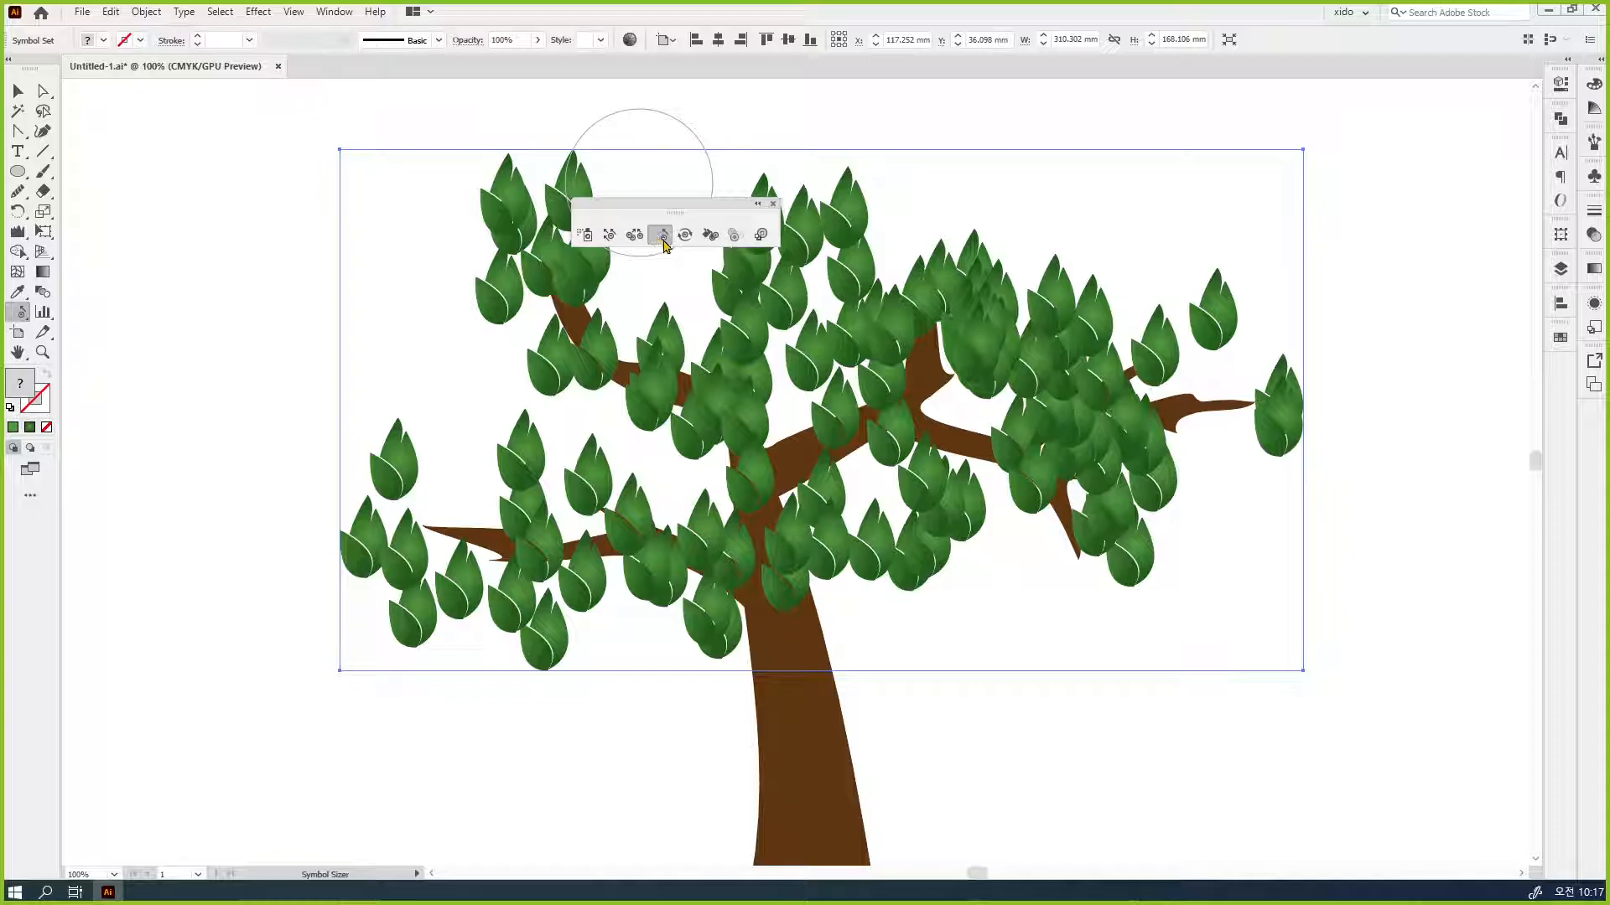
# - Move the floating symbol tools clear of the crown and enlarge leaves at its centre, left and upper right with the Symbol Sizer
pyautogui.moveTo(709, 198); pyautogui.dragTo(1012, 118)
pyautogui.moveTo(636, 161)
pyautogui.mouseDown()
pyautogui.moveTo(797, 209)
pyautogui.moveTo(826, 198)
pyautogui.moveTo(896, 450)
pyautogui.mouseUp()
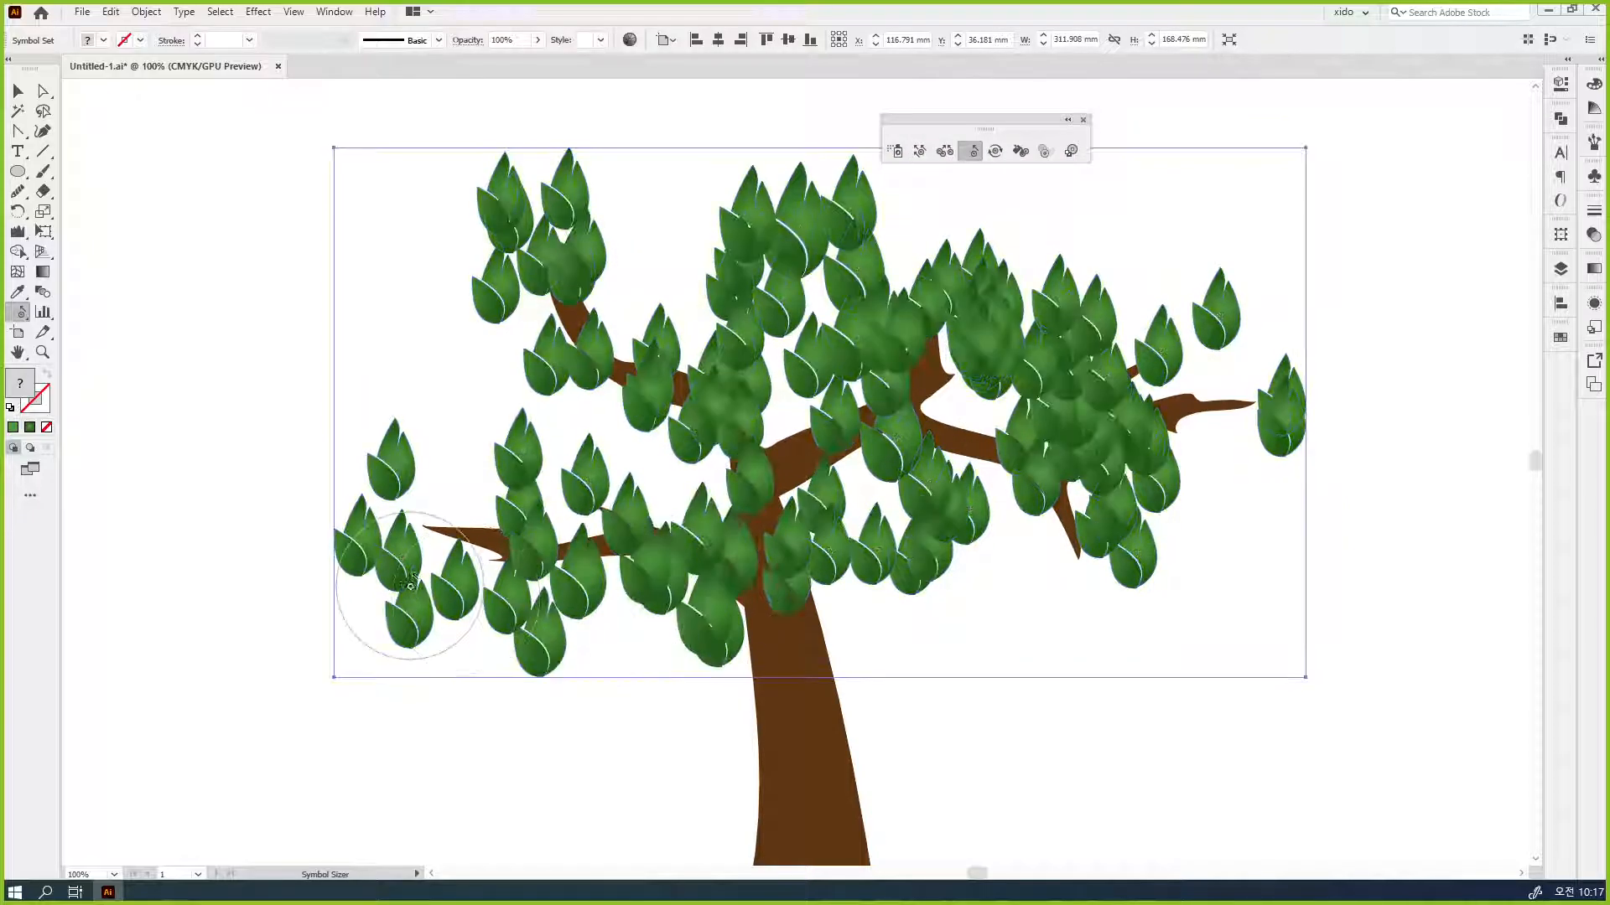
pyautogui.moveTo(431, 449); pyautogui.dragTo(374, 454)
pyautogui.click(518, 281)
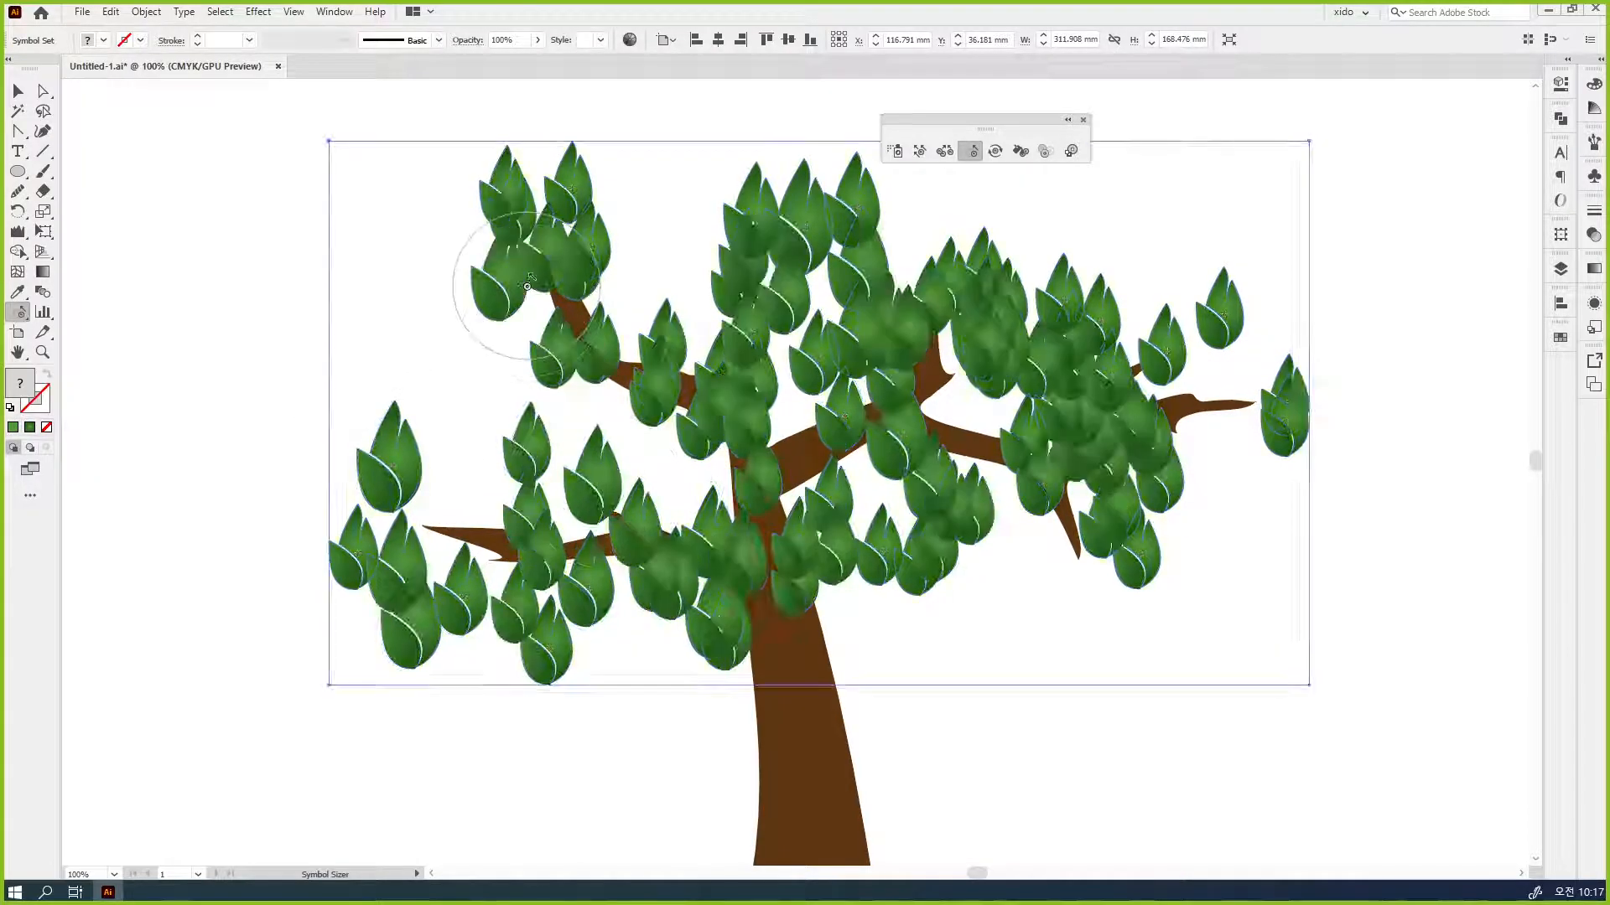
pyautogui.click(539, 224)
pyautogui.moveTo(1195, 330)
pyautogui.mouseDown()
pyautogui.moveTo(1036, 345)
pyautogui.moveTo(1048, 354)
pyautogui.mouseUp()
# - Shrink scattered leaves on the right, lower and left branches with the Symbol Sizer
pyautogui.keyDown('alt'); pyautogui.click(991, 353); pyautogui.keyUp('alt')
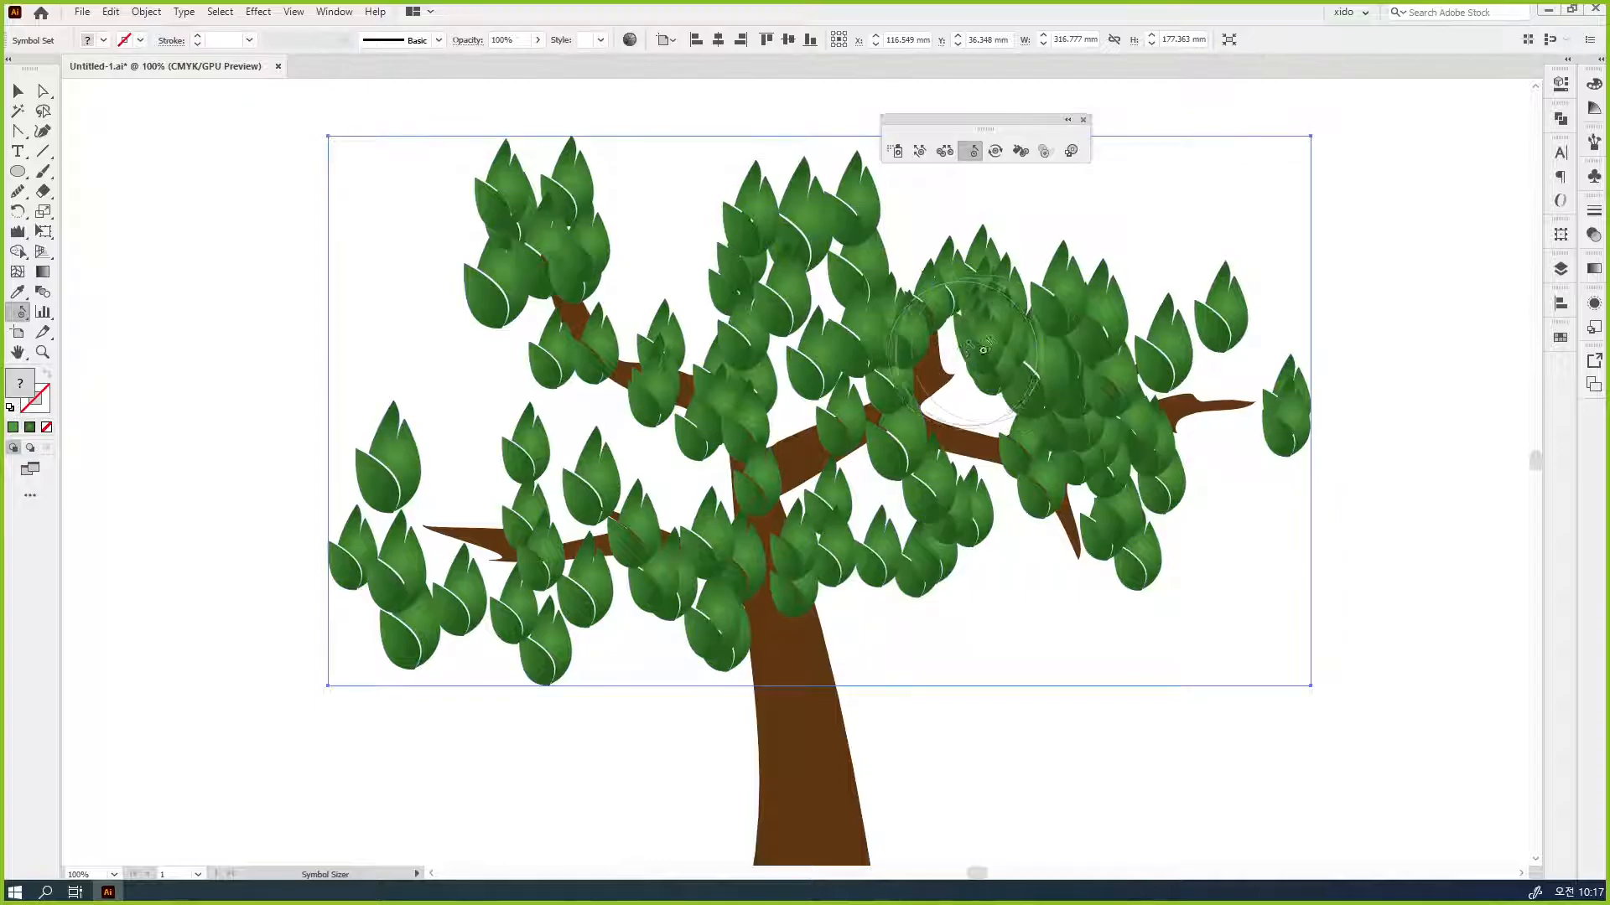
pyautogui.keyDown('alt'); pyautogui.click(1274, 411); pyautogui.keyUp('alt')
pyautogui.keyDown('alt'); pyautogui.click(1258, 309); pyautogui.keyUp('alt')
pyautogui.keyDown('alt'); pyautogui.click(1103, 507); pyautogui.keyUp('alt')
pyautogui.keyDown('alt'); pyautogui.click(788, 519); pyautogui.keyUp('alt')
pyautogui.keyDown('alt'); pyautogui.click(567, 629); pyautogui.keyUp('alt')
pyautogui.keyDown('alt'); pyautogui.click(536, 590); pyautogui.keyUp('alt')
pyautogui.keyDown('alt'); pyautogui.click(557, 476); pyautogui.keyUp('alt')
pyautogui.keyDown('alt'); pyautogui.click(504, 443); pyautogui.keyUp('alt')
pyautogui.keyDown('alt'); pyautogui.click(541, 306); pyautogui.keyUp('alt')
pyautogui.keyDown('alt'); pyautogui.click(549, 256); pyautogui.keyUp('alt')
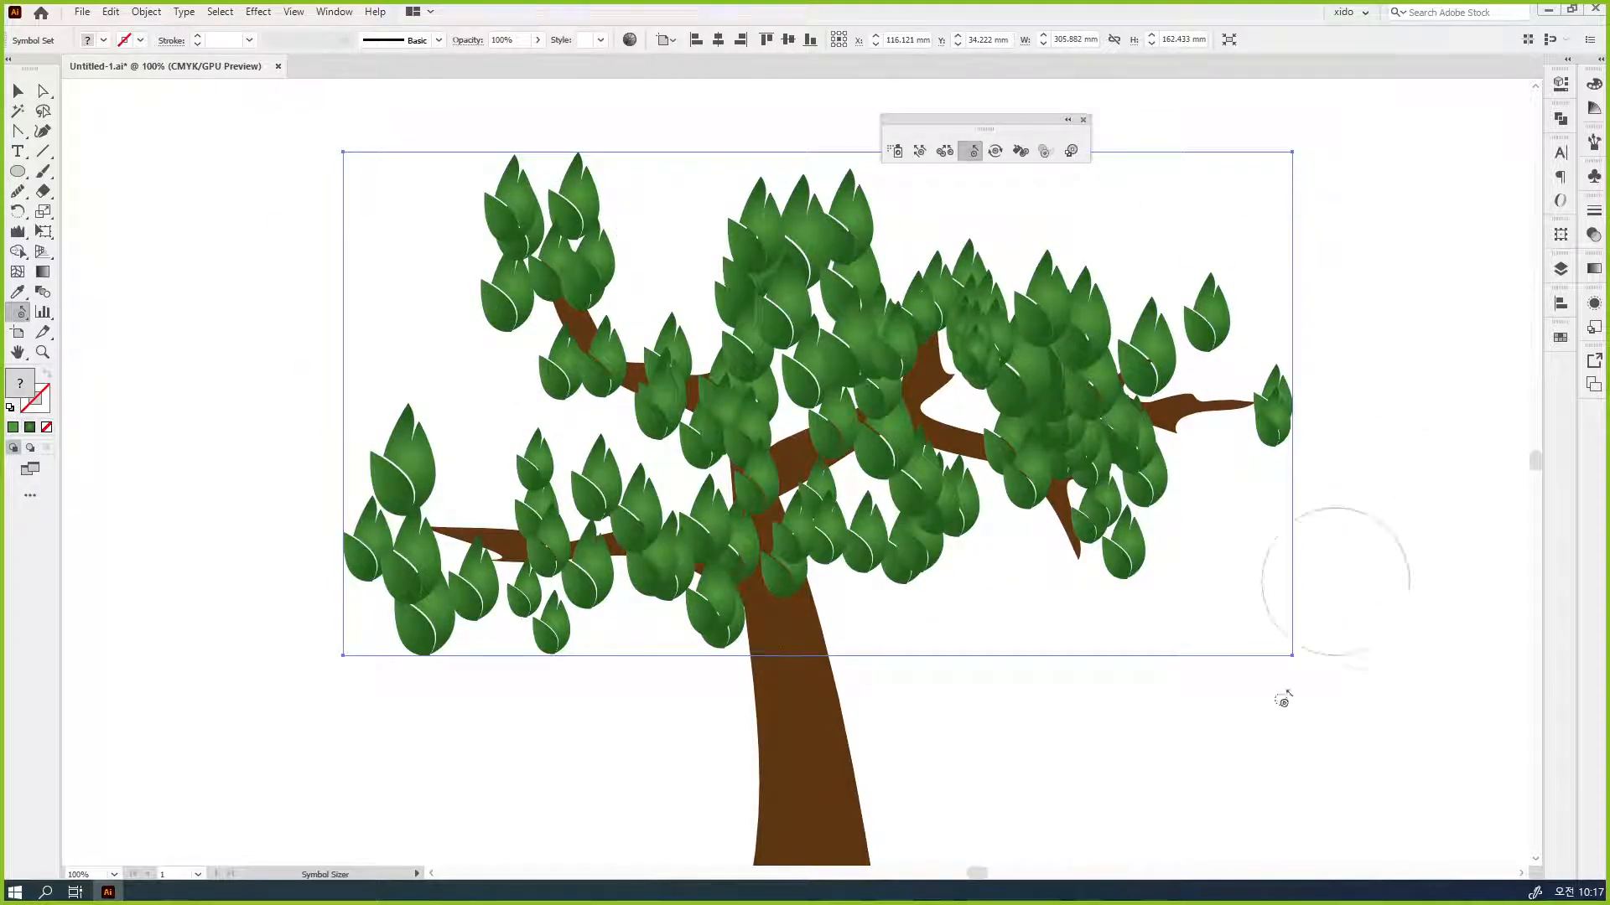
# - Enlarge the leaves in the right-centre of the crown with the Symbol Sizer, making one cluster clearly bigger
pyautogui.click(19, 90)
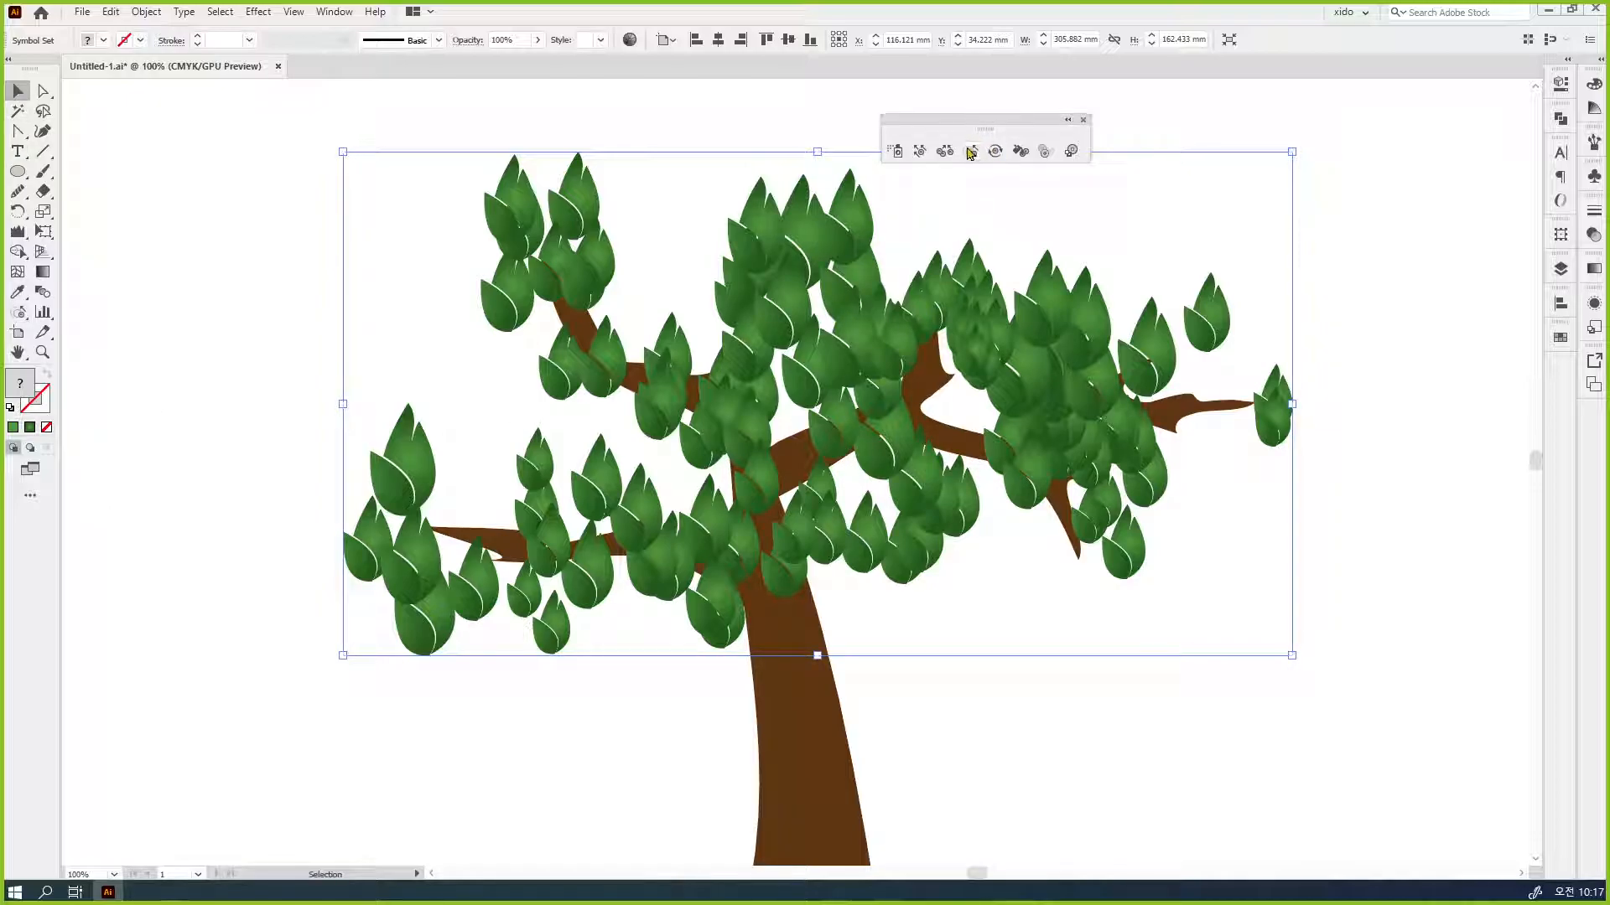
pyautogui.click(970, 152)
pyautogui.click(948, 276)
pyautogui.click(1064, 408)
pyautogui.click(828, 390)
pyautogui.moveTo(996, 479)
pyautogui.mouseDown()
pyautogui.moveTo(976, 311)
pyautogui.moveTo(970, 386)
pyautogui.moveTo(978, 354)
pyautogui.moveTo(1030, 401)
pyautogui.moveTo(1015, 380)
pyautogui.moveTo(947, 390)
pyautogui.mouseUp()
# - Rotate the enlarged leaf cluster right of the crown's centre with the Symbol Spinner
pyautogui.click(945, 150)
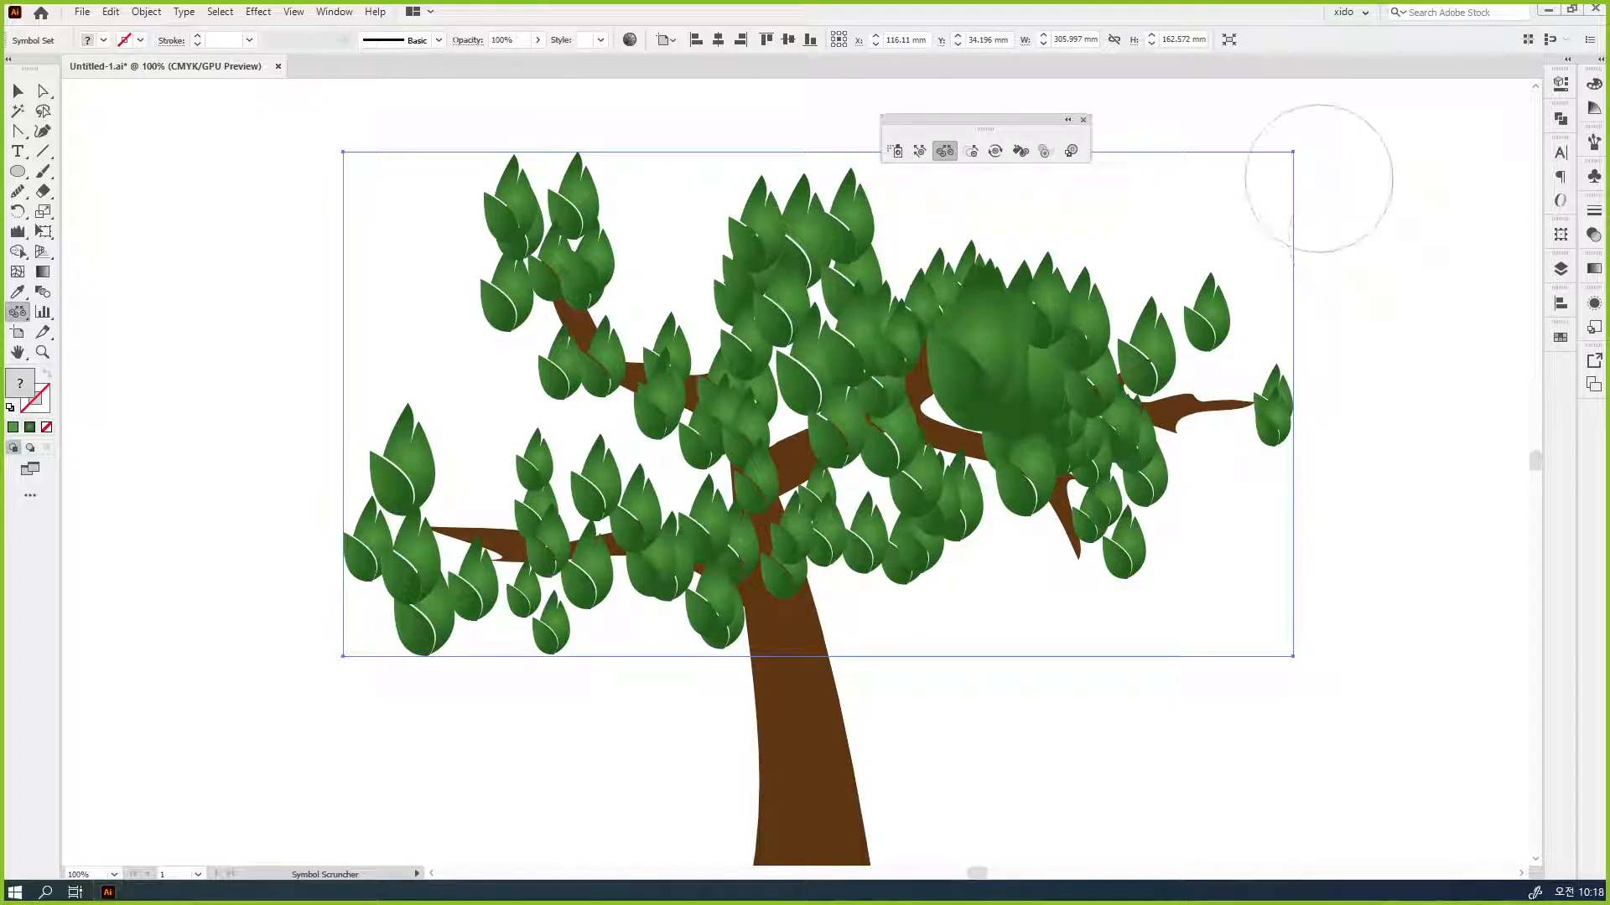
pyautogui.click(994, 152)
pyautogui.moveTo(1017, 269)
pyautogui.mouseDown()
pyautogui.moveTo(970, 323)
pyautogui.moveTo(1019, 394)
pyautogui.moveTo(1043, 314)
pyautogui.moveTo(1002, 327)
pyautogui.moveTo(994, 276)
pyautogui.moveTo(1010, 329)
pyautogui.moveTo(1036, 340)
pyautogui.moveTo(1004, 359)
pyautogui.moveTo(1018, 344)
pyautogui.mouseUp()
# - Remove the isolated leaves at the tips of the far-right branches with the Symbol Sizer
pyautogui.click(970, 152)
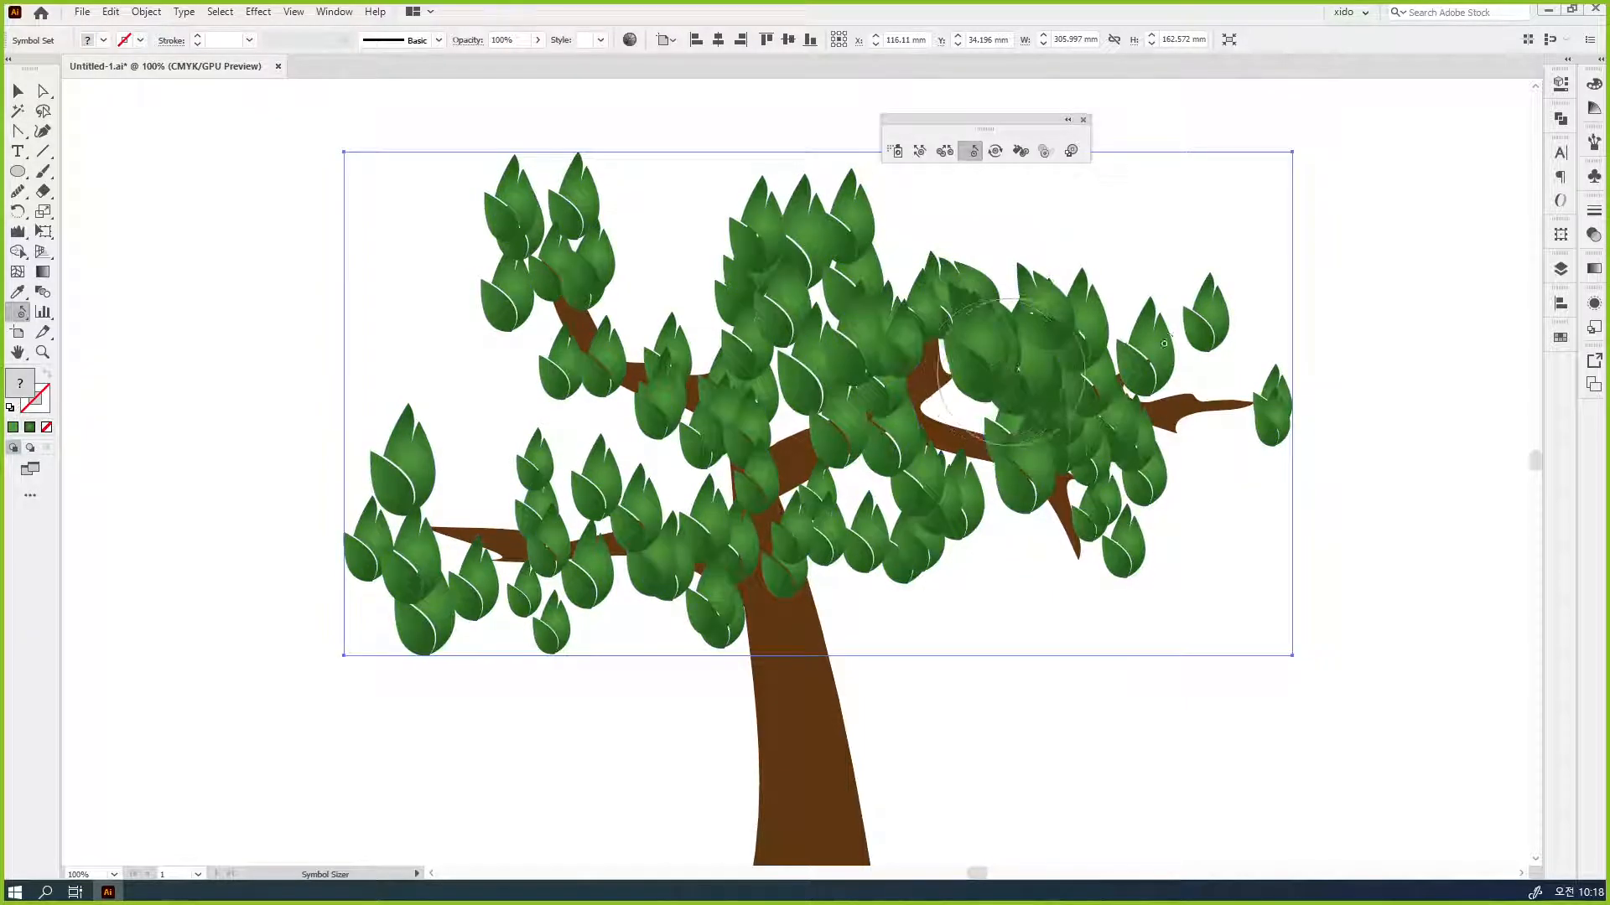
pyautogui.moveTo(1221, 334)
pyautogui.mouseDown()
pyautogui.moveTo(1239, 313)
pyautogui.moveTo(1207, 316)
pyautogui.mouseUp()
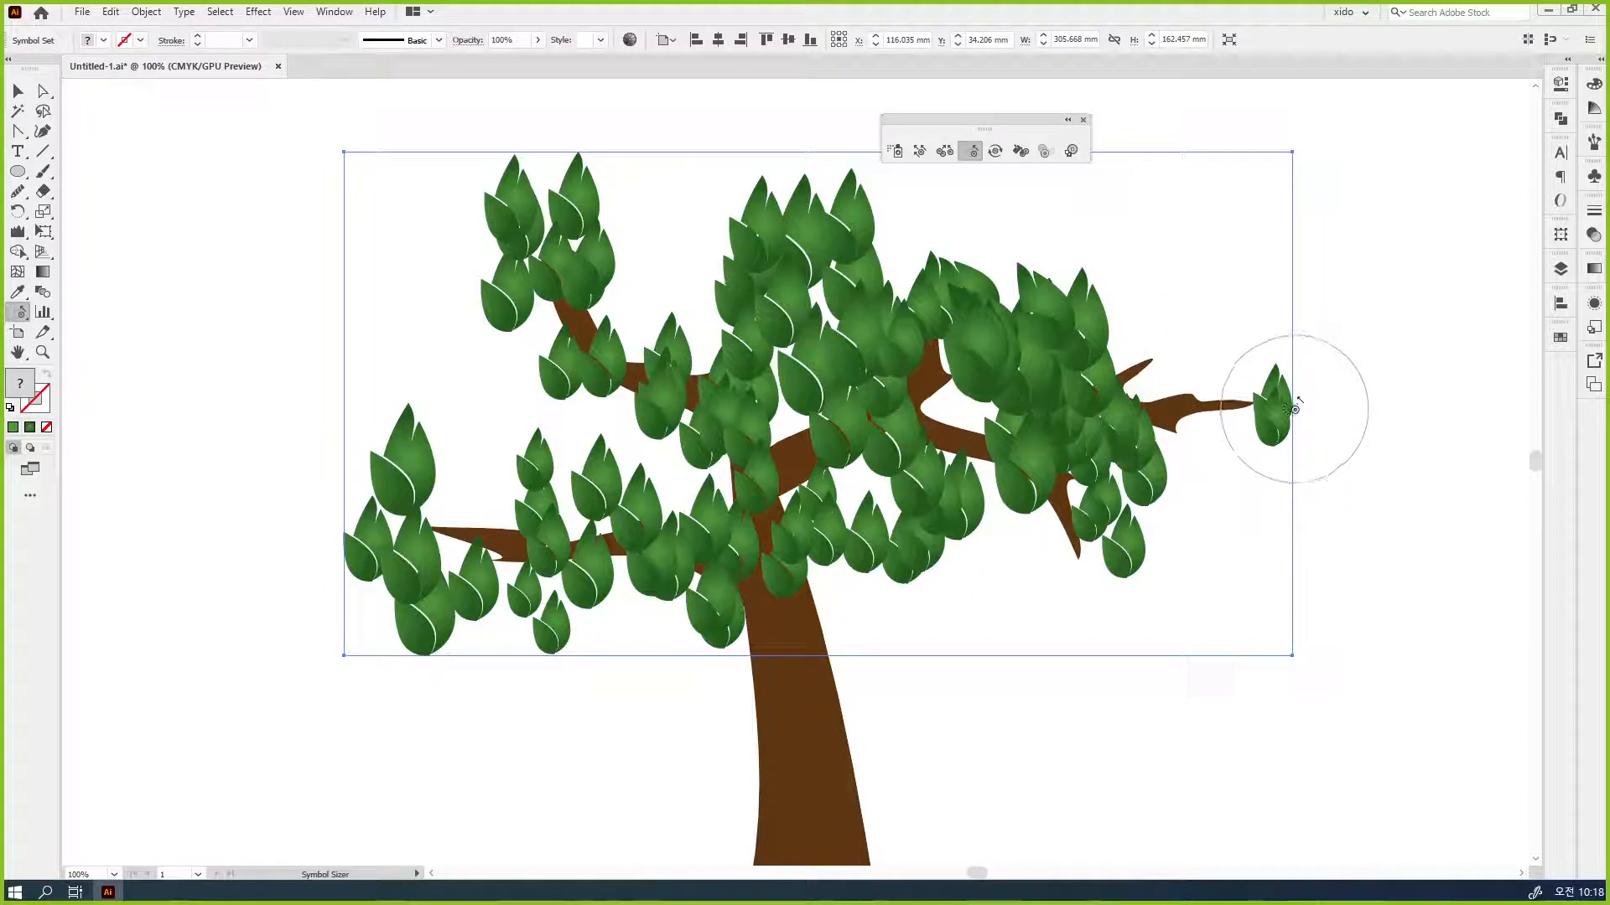
pyautogui.keyDown('alt'); pyautogui.click(1294, 408); pyautogui.keyUp('alt')
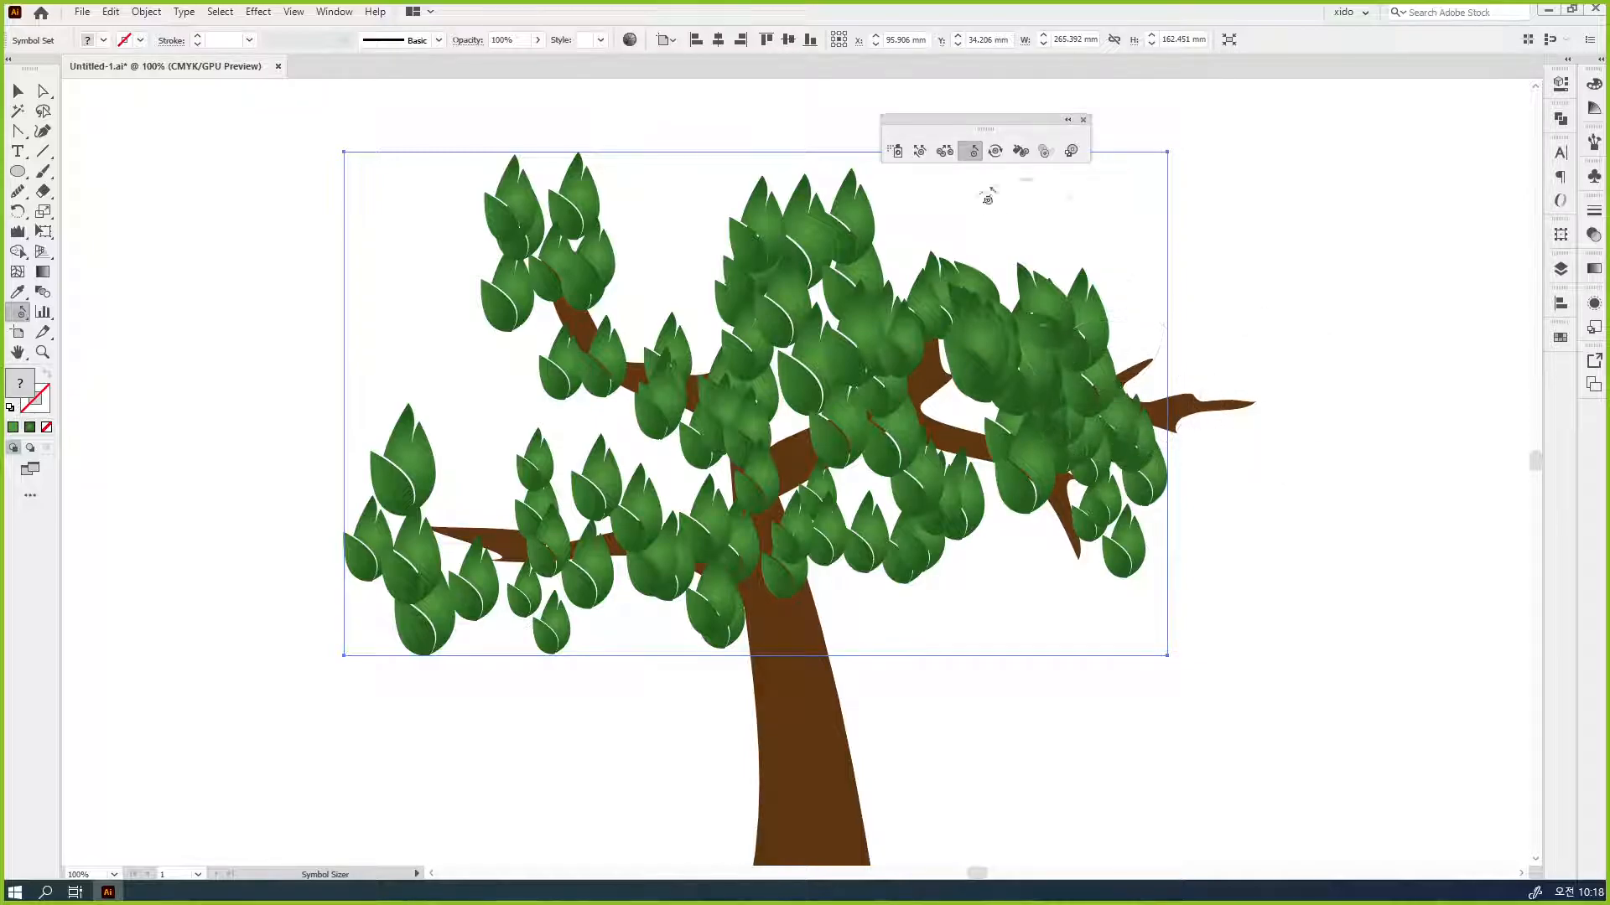
# - Redistribute the leaves over the right, central and lower-left branches with the Symbol Shifter
pyautogui.click(926, 155)
pyautogui.moveTo(1157, 385)
pyautogui.mouseDown()
pyautogui.moveTo(981, 343)
pyautogui.moveTo(1186, 420)
pyautogui.moveTo(964, 373)
pyautogui.moveTo(905, 266)
pyautogui.moveTo(578, 302)
pyautogui.moveTo(621, 244)
pyautogui.moveTo(581, 270)
pyautogui.moveTo(592, 305)
pyautogui.moveTo(618, 234)
pyautogui.moveTo(546, 223)
pyautogui.moveTo(754, 411)
pyautogui.moveTo(918, 436)
pyautogui.moveTo(926, 415)
pyautogui.moveTo(888, 394)
pyautogui.moveTo(863, 512)
pyautogui.mouseUp()
pyautogui.moveTo(767, 436); pyautogui.dragTo(767, 587)
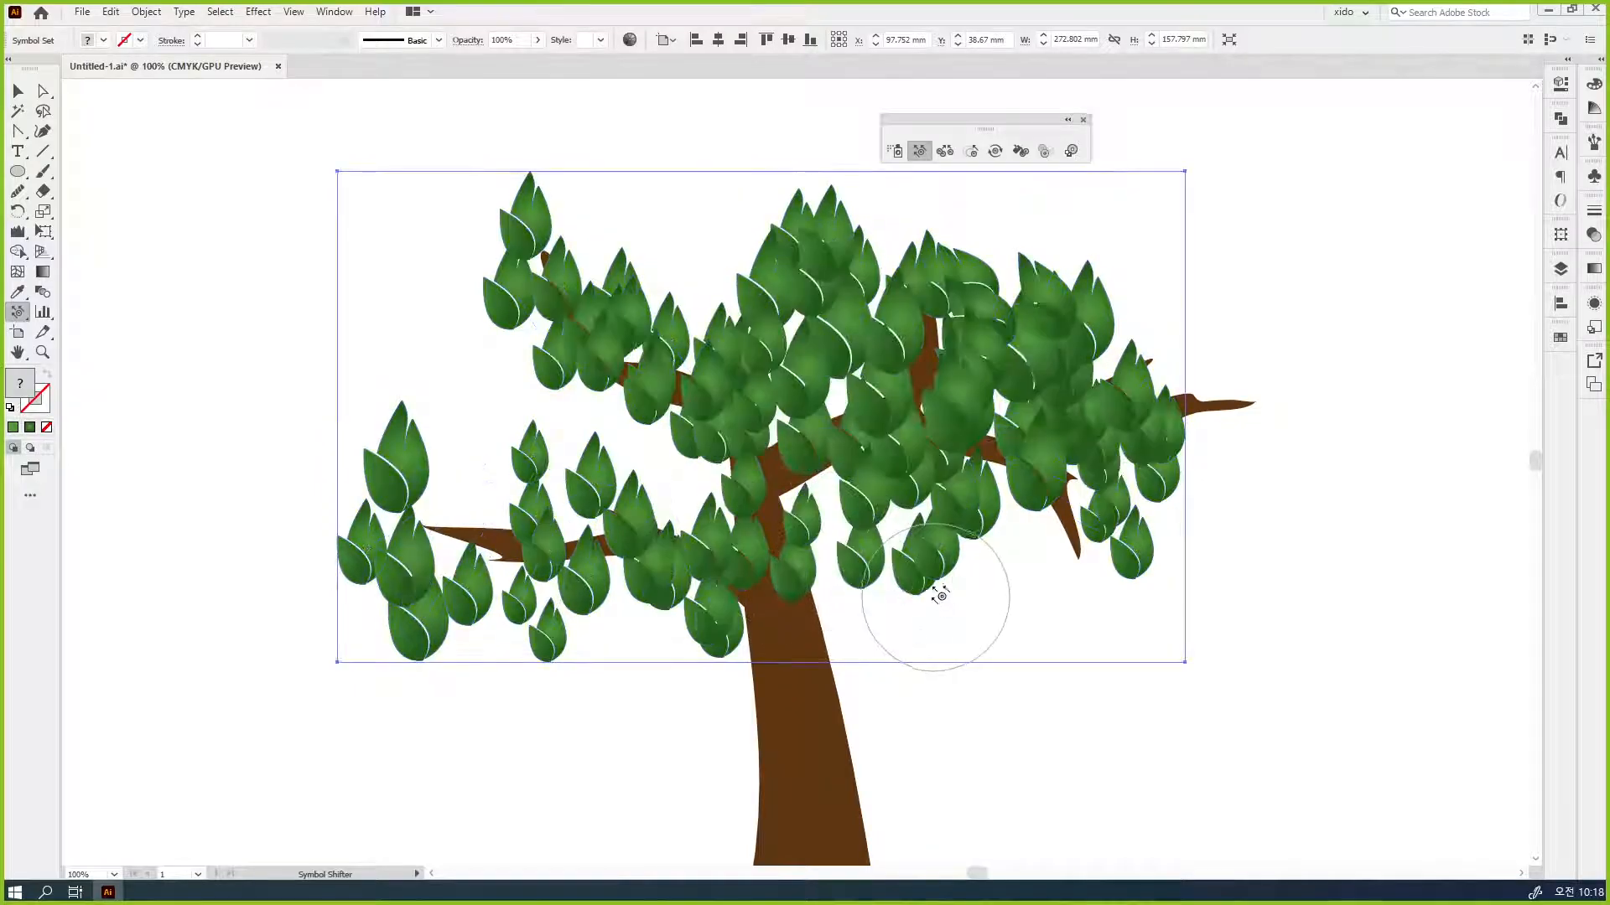
pyautogui.moveTo(411, 629); pyautogui.dragTo(436, 511)
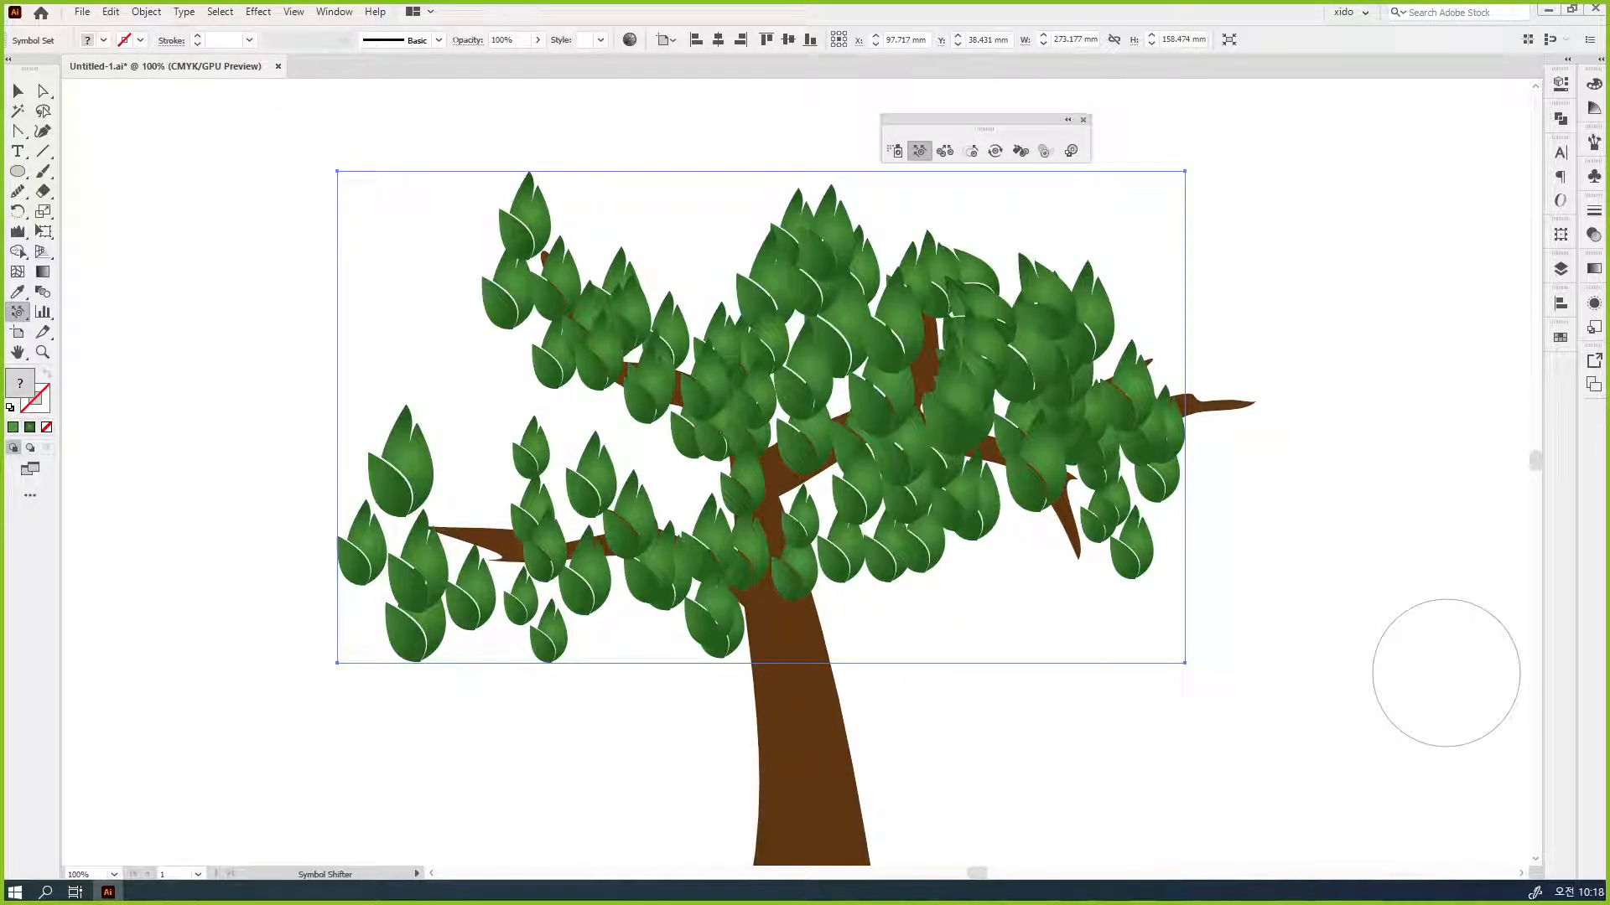
# - Rotate the leaves in the crown's centre and on the upper-left branch with the Symbol Spinner
pyautogui.click(995, 151)
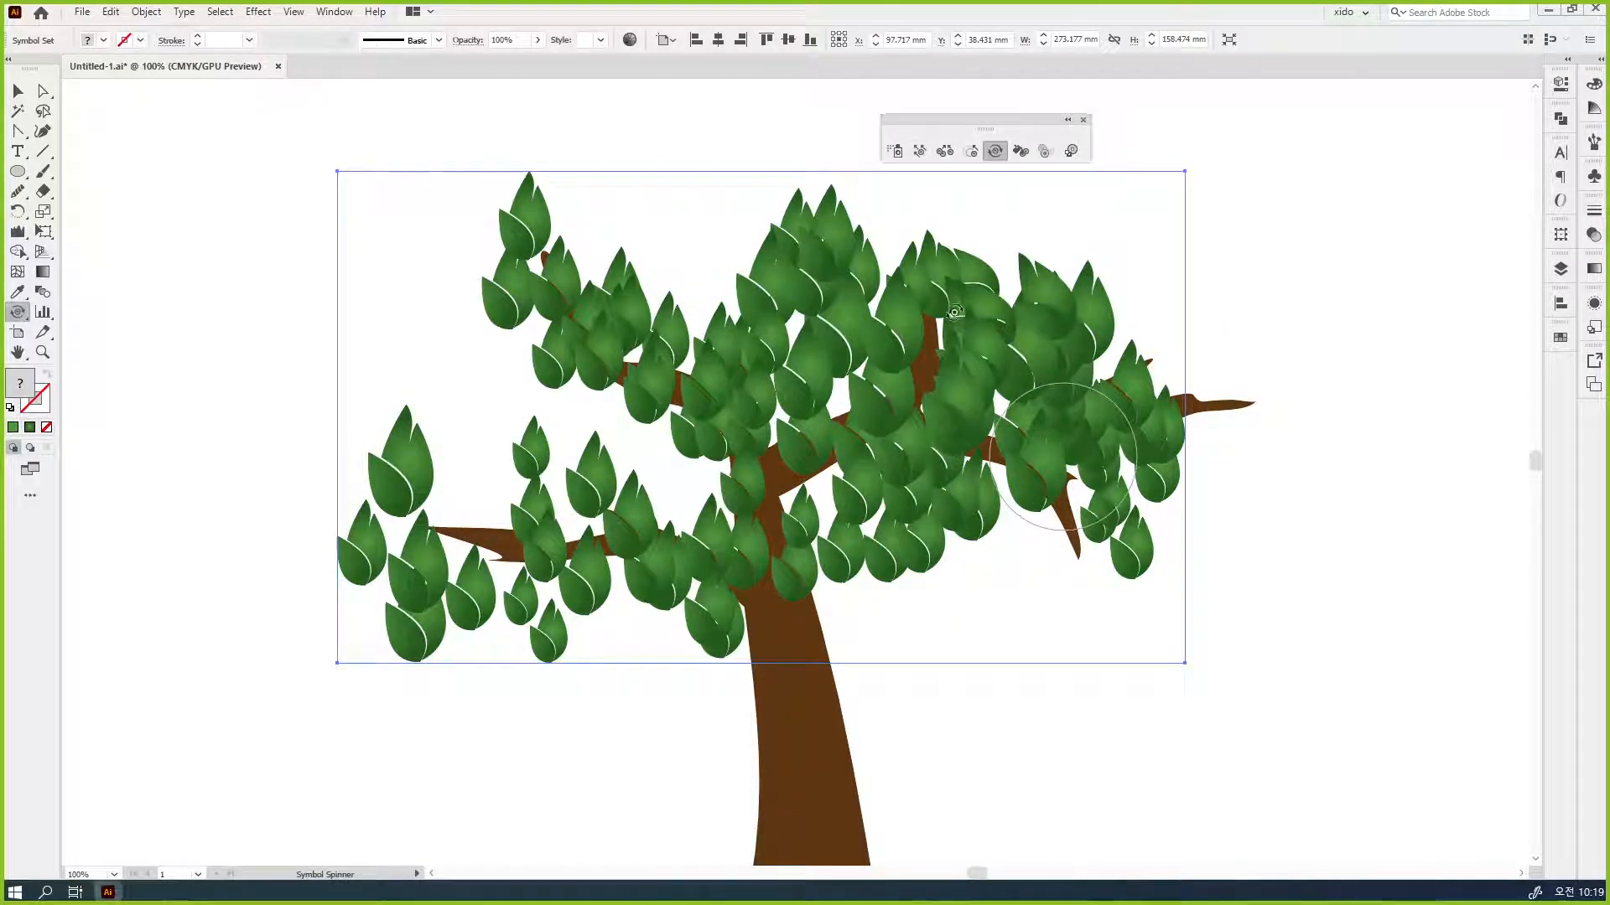
pyautogui.moveTo(910, 297); pyautogui.dragTo(889, 289)
pyautogui.moveTo(750, 470)
pyautogui.mouseDown()
pyautogui.moveTo(797, 586)
pyautogui.moveTo(839, 463)
pyautogui.mouseUp()
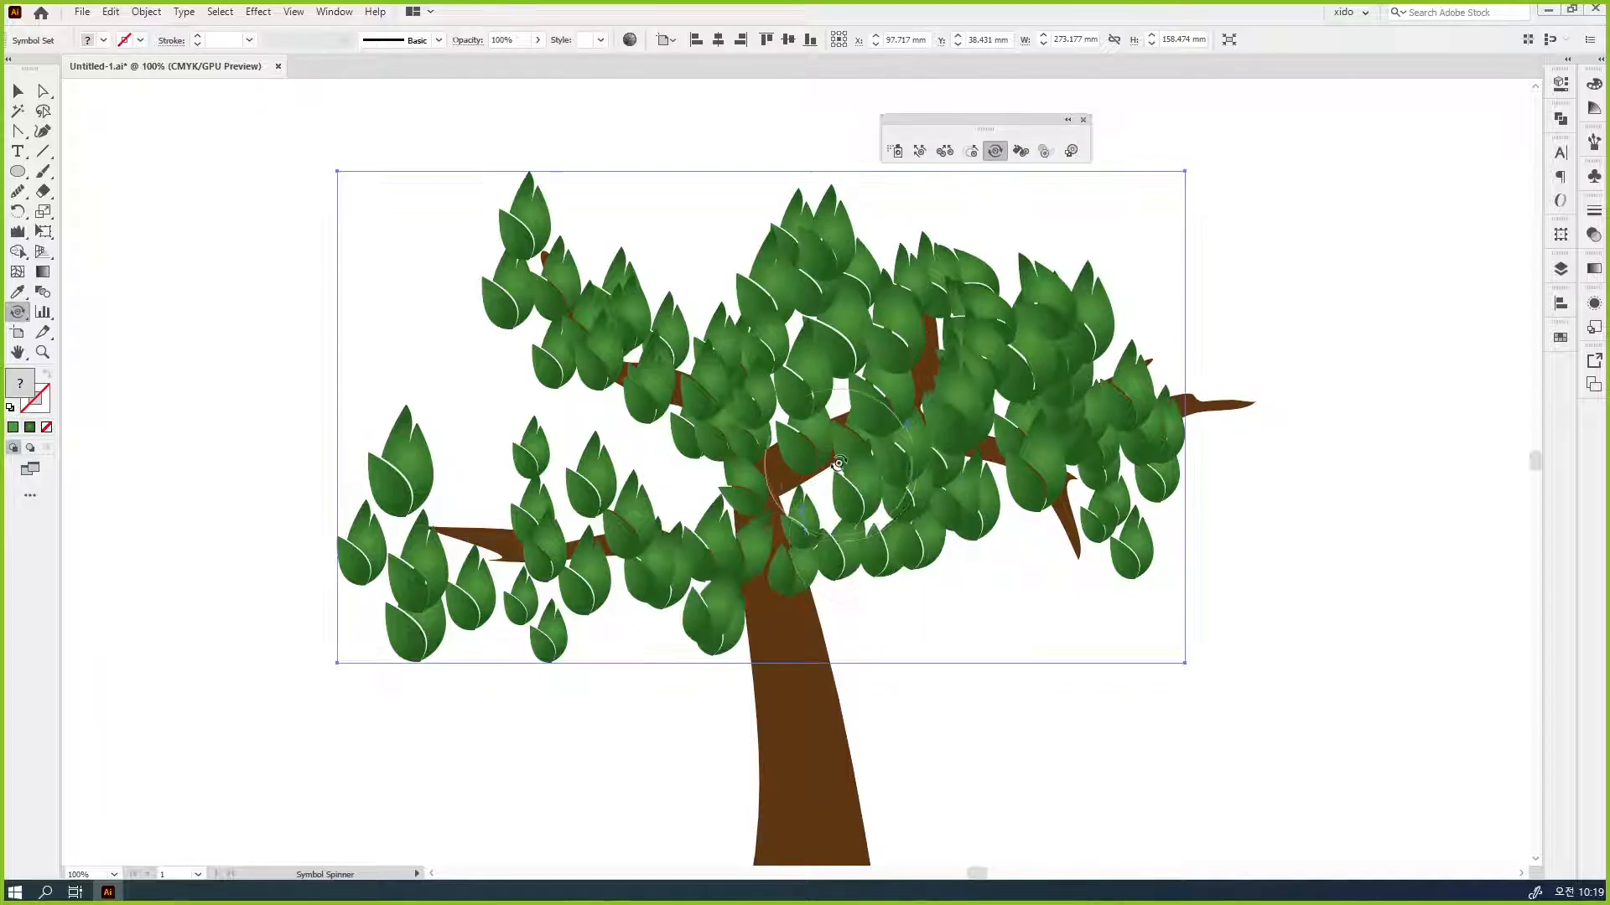
pyautogui.moveTo(646, 331); pyautogui.dragTo(578, 225)
# - Tilt the leaves around the lower-left branch to the right with the Symbol Spinner
pyautogui.moveTo(521, 464); pyautogui.dragTo(546, 442)
pyautogui.moveTo(453, 460); pyautogui.dragTo(474, 441)
pyautogui.moveTo(543, 527); pyautogui.dragTo(566, 503)
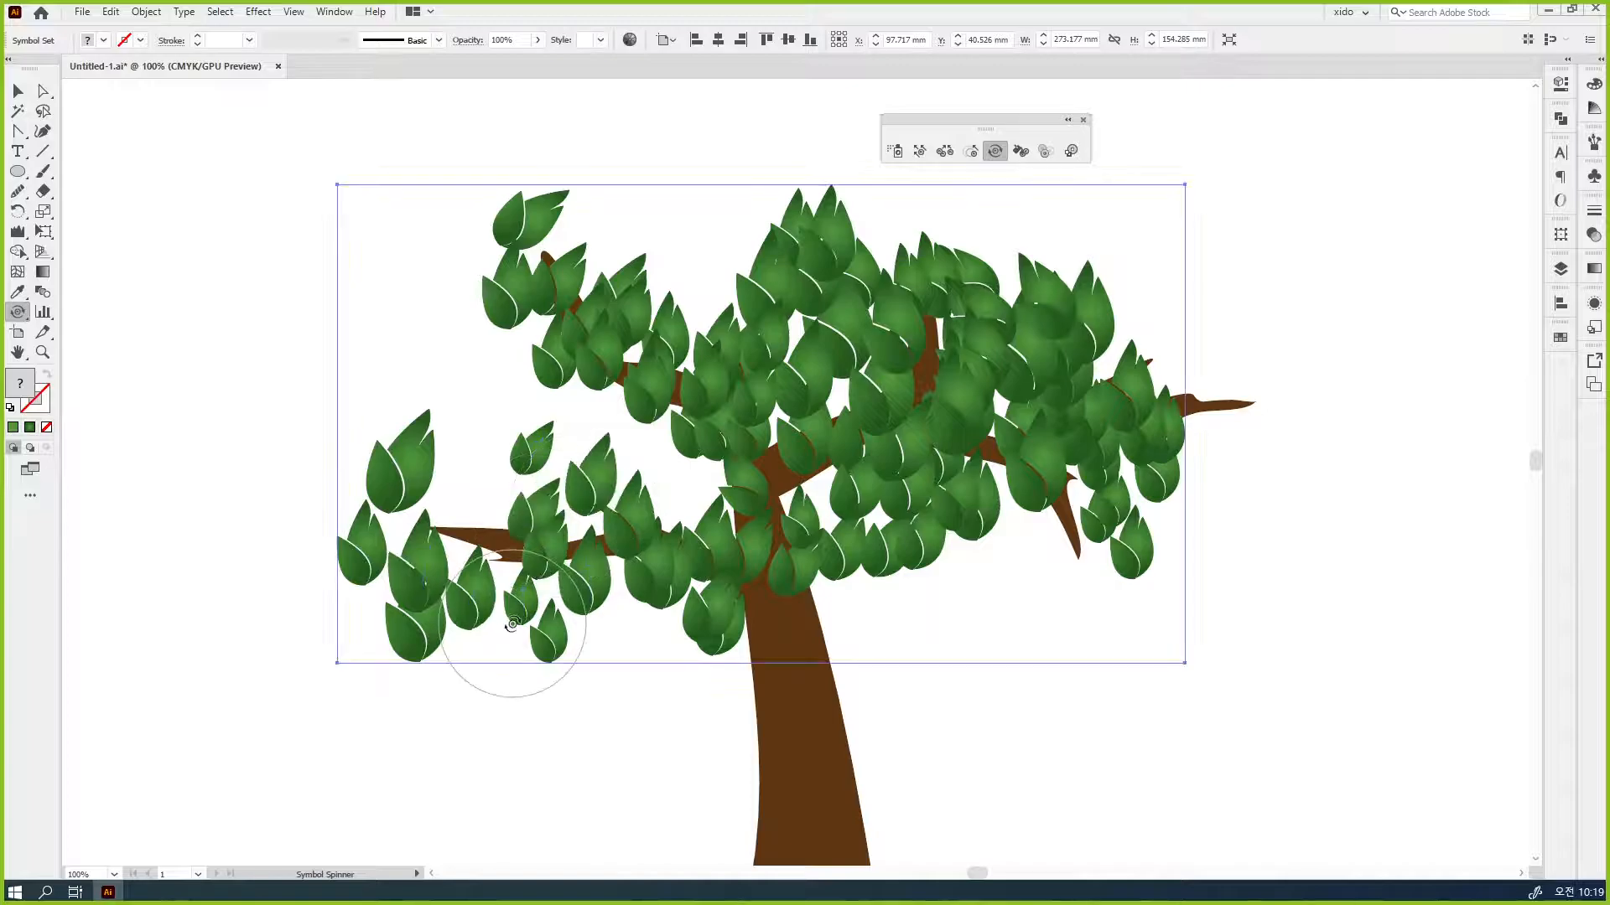
pyautogui.moveTo(419, 681); pyautogui.dragTo(443, 633)
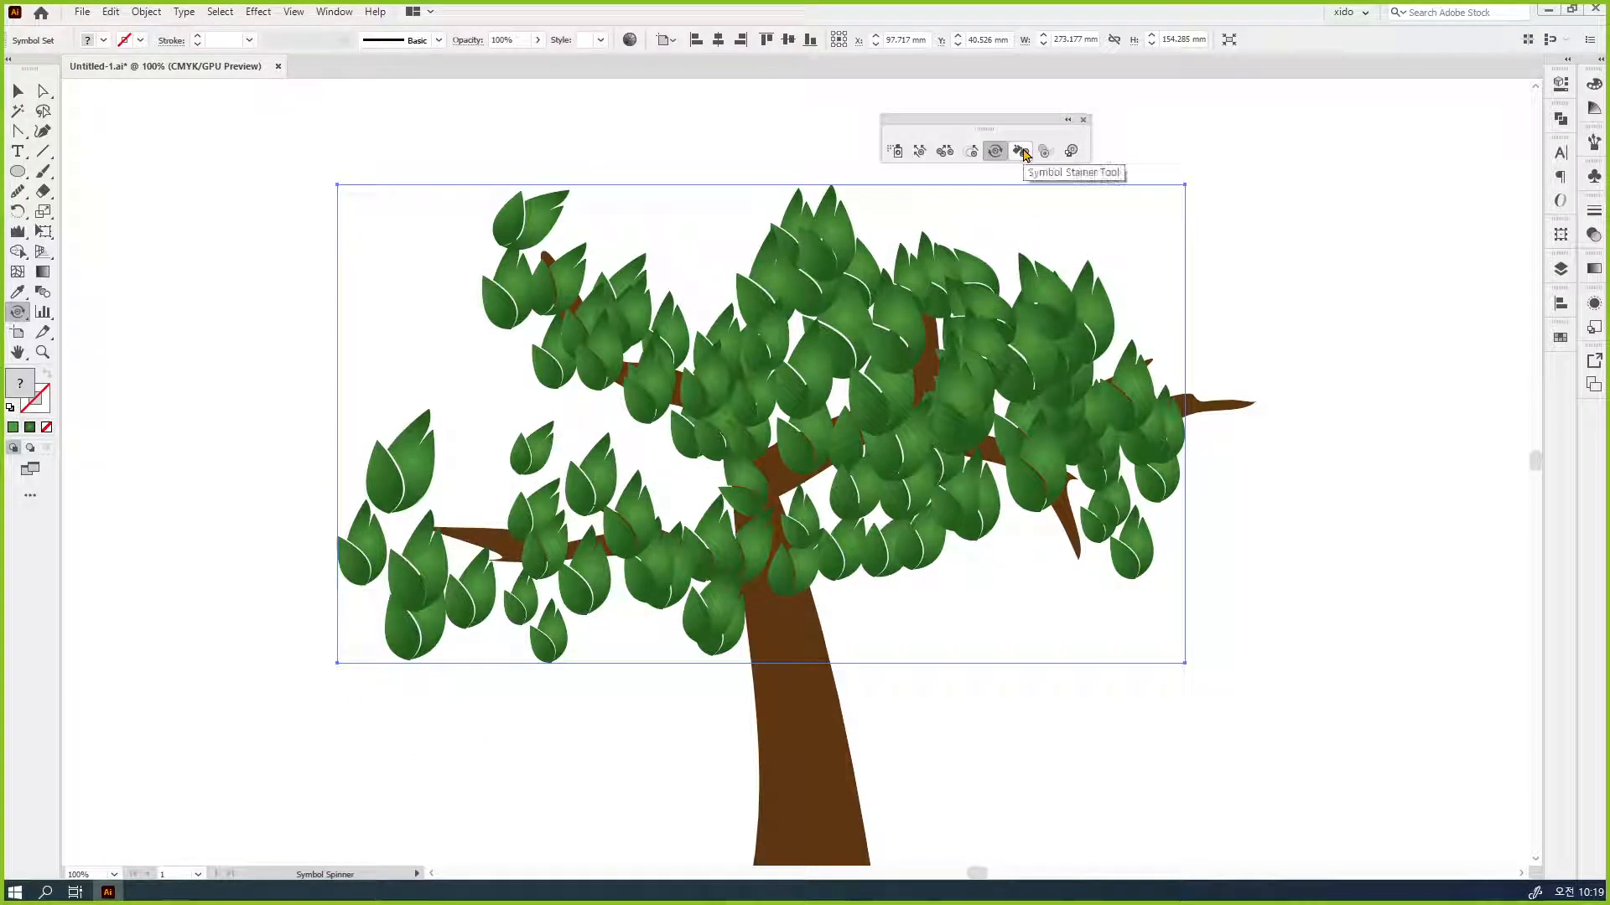
# - Stain leaves in the crown's centre and right side and on the lower-left branch red with the Symbol Stainer
pyautogui.click(1022, 152)
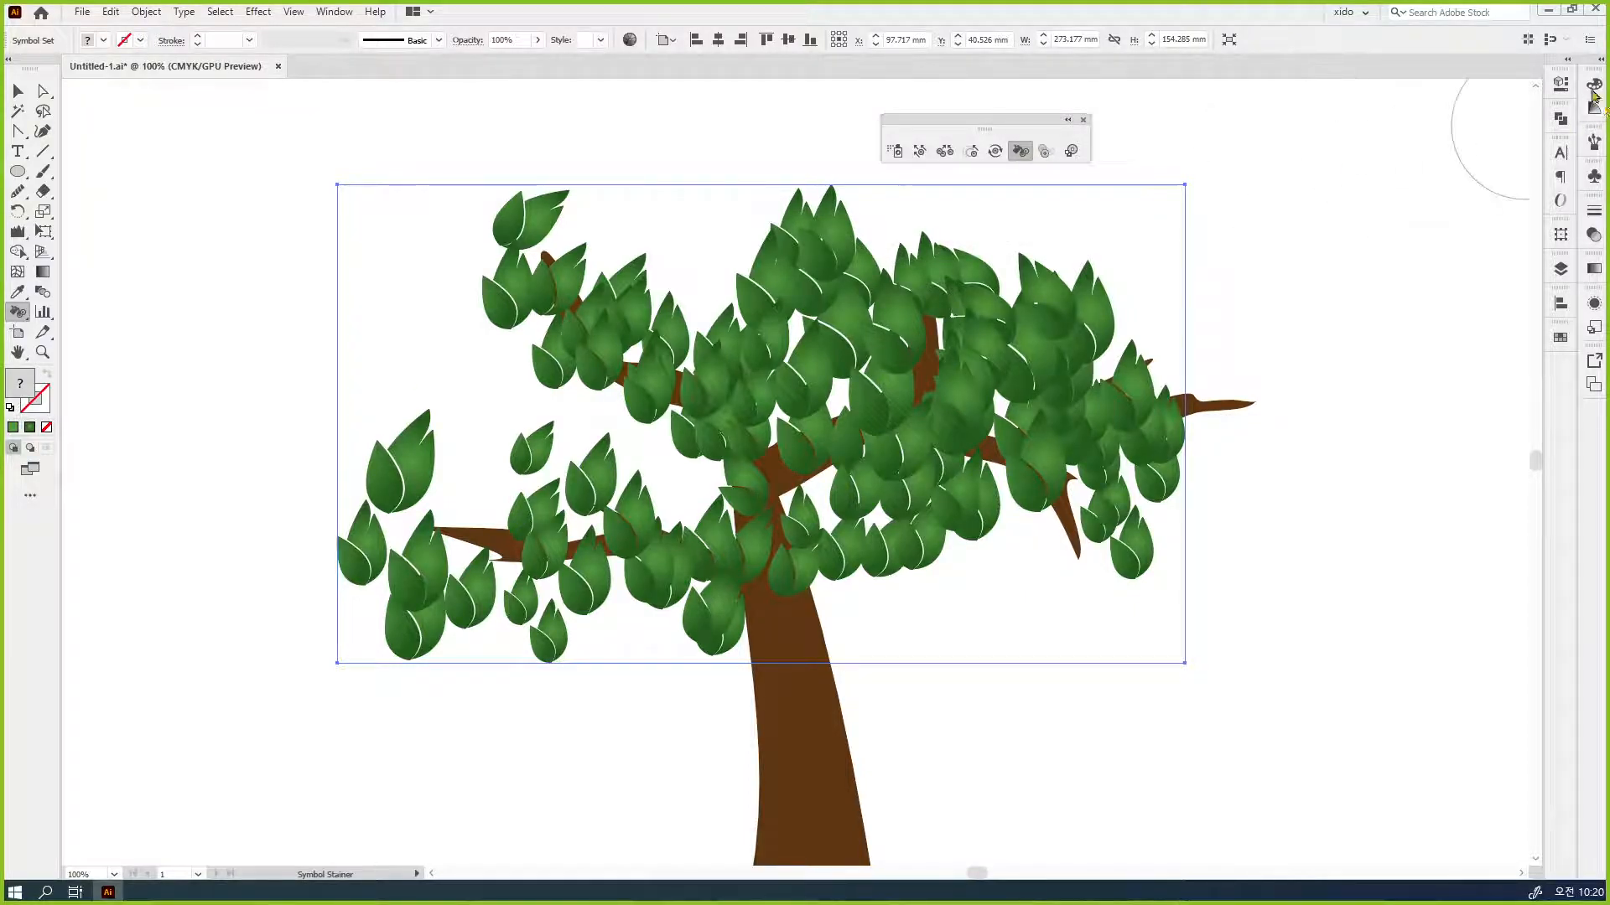
pyautogui.moveTo(1462, 156); pyautogui.dragTo(1590, 86)
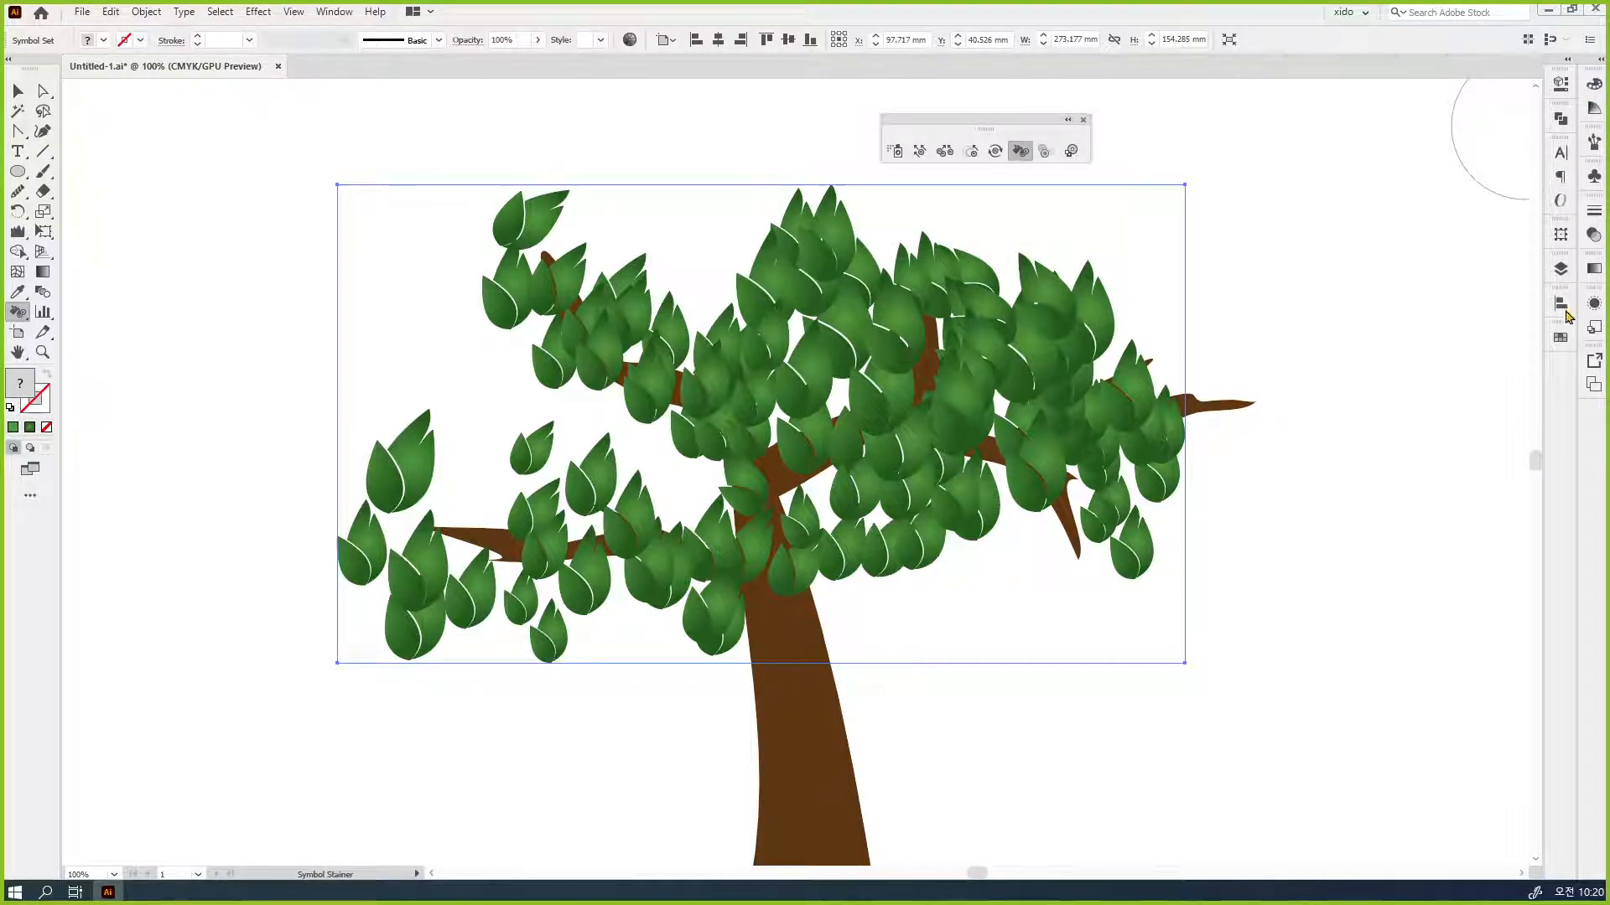
pyautogui.click(1560, 337)
pyautogui.click(1392, 394)
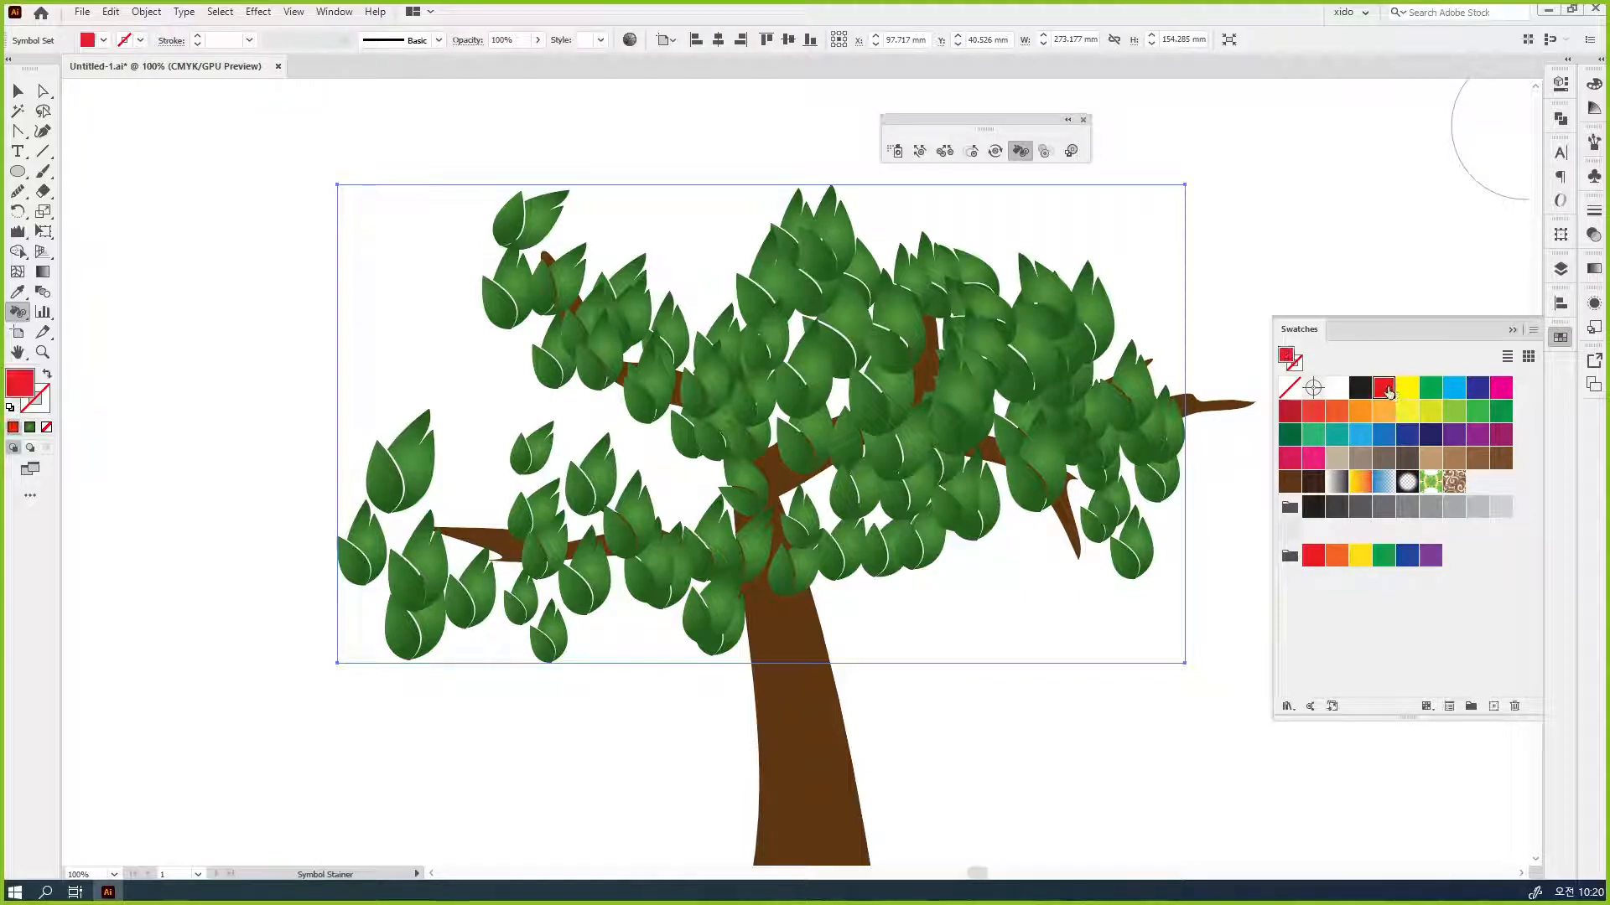
pyautogui.click(876, 315)
pyautogui.moveTo(876, 314)
pyautogui.mouseDown()
pyautogui.moveTo(1006, 301)
pyautogui.moveTo(1089, 436)
pyautogui.moveTo(947, 543)
pyautogui.moveTo(624, 578)
pyautogui.moveTo(610, 495)
pyautogui.mouseUp()
pyautogui.click(486, 481)
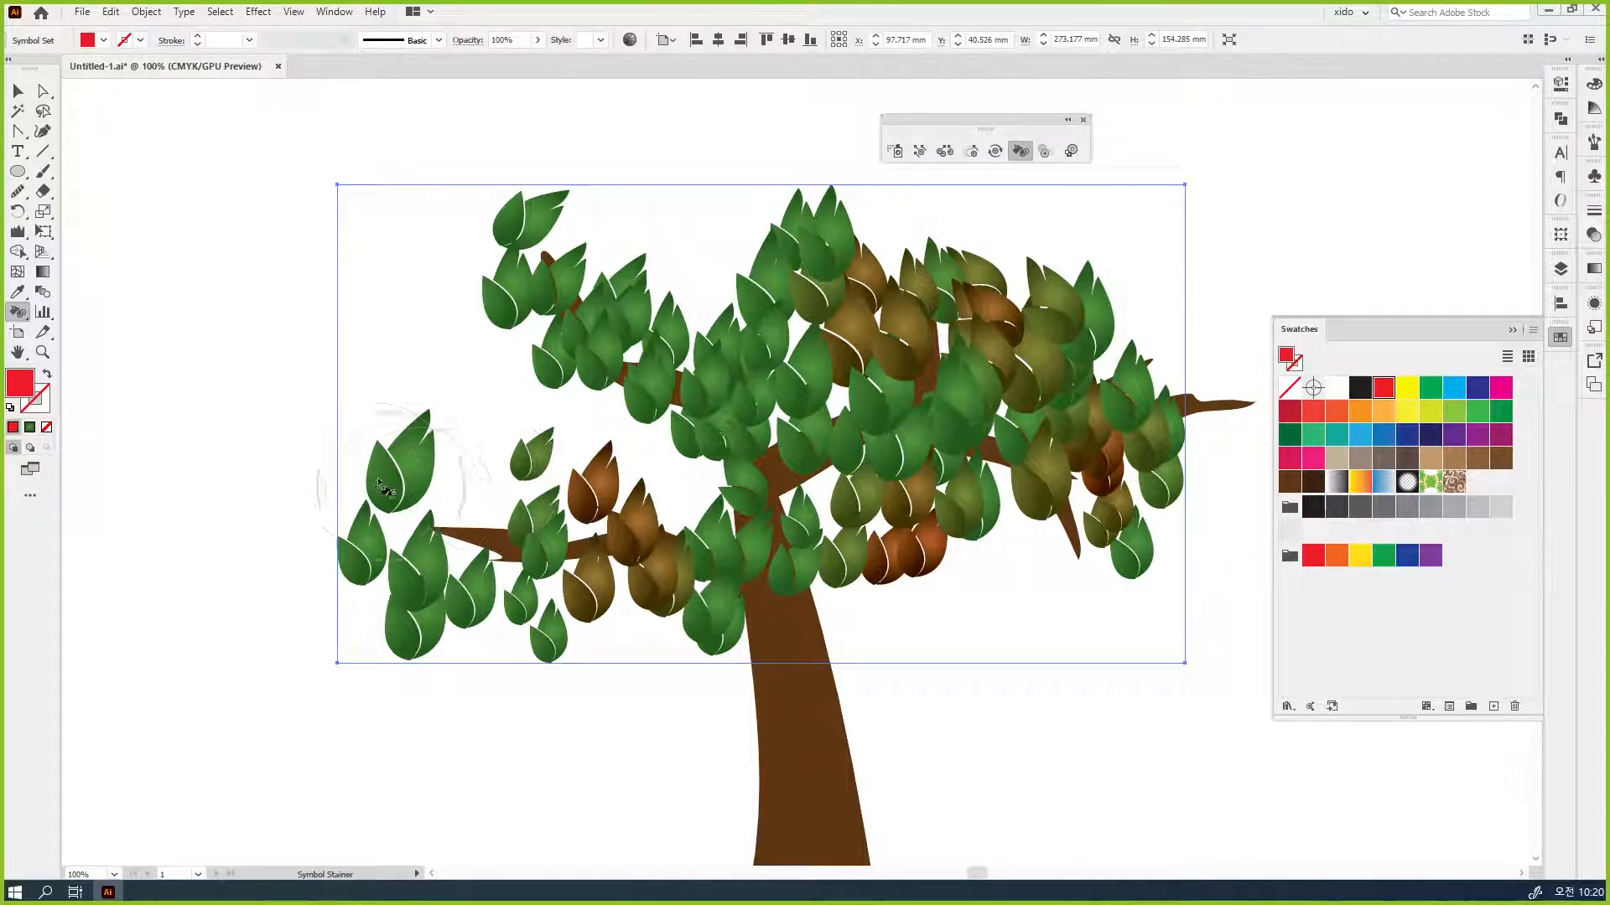
pyautogui.click(407, 470)
pyautogui.moveTo(411, 473)
pyautogui.mouseDown()
pyautogui.moveTo(436, 570)
pyautogui.moveTo(537, 520)
pyautogui.moveTo(541, 491)
pyautogui.moveTo(564, 507)
pyautogui.mouseUp()
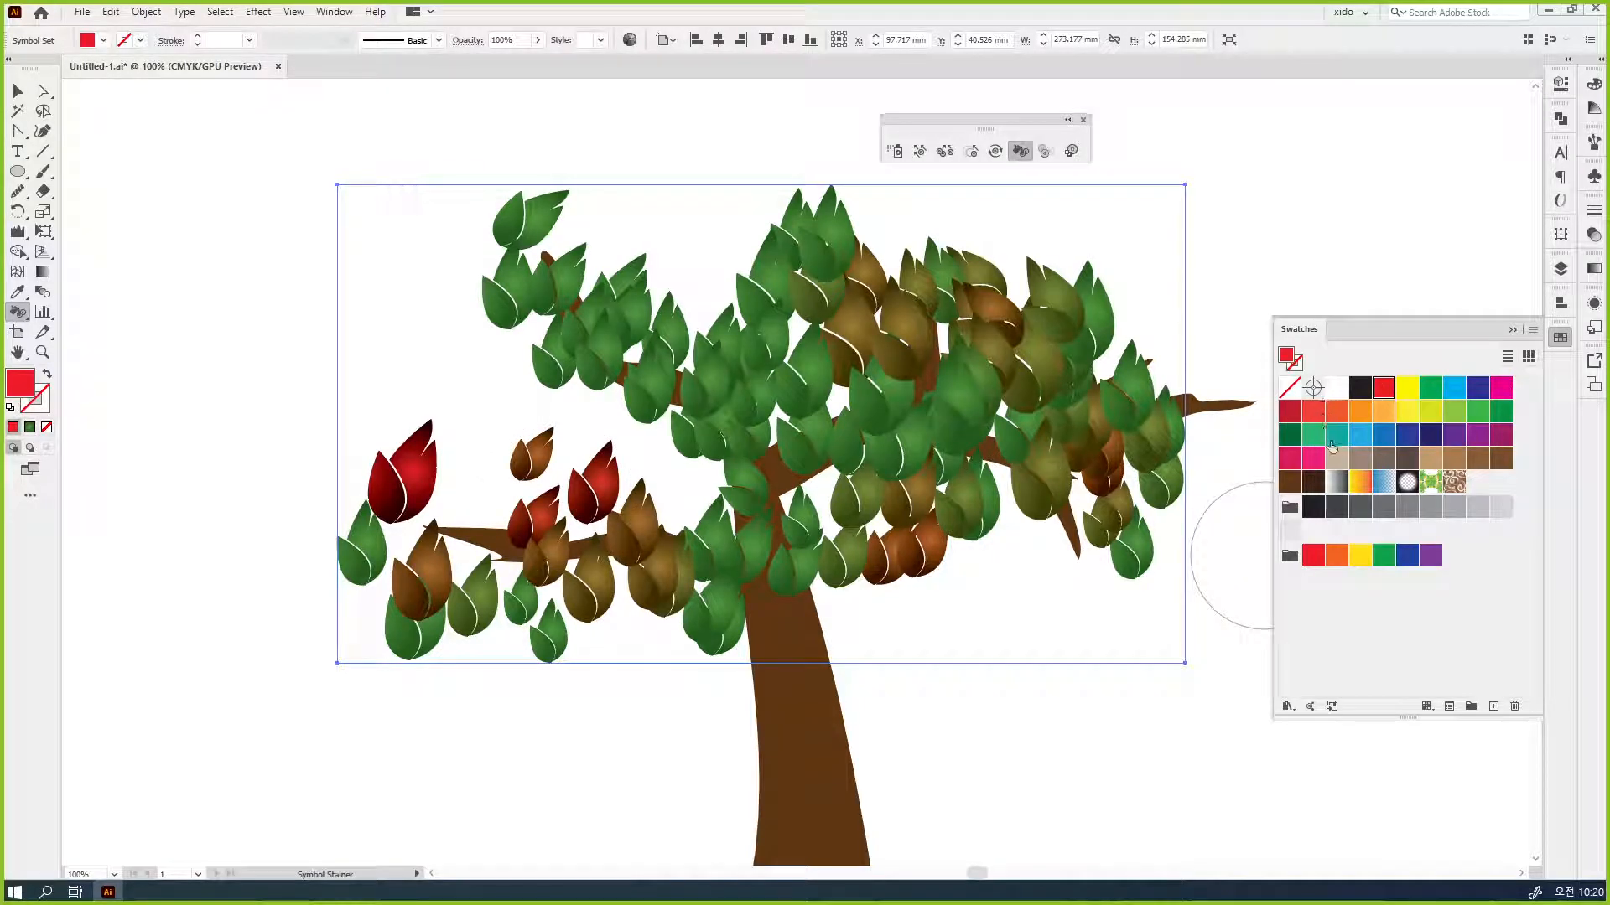
# - Stain leaves on the upper-left branch and around the trunk blue, and the leaves at the right edge dark brown
pyautogui.click(1363, 442)
pyautogui.moveTo(805, 536)
pyautogui.mouseDown()
pyautogui.moveTo(926, 556)
pyautogui.moveTo(993, 475)
pyautogui.moveTo(956, 386)
pyautogui.moveTo(868, 507)
pyautogui.moveTo(654, 361)
pyautogui.moveTo(587, 243)
pyautogui.moveTo(467, 241)
pyautogui.moveTo(805, 335)
pyautogui.moveTo(772, 578)
pyautogui.moveTo(456, 676)
pyautogui.moveTo(578, 633)
pyautogui.mouseUp()
pyautogui.click(1313, 481)
pyautogui.moveTo(1186, 449); pyautogui.dragTo(1197, 466)
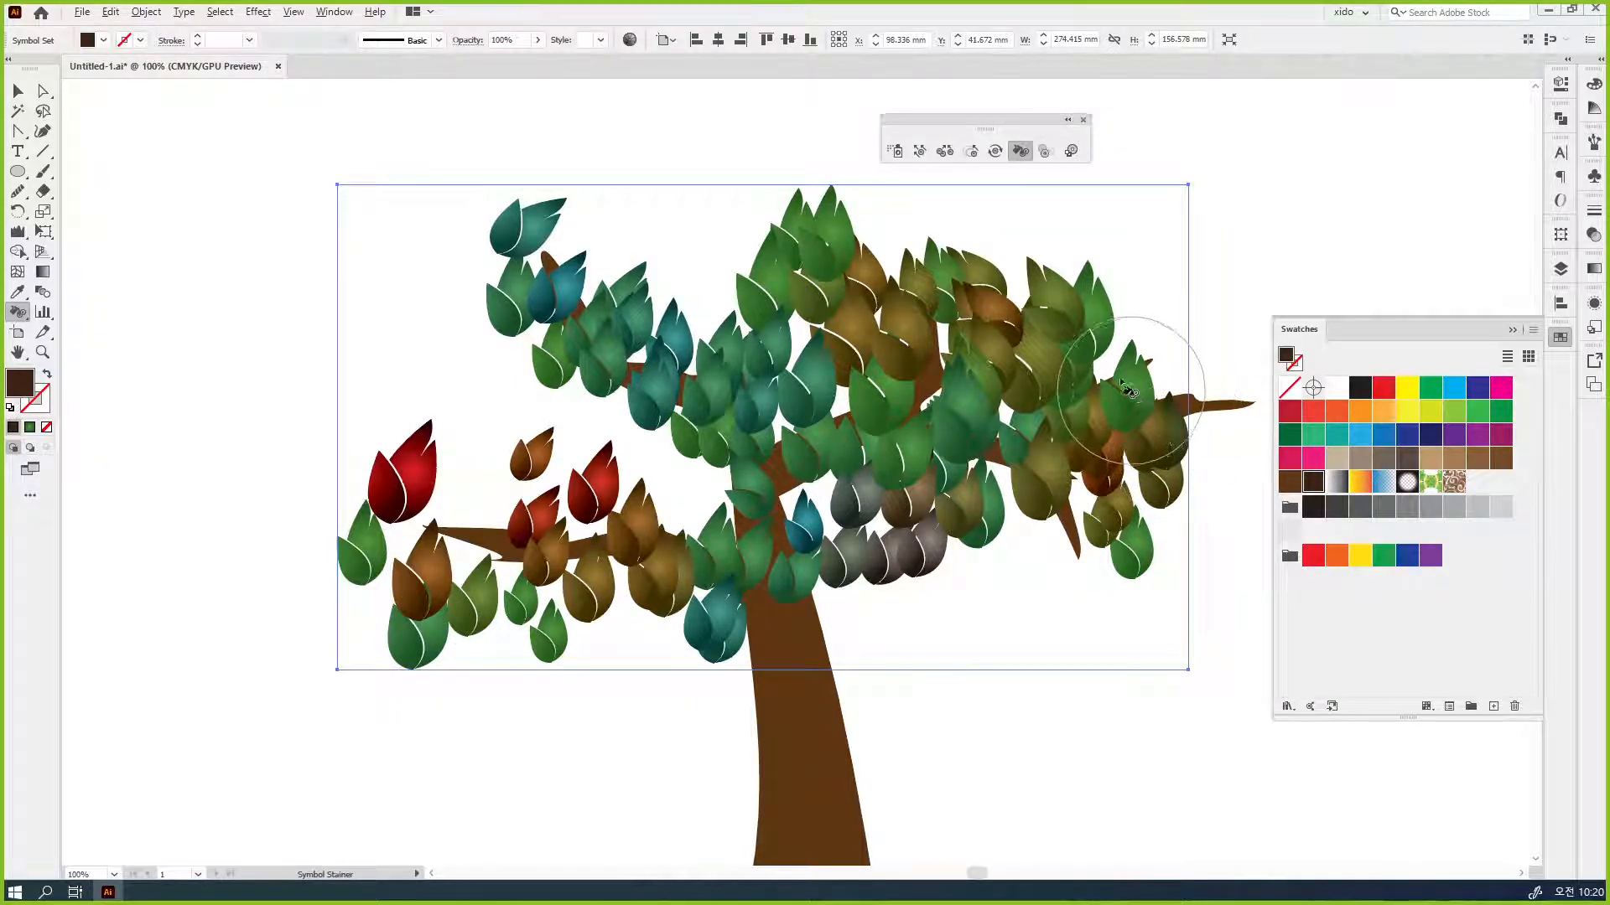
# - Reduce the stain on the red and brown leaves at the lower-left branch and in the crown's centre and right side
pyautogui.keyDown('alt'); pyautogui.click(517, 482); pyautogui.keyUp('alt')
pyautogui.keyDown('alt'); pyautogui.click(432, 501); pyautogui.keyUp('alt')
pyautogui.keyDown('alt'); pyautogui.click(421, 472); pyautogui.keyUp('alt')
pyautogui.keyDown('alt'); pyautogui.click(400, 478); pyautogui.keyUp('alt')
pyautogui.keyDown('alt'); pyautogui.click(400, 478); pyautogui.keyUp('alt')
pyautogui.keyDown('alt'); pyautogui.click(553, 516); pyautogui.keyUp('alt')
pyautogui.keyDown('alt'); pyautogui.click(816, 371); pyautogui.keyUp('alt')
pyautogui.keyDown('alt'); pyautogui.click(922, 323); pyautogui.keyUp('alt')
pyautogui.keyDown('alt'); pyautogui.click(930, 327); pyautogui.keyUp('alt')
pyautogui.keyDown('alt'); pyautogui.click(1148, 361); pyautogui.keyUp('alt')
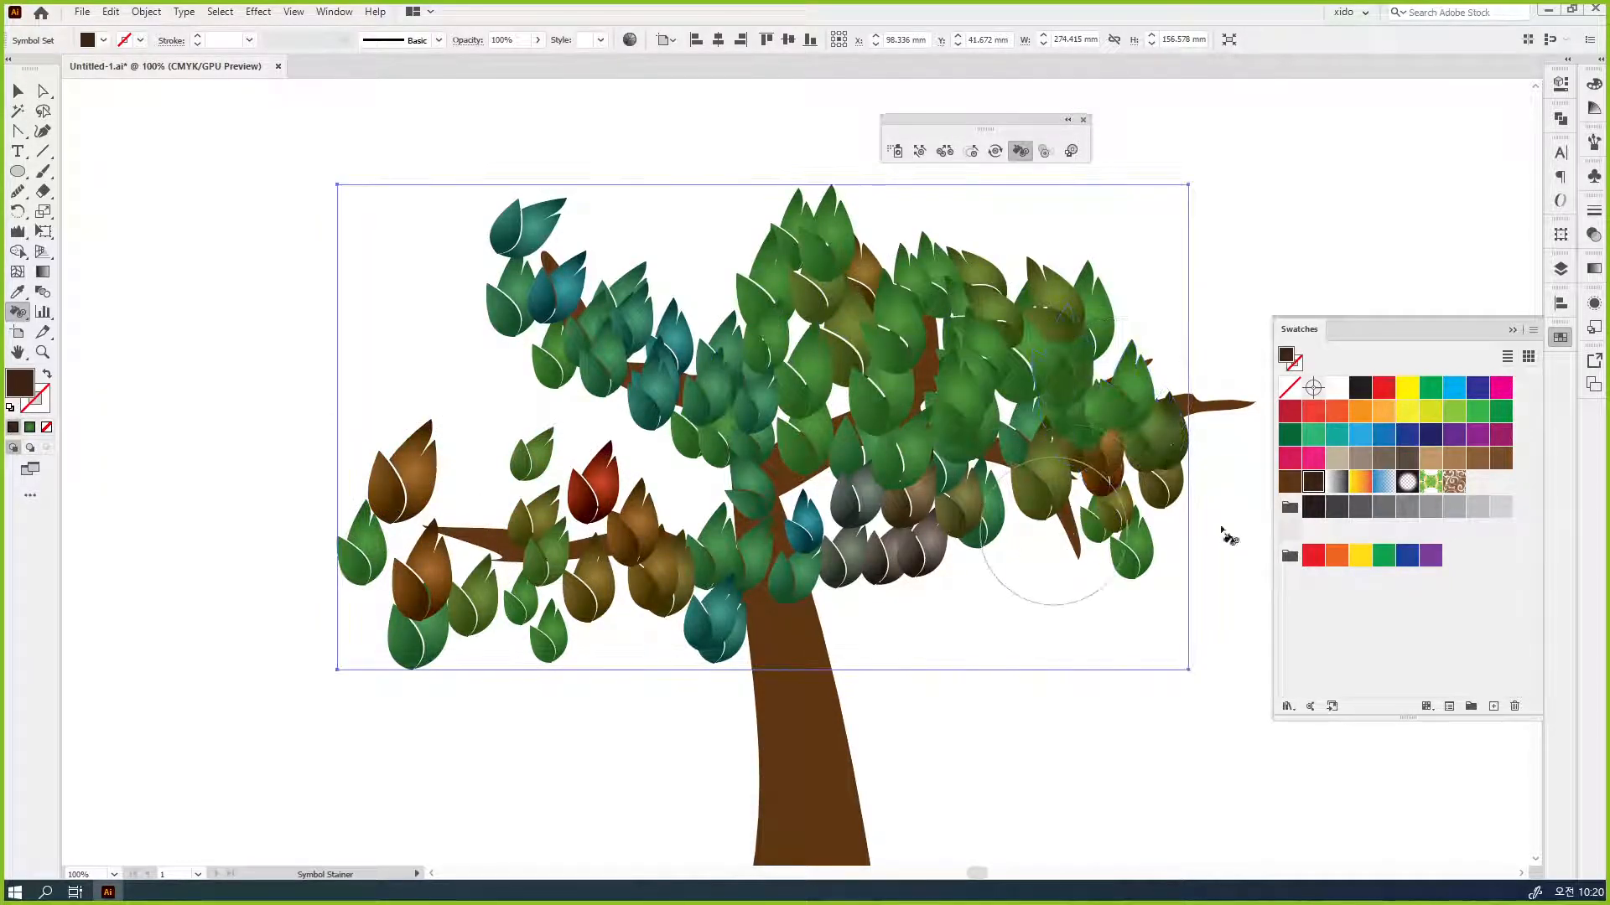
# - Stain leaves in the crown's centre, right side and upper-left branch purple with the Symbol Stainer
pyautogui.click(1454, 436)
pyautogui.moveTo(956, 407); pyautogui.dragTo(819, 341)
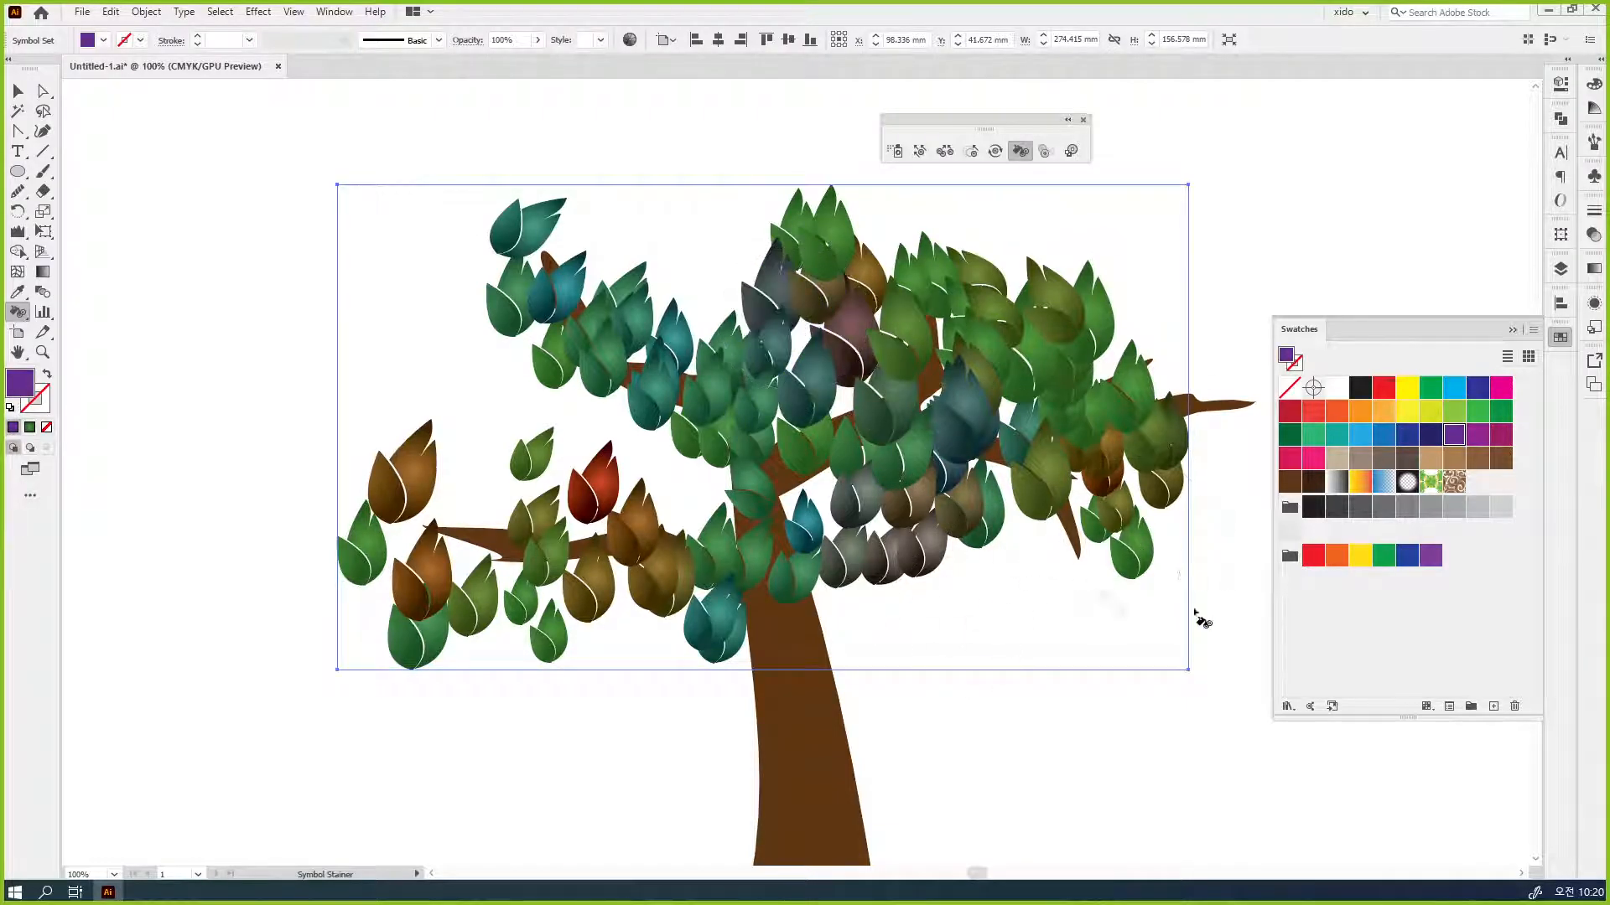
pyautogui.moveTo(847, 690)
pyautogui.mouseDown()
pyautogui.moveTo(722, 668)
pyautogui.moveTo(578, 489)
pyautogui.mouseUp()
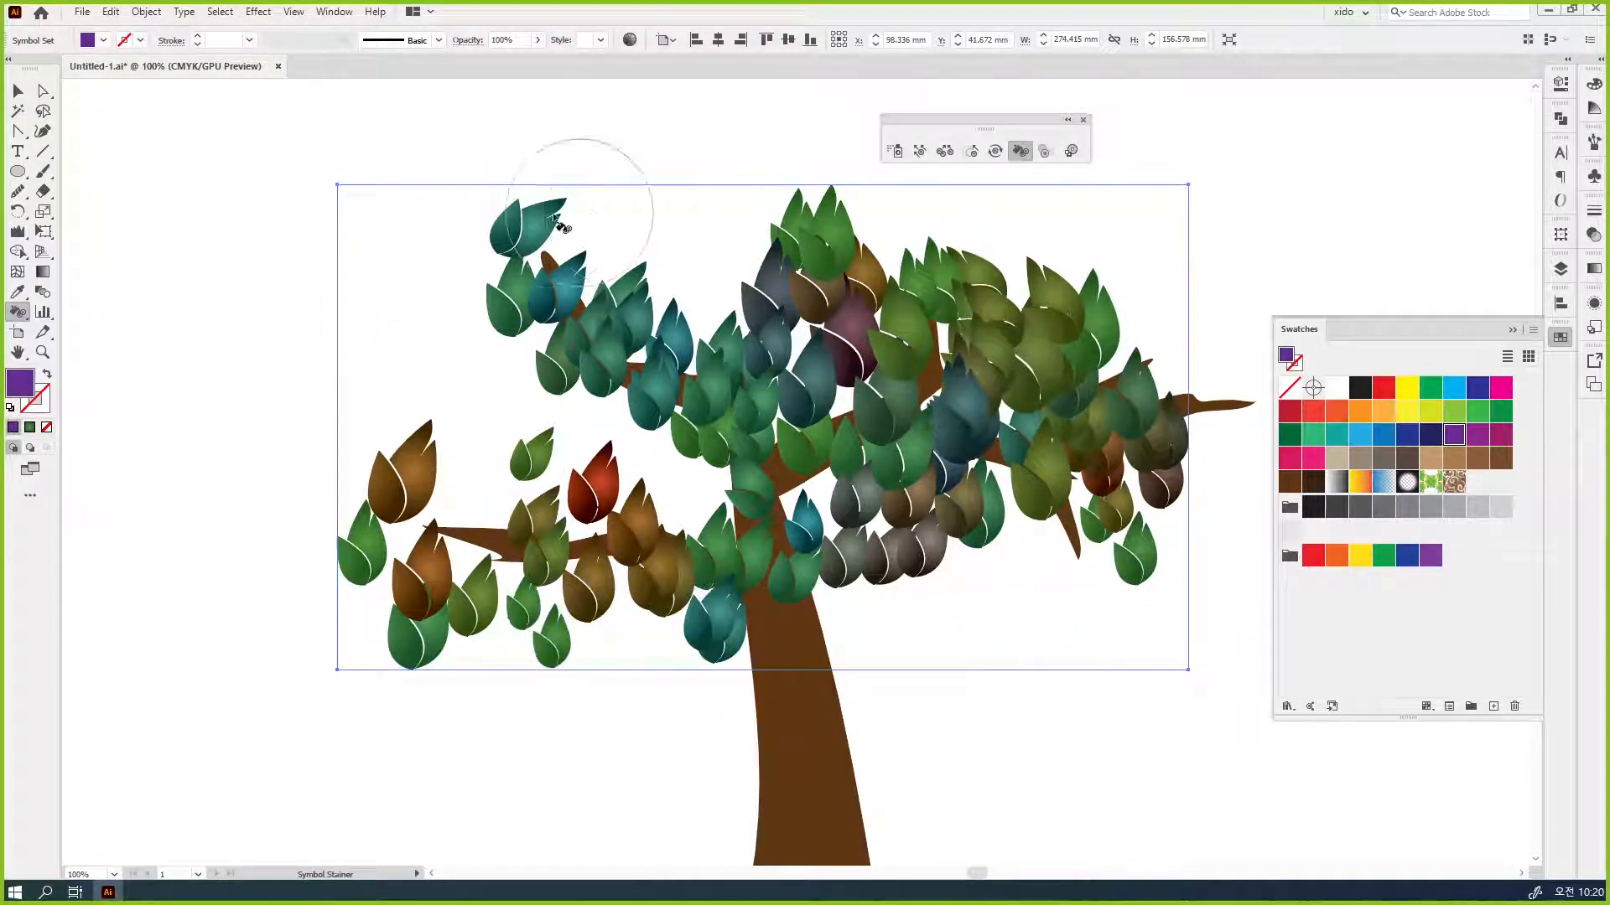
pyautogui.moveTo(571, 243); pyautogui.dragTo(1029, 329)
pyautogui.click(954, 412)
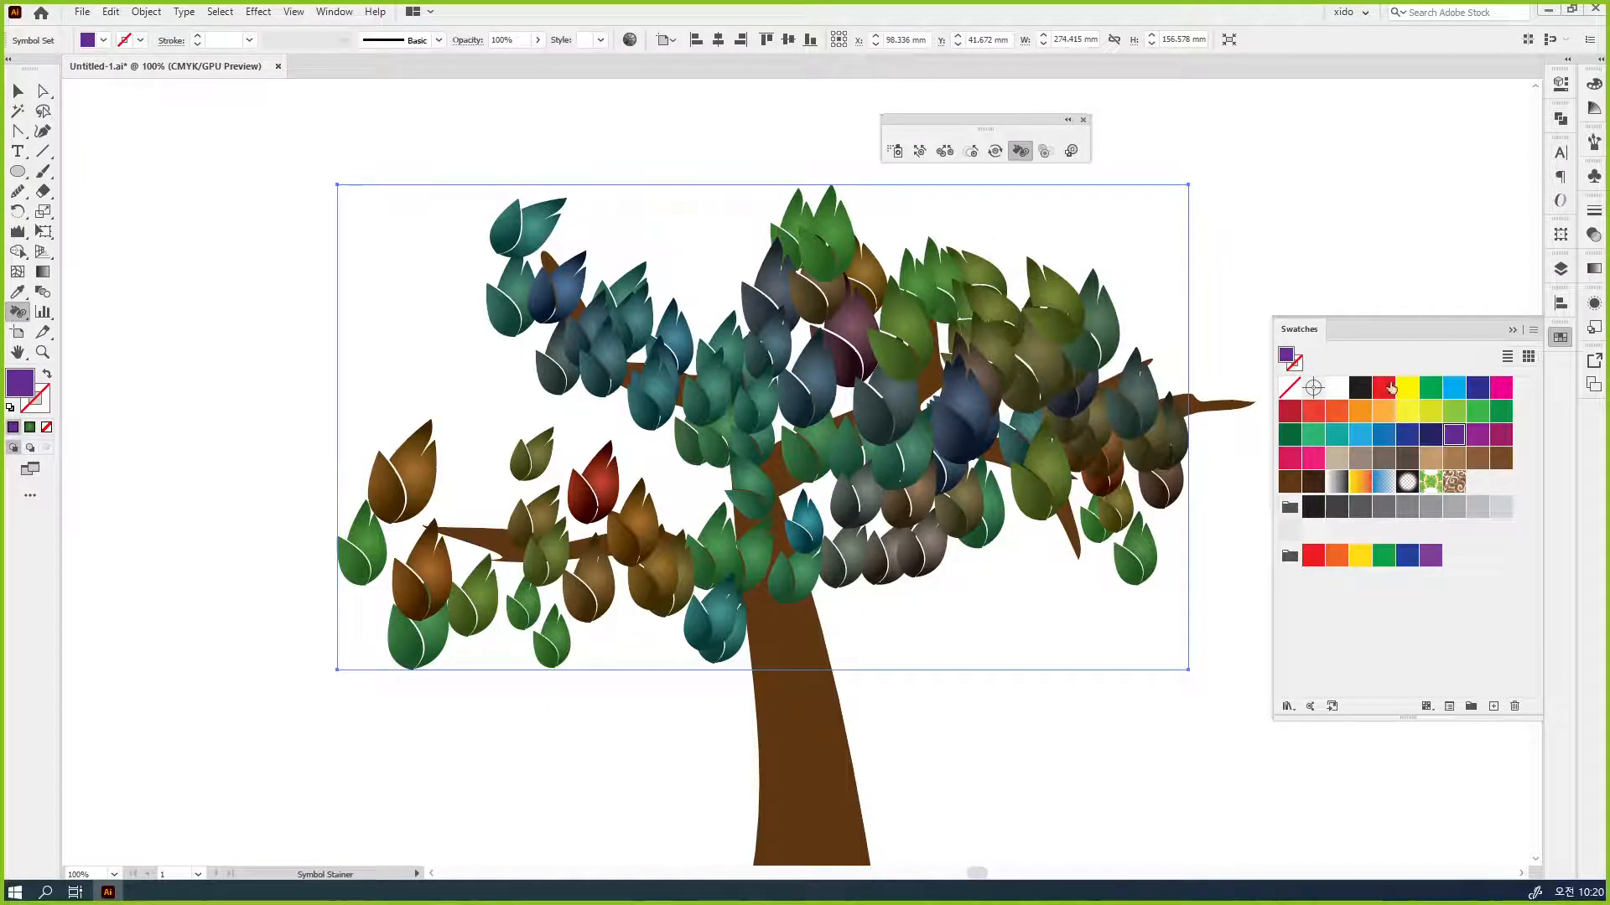
# - Stain leaves on the right, lower and upper-left branches light red with the Symbol Stainer
pyautogui.click(1313, 410)
pyautogui.click(1077, 348)
pyautogui.moveTo(1082, 355)
pyautogui.mouseDown()
pyautogui.moveTo(461, 370)
pyautogui.moveTo(723, 310)
pyautogui.moveTo(385, 509)
pyautogui.moveTo(330, 437)
pyautogui.moveTo(642, 589)
pyautogui.moveTo(395, 425)
pyautogui.moveTo(400, 524)
pyautogui.moveTo(1105, 480)
pyautogui.moveTo(1071, 432)
pyautogui.moveTo(621, 600)
pyautogui.moveTo(569, 579)
pyautogui.moveTo(1141, 343)
pyautogui.moveTo(740, 627)
pyautogui.moveTo(783, 663)
pyautogui.moveTo(1211, 424)
pyautogui.mouseUp()
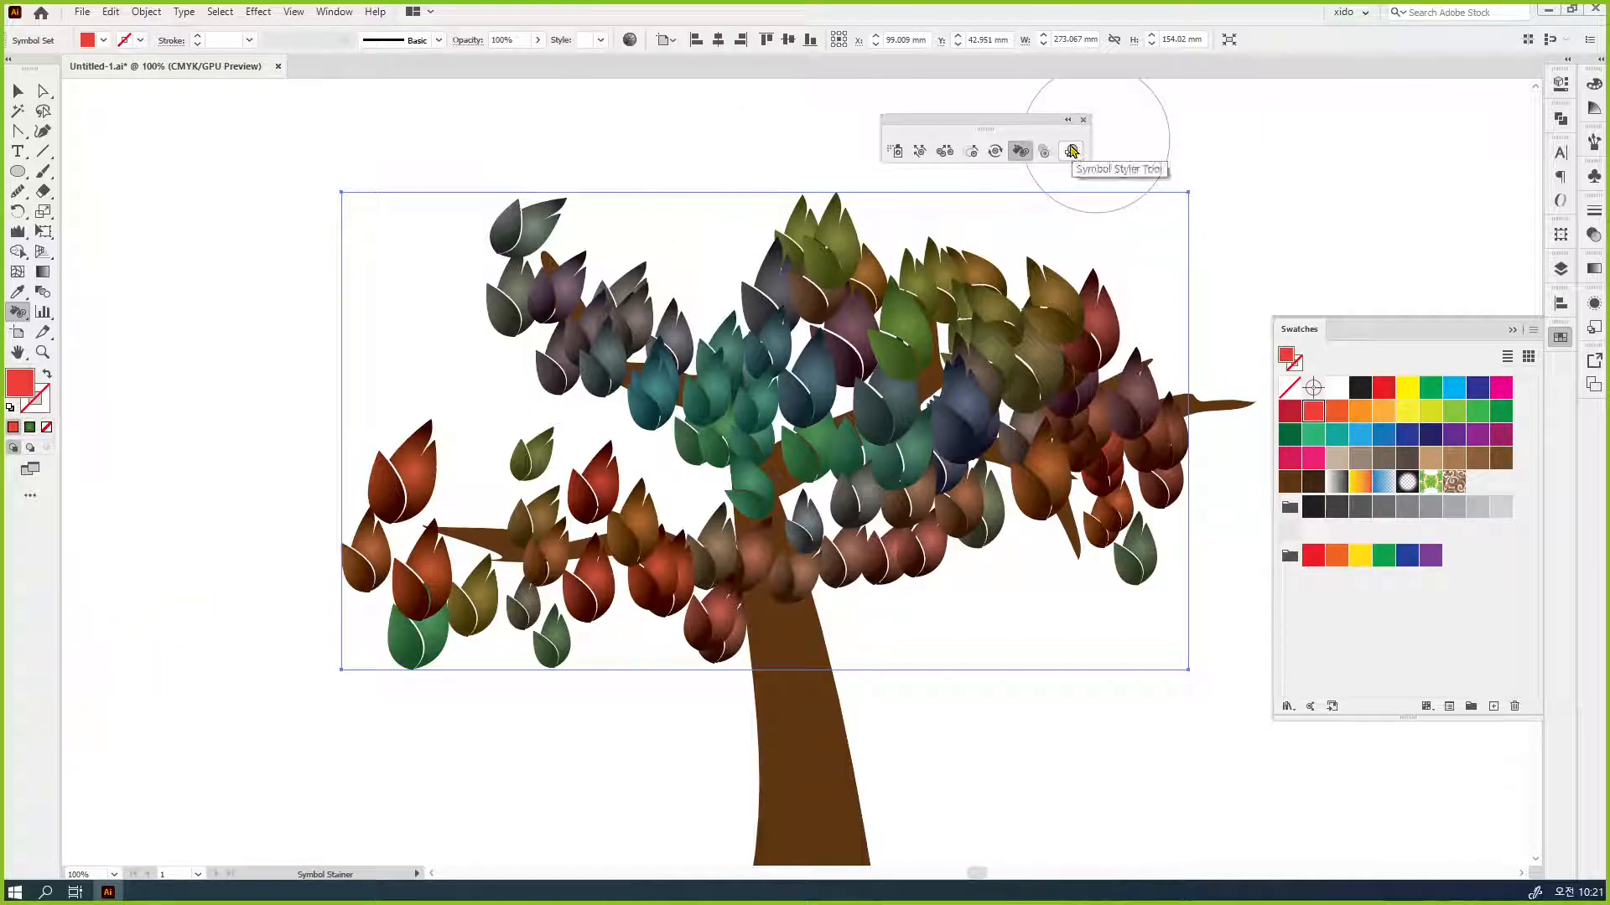
# - Make leaves across the whole crown semi-transparent with the Symbol Screener
pyautogui.click(1044, 151)
pyautogui.click(1061, 340)
pyautogui.click(890, 409)
pyautogui.click(903, 306)
pyautogui.click(814, 248)
pyautogui.click(749, 349)
pyautogui.moveTo(749, 349)
pyautogui.mouseDown()
pyautogui.moveTo(746, 436)
pyautogui.moveTo(839, 511)
pyautogui.mouseUp()
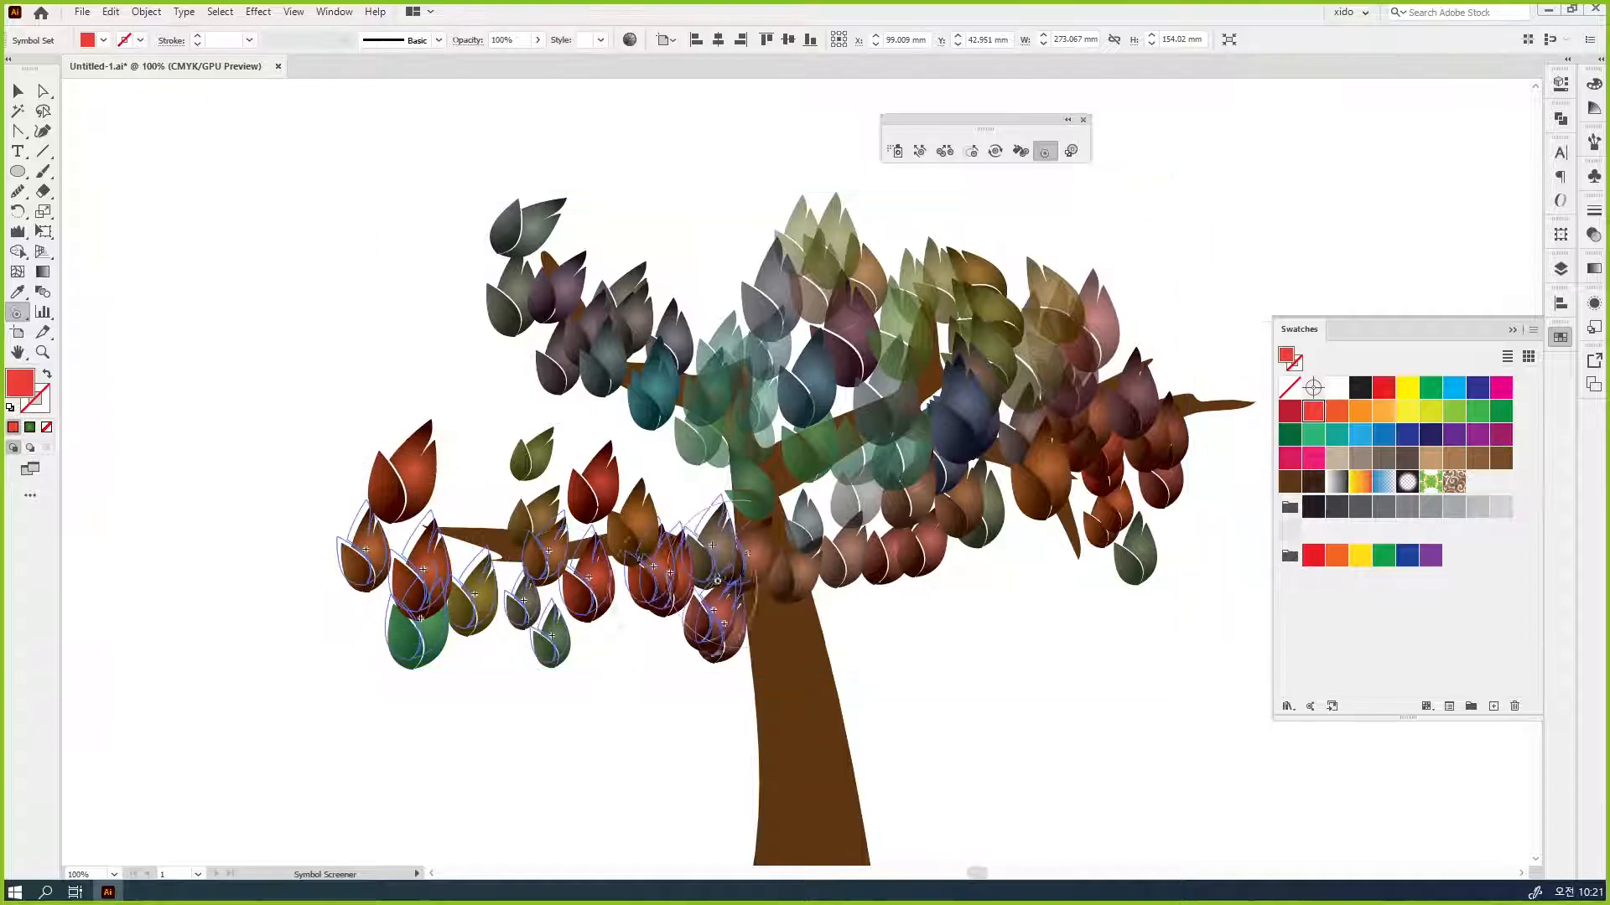
pyautogui.moveTo(697, 583); pyautogui.dragTo(1169, 376)
pyautogui.moveTo(1088, 561)
pyautogui.mouseDown()
pyautogui.moveTo(564, 350)
pyautogui.moveTo(513, 264)
pyautogui.moveTo(736, 300)
pyautogui.moveTo(875, 150)
pyautogui.moveTo(1040, 293)
pyautogui.moveTo(1258, 305)
pyautogui.mouseUp()
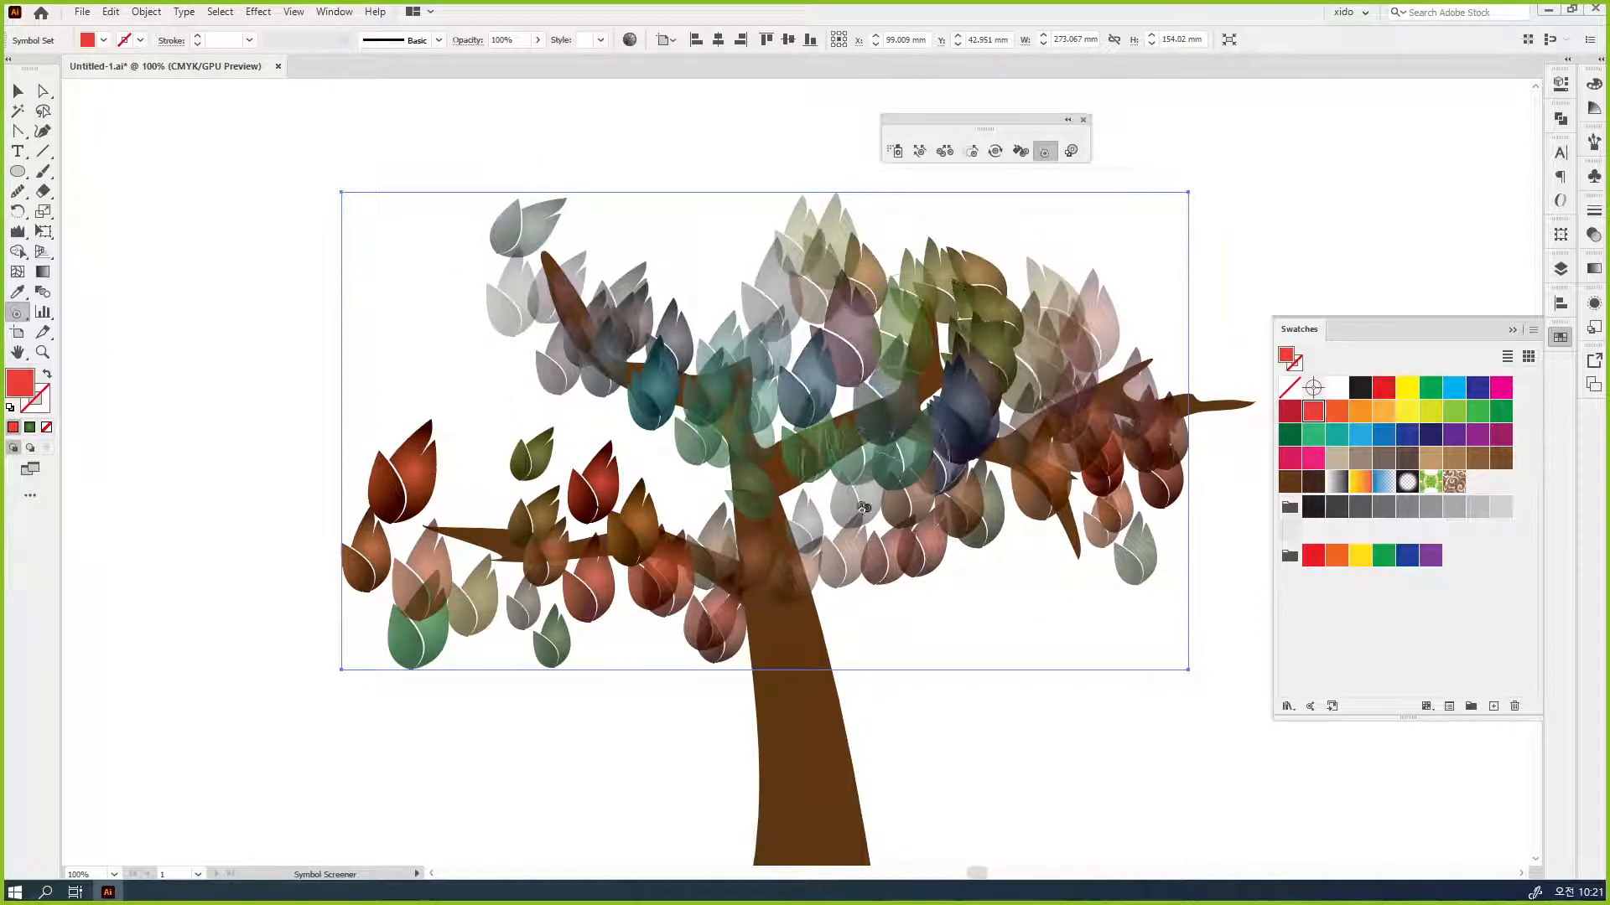
pyautogui.moveTo(1082, 427)
pyautogui.mouseDown()
pyautogui.moveTo(1108, 560)
pyautogui.moveTo(1090, 495)
pyautogui.moveTo(1110, 558)
pyautogui.moveTo(1139, 543)
pyautogui.mouseUp()
# - Restore some opacity to the faded leaves around the lower-right branches with the Symbol Screener
pyautogui.keyDown('alt'); pyautogui.click(1150, 493); pyautogui.keyUp('alt')
pyautogui.keyDown('alt'); pyautogui.click(1153, 501); pyautogui.keyUp('alt')
pyautogui.keyDown('alt'); pyautogui.click(1135, 533); pyautogui.keyUp('alt')
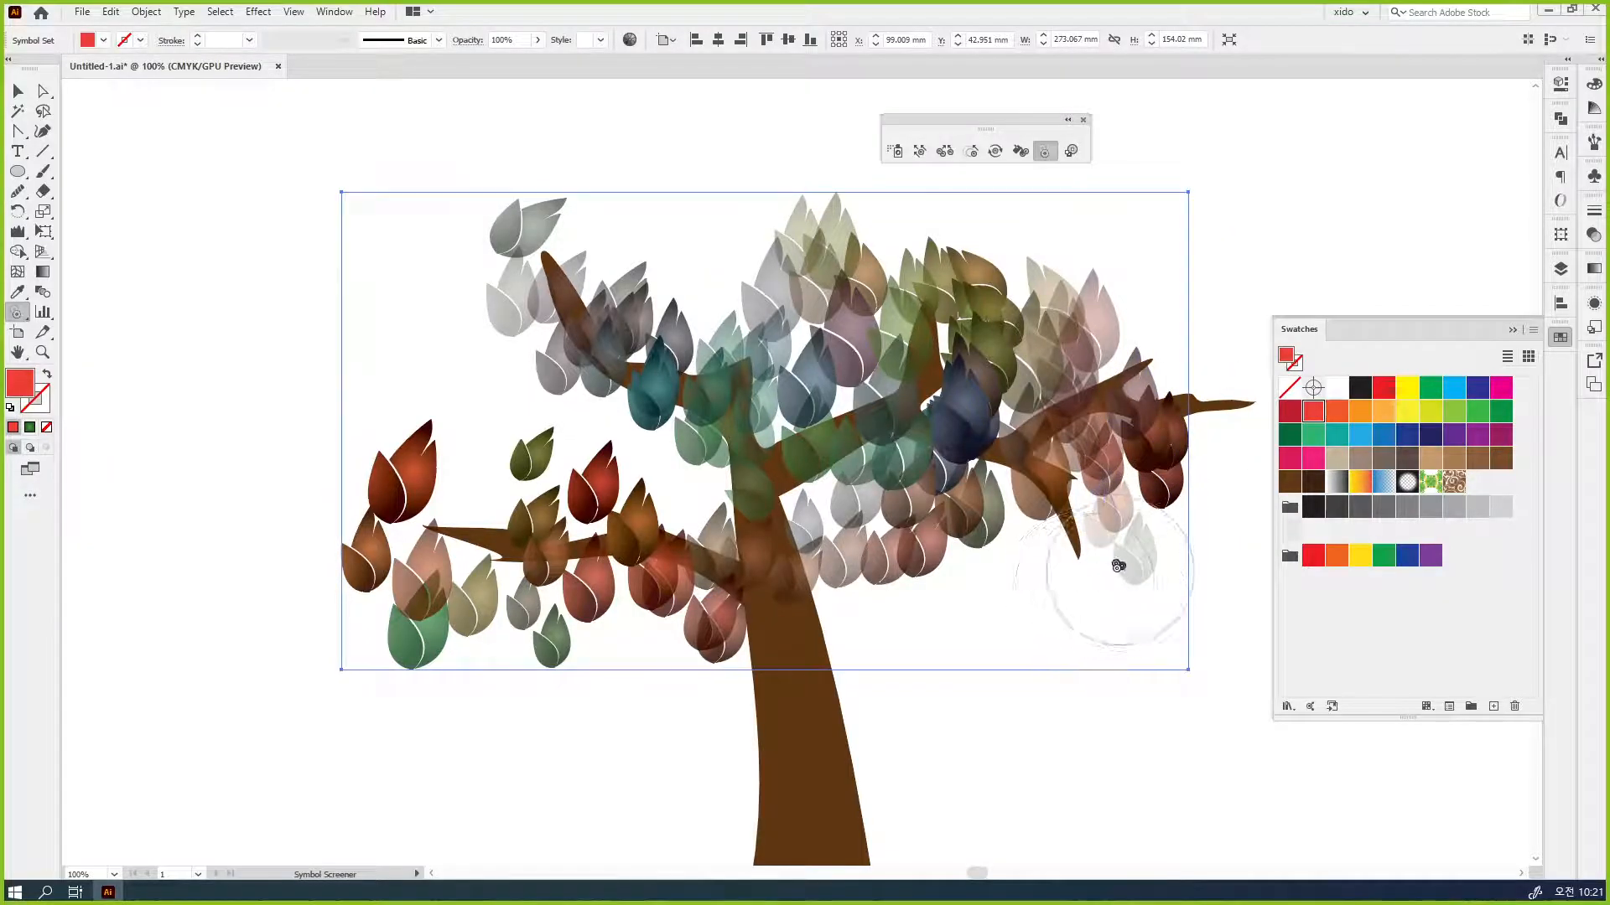
pyautogui.keyDown('alt'); pyautogui.click(1116, 567); pyautogui.keyUp('alt')
pyautogui.keyDown('alt'); pyautogui.click(1009, 543); pyautogui.keyUp('alt')
pyautogui.keyDown('alt'); pyautogui.click(1048, 503); pyautogui.keyUp('alt')
# - Restore opacity to leaves in the crown's centre and on the upper-left branch, and deselect the leaf set
pyautogui.keyDown('alt'); pyautogui.click(801, 471); pyautogui.keyUp('alt')
pyautogui.keyDown('alt'); pyautogui.click(776, 359); pyautogui.keyUp('alt')
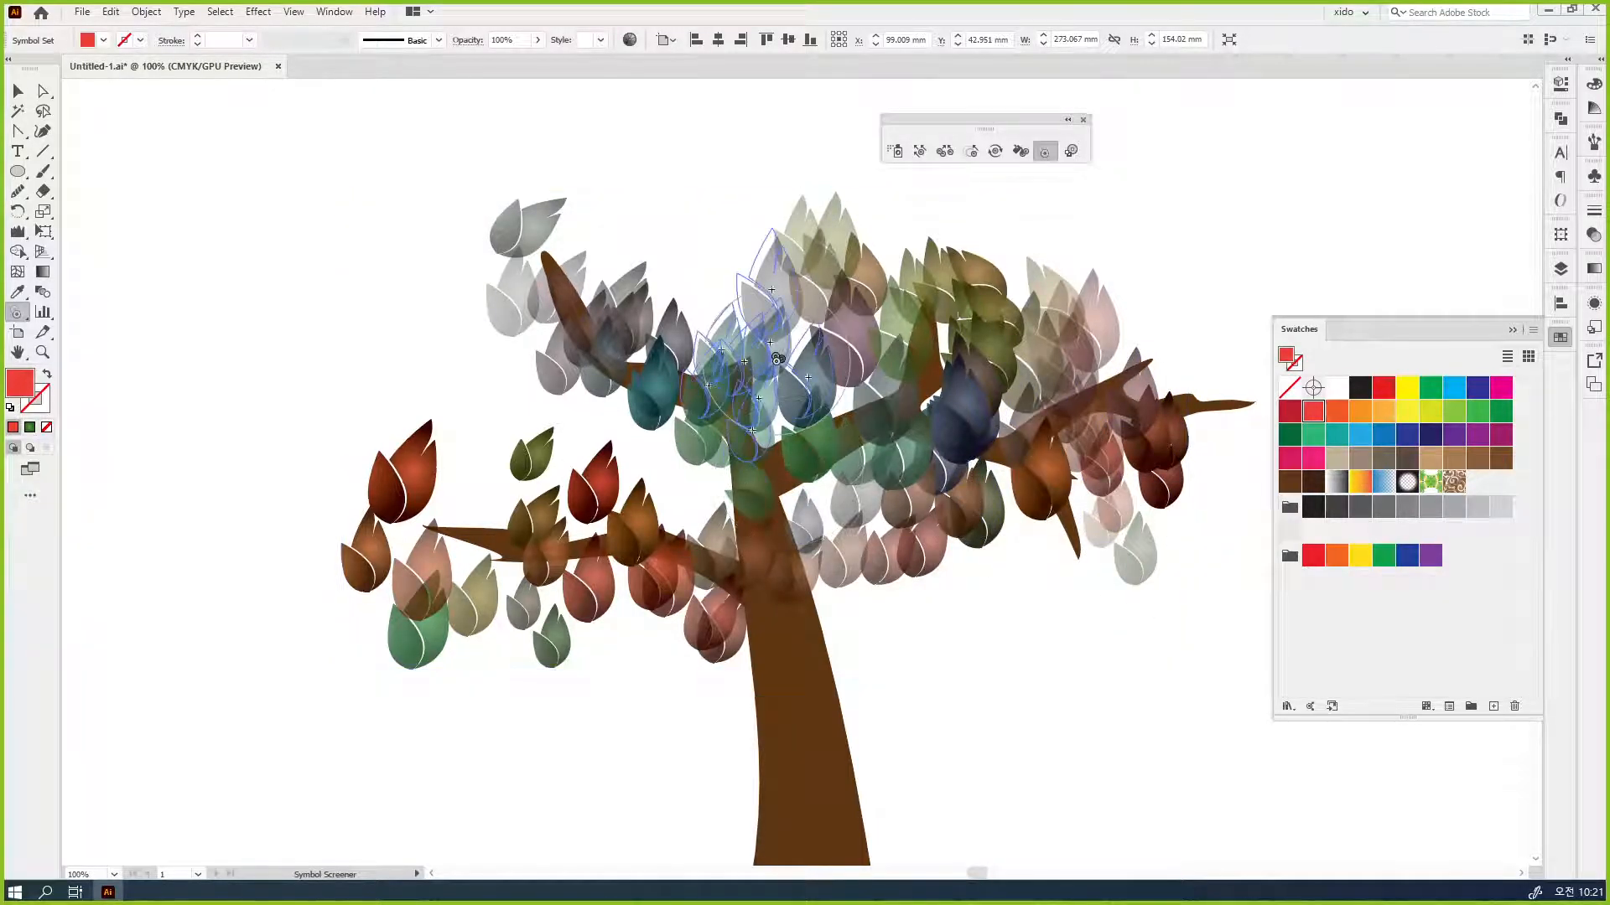
pyautogui.keyDown('alt'); pyautogui.click(872, 494); pyautogui.keyUp('alt')
pyautogui.keyDown('alt'); pyautogui.click(802, 315); pyautogui.keyUp('alt')
pyautogui.click(580, 336)
pyautogui.moveTo(500, 266); pyautogui.dragTo(600, 310)
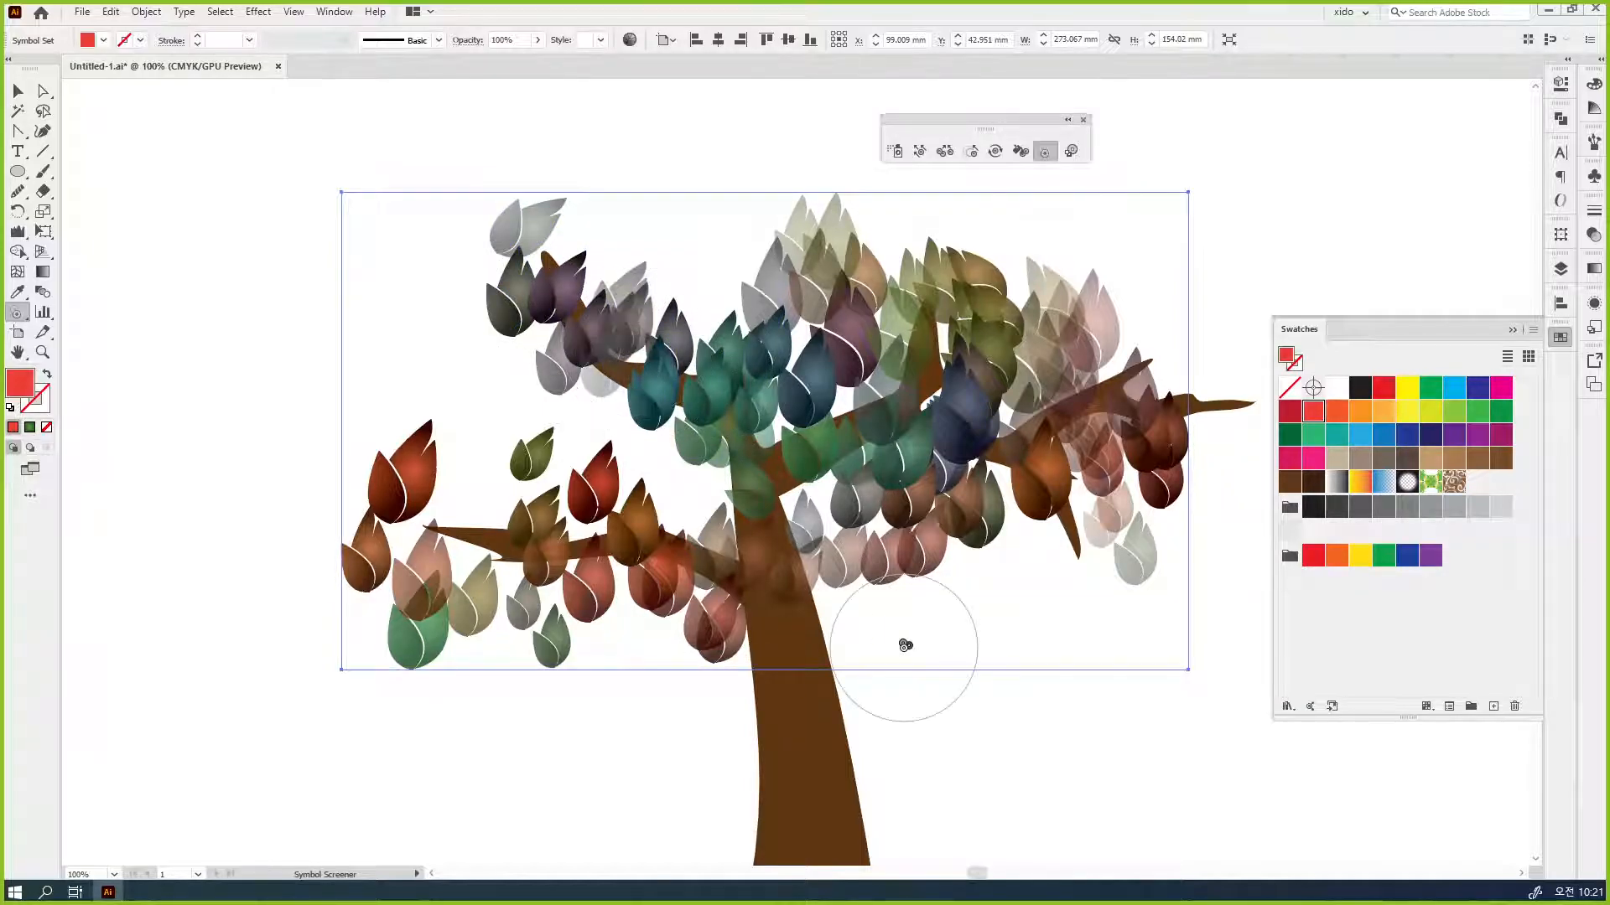
pyautogui.click(19, 91)
pyautogui.click(1369, 266)
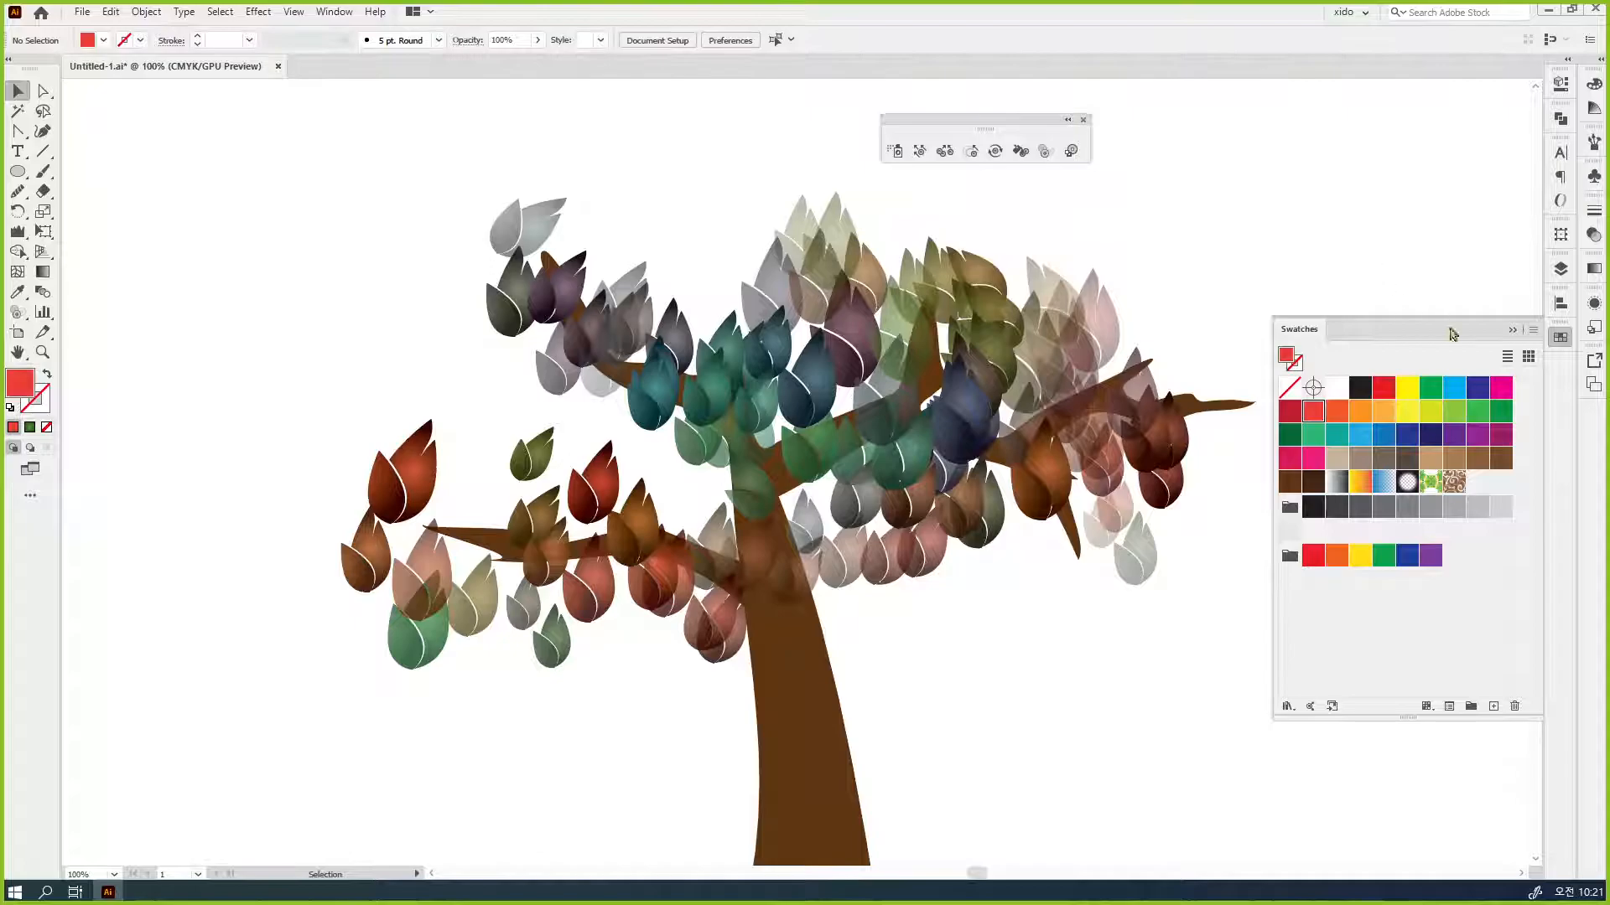
pyautogui.click(1557, 343)
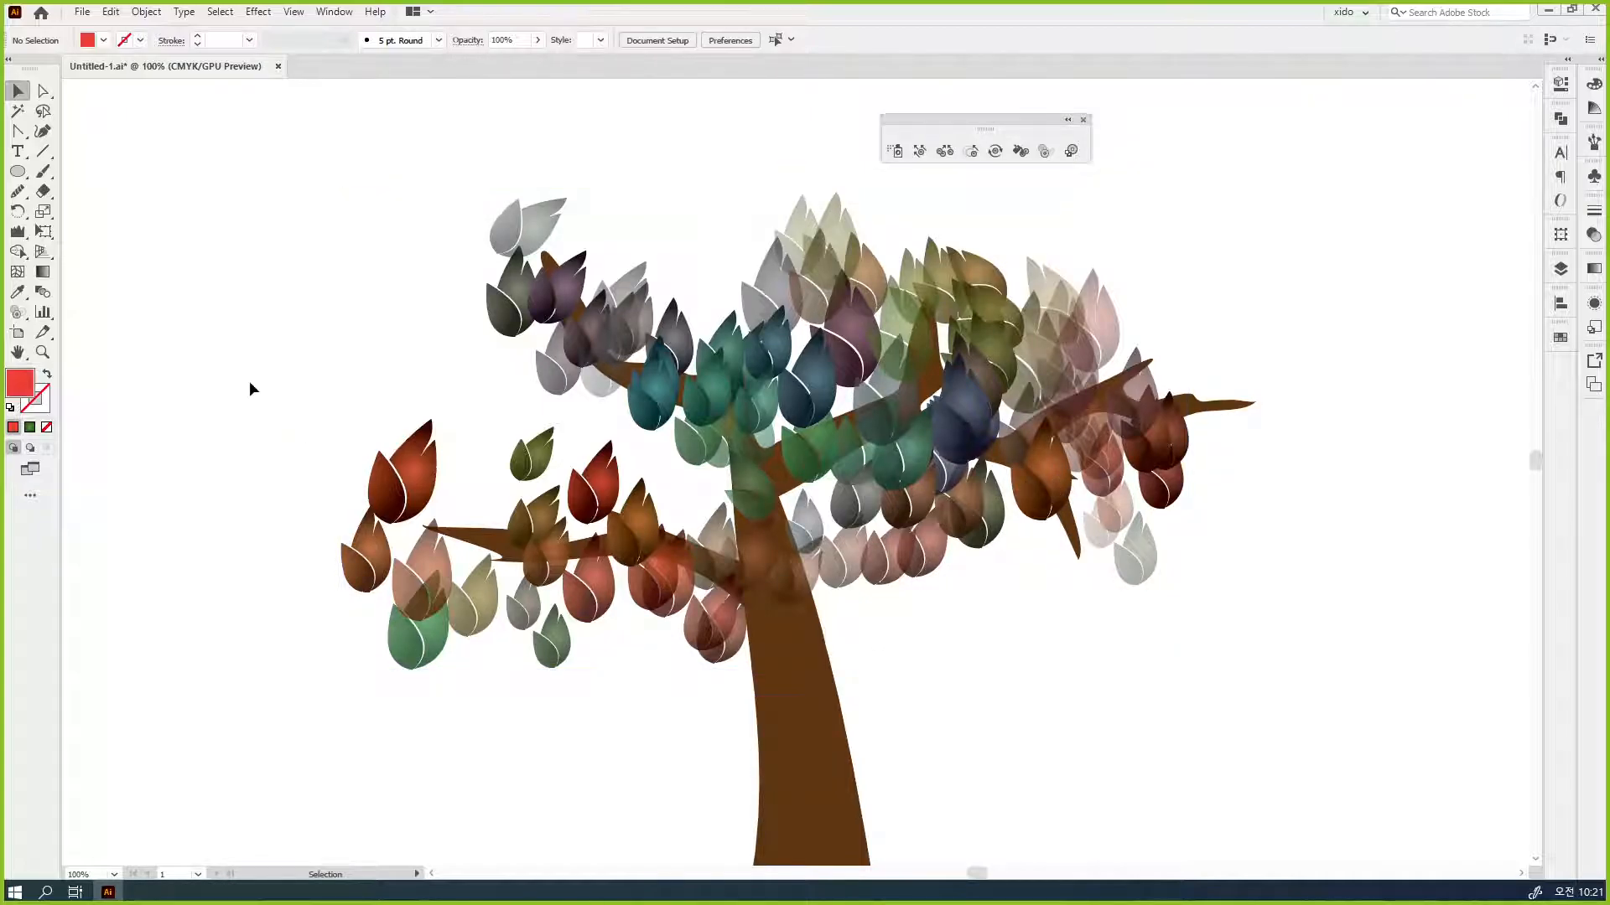
# - Draw a red circle about 15 mm in diameter on the empty canvas beside the upper-left branch
pyautogui.click(16, 172)
pyautogui.moveTo(160, 207); pyautogui.dragTo(206, 253)
pyautogui.press('v')
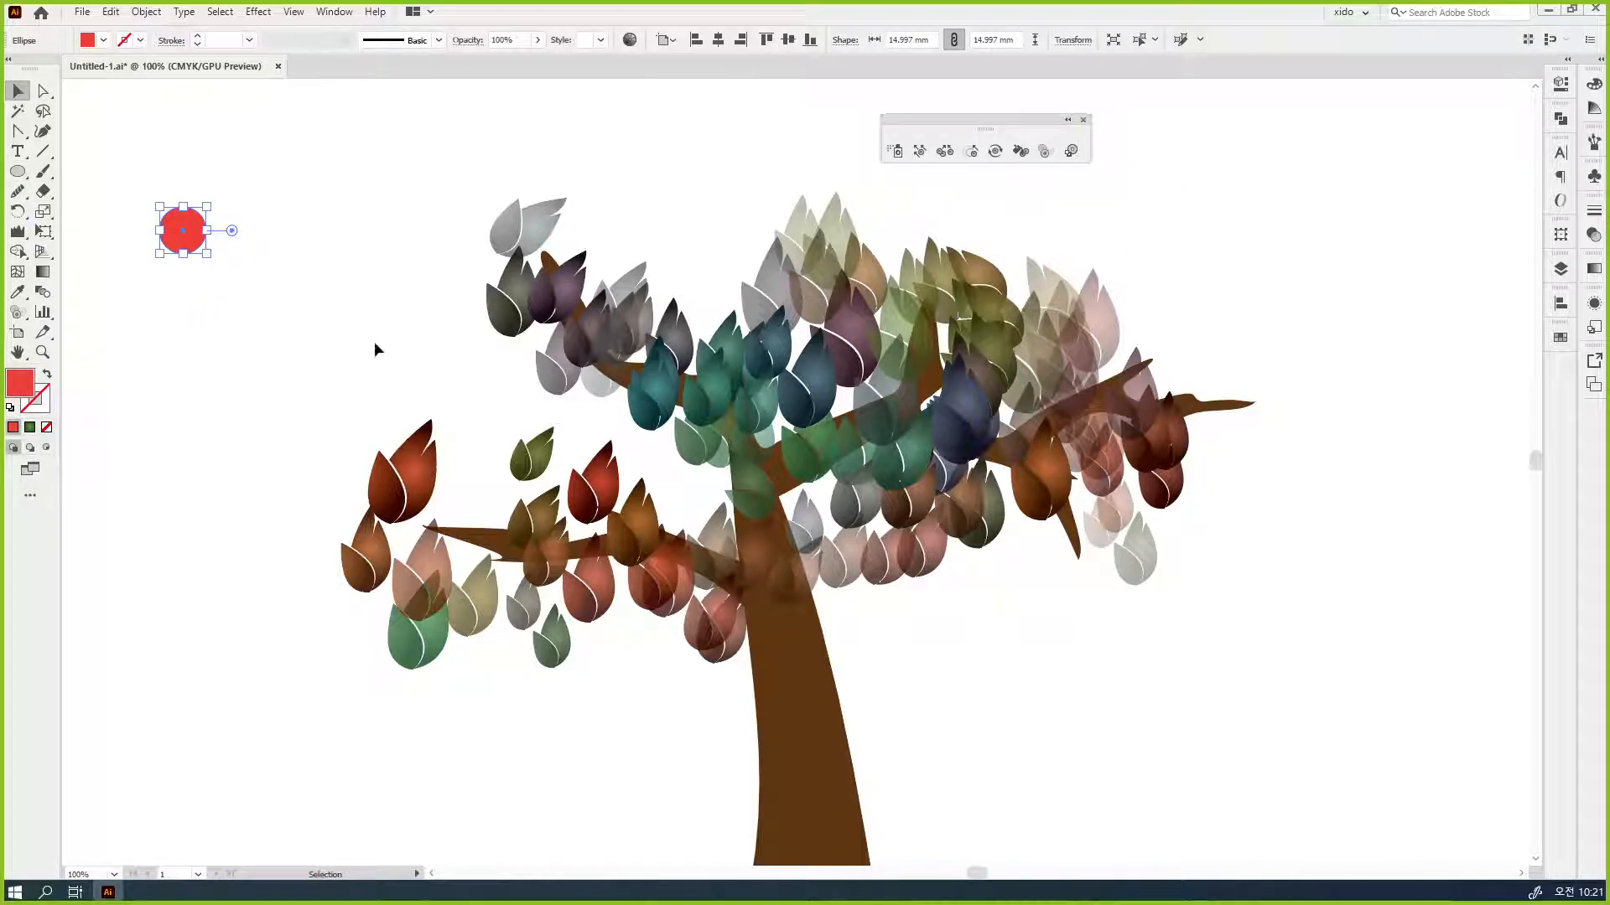
# - Save the red circle as a new symbol with the Graphic export type
pyautogui.click(1594, 176)
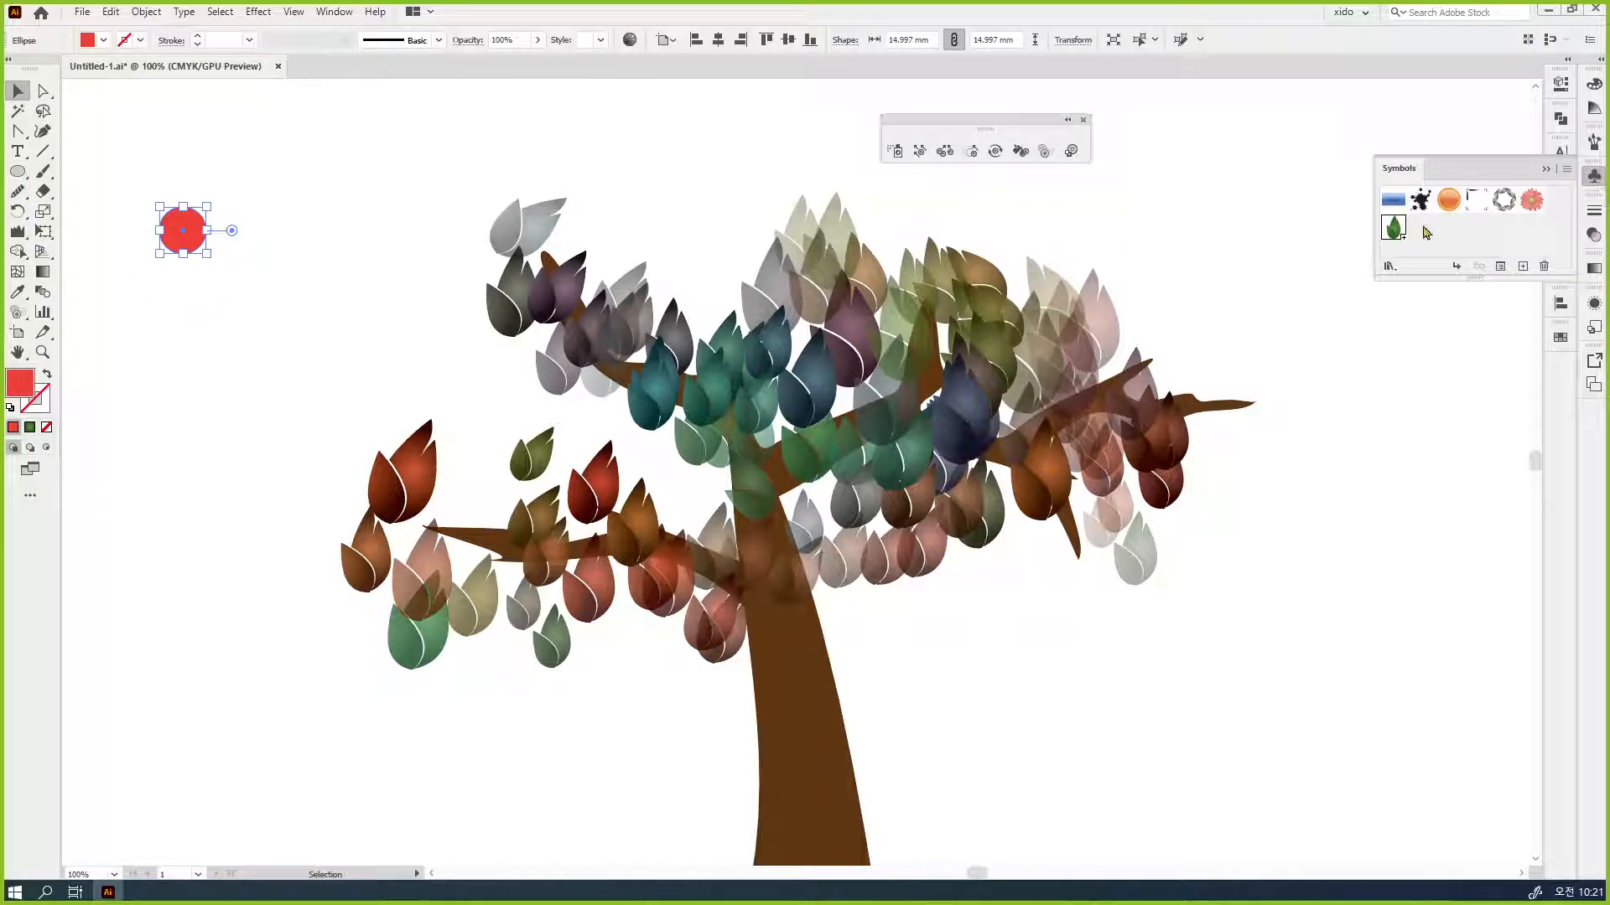
pyautogui.moveTo(185, 240); pyautogui.dragTo(1428, 245)
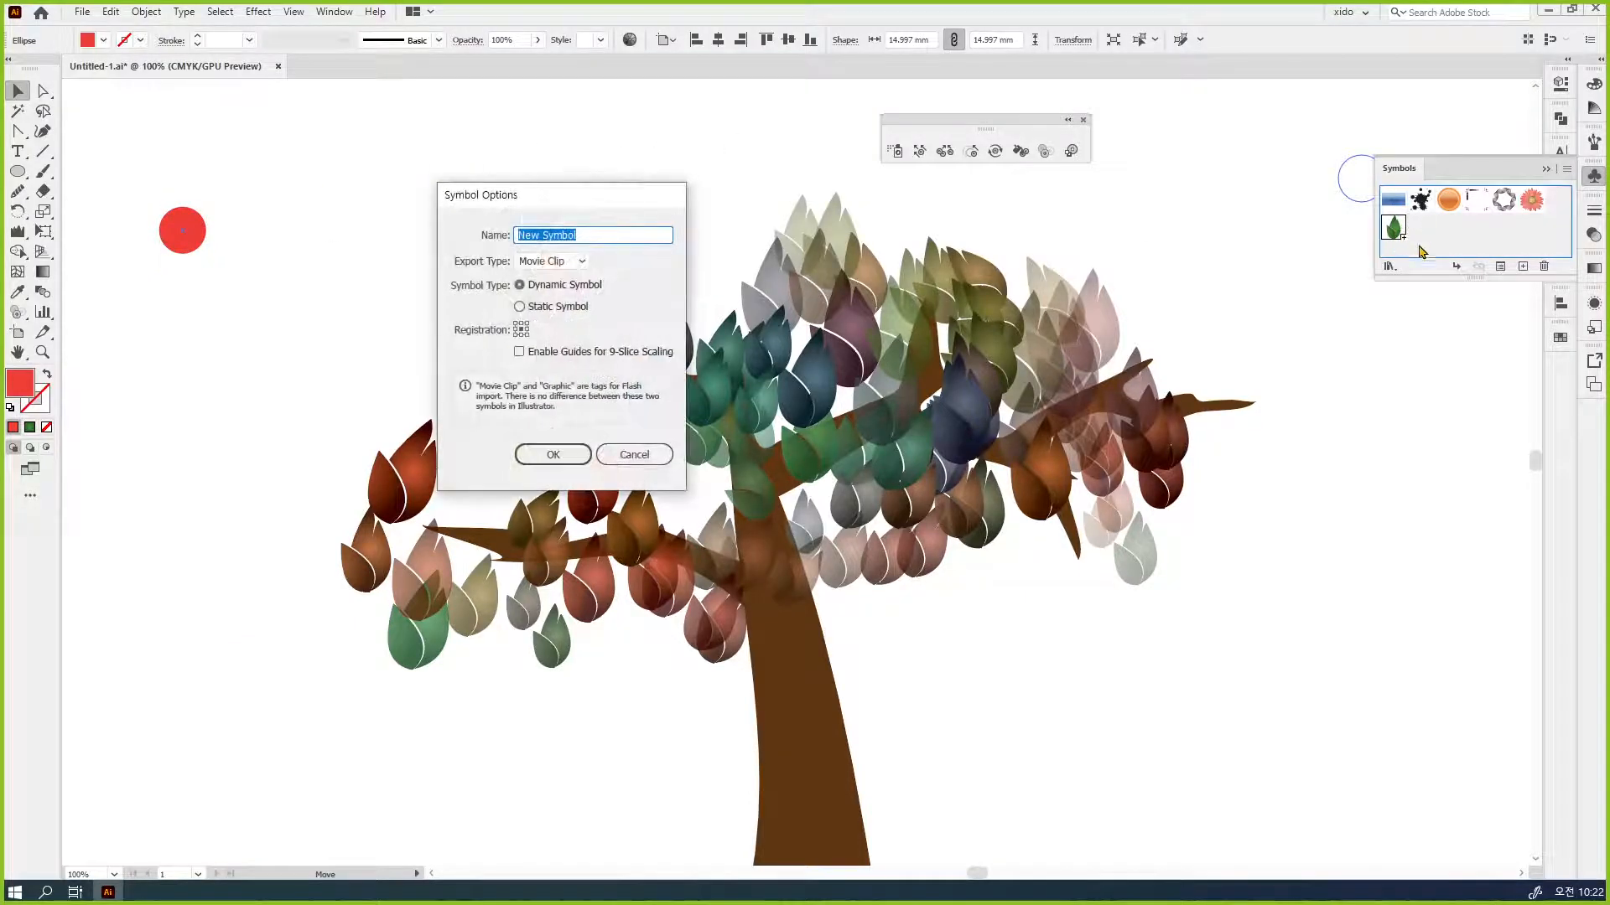
pyautogui.click(551, 261)
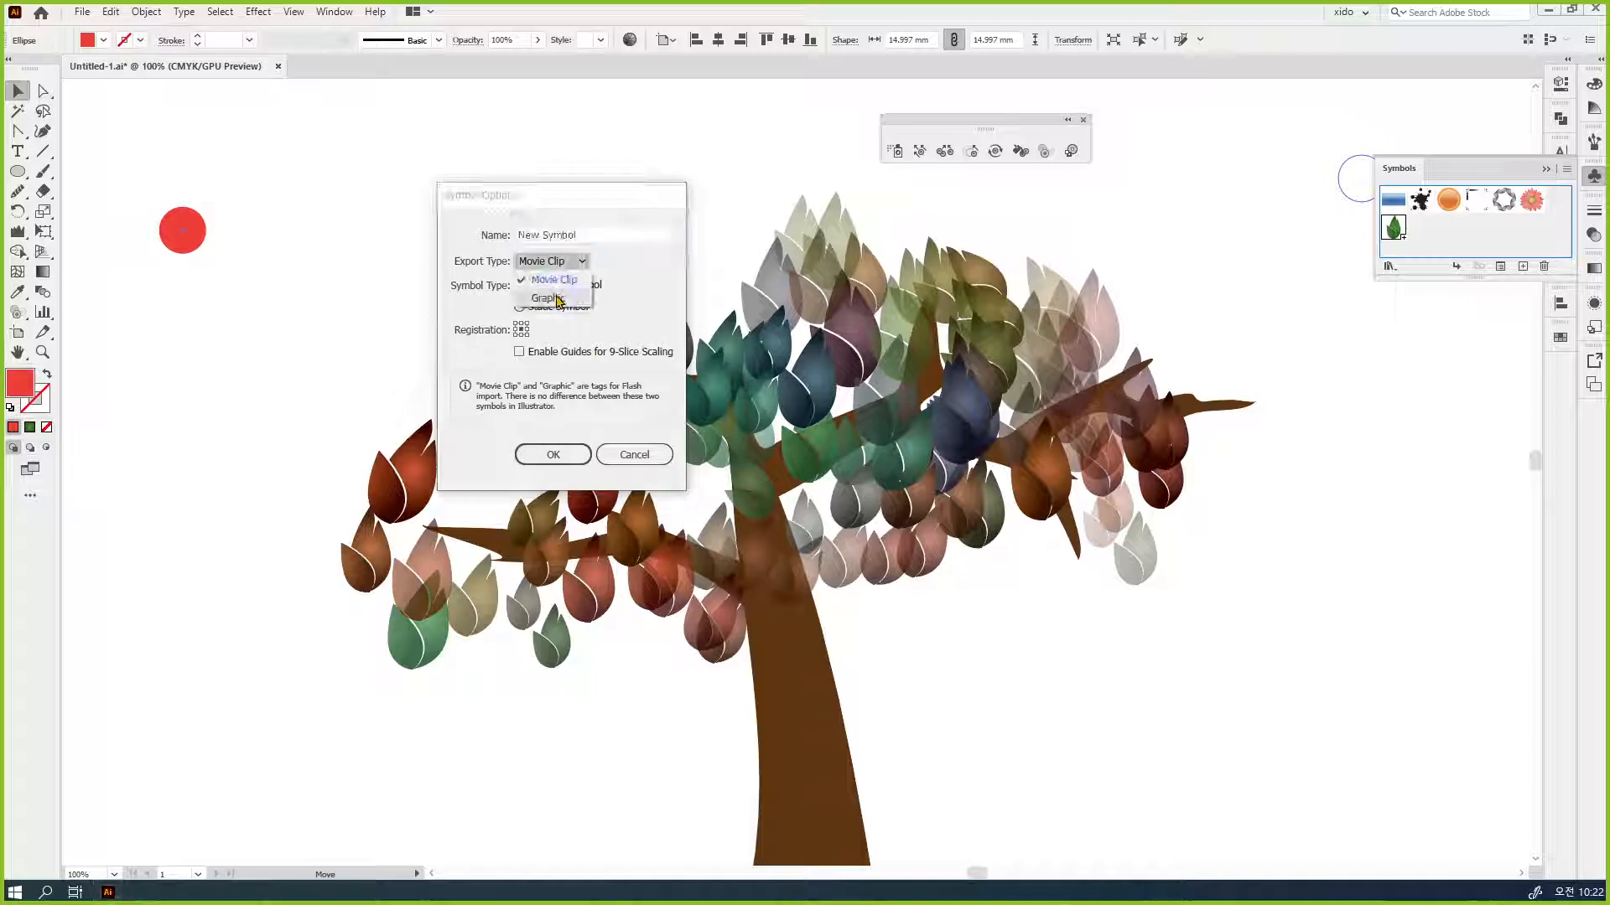
pyautogui.click(550, 291)
pyautogui.click(576, 461)
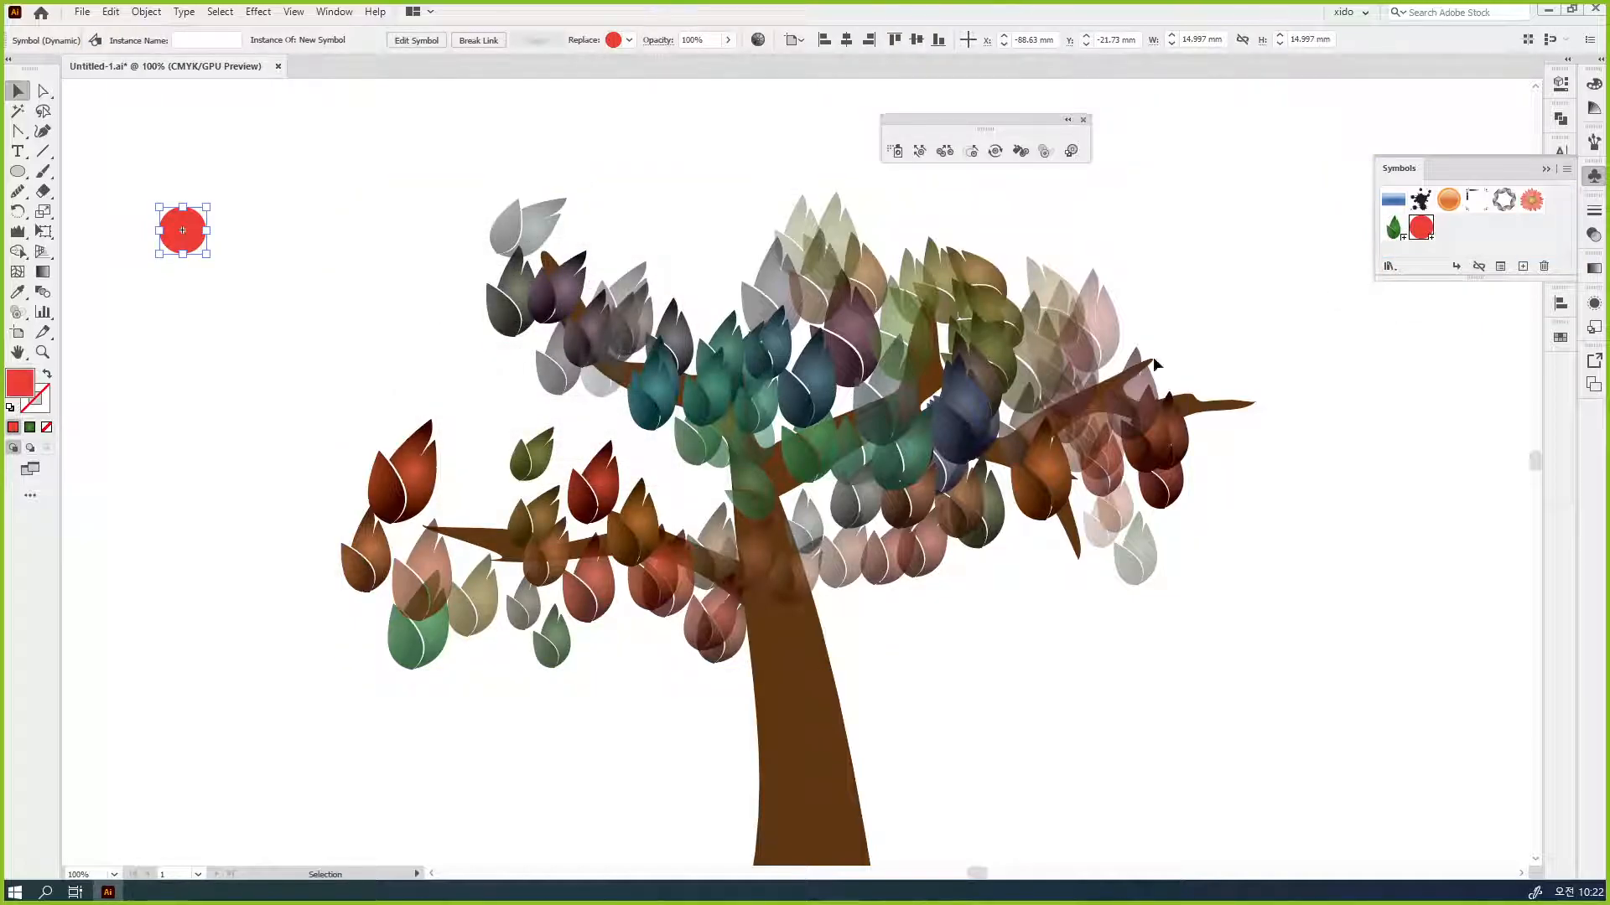
# - Try spraying the red circle symbol onto the crown with the original circle still selected, and undo the sprayed instances
pyautogui.click(894, 151)
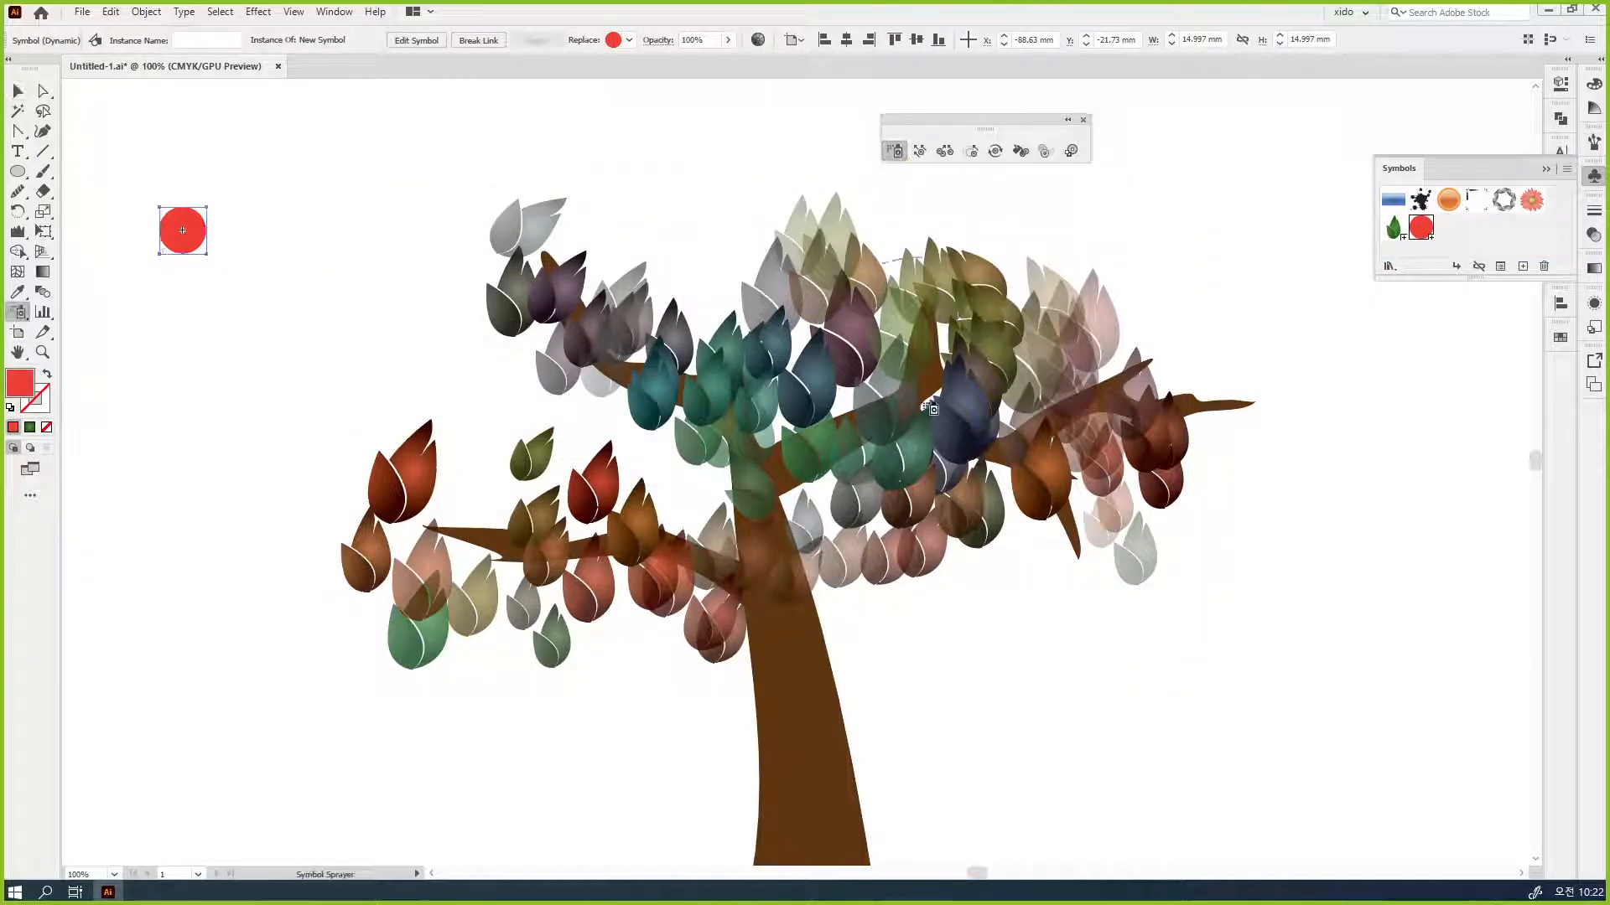
pyautogui.click(973, 396)
pyautogui.click(949, 518)
pyautogui.click(597, 502)
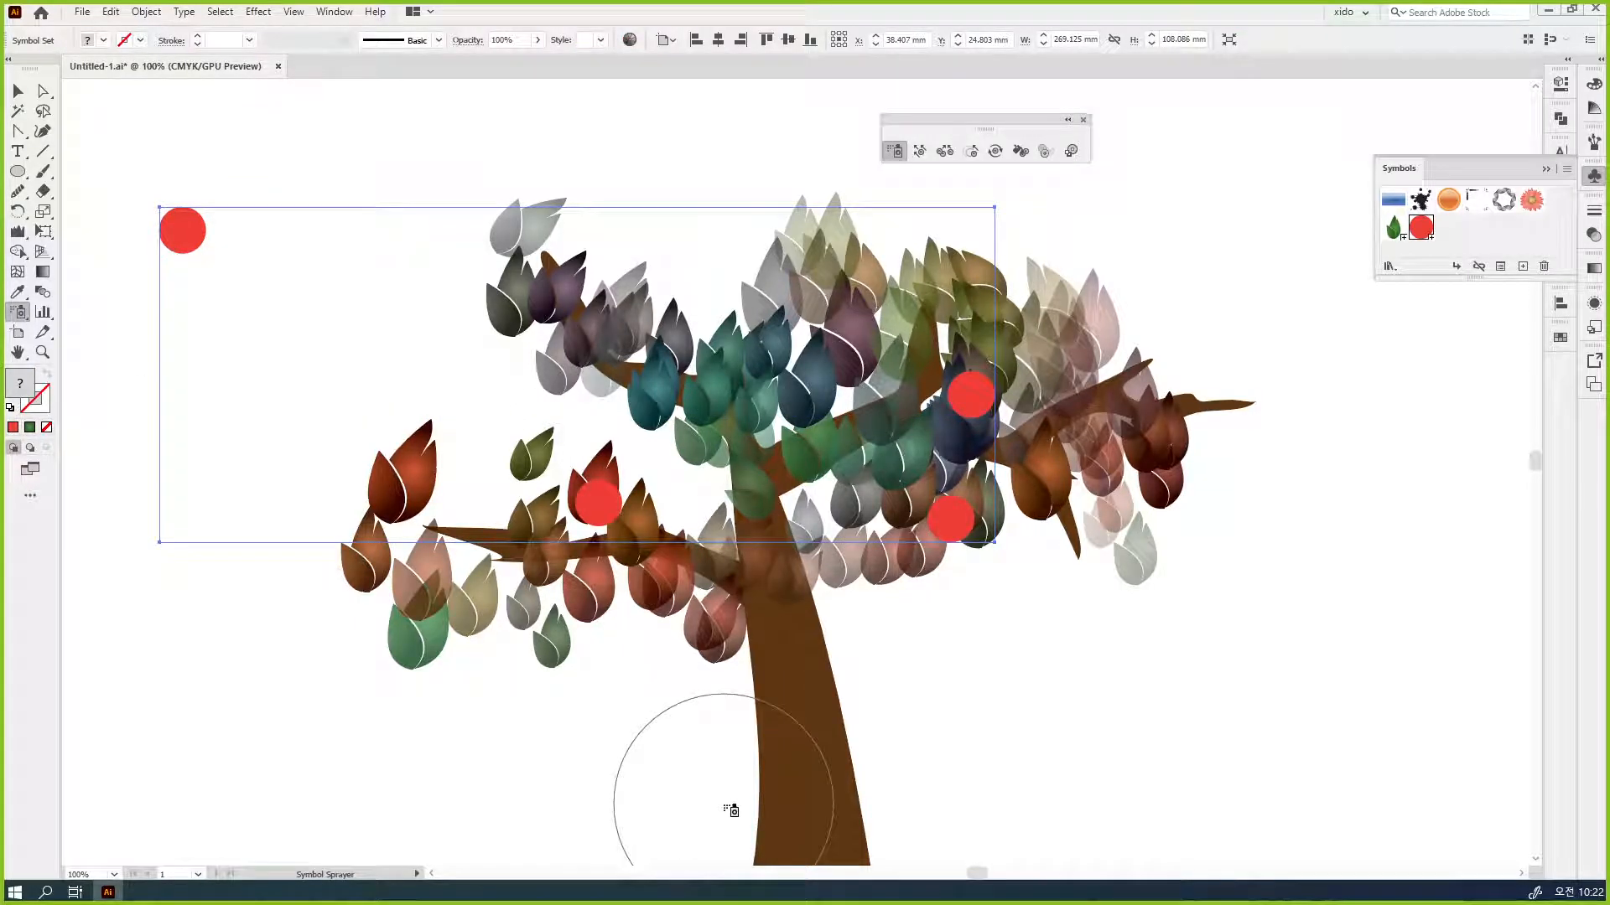
pyautogui.hotkey('ctrl', 'z')
pyautogui.hotkey('ctrl', 'z')
pyautogui.hotkey('ctrl', 'z')
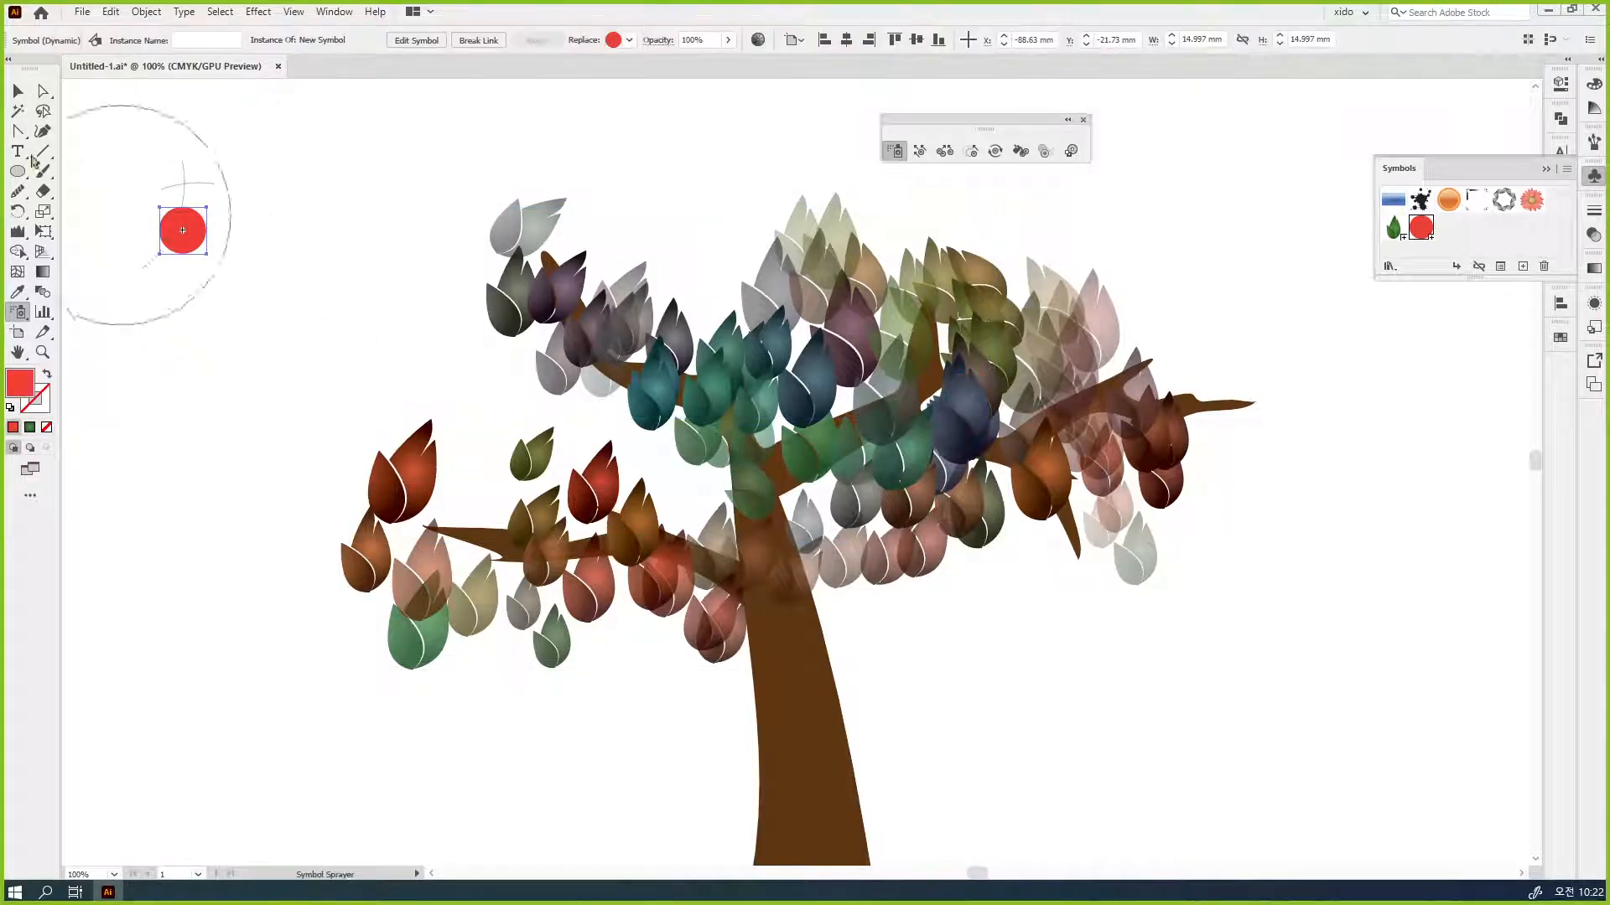
# - Deselect the original circle and spray single red circle symbols onto the crown's centre and the lower branches
pyautogui.click(17, 90)
pyautogui.click(316, 338)
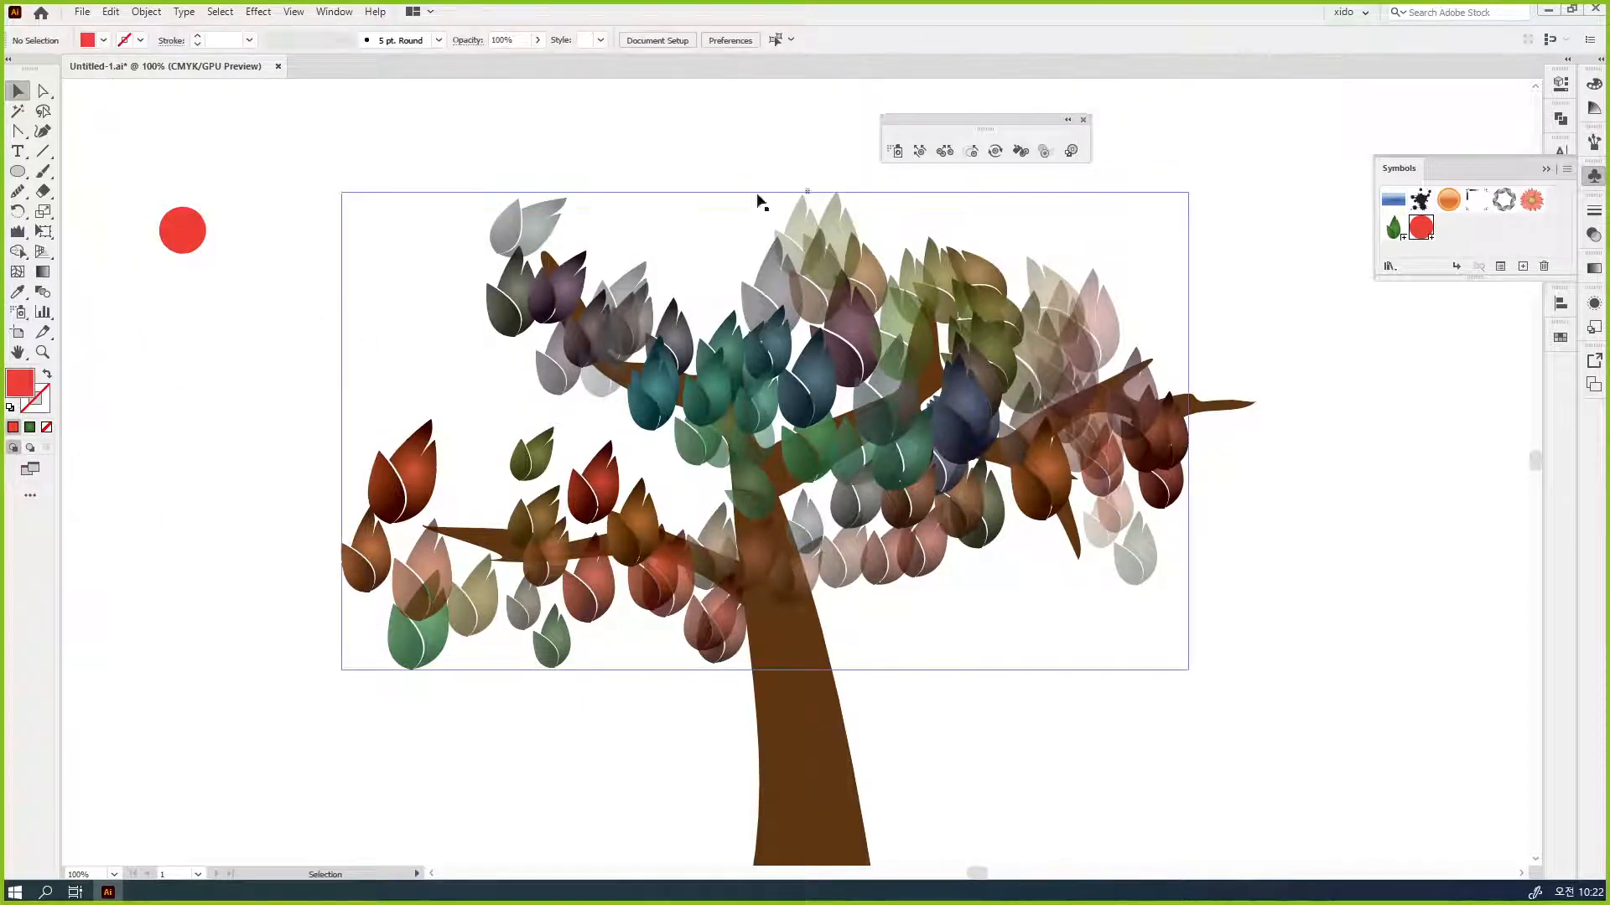
pyautogui.click(18, 312)
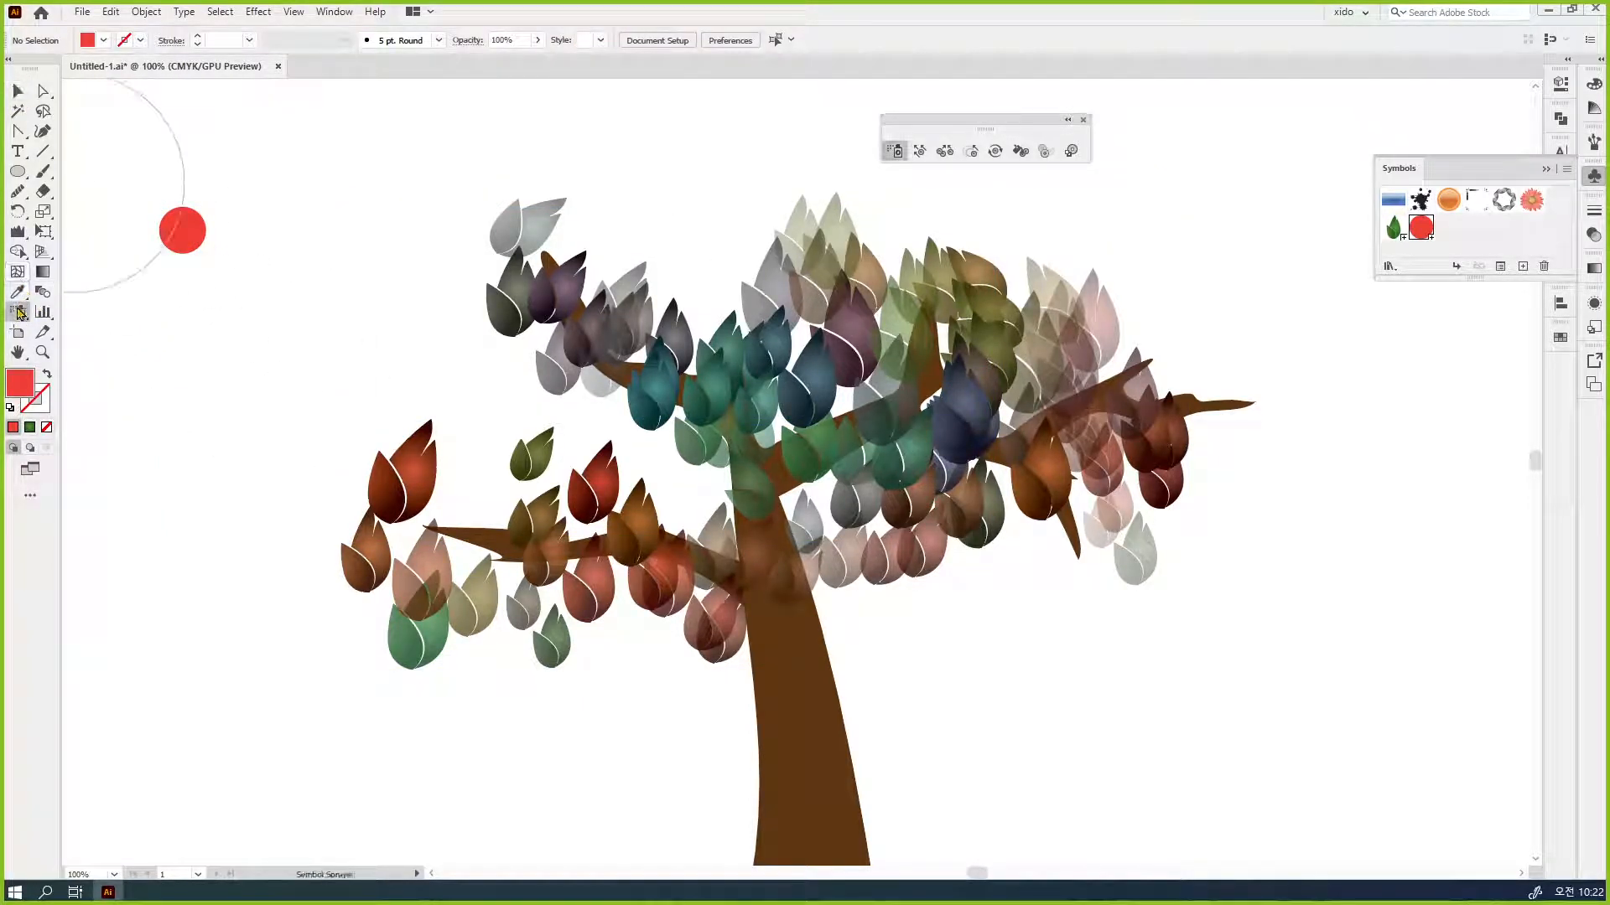
pyautogui.click(746, 365)
pyautogui.click(810, 476)
pyautogui.click(566, 569)
pyautogui.click(453, 554)
pyautogui.click(980, 530)
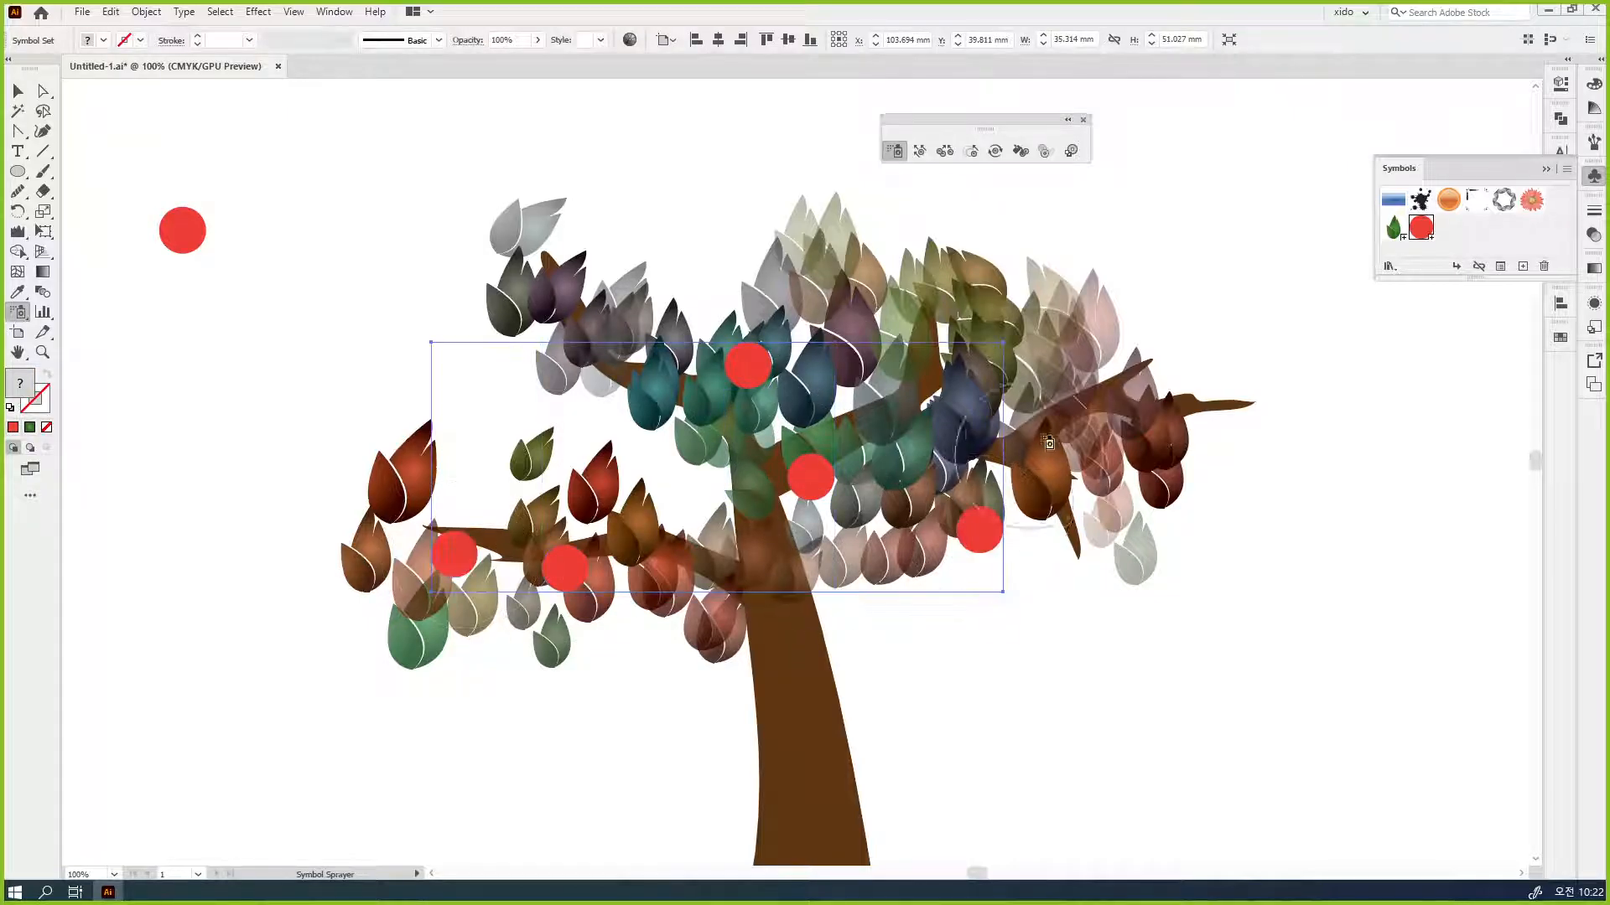
# - Spray further red circle symbols onto the right-hand branches, the crown's centre and its top
pyautogui.click(1040, 431)
pyautogui.click(1155, 462)
pyautogui.click(1054, 329)
pyautogui.click(943, 375)
pyautogui.click(925, 416)
pyautogui.click(844, 266)
pyautogui.click(829, 221)
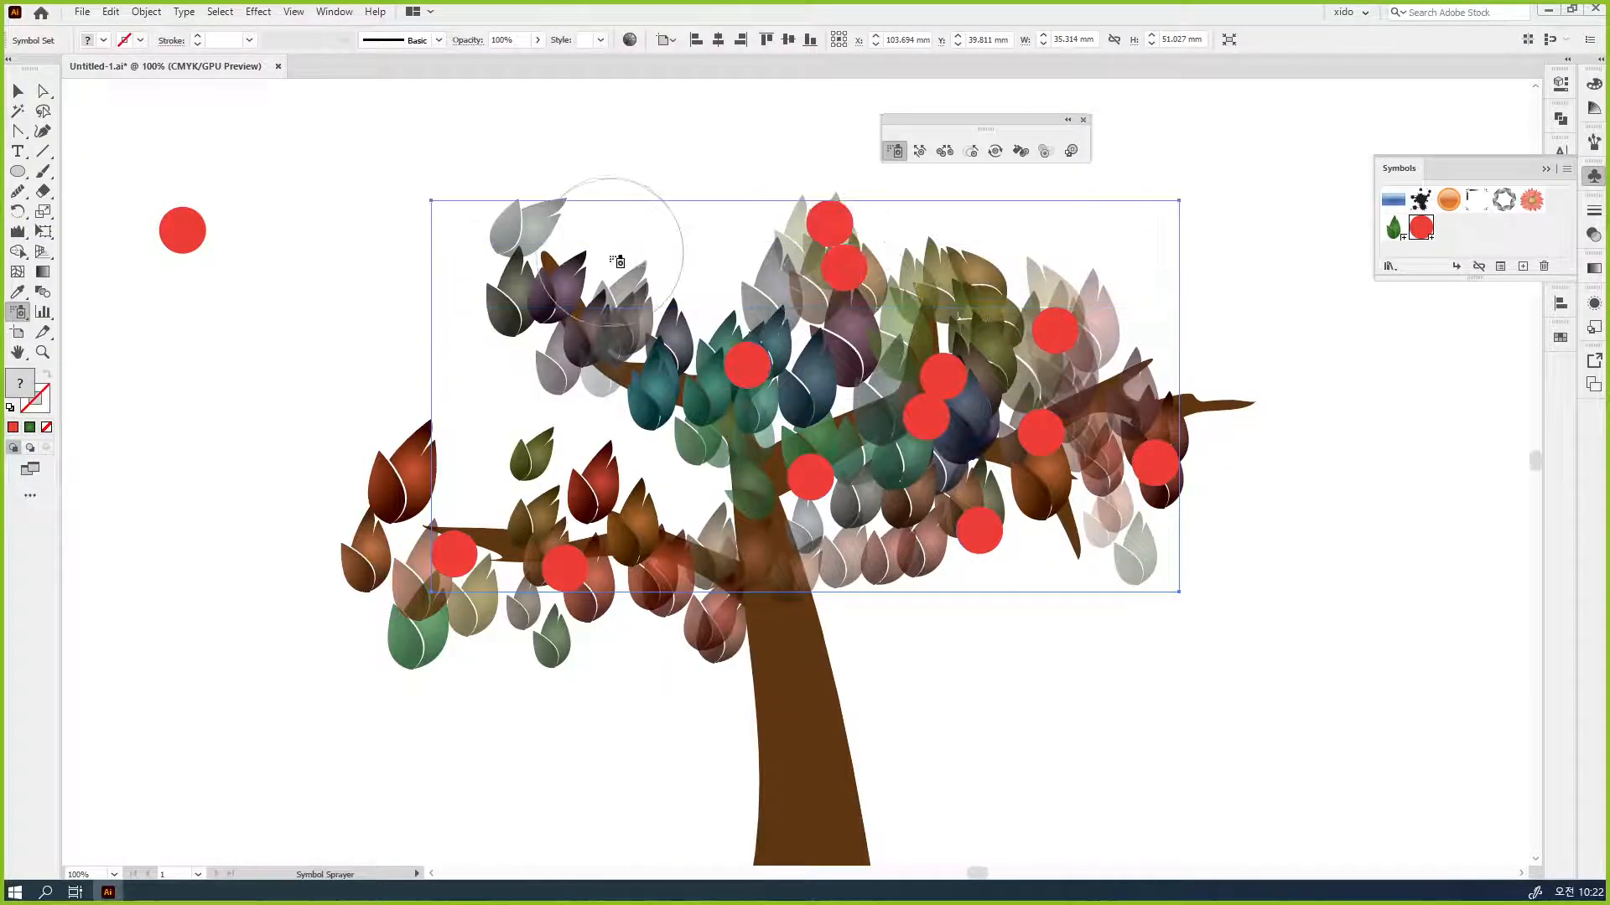
# - Add red circle symbols on the upper-left branch, near the top of the trunk and right of the crown's centre
pyautogui.click(609, 253)
pyautogui.click(571, 314)
pyautogui.click(487, 317)
pyautogui.click(758, 392)
pyautogui.click(802, 457)
pyautogui.click(991, 419)
# - Shift the red circles in the crown's centre and top with the Symbol Shifter, and deselect the set
pyautogui.click(920, 151)
pyautogui.moveTo(947, 394)
pyautogui.mouseDown()
pyautogui.moveTo(997, 391)
pyautogui.moveTo(892, 494)
pyautogui.mouseUp()
pyautogui.moveTo(796, 407); pyautogui.dragTo(776, 432)
pyautogui.moveTo(788, 251)
pyautogui.mouseDown()
pyautogui.moveTo(831, 268)
pyautogui.moveTo(939, 247)
pyautogui.mouseUp()
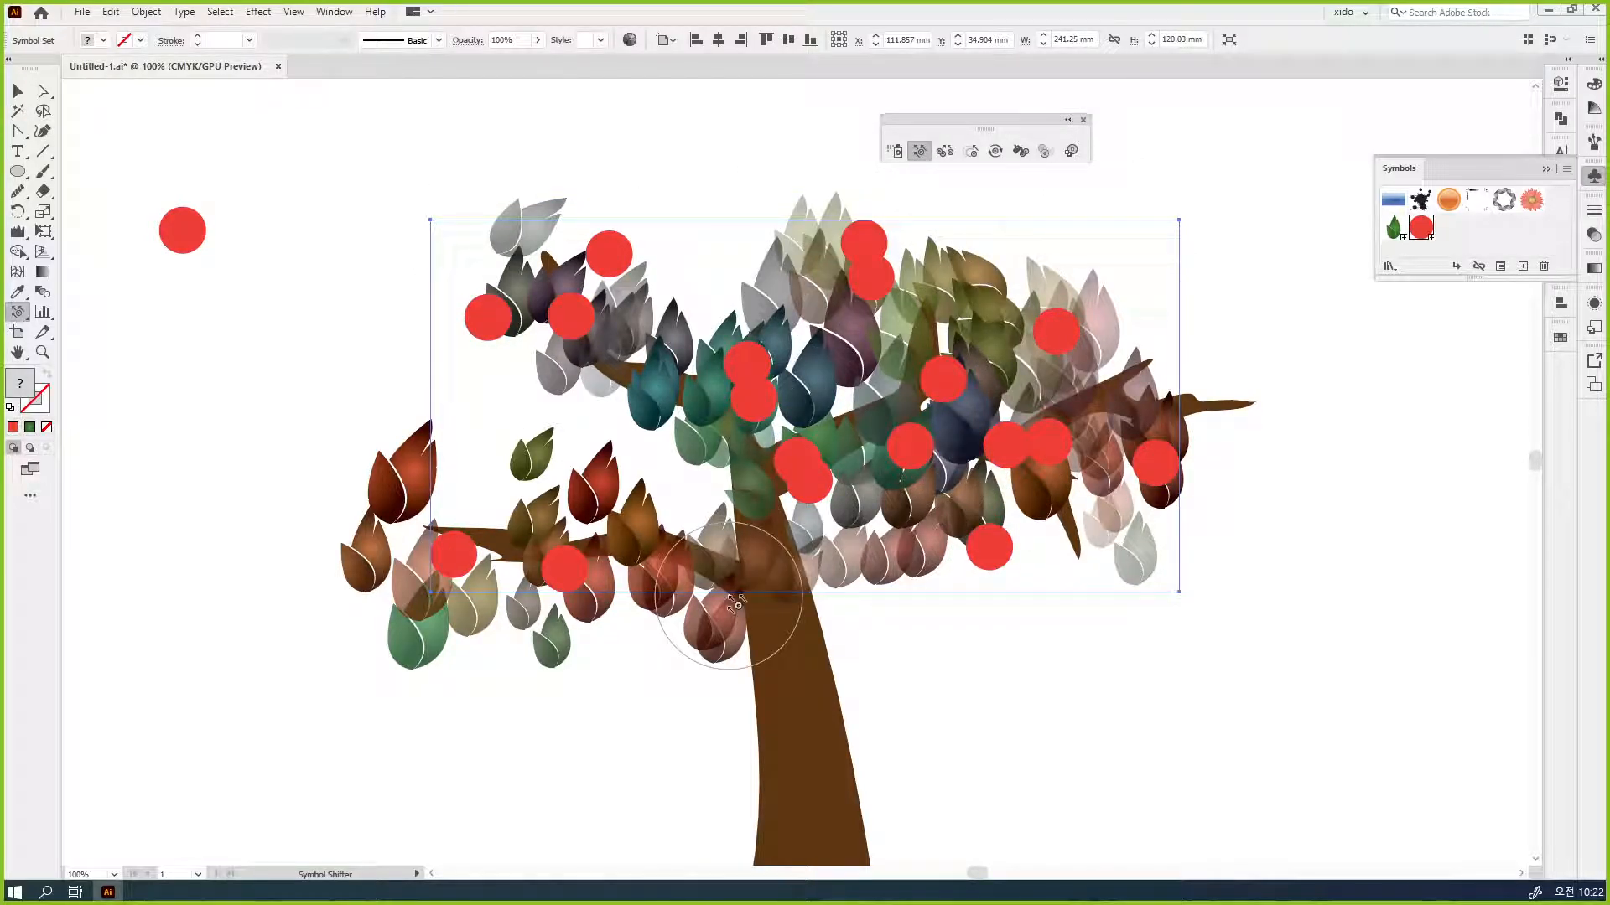
pyautogui.click(1226, 764)
pyautogui.click(18, 91)
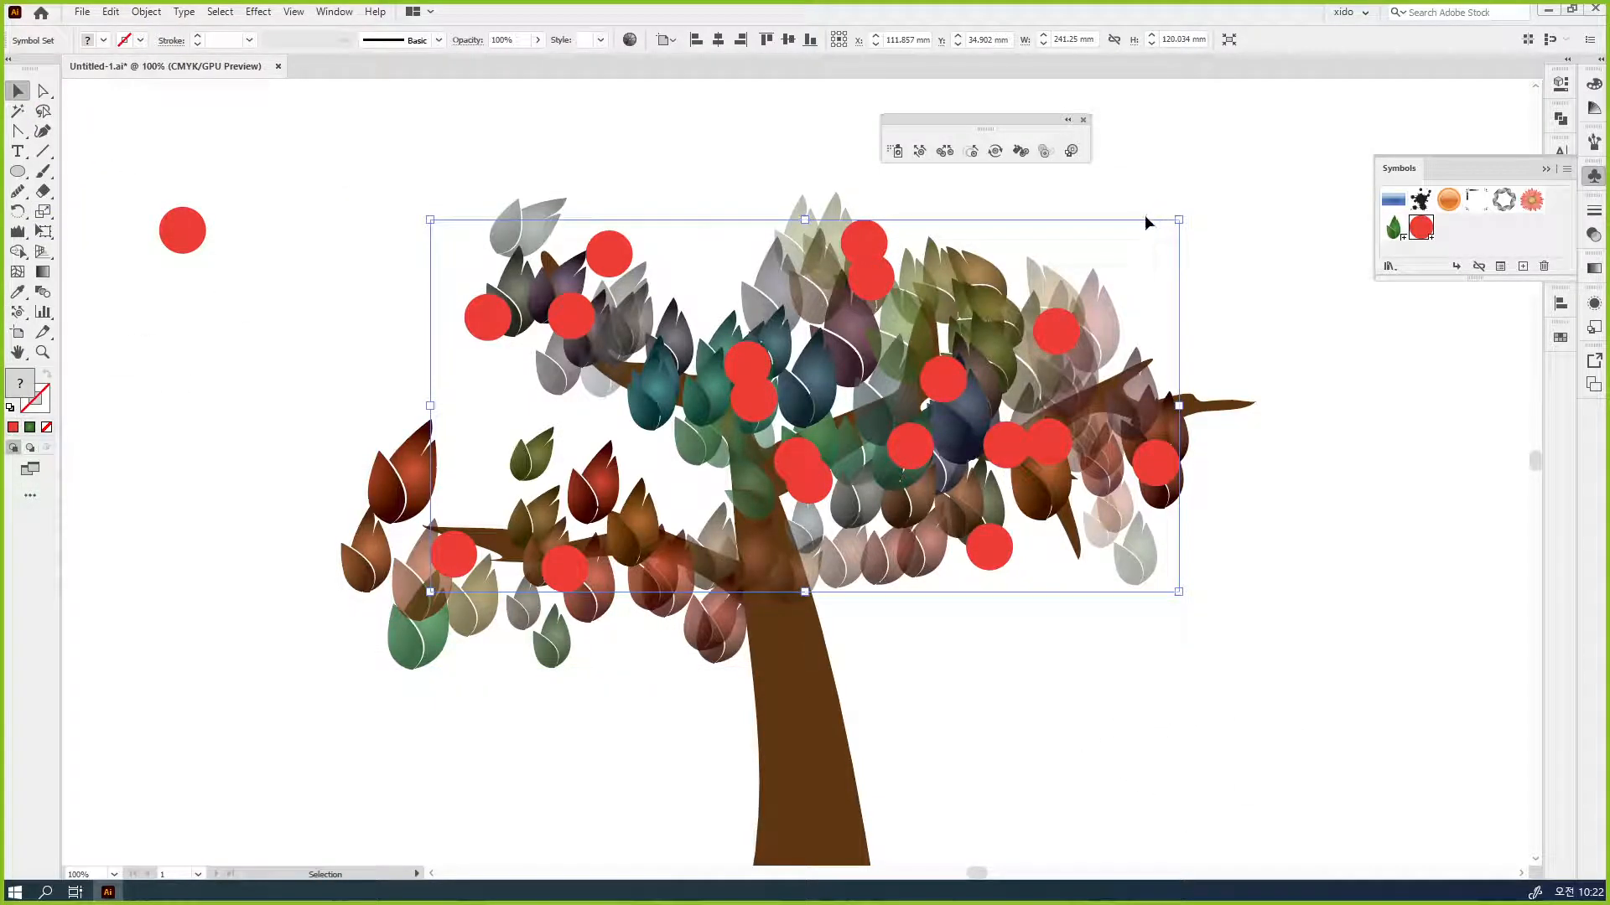
pyautogui.click(1218, 704)
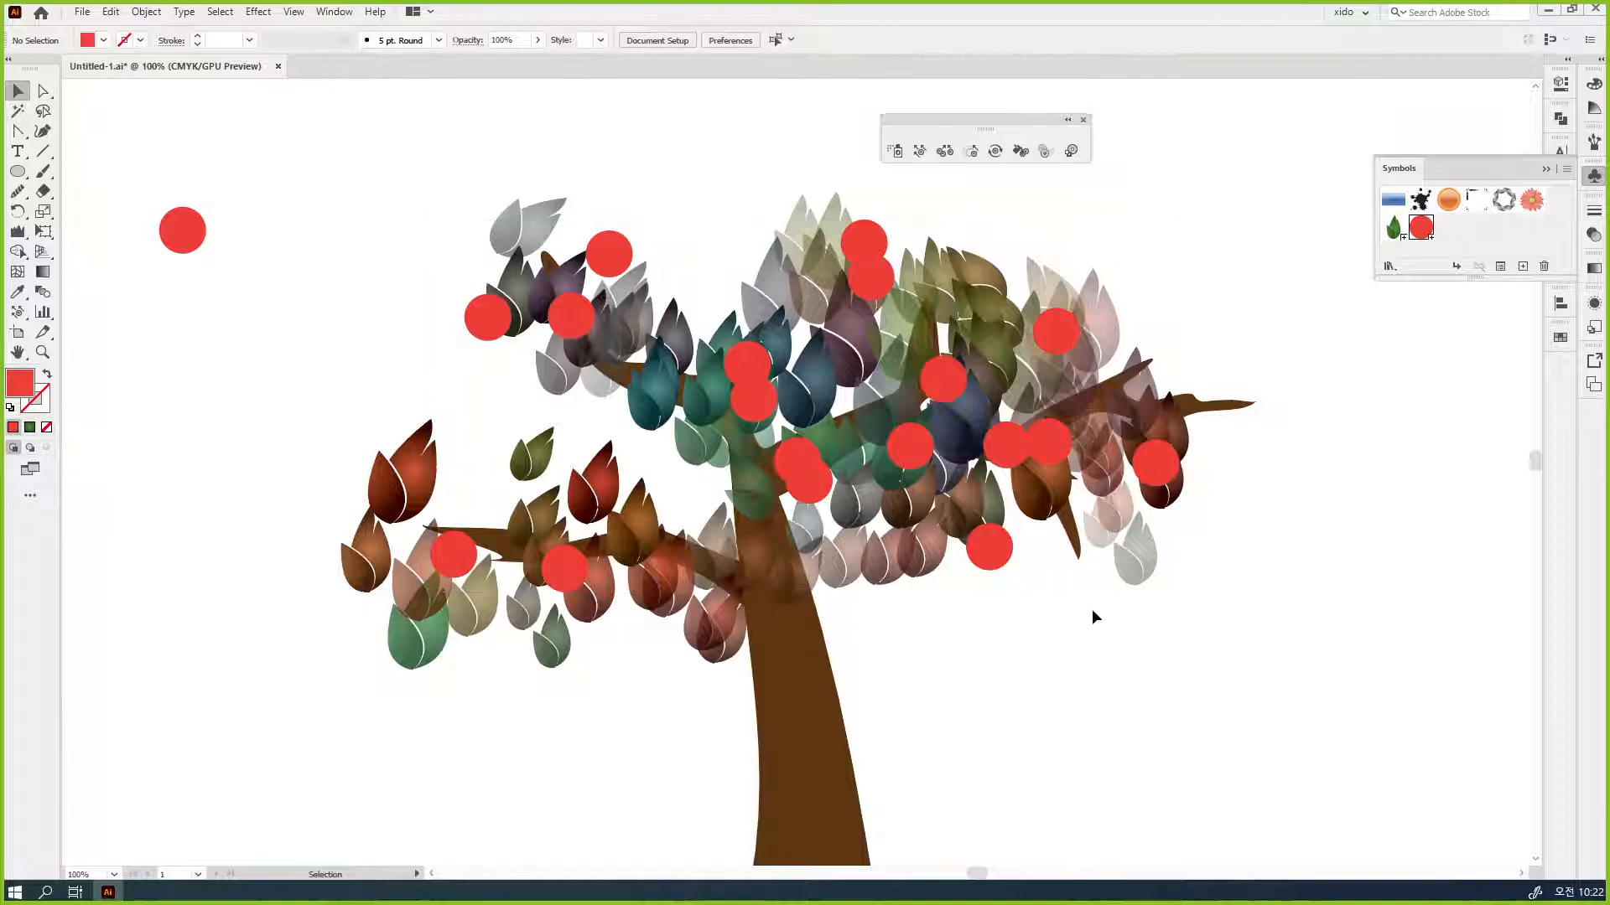
# - Duplicate the leaf symbol set and place the copy slightly below and to the right of the original, overlapping the red circles
pyautogui.click(1127, 583)
pyautogui.moveTo(1127, 583); pyautogui.dragTo(1213, 675)
pyautogui.moveTo(1038, 629); pyautogui.dragTo(1023, 592)
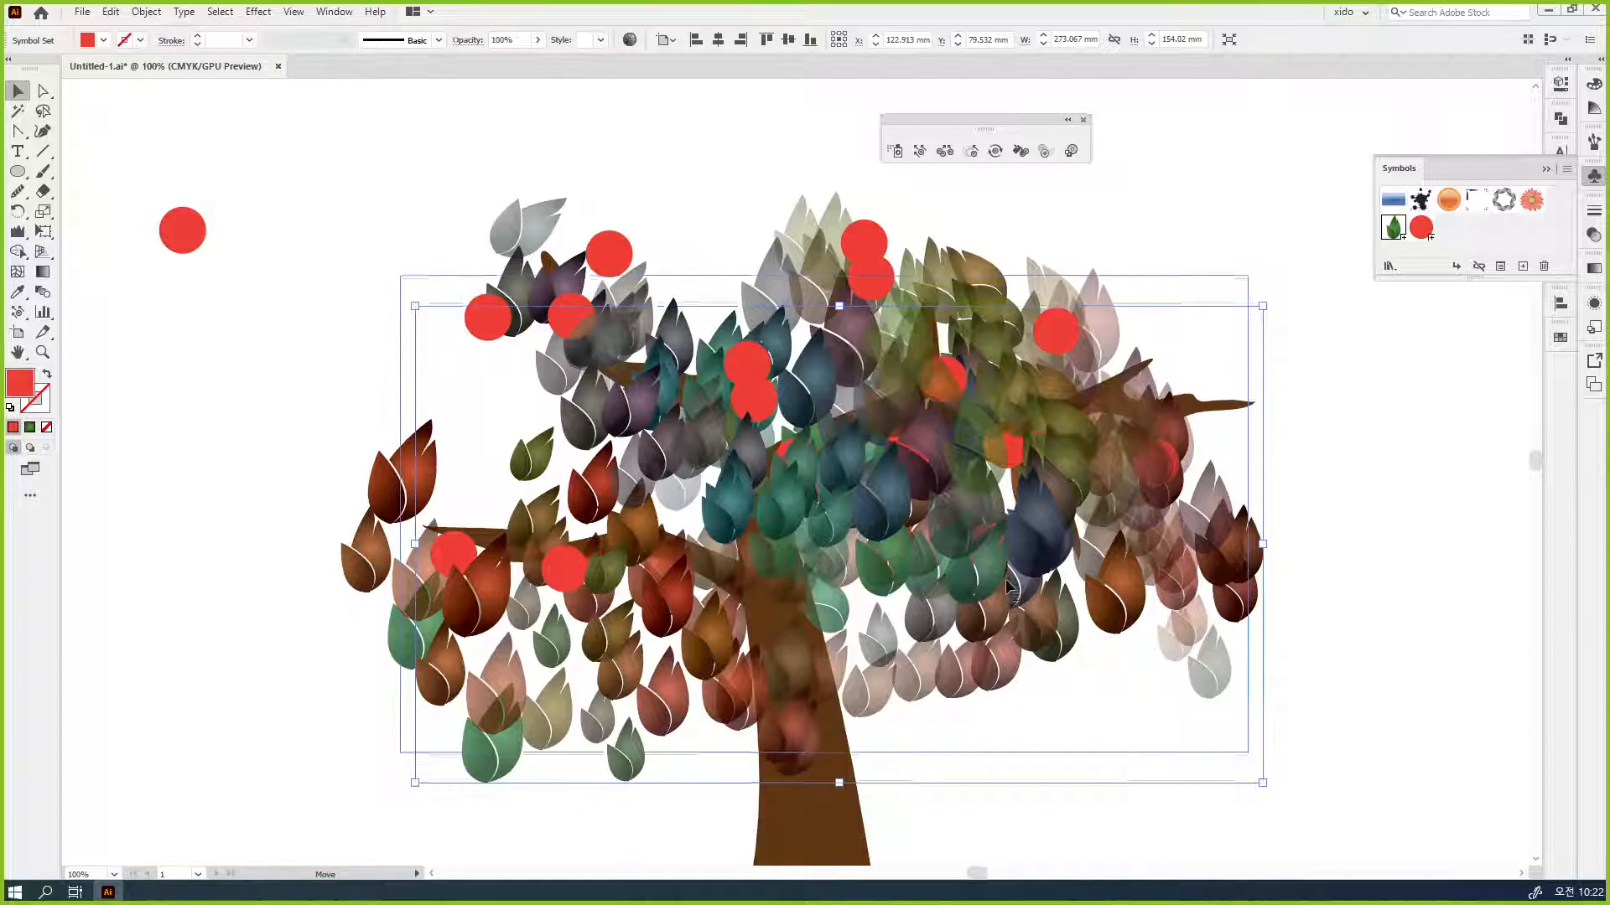
# - Make leaves in the duplicated set's centre and left side more transparent with the Symbol Screener
pyautogui.click(1043, 151)
pyautogui.moveTo(1013, 474)
pyautogui.mouseDown()
pyautogui.moveTo(872, 428)
pyautogui.moveTo(935, 394)
pyautogui.moveTo(956, 402)
pyautogui.mouseUp()
pyautogui.click(442, 539)
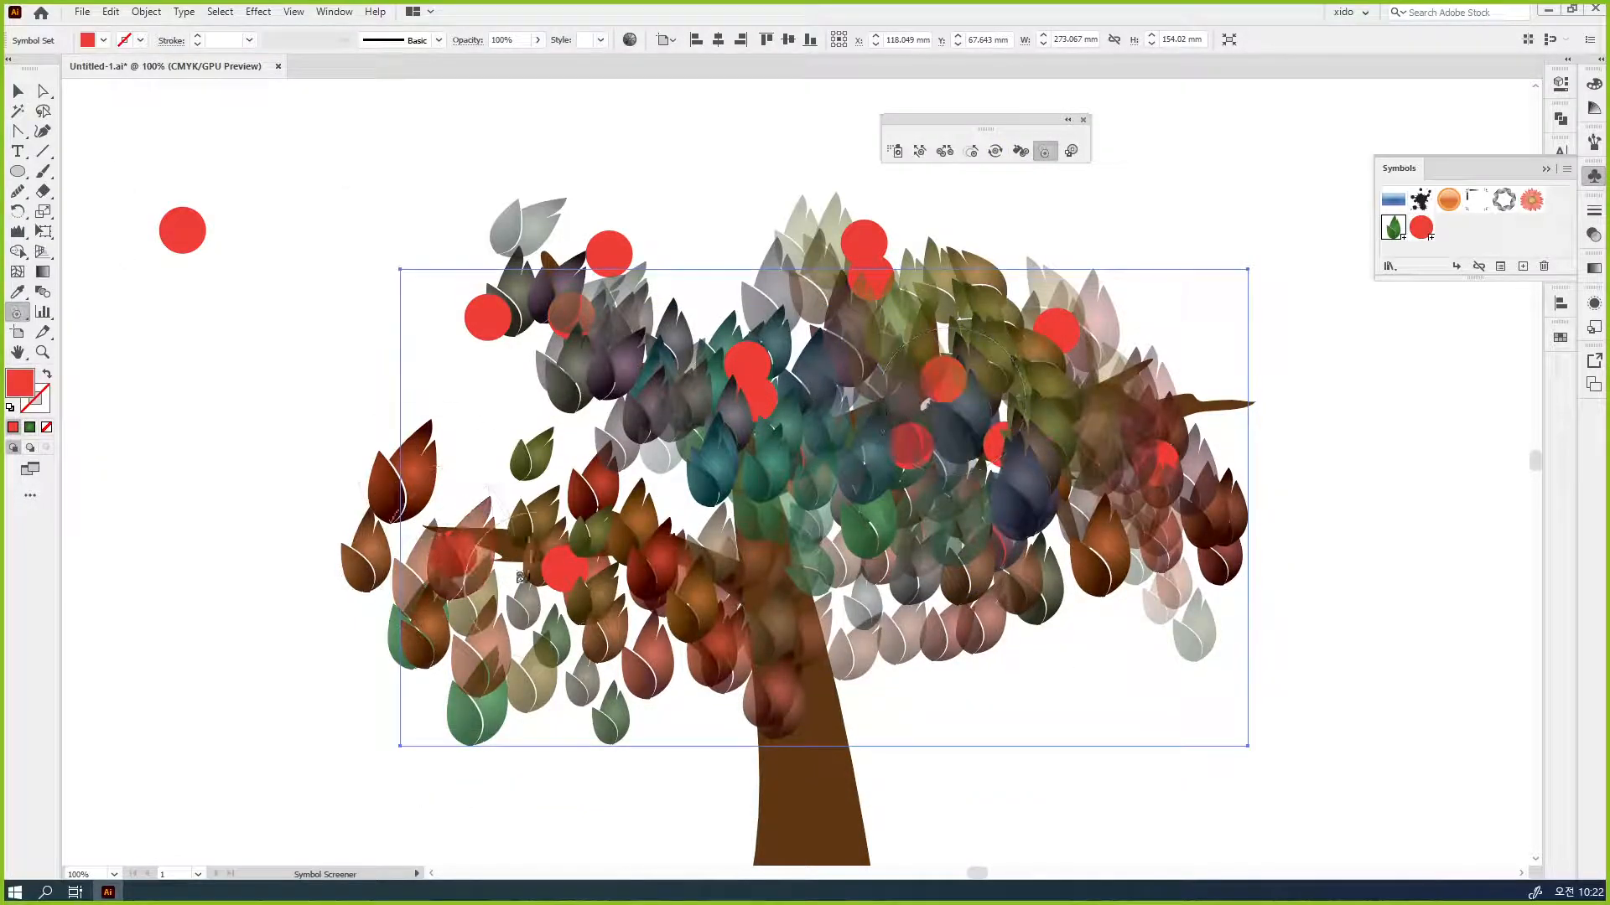
# - Make leaves in the duplicated set's lower-left and upper-left areas more transparent with the Symbol Screener, and deselect the set
pyautogui.click(644, 603)
pyautogui.click(572, 342)
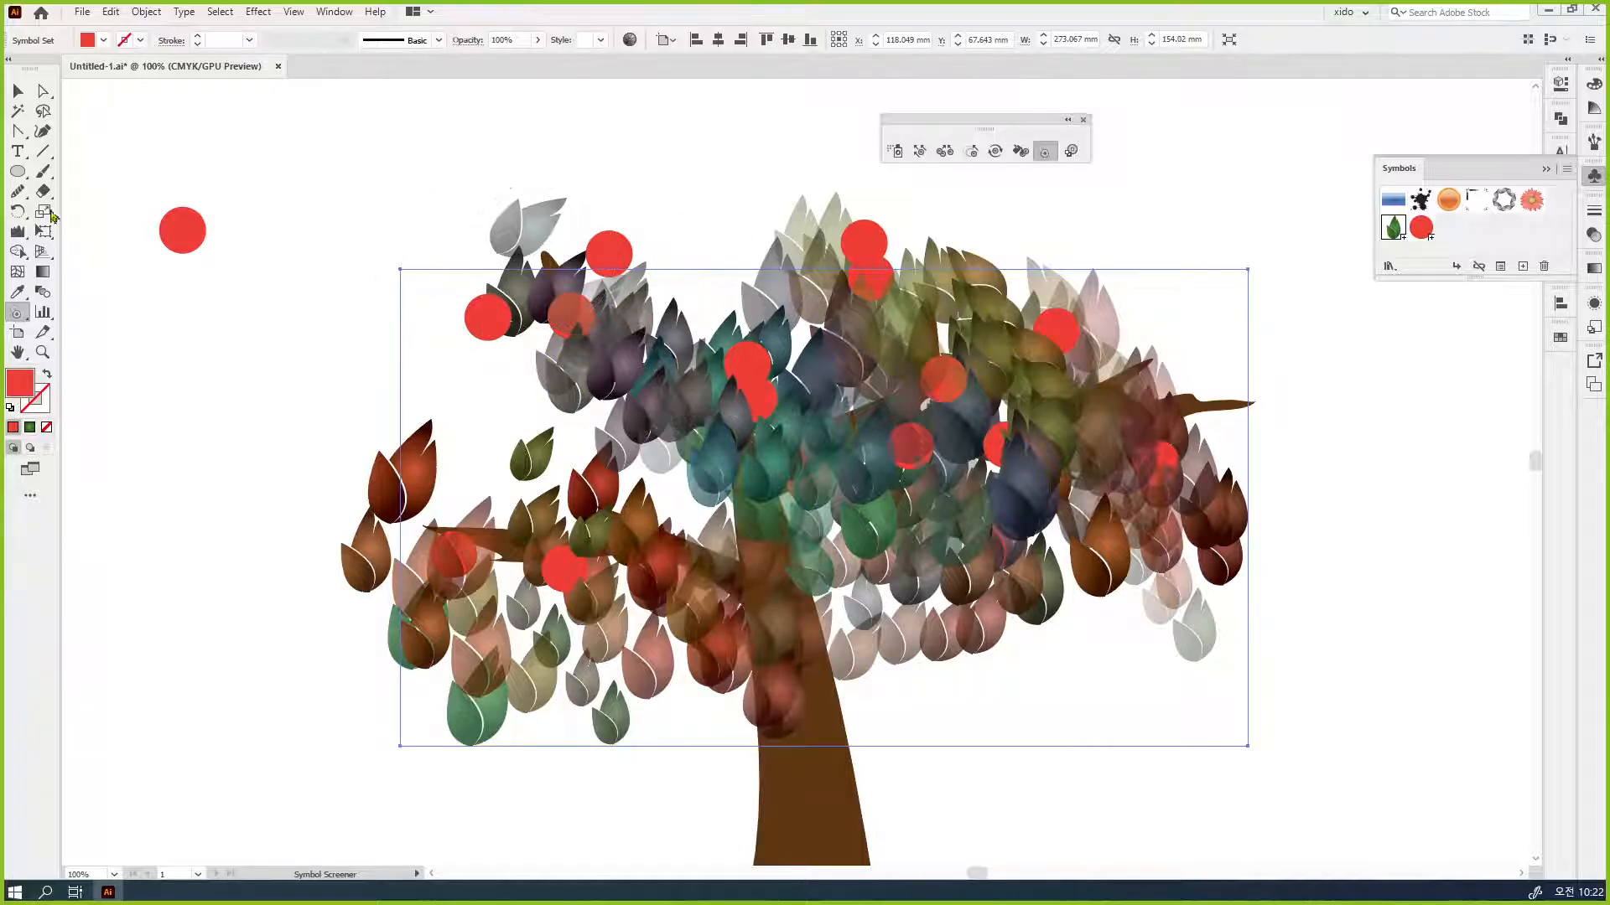
pyautogui.click(17, 91)
pyautogui.click(731, 145)
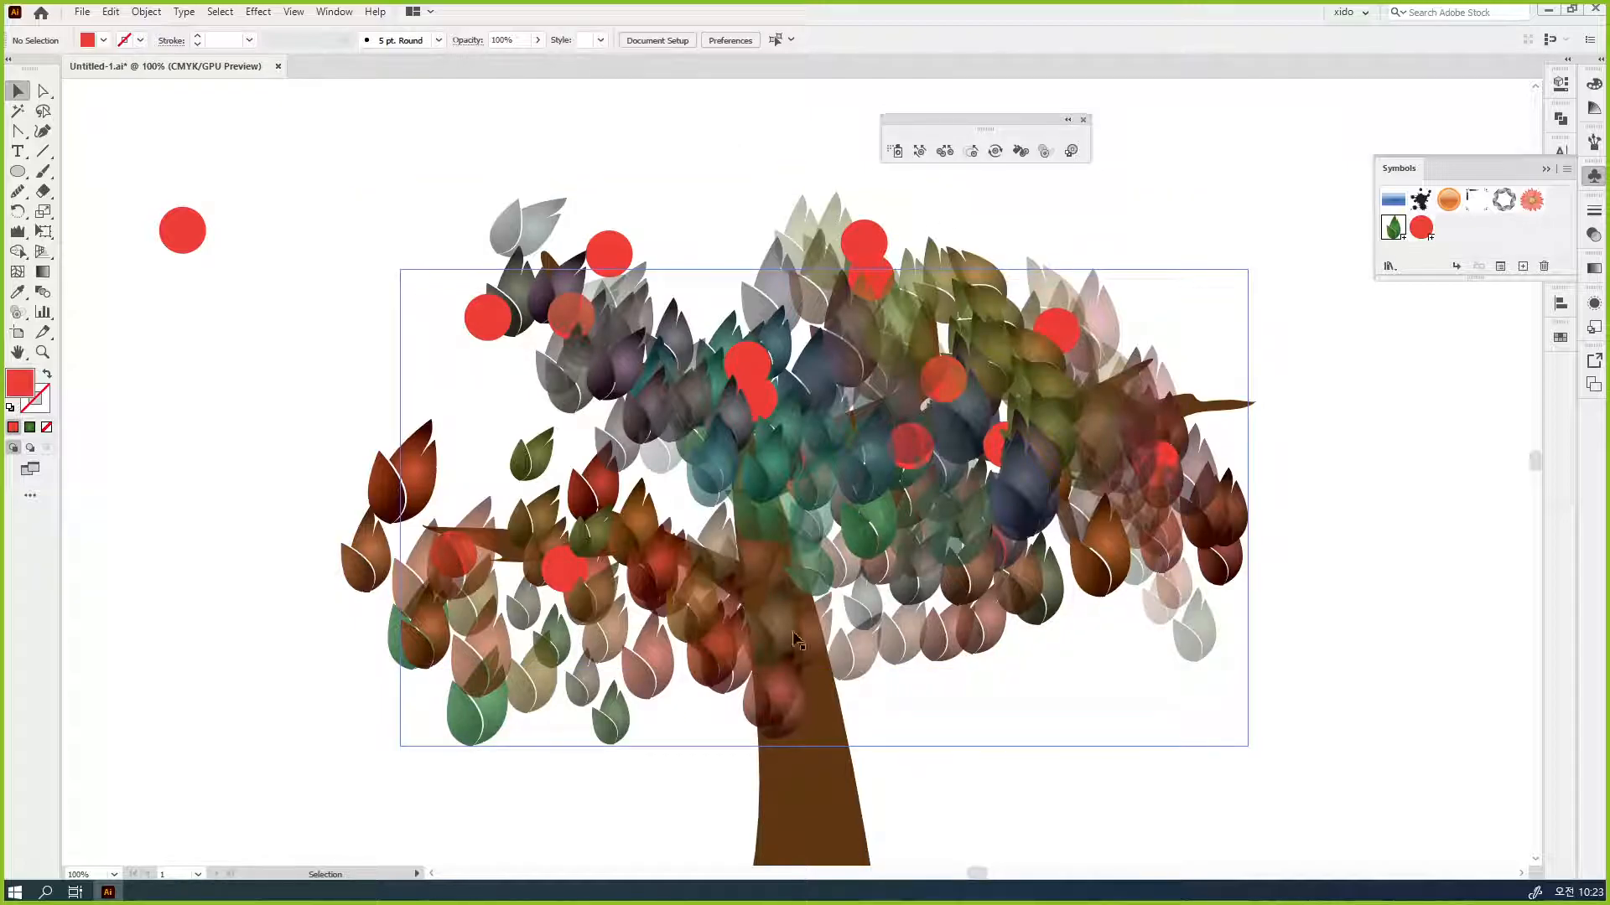
pyautogui.moveTo(1426, 611); pyautogui.dragTo(1267, 552)
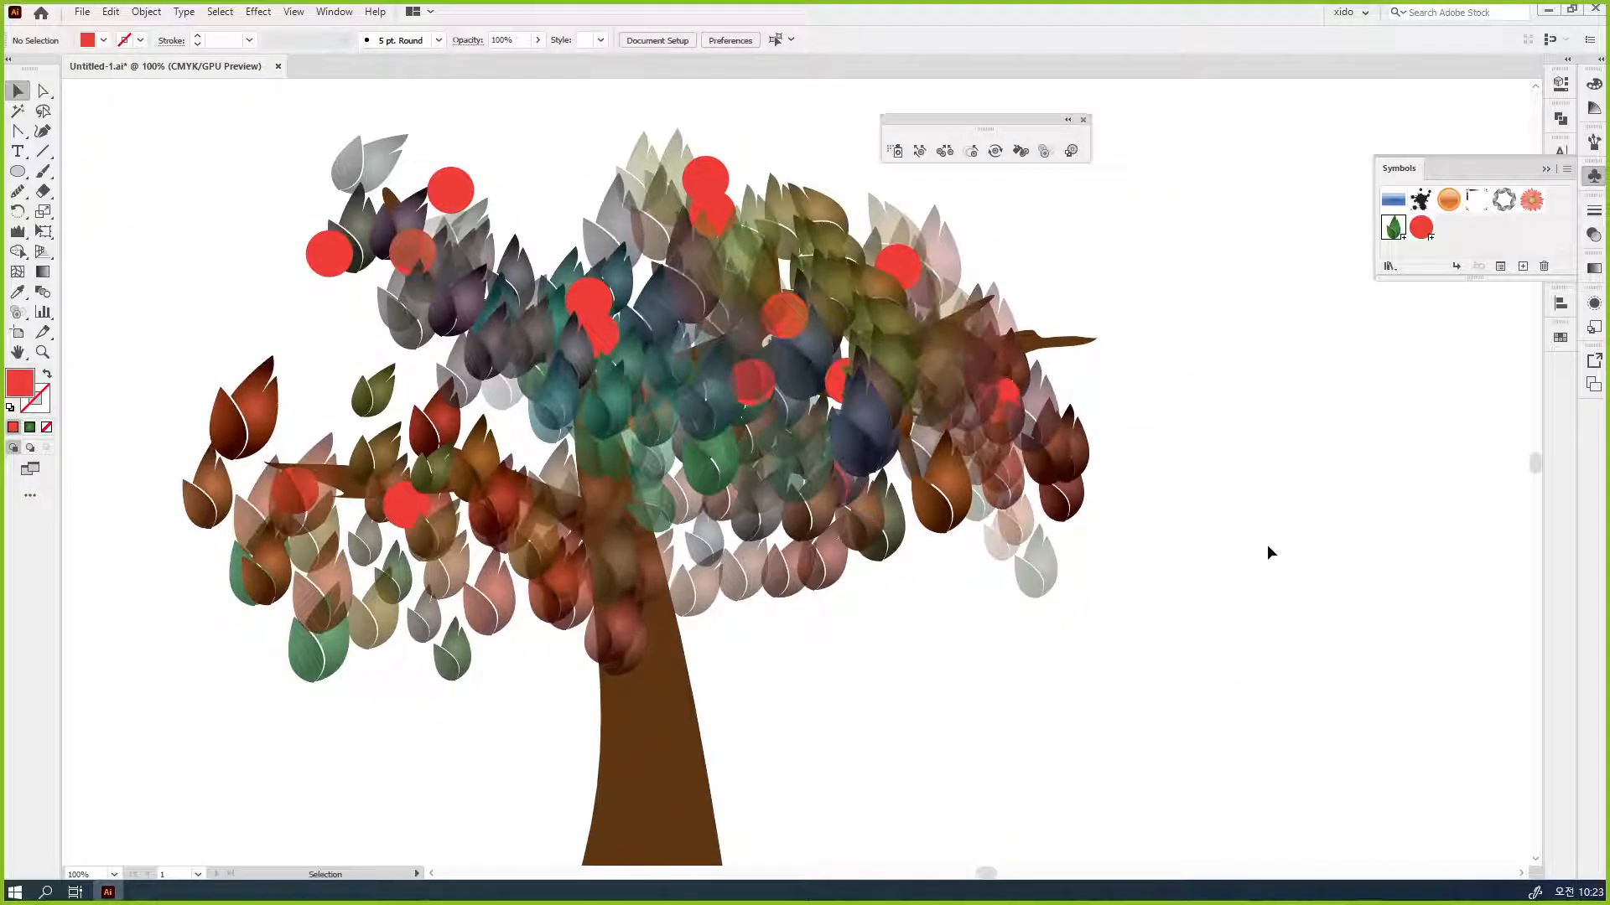
# - Duplicate the partly transparent leaf symbol set and place the copy in the empty area to the right of the tree
pyautogui.click(1394, 228)
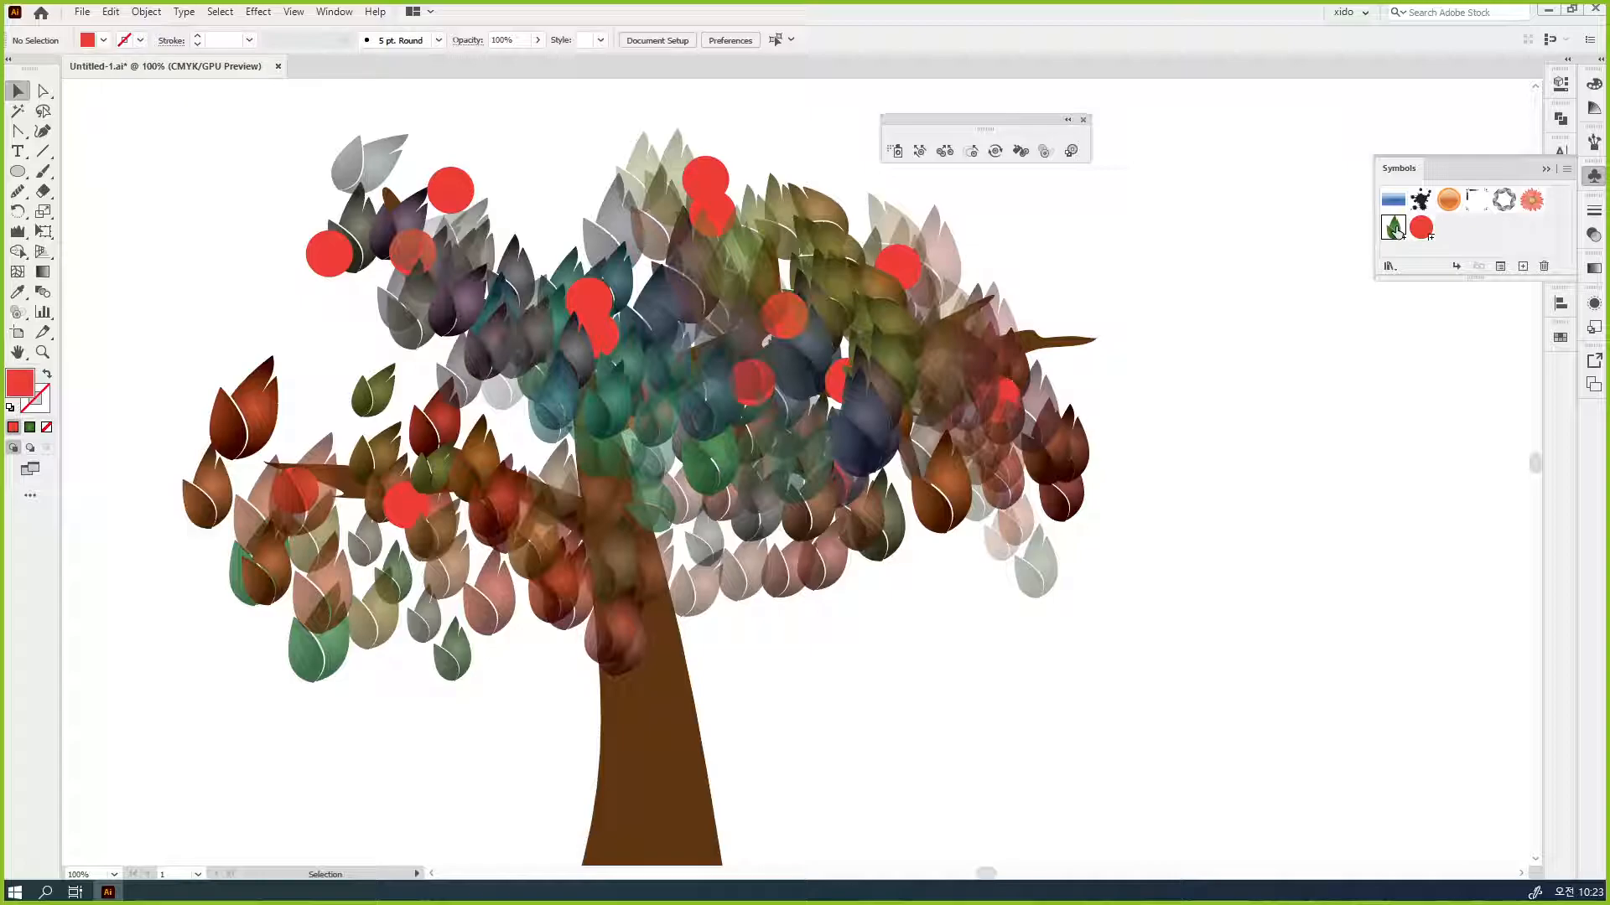
pyautogui.click(1040, 581)
pyautogui.moveTo(1096, 694); pyautogui.dragTo(829, 588)
pyautogui.moveTo(766, 486); pyautogui.dragTo(1428, 651)
pyautogui.moveTo(1291, 579); pyautogui.dragTo(941, 480)
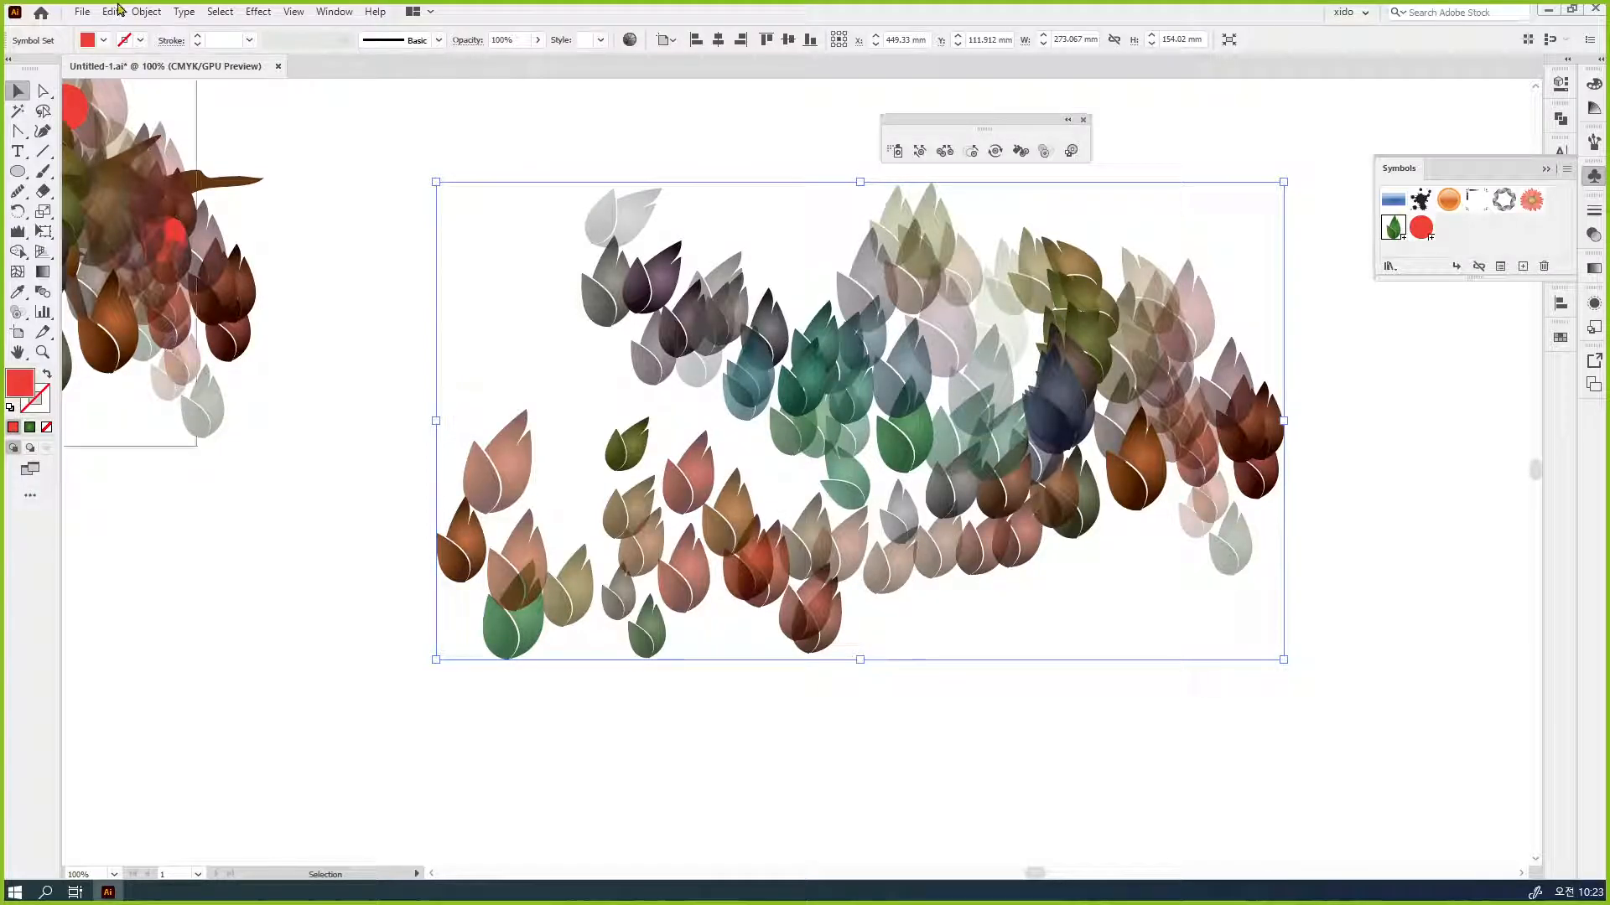
# - Expand the leaf set copy beside the tree into separate symbol instances, with Object and Fill enabled
pyautogui.click(146, 11)
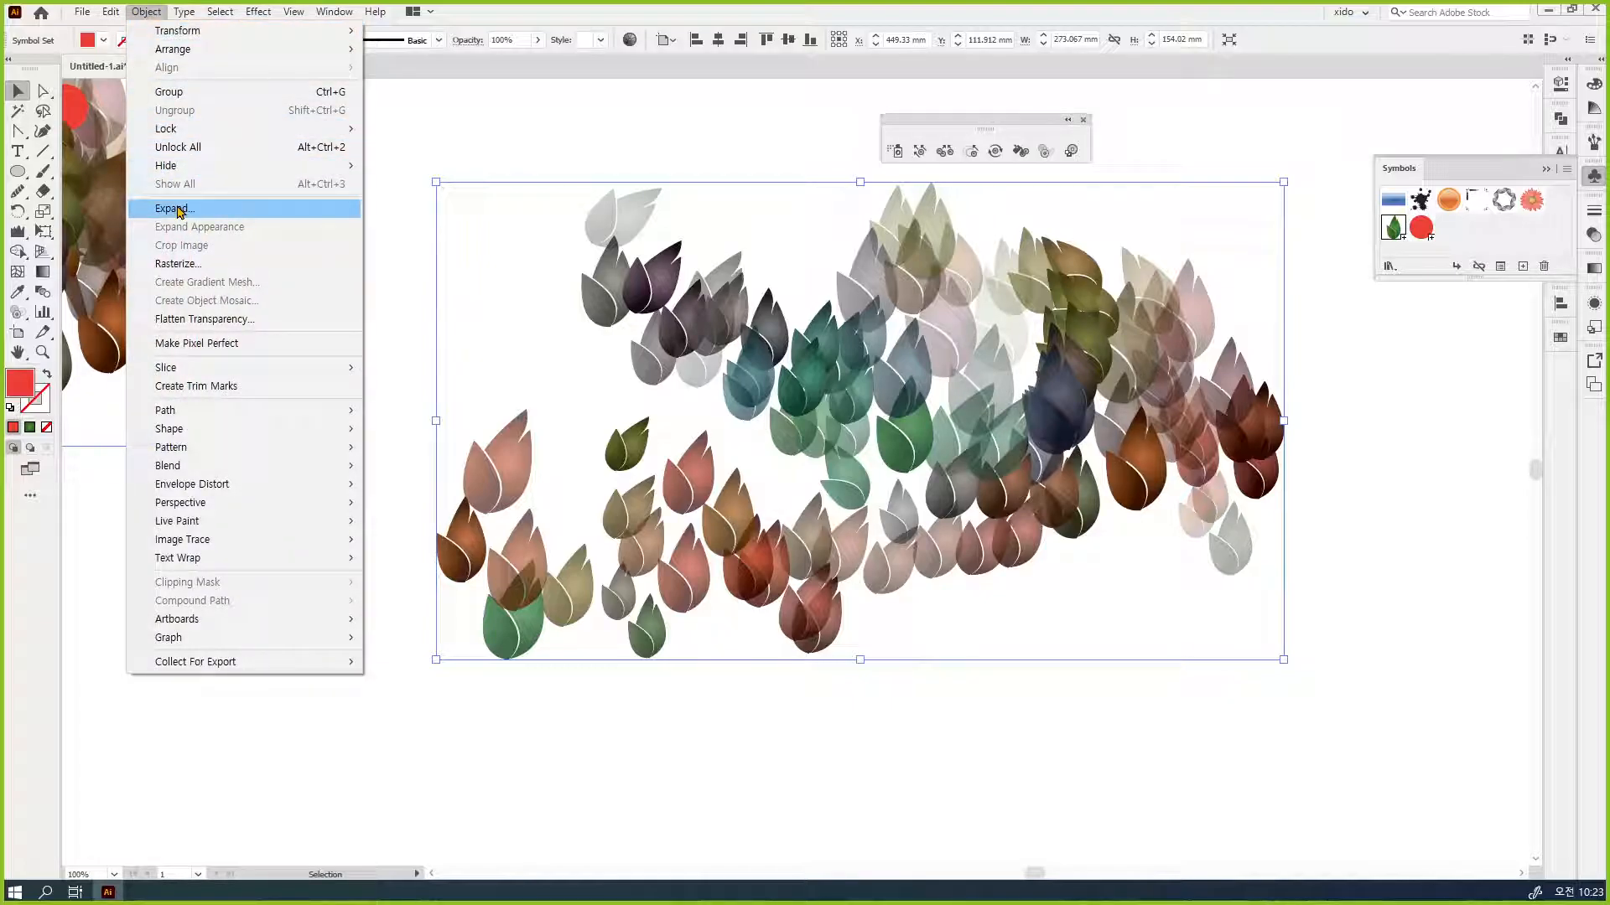
pyautogui.click(872, 423)
pyautogui.hotkey('ctrl', 'y')
pyautogui.hotkey('ctrl', 'y')
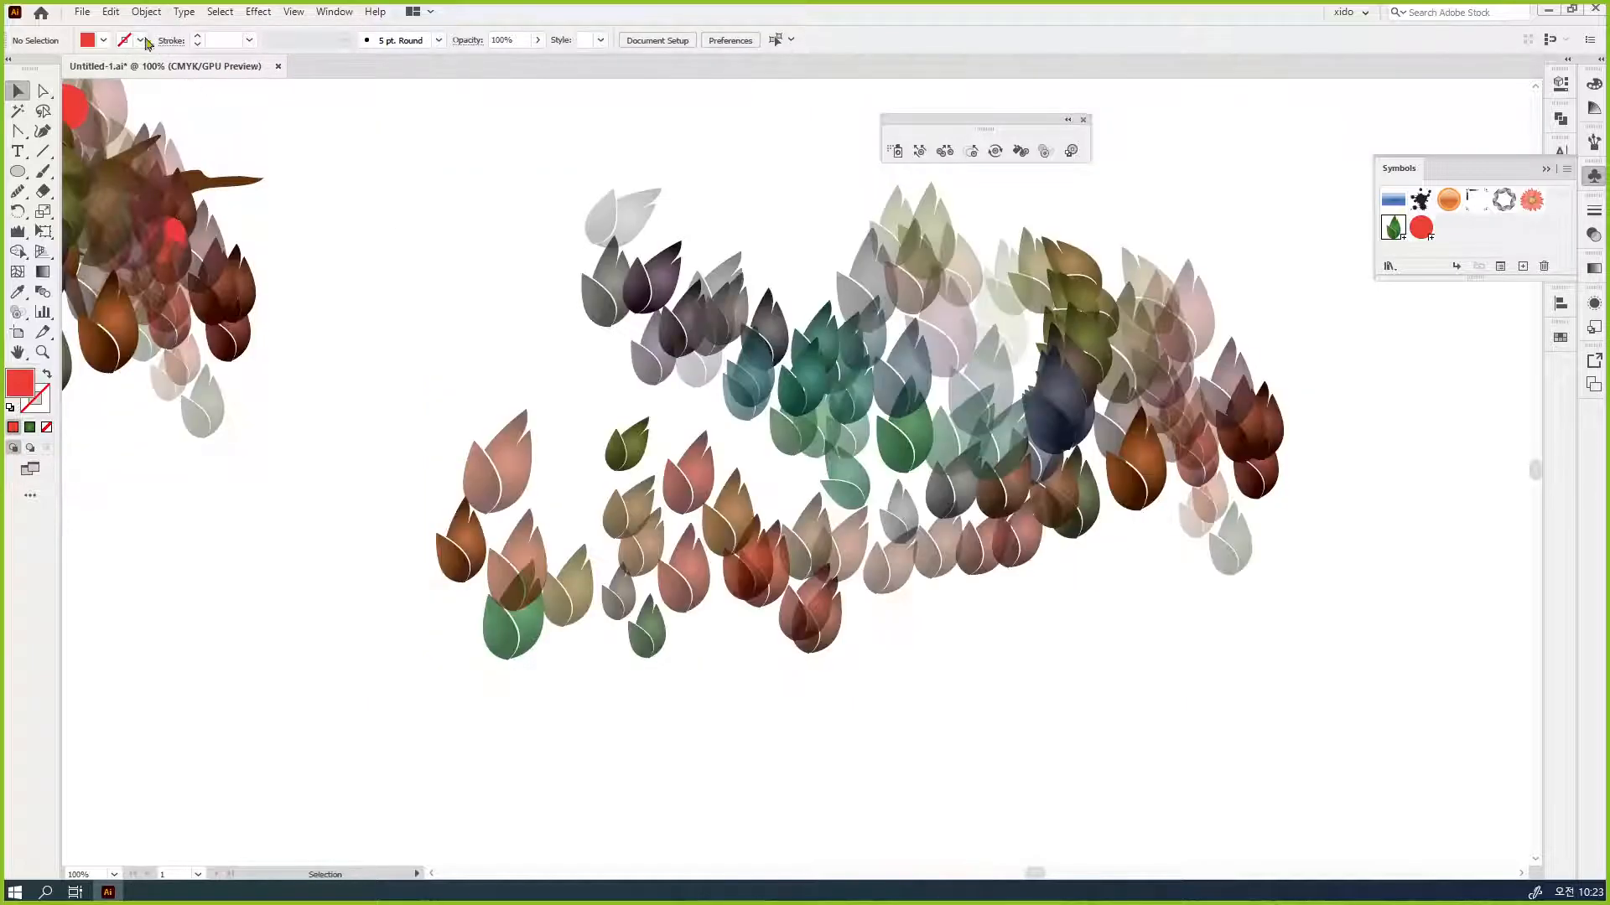
pyautogui.click(146, 11)
pyautogui.hotkey('ctrl', 'a')
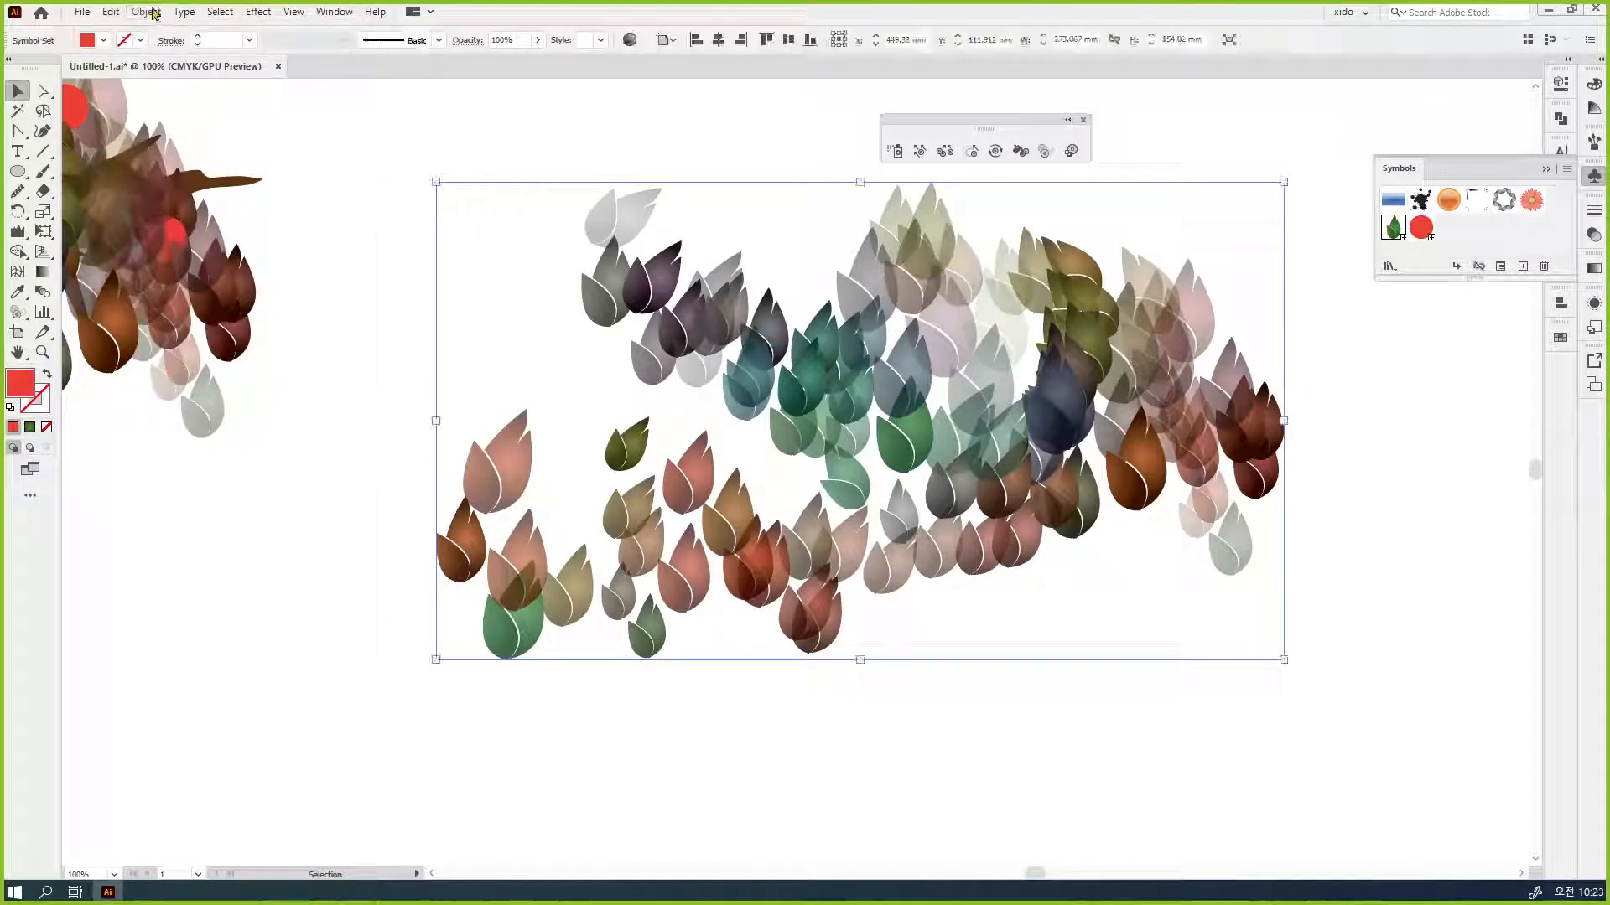
pyautogui.click(146, 11)
pyautogui.click(196, 217)
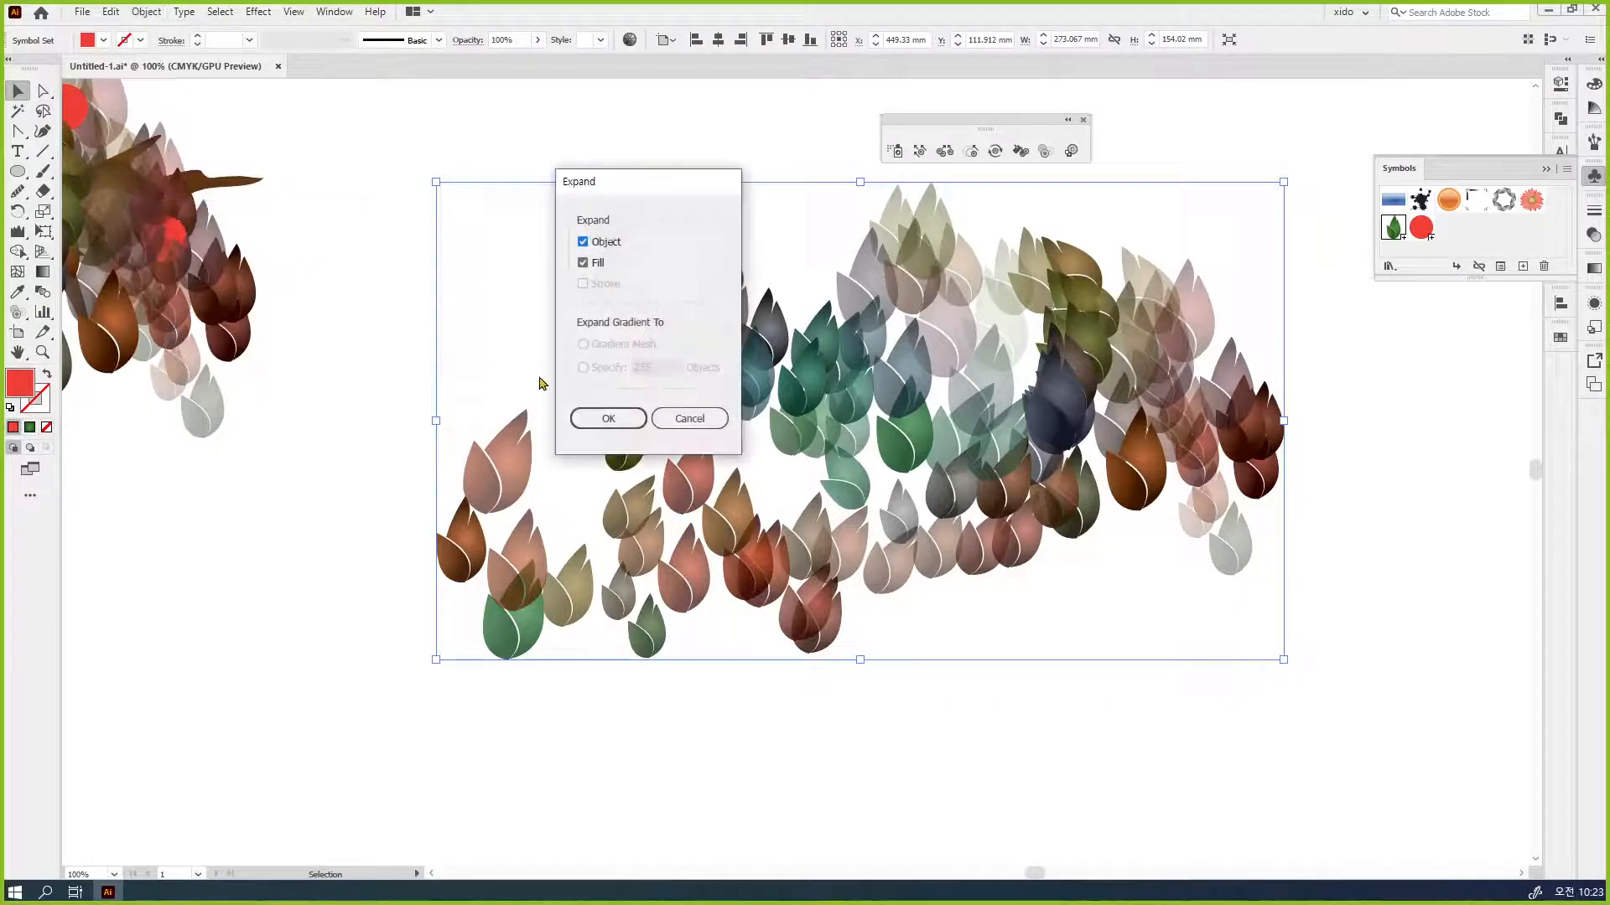
pyautogui.click(578, 424)
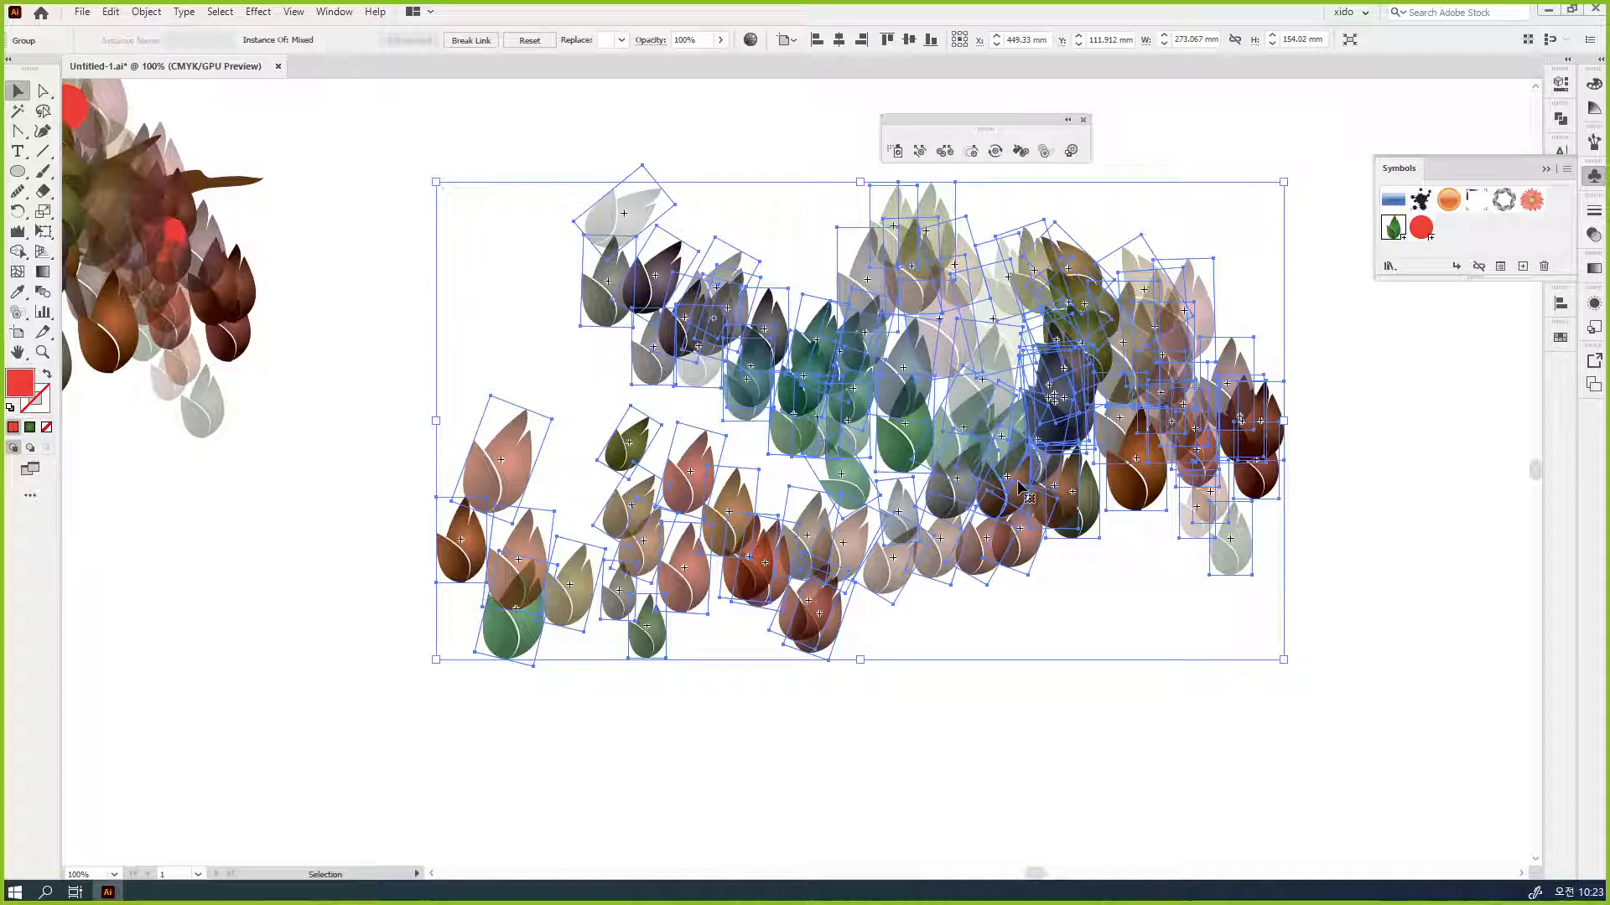
# - Expand the group of leaf instances once more into plain paths with Object and Fill enabled, and check them in outline view
pyautogui.hotkey('ctrl', 'y')
pyautogui.hotkey('ctrl', 'y')
pyautogui.click(148, 12)
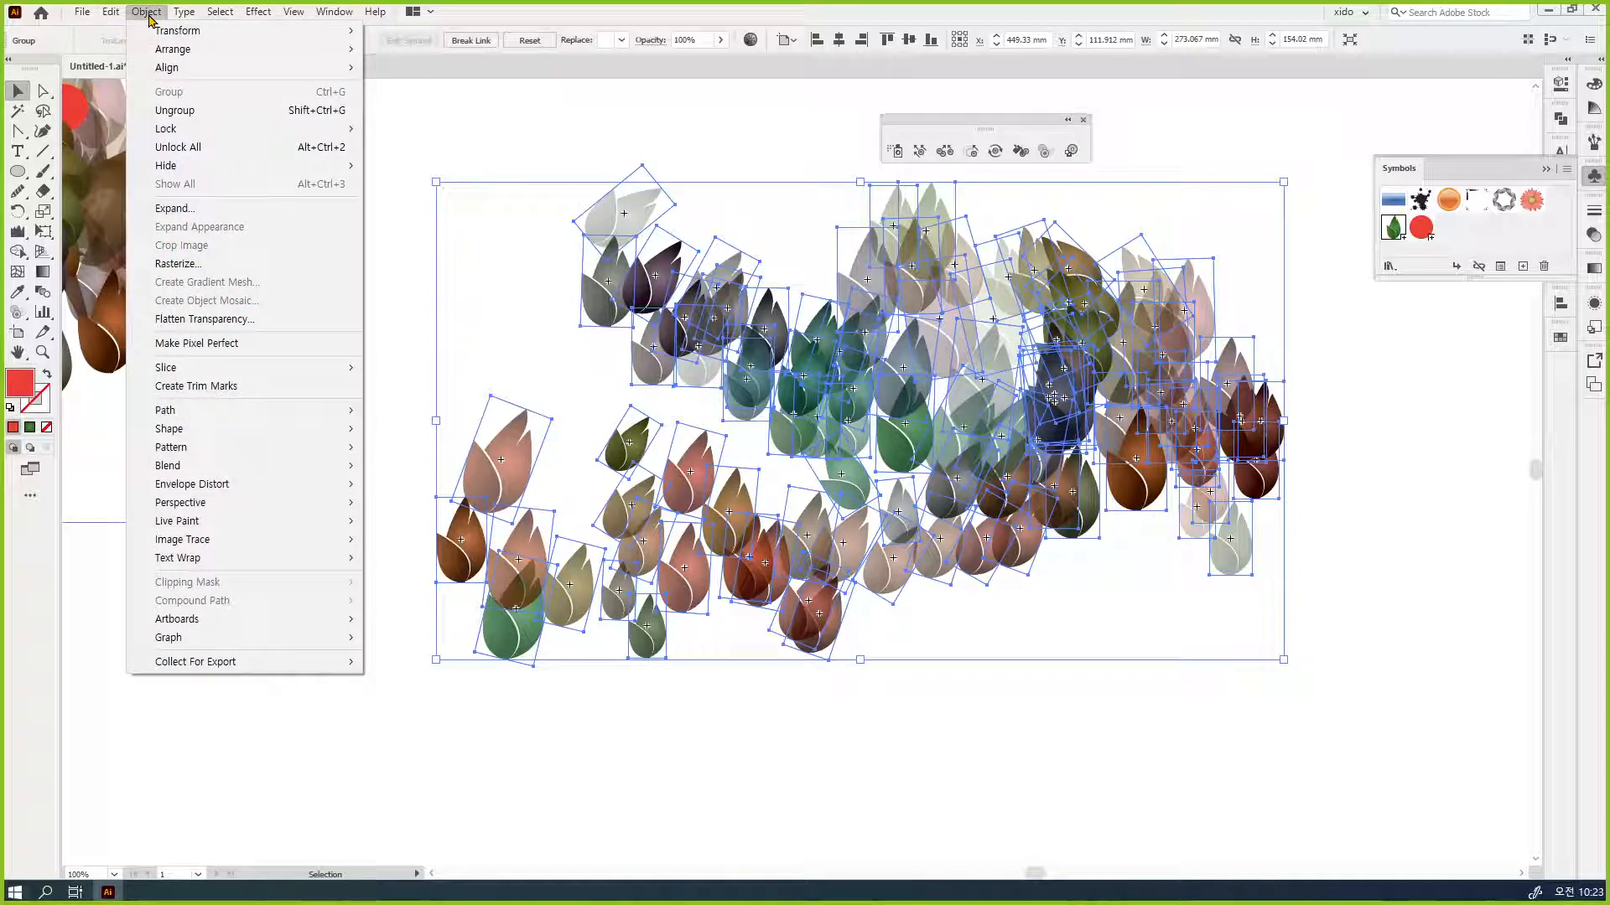
pyautogui.click(184, 208)
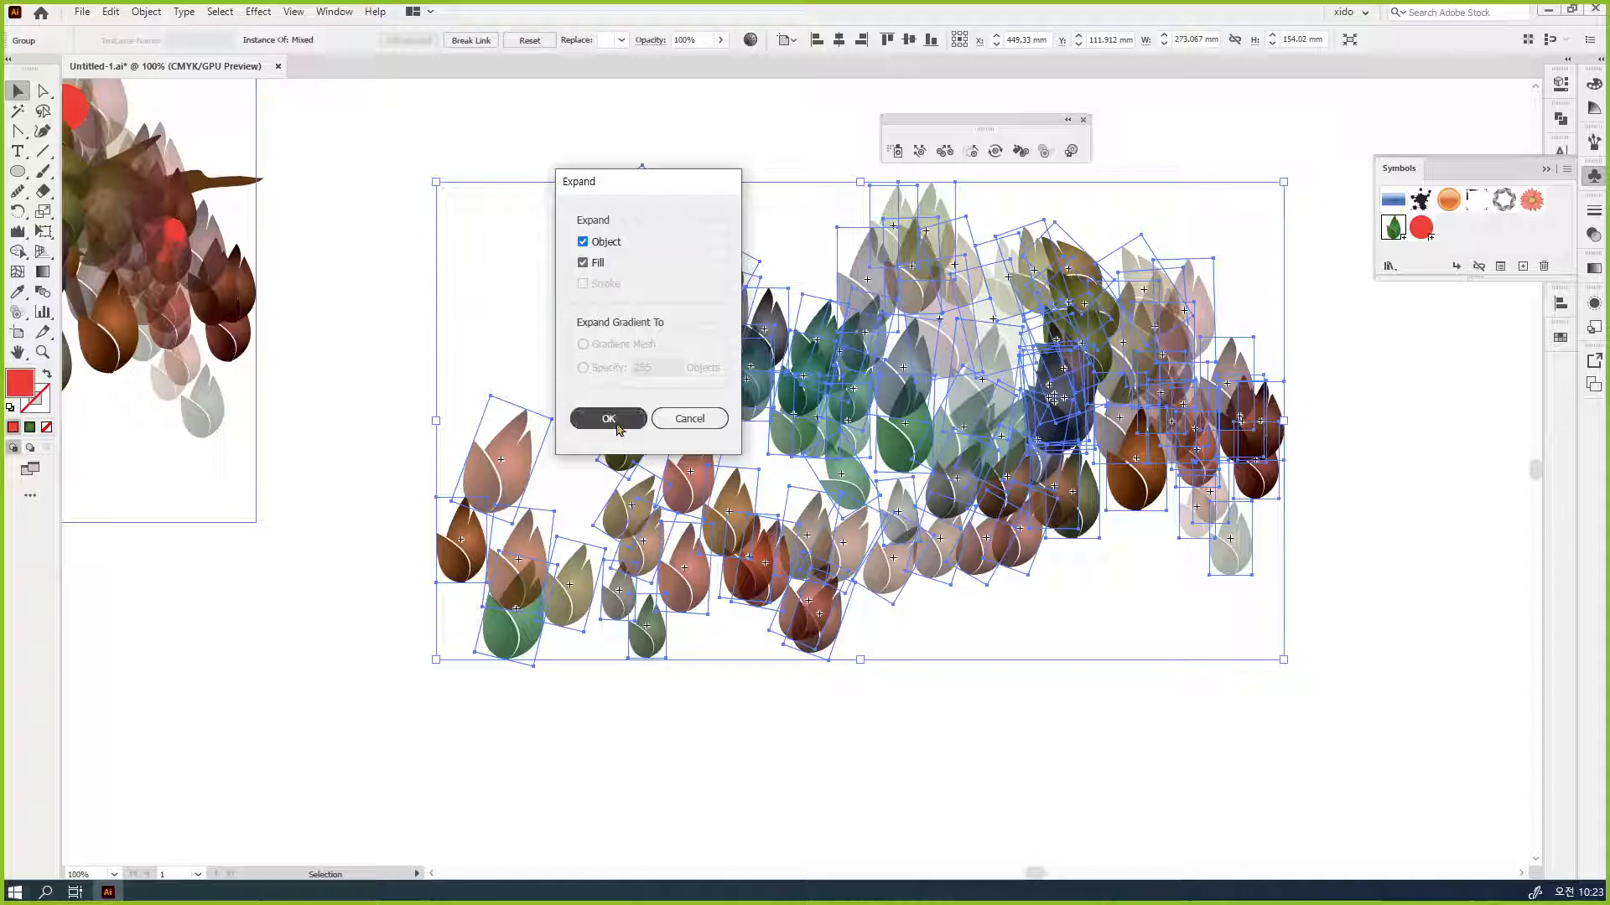
pyautogui.click(609, 419)
pyautogui.press('a')
pyautogui.hotkey('ctrl', 'y')
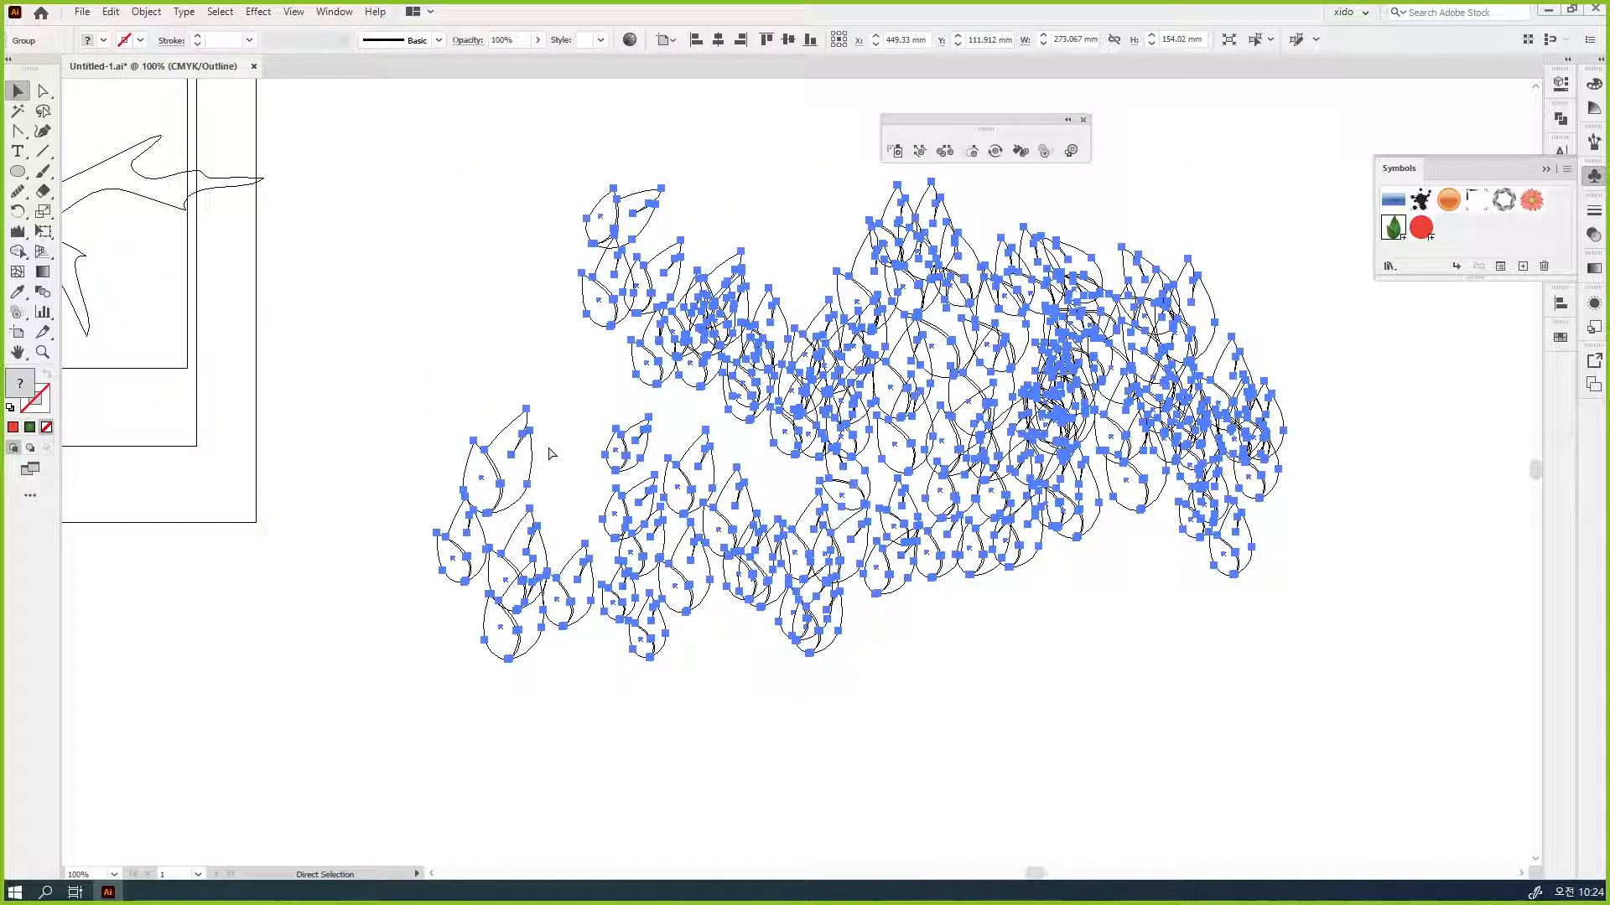
pyautogui.press('v')
pyautogui.hotkey('ctrl', 'y')
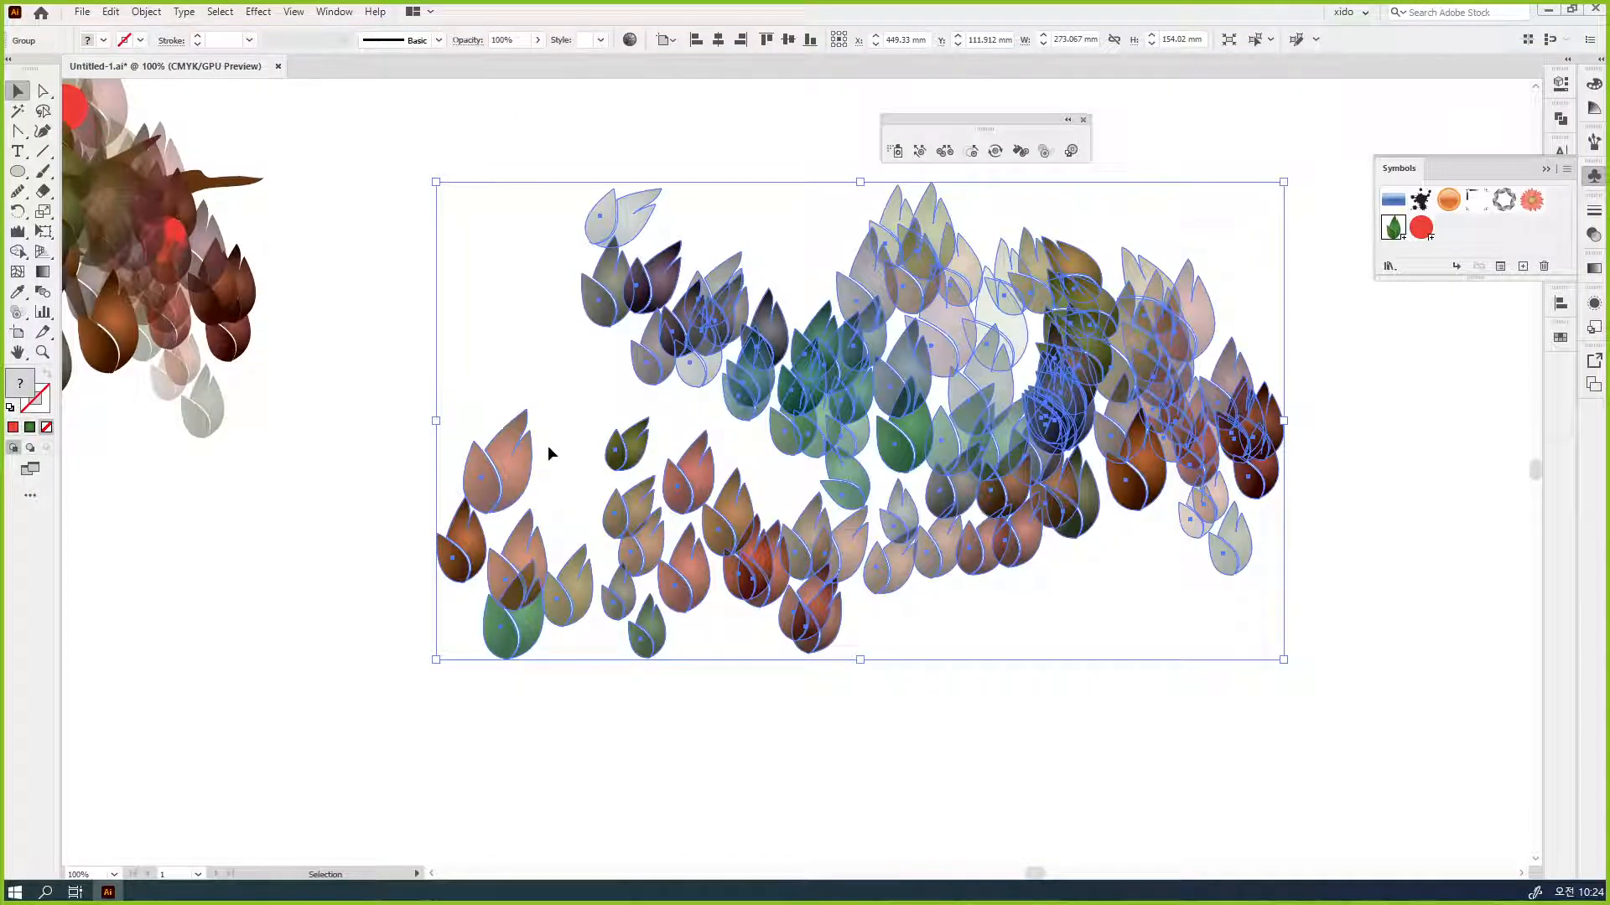
# - Undo both expansions of the leaf set copy, and break its link to the leaf symbol
pyautogui.hotkey('ctrl', 'z')
pyautogui.hotkey('ctrl', 'z')
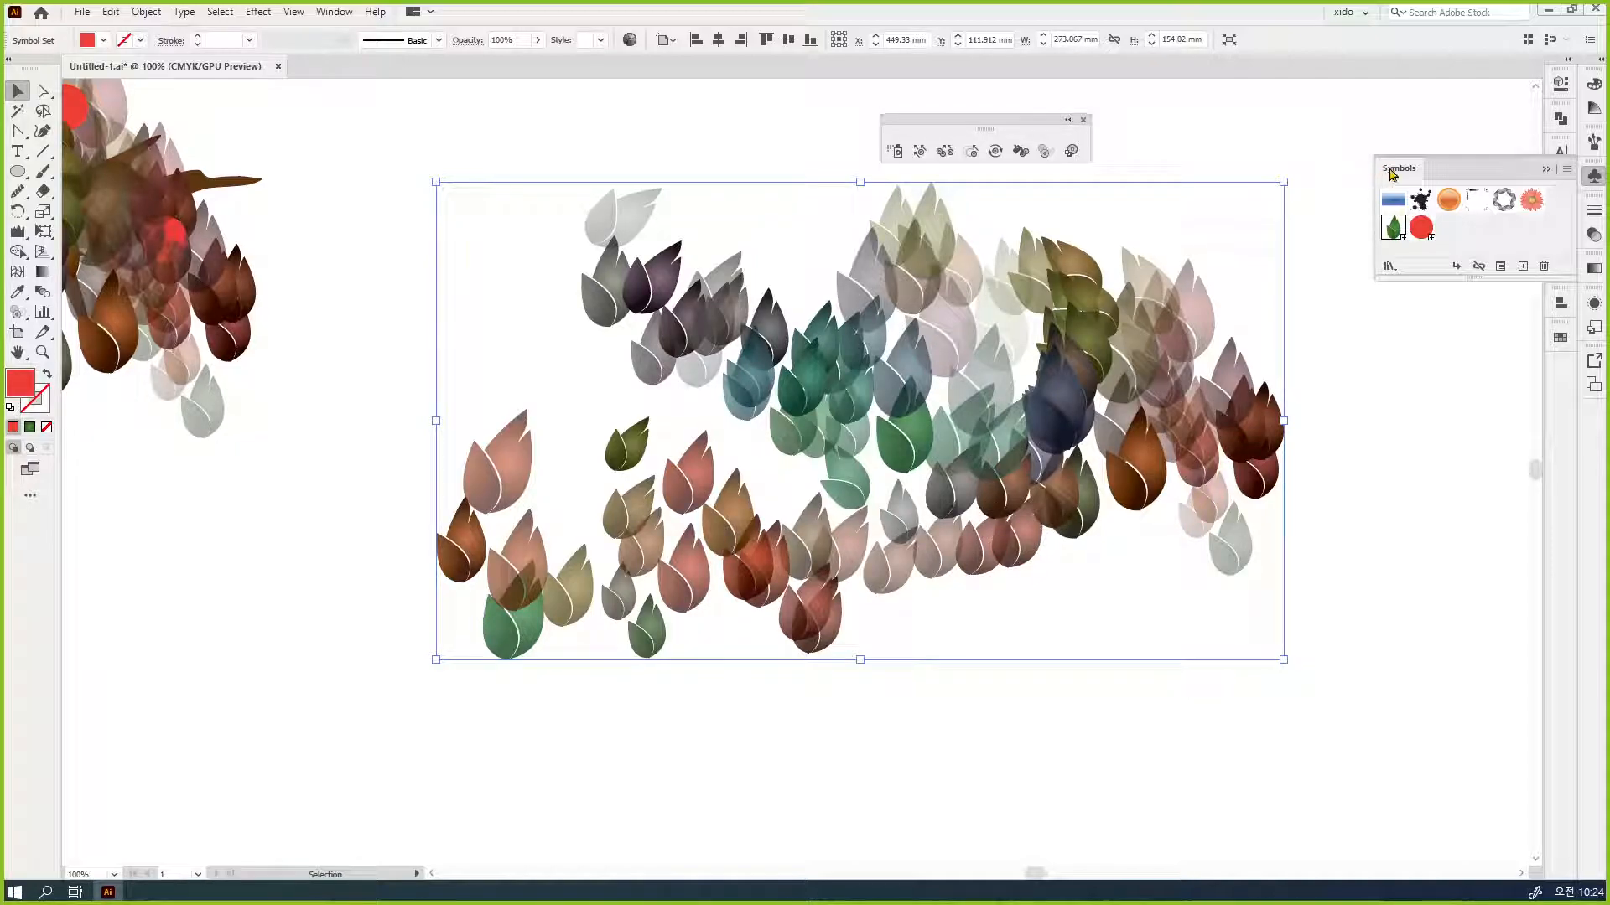
pyautogui.click(1479, 268)
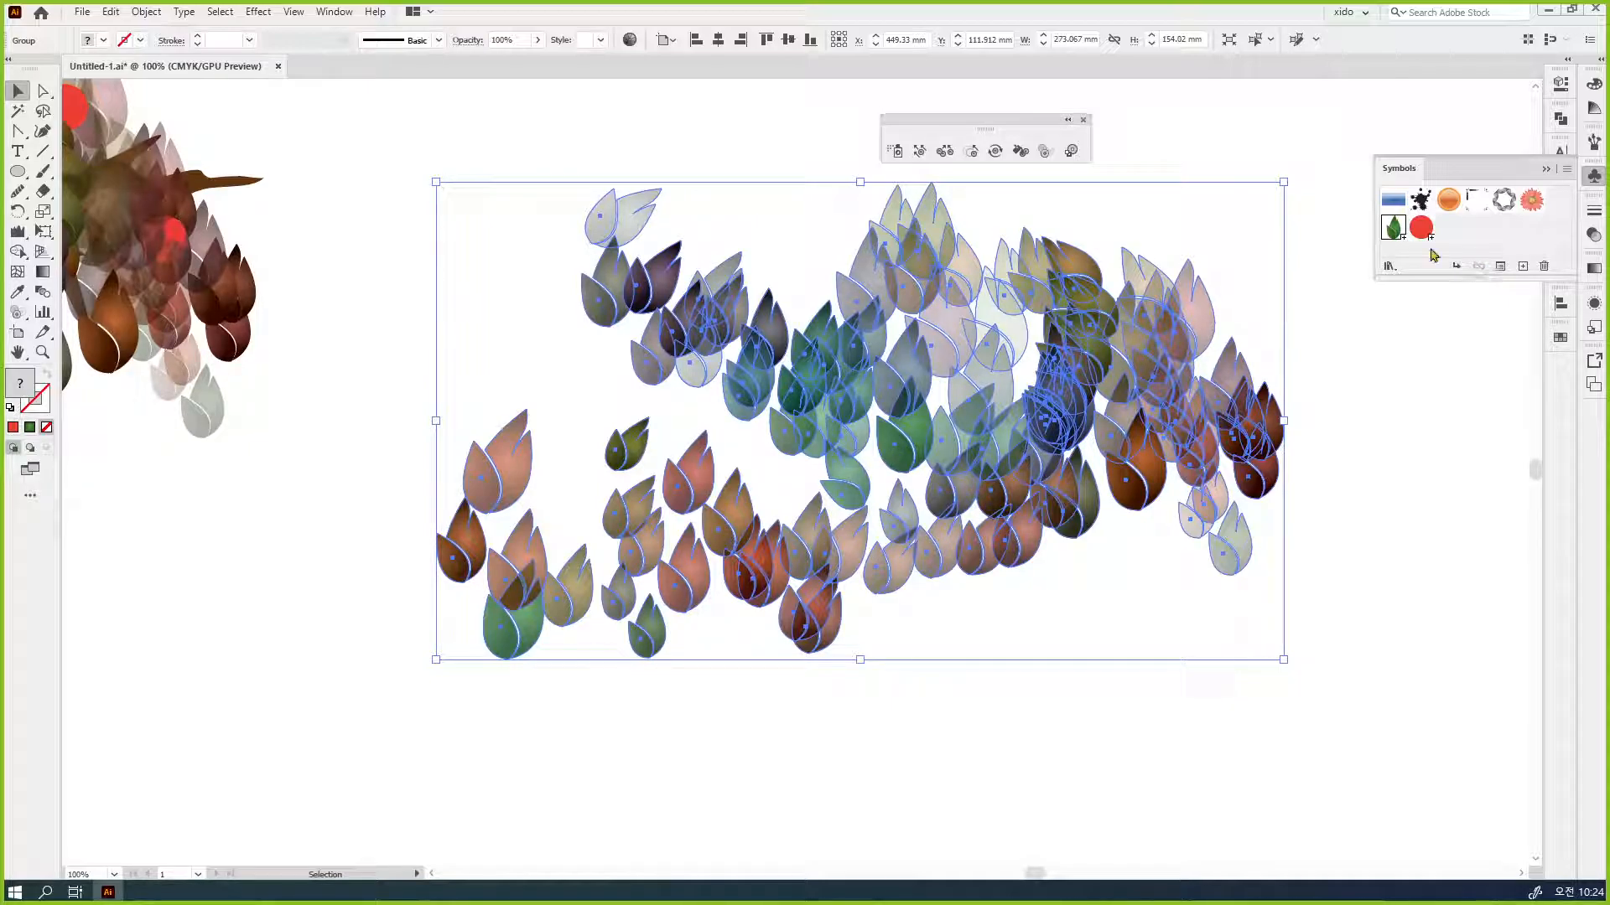
# - Examine the unlinked leaf paths in outline view, and return to the preview of the whole drawing
pyautogui.click(1245, 681)
pyautogui.hotkey('ctrl', 'y')
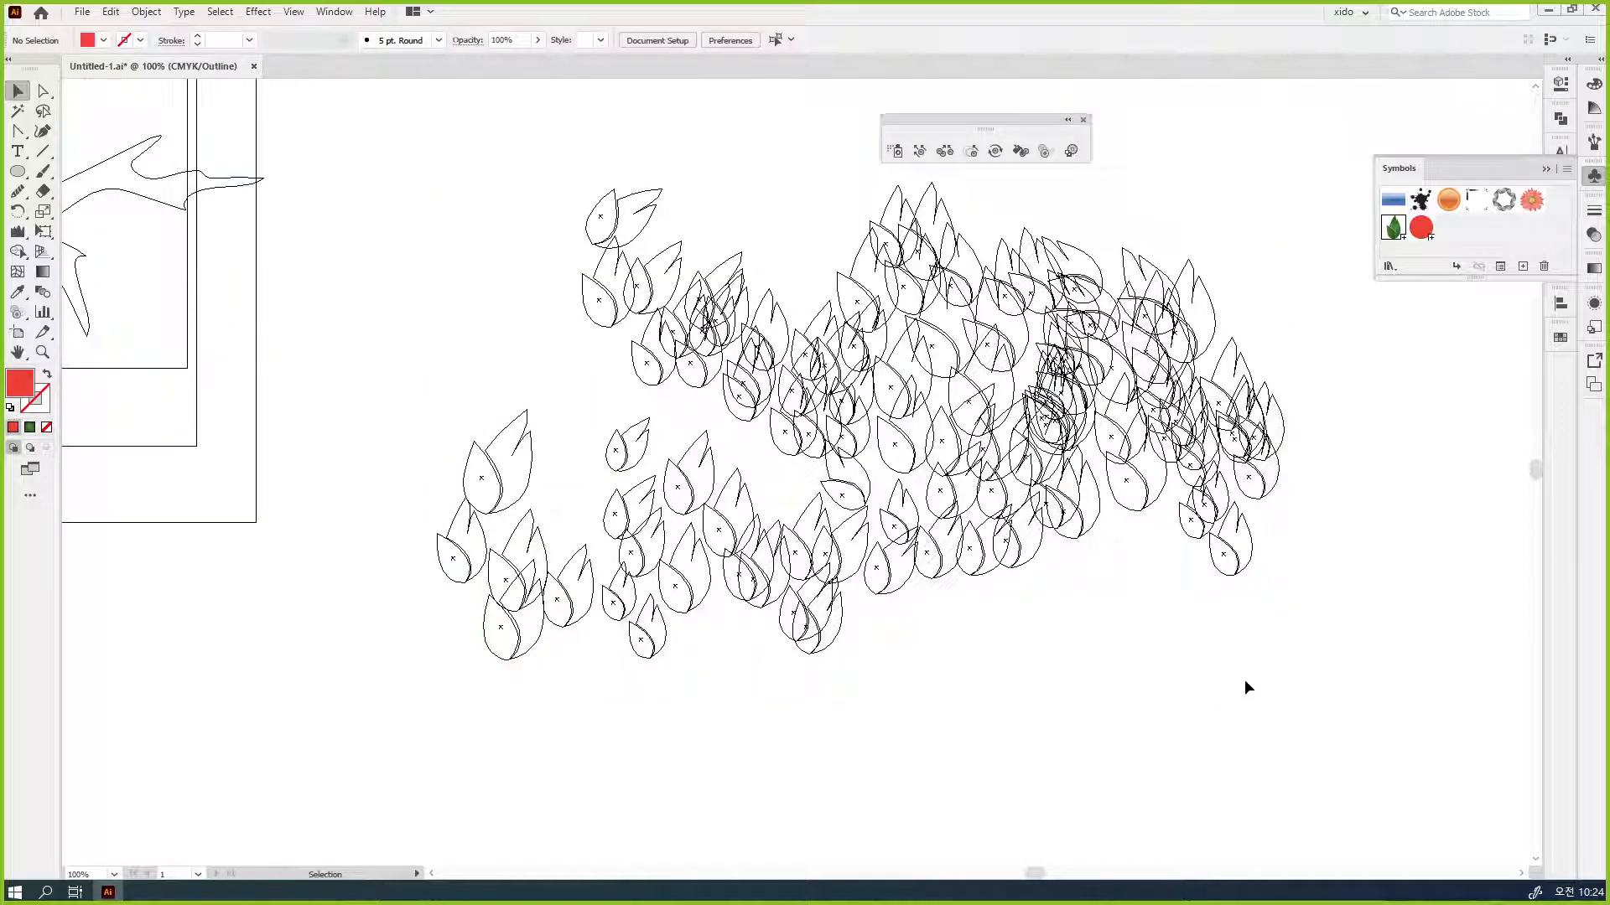
pyautogui.press('a')
pyautogui.hotkey('ctrl', 'y')
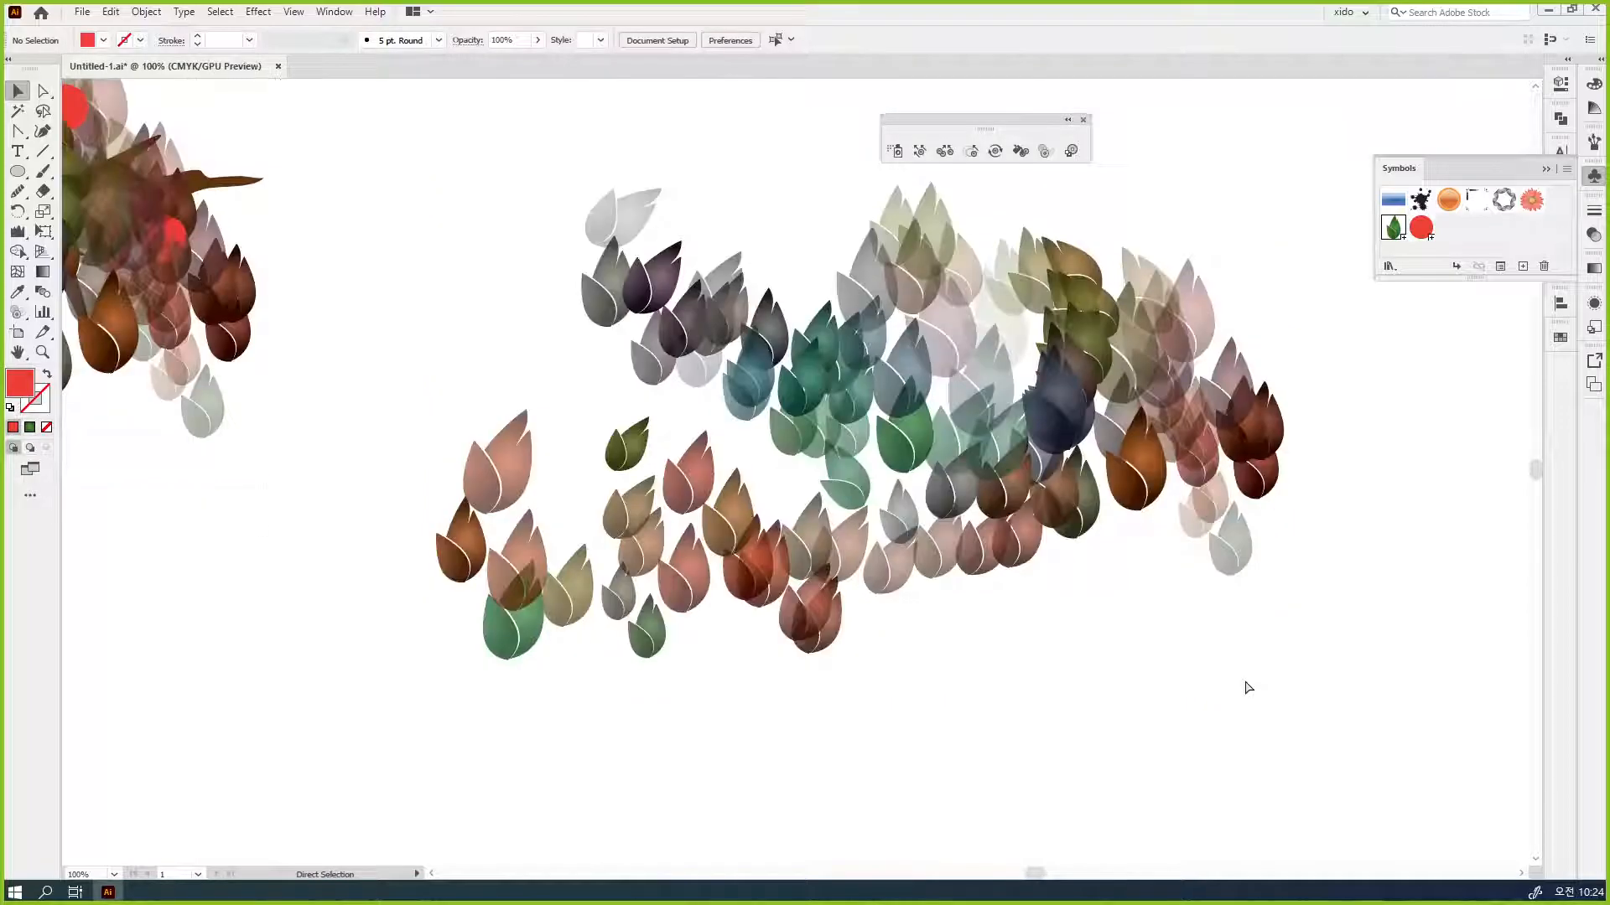
pyautogui.hotkey('ctrl', '-')
pyautogui.hotkey('ctrl', '-')
pyautogui.press('space')
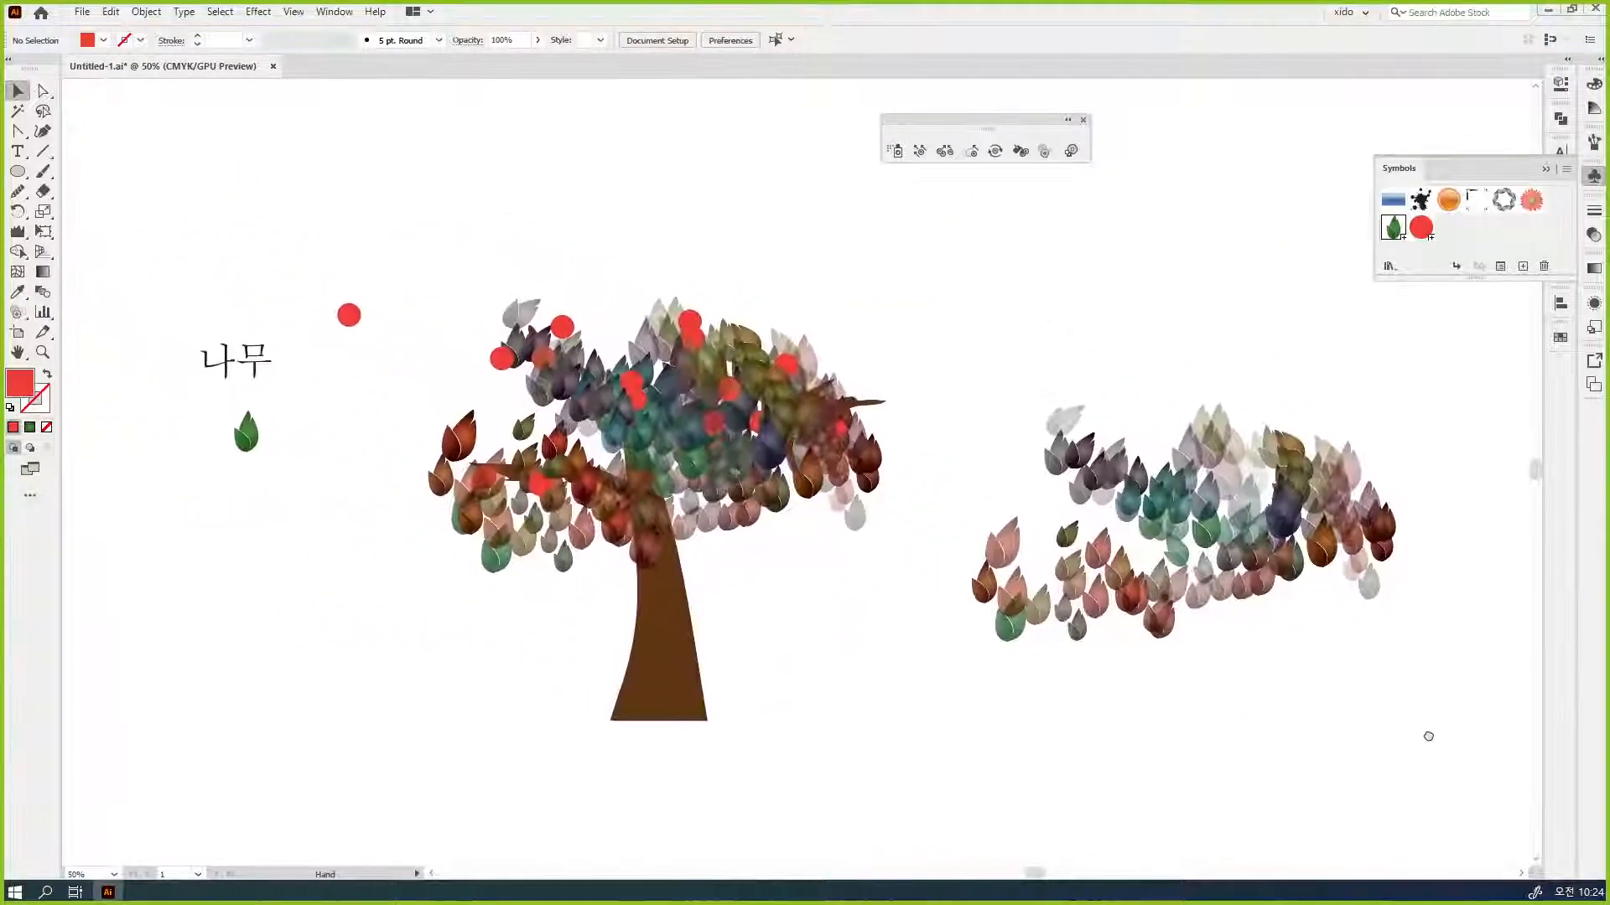